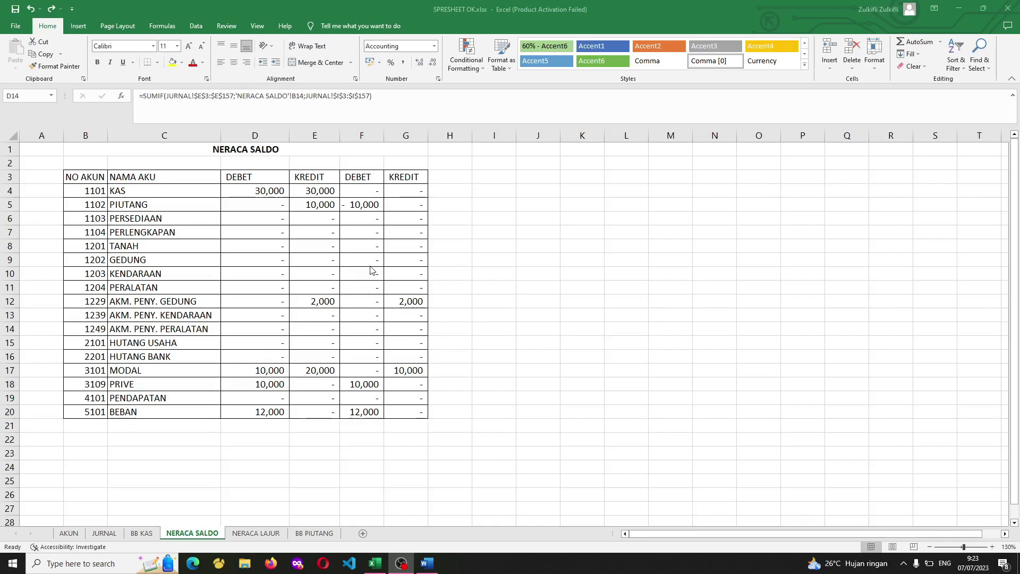
pyautogui.click(248, 149)
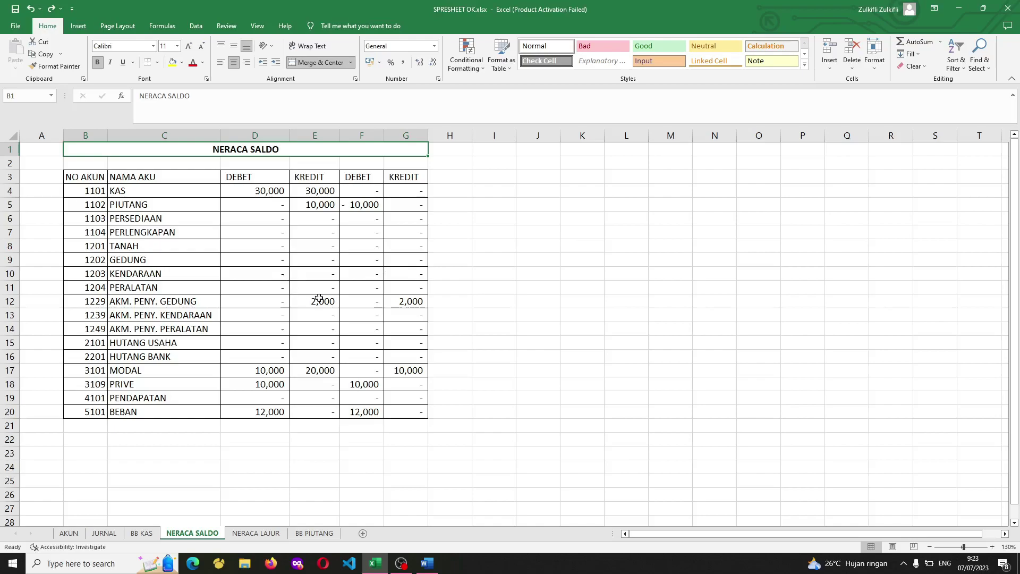
pyautogui.click(527, 291)
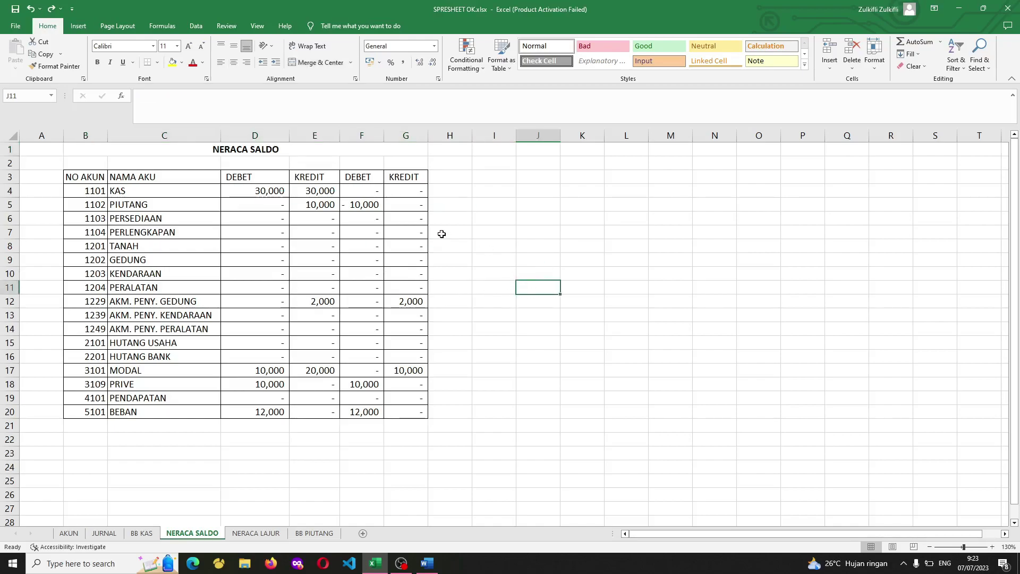
pyautogui.moveTo(266, 164)
pyautogui.mouseDown()
pyautogui.moveTo(320, 167)
pyautogui.moveTo(405, 298)
pyautogui.moveTo(410, 412)
pyautogui.mouseUp()
pyautogui.click(417, 399)
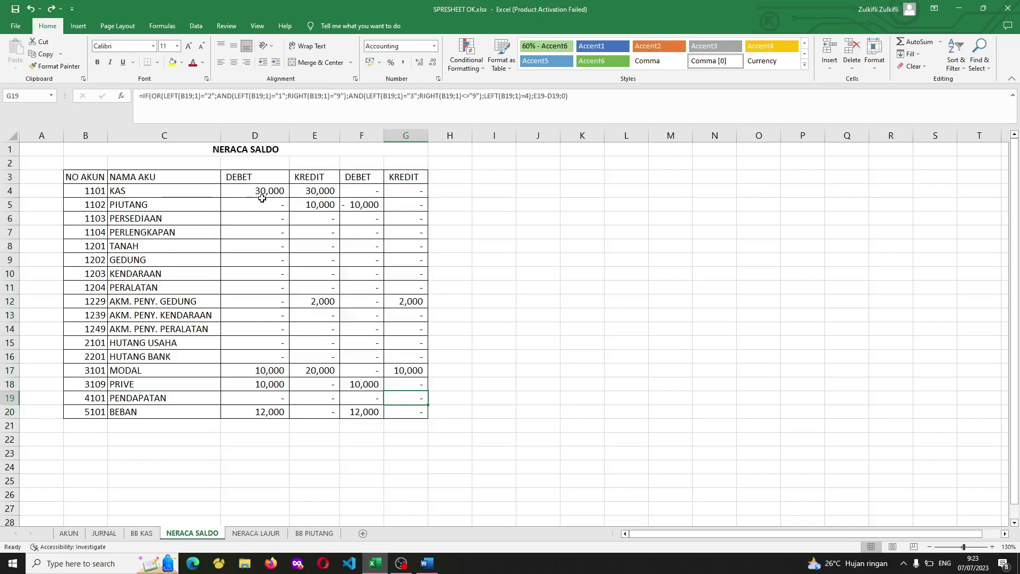
# Clear the contents of all four DEBET and KREDIT columns for every account in the NERACA SALDO table.
pyautogui.moveTo(269, 191); pyautogui.dragTo(305, 425)
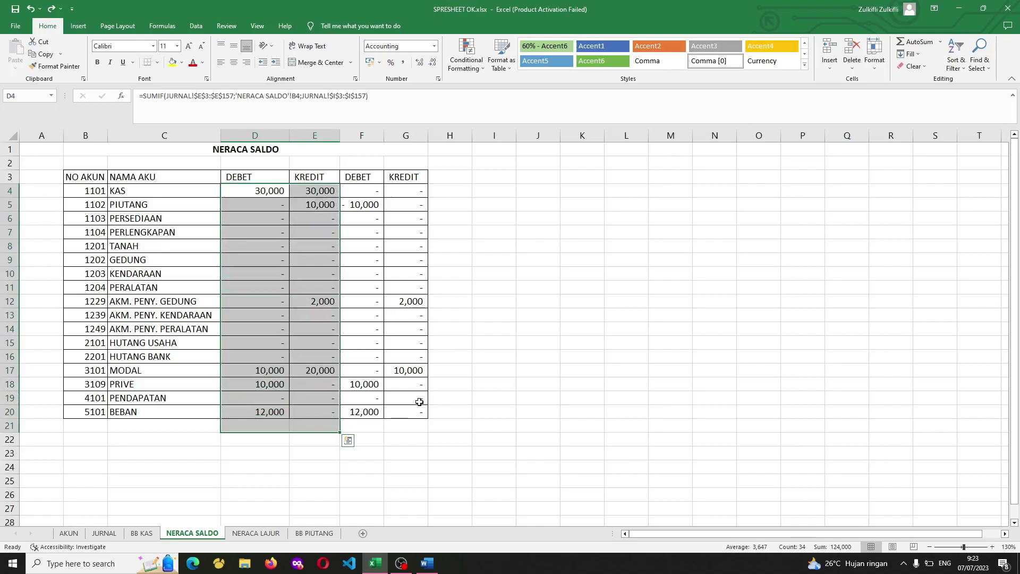
pyautogui.press('Delete')
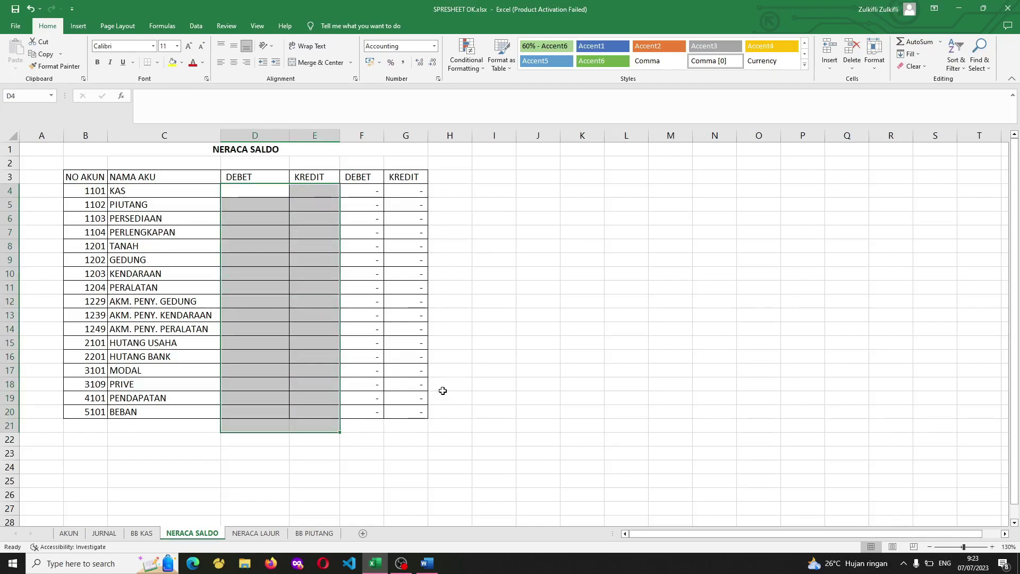
pyautogui.click(369, 194)
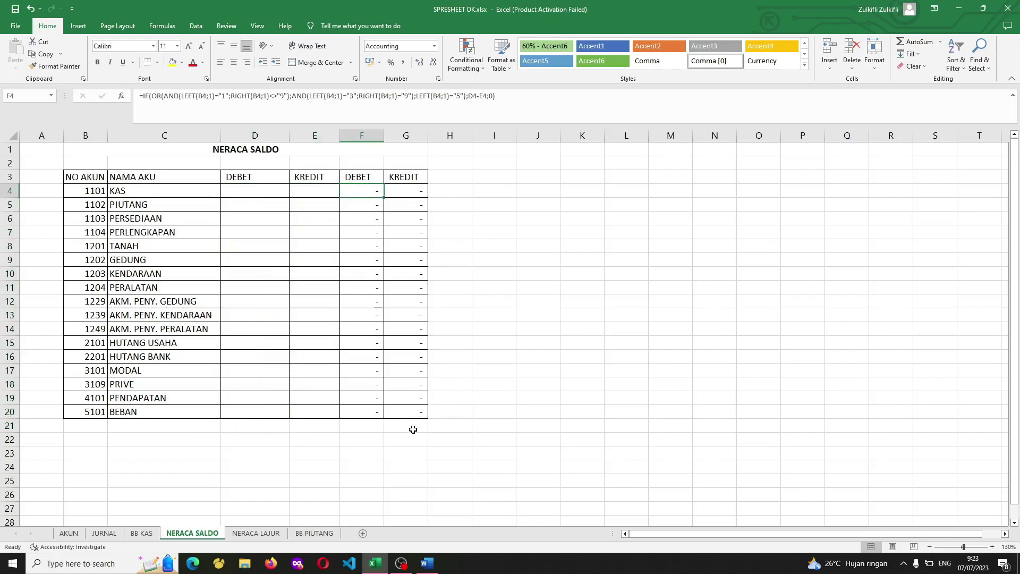
pyautogui.keyDown('shift'); pyautogui.click(413, 411); pyautogui.keyUp('shift')
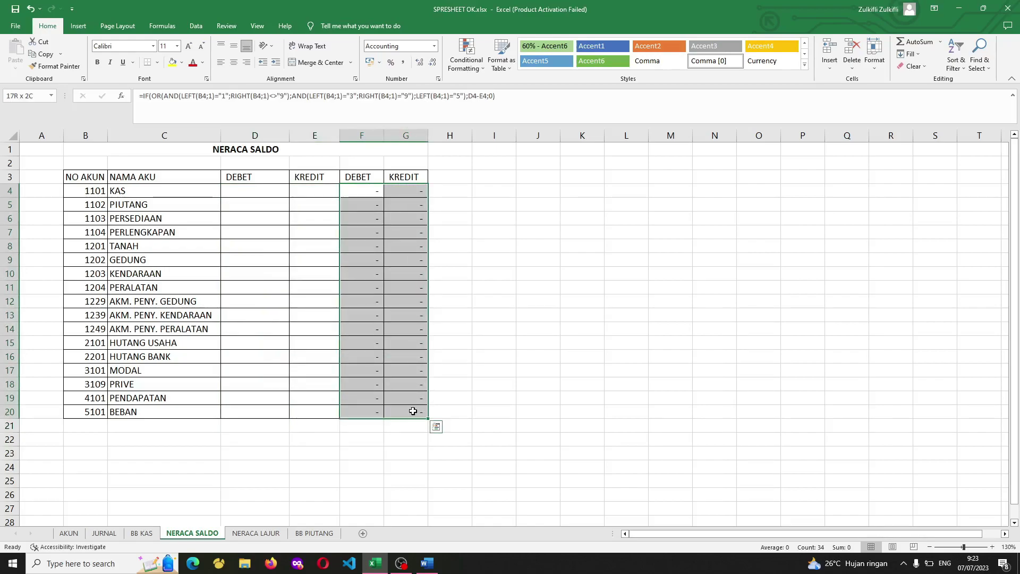
pyautogui.press('Delete')
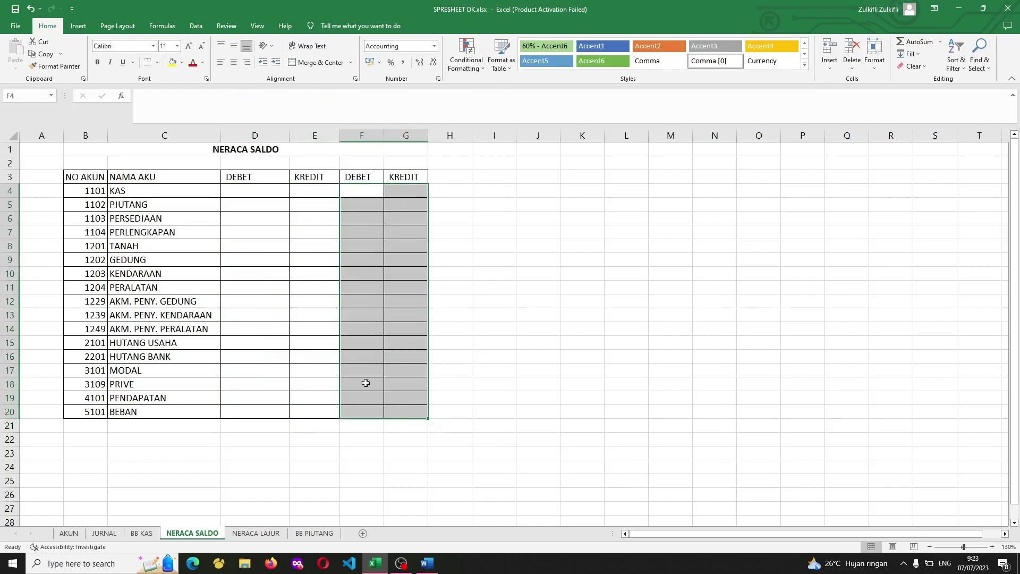
# Review the entries on the JURNAL sheet and the debit, credit and balance columns of the cash ledger on BB KAS.
pyautogui.click(277, 181)
pyautogui.click(280, 191)
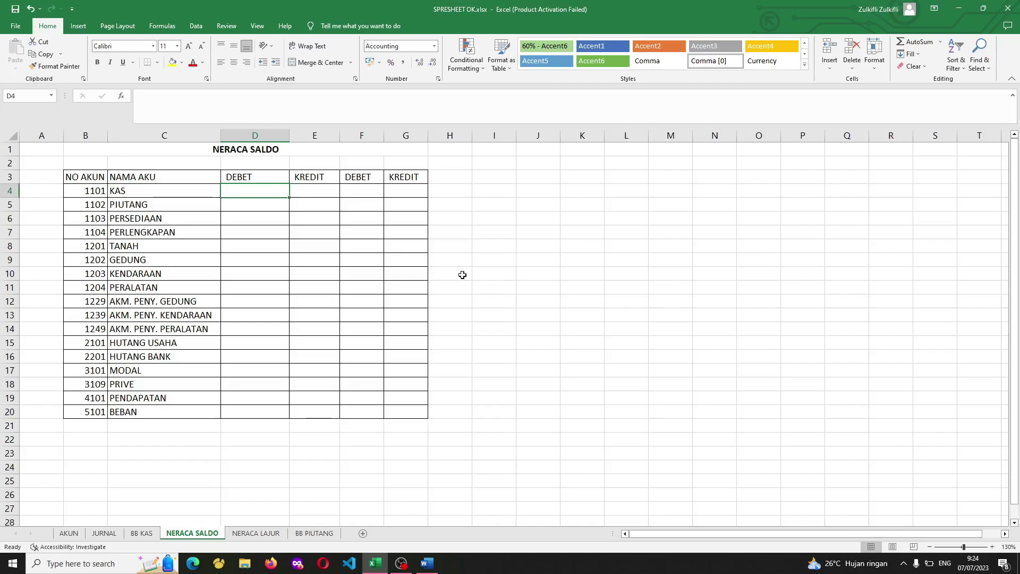
pyautogui.click(109, 538)
pyautogui.scroll(5, 356, 444)
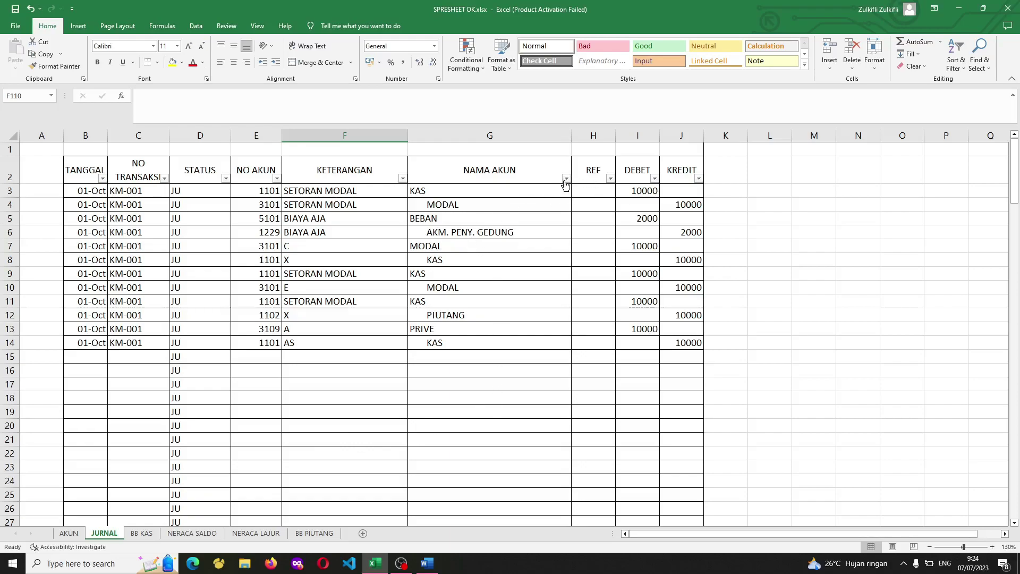
pyautogui.click(143, 533)
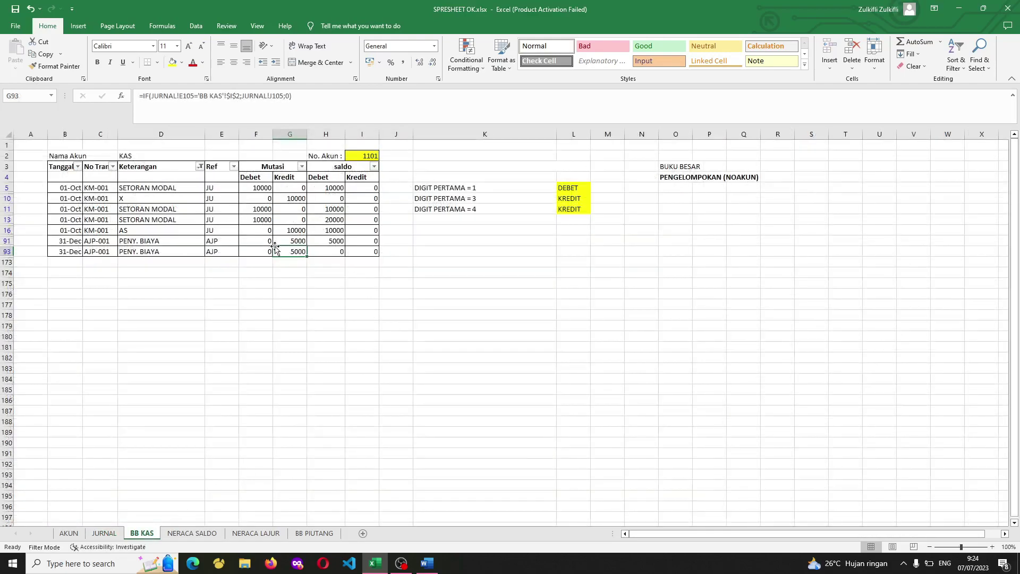
pyautogui.moveTo(262, 183); pyautogui.dragTo(263, 253)
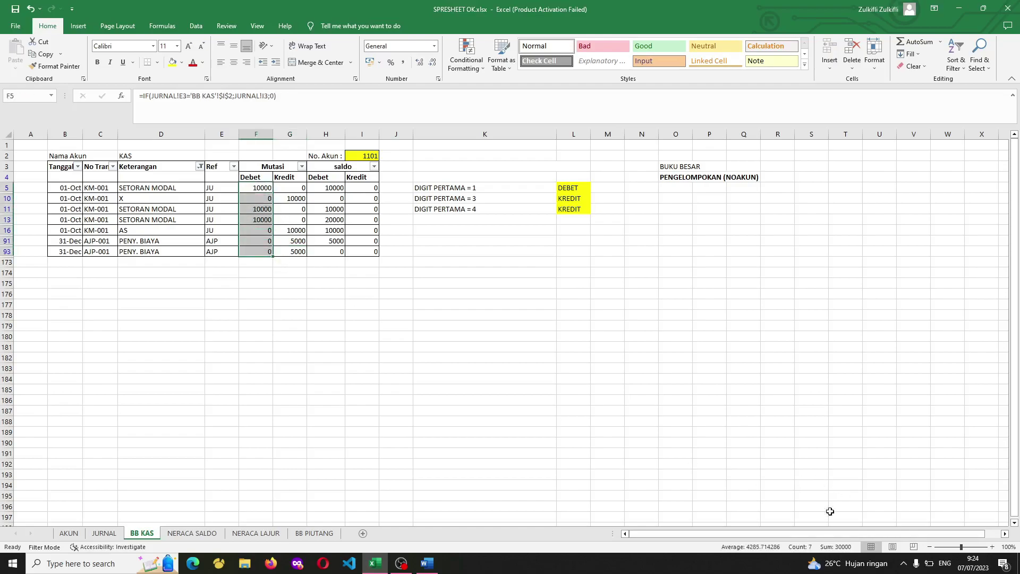
pyautogui.click(291, 187)
pyautogui.moveTo(291, 187); pyautogui.dragTo(282, 253)
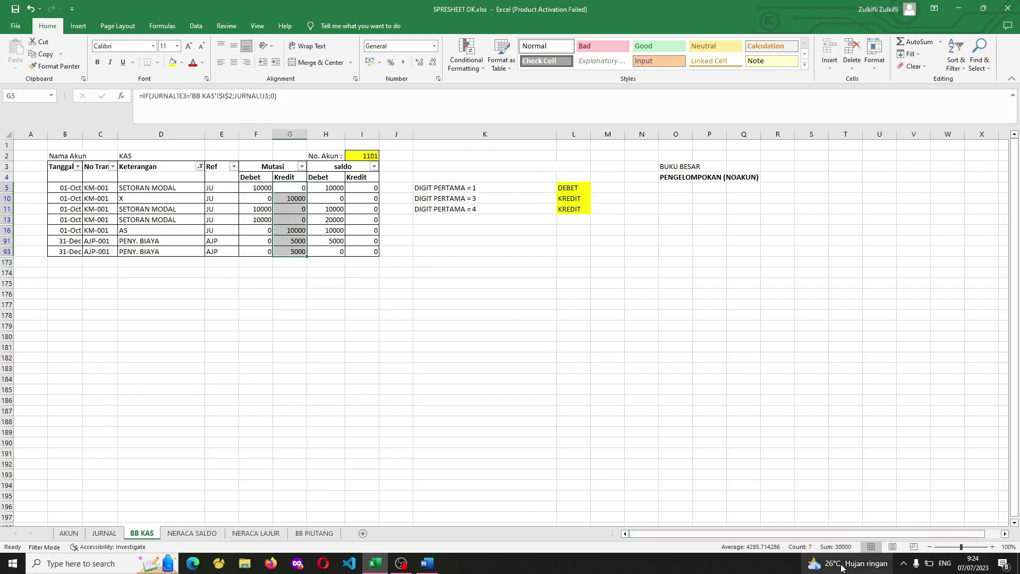
pyautogui.click(339, 253)
pyautogui.moveTo(211, 240); pyautogui.dragTo(338, 249)
pyautogui.click(333, 240)
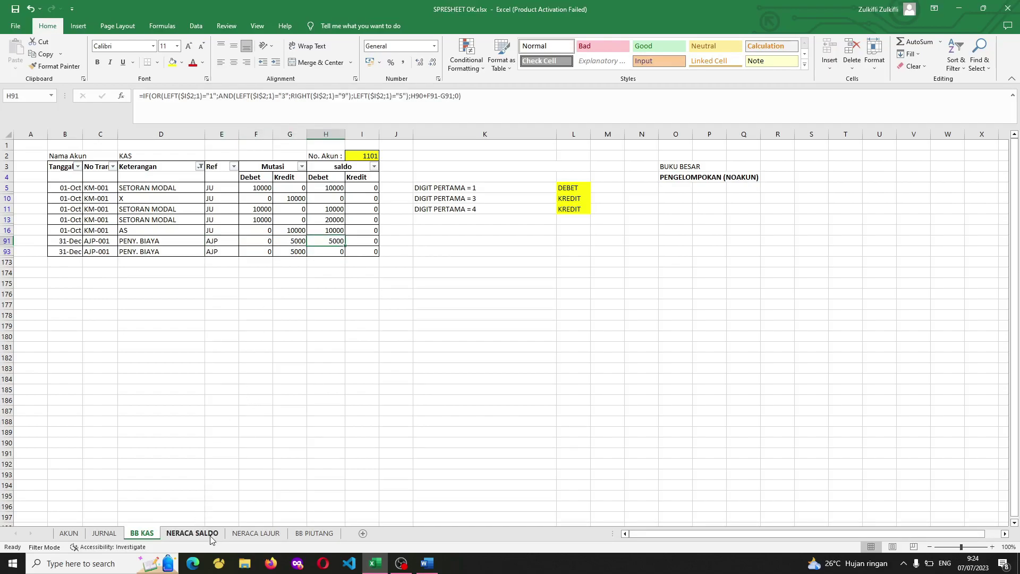
# Compare the empty KAS row on NERACA SALDO with the debit mutation column on BB KAS.
pyautogui.click(192, 533)
pyautogui.click(364, 192)
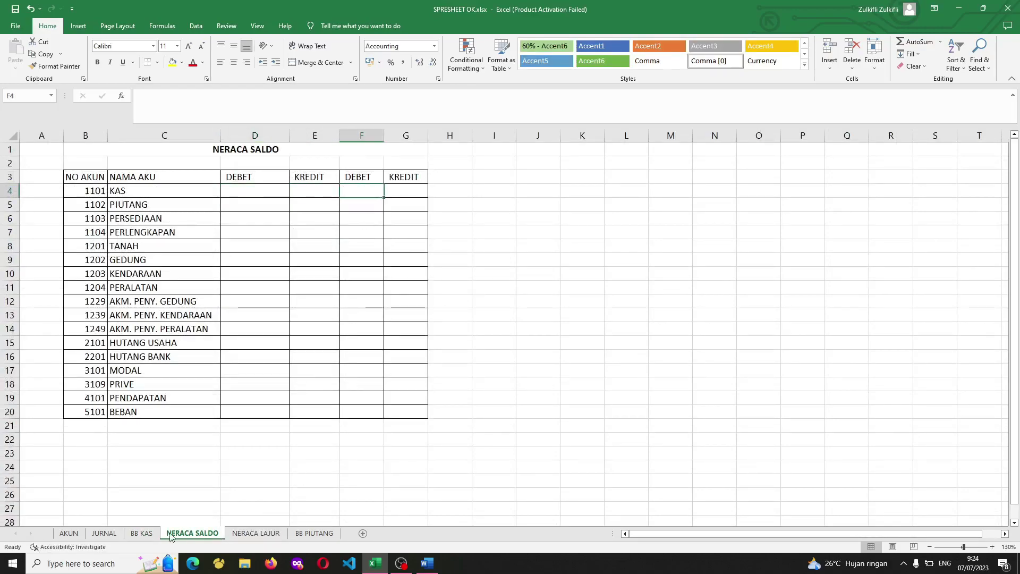
pyautogui.click(153, 534)
pyautogui.moveTo(264, 193); pyautogui.dragTo(259, 257)
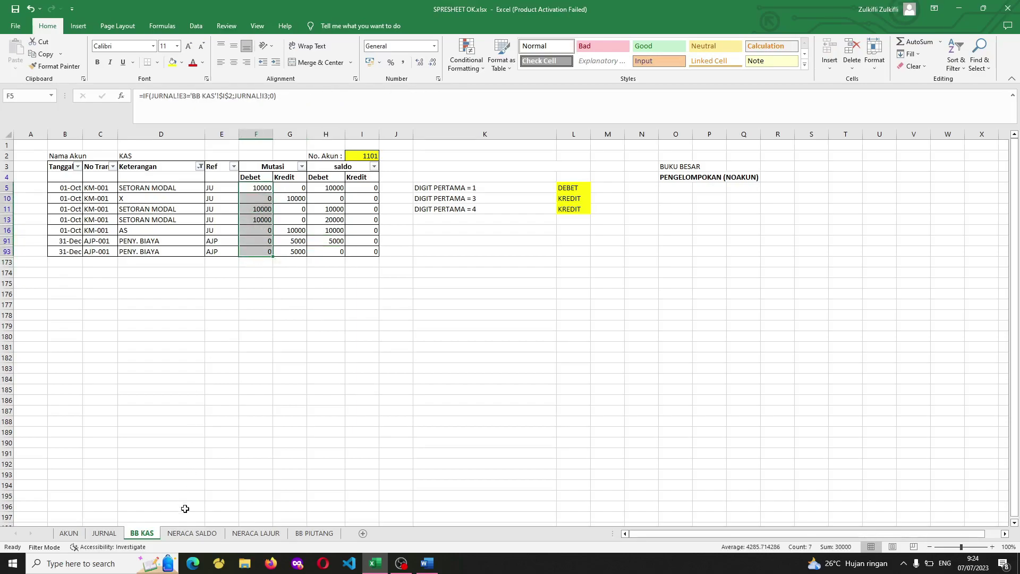
# Enter the note label SUMIF in cell I4 beside the table on the NERACA SALDO sheet.
pyautogui.click(191, 533)
pyautogui.click(264, 192)
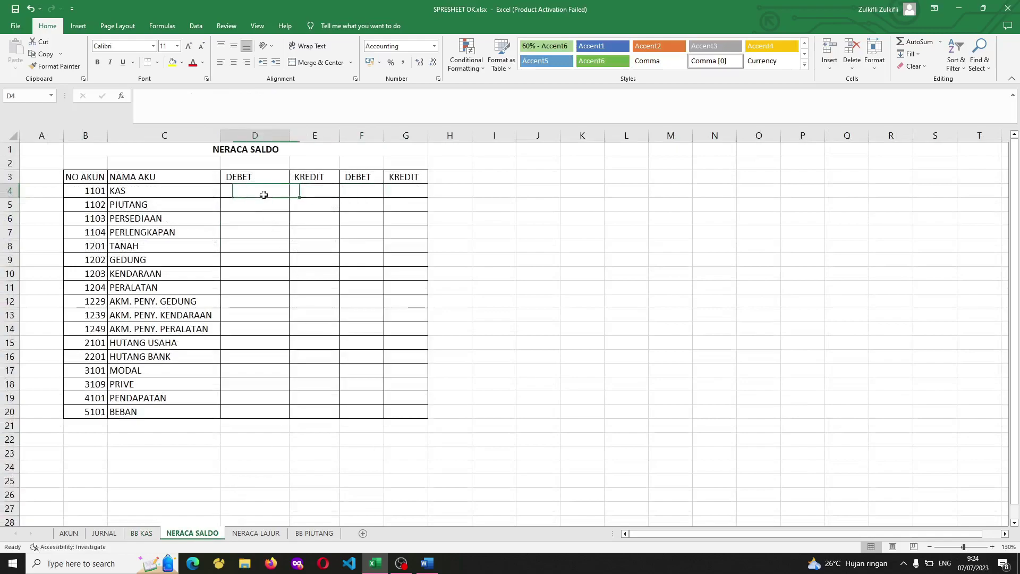
pyautogui.press('Right')
pyautogui.press('Right')
pyautogui.press('Right')
pyautogui.press('Right')
pyautogui.press('Right')
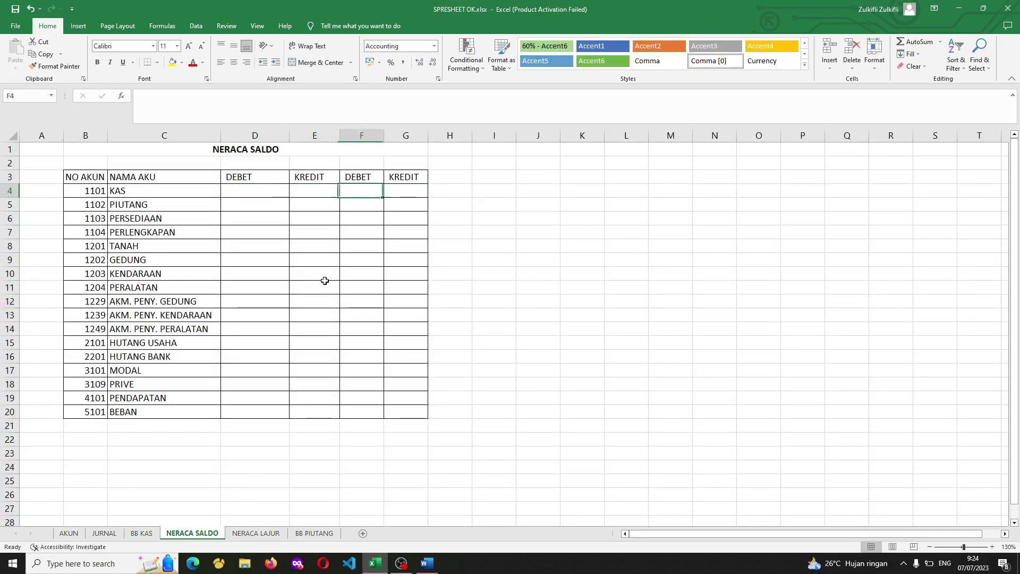
pyautogui.write('SUMIF')
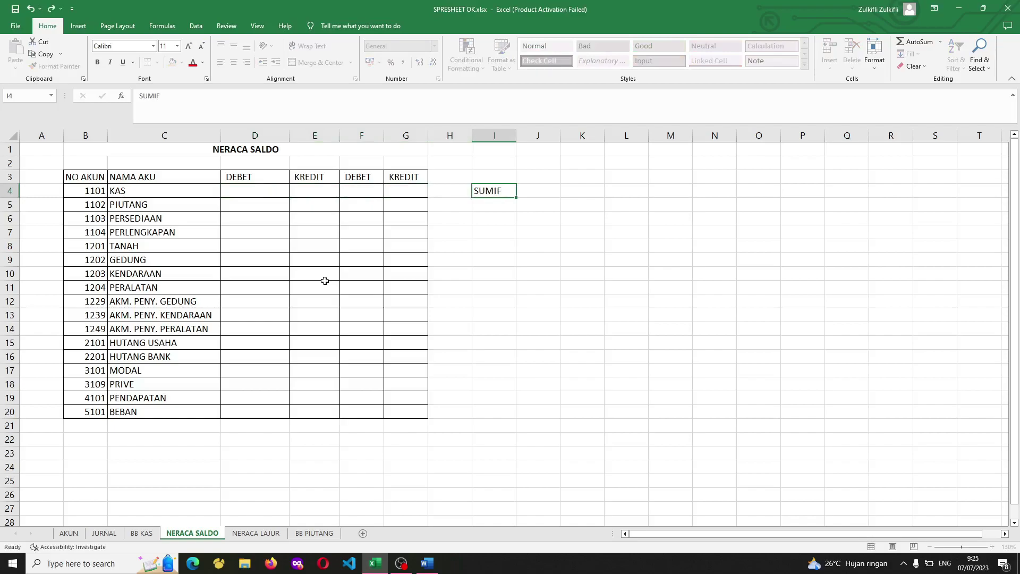
# Enter the explanation PENJUMLAH YANG MILIKI KRITERIA in cell J4 beside the SUMIF label.
pyautogui.press('Right')
pyautogui.write('P')
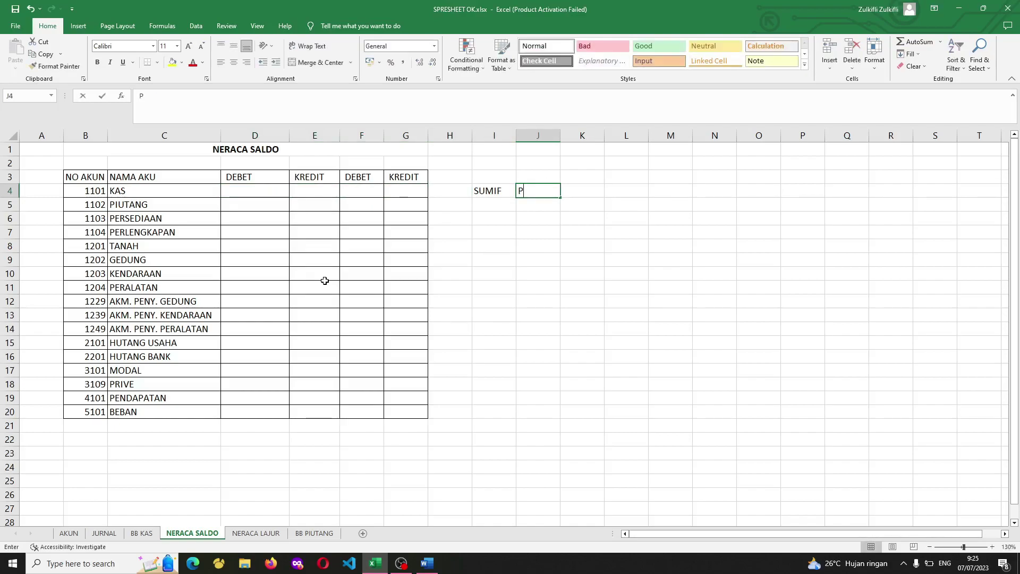
pyautogui.write('ENJUMLAH TAPI')
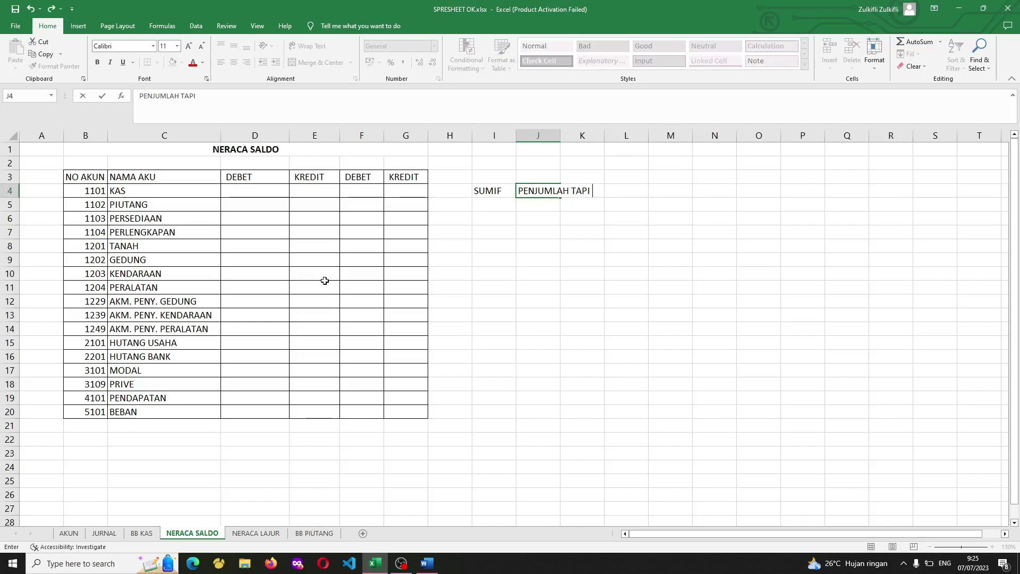
pyautogui.press('BackSpace')
pyautogui.press('BackSpace')
pyautogui.press('BackSpace')
pyautogui.write('YANG MILIKI KRITERIA')
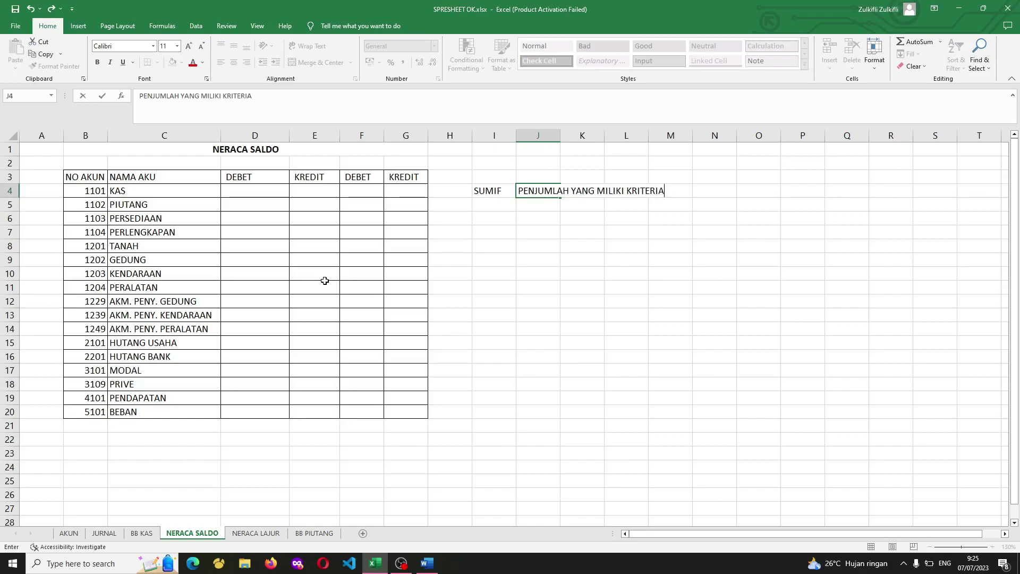
pyautogui.press('Return')
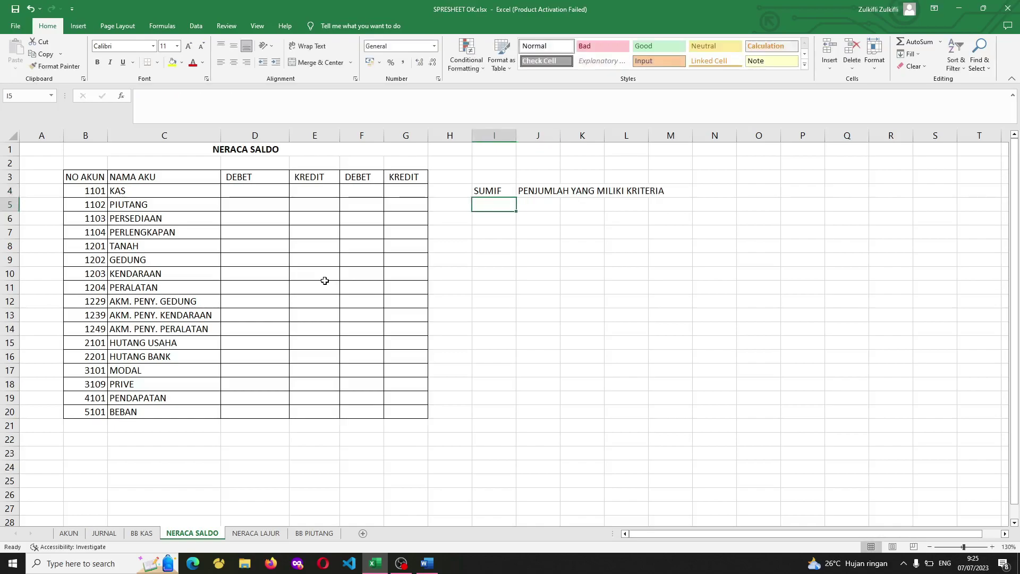
# Start a SUMIF formula in D4, the first DEBET cell of the KAS row.
pyautogui.press('Up')
pyautogui.press('Left')
pyautogui.press('Left')
pyautogui.press('Left')
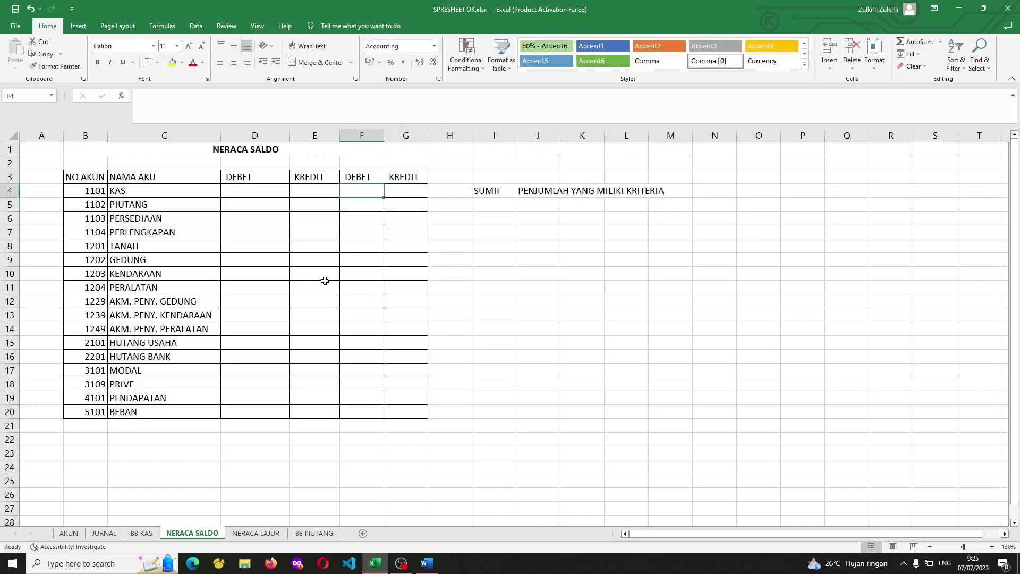
pyautogui.press('Left')
pyautogui.press('Left')
pyautogui.press('Left')
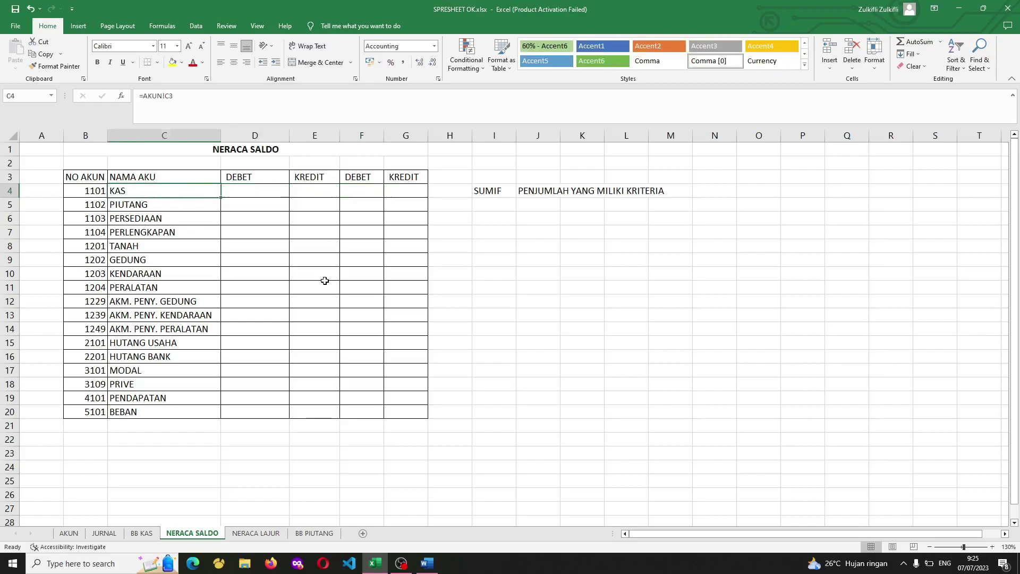
pyautogui.press('Right')
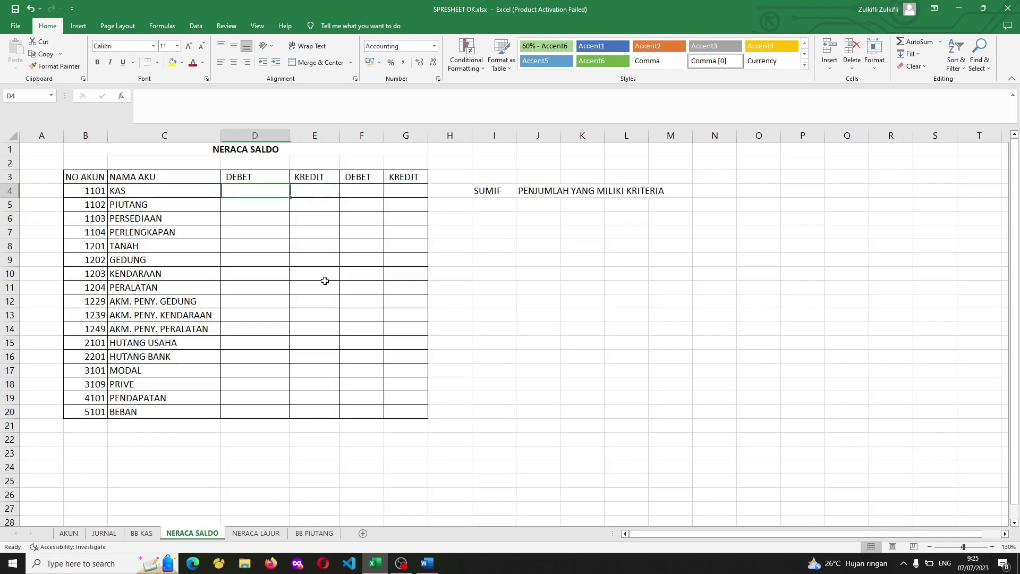
pyautogui.write('=SUMF')
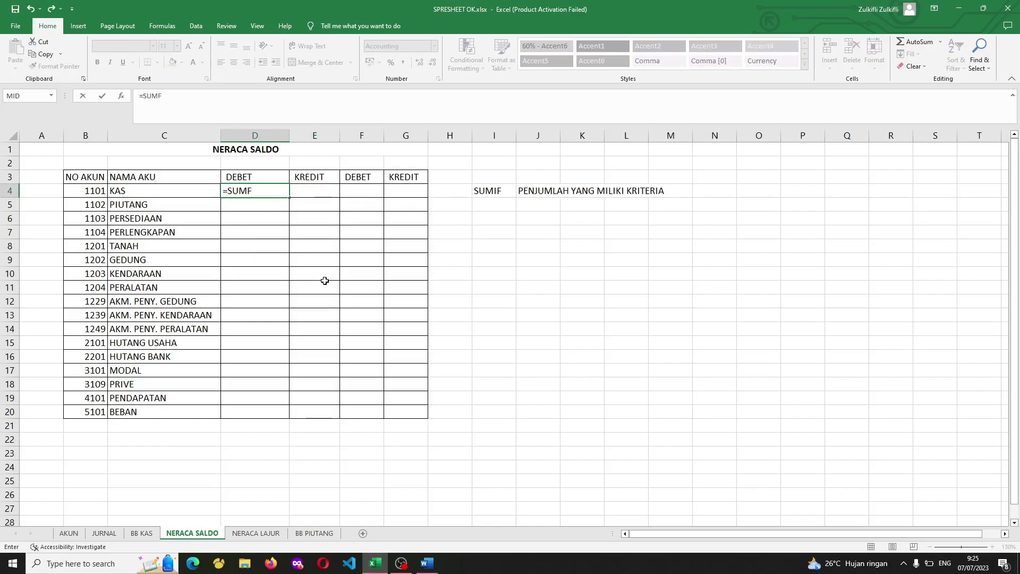
pyautogui.press('BackSpace')
pyautogui.press('BackSpace')
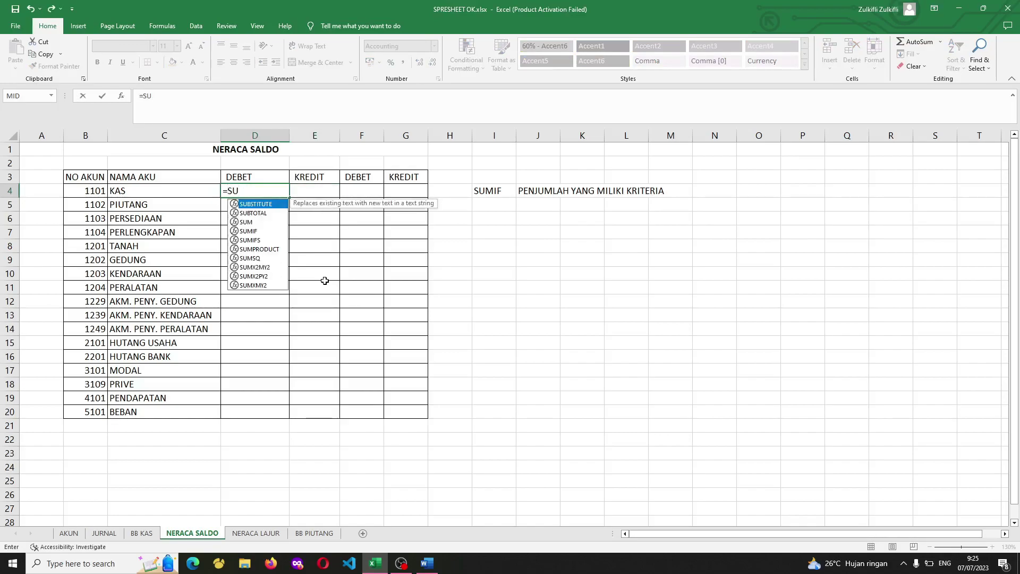
pyautogui.write('MIF')
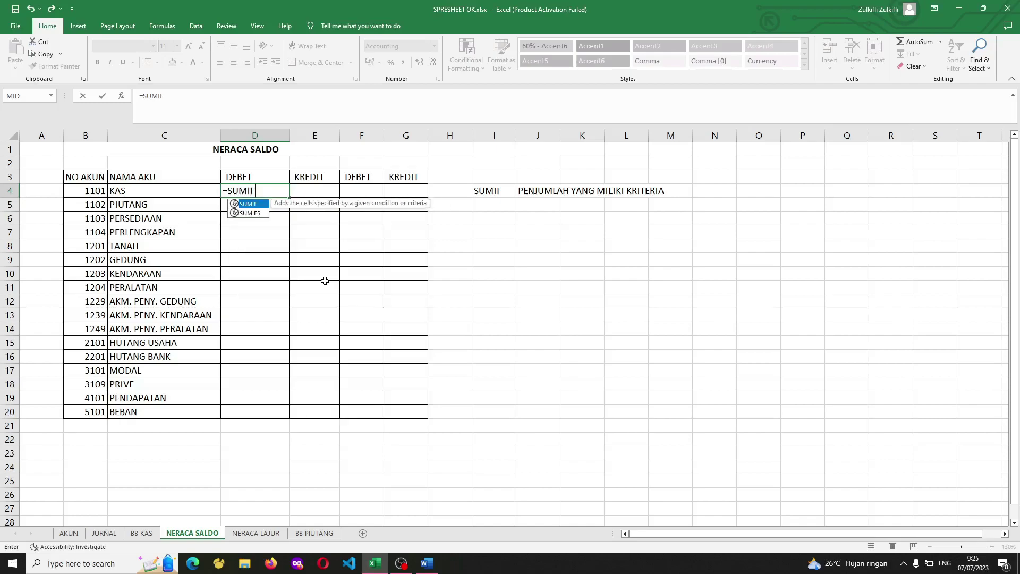
pyautogui.write('(')
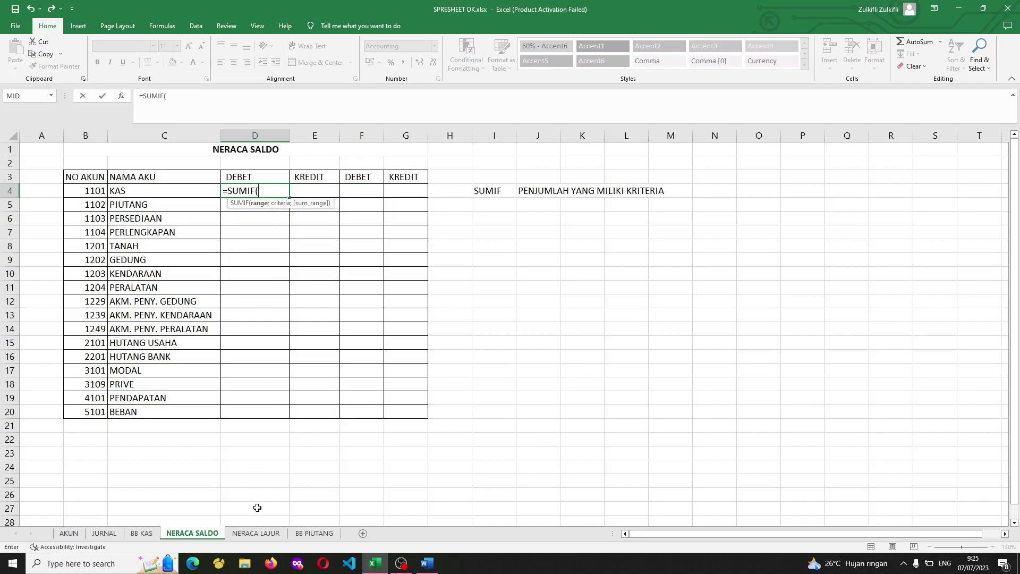
# Set the SUMIF range to the NO AKUN cells E3:E99 on the JURNAL sheet as an absolute reference.
pyautogui.click(114, 533)
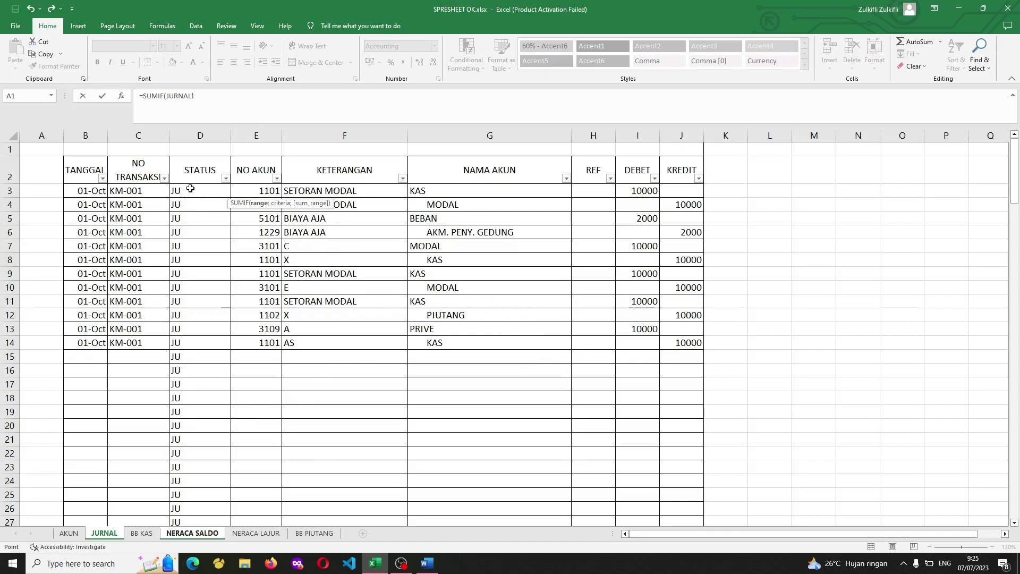
pyautogui.click(267, 191)
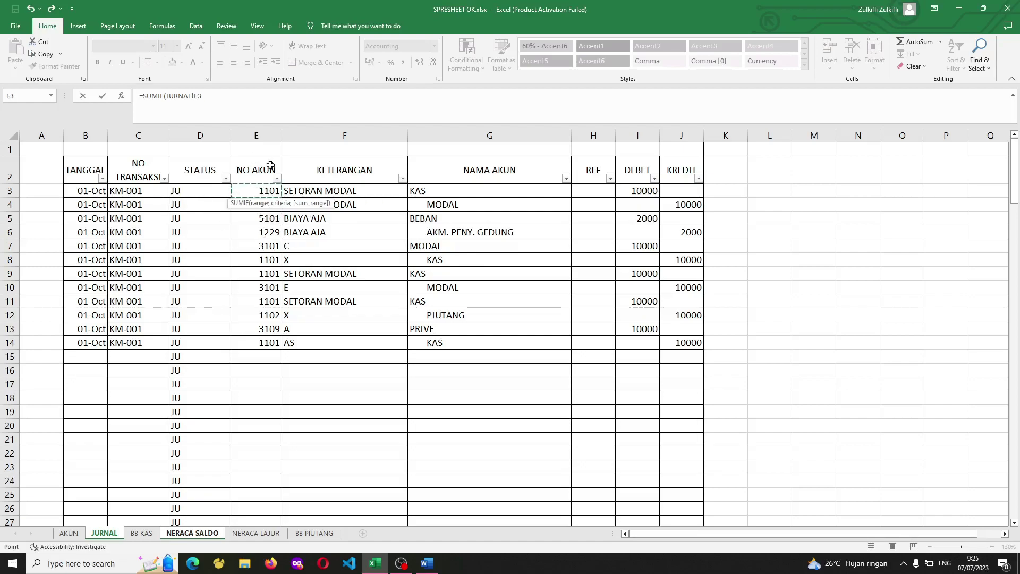
pyautogui.scroll(-16, 269, 282)
pyautogui.scroll(-20, 270, 314)
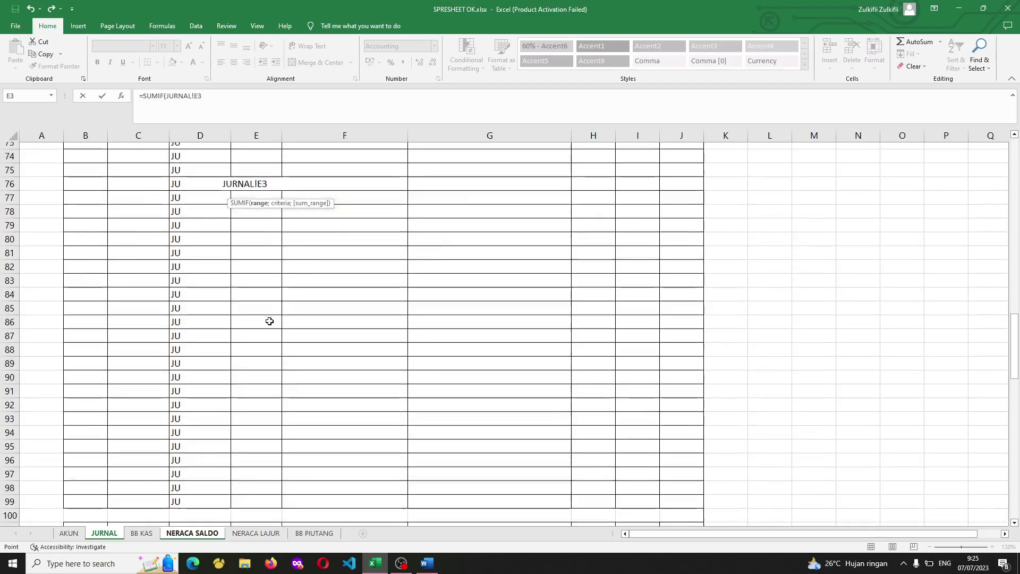
pyautogui.scroll(5, 270, 321)
pyautogui.scroll(7, 270, 321)
pyautogui.scroll(-2, 269, 321)
pyautogui.scroll(3, 269, 320)
pyautogui.scroll(10, 270, 320)
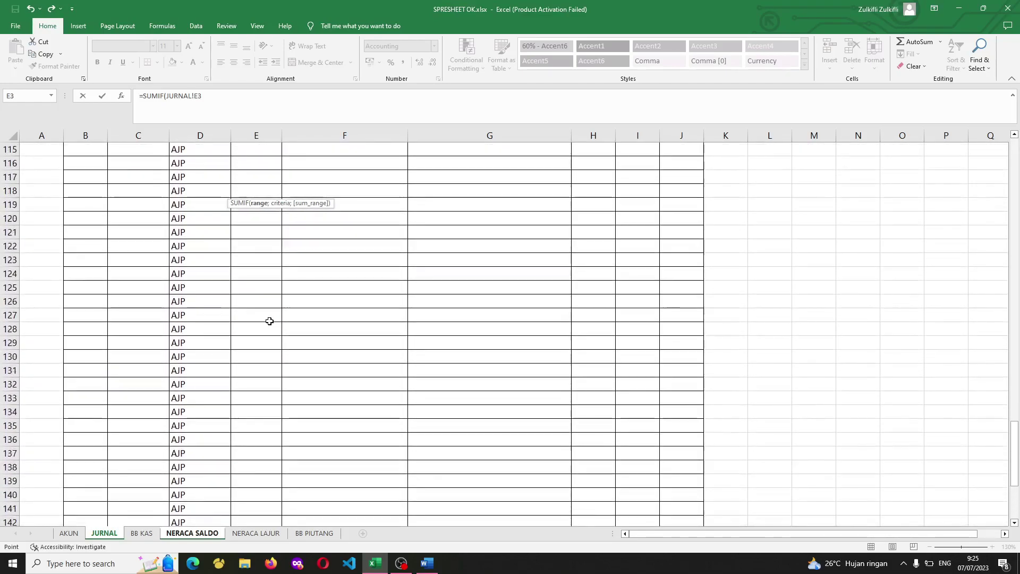
pyautogui.scroll(3, 242, 268)
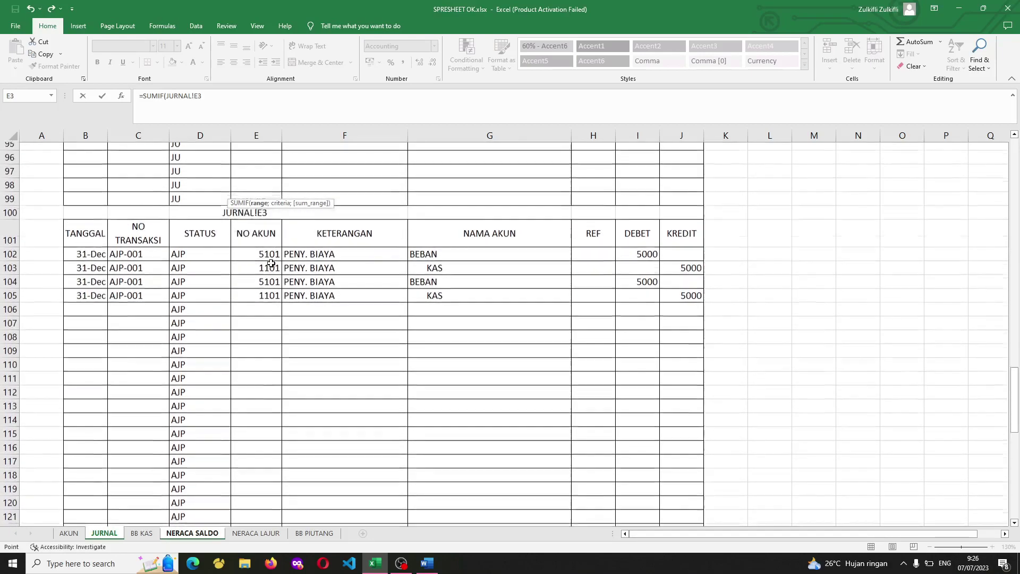
pyautogui.click(255, 302)
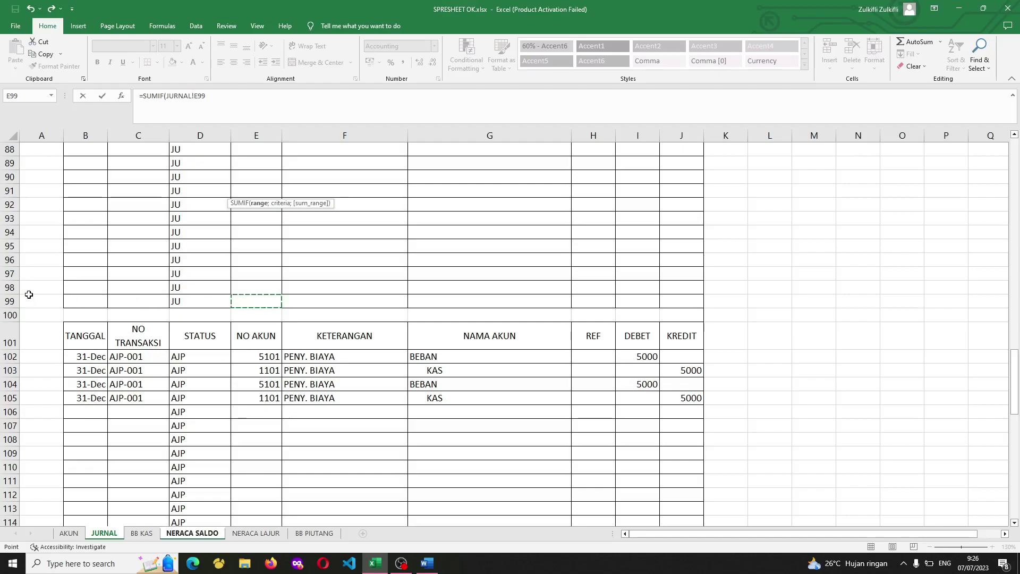
pyautogui.scroll(8, 269, 275)
pyautogui.scroll(17, 269, 275)
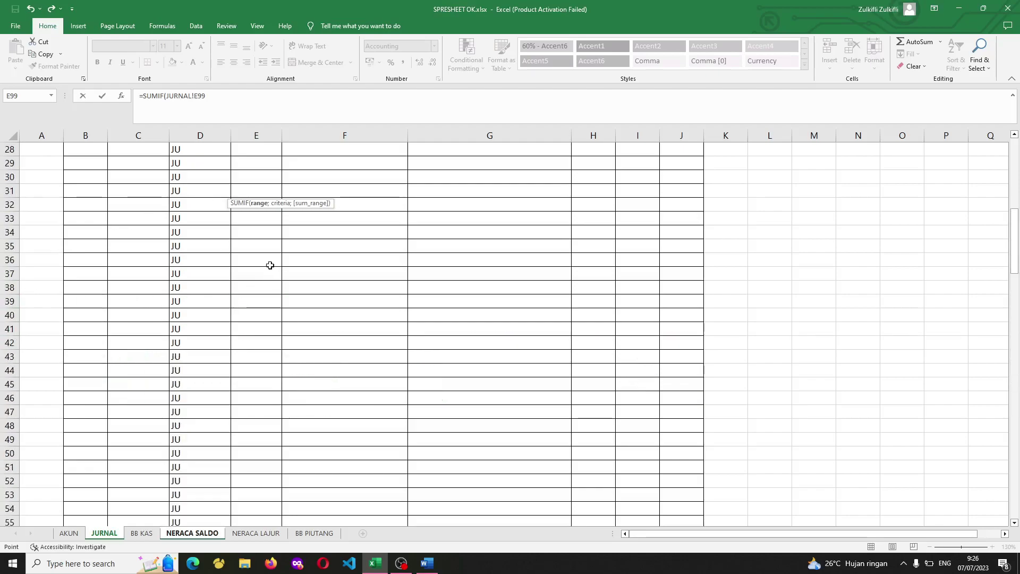
pyautogui.hotkey('ctrl', 'Up')
pyautogui.hotkey('ctrl', 'Up')
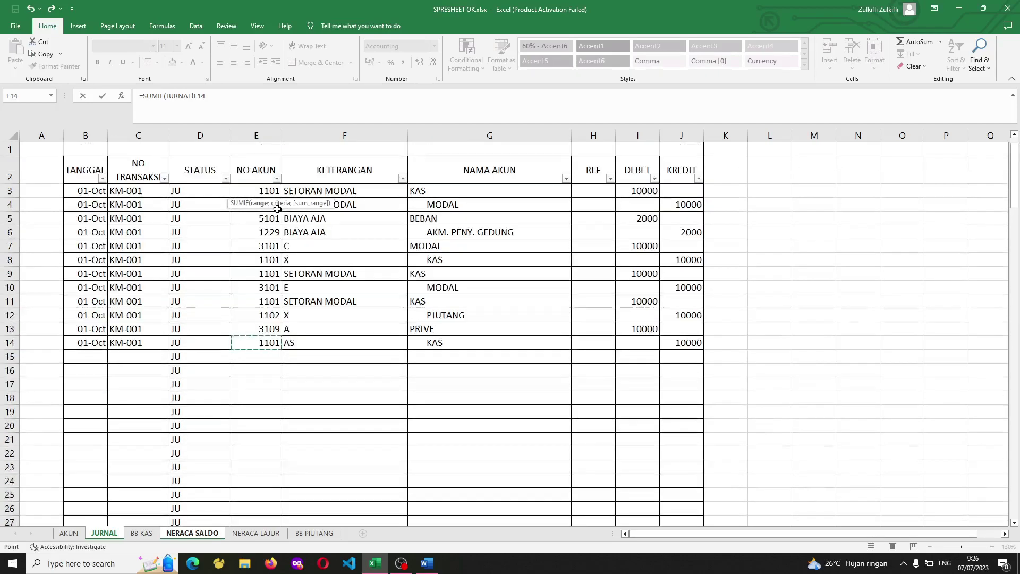
pyautogui.scroll(-8, 289, 277)
pyautogui.scroll(-20, 289, 278)
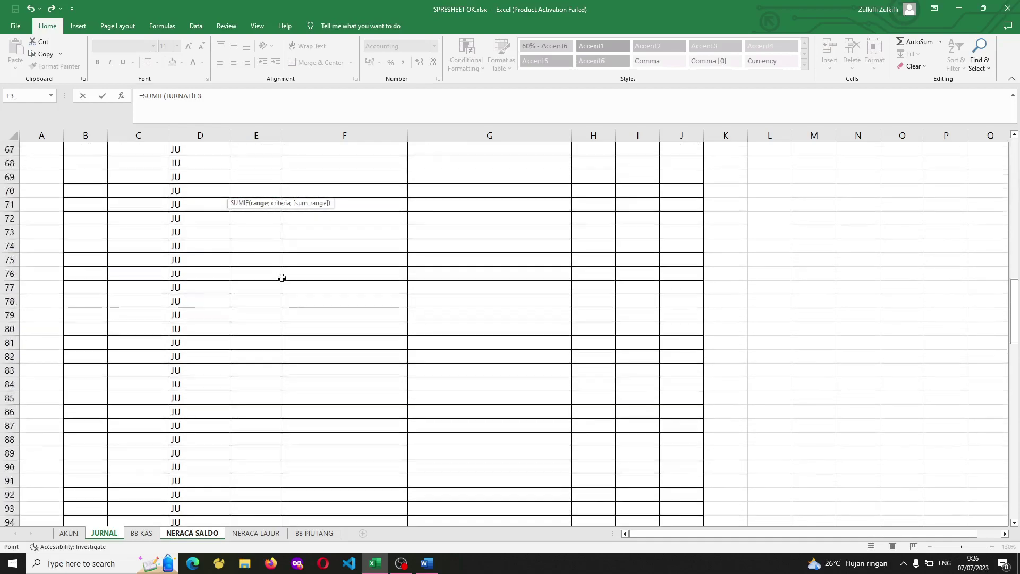
pyautogui.scroll(4, 271, 312)
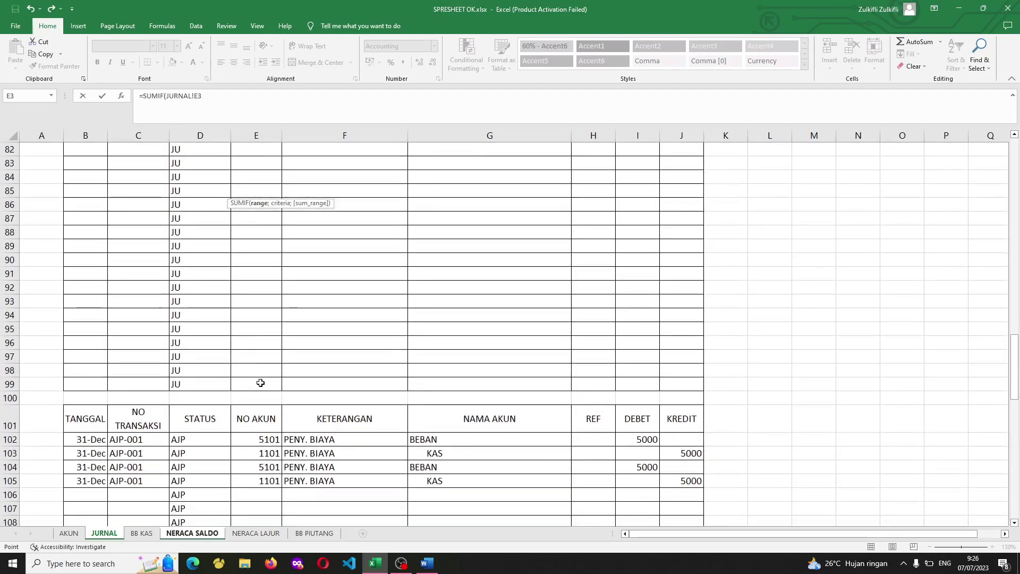
pyautogui.keyDown('shift'); pyautogui.click(261, 383); pyautogui.keyUp('shift')
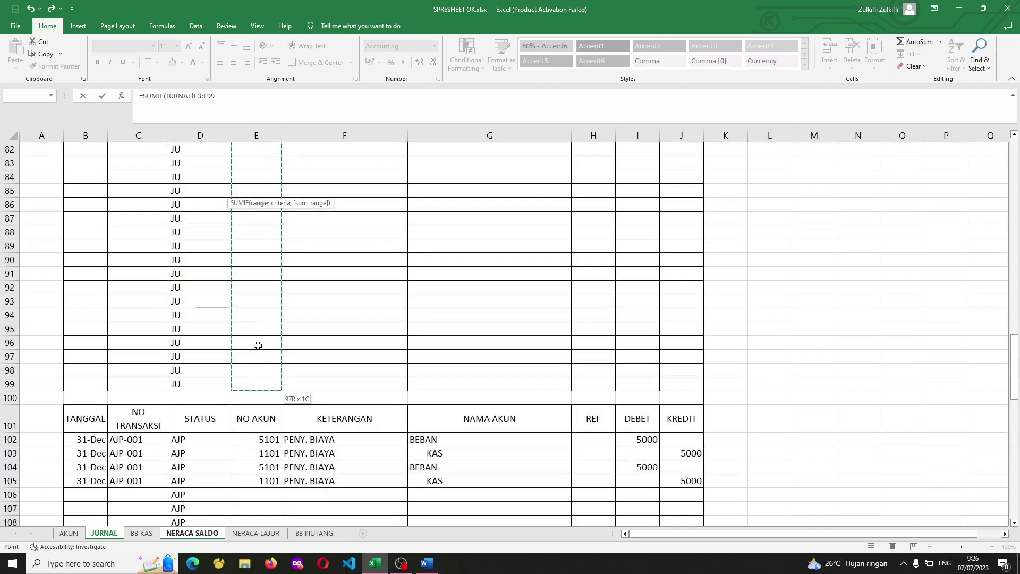
pyautogui.scroll(20, 276, 364)
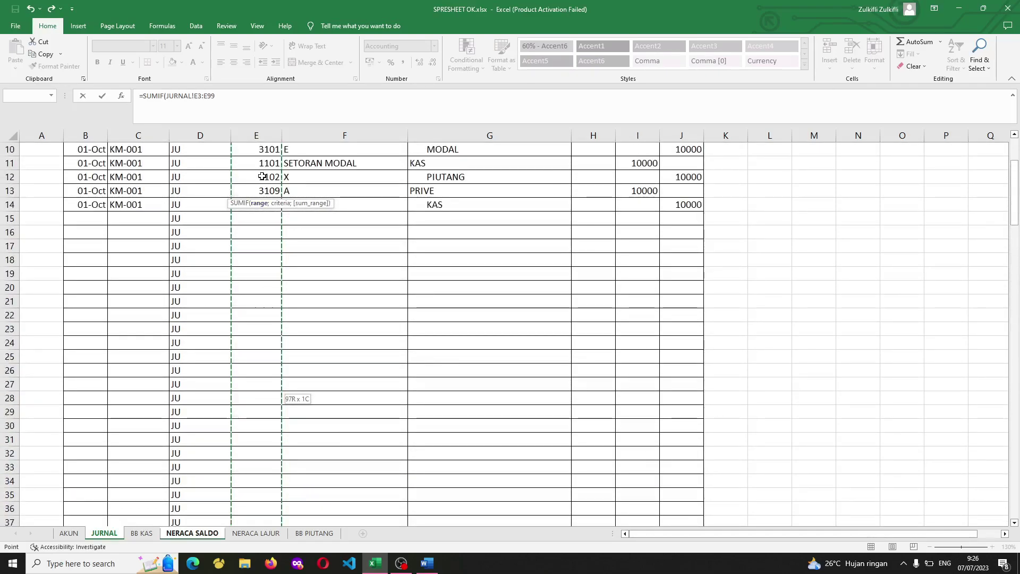
pyautogui.press('F4')
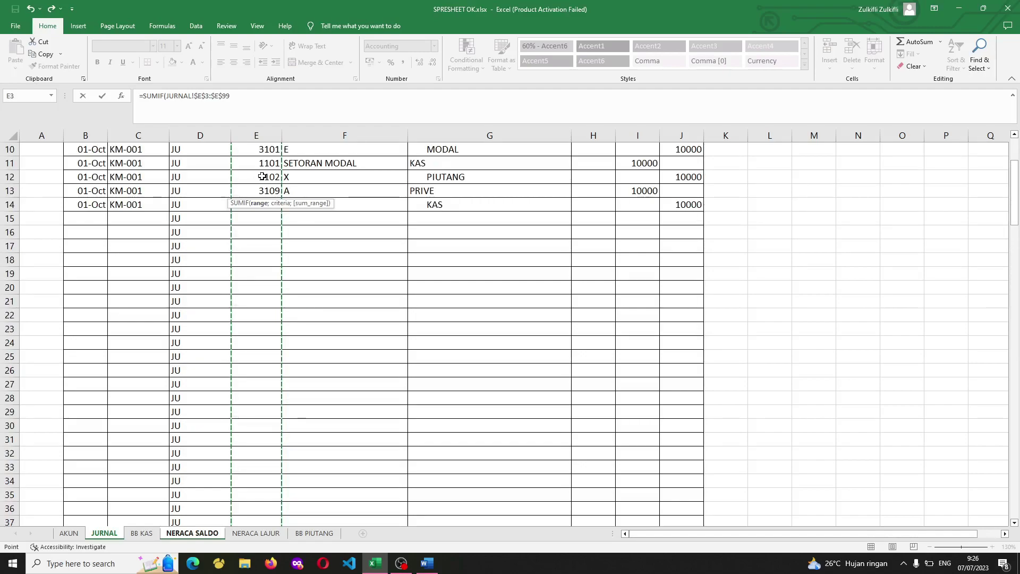
pyautogui.write(';')
# Set the SUMIF criterion to the KAS account number in cell B4 of the NERACA SALDO sheet.
pyautogui.scroll(1, 271, 175)
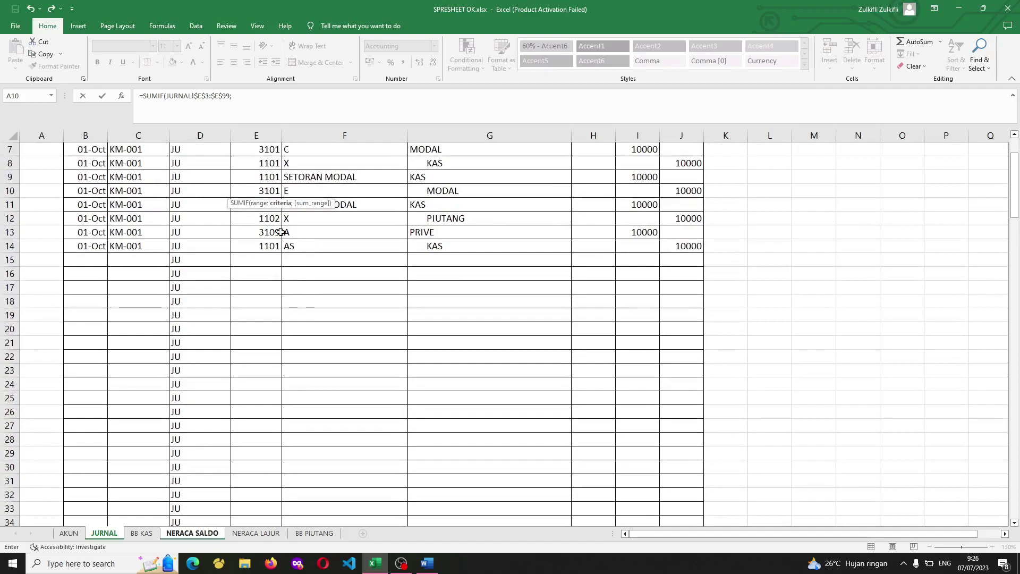
pyautogui.scroll(2, 281, 180)
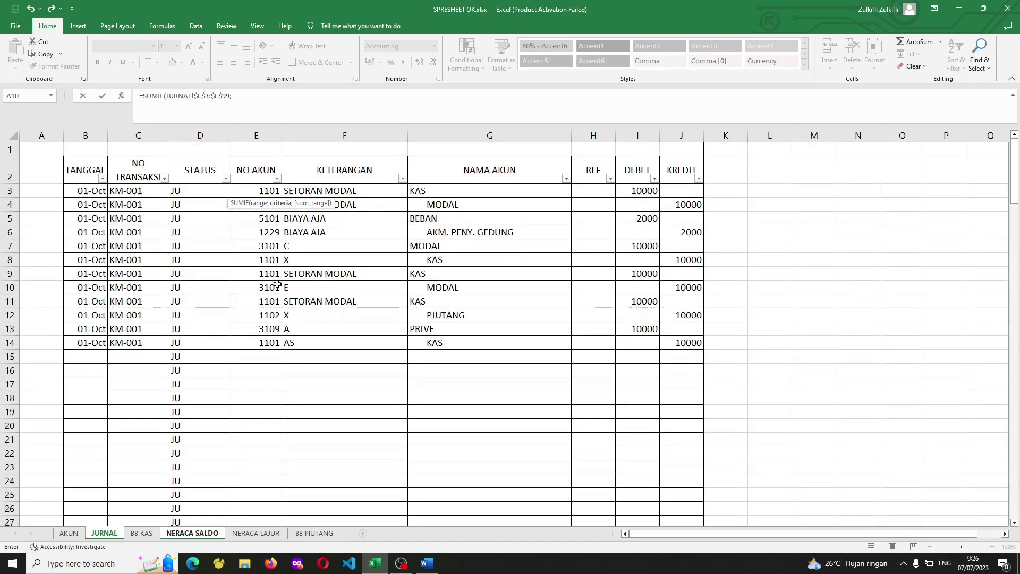
pyautogui.click(256, 533)
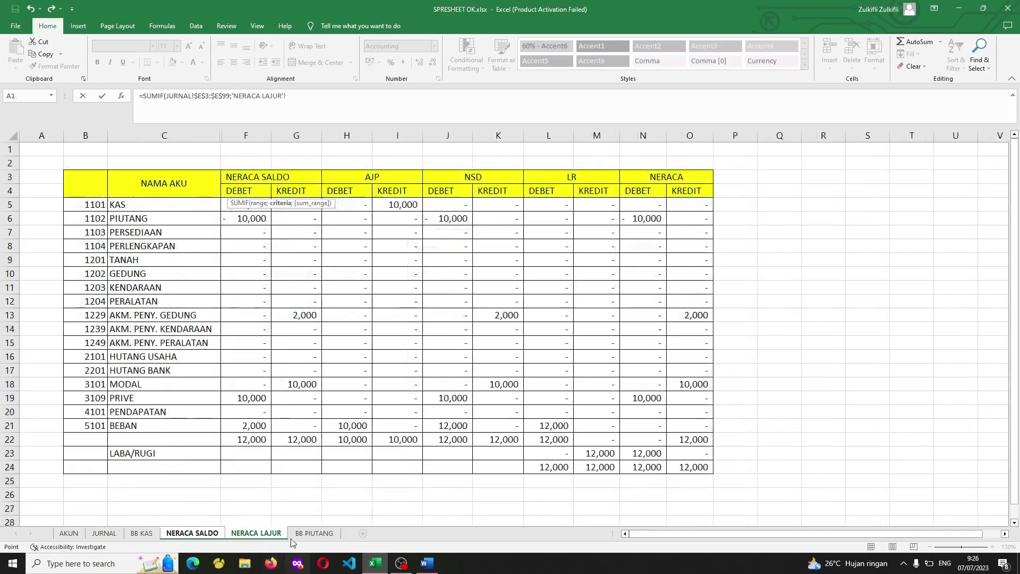
pyautogui.click(204, 533)
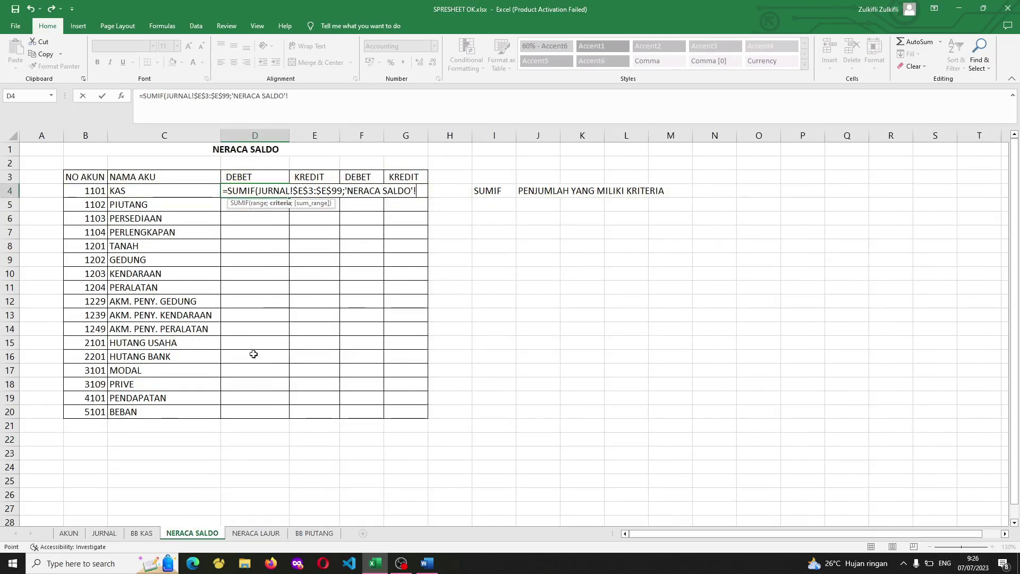
pyautogui.click(99, 192)
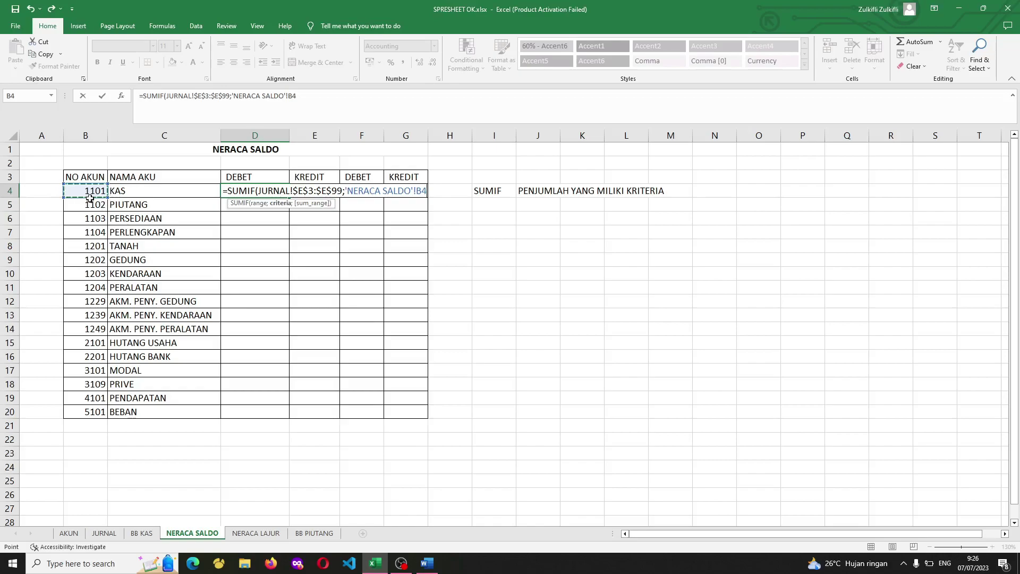
pyautogui.write(';')
# Set the sum range to the absolute DEBET cells $I$3:$I$99 on JURNAL and complete the KAS debit formula.
pyautogui.click(103, 533)
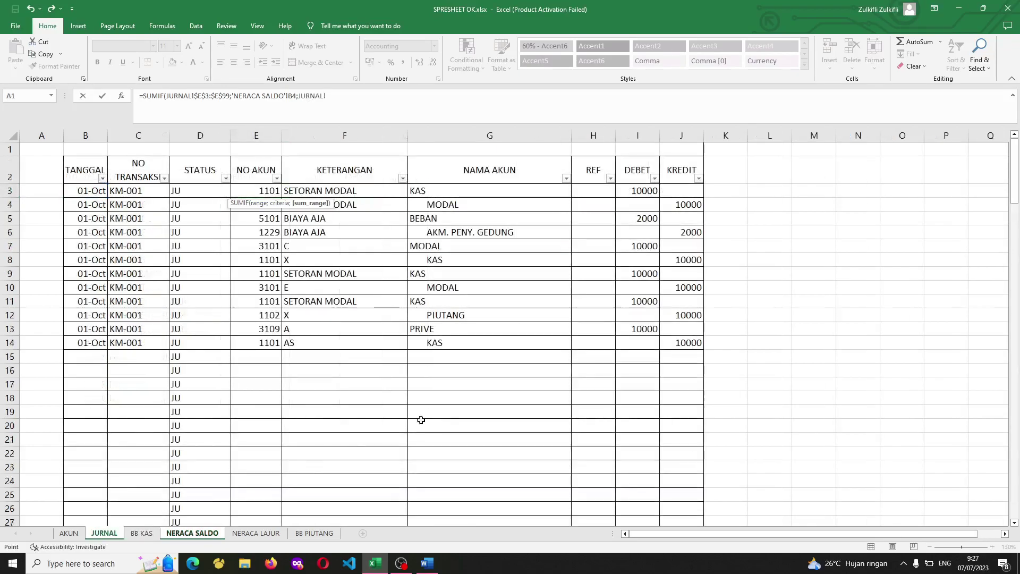
pyautogui.click(638, 190)
pyautogui.scroll(-9, 647, 284)
pyautogui.scroll(-20, 647, 284)
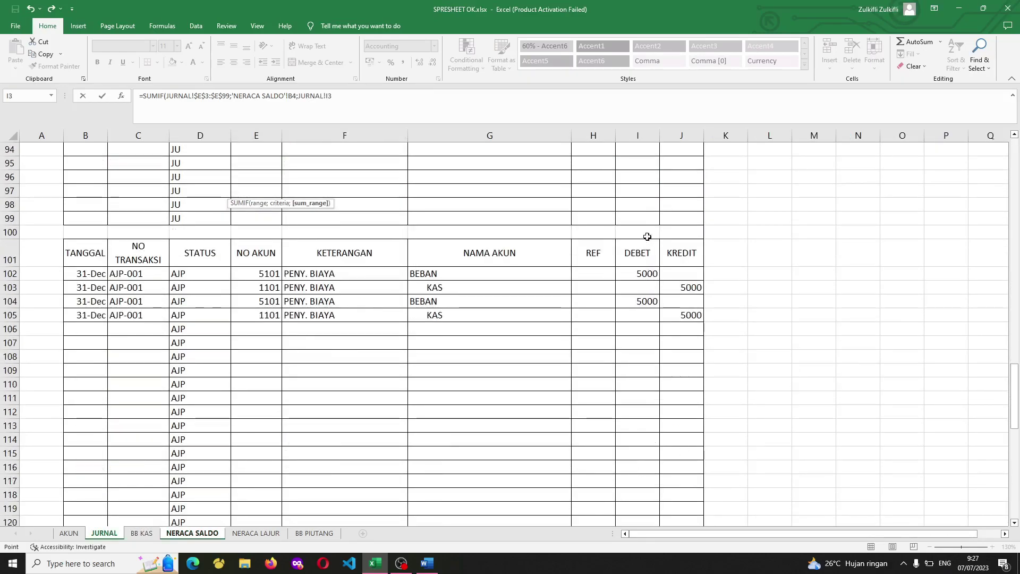
pyautogui.keyDown('shift'); pyautogui.click(636, 221); pyautogui.keyUp('shift')
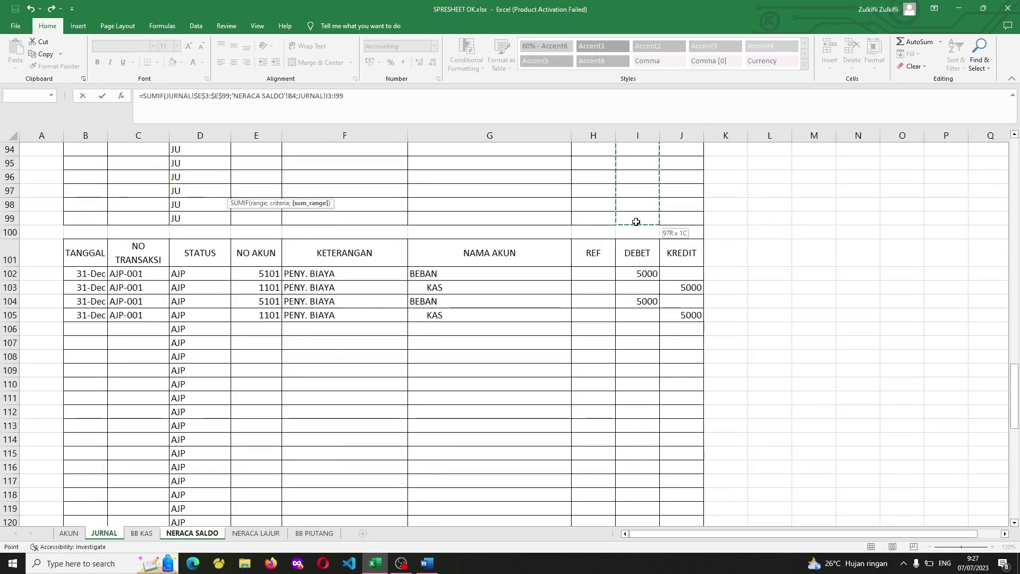
pyautogui.press('F4')
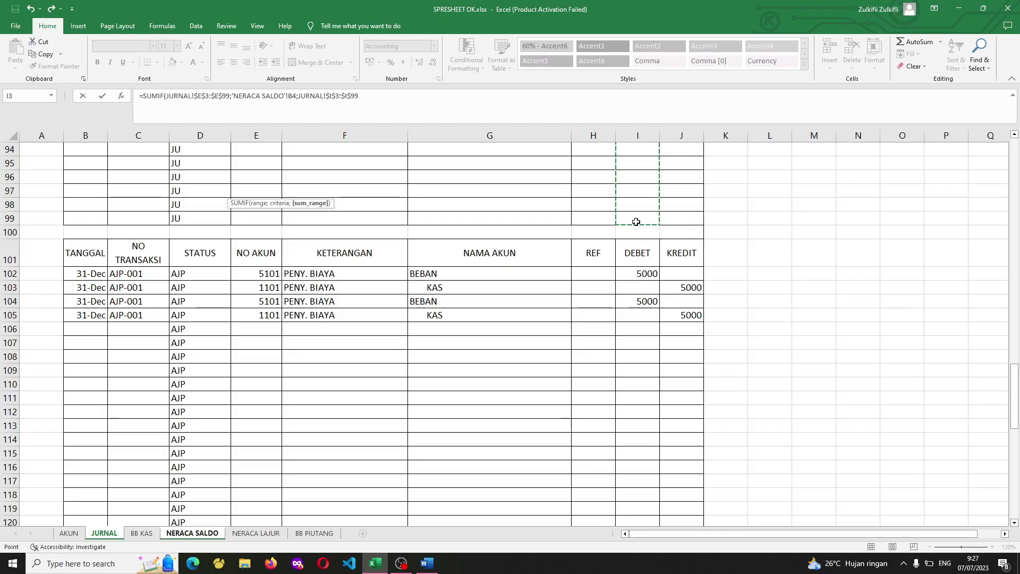
pyautogui.press('Return')
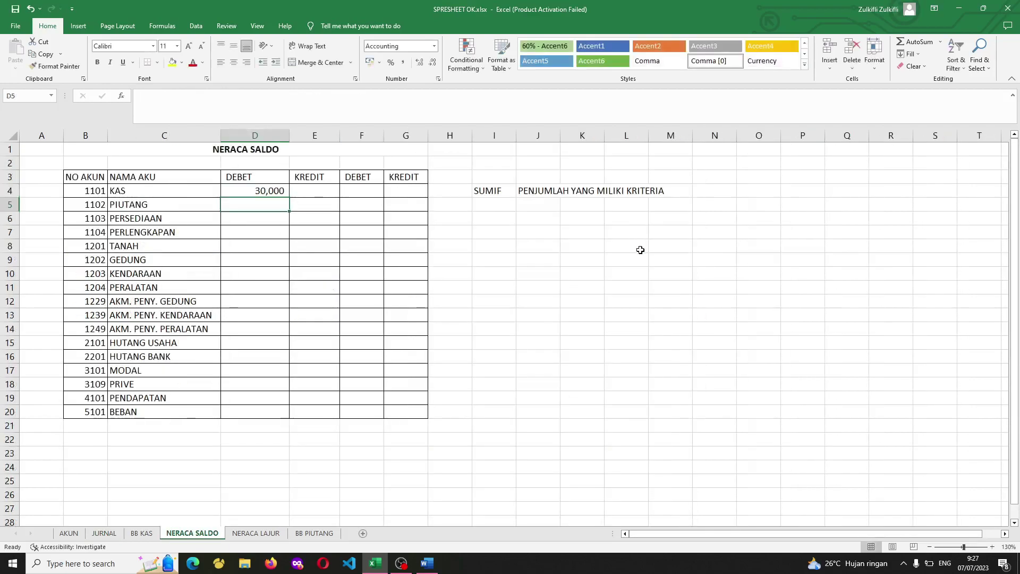
pyautogui.click(276, 193)
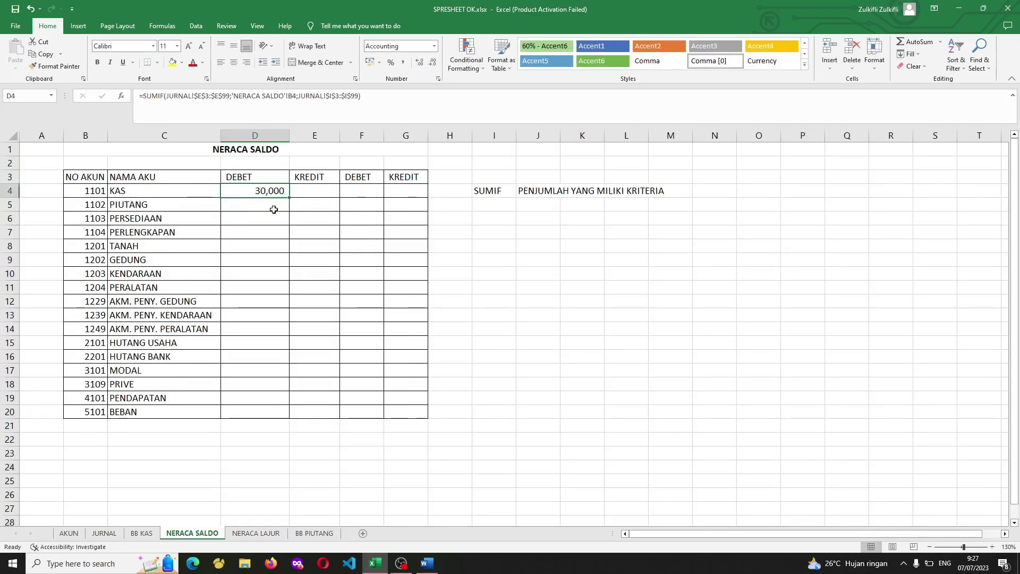
# Enter the heading MUTASI in cell D2 above the first DEBET column.
pyautogui.click(269, 161)
pyautogui.write('mutas')
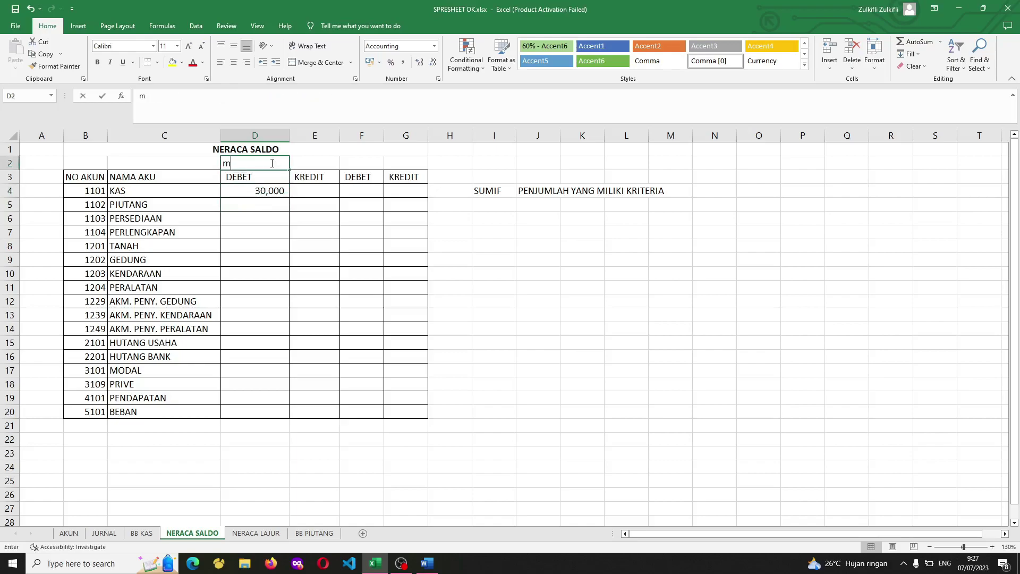
pyautogui.press('BackSpace')
pyautogui.press('BackSpace')
pyautogui.press('BackSpace')
pyautogui.press('BackSpace')
pyautogui.press('BackSpace')
pyautogui.press('BackSpace')
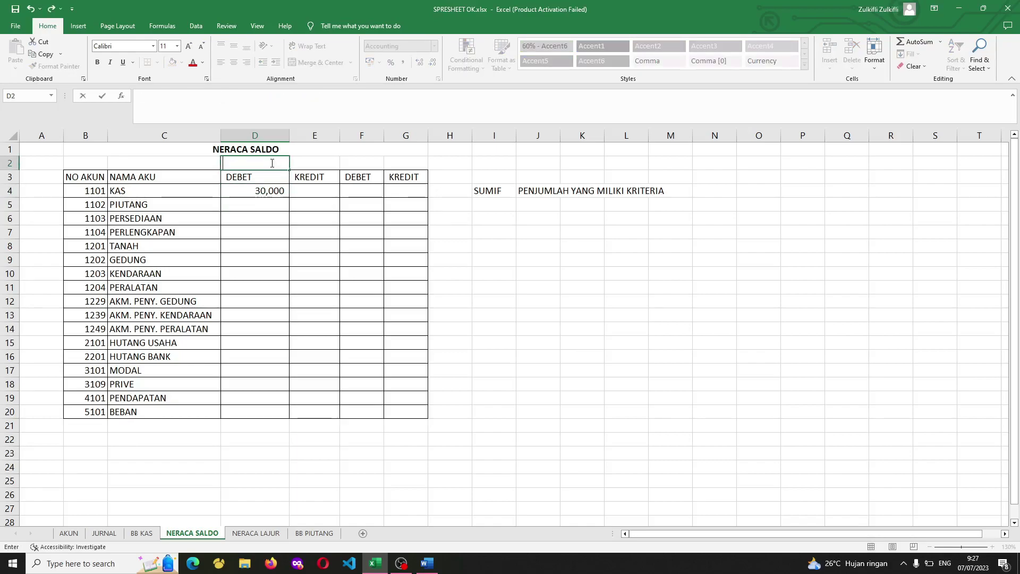
pyautogui.write('MUTASI')
pyautogui.press('Right')
# Merge and center the MUTASI heading across D2:E2, over the first DEBET and KREDIT columns.
pyautogui.press('Left')
pyautogui.hotkey('shift', 'Right')
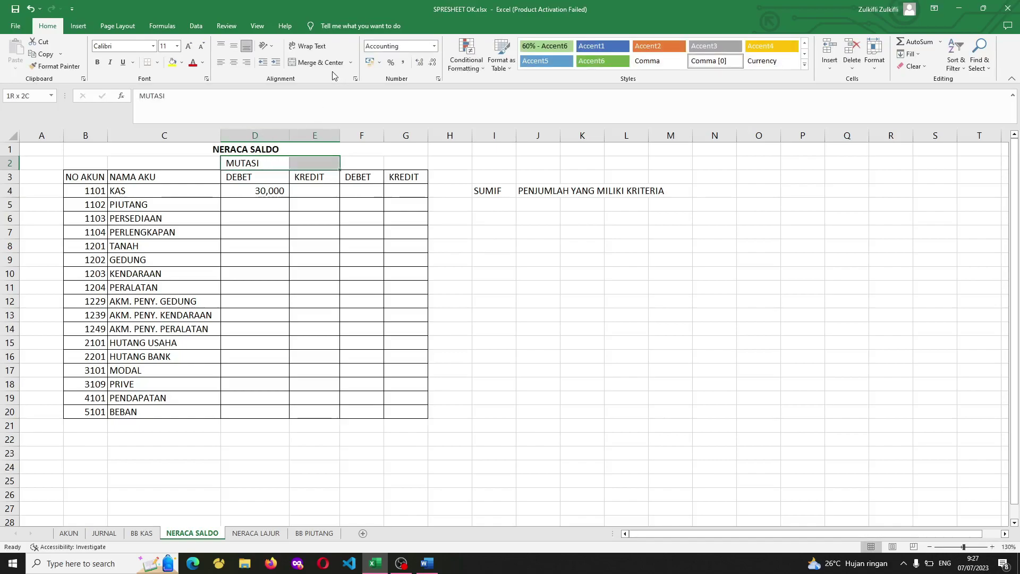
pyautogui.click(318, 62)
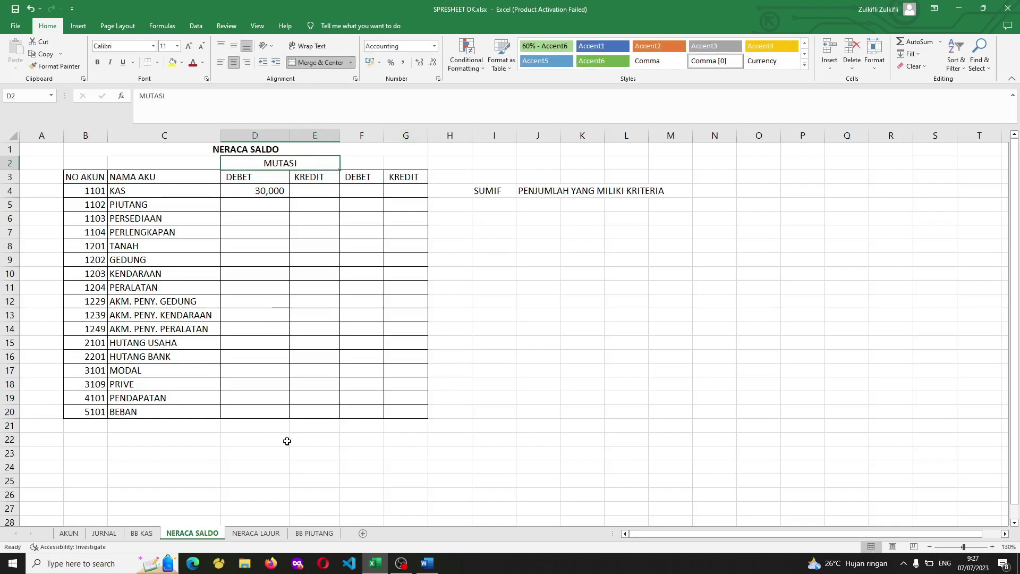
# Check the sums of the JU rows' debit and credit mutations on BB KAS, and return to NERACA SALDO.
pyautogui.click(149, 534)
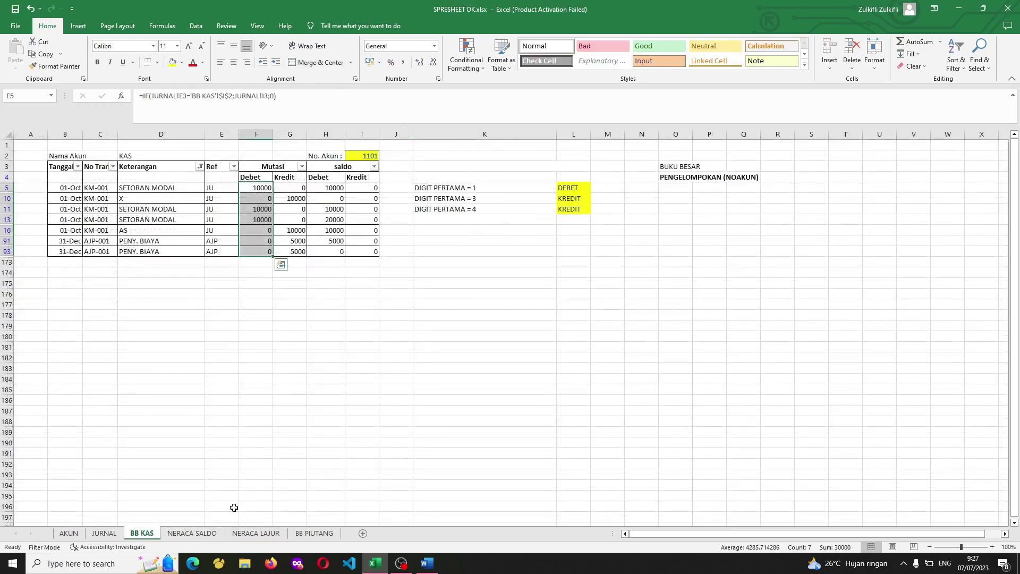
pyautogui.click(301, 313)
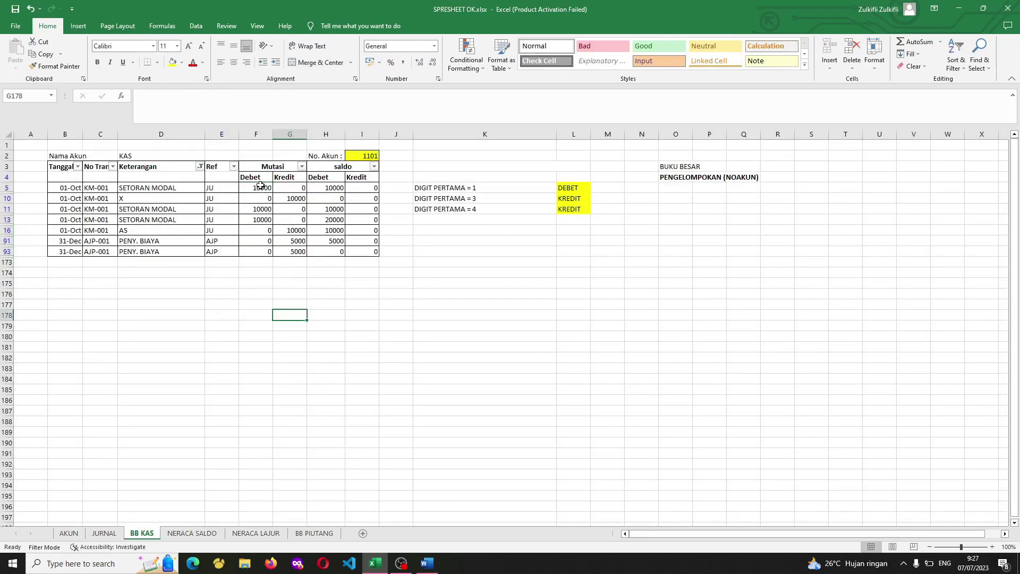
pyautogui.moveTo(260, 186); pyautogui.dragTo(260, 226)
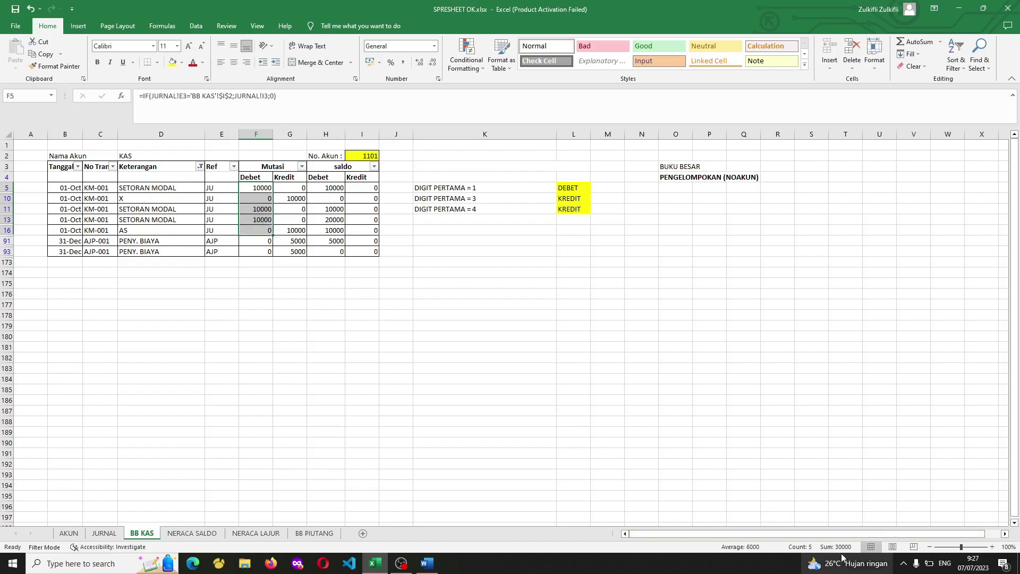
pyautogui.keyDown('ctrl'); pyautogui.scroll(5, 346, 290); pyautogui.keyUp('ctrl')
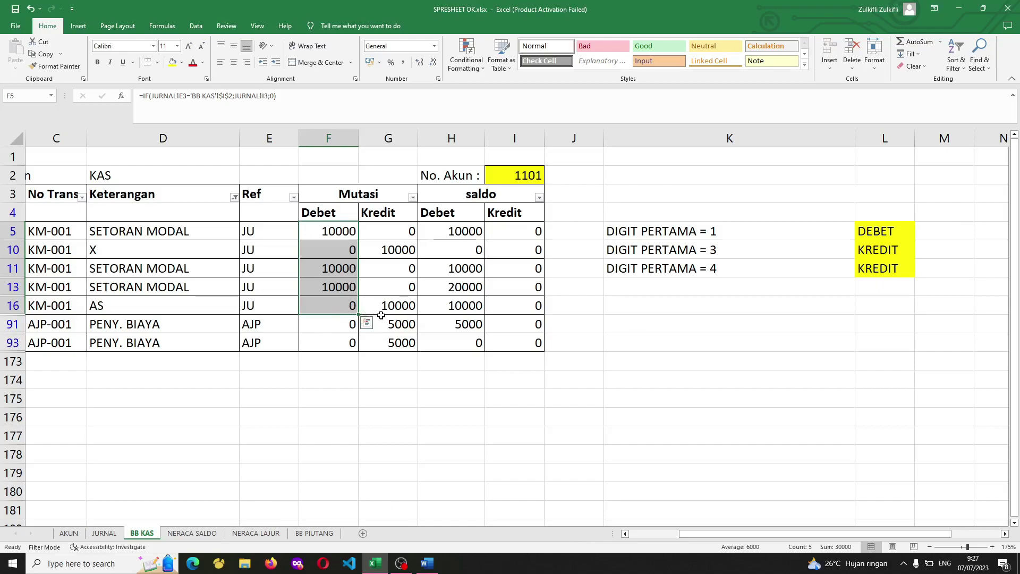
pyautogui.moveTo(396, 230); pyautogui.dragTo(390, 306)
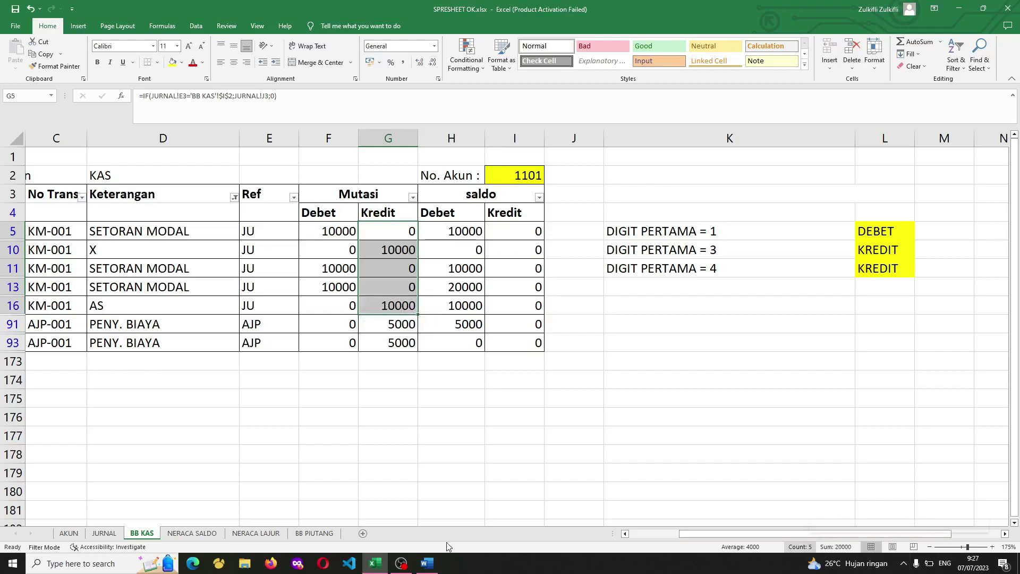
pyautogui.click(105, 535)
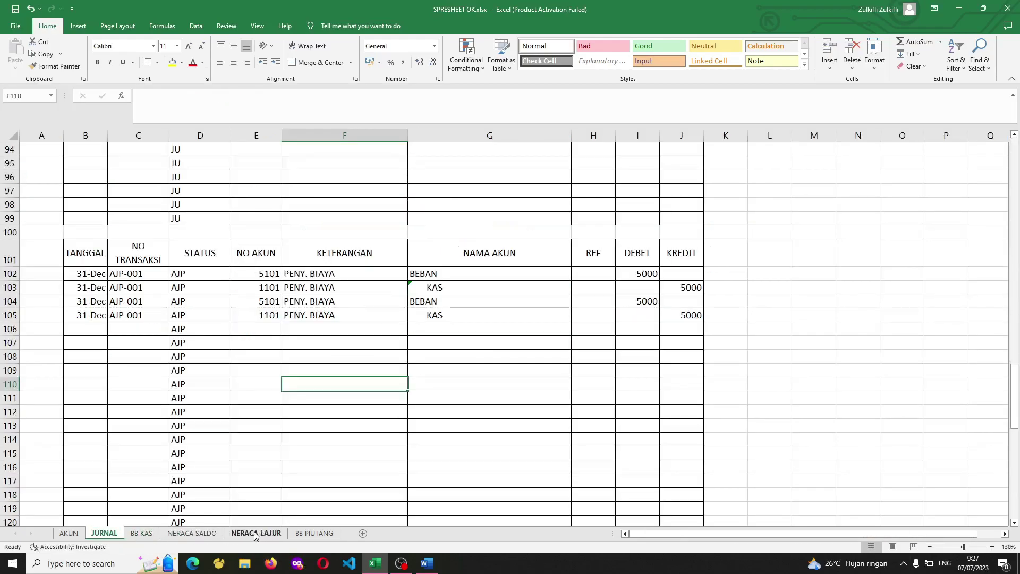
pyautogui.click(205, 534)
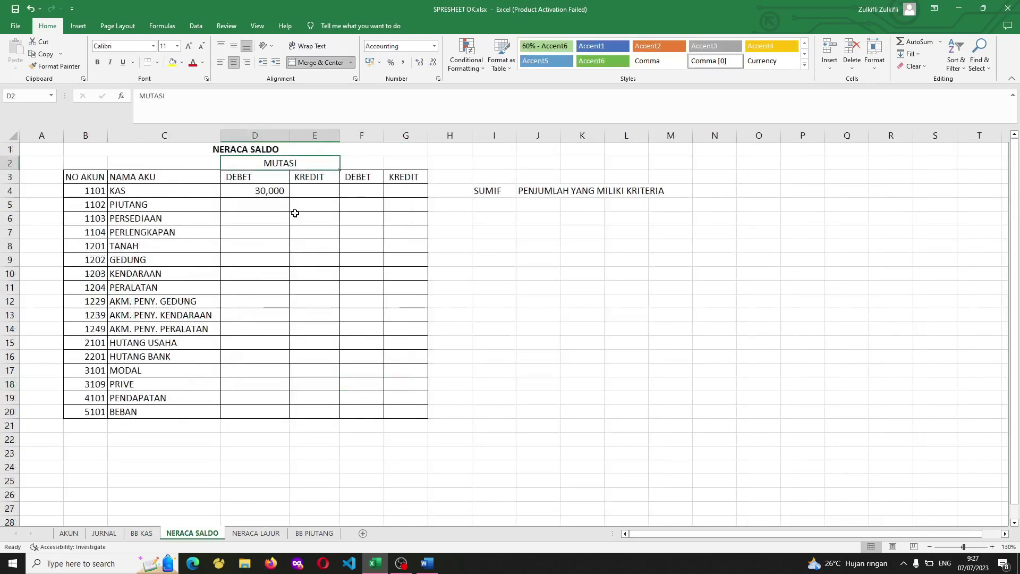
# Start a SUMIF formula in the KAS KREDIT cell E4 with the absolute NO AKUN cells $E$3:$E$99 on JURNAL as its range.
pyautogui.click(309, 193)
pyautogui.write('=S')
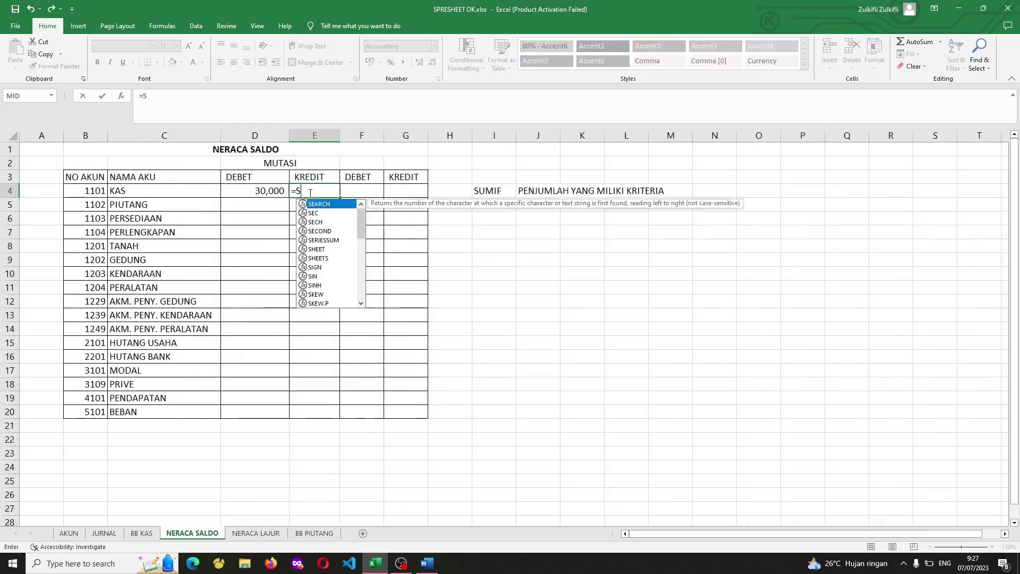
pyautogui.write('UMIF(')
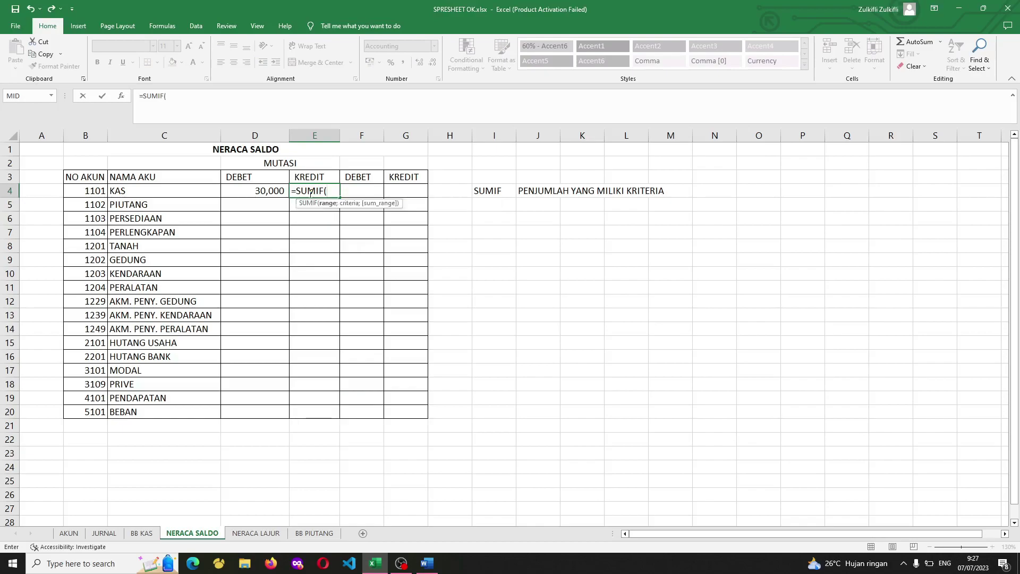
pyautogui.click(118, 534)
pyautogui.scroll(20, 283, 350)
pyautogui.scroll(3, 282, 361)
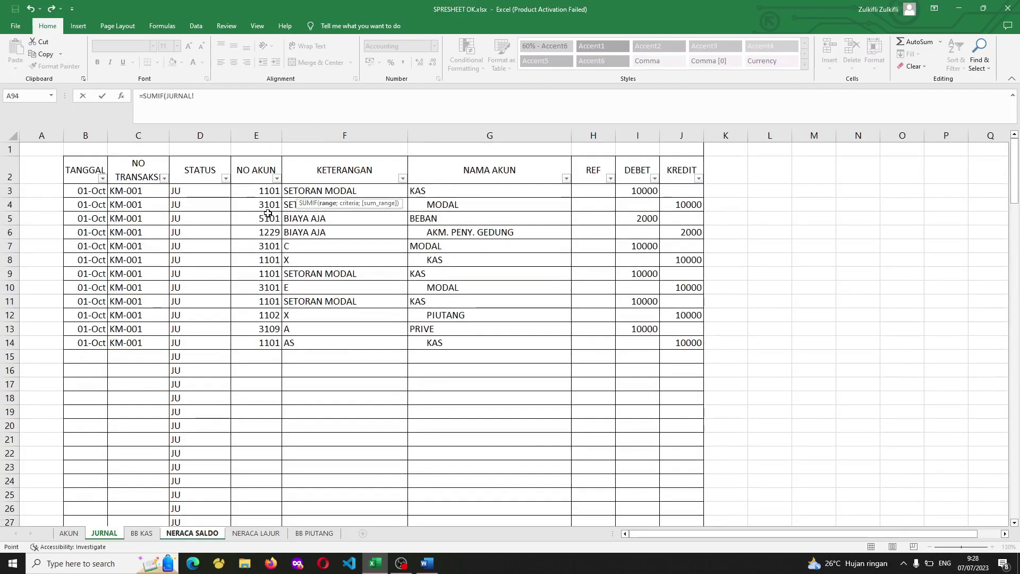
pyautogui.click(268, 191)
pyautogui.scroll(-20, 282, 372)
pyautogui.scroll(-5, 282, 372)
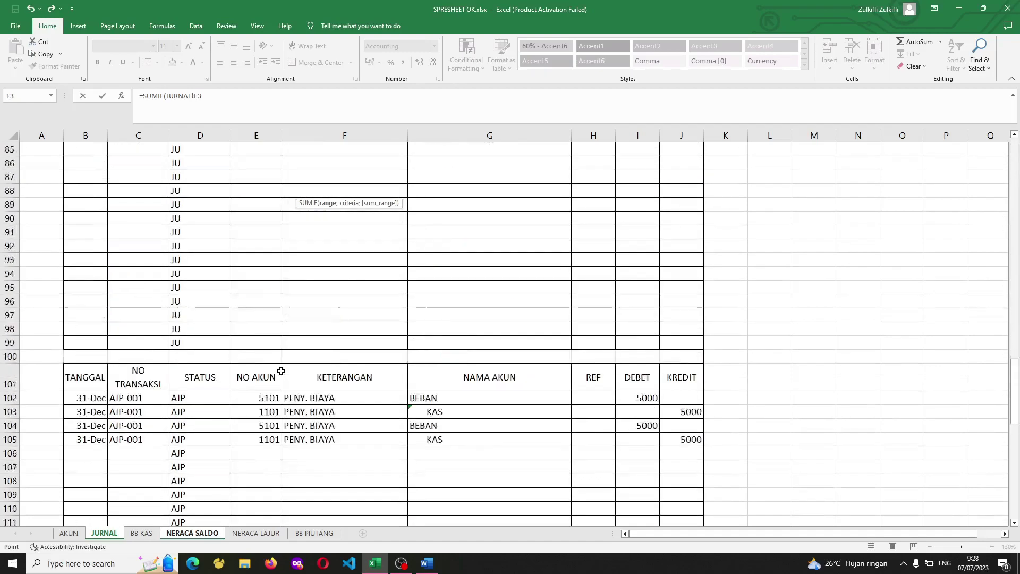
pyautogui.keyDown('shift'); pyautogui.click(267, 383); pyautogui.keyUp('shift')
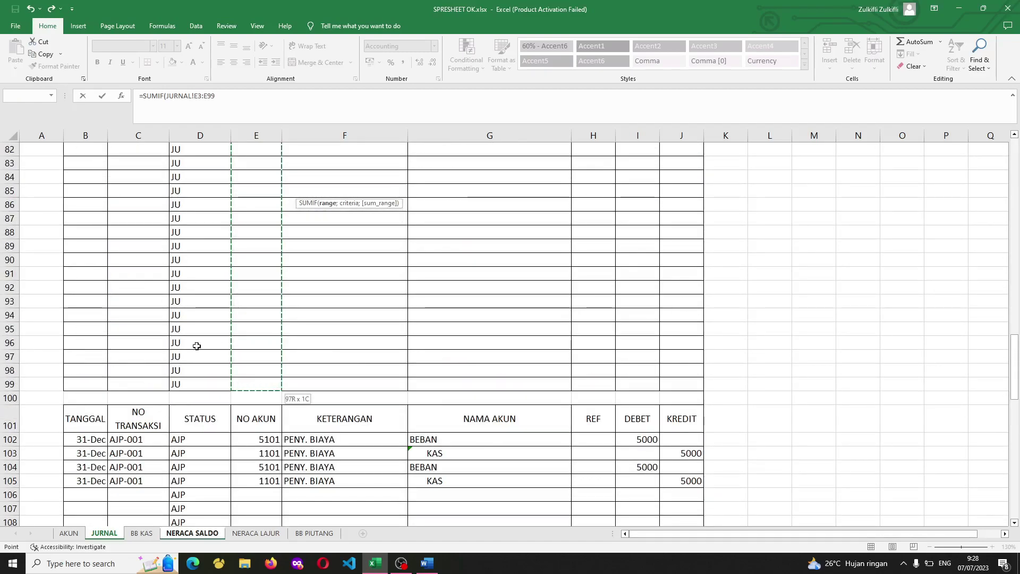
pyautogui.press('F4')
pyautogui.write(';')
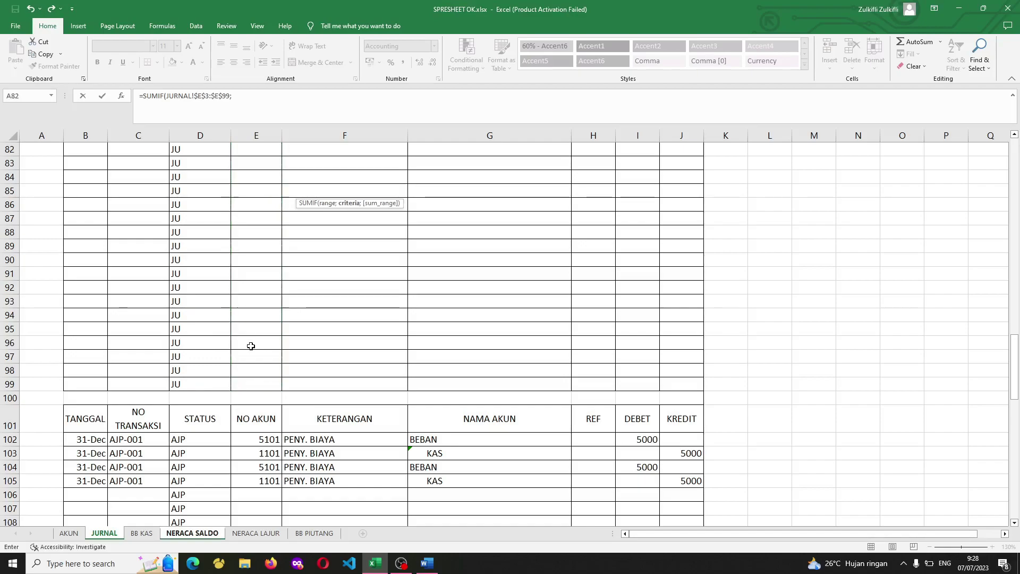
# Set the SUMIF criteria to the KAS account number in cell B4 on NERACA SALDO.
pyautogui.click(211, 534)
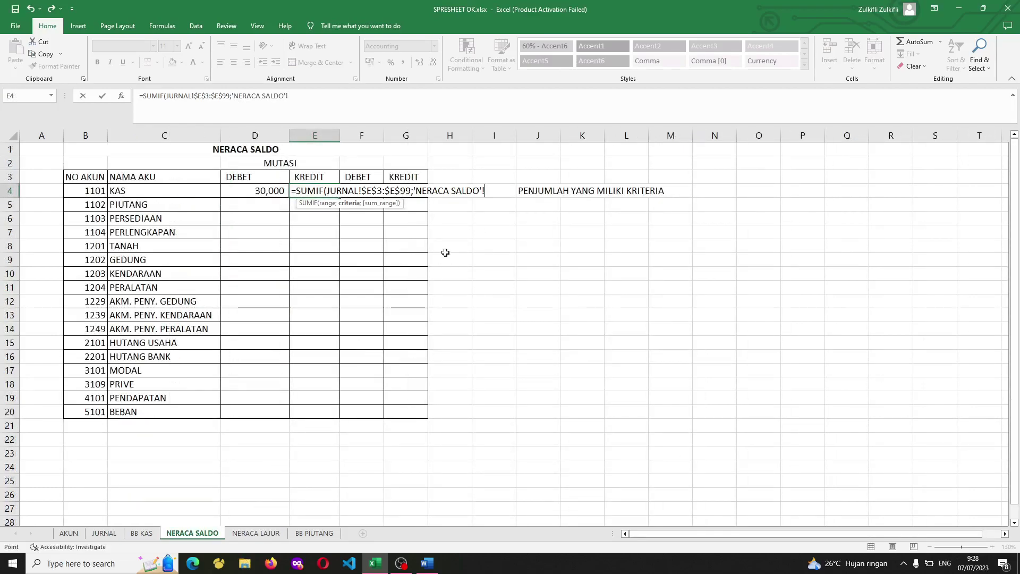
pyautogui.click(95, 194)
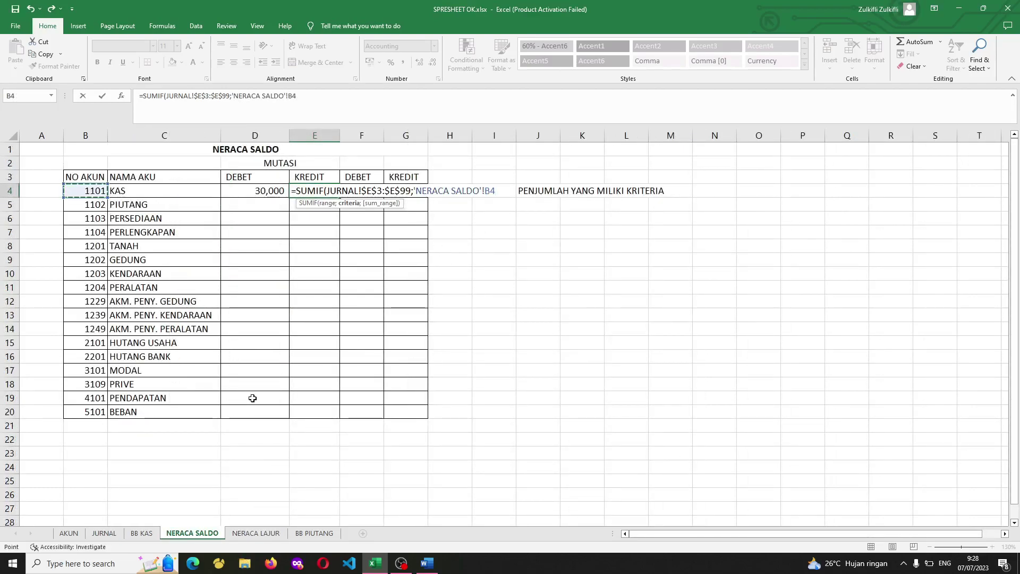
pyautogui.write(';')
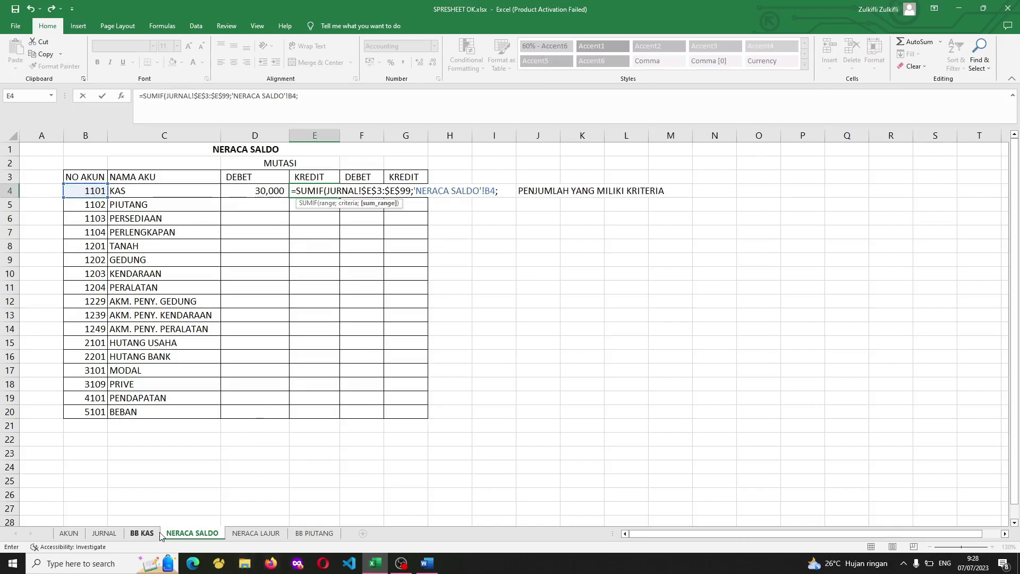
# Set the sum range to the absolute KREDIT cells $J$3:$J$99 on JURNAL and complete the KAS credit formula.
pyautogui.click(108, 537)
pyautogui.scroll(15, 451, 473)
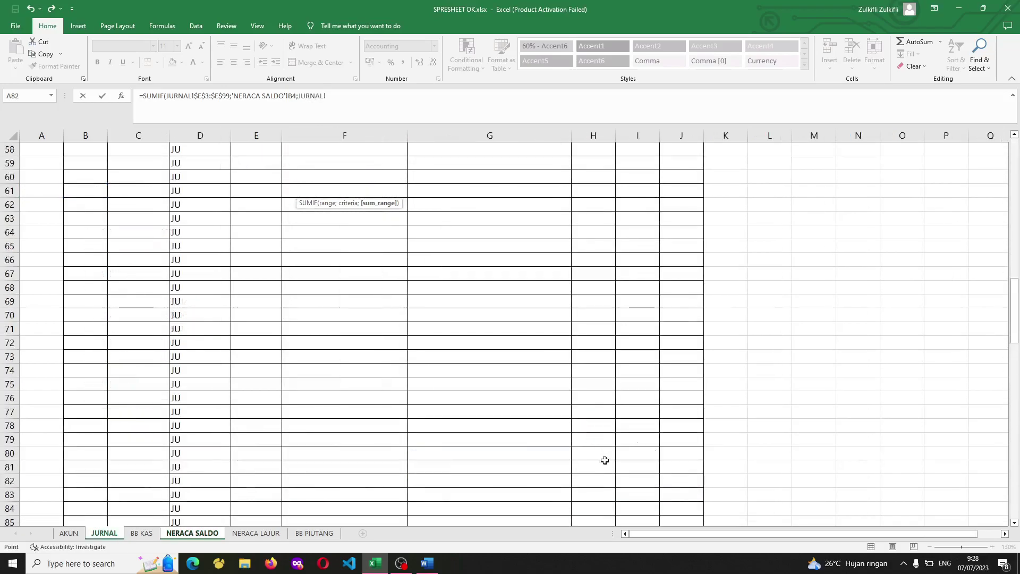
pyautogui.scroll(12, 664, 432)
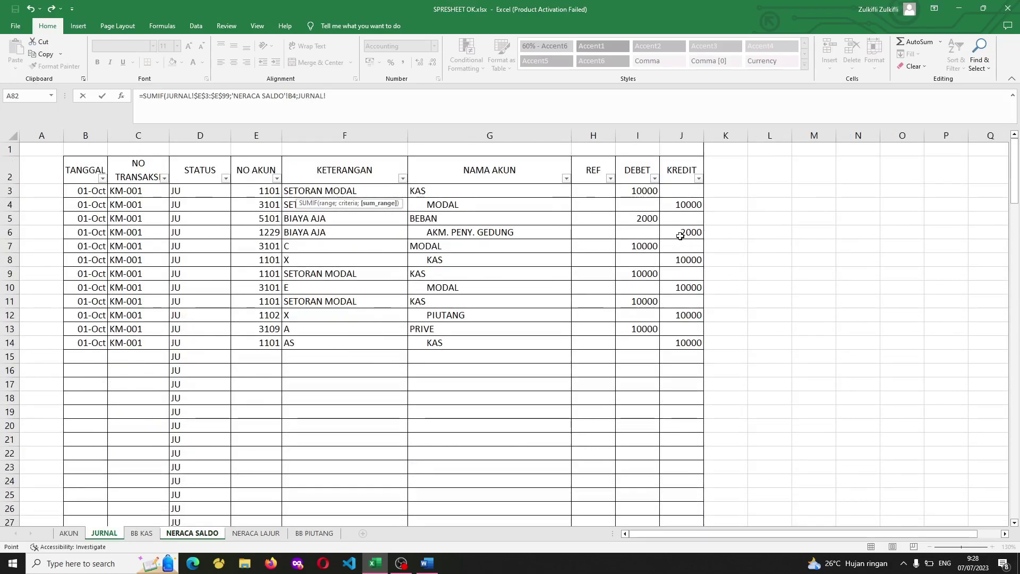
pyautogui.click(682, 191)
pyautogui.scroll(-20, 714, 319)
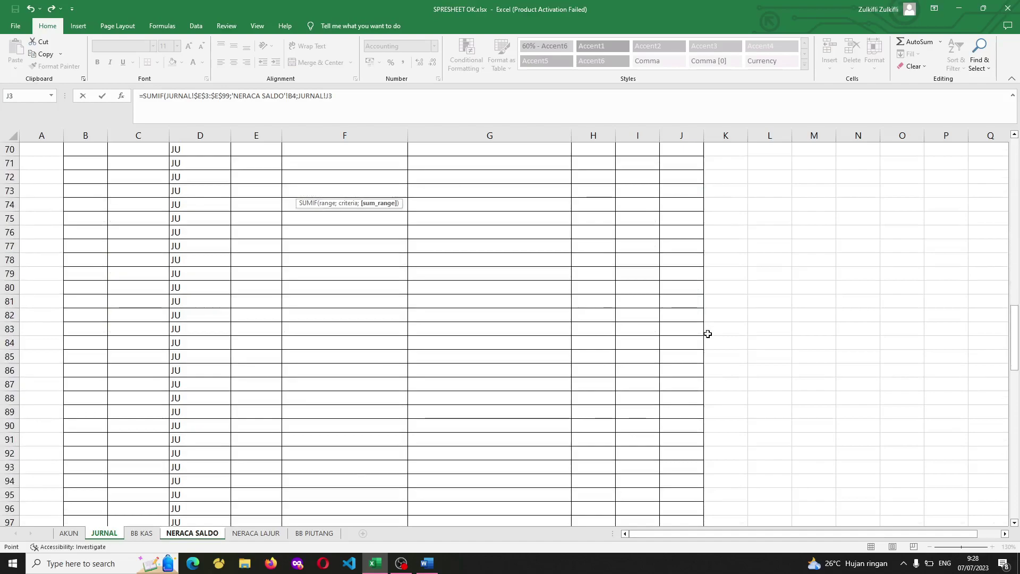
pyautogui.keyDown('shift'); pyautogui.click(684, 305); pyautogui.keyUp('shift')
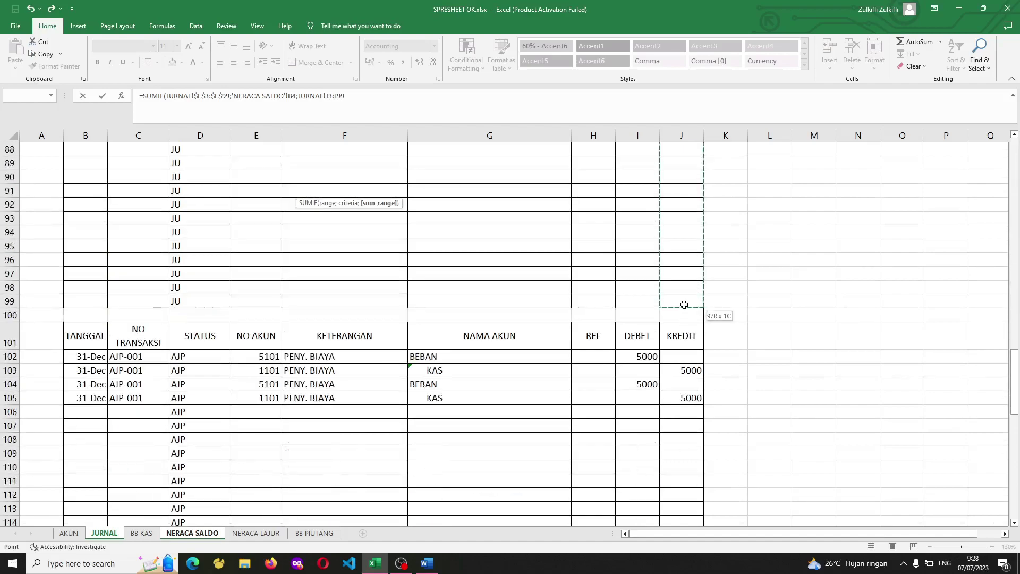
pyautogui.press('F4')
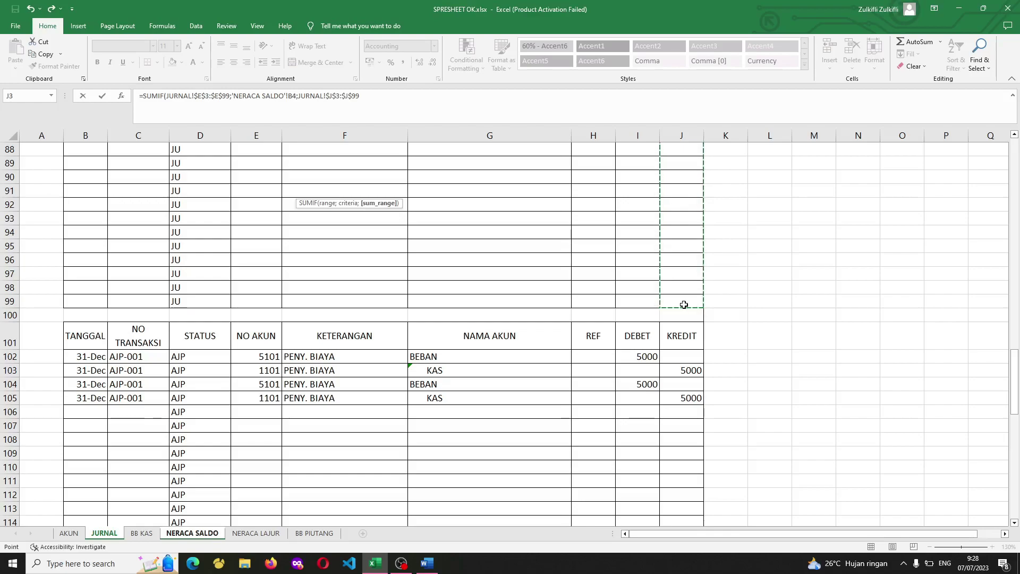
pyautogui.write(')')
pyautogui.press('Return')
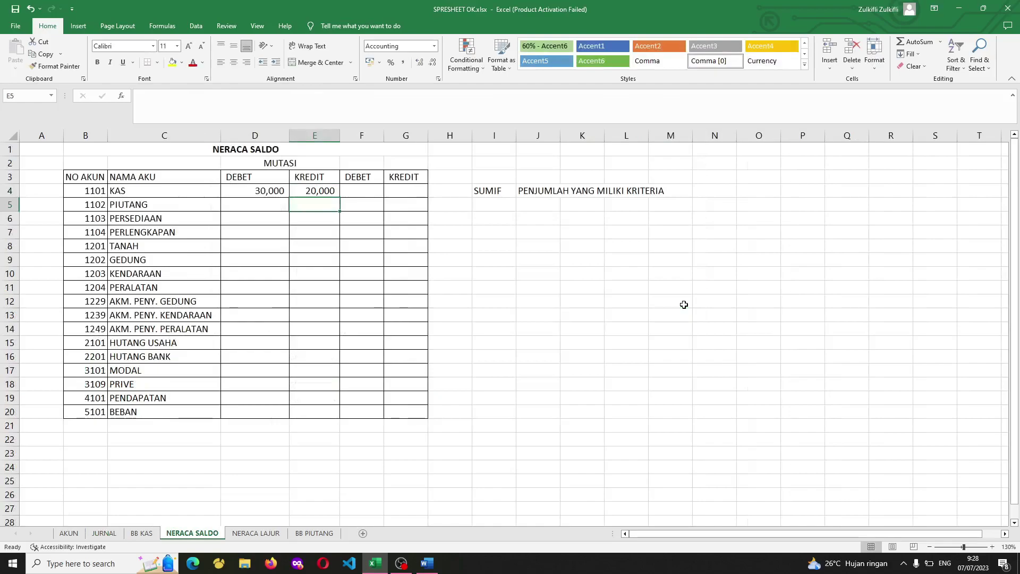
# Compare the KAS credit formula's result with the JU rows' Kredit mutations on BB KAS, and return to NERACA SALDO.
pyautogui.press('Up')
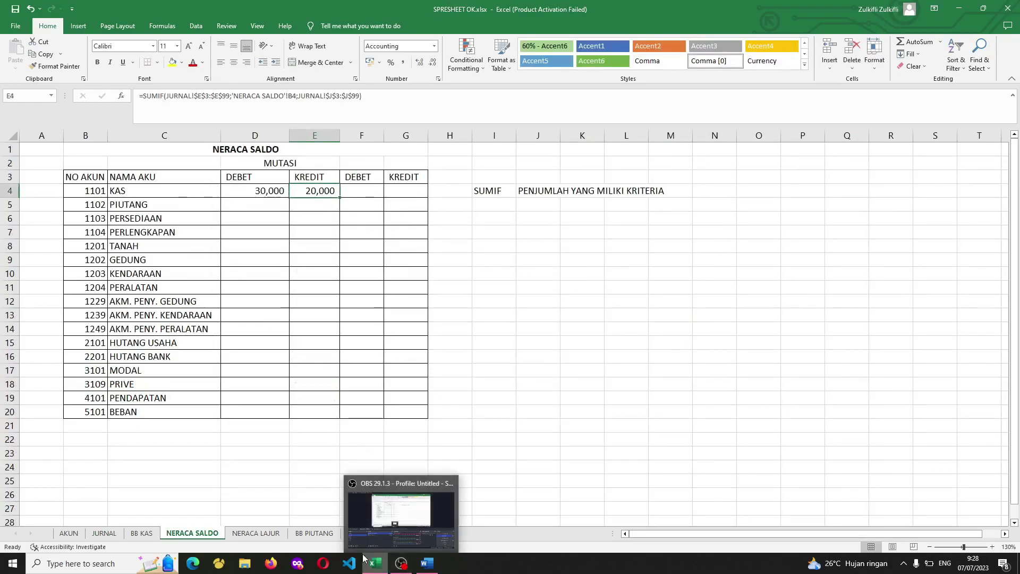
pyautogui.click(142, 533)
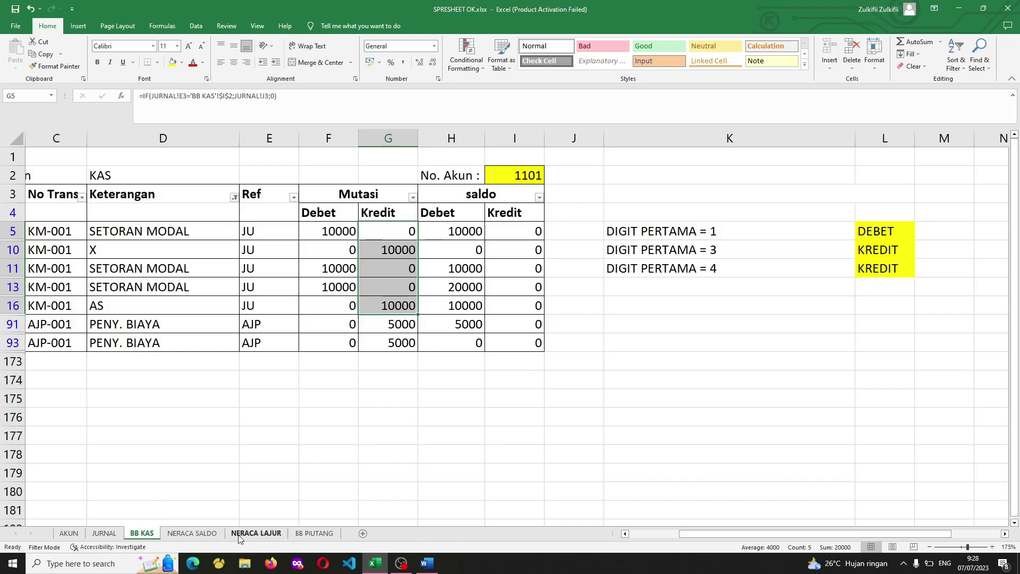
pyautogui.click(192, 533)
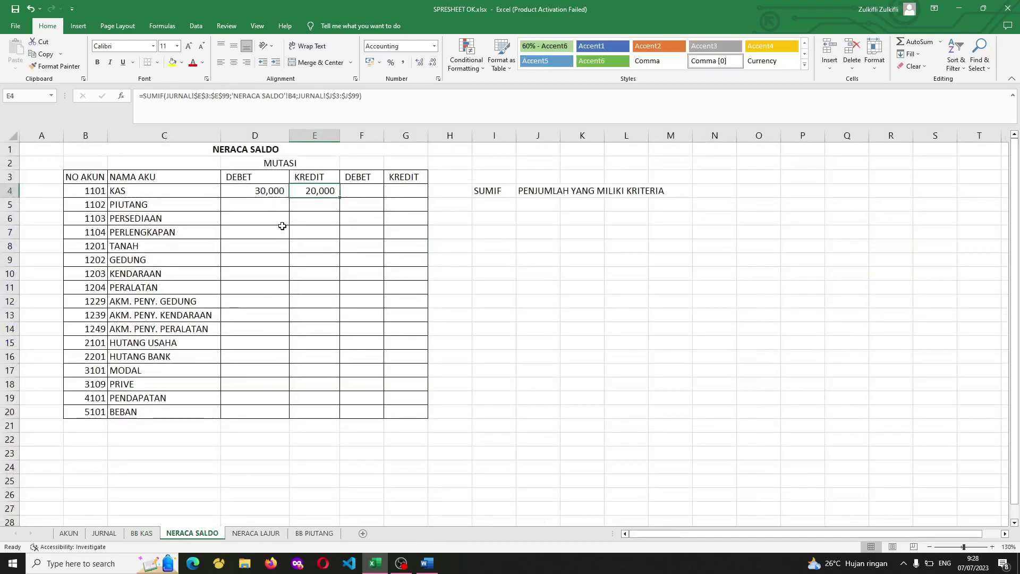
# Fill the KAS debit and credit formulas from D4:E4 down through the BEBAN row 20.
pyautogui.moveTo(257, 194); pyautogui.dragTo(329, 192)
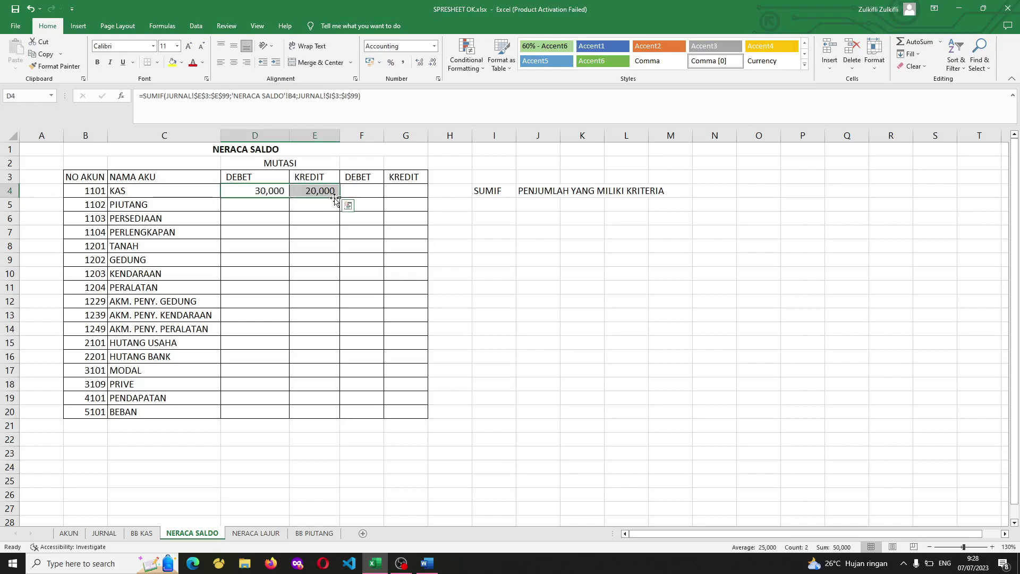
pyautogui.moveTo(342, 199); pyautogui.dragTo(336, 420)
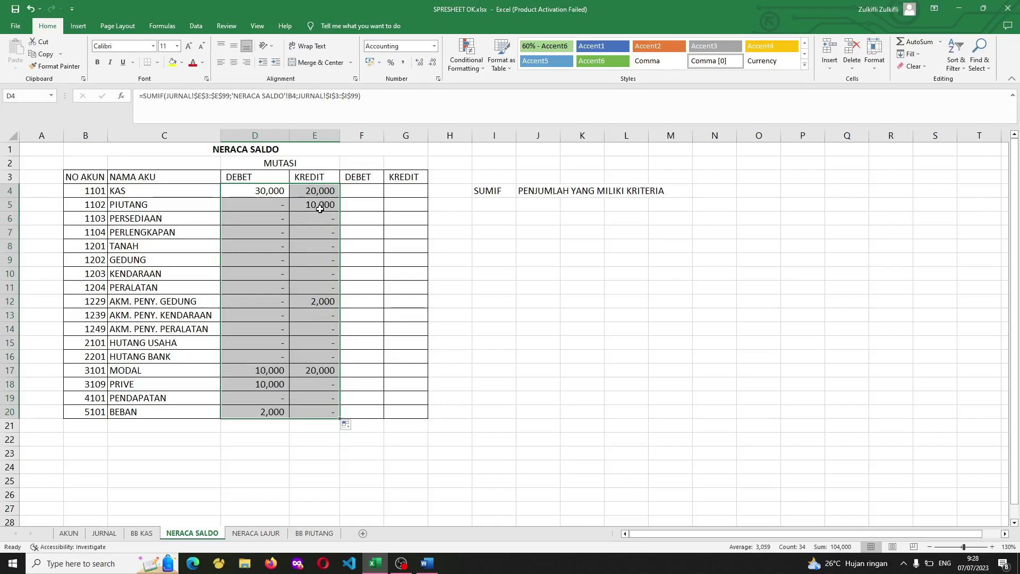
pyautogui.moveTo(98, 190); pyautogui.dragTo(160, 406)
pyautogui.click(239, 430)
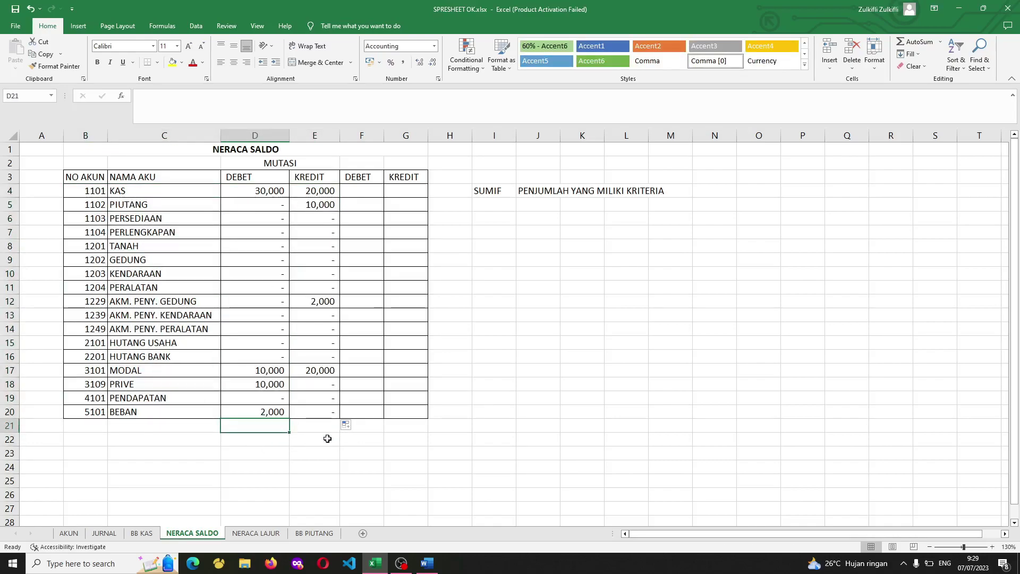
# Examine the empty second DEBET and KREDIT columns and the saldo Debet formula in H5 on BB KAS.
pyautogui.click(404, 188)
pyautogui.click(358, 190)
pyautogui.click(403, 194)
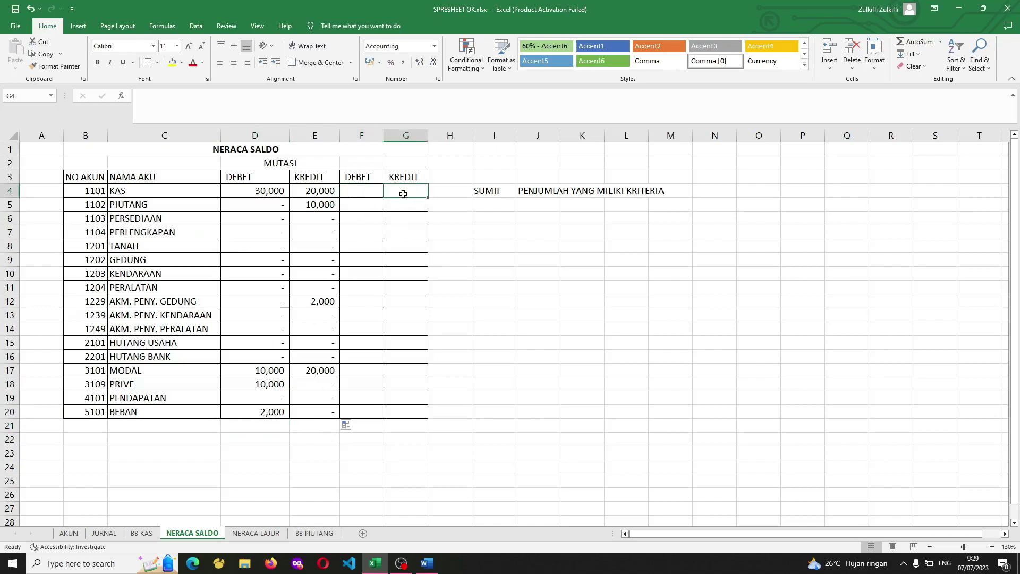
pyautogui.moveTo(366, 161); pyautogui.dragTo(401, 161)
pyautogui.click(356, 191)
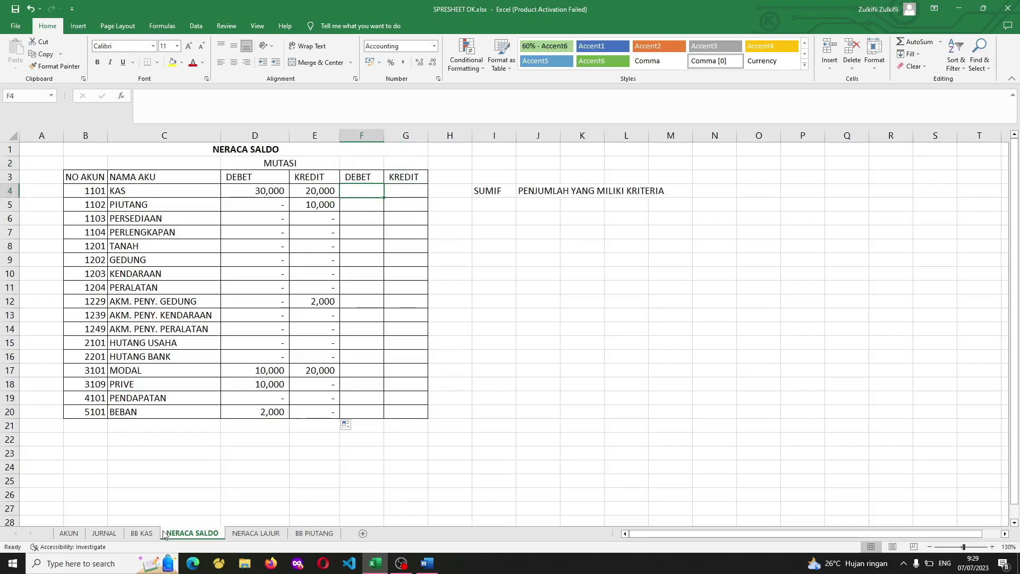
pyautogui.click(141, 533)
pyautogui.click(455, 236)
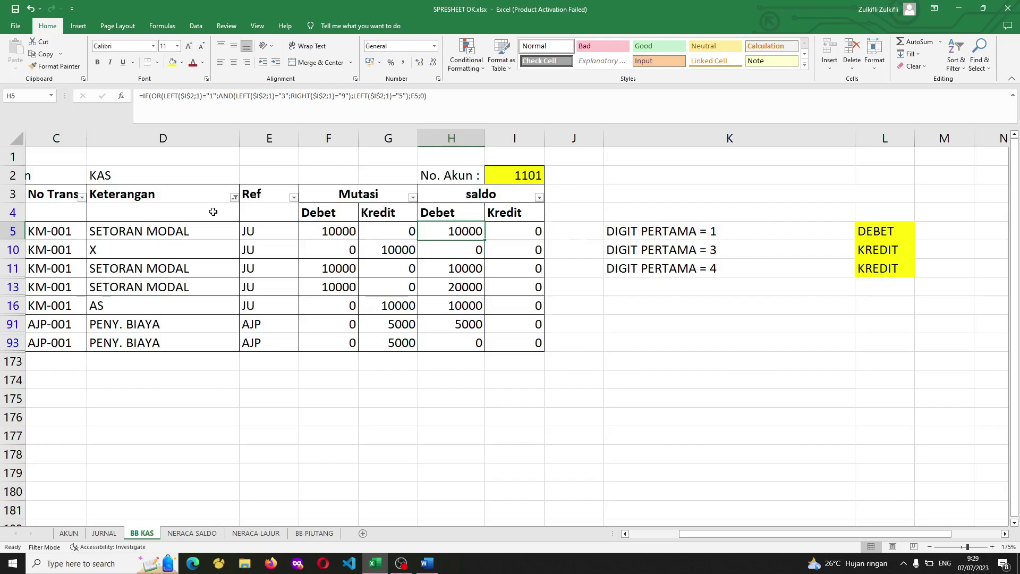
# Clear the Keterangan filter on BB KAS and select the debit and credit digit rules in K5:L11.
pyautogui.click(234, 197)
pyautogui.click(146, 315)
pyautogui.click(171, 412)
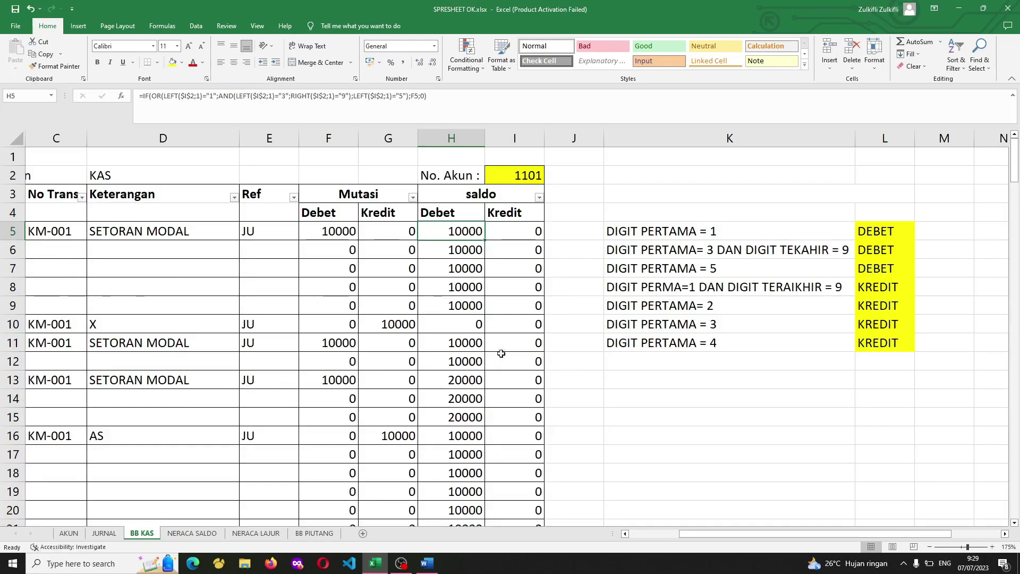
pyautogui.moveTo(672, 235); pyautogui.dragTo(890, 340)
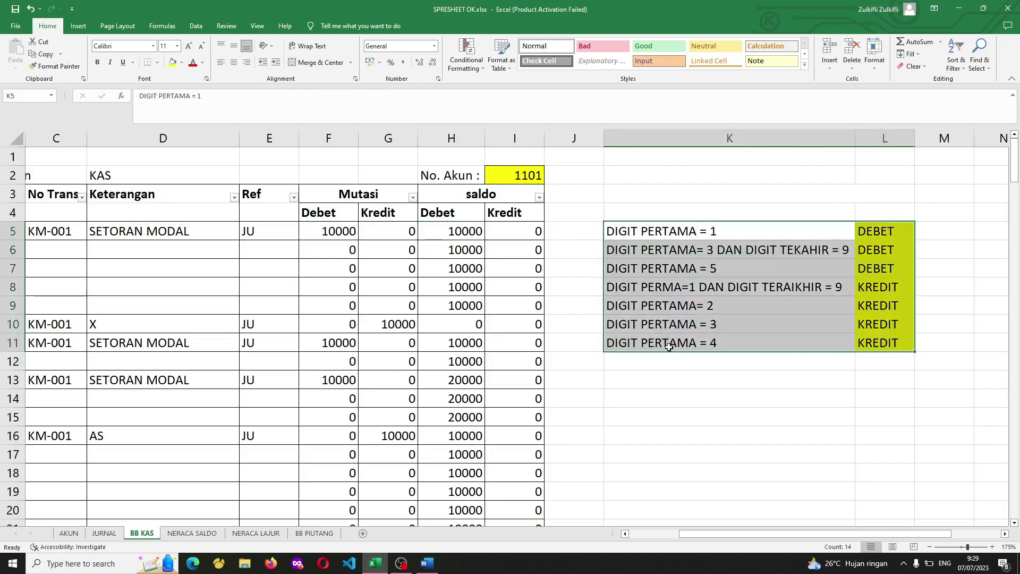
pyautogui.click(190, 533)
pyautogui.click(539, 259)
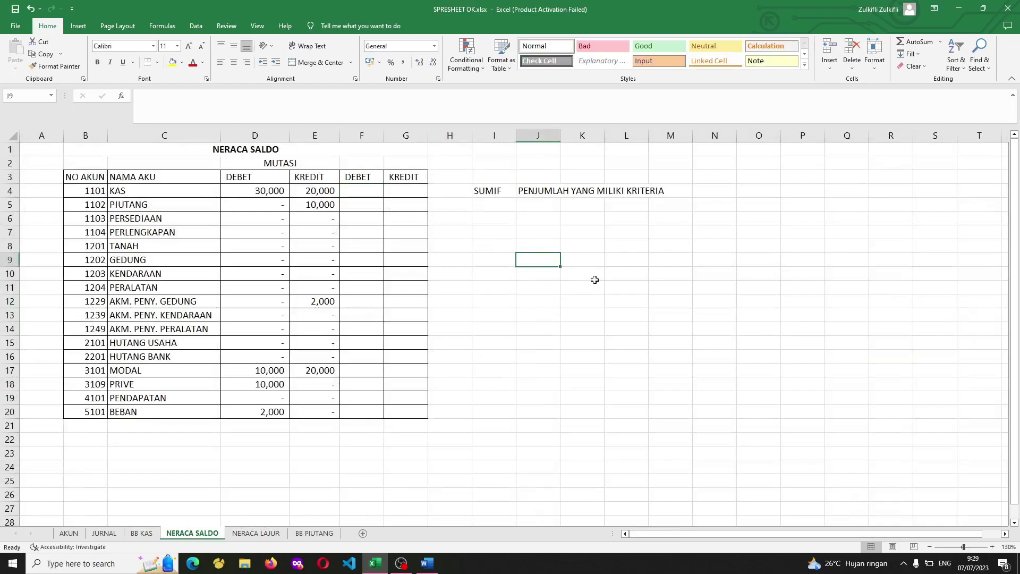
pyautogui.click(587, 259)
pyautogui.click(547, 270)
pyautogui.hotkey('alt', 'Tab')
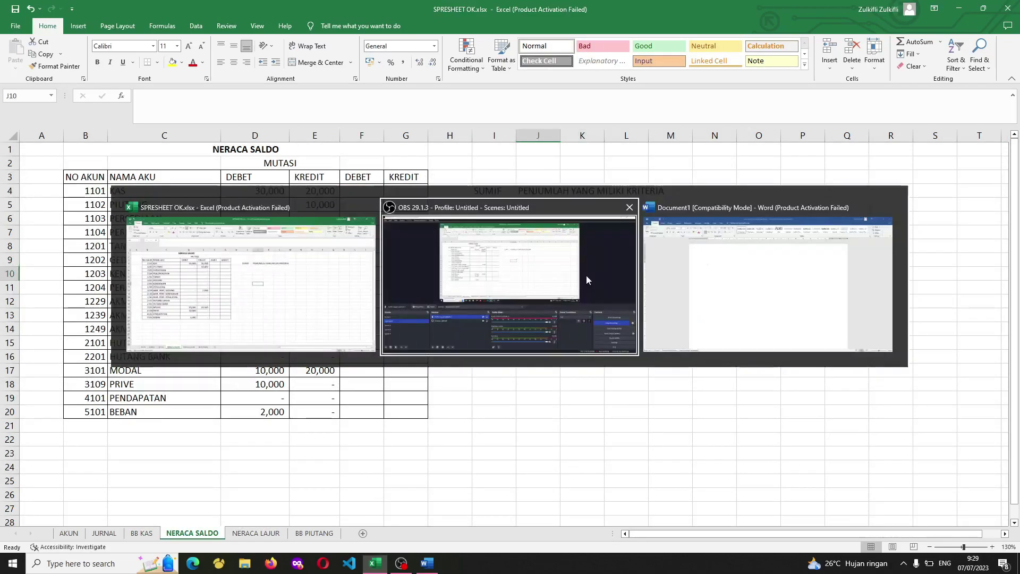
pyautogui.hotkey('alt', 'Tab')
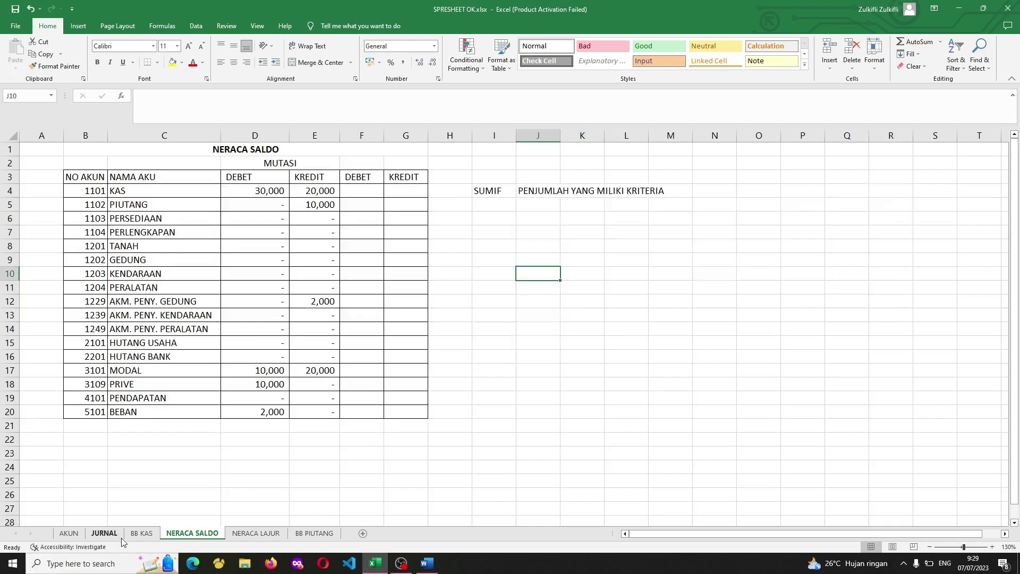
pyautogui.click(110, 537)
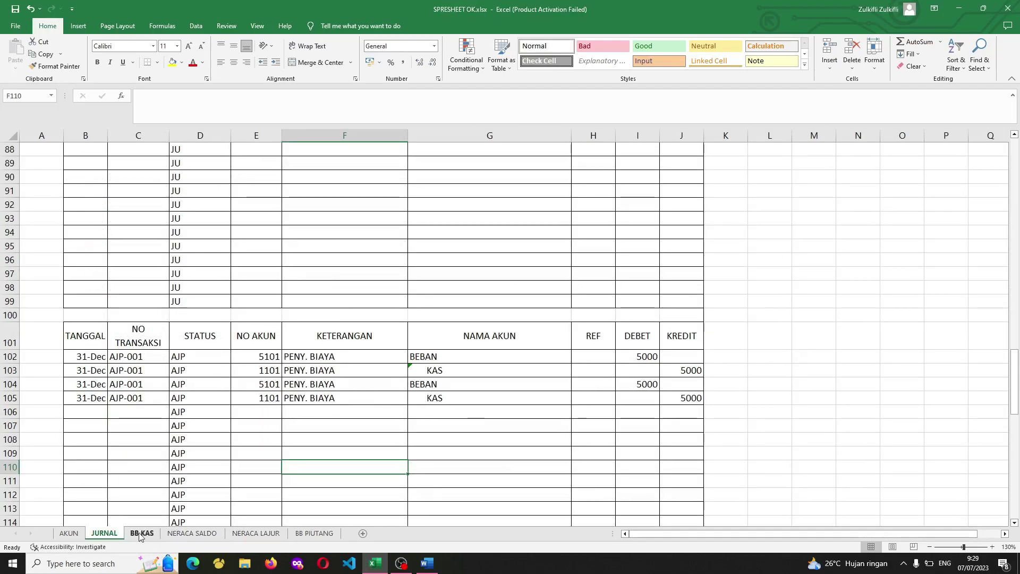
# Copy the digit rules K5:L11 from BB KAS and paste them on NERACA SALDO starting at cell J8.
pyautogui.click(141, 534)
pyautogui.hotkey('ctrl', 'c')
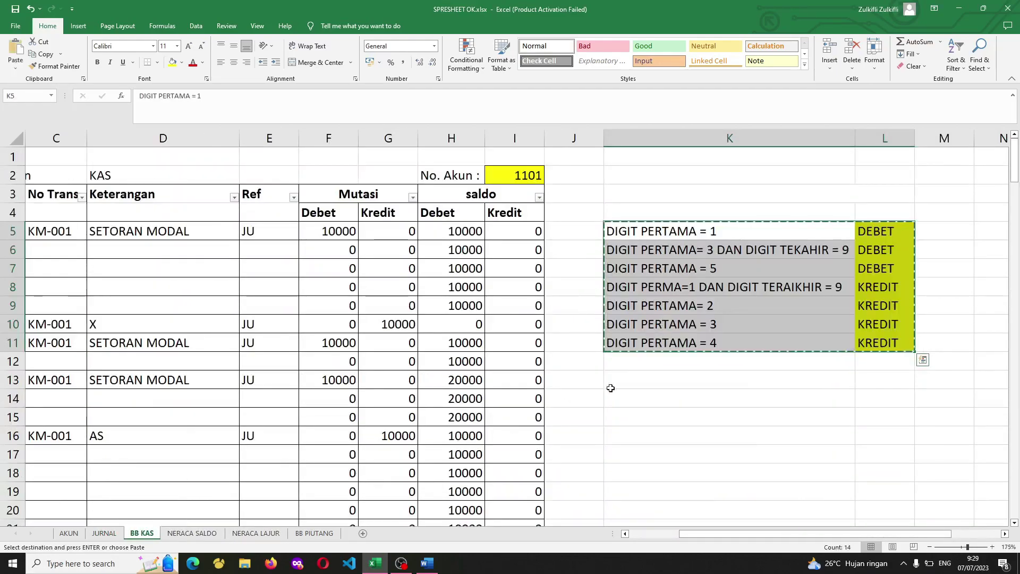
pyautogui.click(210, 534)
pyautogui.click(526, 246)
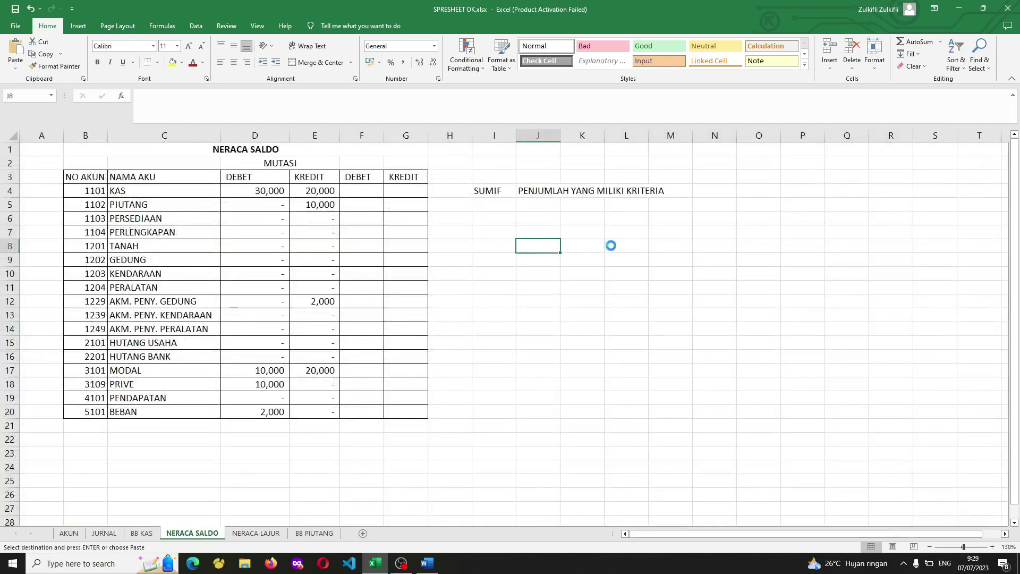
pyautogui.hotkey('ctrl', 'v')
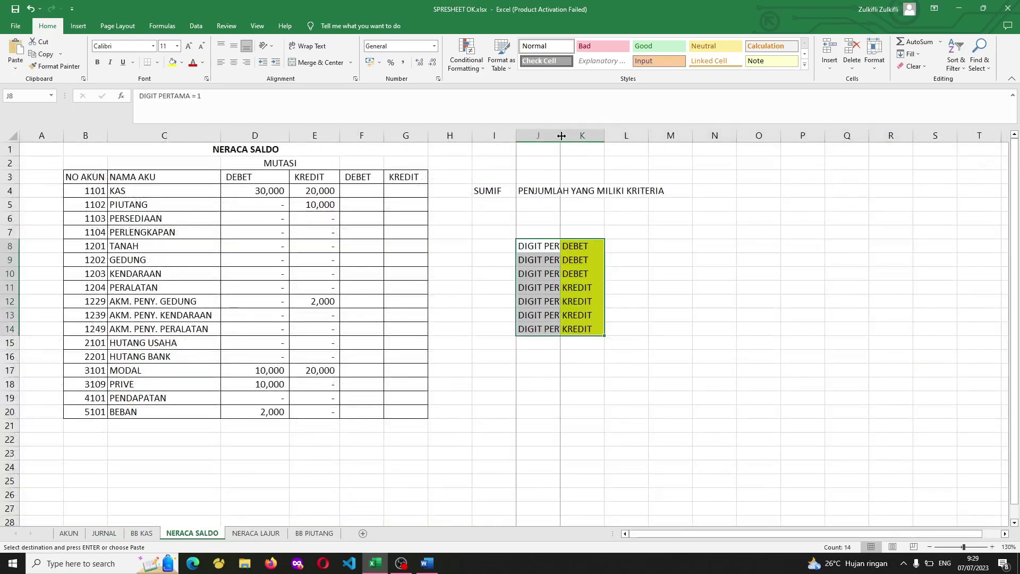
# Fit the width of column J to the pasted rule texts and review their DEBET and KREDIT assignments.
pyautogui.doubleClick(560, 135)
pyautogui.click(572, 255)
pyautogui.press('Up')
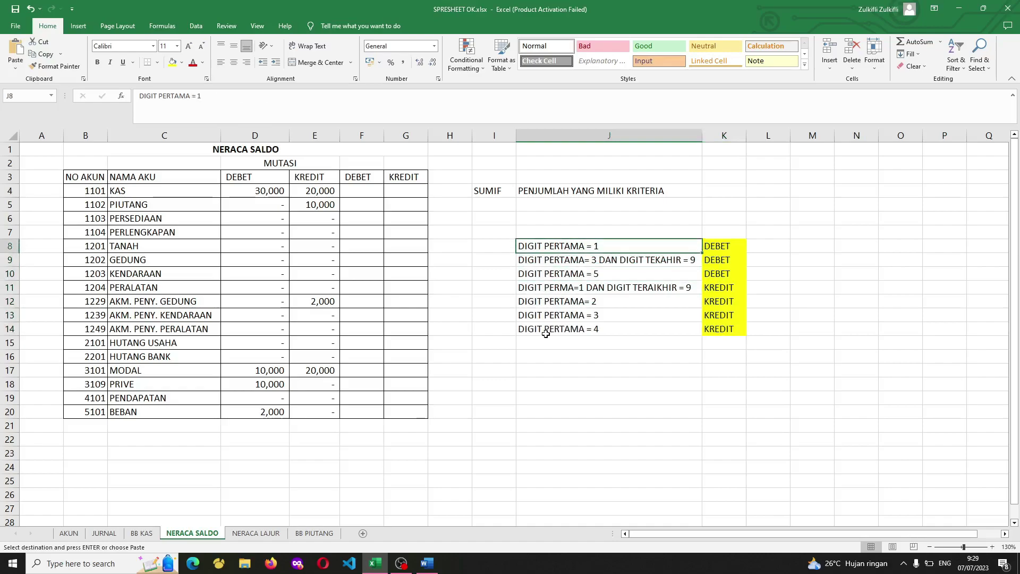
pyautogui.moveTo(728, 248); pyautogui.dragTo(724, 332)
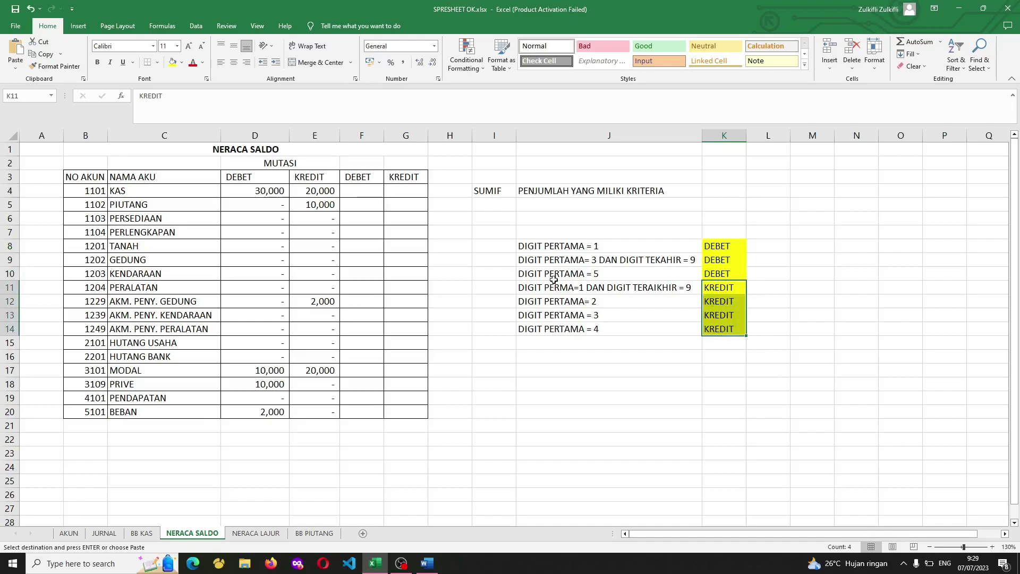
# Extend the first DEBET rule in J8 with "AND DIGIT TERAKHIT TIDAK SAMA DENGAN 9".
pyautogui.click(575, 245)
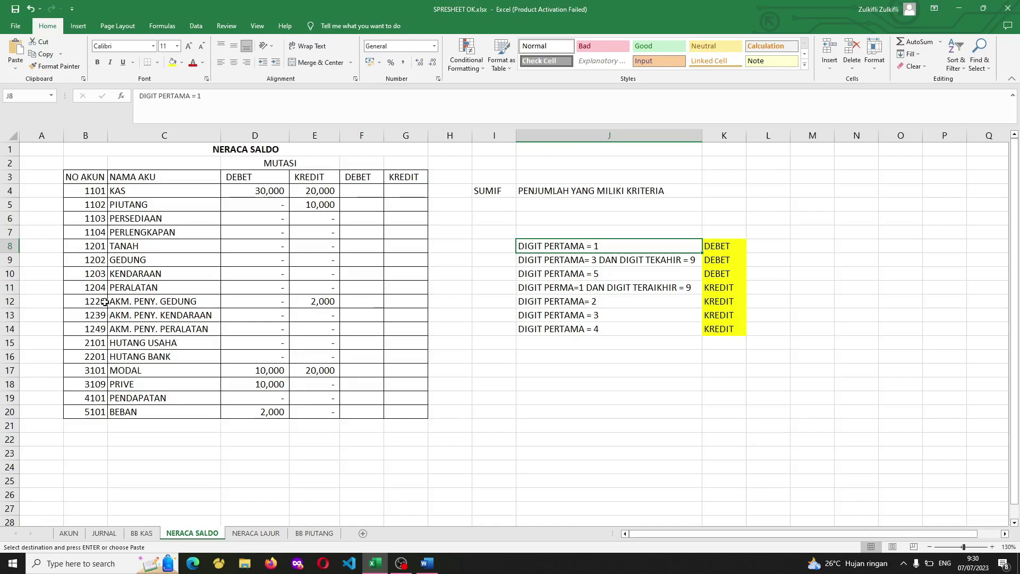
pyautogui.doubleClick(622, 244)
pyautogui.write('AND')
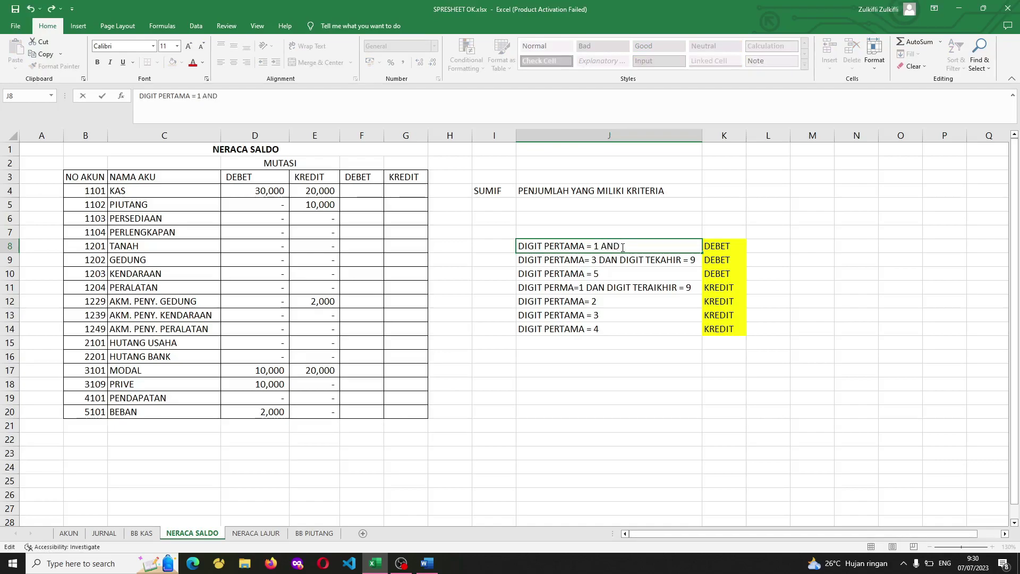
pyautogui.write(' DIGIT TERAK')
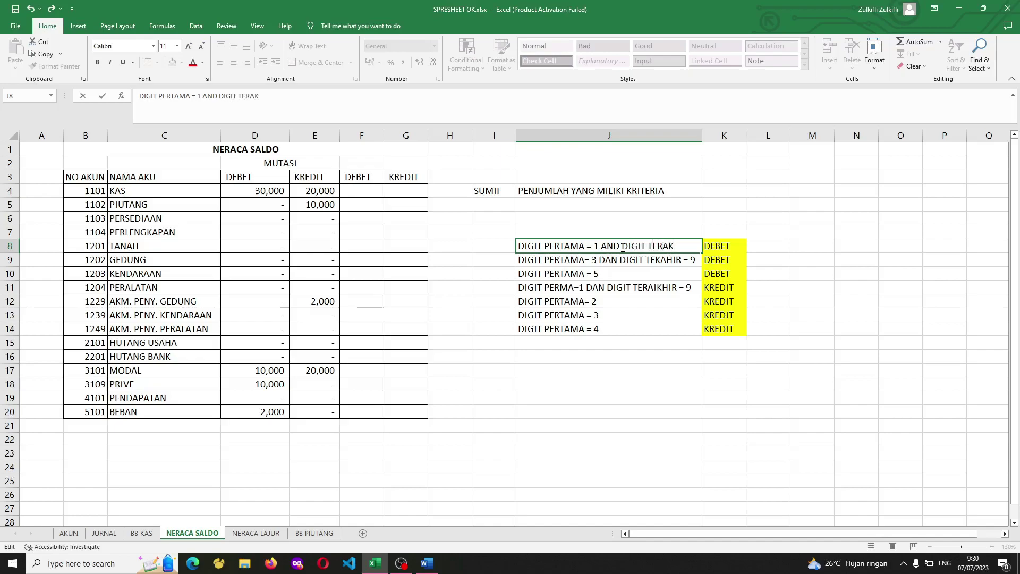
pyautogui.write('HIT TIDAK SA')
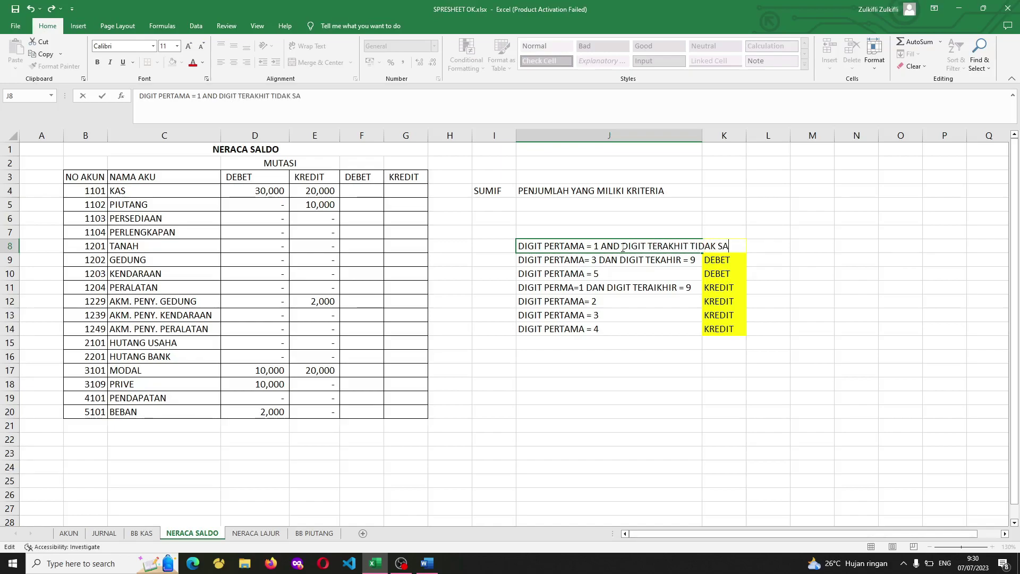
pyautogui.write('MA DENGAN 0')
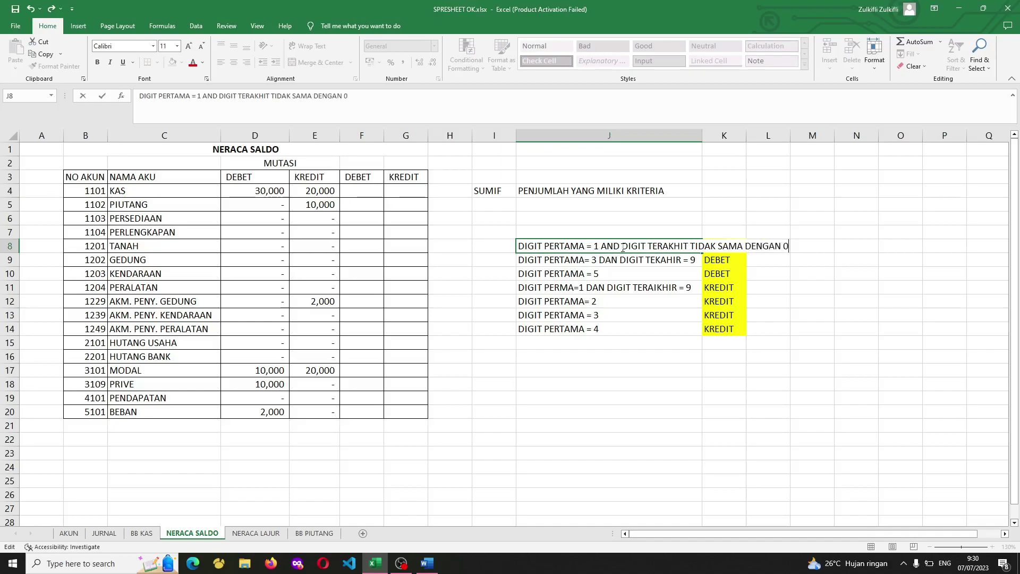
pyautogui.press('BackSpace')
pyautogui.press('Return')
# Replace "TIDAK SAMA" with "<>" in the J8 rule and fit column J's width to the longer text.
pyautogui.click(622, 247)
pyautogui.press('F2')
pyautogui.hotkey('ctrl', 'shift', 'Left')
pyautogui.hotkey('ctrl', 'shift', 'Left')
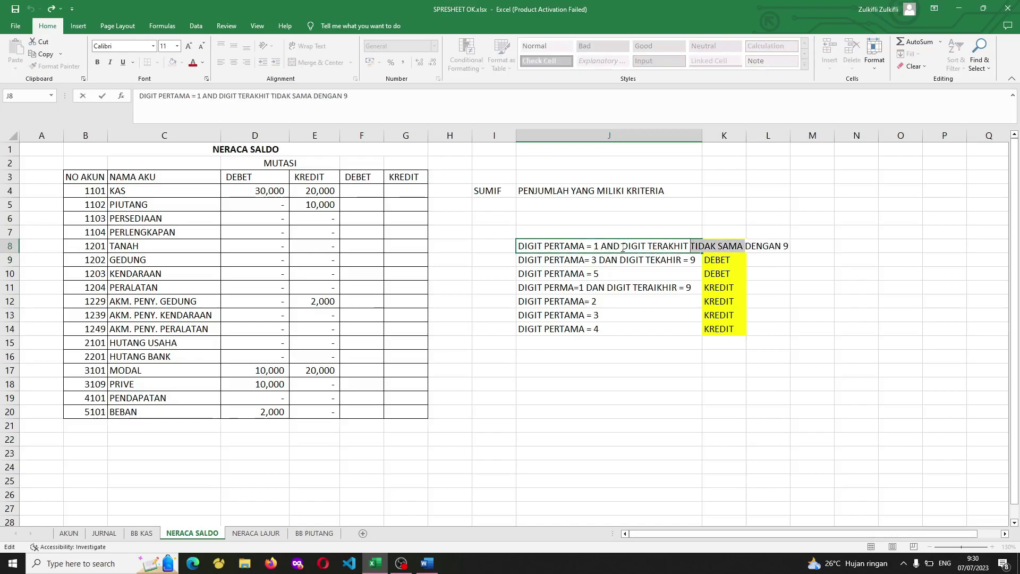
pyautogui.write('<>')
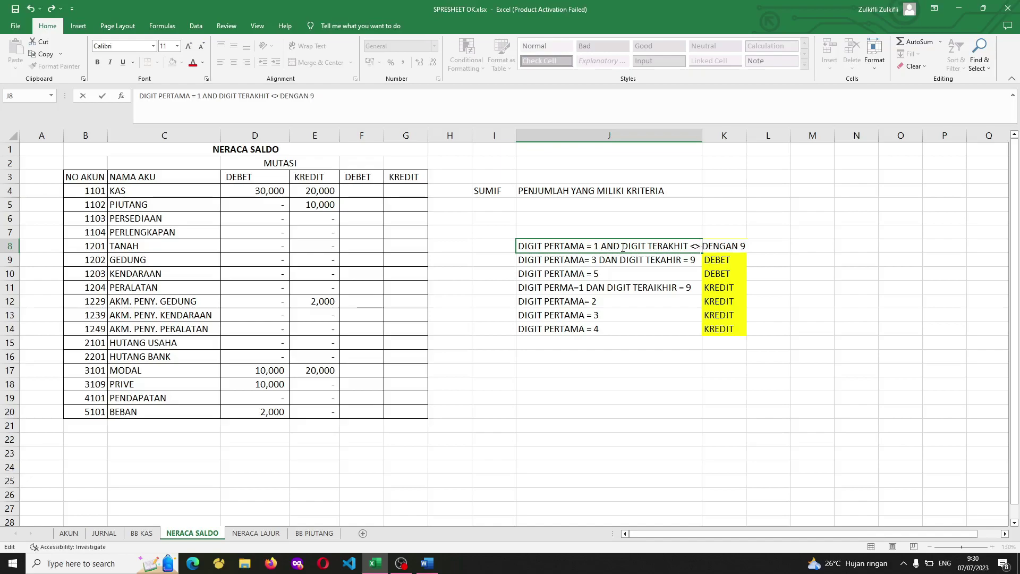
pyautogui.press('Return')
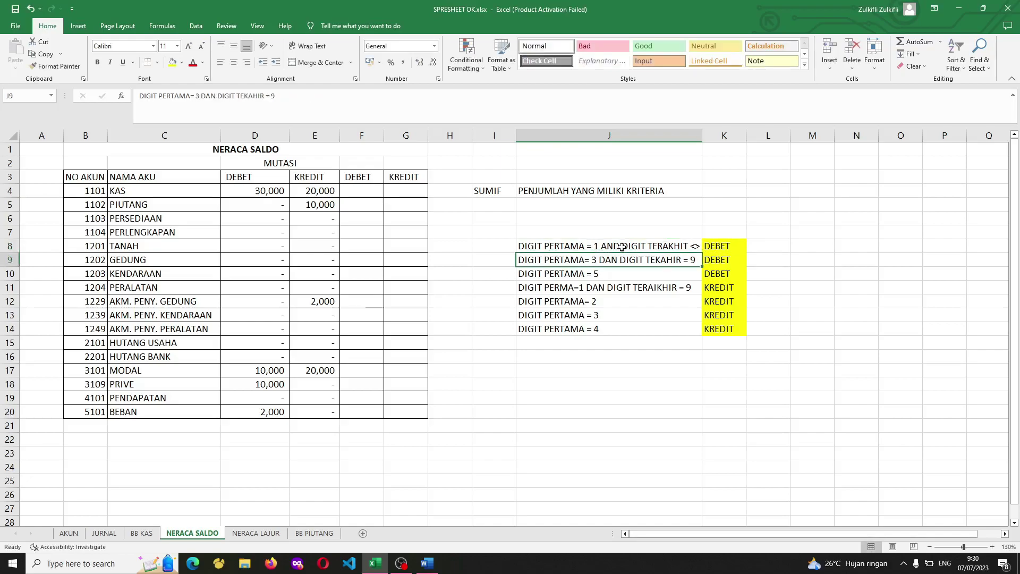
pyautogui.doubleClick(702, 135)
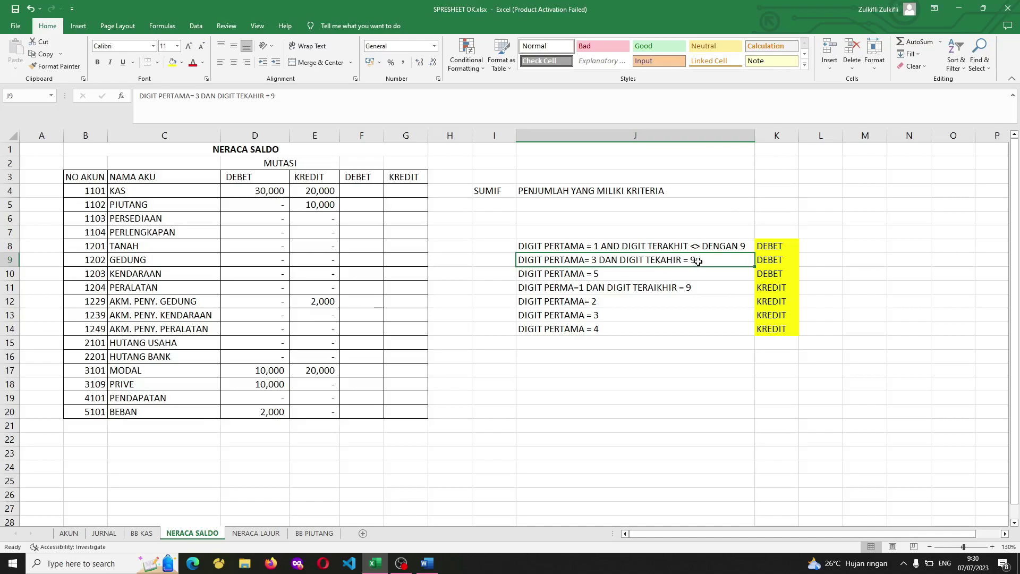
pyautogui.click(653, 272)
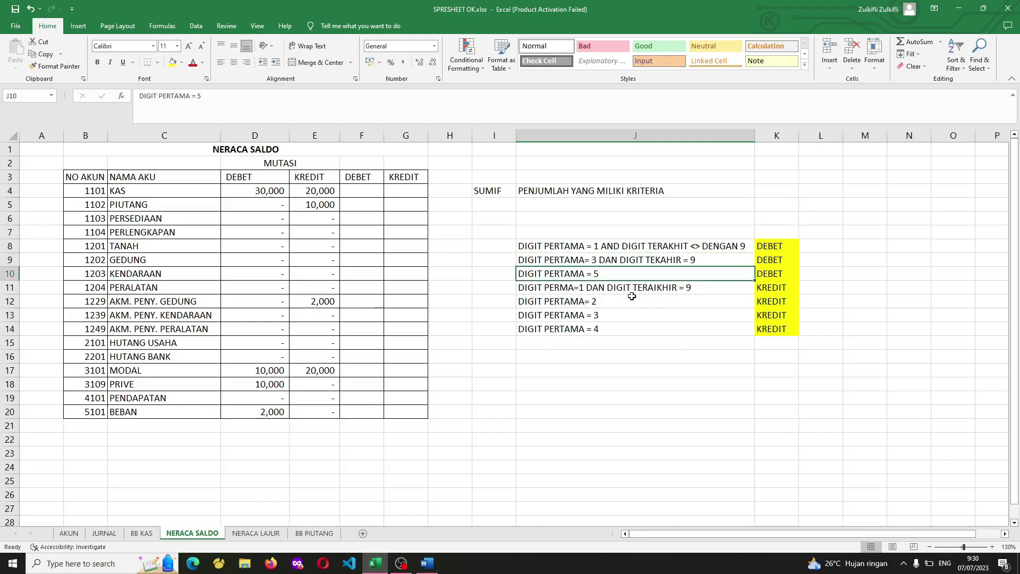
pyautogui.click(640, 291)
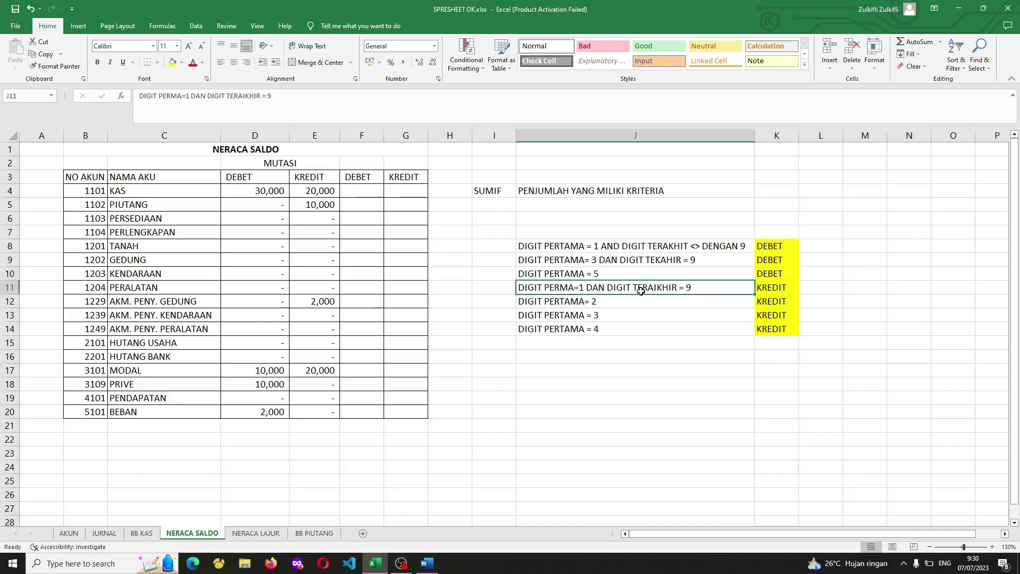
pyautogui.click(627, 315)
pyautogui.doubleClick(621, 315)
pyautogui.write('DA')
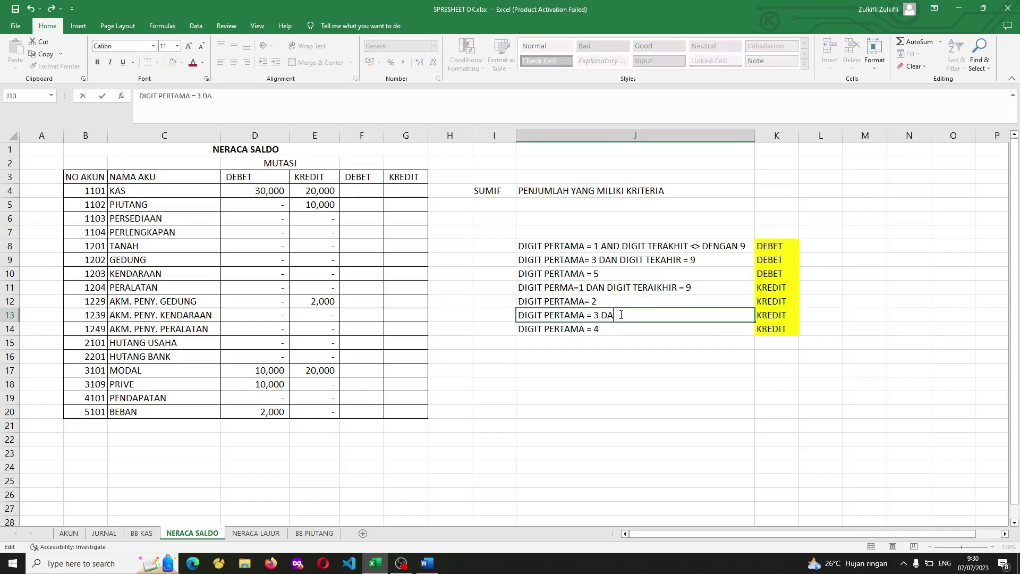
pyautogui.write('N DIGIT')
pyautogui.press('Escape')
# Try removing the last-digit condition from the rule in J8, and undo the removal.
pyautogui.click(656, 260)
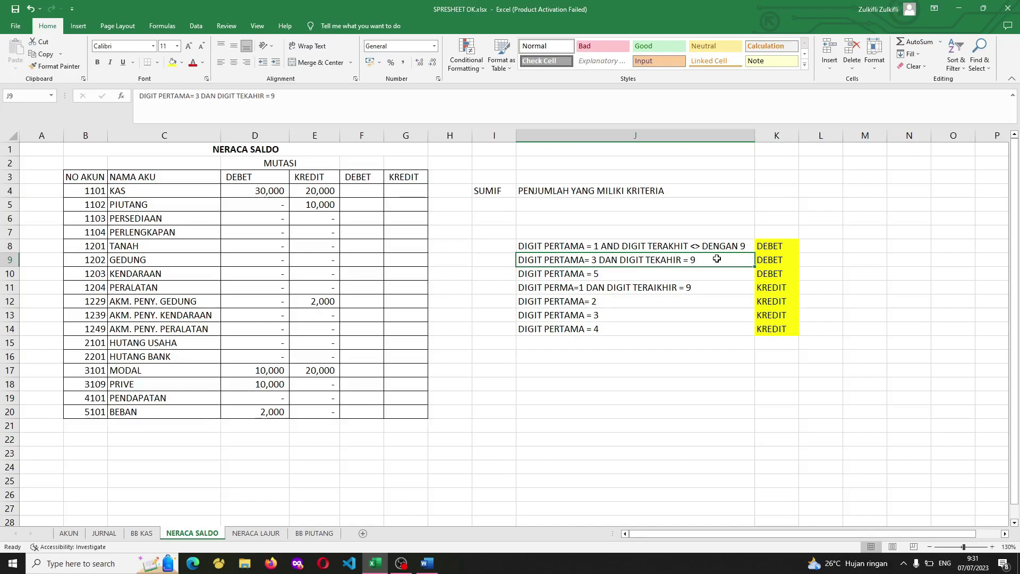
pyautogui.click(673, 247)
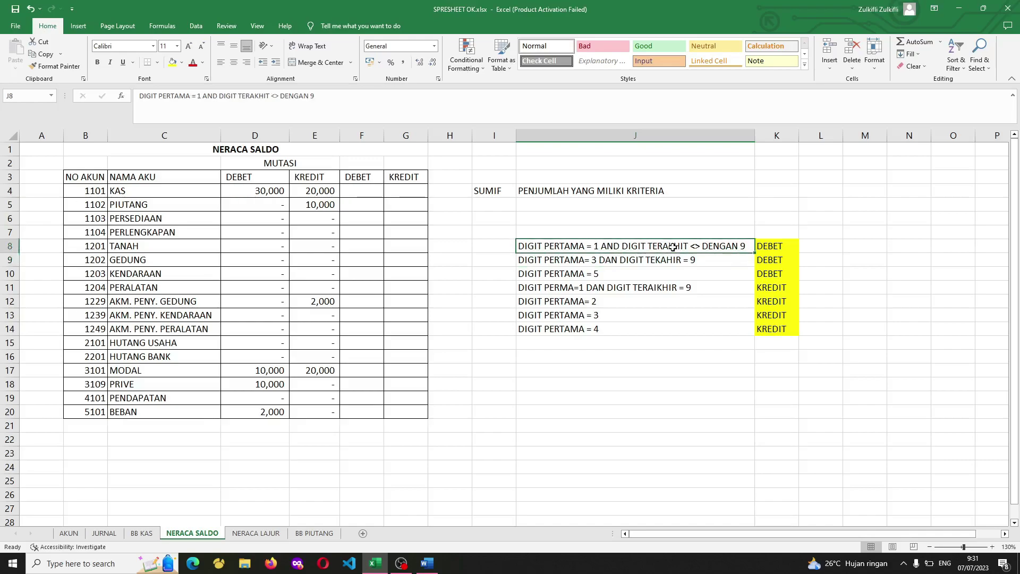
pyautogui.doubleClick(629, 246)
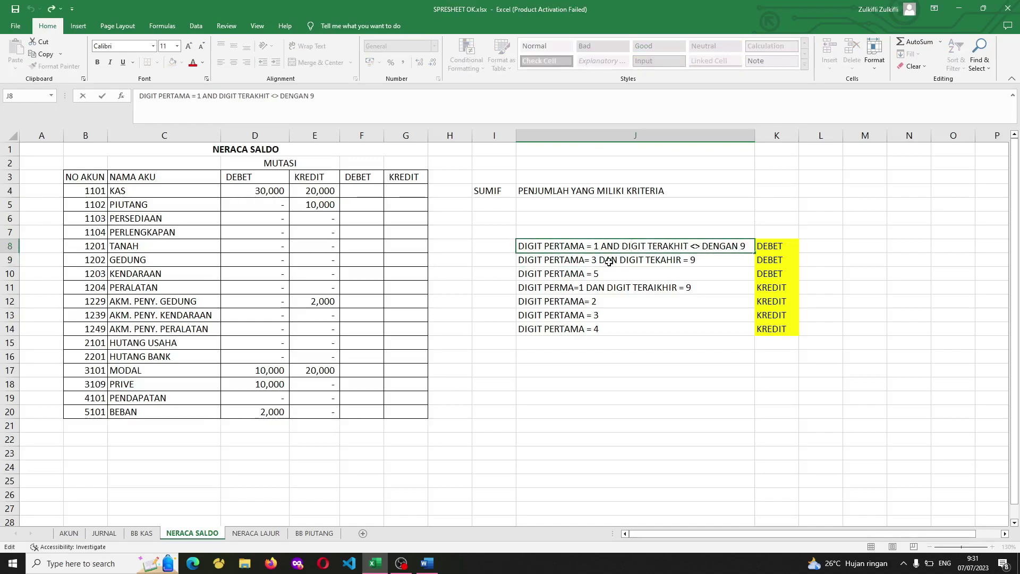
pyautogui.moveTo(601, 247); pyautogui.dragTo(753, 248)
pyautogui.press('BackSpace')
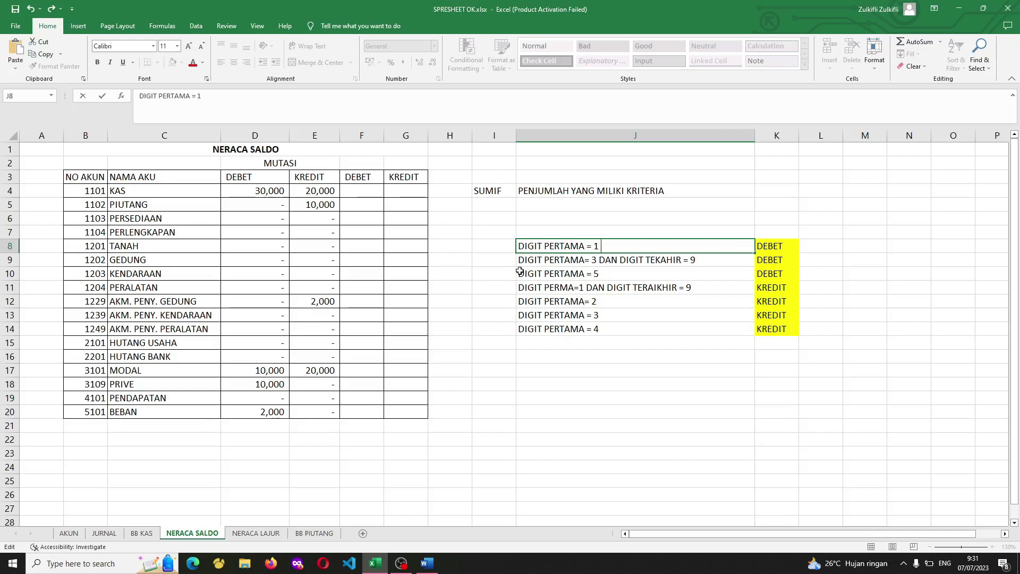
pyautogui.hotkey('ctrl', 'z')
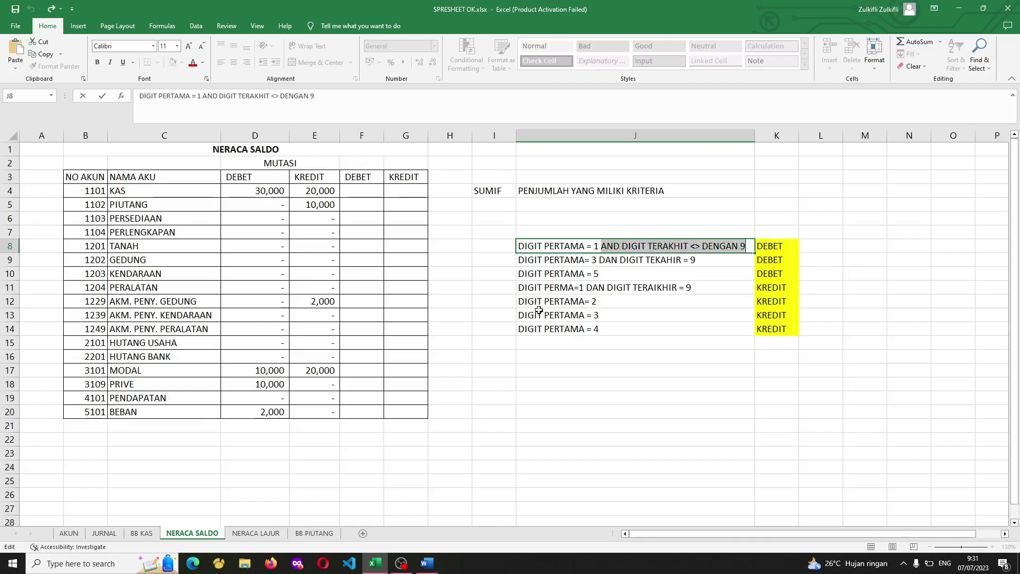
pyautogui.click(599, 289)
# Check the AKM. PENY. and PRIVE accounts and extend the KREDIT rule in J13 with "DAN DIGIT TERAKHIR <> 9".
pyautogui.moveTo(93, 301); pyautogui.dragTo(155, 330)
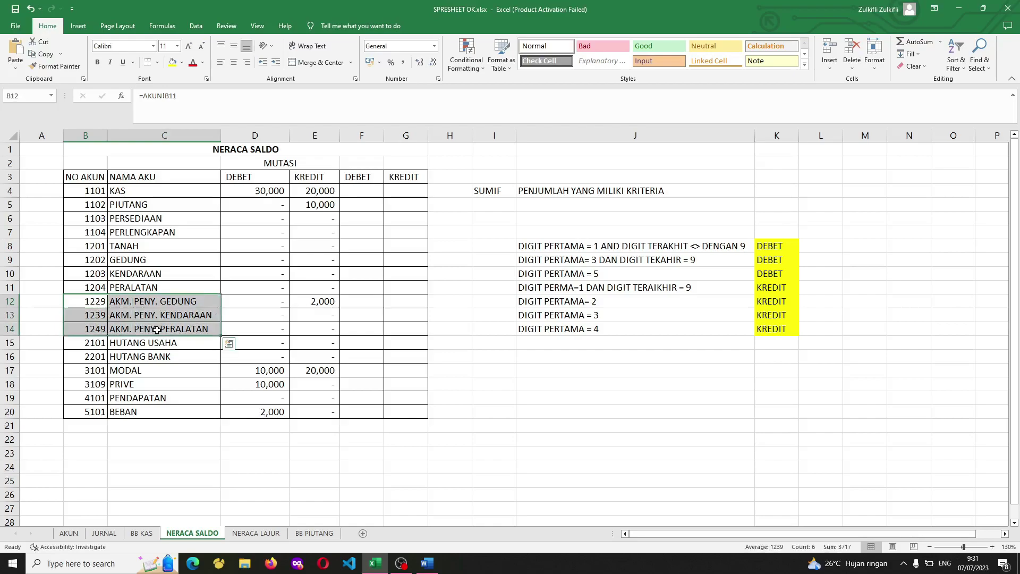
pyautogui.click(164, 381)
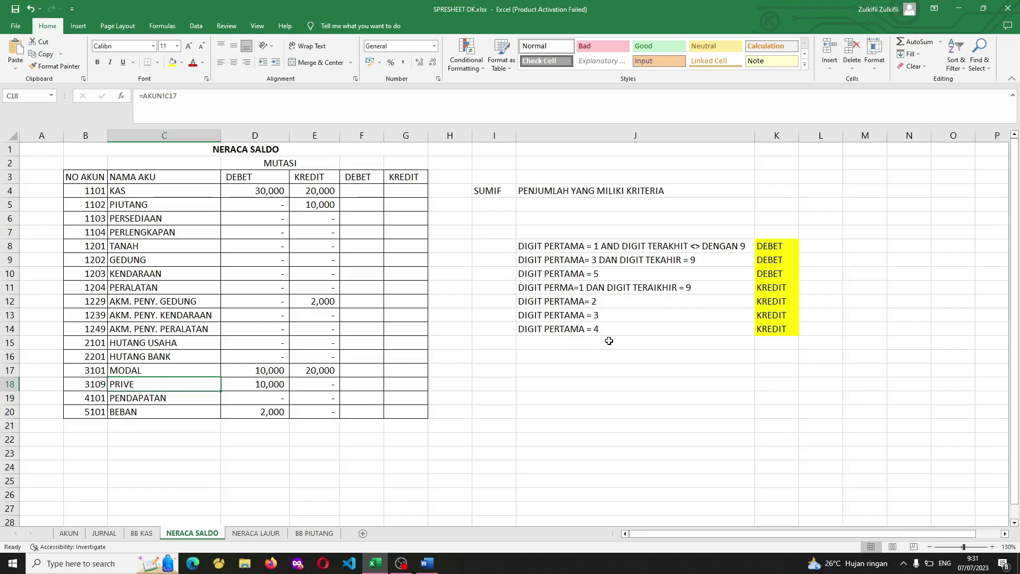
pyautogui.doubleClick(598, 317)
pyautogui.write('D')
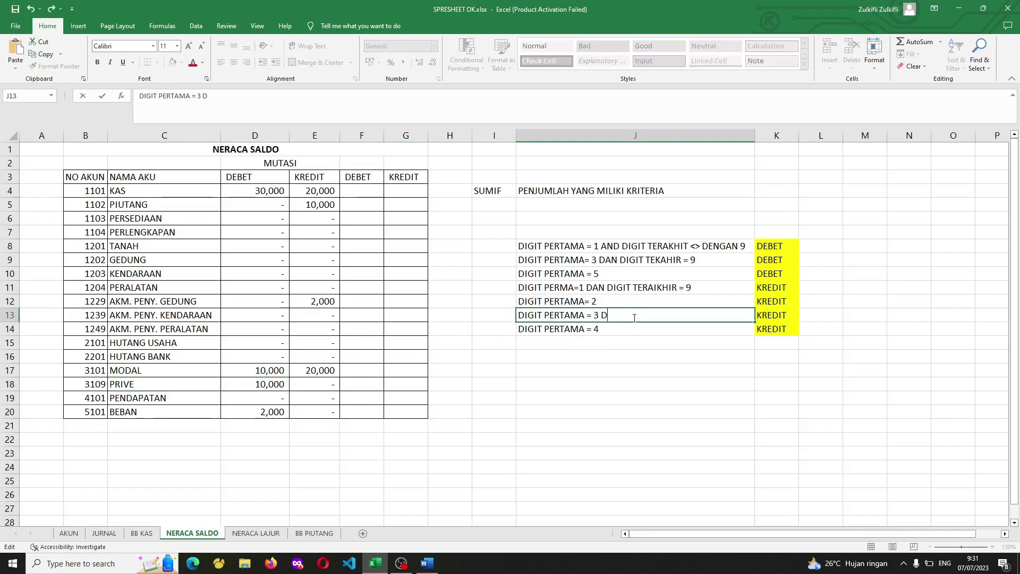
pyautogui.write('AN DIGIT TER')
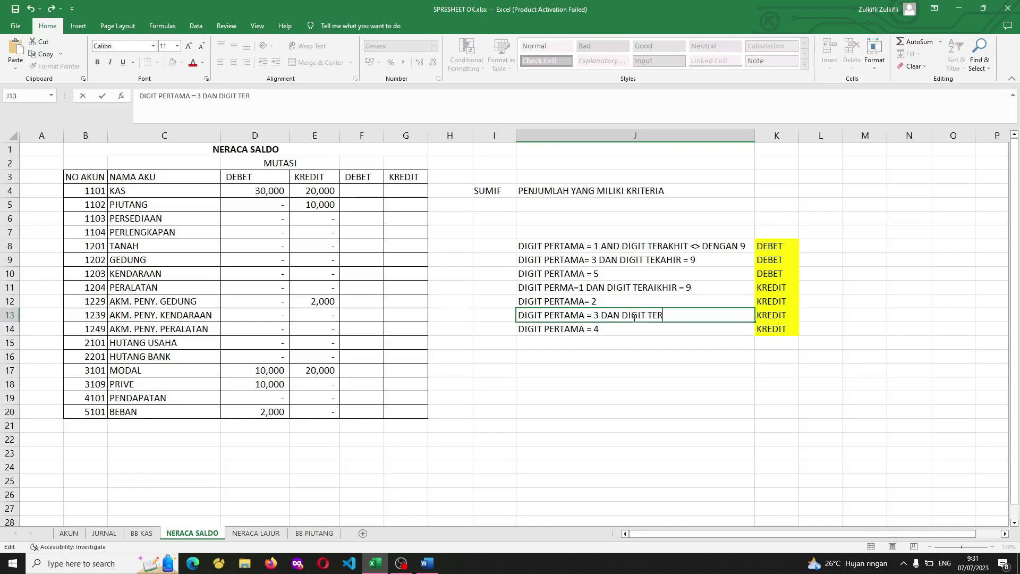
pyautogui.write('AKHIR <> 9')
pyautogui.press('Return')
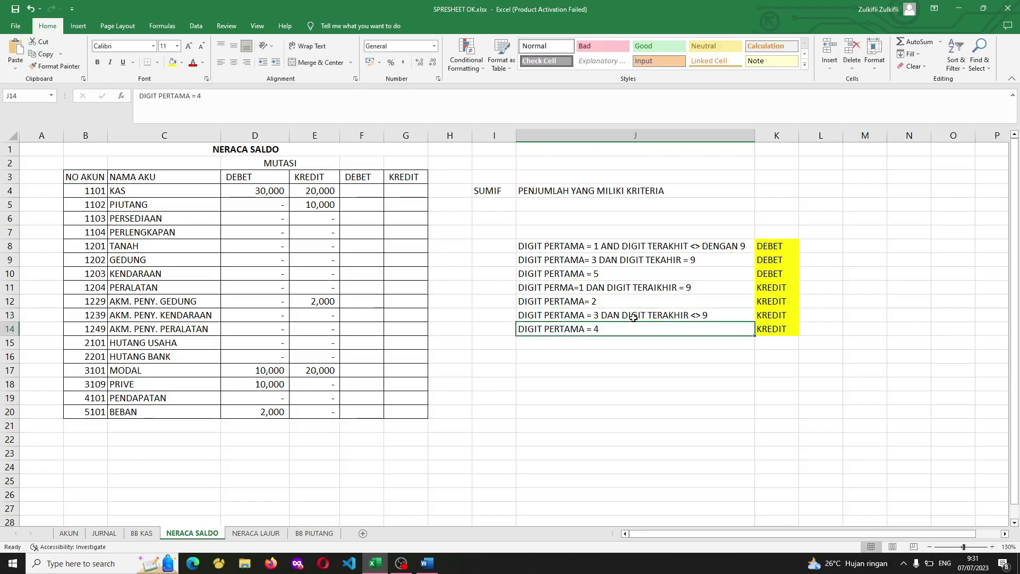
# Review the KREDIT and DEBET rules and start the DEBET formula in F4 with =IF(LEFT(B4;1)="1".
pyautogui.moveTo(632, 289); pyautogui.dragTo(621, 324)
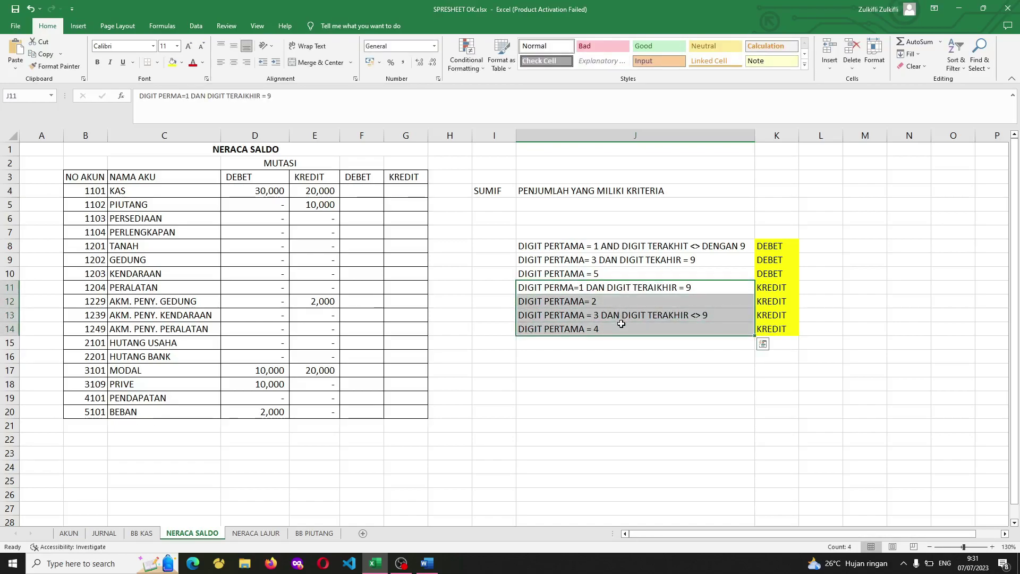
pyautogui.click(365, 191)
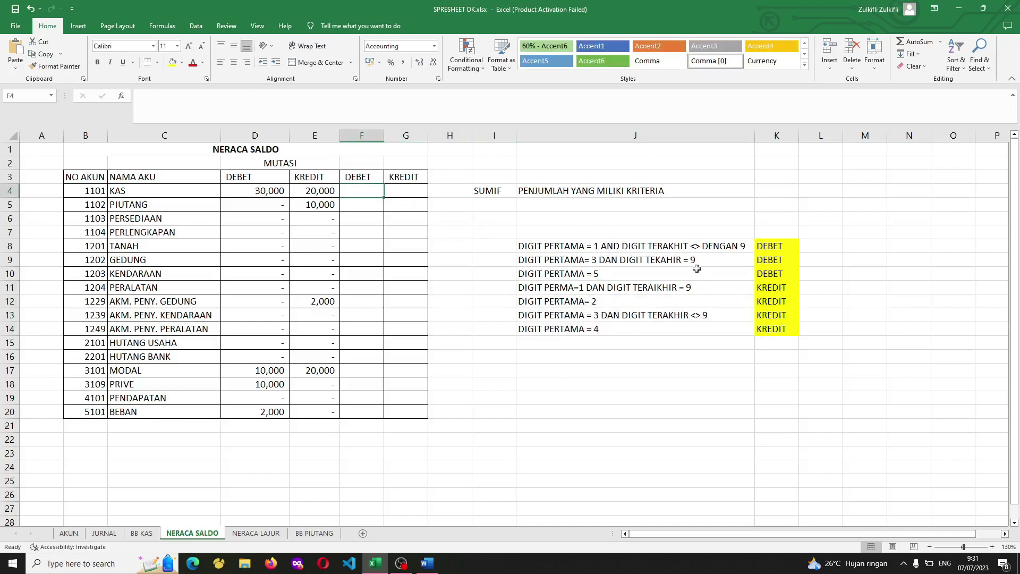
pyautogui.moveTo(663, 246); pyautogui.dragTo(664, 274)
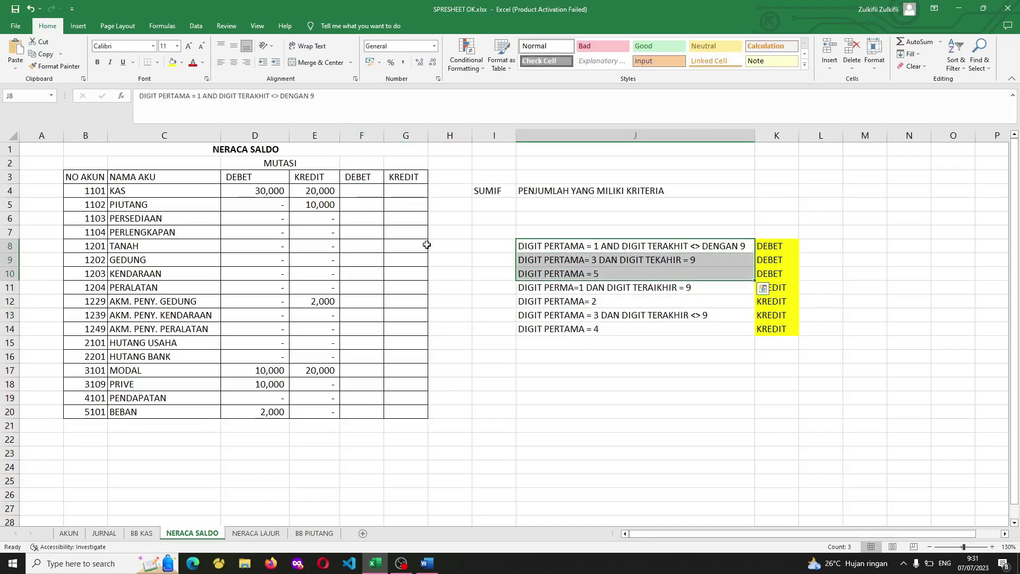
pyautogui.click(359, 193)
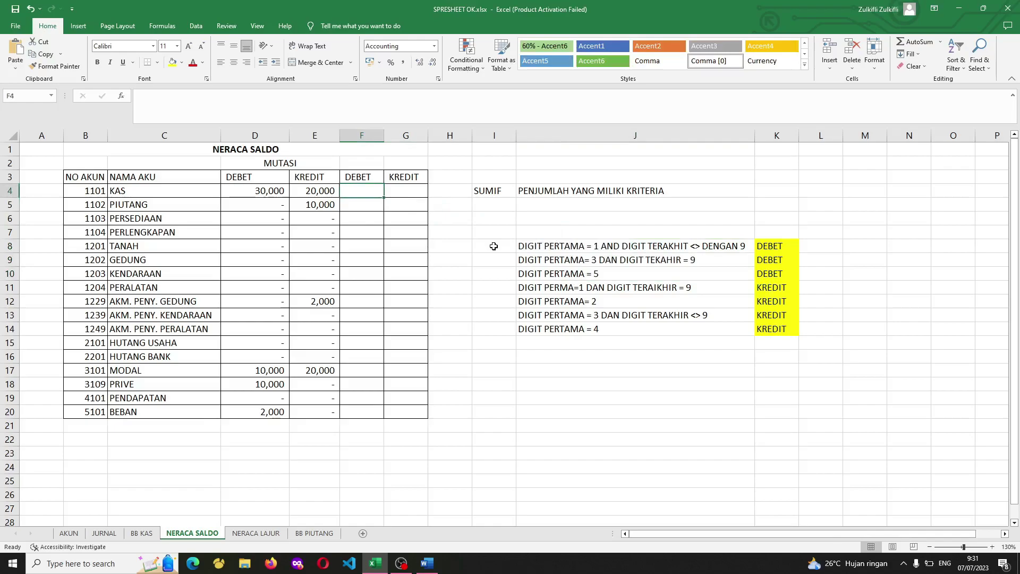
pyautogui.write('=IF(')
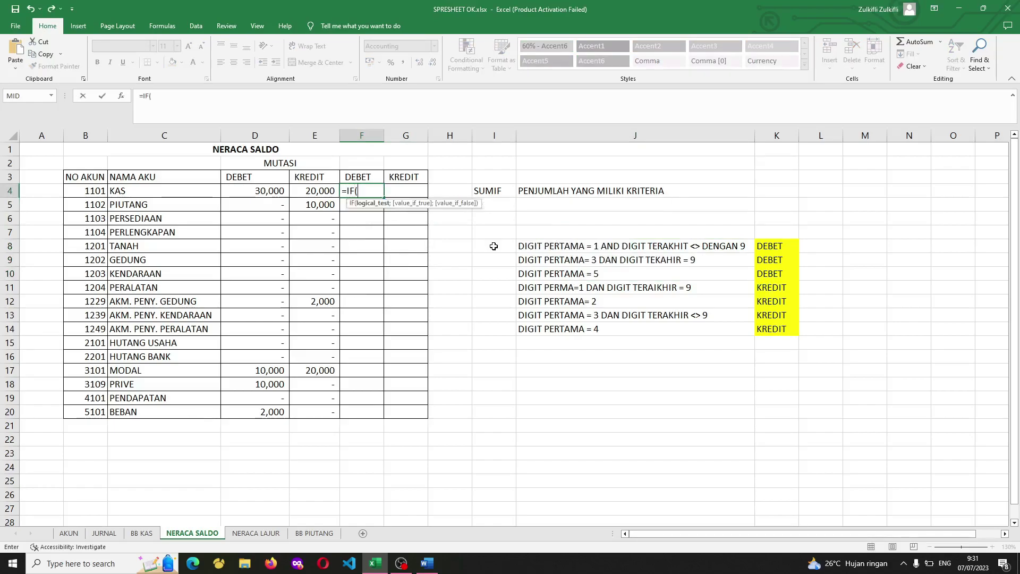
pyautogui.write('LEFT(')
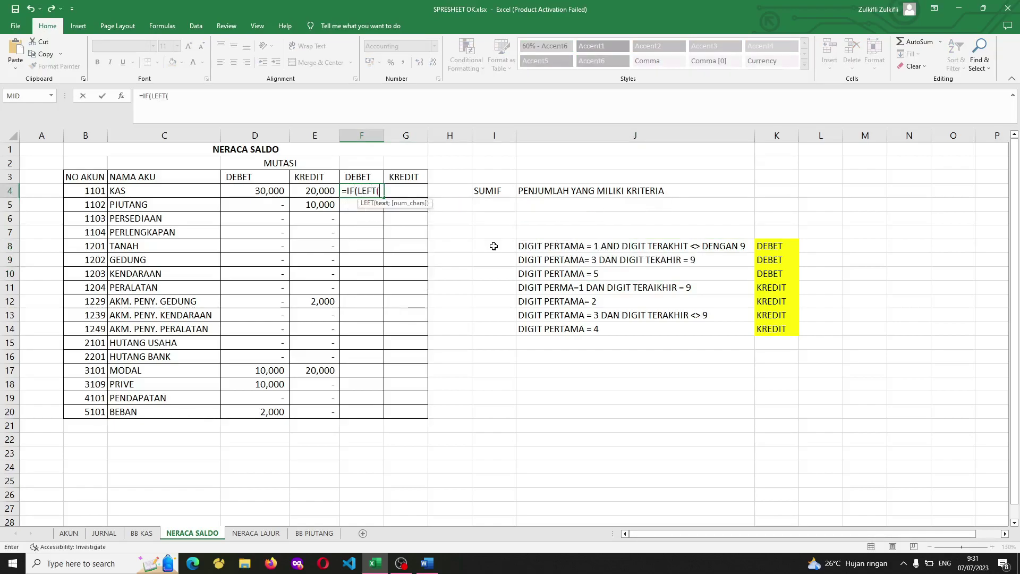
pyautogui.click(98, 190)
pyautogui.write(';1')
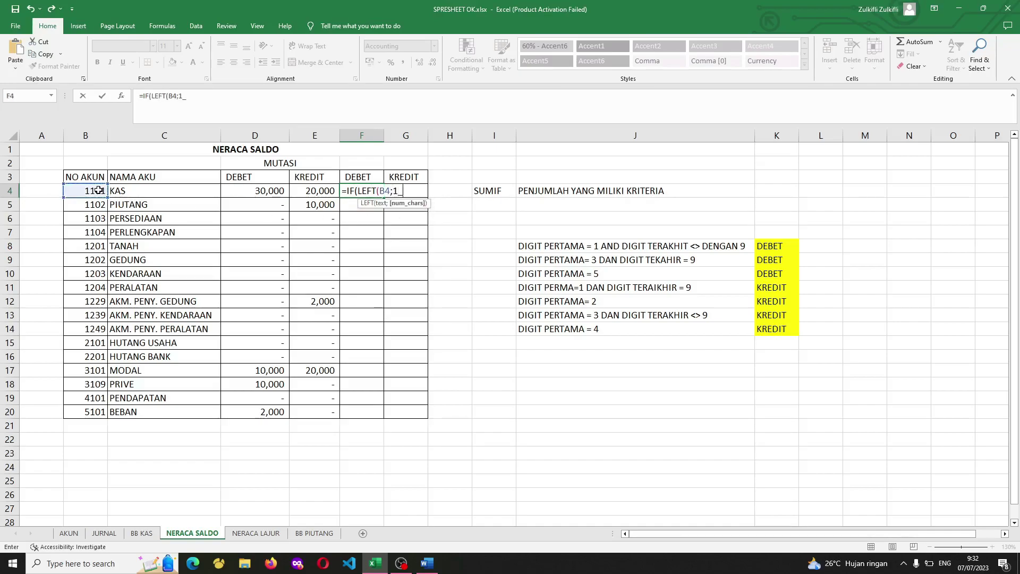
pyautogui.write(')="1')
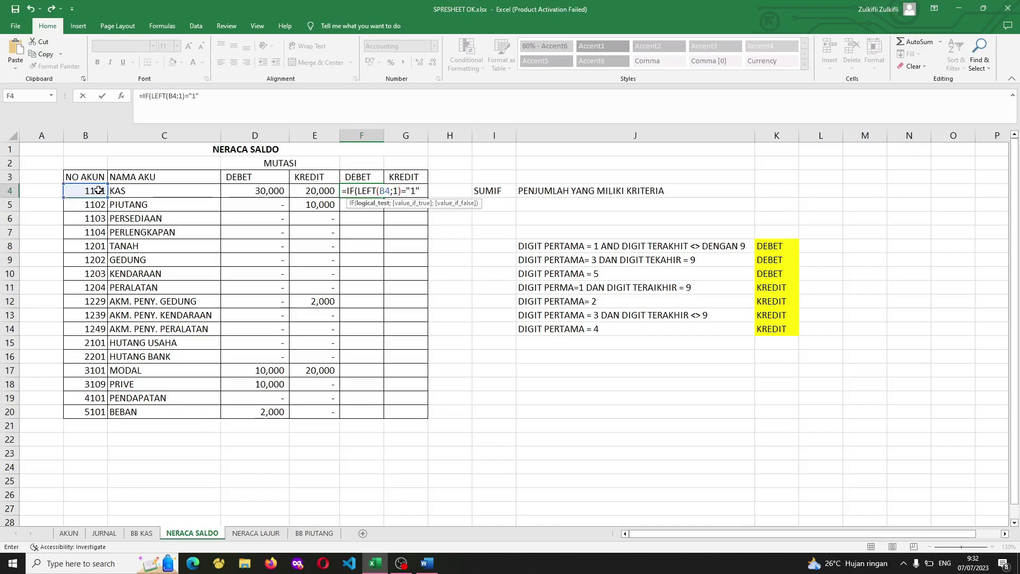
# Insert AND( before the LEFT test in the F4 formula so it can take several conditions.
pyautogui.press('Left')
pyautogui.press('Left')
pyautogui.press('Left')
pyautogui.press('Left')
pyautogui.press('Left')
pyautogui.press('Left')
pyautogui.press('Left')
pyautogui.press('Left')
pyautogui.press('Left')
pyautogui.press('Left')
pyautogui.write('AND(')
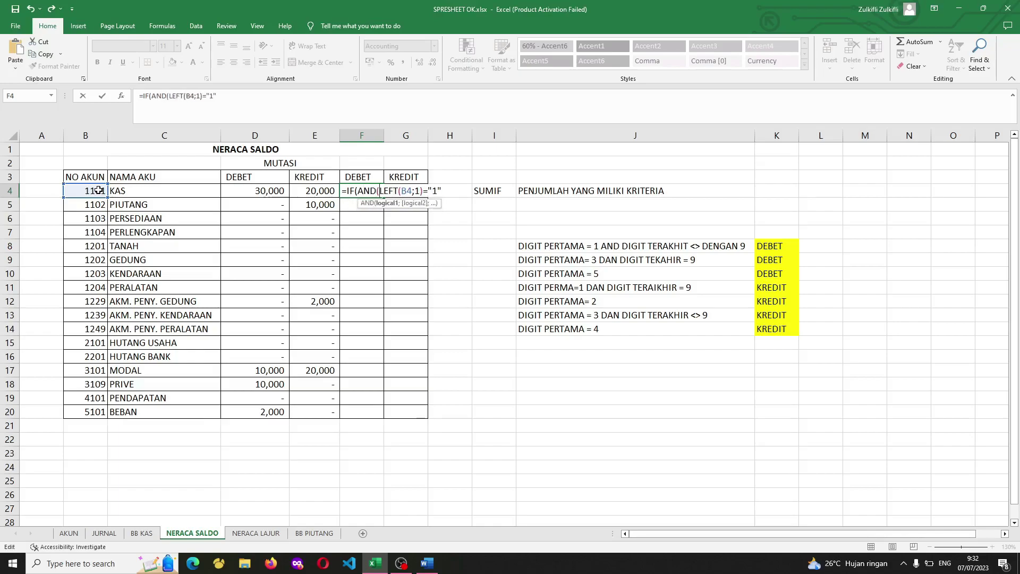
# Add RIGHT(B4;1) <> 9 as the second AND condition in the F4 formula and close the AND.
pyautogui.press('End')
pyautogui.write(';RI')
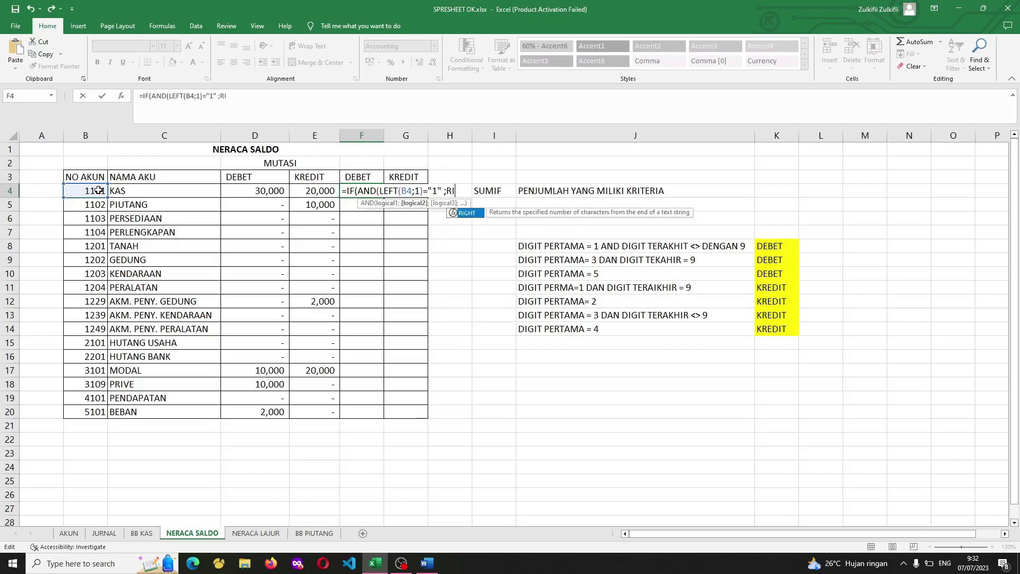
pyautogui.write('GHT(')
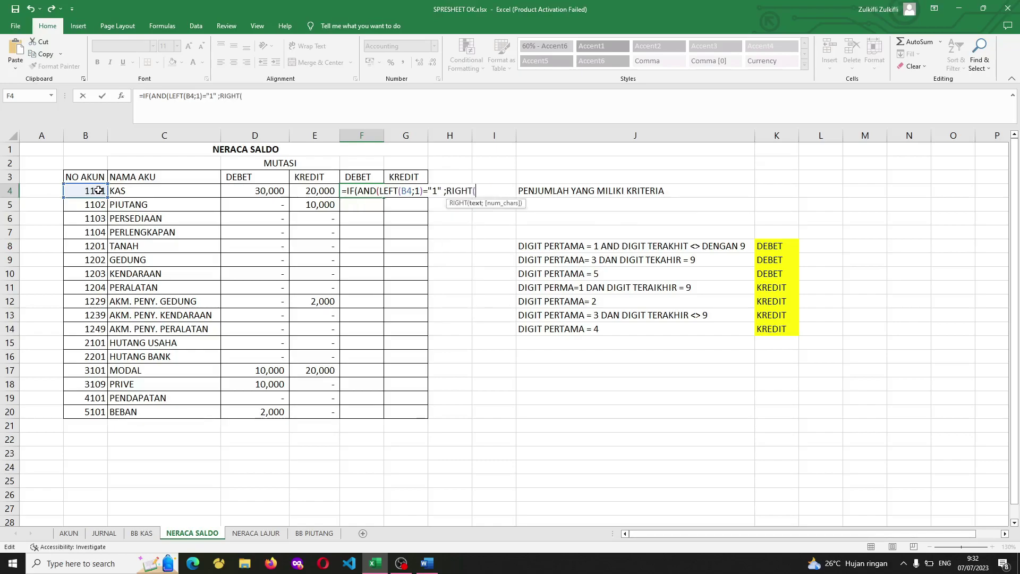
pyautogui.write('LE')
pyautogui.press('BackSpace')
pyautogui.press('BackSpace')
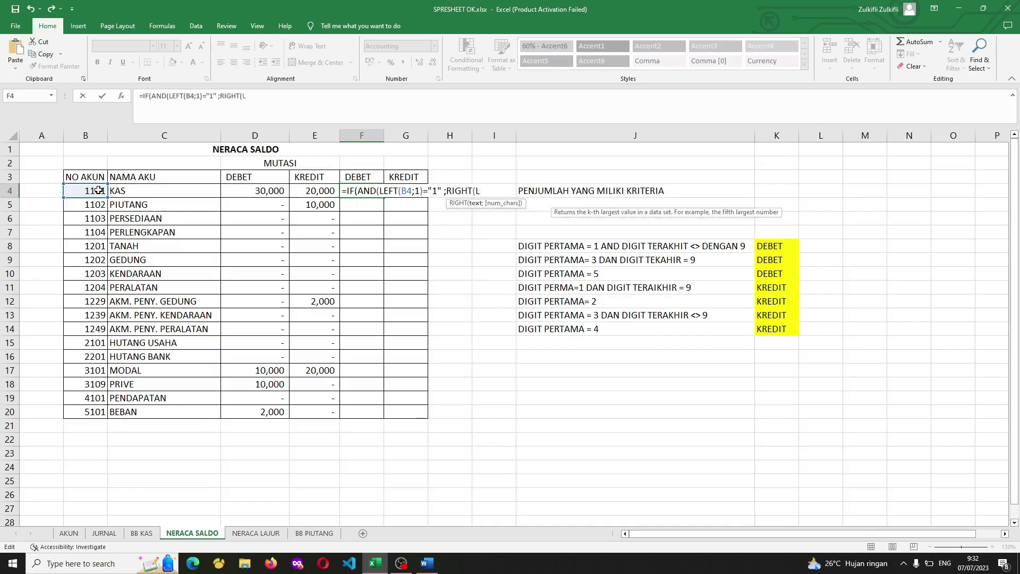
pyautogui.click(98, 190)
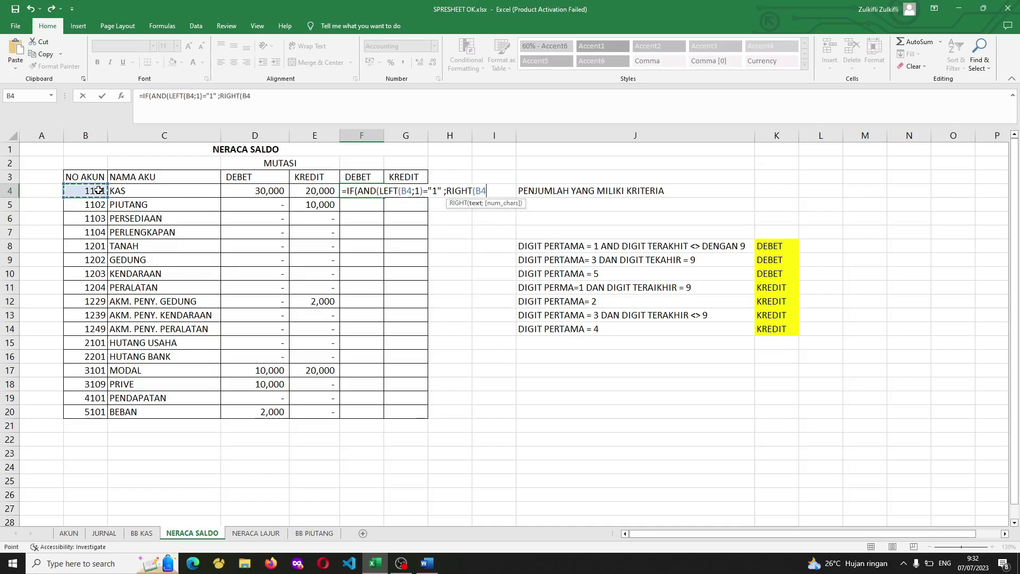
pyautogui.write(';1)')
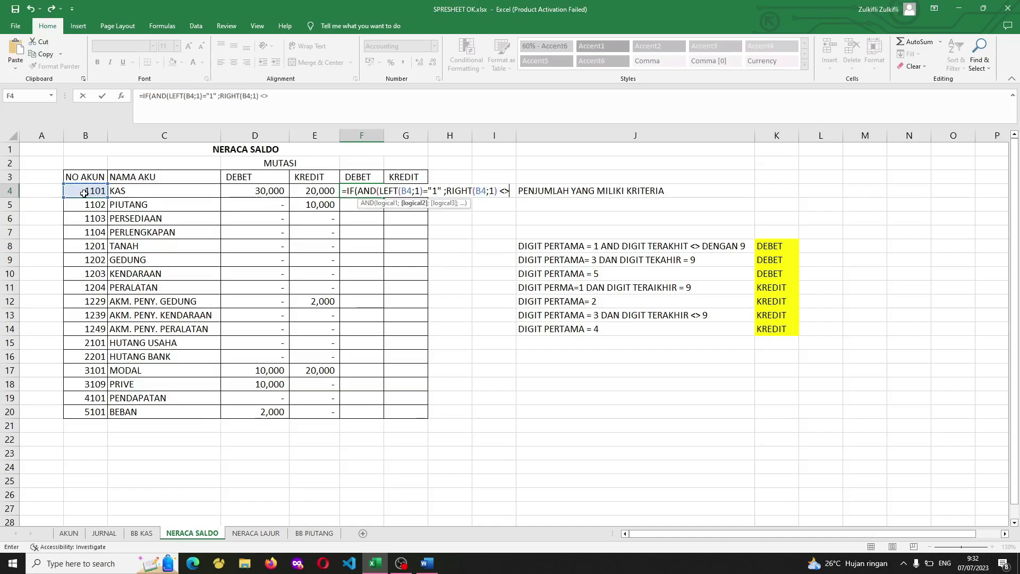
pyautogui.write(' <> 9)')
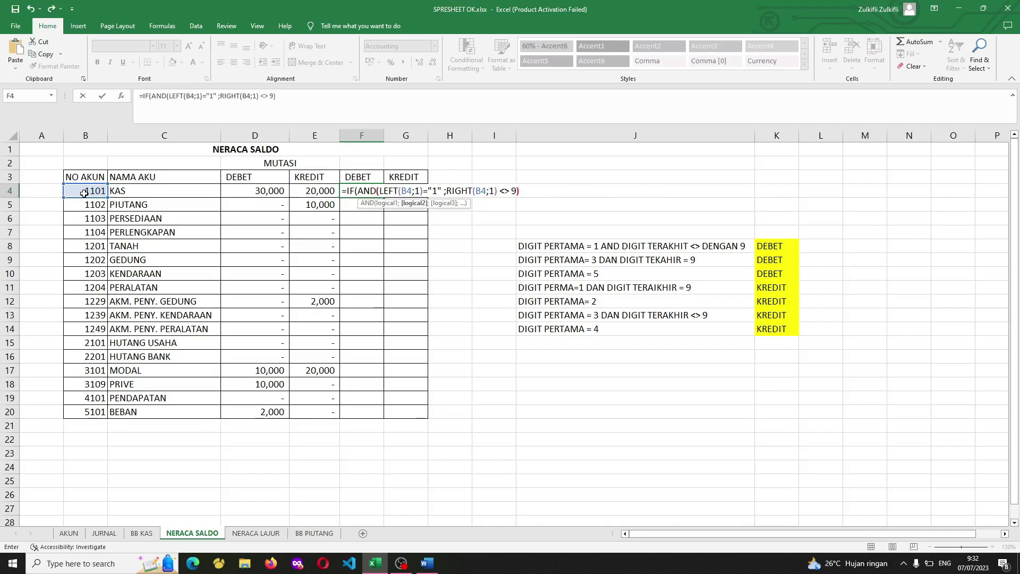
# Finish the F4 formula so it returns D4-E4 when the conditions hold and 0 otherwise.
pyautogui.write(';')
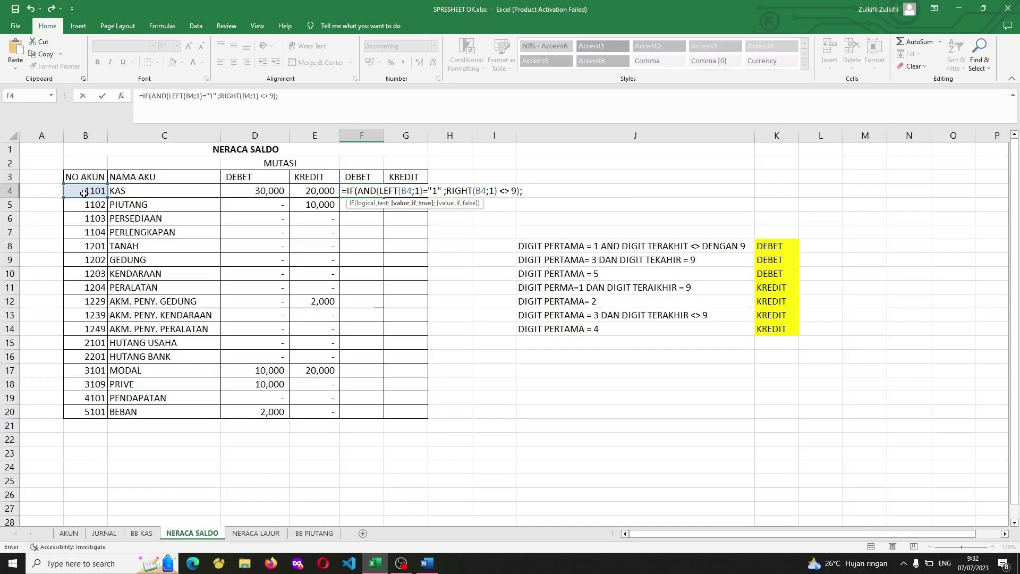
pyautogui.click(251, 194)
pyautogui.write('-')
pyautogui.click(313, 193)
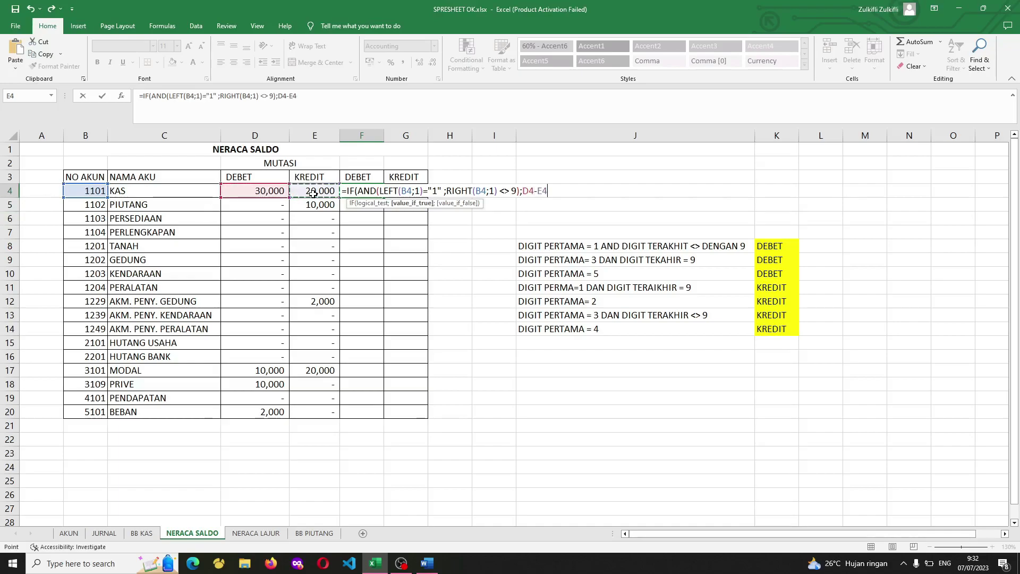
pyautogui.write(';0')
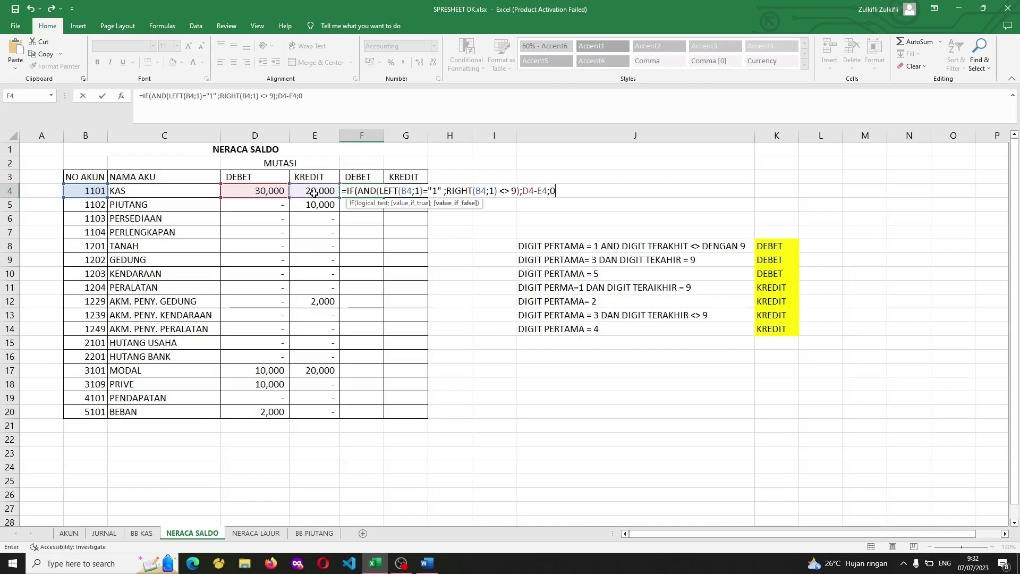
pyautogui.press('Return')
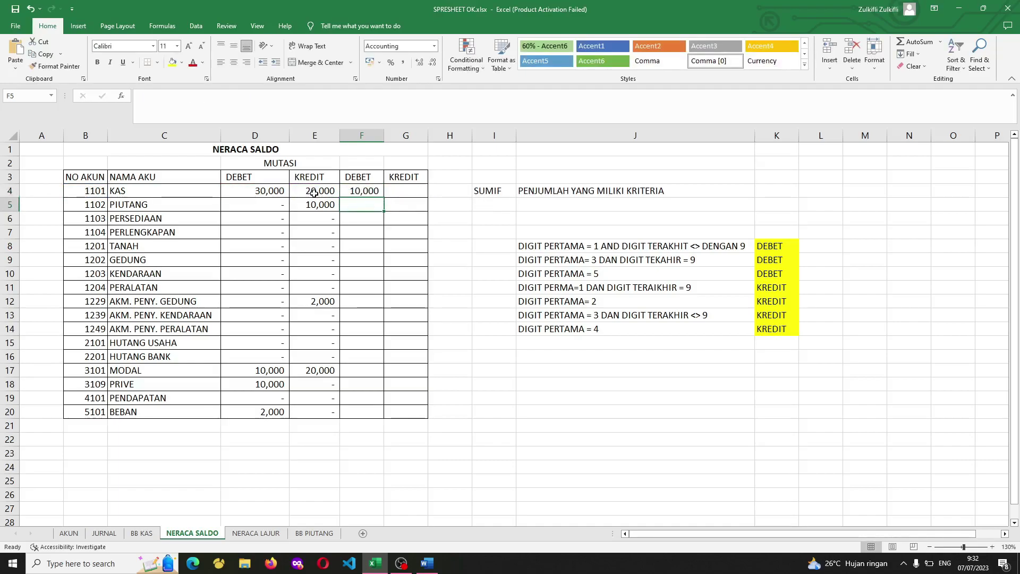
# Copy the DEBET formula from F4 down through F20.
pyautogui.press('Up')
pyautogui.hotkey('ctrl', 'c')
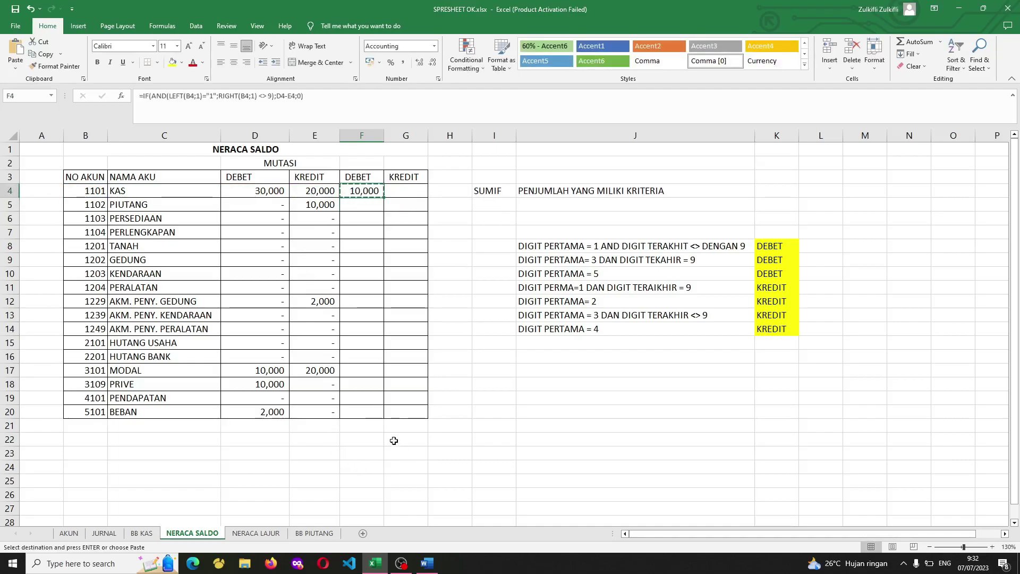
pyautogui.keyDown('shift'); pyautogui.click(369, 411); pyautogui.keyUp('shift')
pyautogui.hotkey('ctrl', 'v')
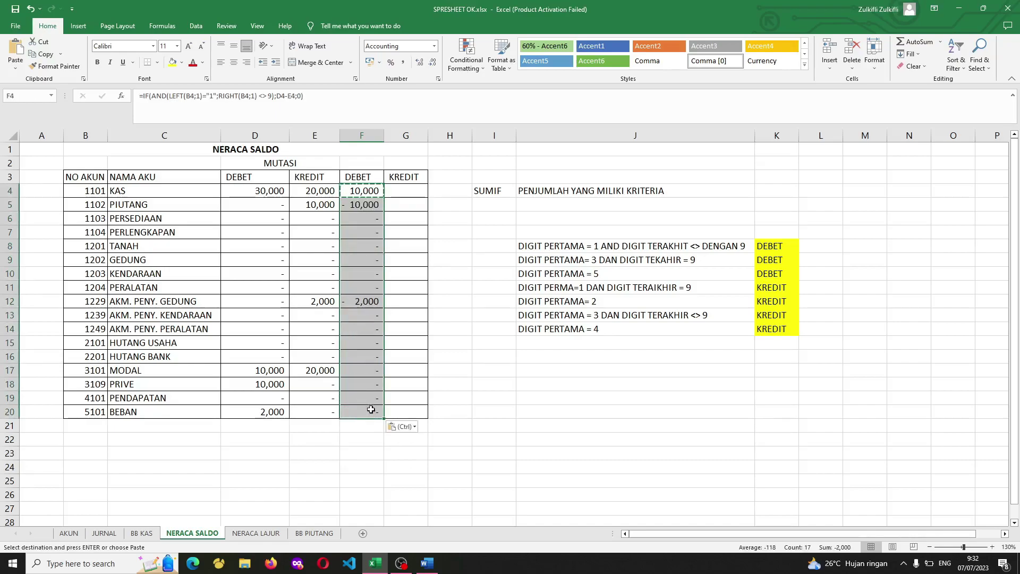
# Check the MUTASI amounts and the copied DEBET formula in the PRIVE row.
pyautogui.click(266, 386)
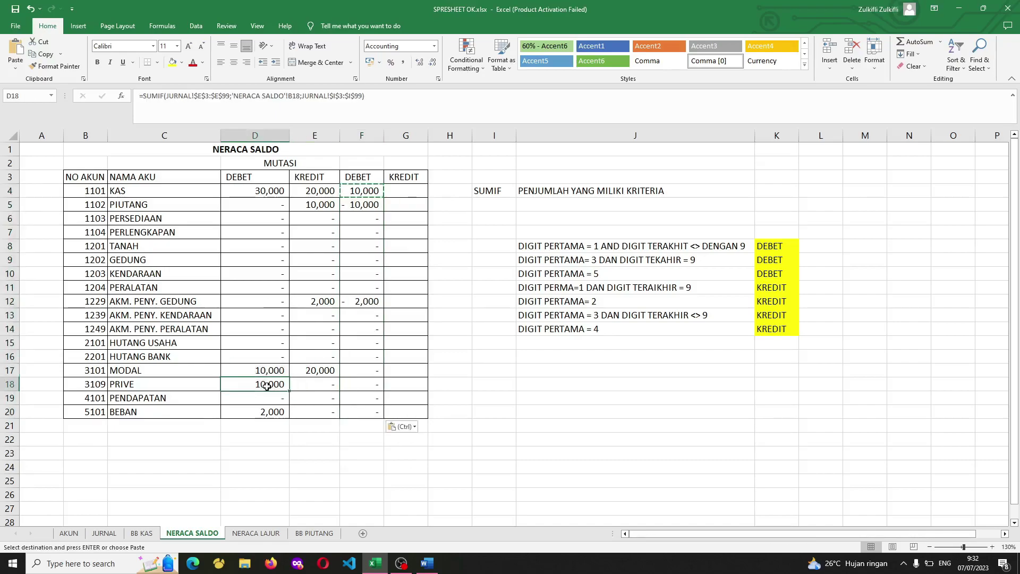
pyautogui.click(331, 386)
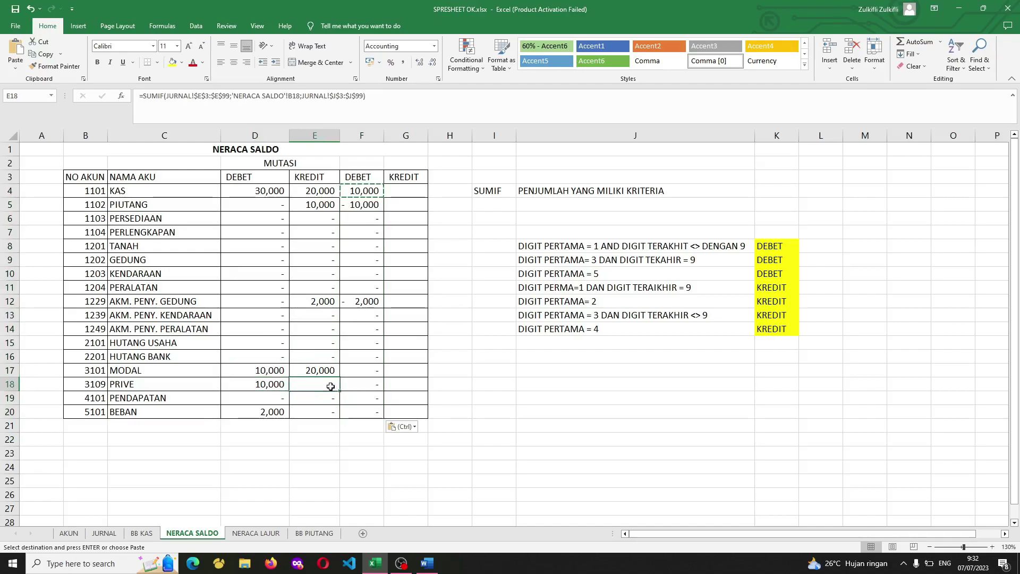
pyautogui.click(374, 385)
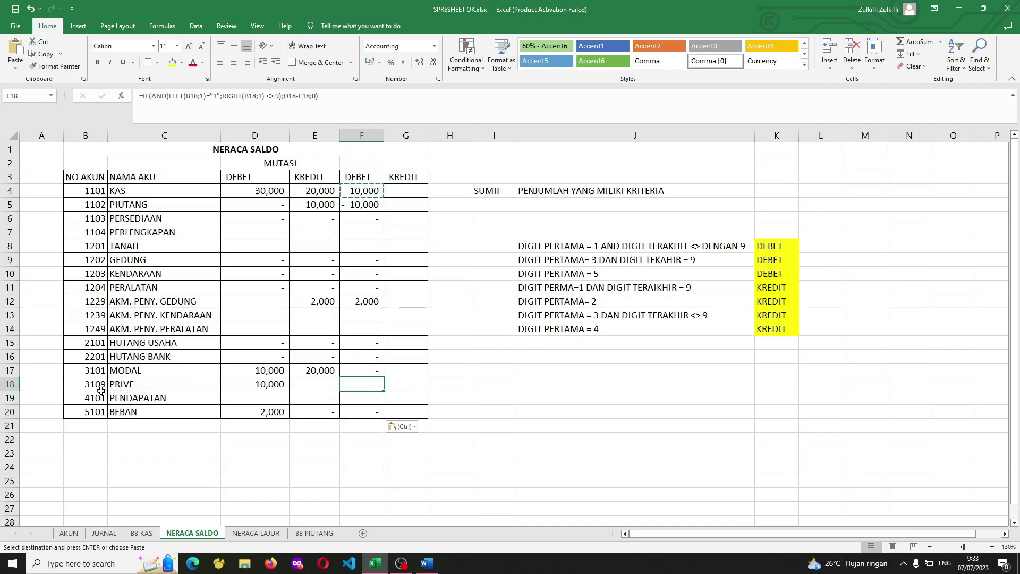
# Replace the D4-E4 result in the F4 formula with the start of a nested IF(.
pyautogui.click(366, 190)
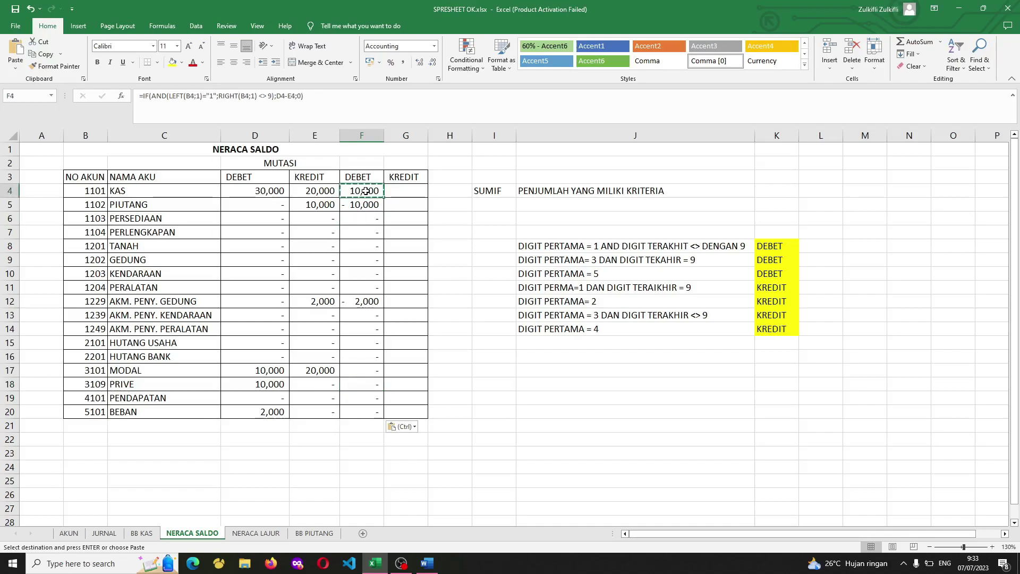
pyautogui.doubleClick(366, 190)
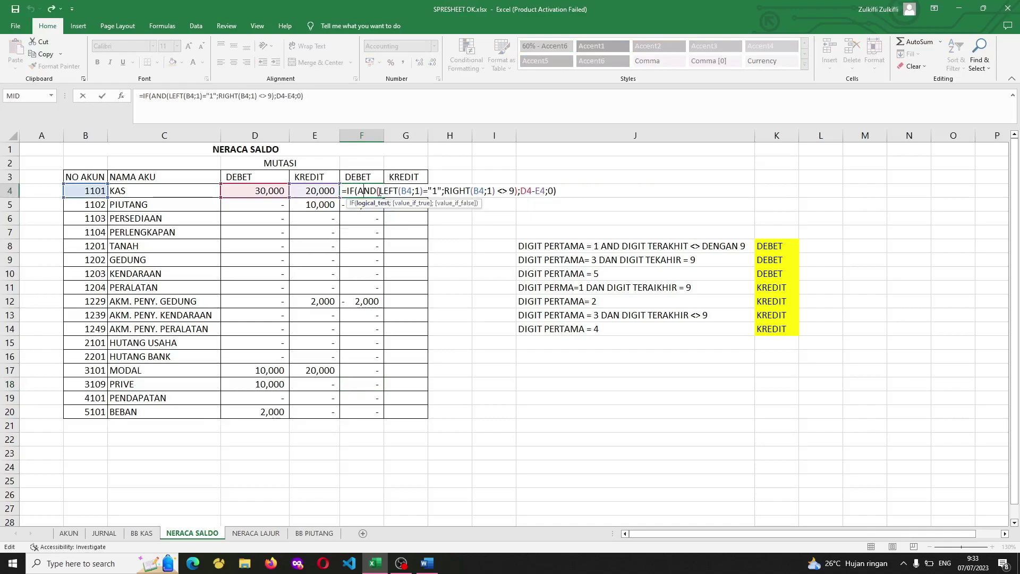
pyautogui.click(522, 190)
pyautogui.hotkey('shift', 'Right')
pyautogui.hotkey('shift', 'Right')
pyautogui.hotkey('shift', 'Right')
pyautogui.hotkey('shift', 'Right')
pyautogui.hotkey('shift', 'Right')
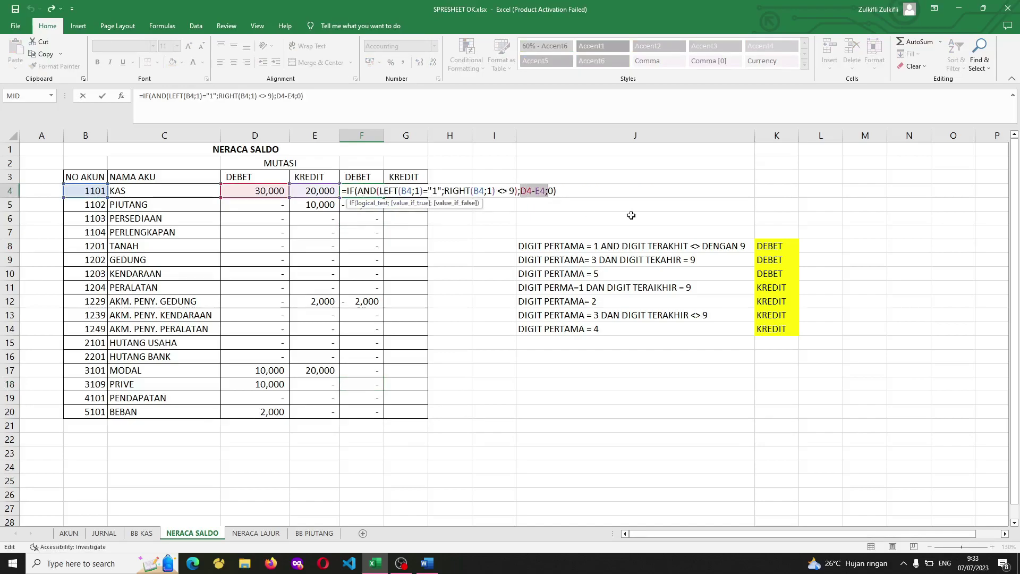
pyautogui.press('Delete')
pyautogui.write('IF(')
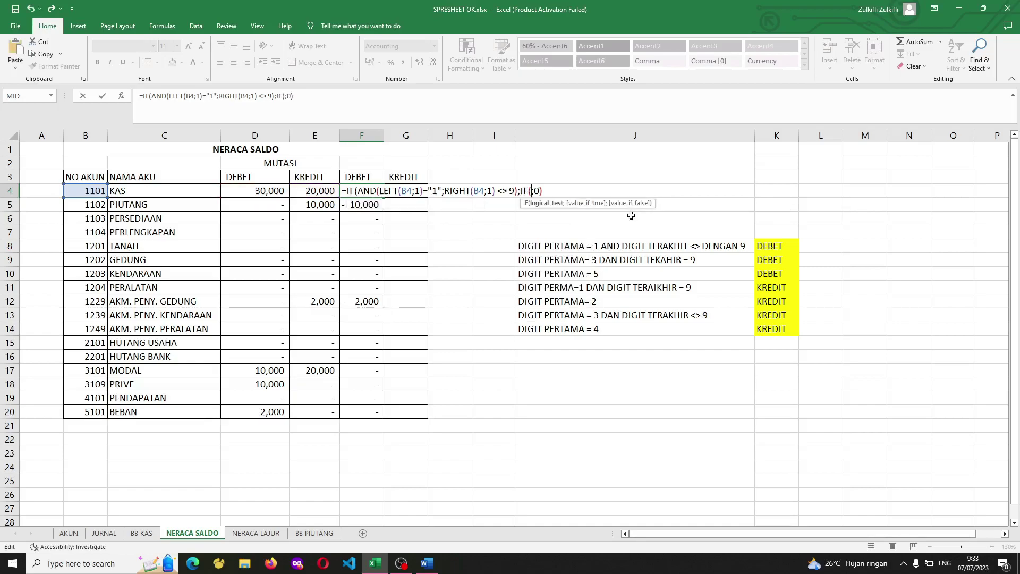
# Give the nested IF in F4 the test LEFT(B4;1)="3" and place the insertion point before that LEFT.
pyautogui.write('LEFT(i')
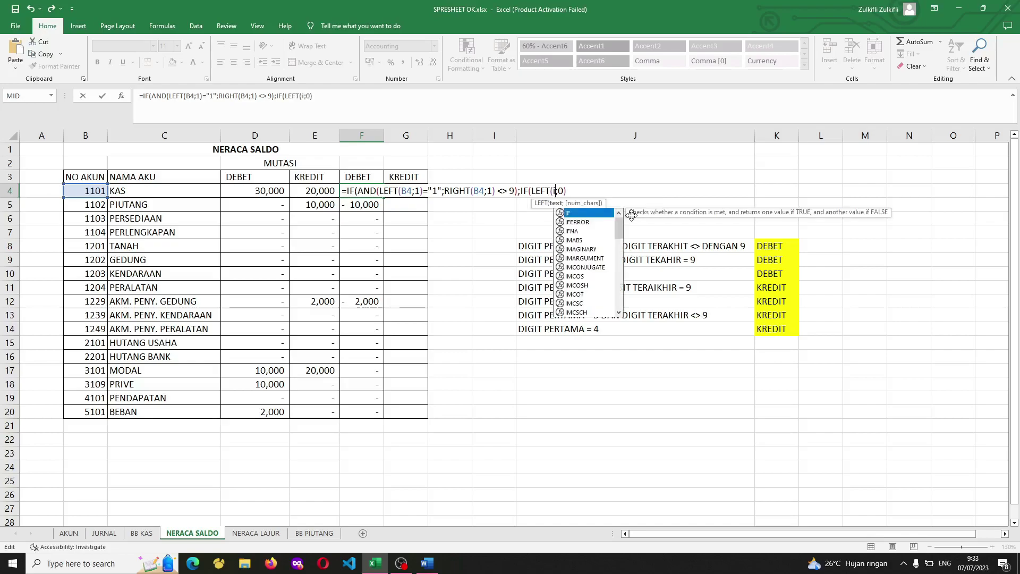
pyautogui.press('BackSpace')
pyautogui.write('B')
pyautogui.write('4')
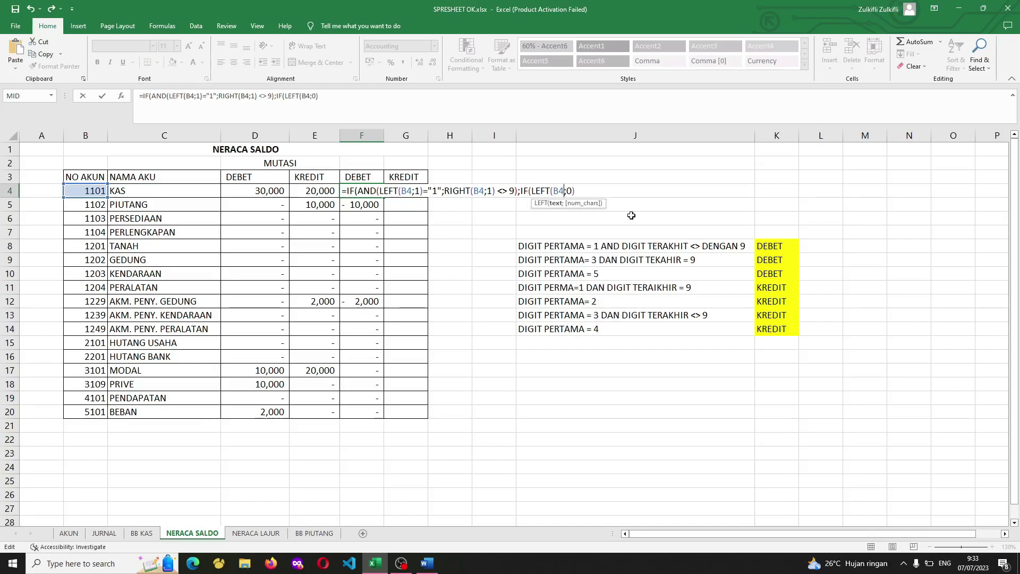
pyautogui.write(';1)="3";')
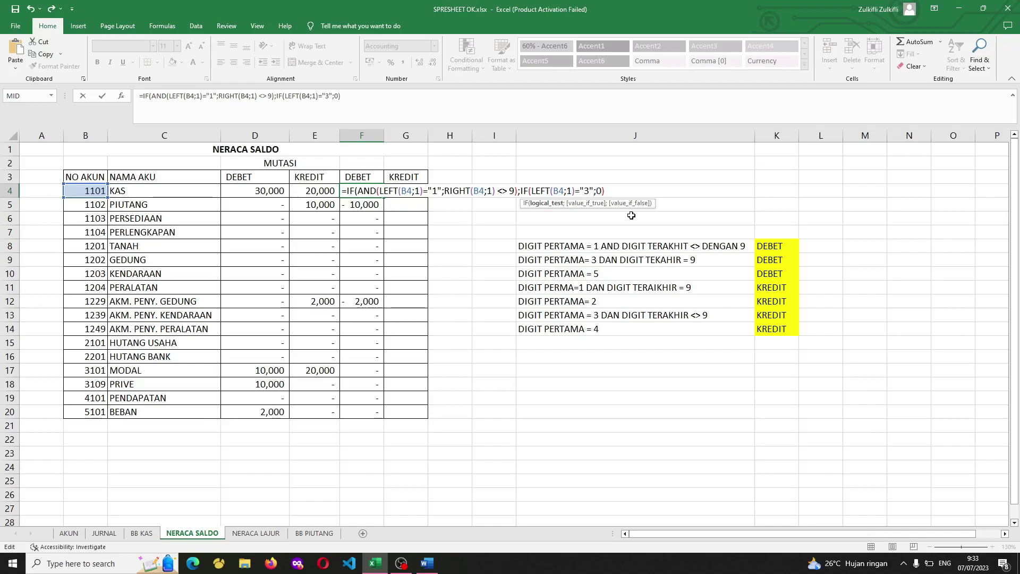
pyautogui.press('Return')
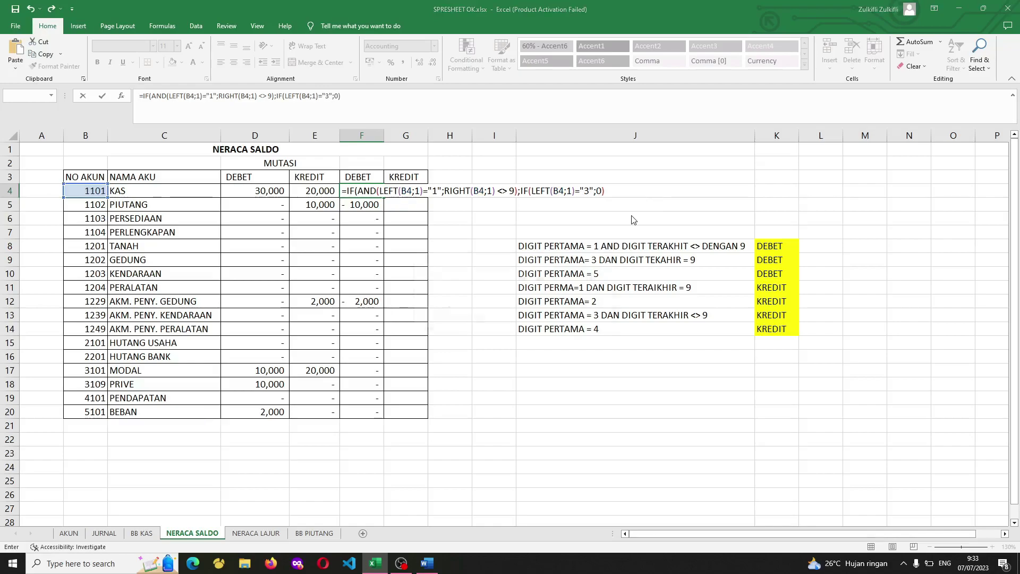
pyautogui.press('Escape')
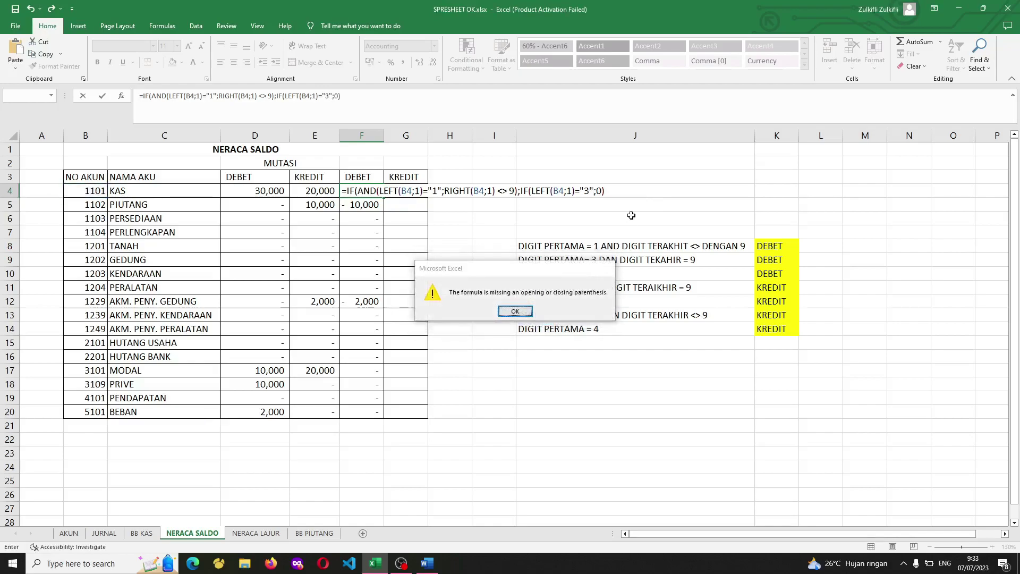
pyautogui.press('Return')
pyautogui.press('Left')
pyautogui.press('Left')
pyautogui.press('Left')
pyautogui.press('Left')
pyautogui.press('Left')
pyautogui.write('AAAAAAAAAAAAAAAAAAAAA')
pyautogui.press('BackSpace')
pyautogui.press('BackSpace')
pyautogui.press('BackSpace')
pyautogui.press('BackSpace')
pyautogui.press('BackSpace')
pyautogui.press('BackSpace')
pyautogui.press('BackSpace')
pyautogui.press('BackSpace')
pyautogui.press('BackSpace')
pyautogui.press('BackSpace')
pyautogui.press('BackSpace')
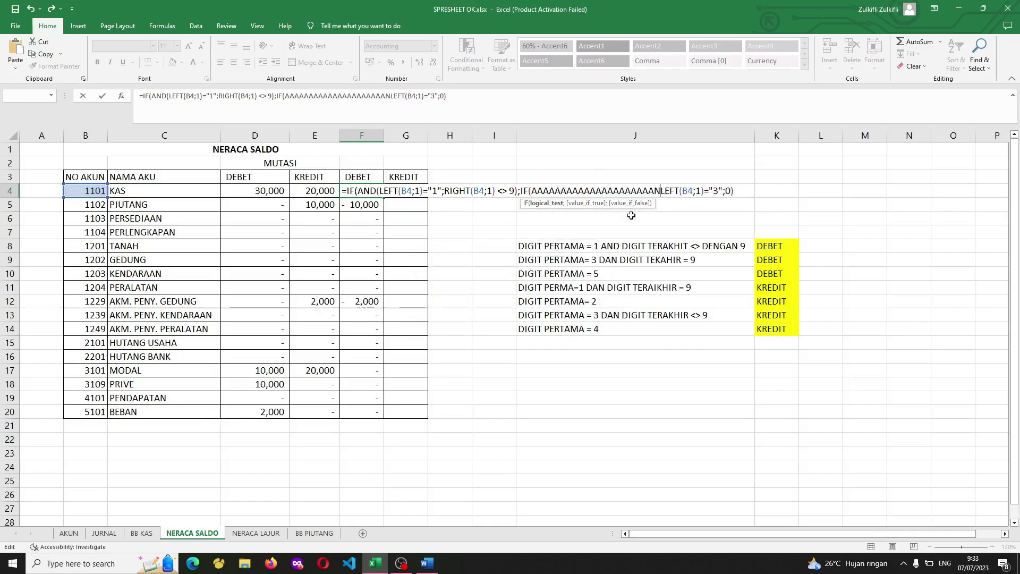
pyautogui.press('BackSpace')
pyautogui.press('BackSpace')
pyautogui.press('BackSpace')
pyautogui.press('BackSpace')
pyautogui.press('BackSpace')
pyautogui.press('BackSpace')
pyautogui.press('BackSpace')
pyautogui.press('BackSpace')
pyautogui.press('BackSpace')
pyautogui.press('BackSpace')
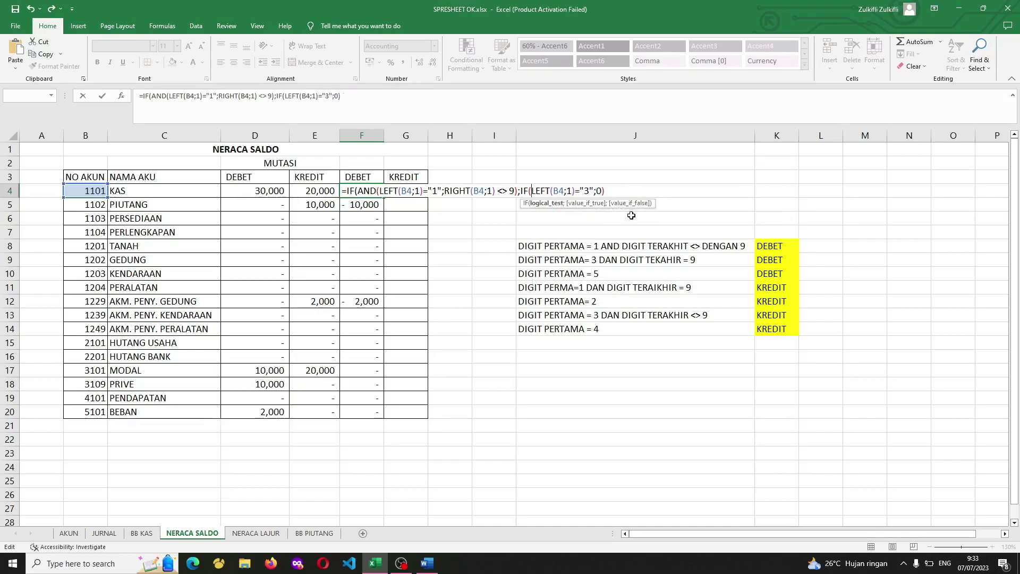
# Insert AND( before the LEFT test inside the nested IF of the F4 formula.
pyautogui.press('Left')
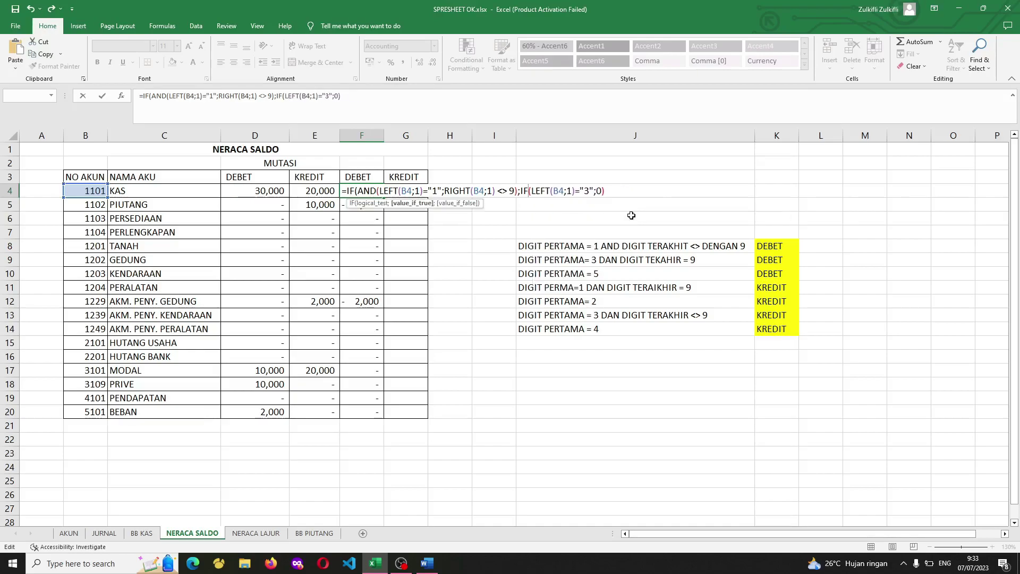
pyautogui.press('Right')
pyautogui.write('AN')
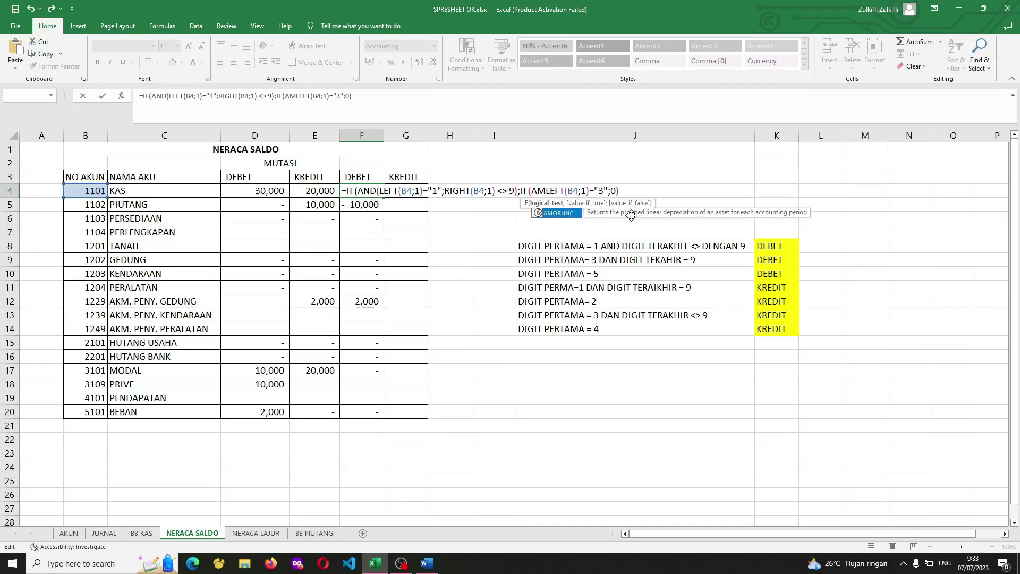
pyautogui.write('D(')
# Add RIGHT(B4;1)="9" as the second condition of the nested AND in F4 and close the AND.
pyautogui.press('Right')
pyautogui.press('Right')
pyautogui.press('Right')
pyautogui.press('Right')
pyautogui.press('Right')
pyautogui.press('Right')
pyautogui.press('Right')
pyautogui.press('Right')
pyautogui.press('Right')
pyautogui.press('Right')
pyautogui.press('Right')
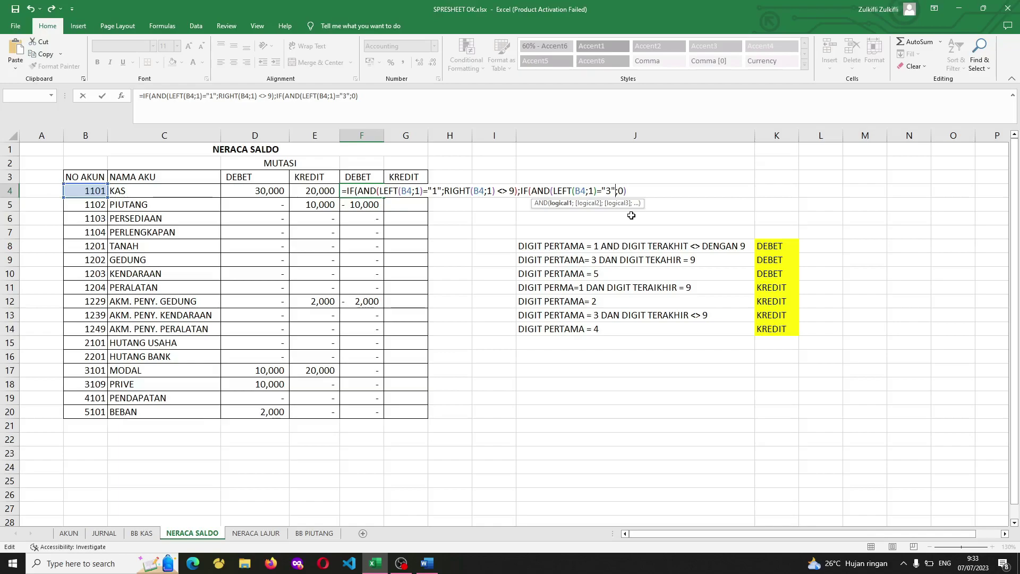
pyautogui.write(';')
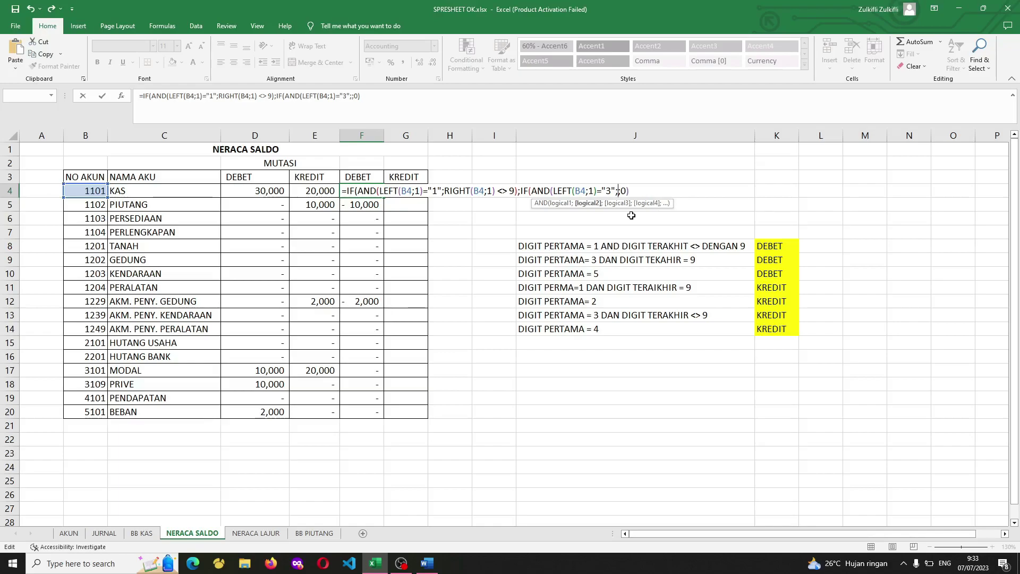
pyautogui.write('RI')
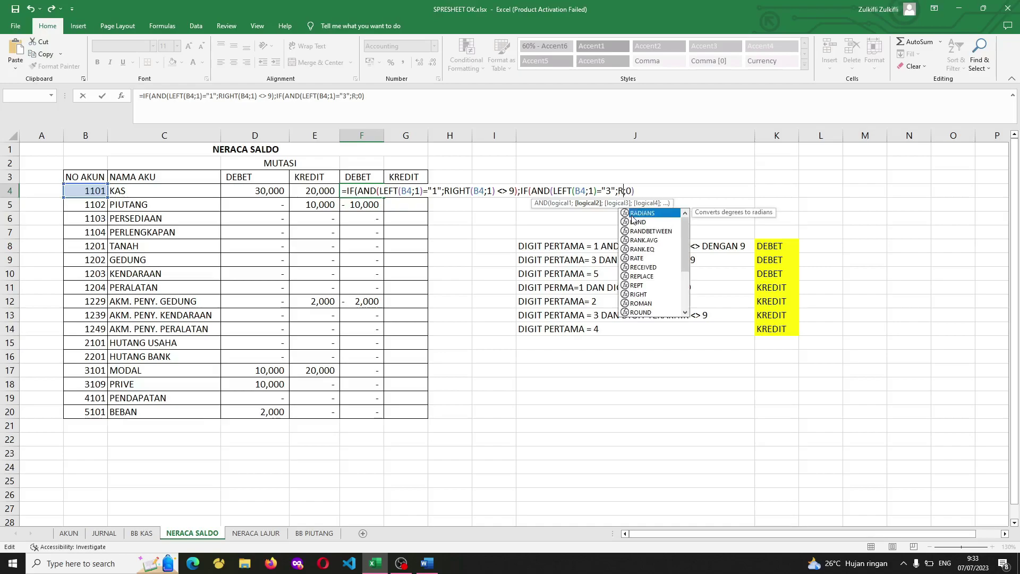
pyautogui.write('GHT(B4')
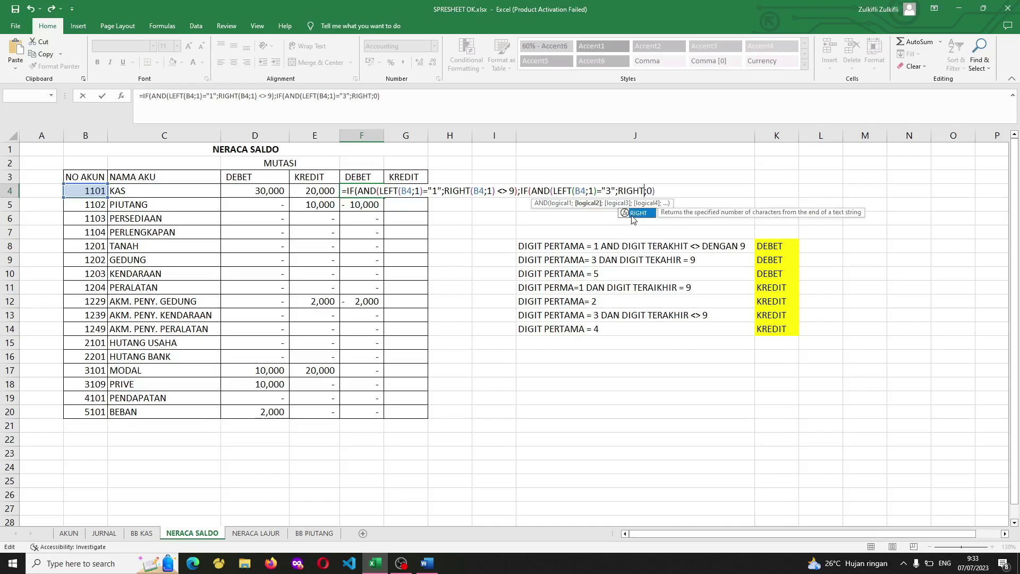
pyautogui.write(';1)')
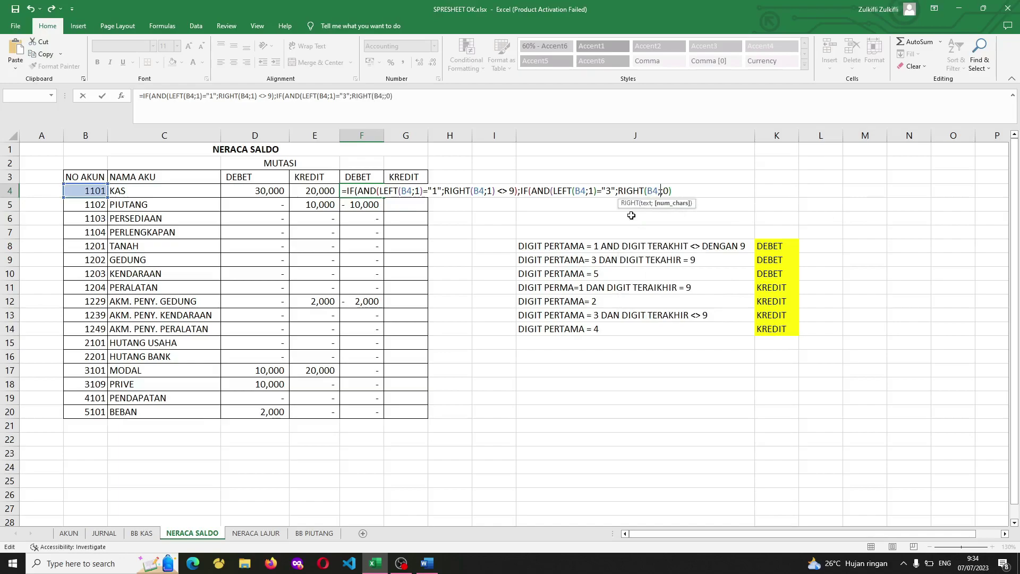
pyautogui.write('=')
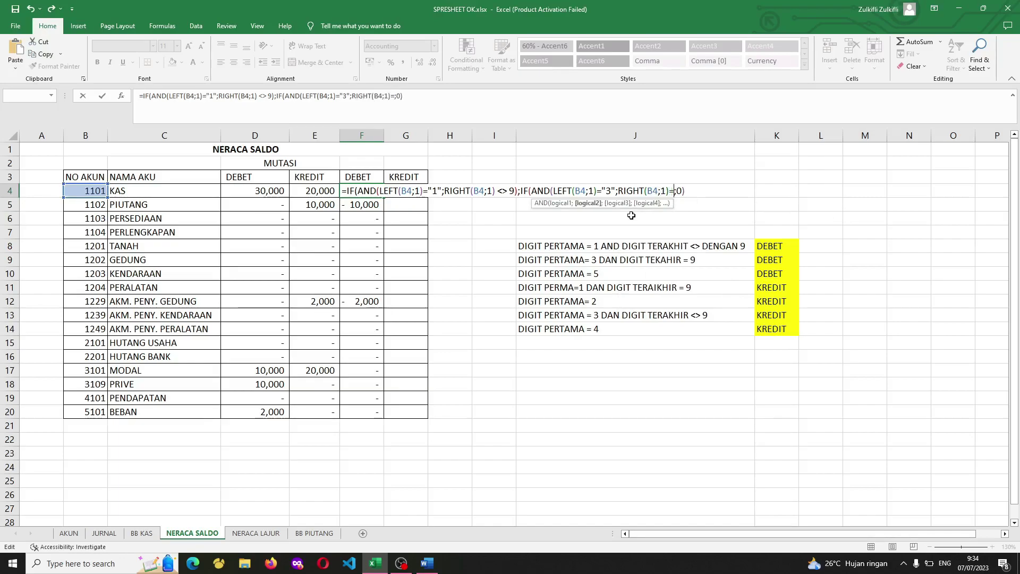
pyautogui.write('"9")')
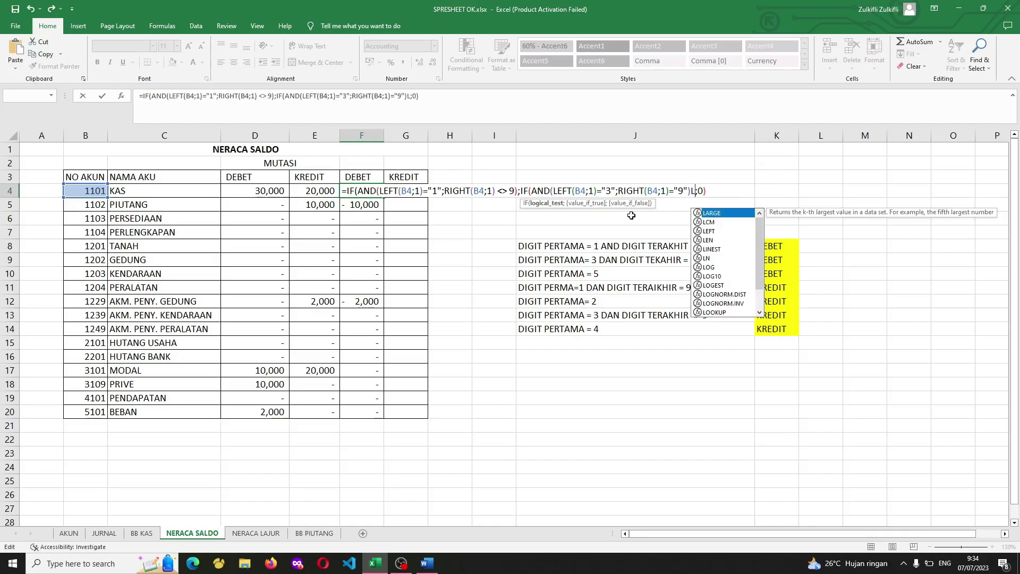
# Add a third IF( after the second AND in the F4 formula, with the test LEFT(B4;1)="5".
pyautogui.write(';')
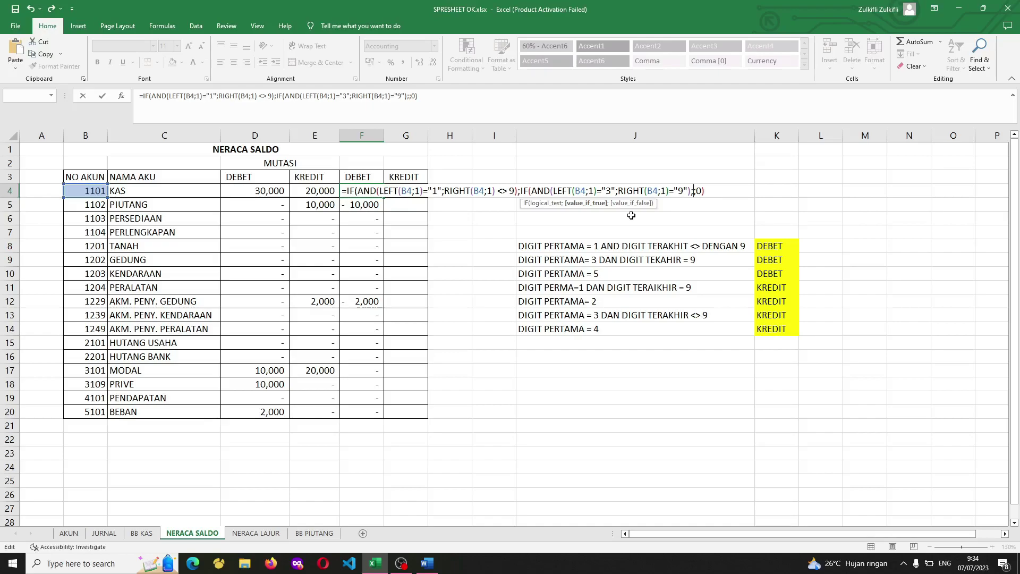
pyautogui.write('IF(')
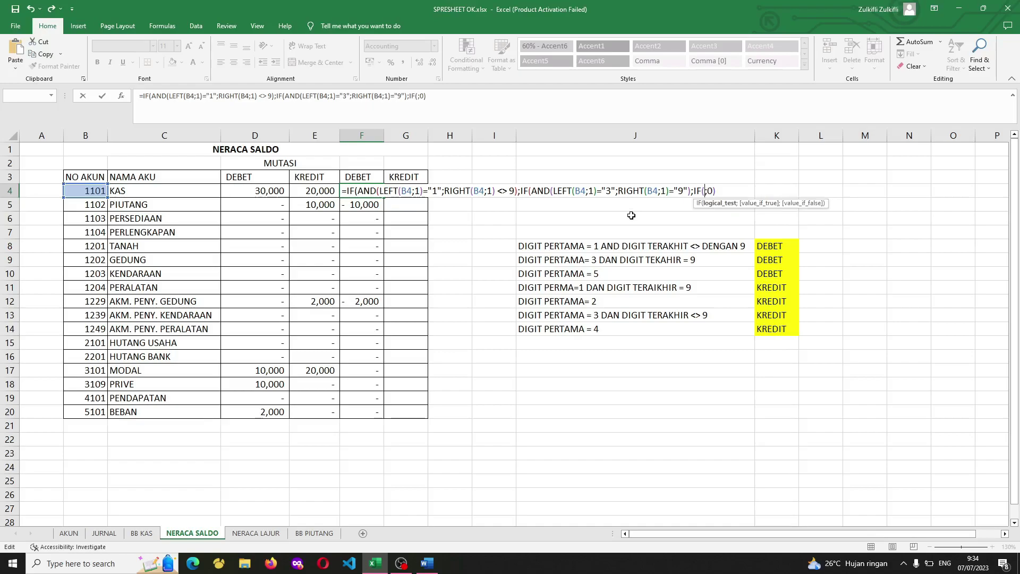
pyautogui.write('R')
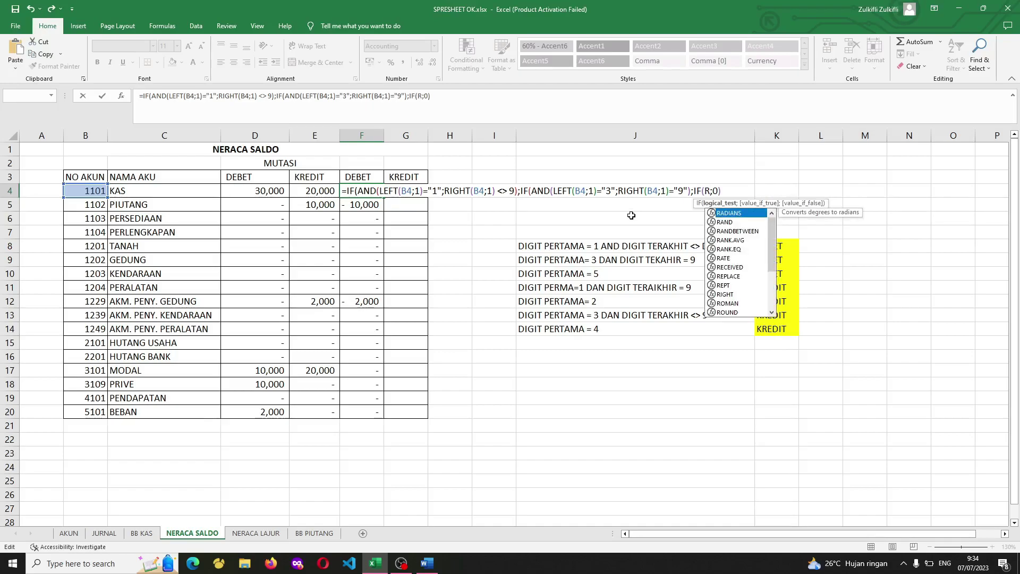
pyautogui.press('BackSpace')
pyautogui.write('LI')
pyautogui.press('BackSpace')
pyautogui.write('EFT(')
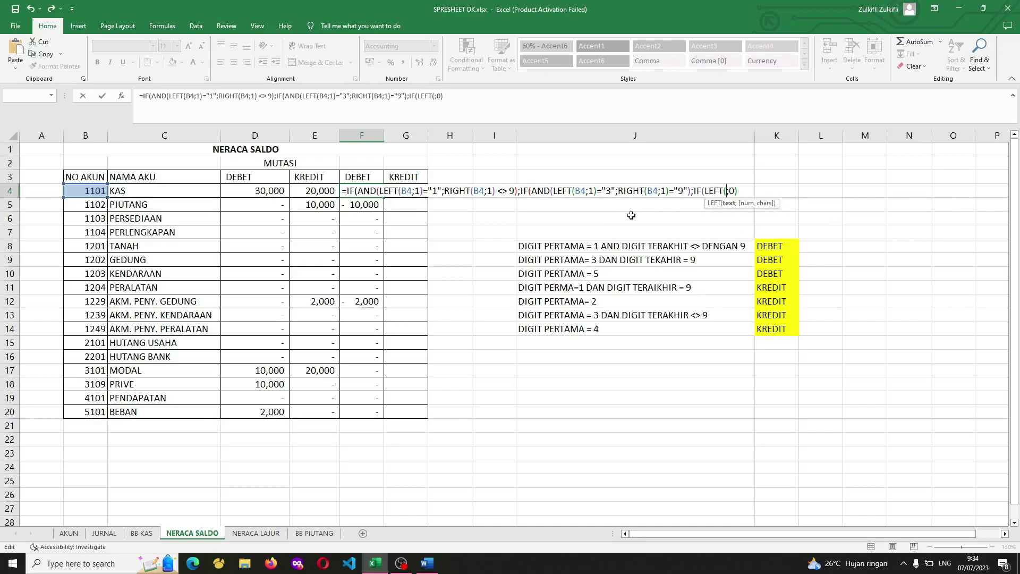
pyautogui.write('B4;1')
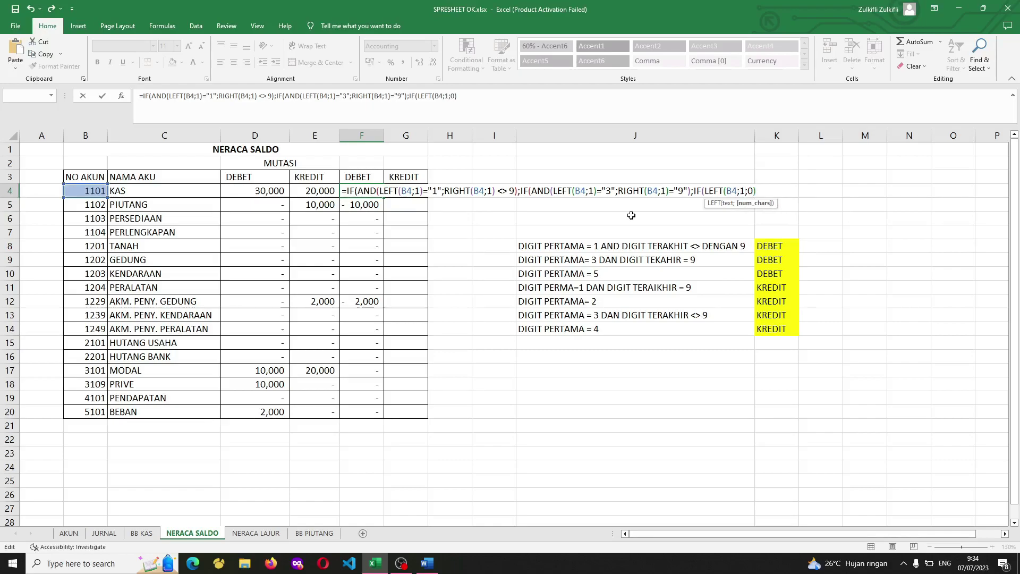
pyautogui.write(')="5"')
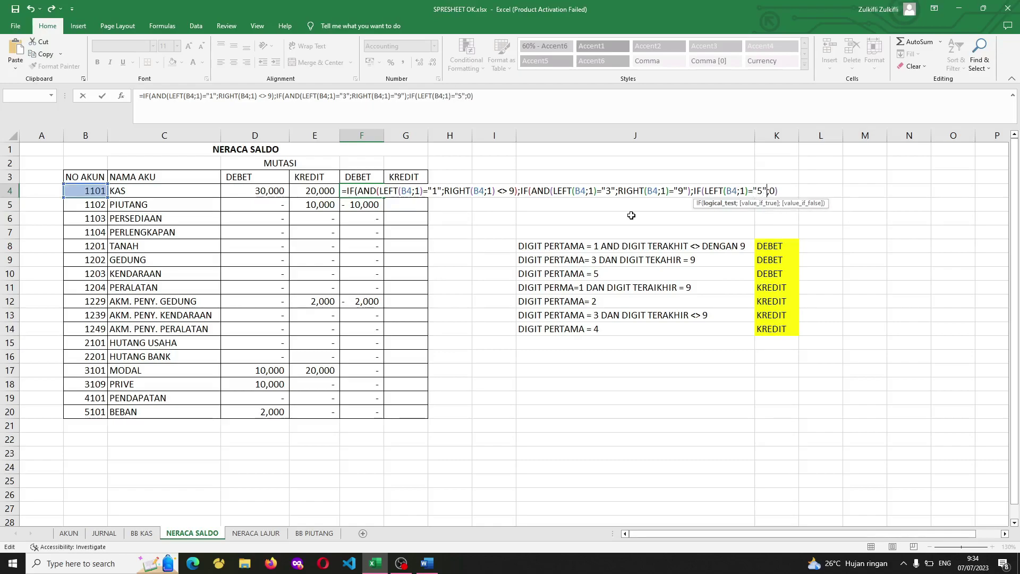
# Give the third IF in F4 the true result D4-E4 directly after its LEFT(B4;1)="5" test.
pyautogui.write(')')
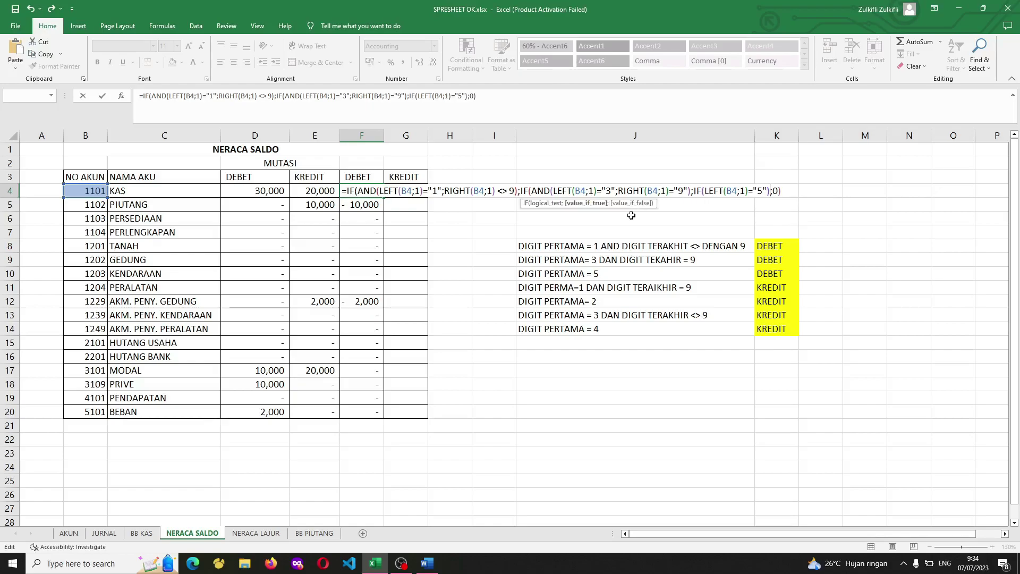
pyautogui.press('BackSpace')
pyautogui.write('l')
pyautogui.press('BackSpace')
pyautogui.write(';')
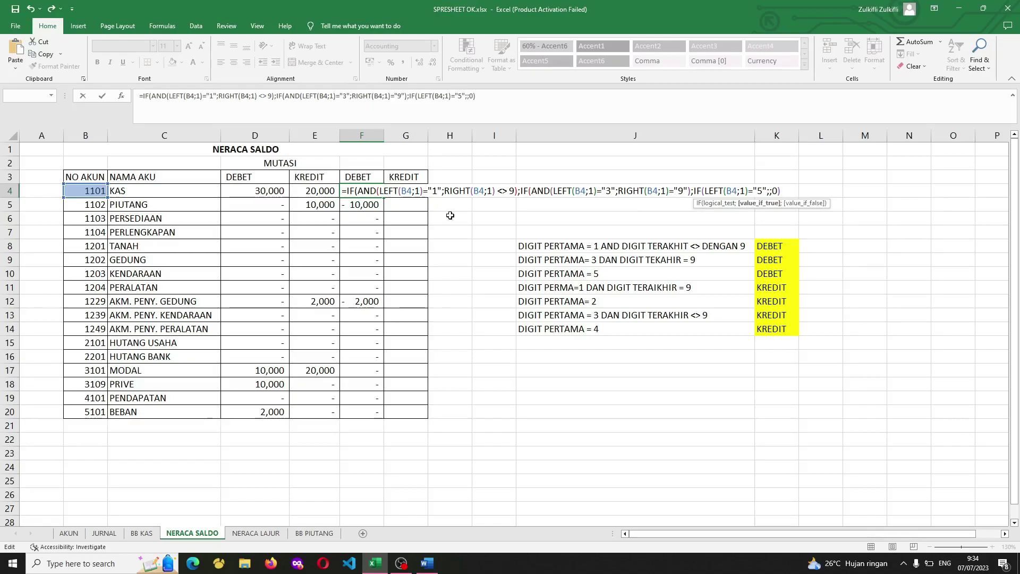
pyautogui.click(270, 188)
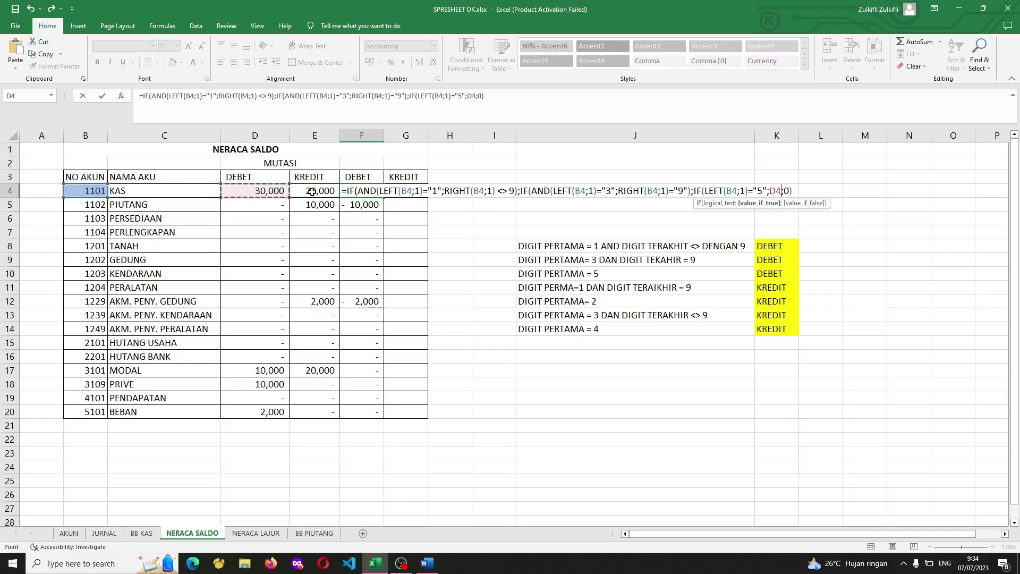
pyautogui.write('-')
pyautogui.click(314, 192)
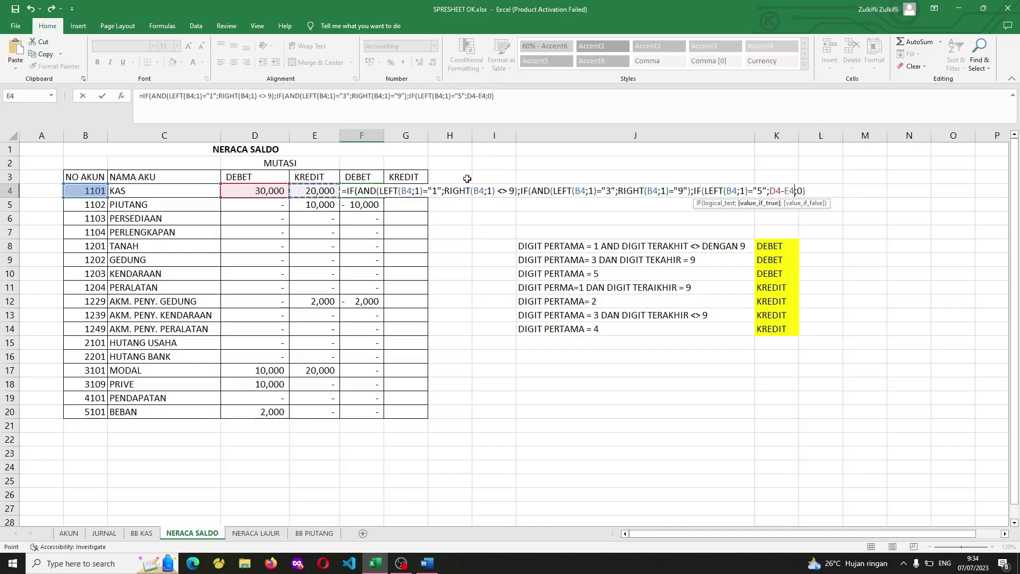
# Append ;0 after the innermost IF in F4, close the remaining IF brackets and enter the formula.
pyautogui.click(799, 191)
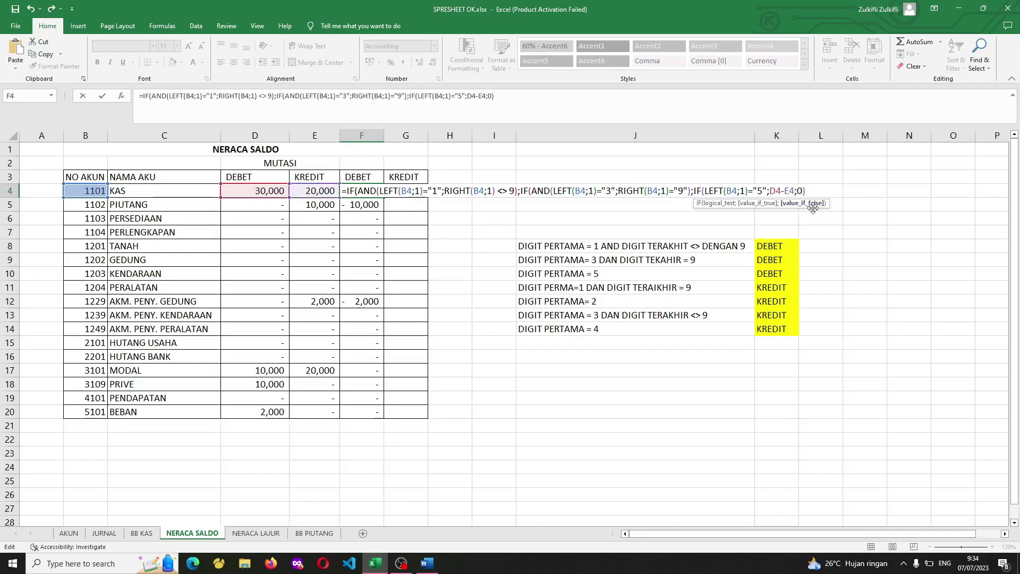
pyautogui.press('Right')
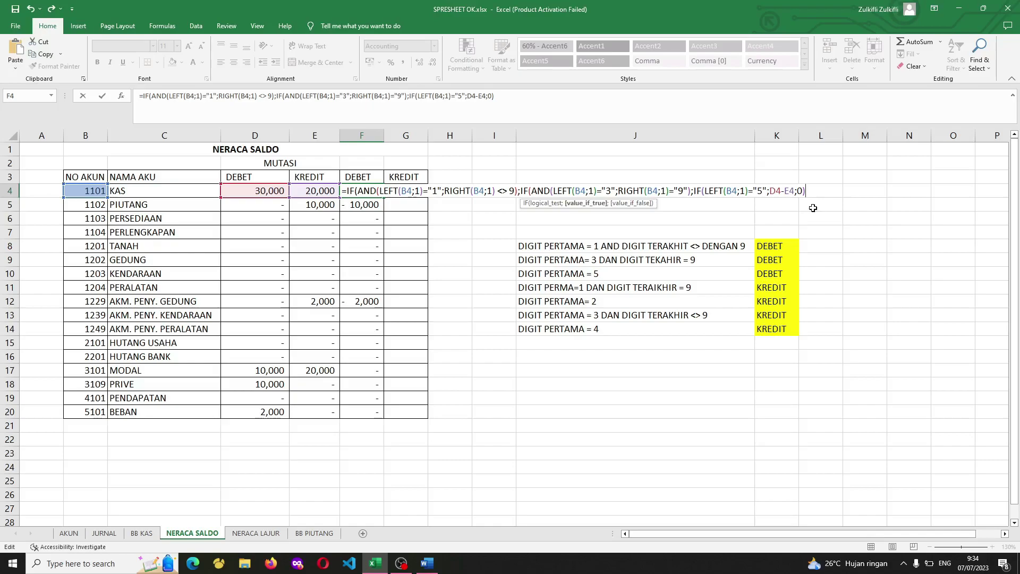
pyautogui.write(';0;')
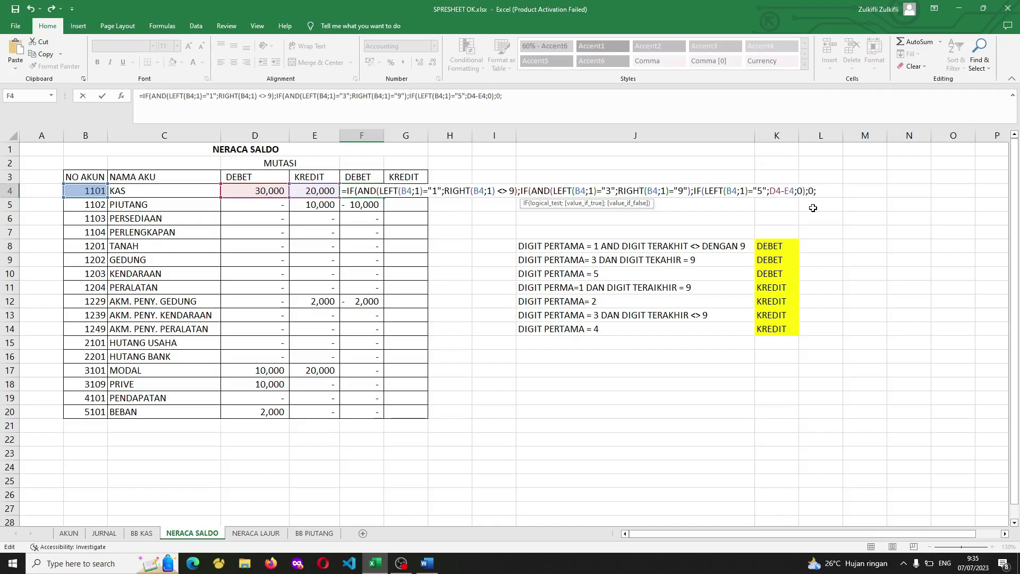
pyautogui.press('BackSpace')
pyautogui.write(')))')
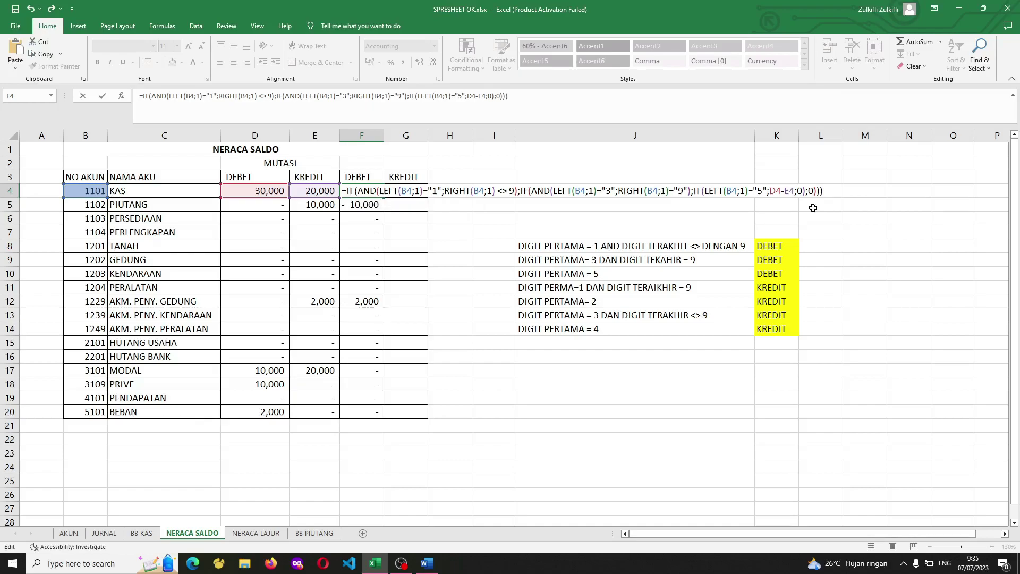
pyautogui.press('Return')
pyautogui.press('Return')
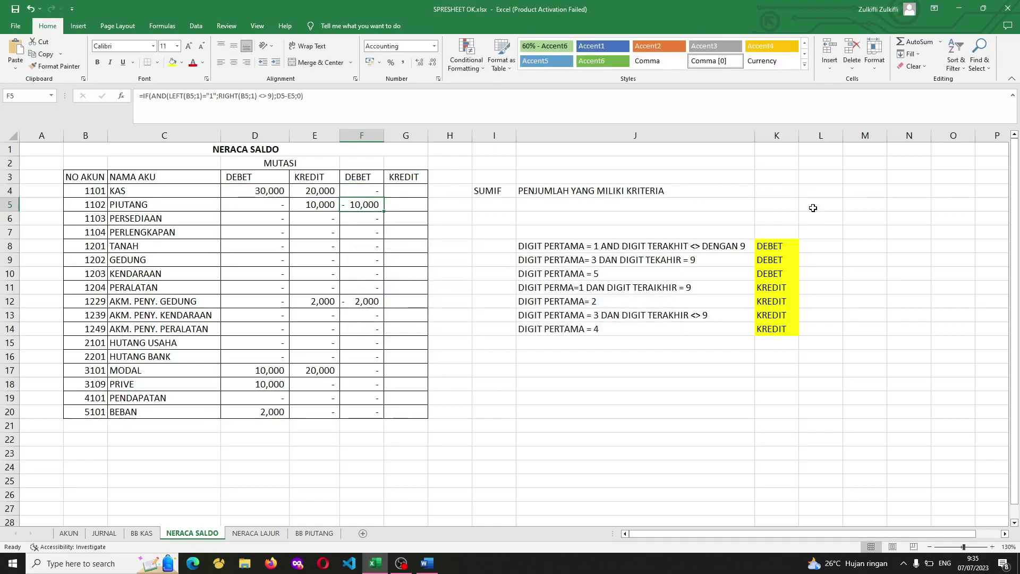
# Reopen the F4 formula, remove the ;0 that follows the innermost IF and enter the formula again.
pyautogui.press('Up')
pyautogui.hotkey('ctrl', 'c')
pyautogui.press('Escape')
pyautogui.press('F2')
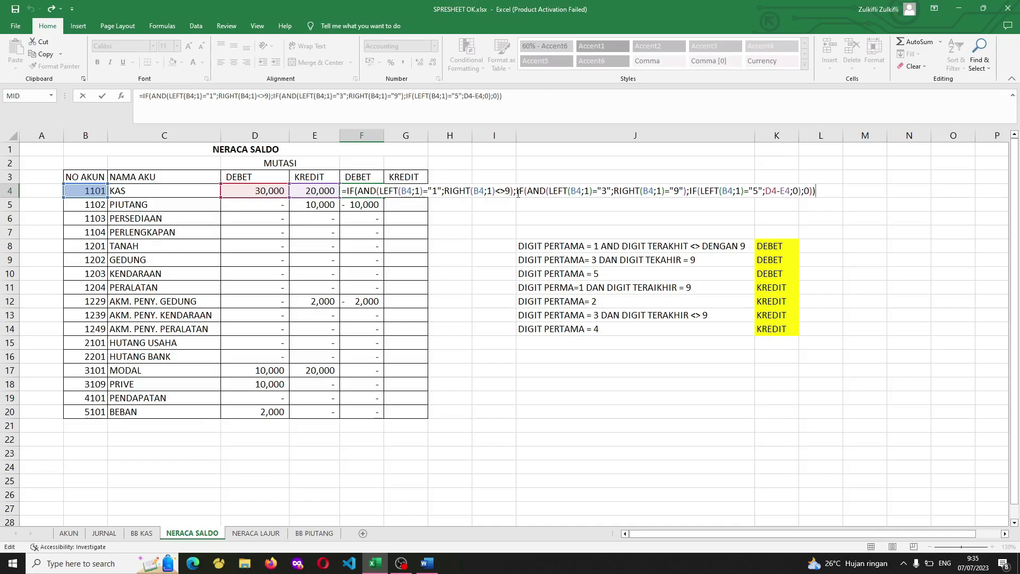
pyautogui.moveTo(518, 193); pyautogui.dragTo(594, 192)
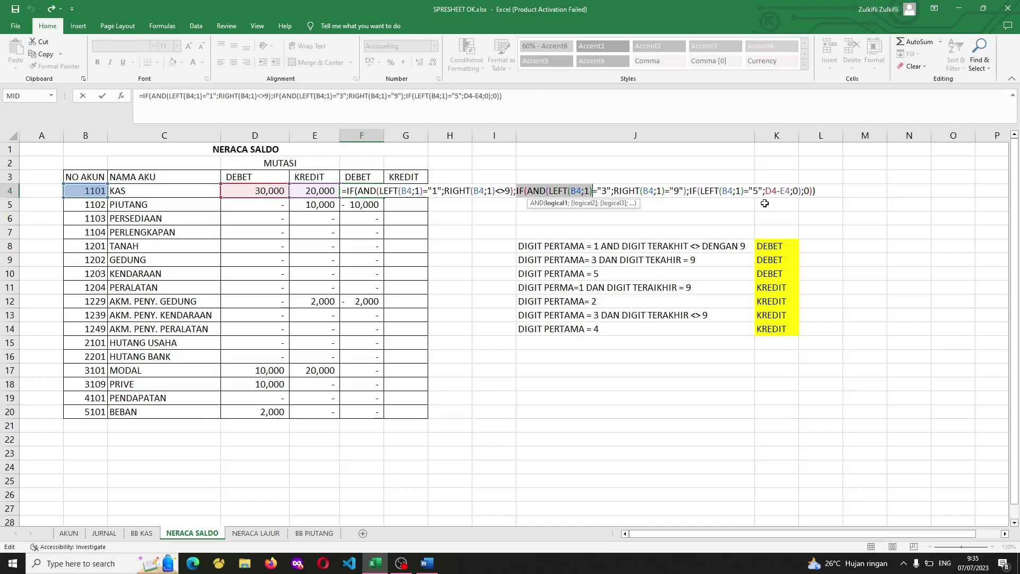
pyautogui.click(807, 194)
pyautogui.press('Delete')
pyautogui.press('Delete')
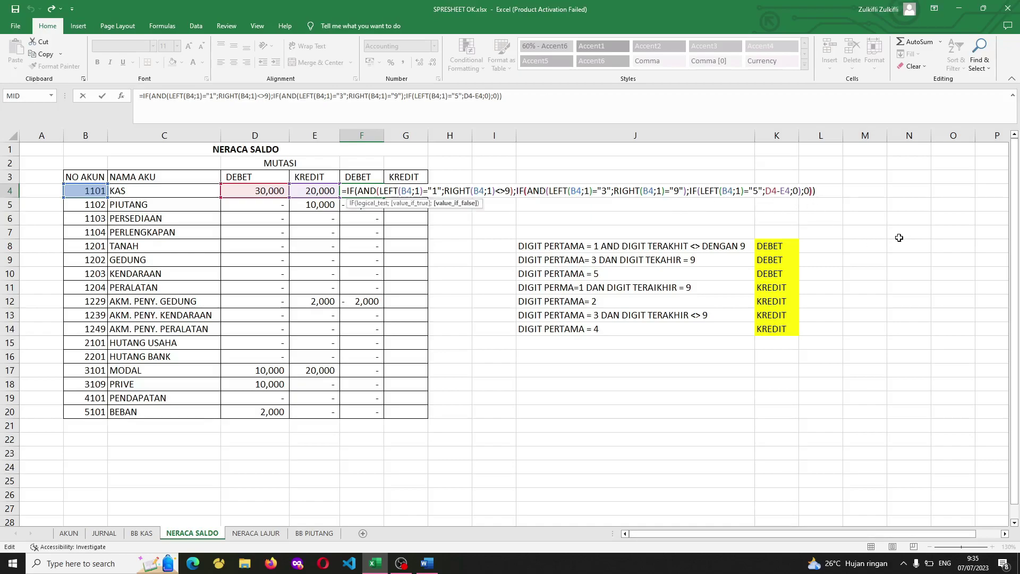
pyautogui.press('BackSpace')
pyautogui.press('BackSpace')
pyautogui.press('BackSpace')
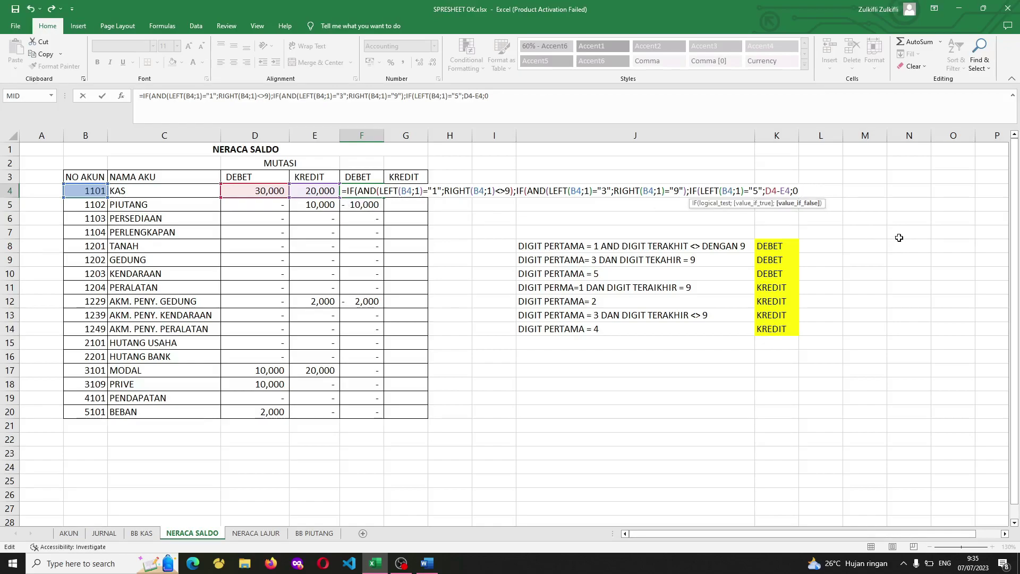
pyautogui.press('Return')
pyautogui.press('Return')
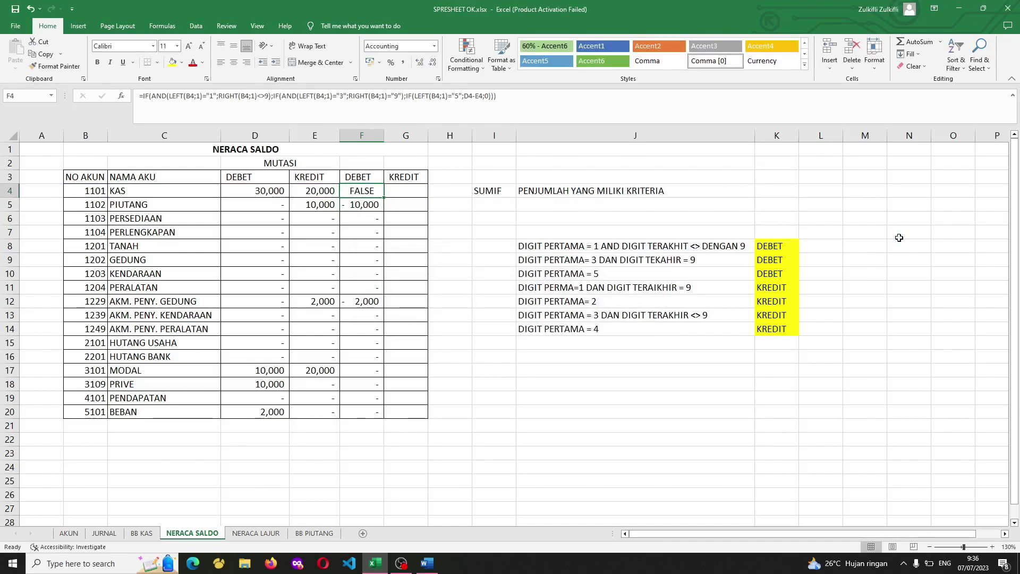
# Insert OR( before the first AND inside the outer IF of the F4 formula.
pyautogui.press('F2')
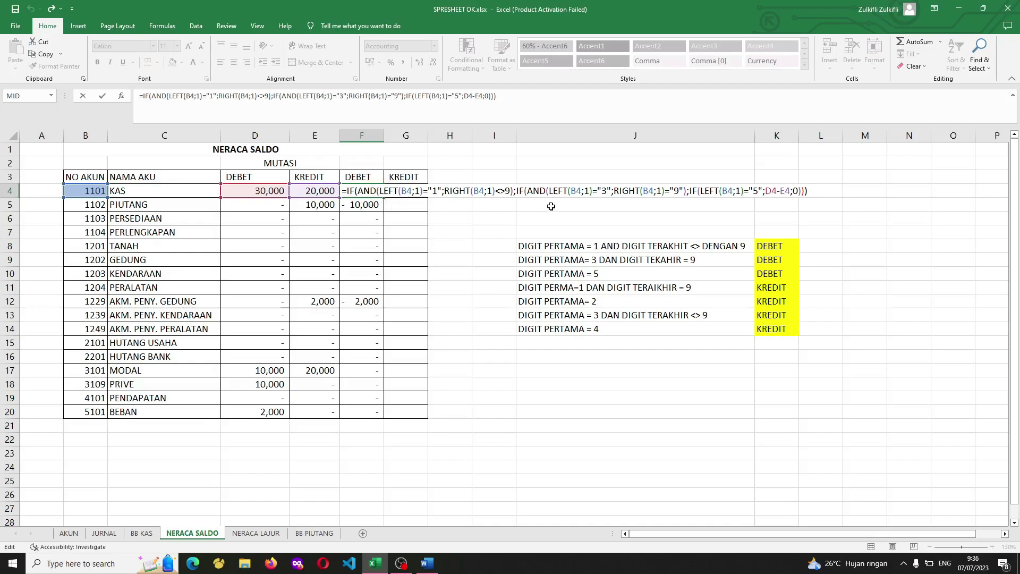
pyautogui.click(357, 190)
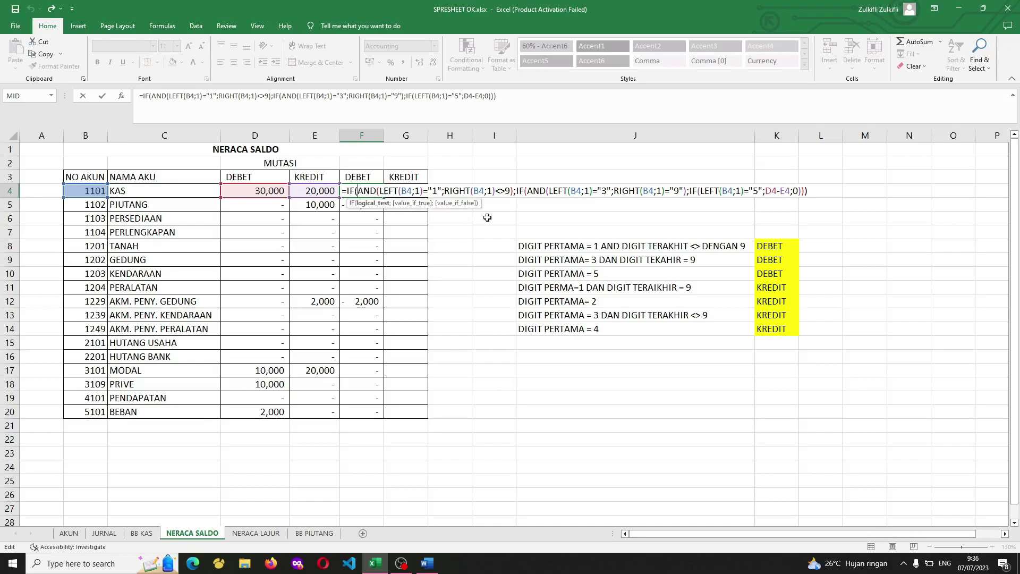
pyautogui.write('OR')
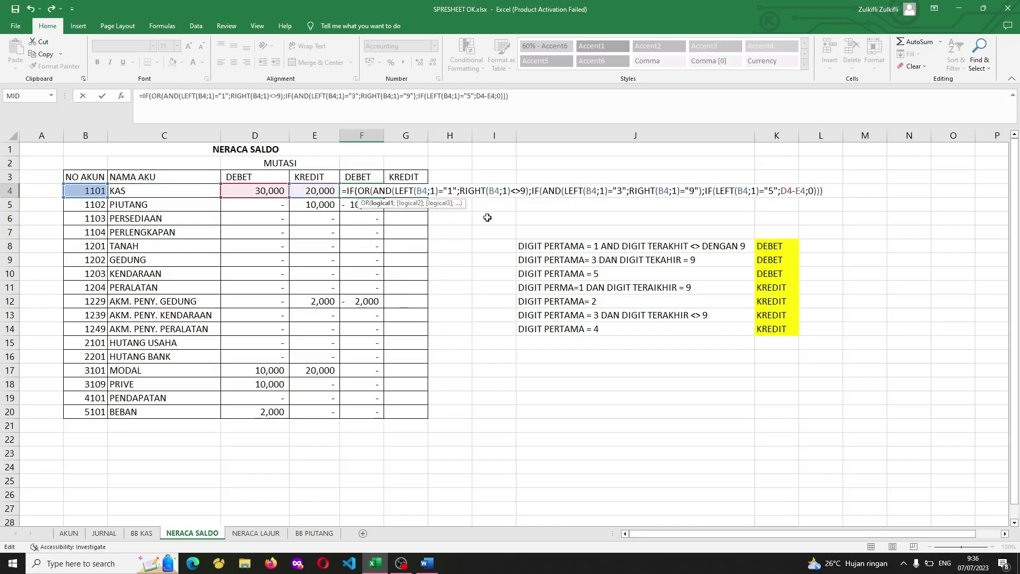
# Remove the IF( in front of the second AND in the F4 formula.
pyautogui.click(542, 191)
pyautogui.press('BackSpace')
pyautogui.press('BackSpace')
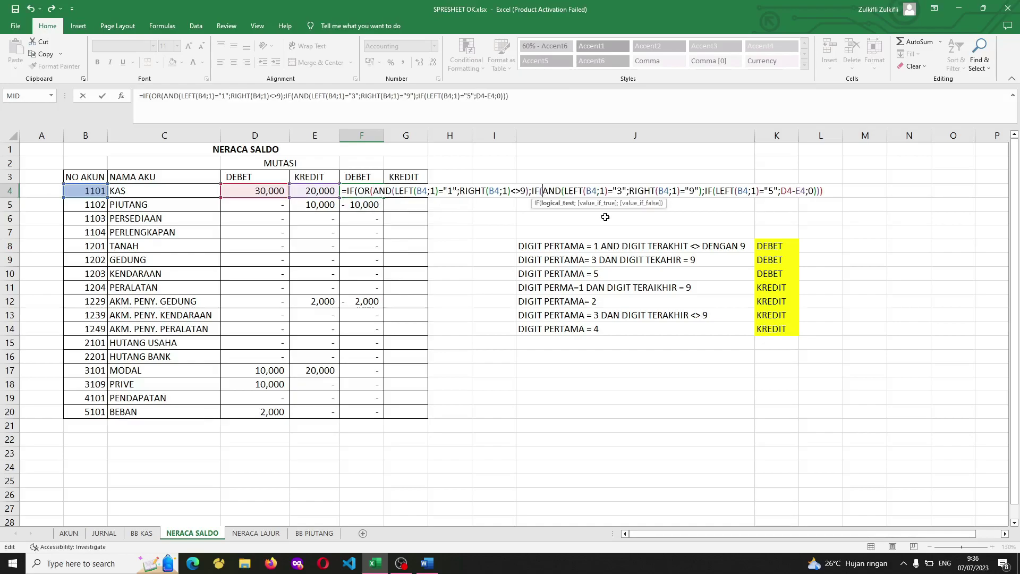
pyautogui.press('BackSpace')
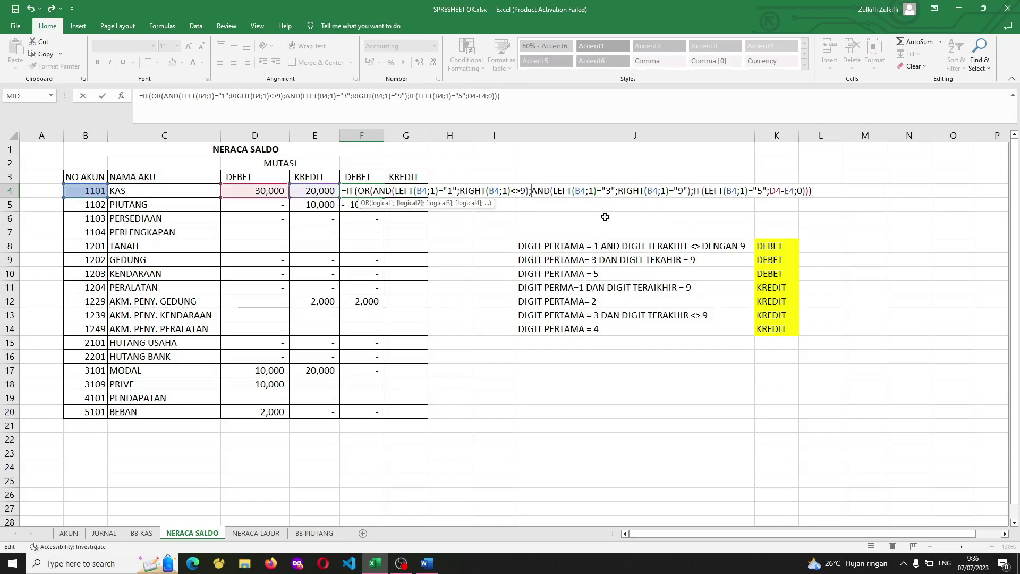
# Remove the IF( in front of LEFT(B4;1)="5" in the F4 formula.
pyautogui.press('Left')
pyautogui.press('Left')
pyautogui.press('Right')
pyautogui.press('Right')
pyautogui.press('Right')
pyautogui.press('Right')
pyautogui.press('Right')
pyautogui.press('Right')
pyautogui.press('Right')
pyautogui.press('Right')
pyautogui.press('Right')
pyautogui.press('Right')
pyautogui.press('Right')
pyautogui.press('Right')
pyautogui.press('Right')
pyautogui.press('Right')
pyautogui.press('Right')
pyautogui.press('Right')
pyautogui.press('Right')
pyautogui.press('Right')
pyautogui.press('Right')
pyautogui.press('Right')
pyautogui.press('Right')
pyautogui.press('Right')
pyautogui.press('Right')
pyautogui.press('Right')
pyautogui.press('Right')
pyautogui.press('Right')
pyautogui.press('Right')
pyautogui.press('Right')
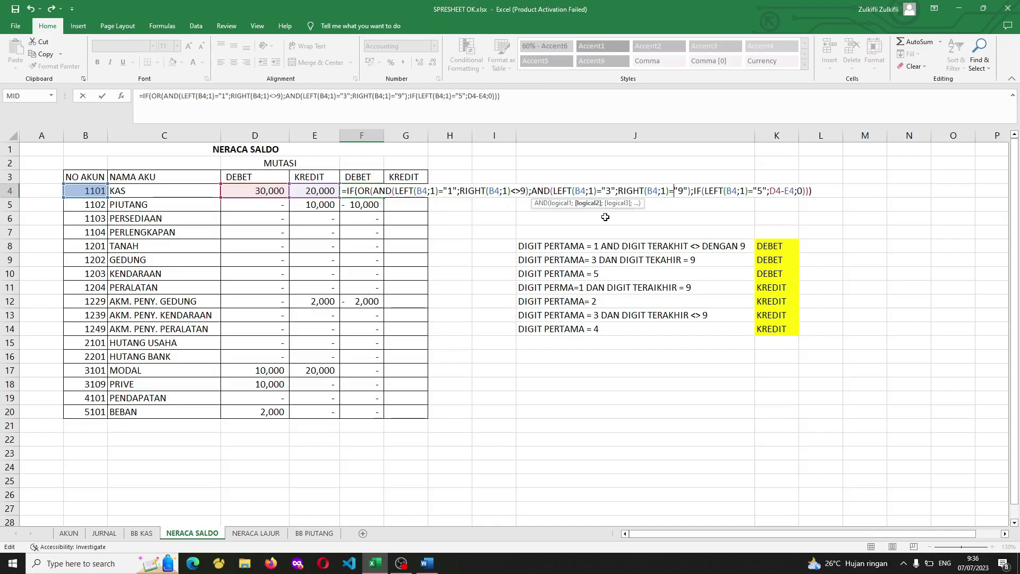
pyautogui.press('Right')
pyautogui.press('Right')
pyautogui.press('Delete')
pyautogui.press('Delete')
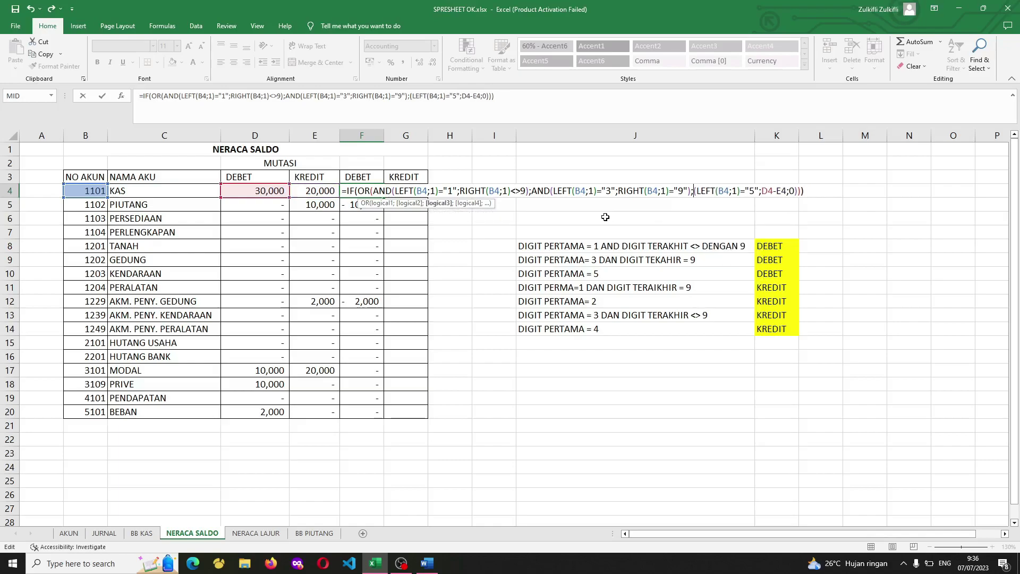
pyautogui.press('Delete')
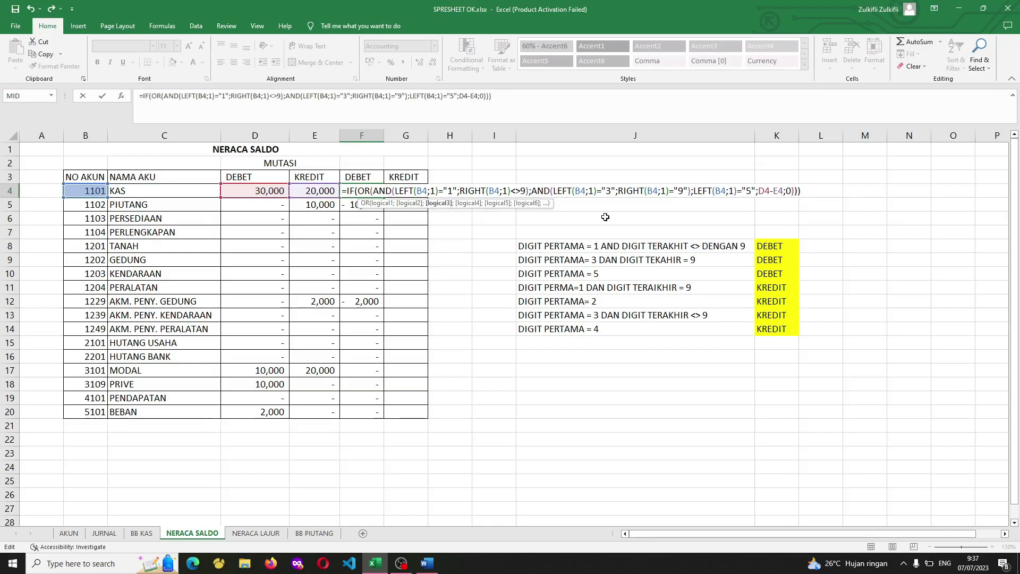
# Add ;D4-E4 after the closing bracket of the OR in F4 as the outer IF's true result.
pyautogui.press('Right')
pyautogui.press('Right')
pyautogui.press('Right')
pyautogui.press('Right')
pyautogui.press('Right')
pyautogui.press('Right')
pyautogui.press('Right')
pyautogui.press('Right')
pyautogui.press('Right')
pyautogui.press('Right')
pyautogui.press('Right')
pyautogui.press('Right')
pyautogui.press('Right')
pyautogui.press('Right')
pyautogui.press('Right')
pyautogui.press('Right')
pyautogui.press('Right')
pyautogui.press('Right')
pyautogui.press('Right')
pyautogui.press('Right')
pyautogui.press('Right')
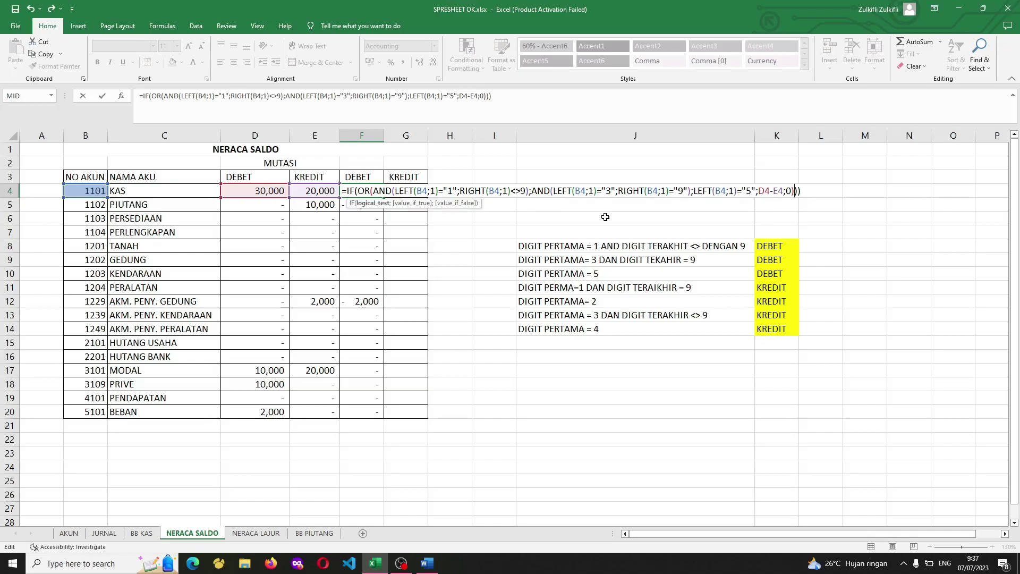
pyautogui.write(';')
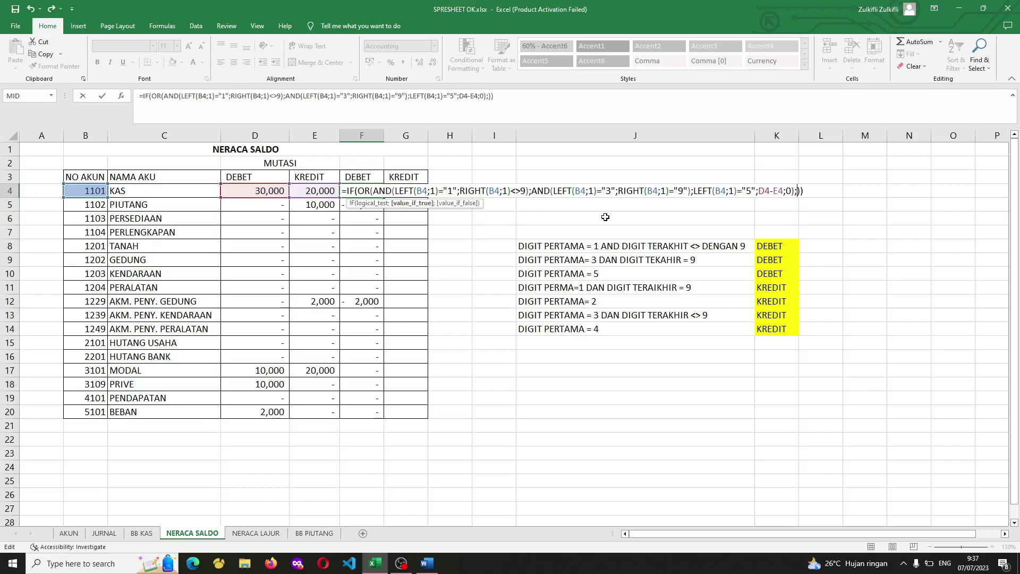
pyautogui.click(278, 189)
pyautogui.write('-')
pyautogui.click(326, 191)
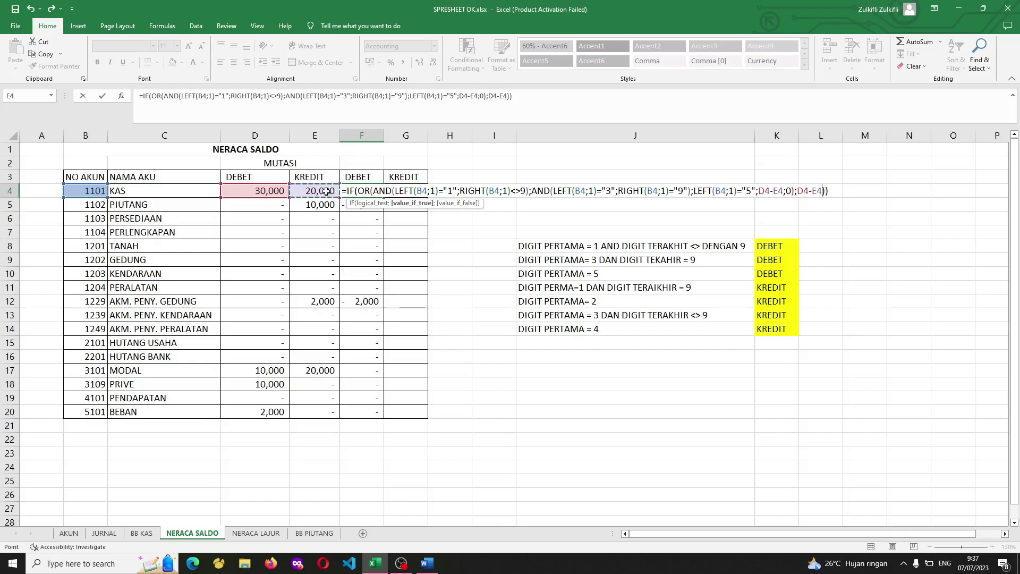
# Delete the leftover D4-E4;0); between the LEFT(B4;1)="5" condition and the final D4-E4 in the F4 formula.
pyautogui.click(793, 191)
pyautogui.press('BackSpace')
pyautogui.press('BackSpace')
pyautogui.press('BackSpace')
pyautogui.press('BackSpace')
pyautogui.press('BackSpace')
pyautogui.press('BackSpace')
pyautogui.press('BackSpace')
pyautogui.press('BackSpace')
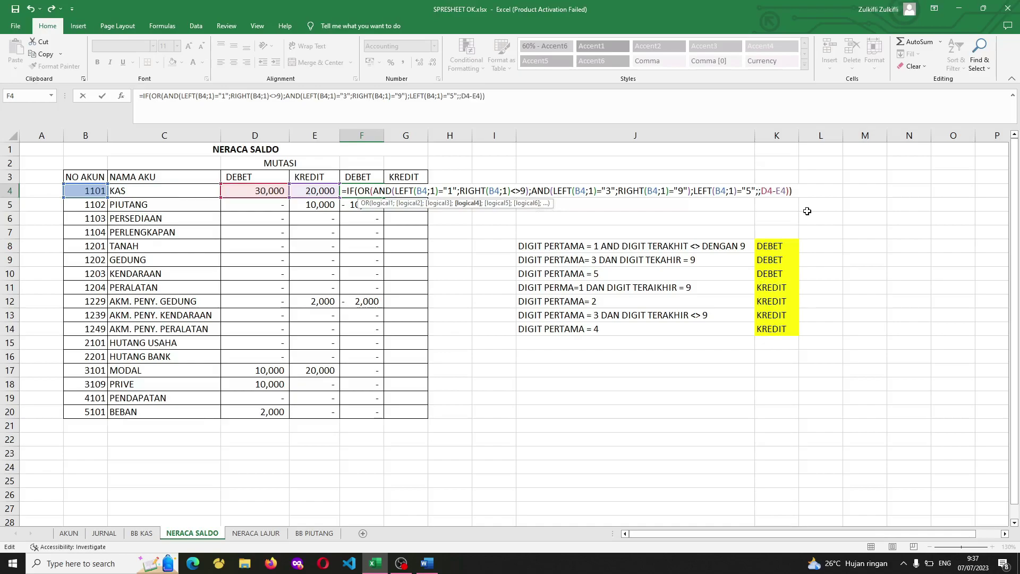
pyautogui.press('BackSpace')
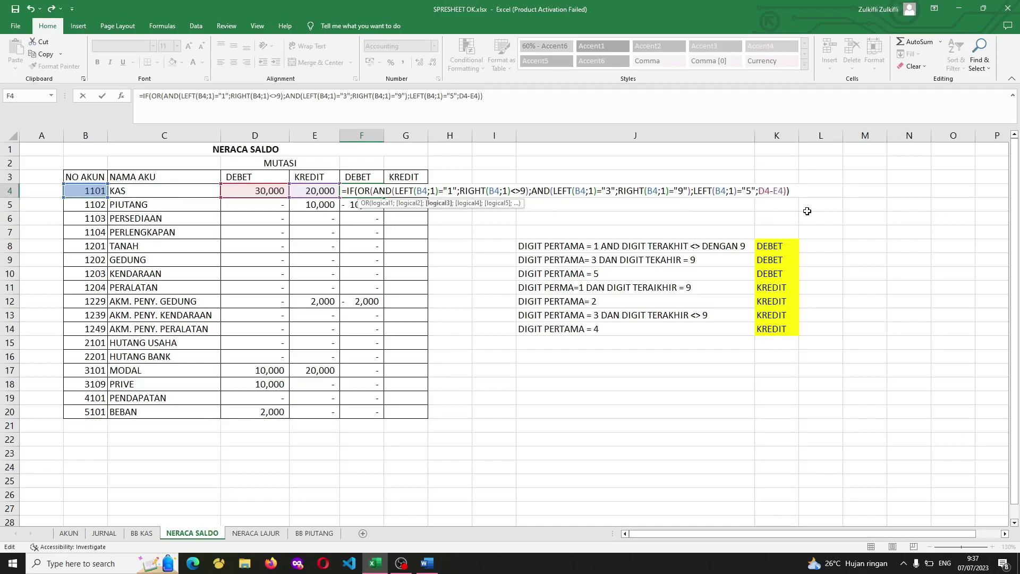
# Review the conditions inside the OR of the F4 formula, back to the start of the second AND.
pyautogui.press('Left')
pyautogui.press('Left')
pyautogui.press('Left')
pyautogui.press('Left')
pyautogui.press('Left')
pyautogui.press('Left')
pyautogui.press('Left')
pyautogui.press('Left')
pyautogui.press('Left')
pyautogui.press('Left')
pyautogui.press('Left')
pyautogui.press('Left')
pyautogui.press('Left')
pyautogui.press('Left')
pyautogui.press('Left')
pyautogui.press('Left')
pyautogui.press('Left')
pyautogui.press('Left')
pyautogui.press('Left')
pyautogui.press('Left')
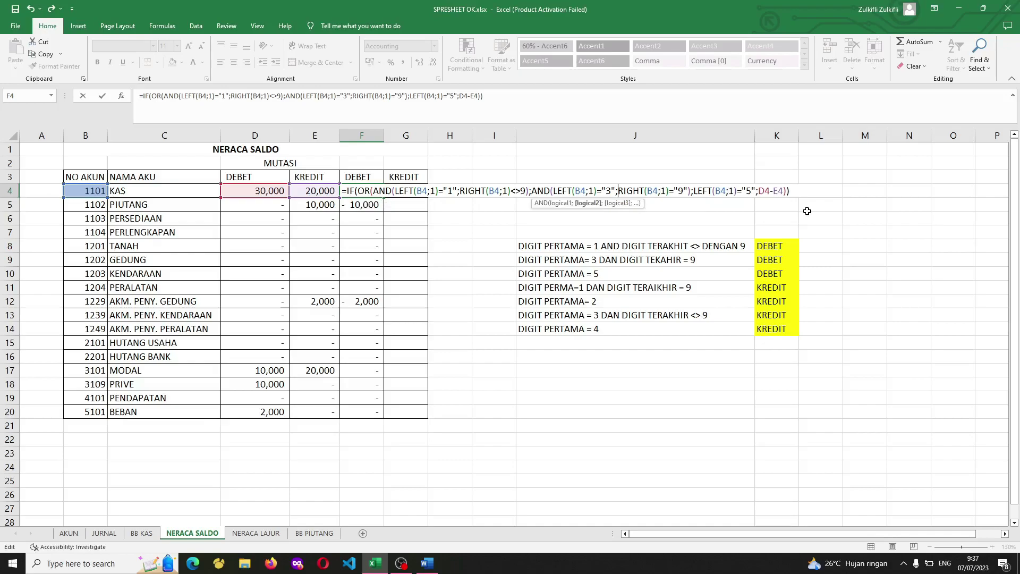
pyautogui.press('Left')
pyautogui.press('Left')
pyautogui.press('Left')
pyautogui.press('Left')
pyautogui.press('Left')
pyautogui.press('Left')
pyautogui.press('Left')
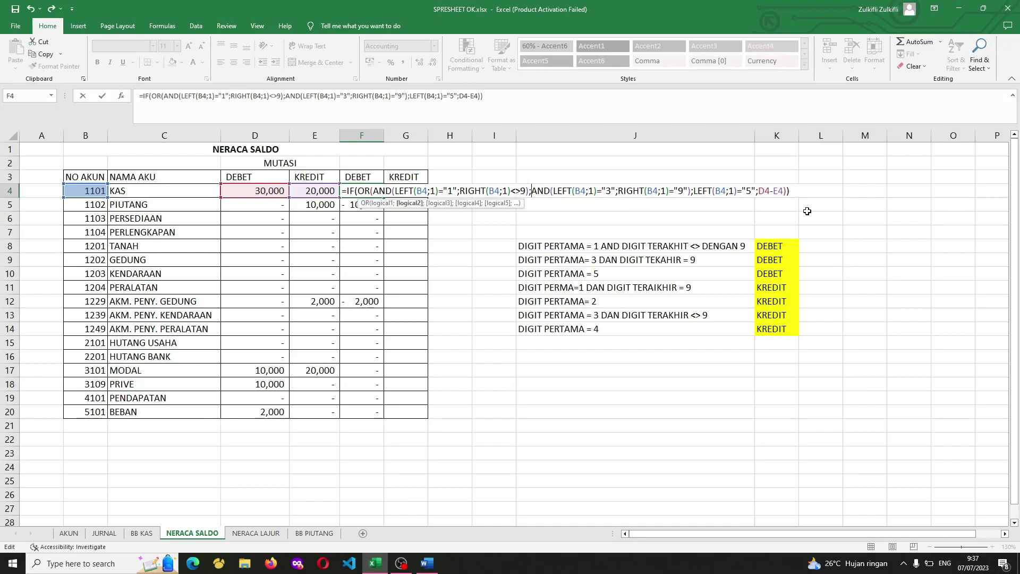
# Try to confirm the F4 formula, and delete the D4-E4 placed inside its OR.
pyautogui.press('Return')
pyautogui.press('Return')
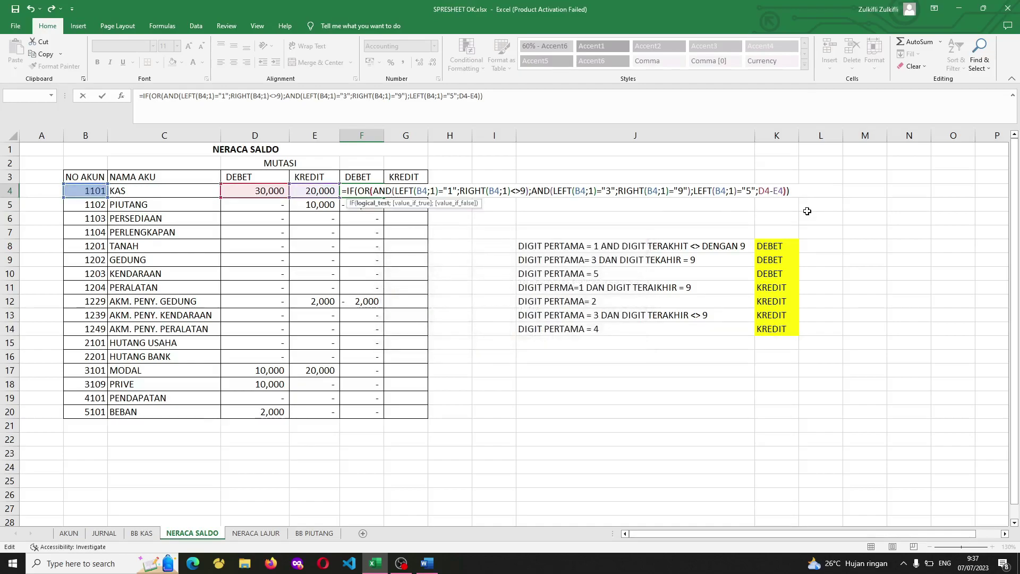
pyautogui.press('Left')
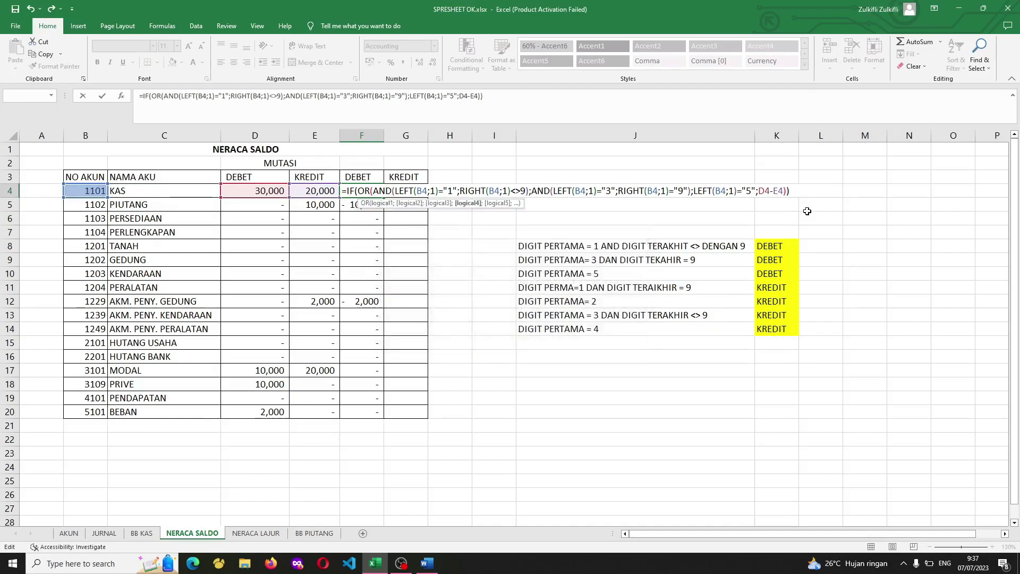
pyautogui.press('BackSpace')
pyautogui.press('BackSpace')
pyautogui.press('BackSpace')
pyautogui.press('BackSpace')
pyautogui.press('BackSpace')
pyautogui.press('BackSpace')
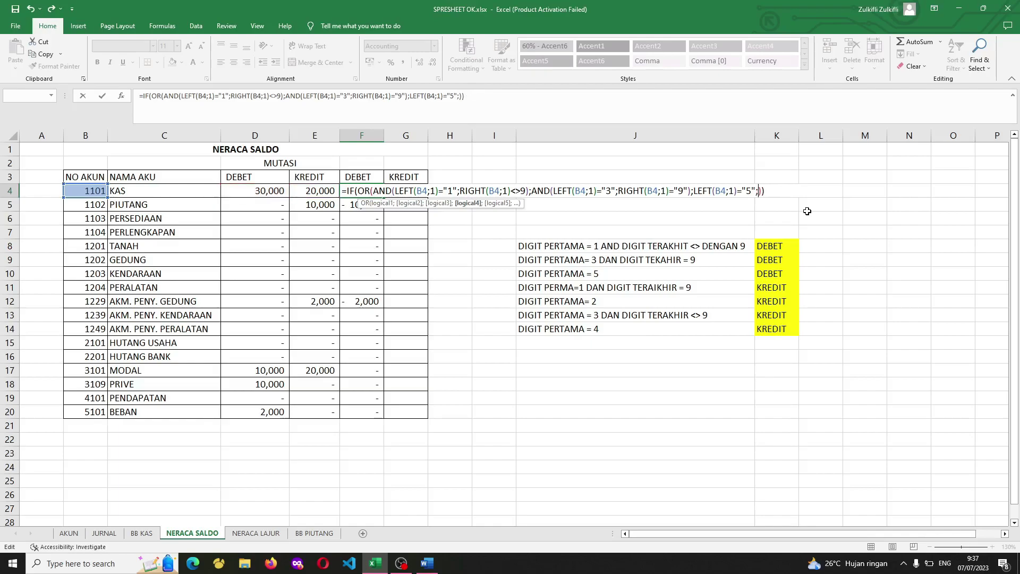
# Close the OR in F4 and complete the IF with D4-E4 as the true result and 0 as the false result.
pyautogui.press('Right')
pyautogui.write(';')
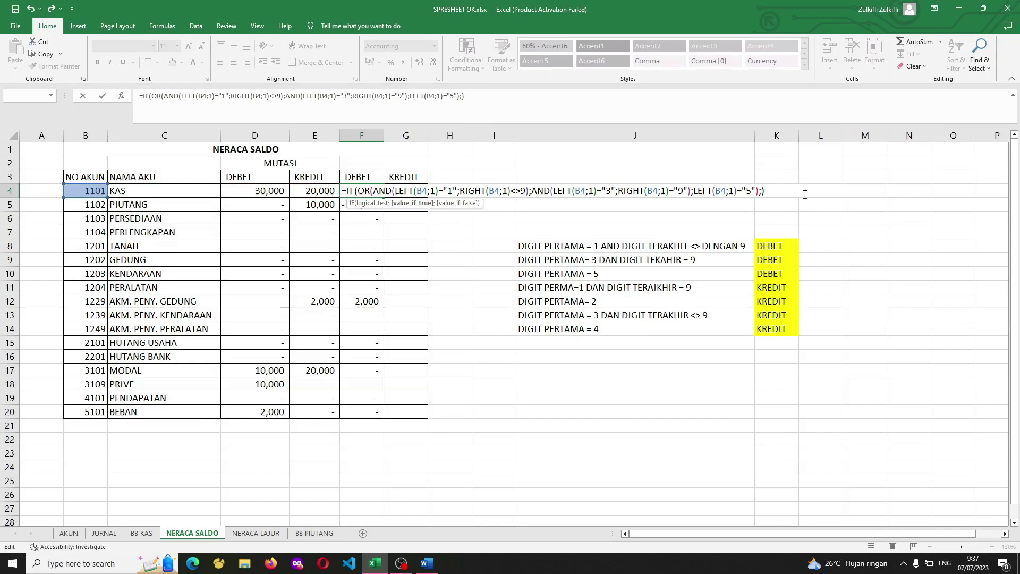
pyautogui.click(259, 189)
pyautogui.write('-')
pyautogui.click(311, 193)
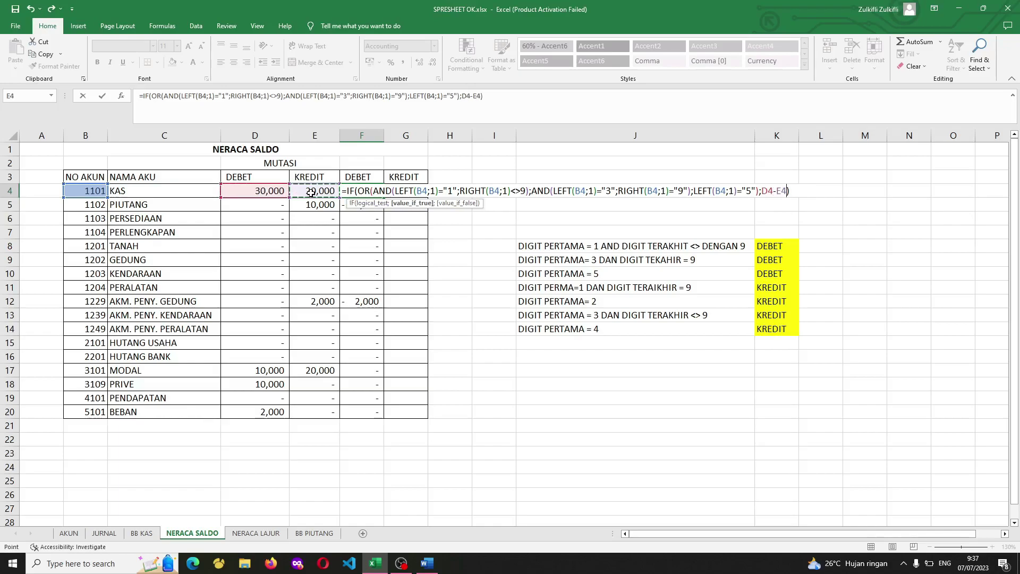
pyautogui.write(';0')
pyautogui.press('Return')
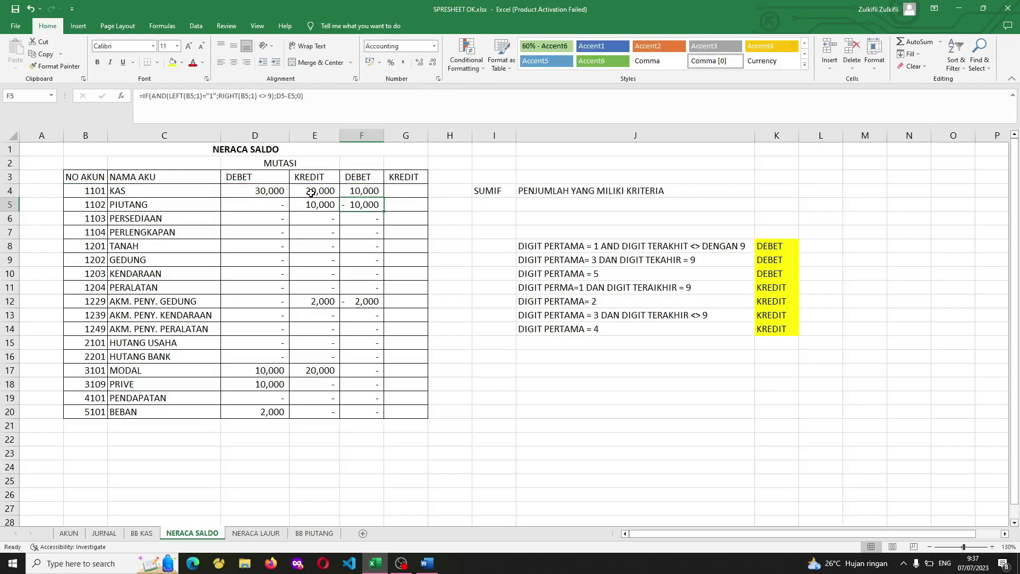
# Copy the F4 formula down the second DEBET column through F20.
pyautogui.click(367, 195)
pyautogui.hotkey('ctrl', 'c')
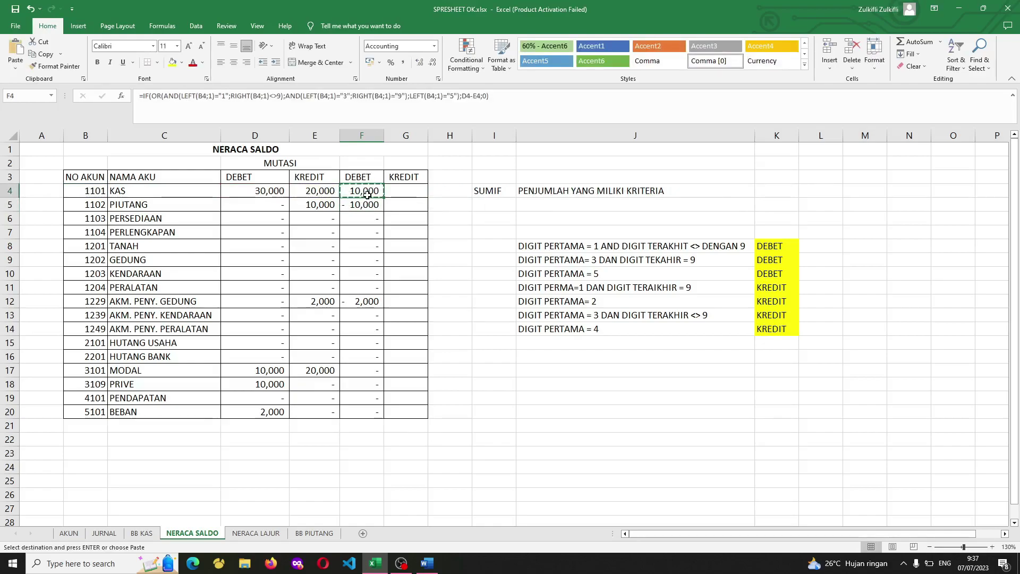
pyautogui.hotkey('ctrl', 'shift', 'Down')
pyautogui.press('Return')
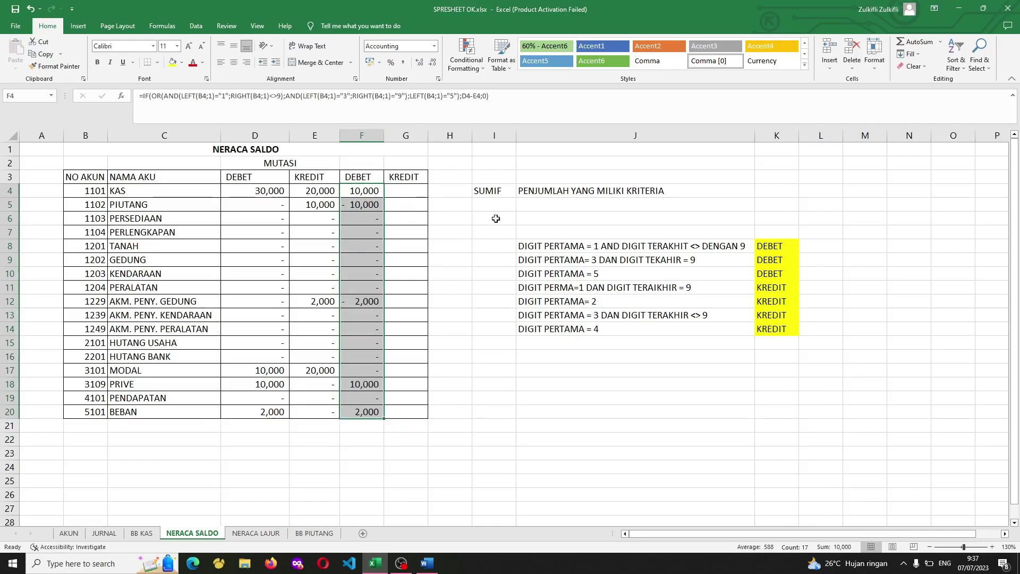
pyautogui.click(688, 255)
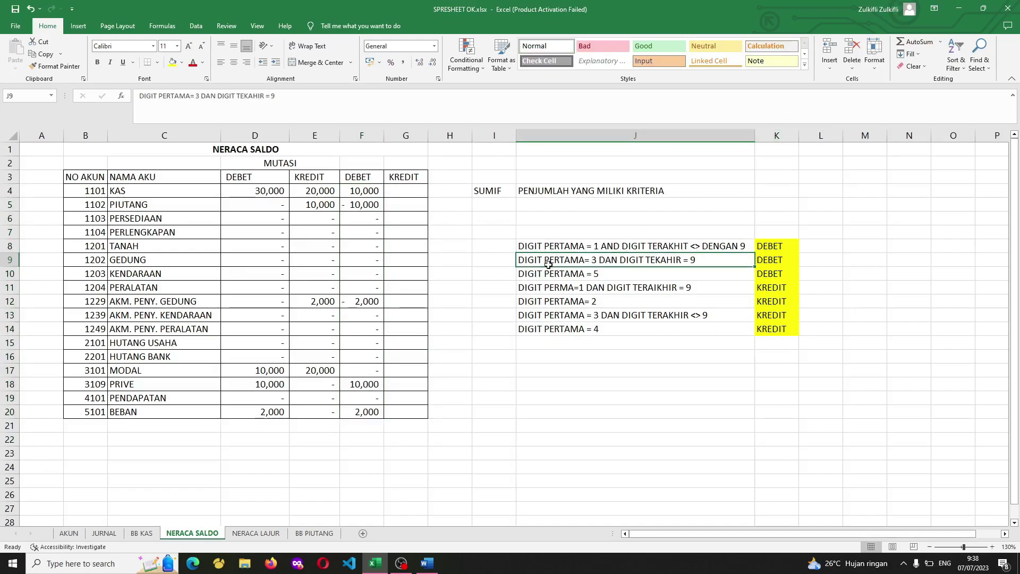
pyautogui.click(634, 248)
pyautogui.moveTo(634, 247); pyautogui.dragTo(635, 269)
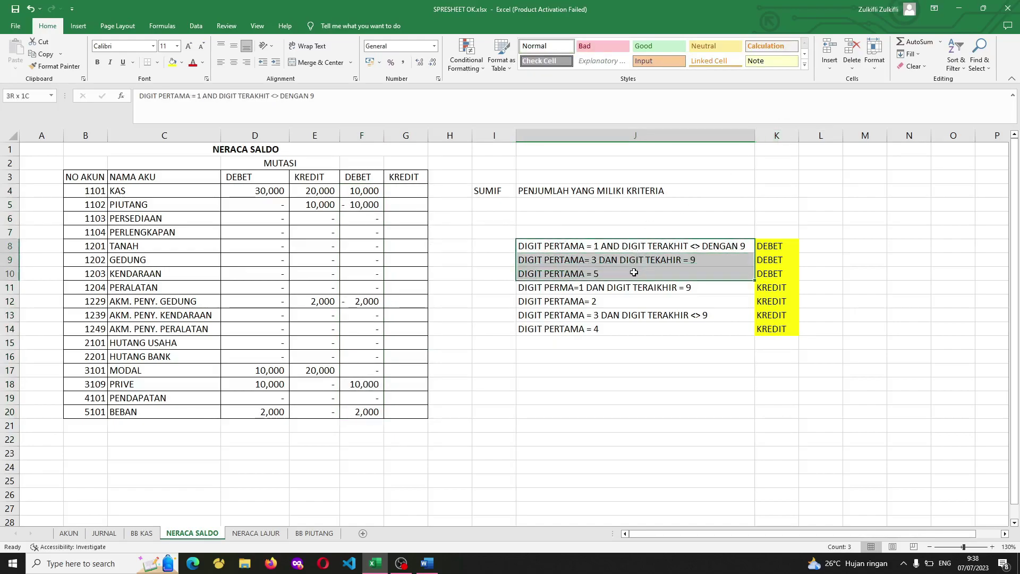
pyautogui.hotkey('ctrl', 'c')
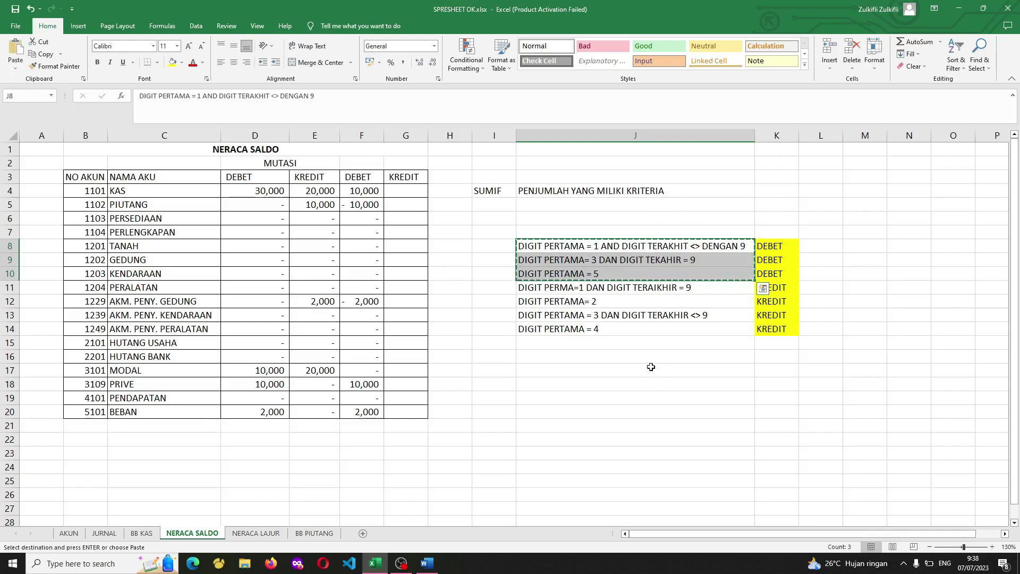
# Start a formula in J19 that joins J8 and J9 with the text " ATAU " between them.
pyautogui.click(621, 402)
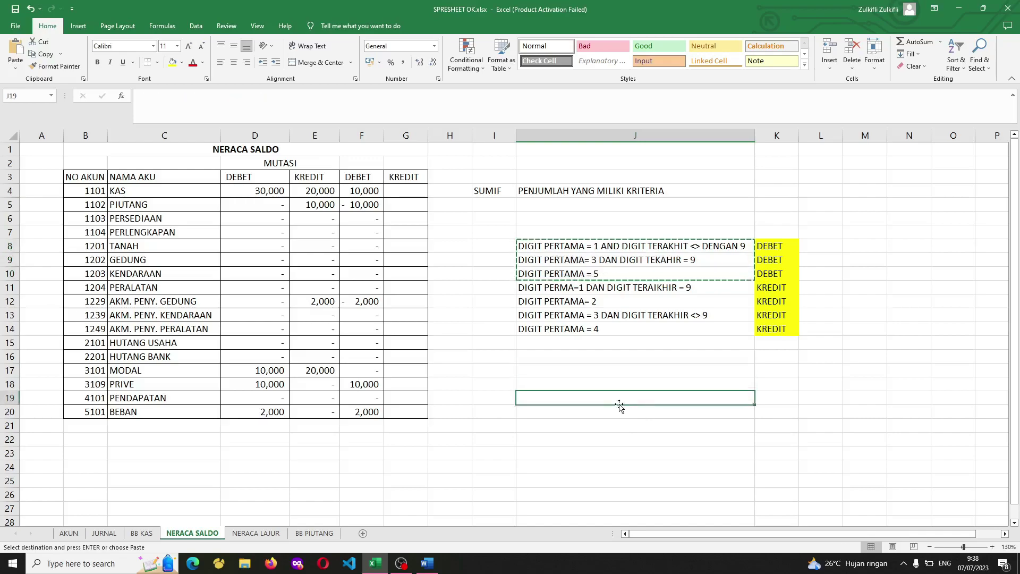
pyautogui.write('=')
pyautogui.press('Up')
pyautogui.press('Up')
pyautogui.press('Up')
pyautogui.press('Up')
pyautogui.press('Up')
pyautogui.press('Up')
pyautogui.press('Up')
pyautogui.press('Up')
pyautogui.press('Up')
pyautogui.press('Up')
pyautogui.press('Up')
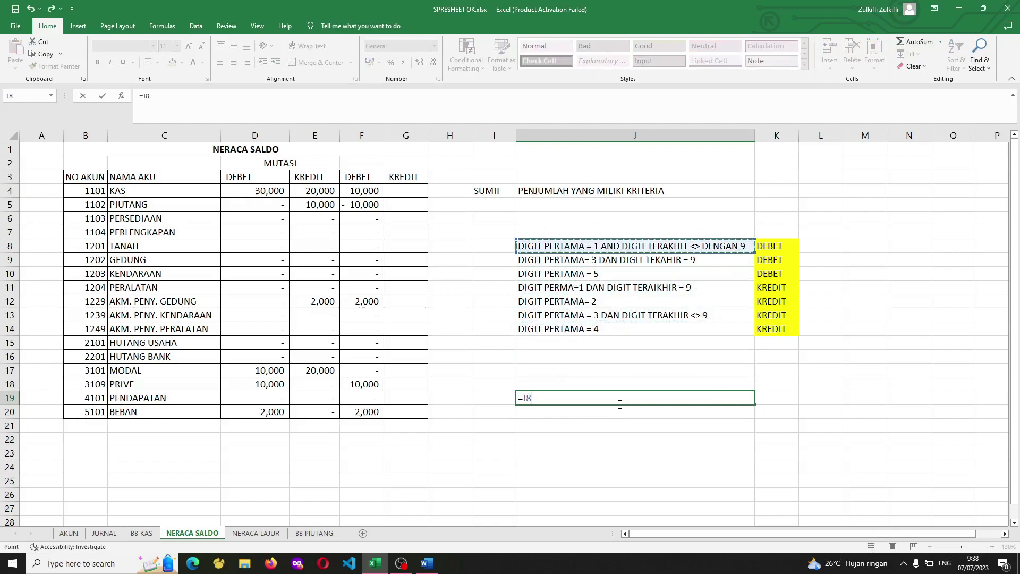
pyautogui.write('& "')
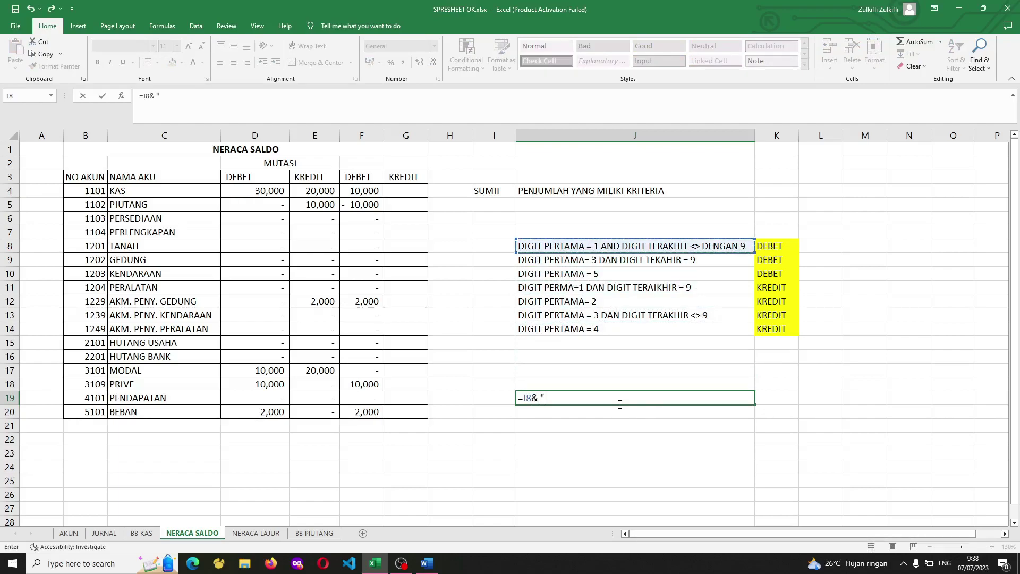
pyautogui.write(' ATAU')
pyautogui.write('&')
pyautogui.click(660, 259)
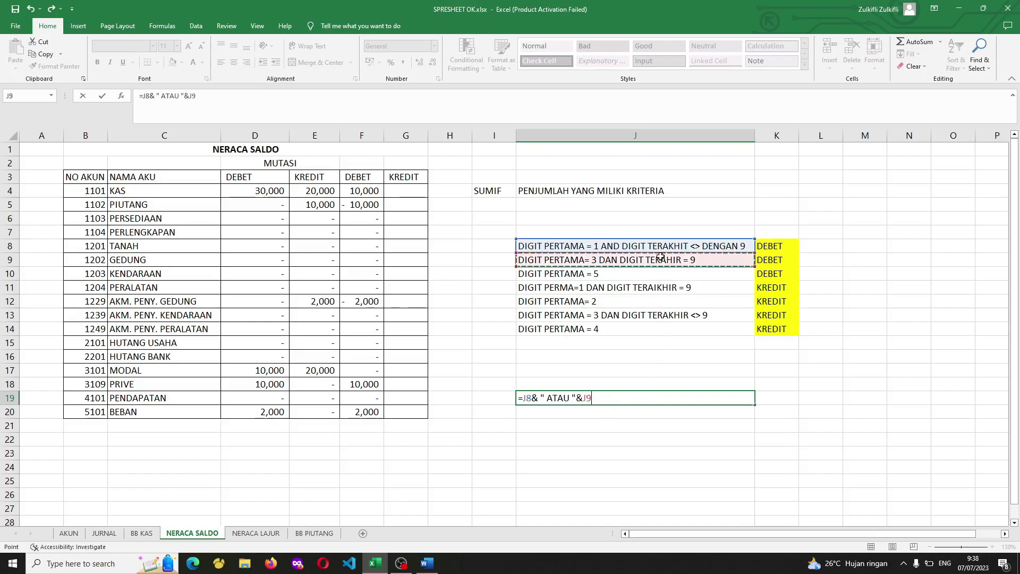
# Extend the J19 formula with another " ATAU " followed by J10, and view the full combined sentence.
pyautogui.write('& "  ATAU "')
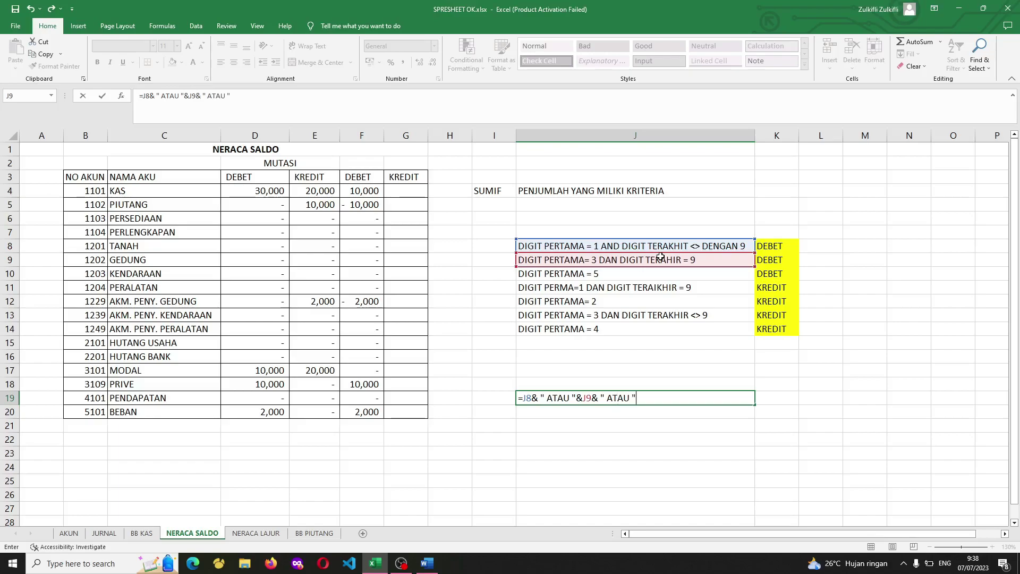
pyautogui.write('&')
pyautogui.click(554, 273)
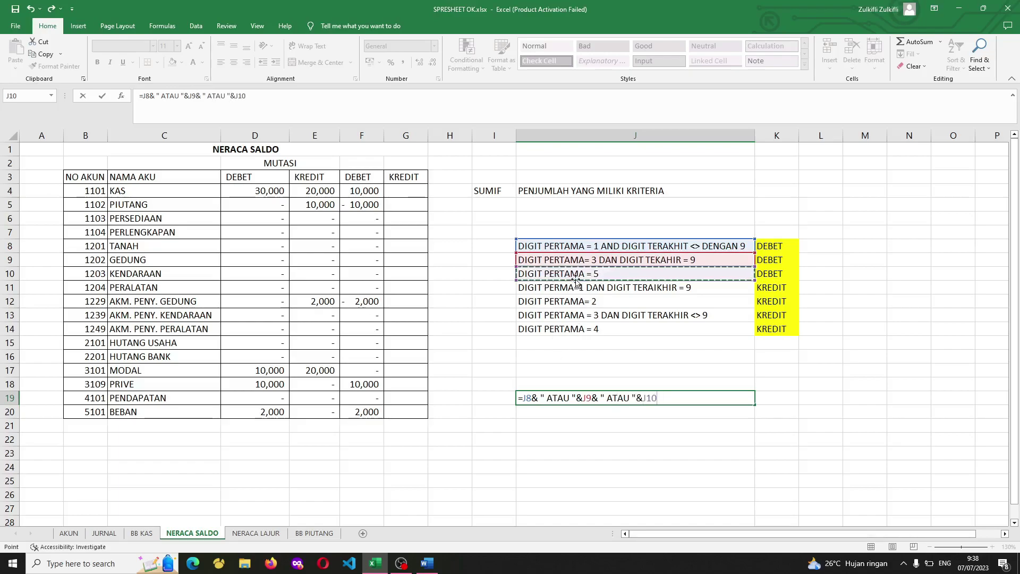
pyautogui.press('Return')
pyautogui.press('Right')
pyautogui.press('Right')
pyautogui.press('Right')
pyautogui.press('Right')
pyautogui.press('Right')
pyautogui.press('Right')
pyautogui.press('Right')
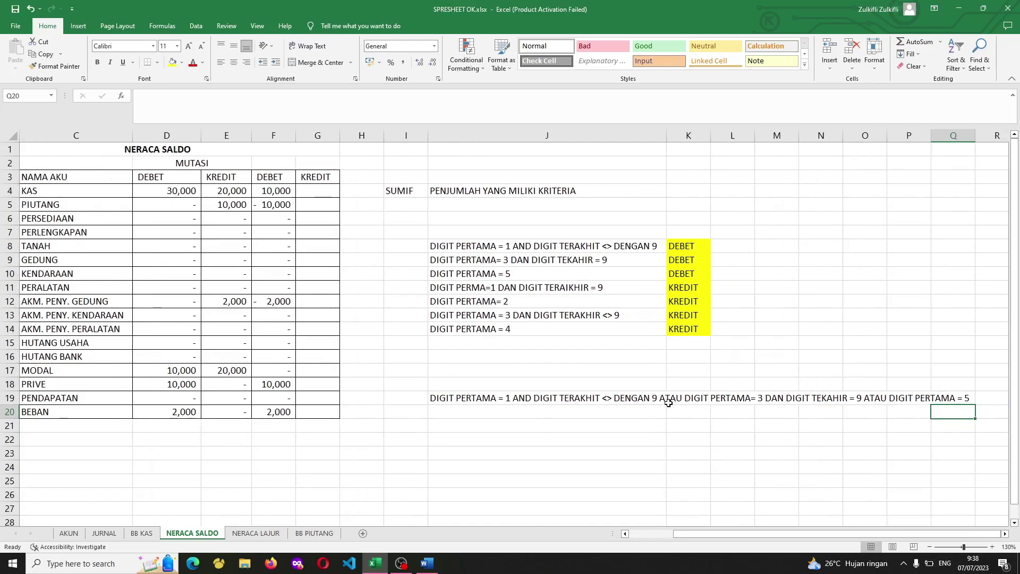
# Enclose the J8 part of the J19 formula in brackets by adding "("& before J8 and ) before the first ATAU.
pyautogui.doubleClick(473, 397)
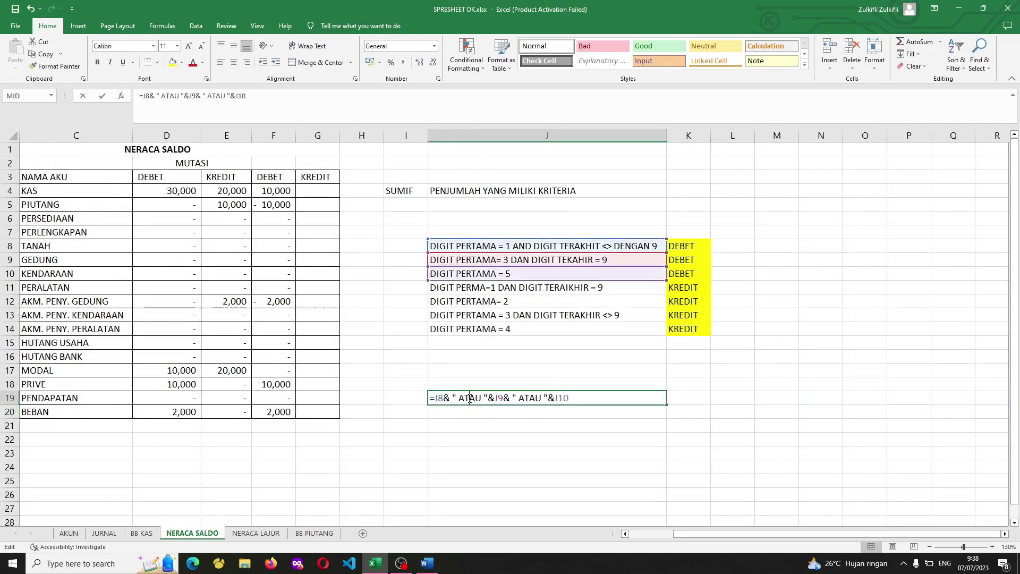
pyautogui.press('Left')
pyautogui.press('Left')
pyautogui.press('Left')
pyautogui.press('Left')
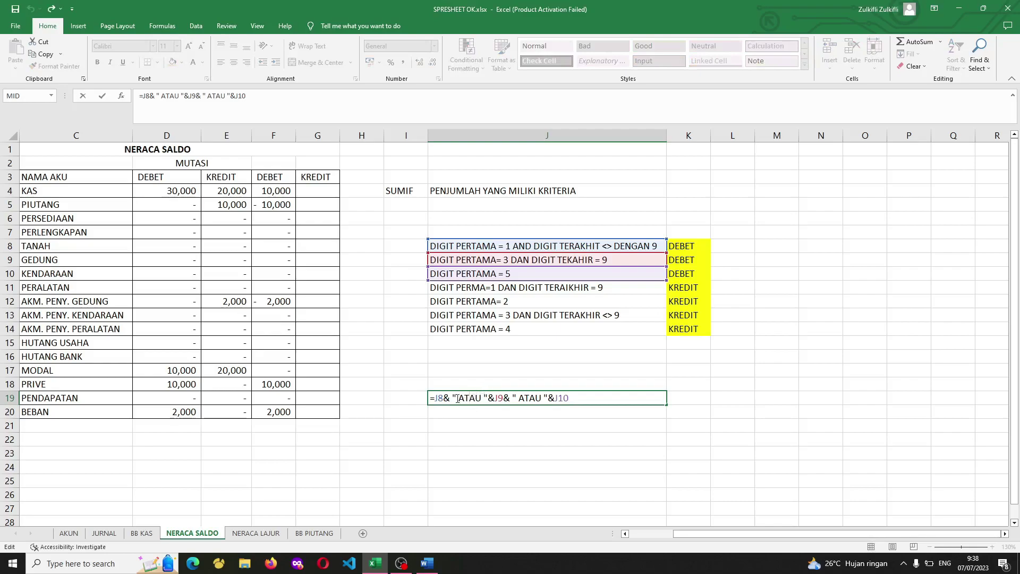
pyautogui.write(')')
pyautogui.press('Left')
pyautogui.write('"')
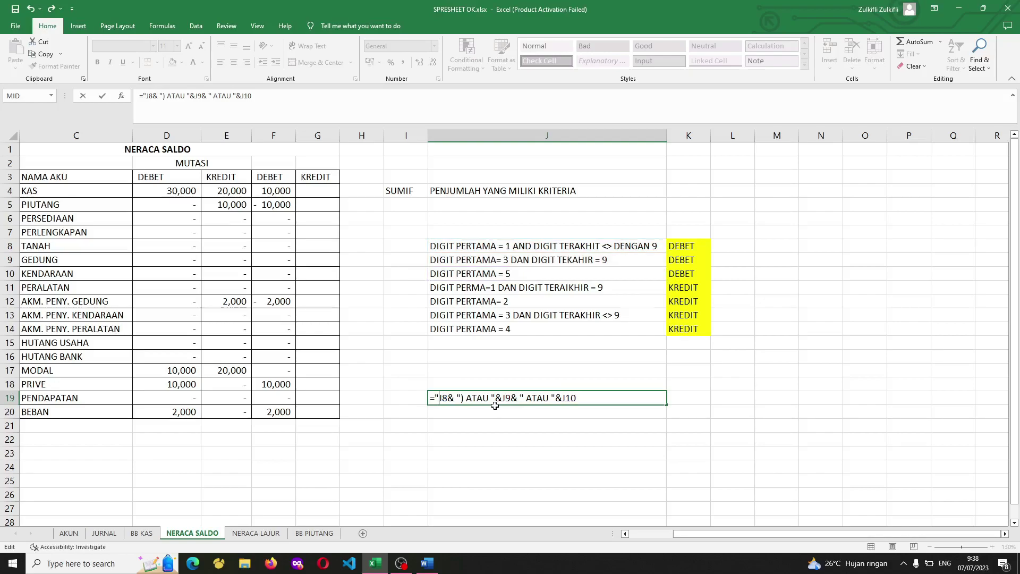
pyautogui.write('("')
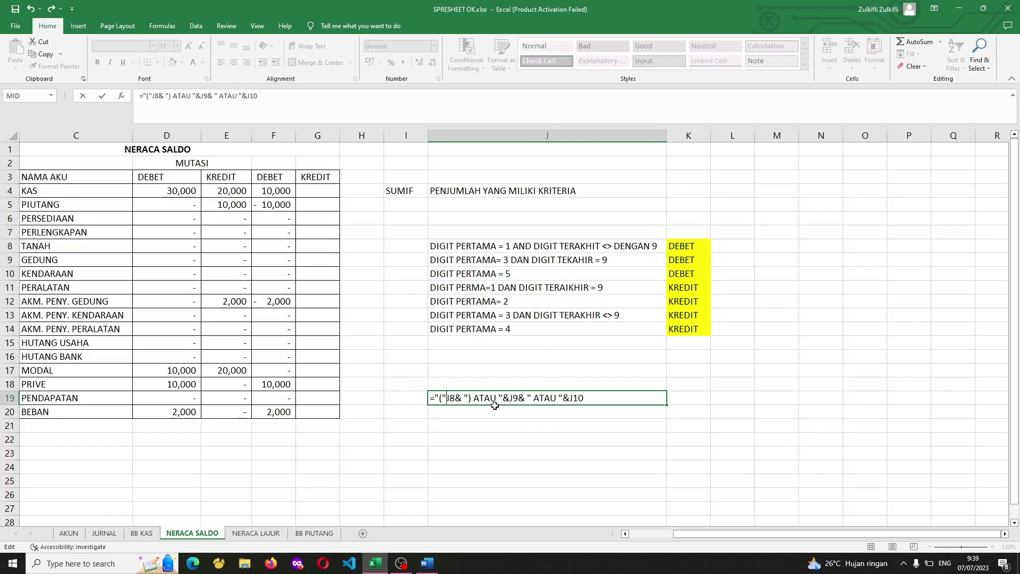
pyautogui.write('&')
pyautogui.press('Return')
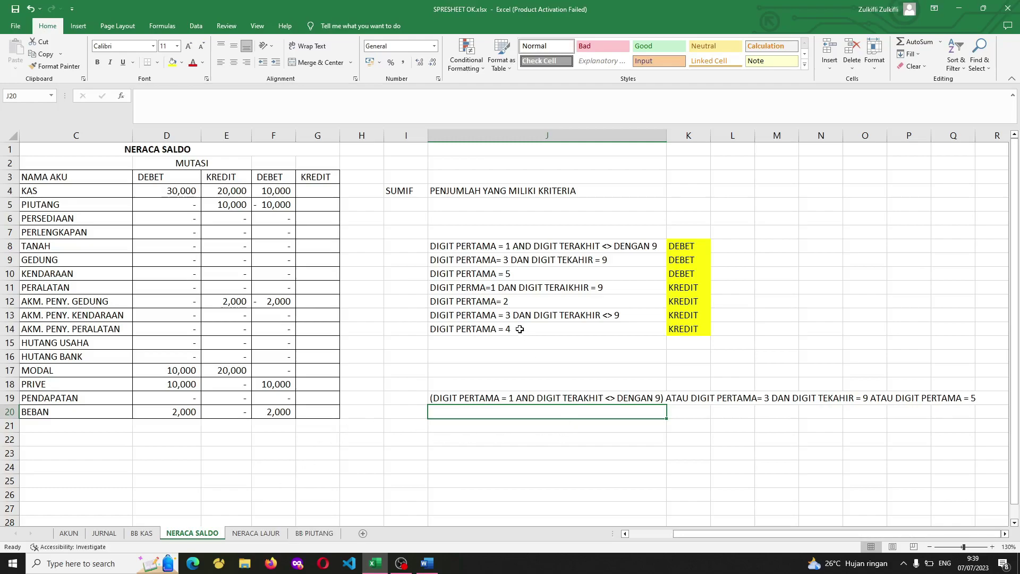
# Clear all formulas in the second DEBET column, F4:F20.
pyautogui.click(489, 292)
pyautogui.click(285, 195)
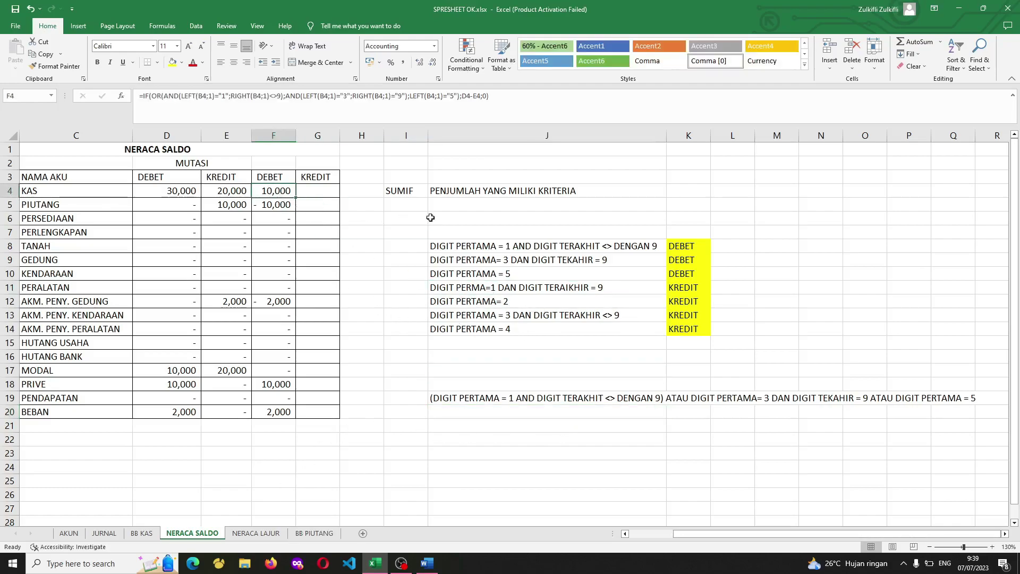
pyautogui.hotkey('ctrl', 'shift', 'Down')
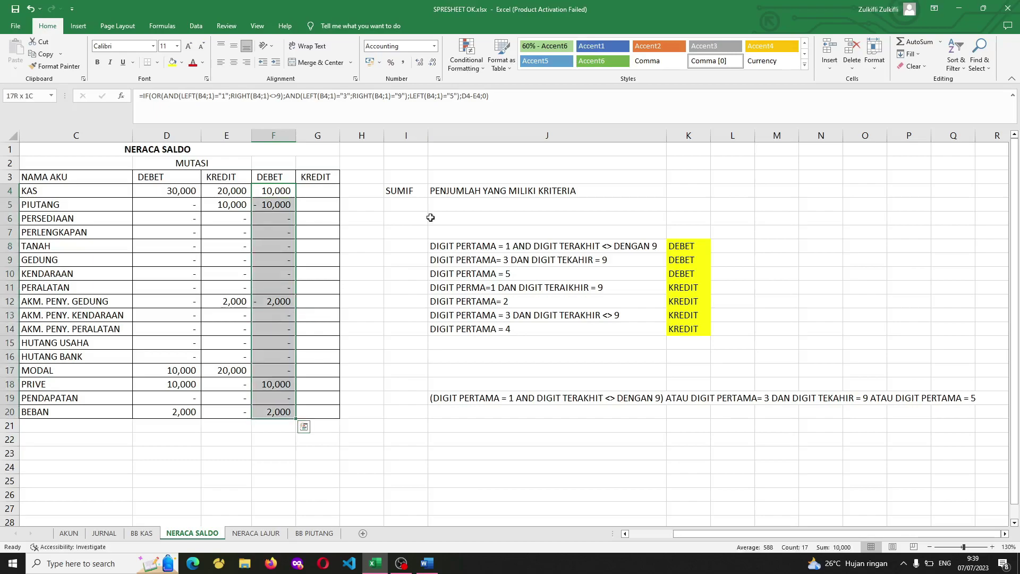
pyautogui.hotkey('ctrl', 'shift', 'Up')
pyautogui.hotkey('ctrl', 'shift', 'Down')
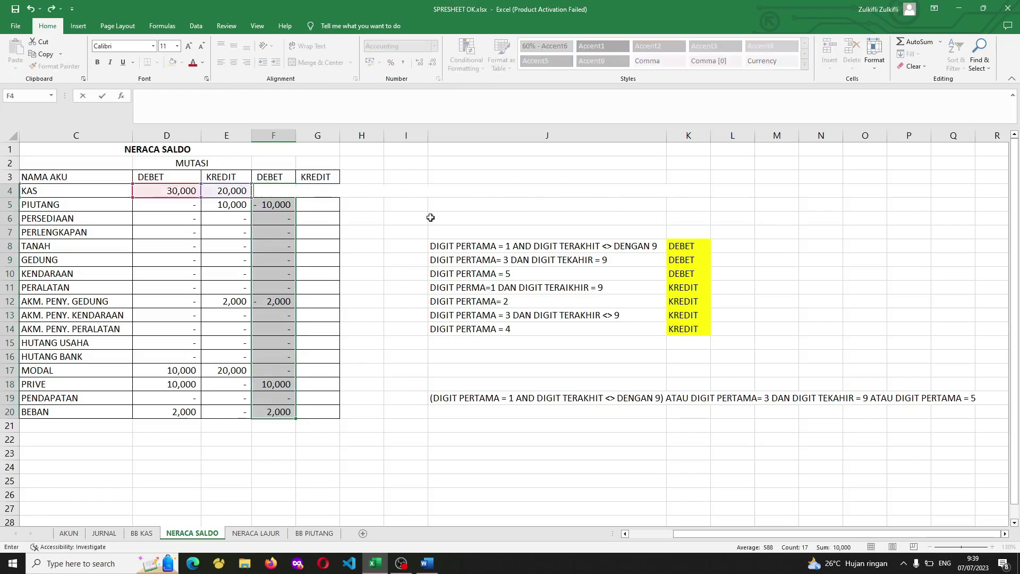
pyautogui.press('Delete')
pyautogui.hotkey('ctrl', 'shift', 'Up')
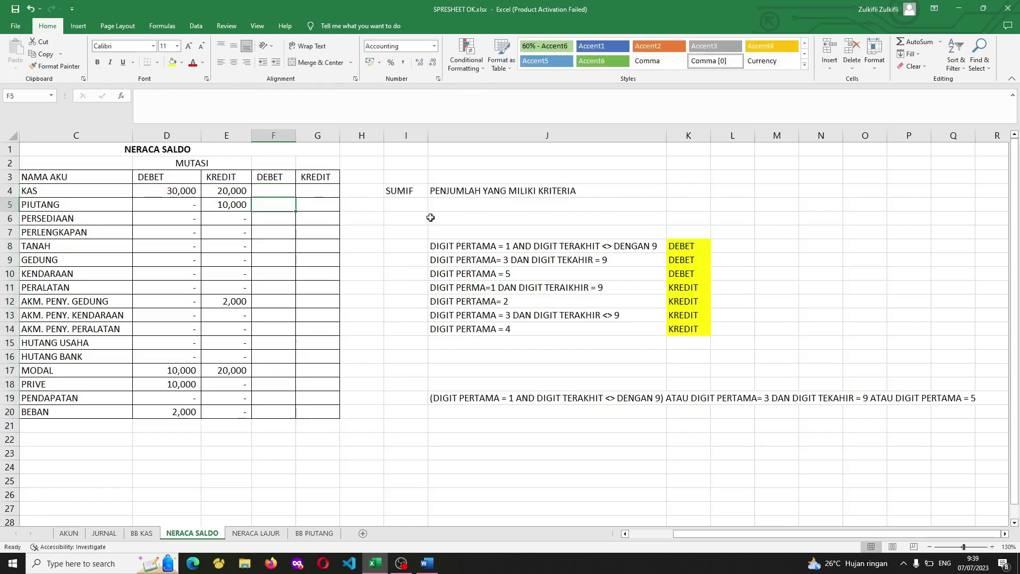
# Start a new IF formula in F4 that tests whether LEFT(B4;1) equals 1.
pyautogui.write('=IF(')
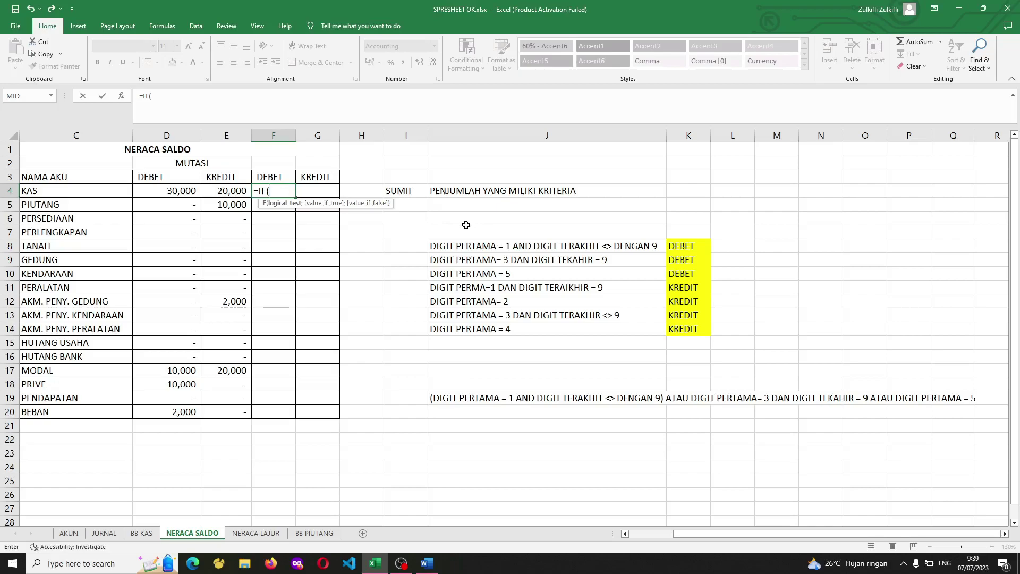
pyautogui.write('L')
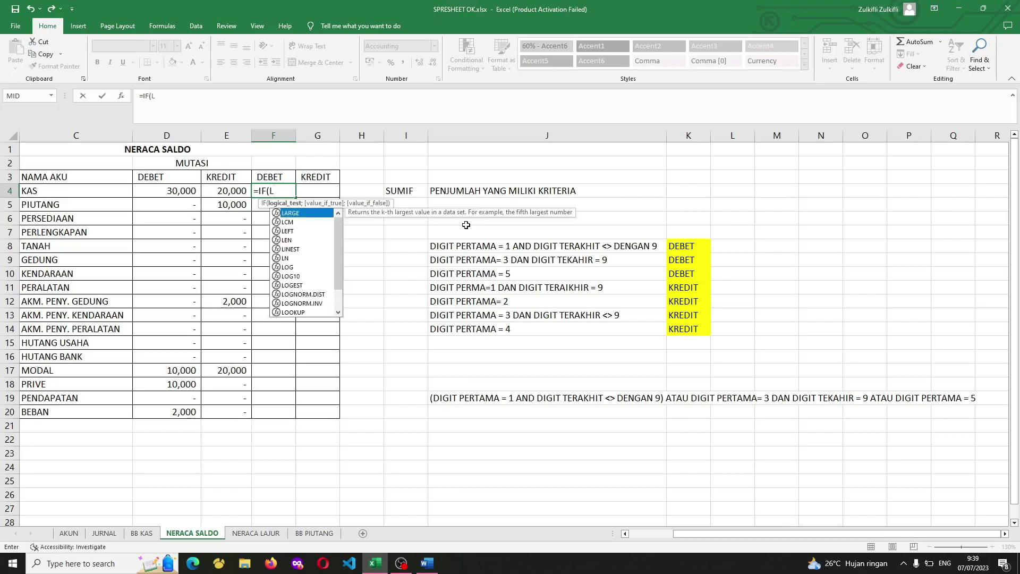
pyautogui.write('EFT(')
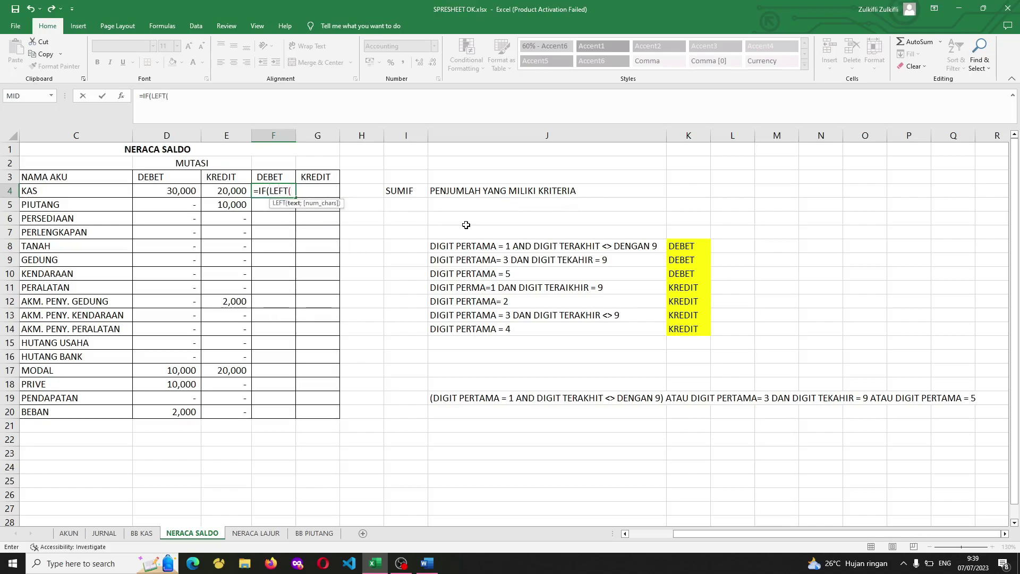
pyautogui.write('B4;1)=')
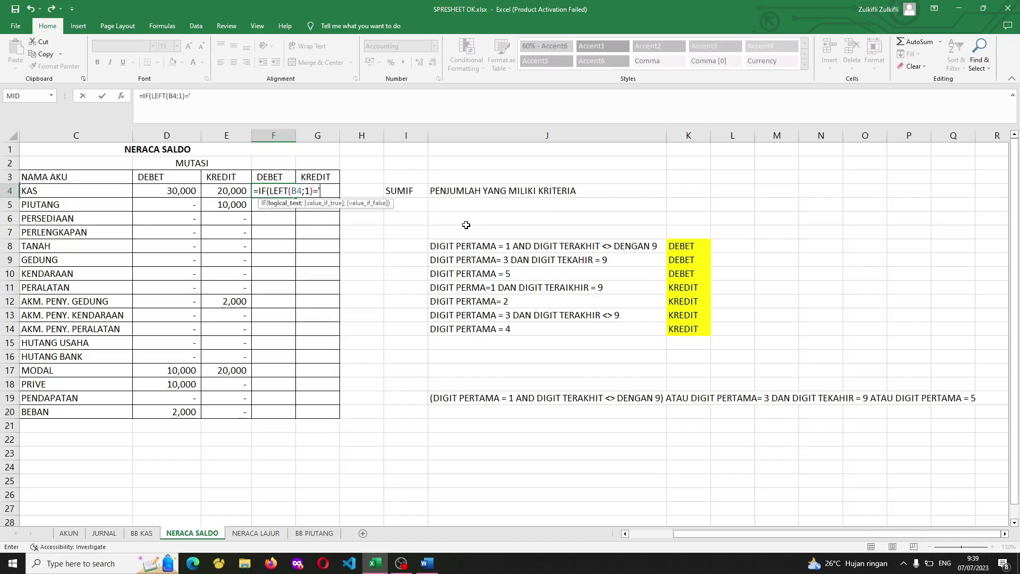
pyautogui.write('\'1"')
# Insert AND( before LEFT in the F4 formula and correct the comparison value to "1" followed by a semicolon.
pyautogui.click(270, 191)
pyautogui.write('AND(')
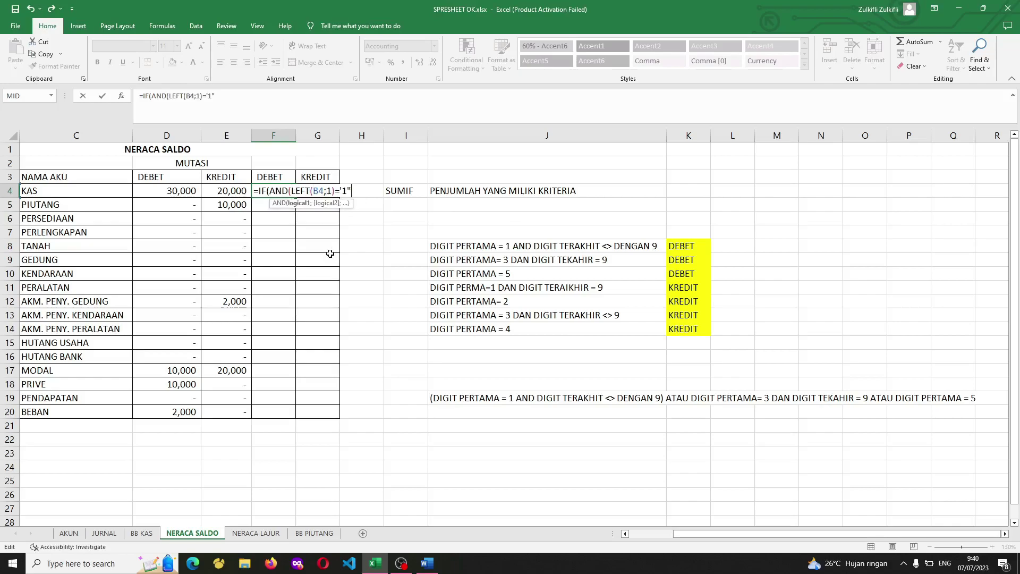
pyautogui.press('BackSpace')
pyautogui.press('BackSpace')
pyautogui.press('BackSpace')
pyautogui.write('"1";')
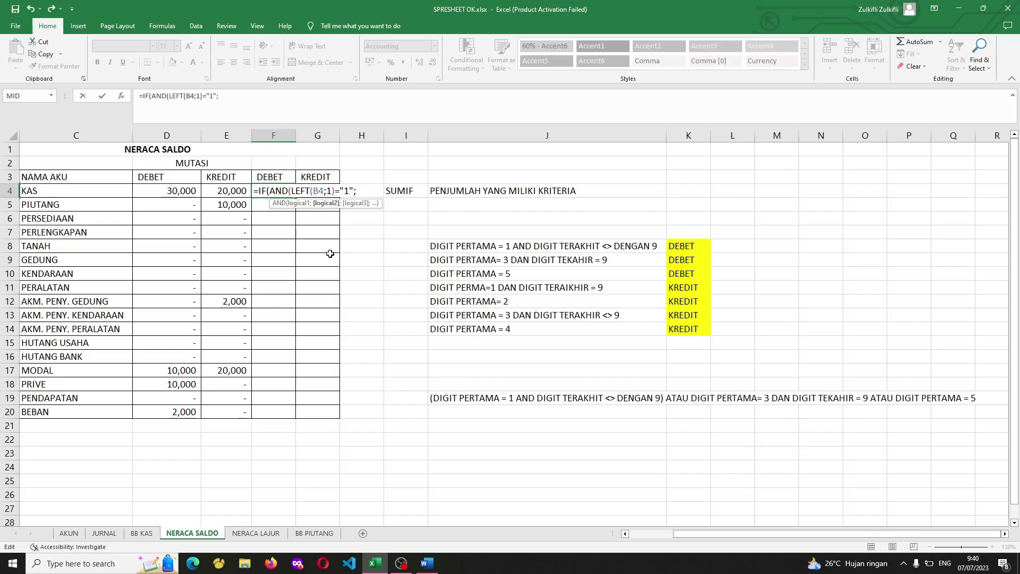
# Add RIGHT(B4;1)<>"9" as the second AND condition in the F4 formula and close the AND bracket.
pyautogui.write('RIGHT')
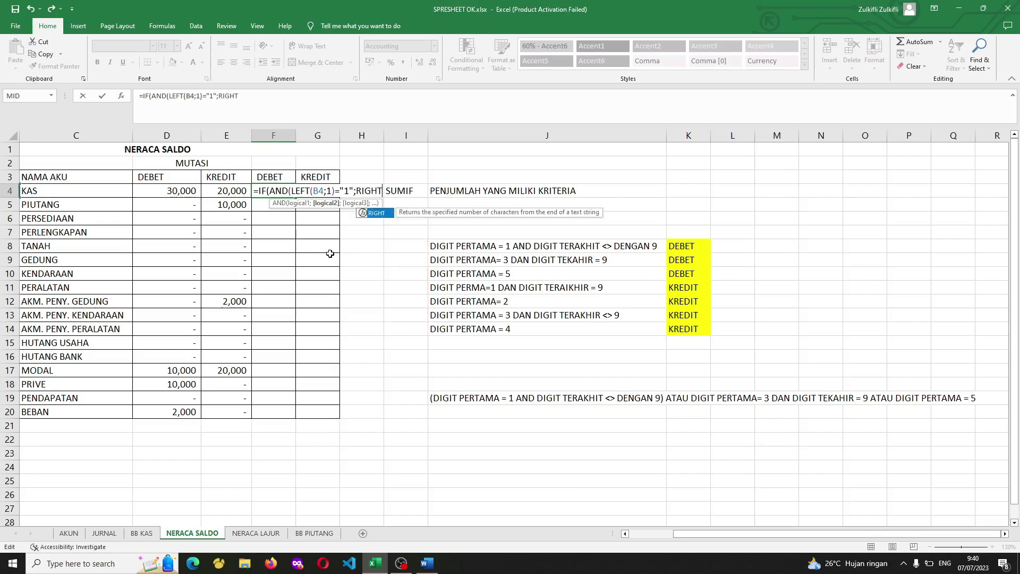
pyautogui.write('(')
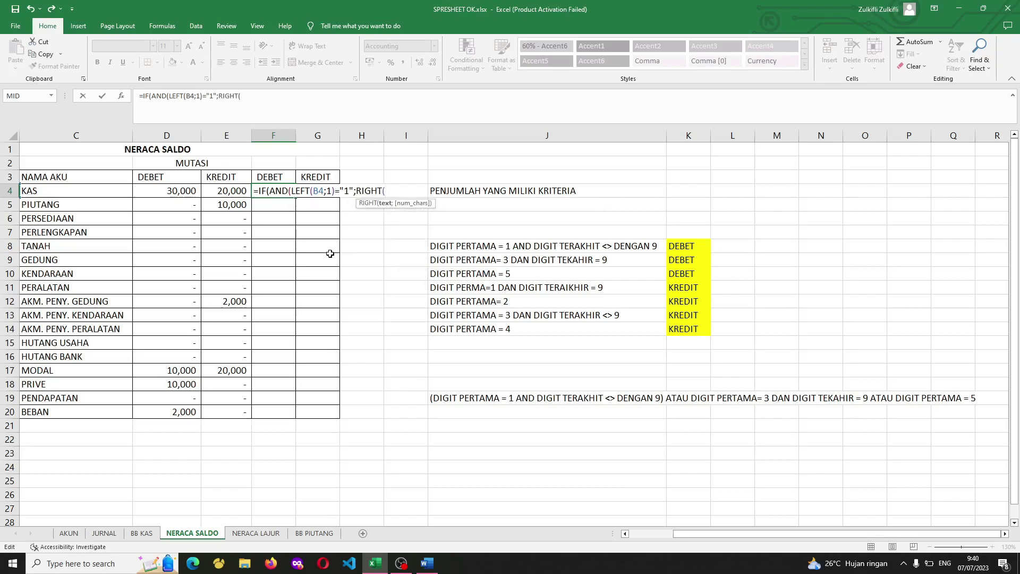
pyautogui.write('B4')
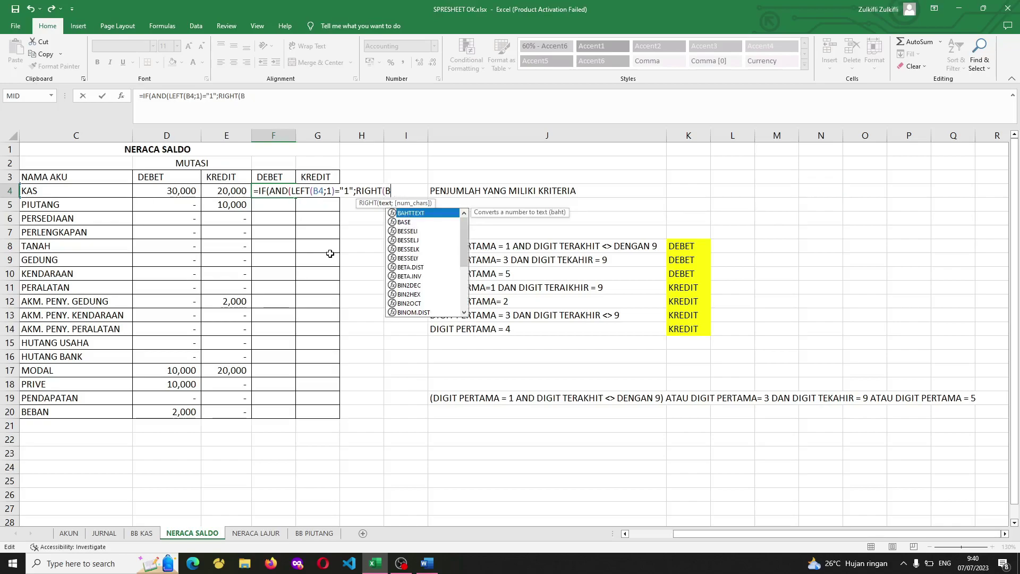
pyautogui.write(';1')
pyautogui.press('BackSpace')
pyautogui.write(')<>')
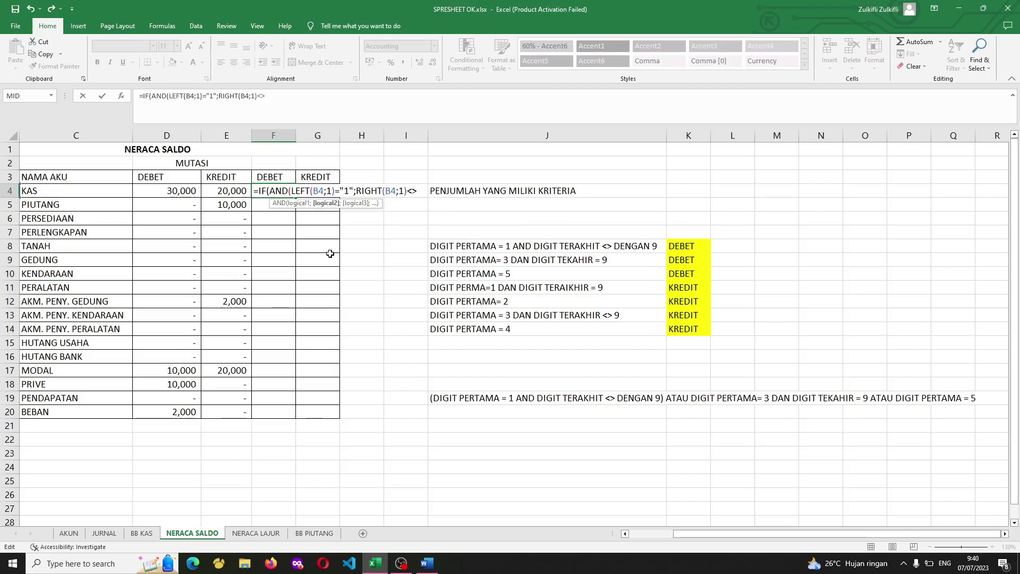
pyautogui.write('"9"')
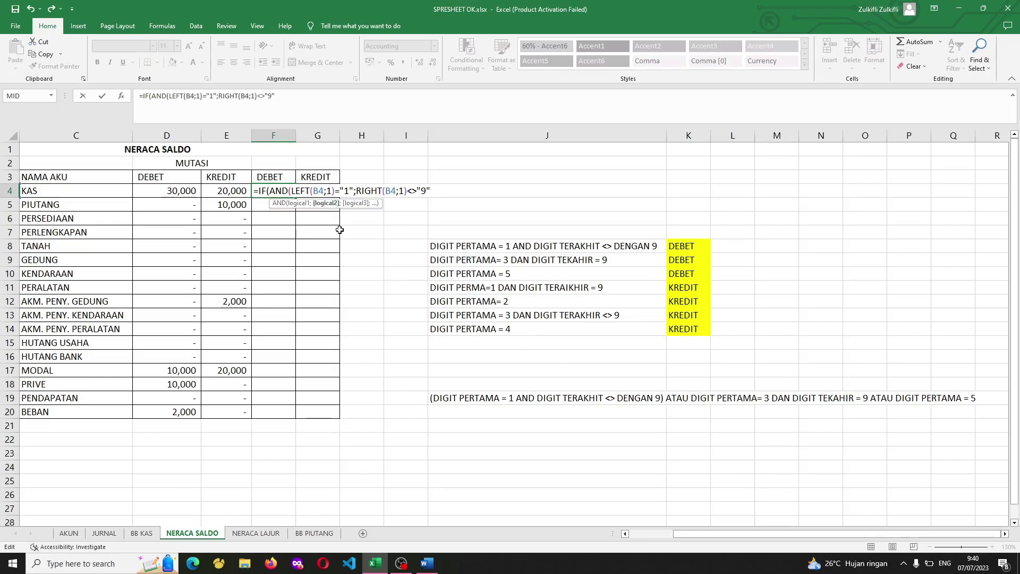
pyautogui.write(')')
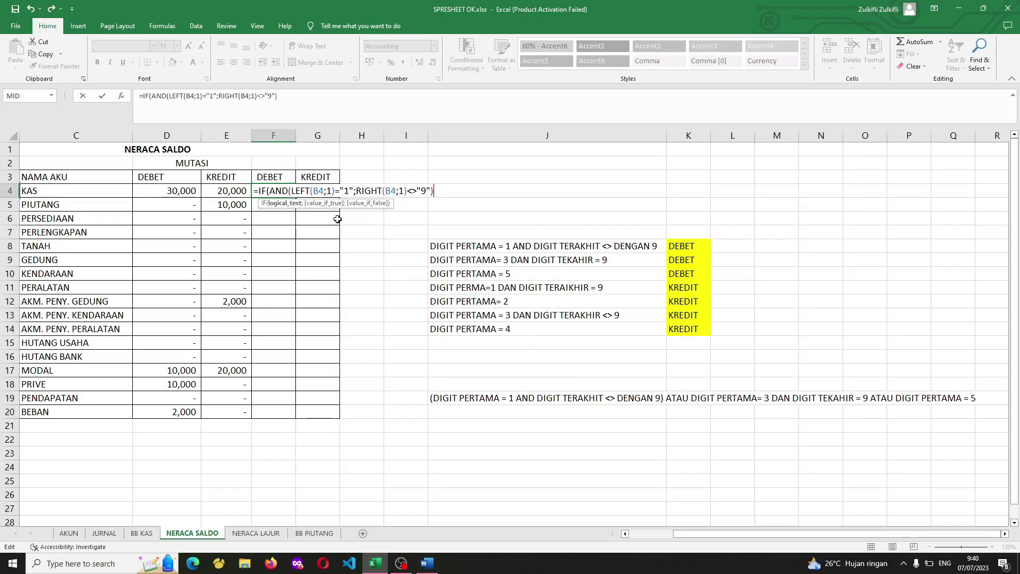
# Insert OR( before AND in the F4 formula and add a semicolon after the AND group's closing bracket.
pyautogui.press('Left')
pyautogui.press('Left')
pyautogui.press('Left')
pyautogui.press('Left')
pyautogui.press('Left')
pyautogui.press('Left')
pyautogui.press('Left')
pyautogui.press('Left')
pyautogui.press('Left')
pyautogui.press('Left')
pyautogui.press('Left')
pyautogui.press('Left')
pyautogui.press('Left')
pyautogui.press('Left')
pyautogui.press('Left')
pyautogui.press('Left')
pyautogui.press('Left')
pyautogui.press('Left')
pyautogui.press('Left')
pyautogui.press('Left')
pyautogui.press('Left')
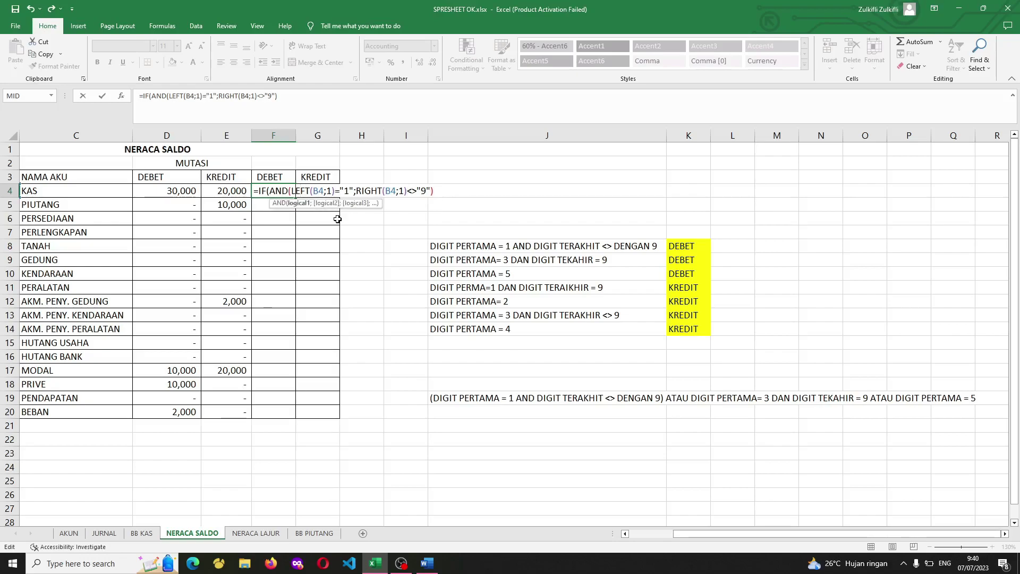
pyautogui.write('OR(')
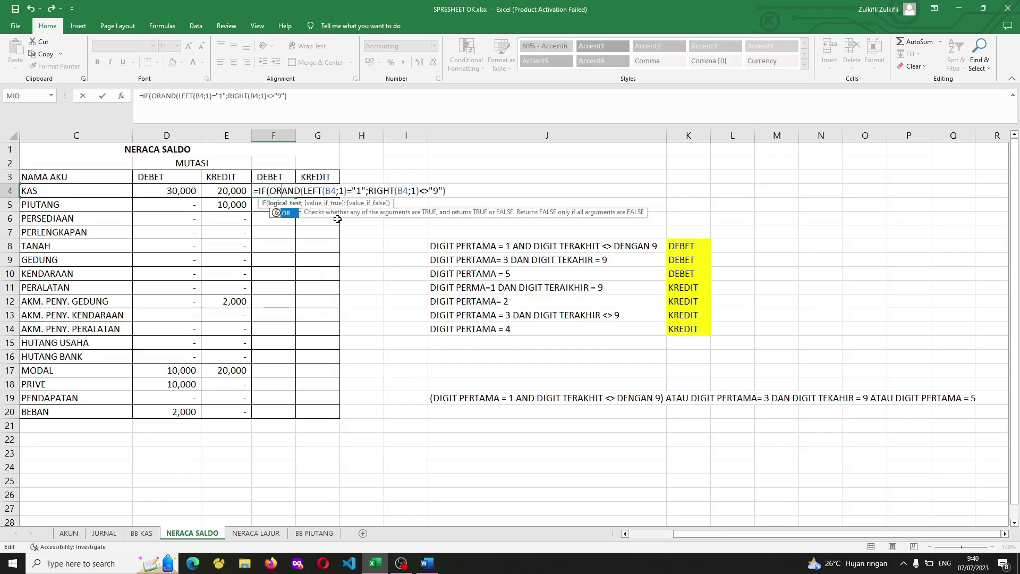
pyautogui.press('Right')
pyautogui.press('Right')
pyautogui.press('Right')
pyautogui.press('Right')
pyautogui.press('Right')
pyautogui.press('Right')
pyautogui.press('Right')
pyautogui.press('Right')
pyautogui.press('Right')
pyautogui.press('Right')
pyautogui.press('Right')
pyautogui.press('Right')
pyautogui.press('Right')
pyautogui.press('Right')
pyautogui.press('Right')
pyautogui.press('Right')
pyautogui.press('Right')
pyautogui.press('Right')
pyautogui.press('Right')
pyautogui.press('Right')
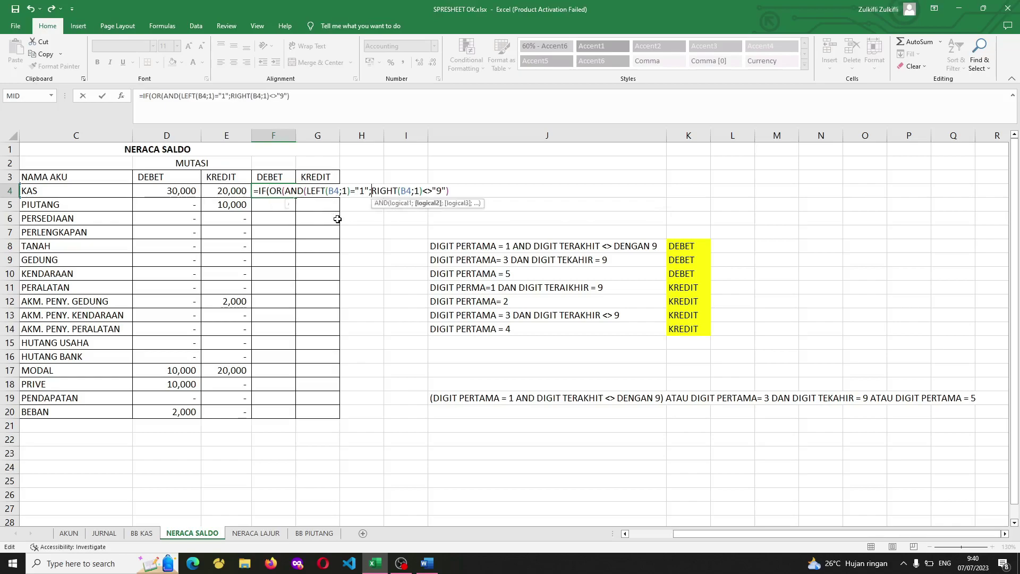
pyautogui.write(';')
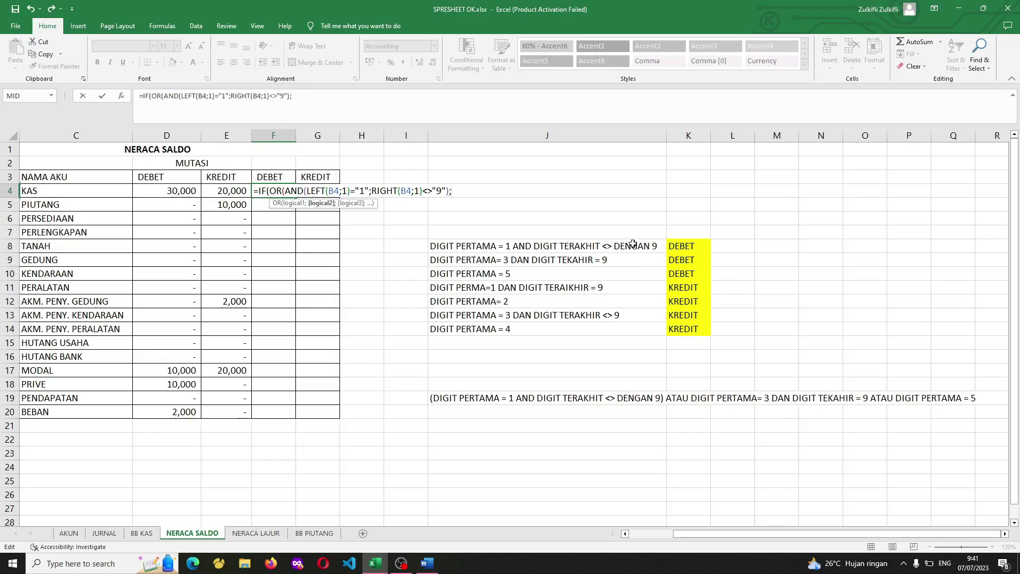
# Add AND(LEFT(B4;1)="3";RIGHT(B4;1)="9") as the second OR condition in the F4 formula.
pyautogui.write('AND')
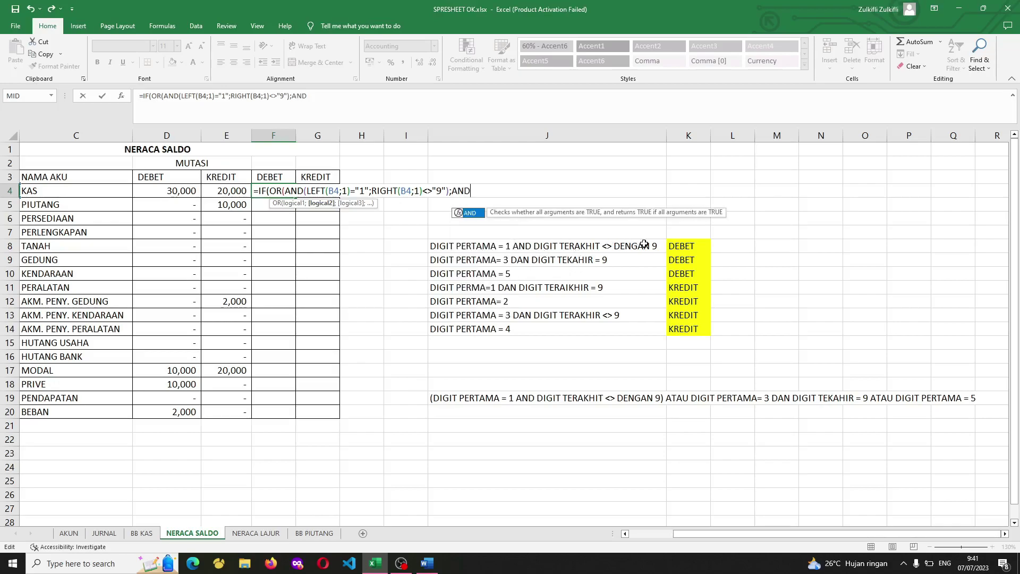
pyautogui.write('(LEFT(')
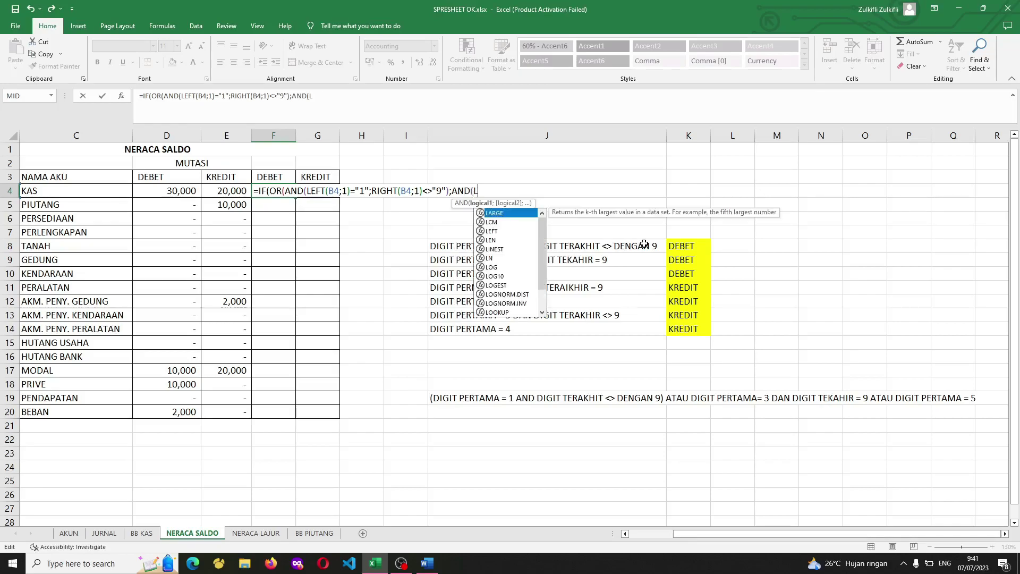
pyautogui.write('B4')
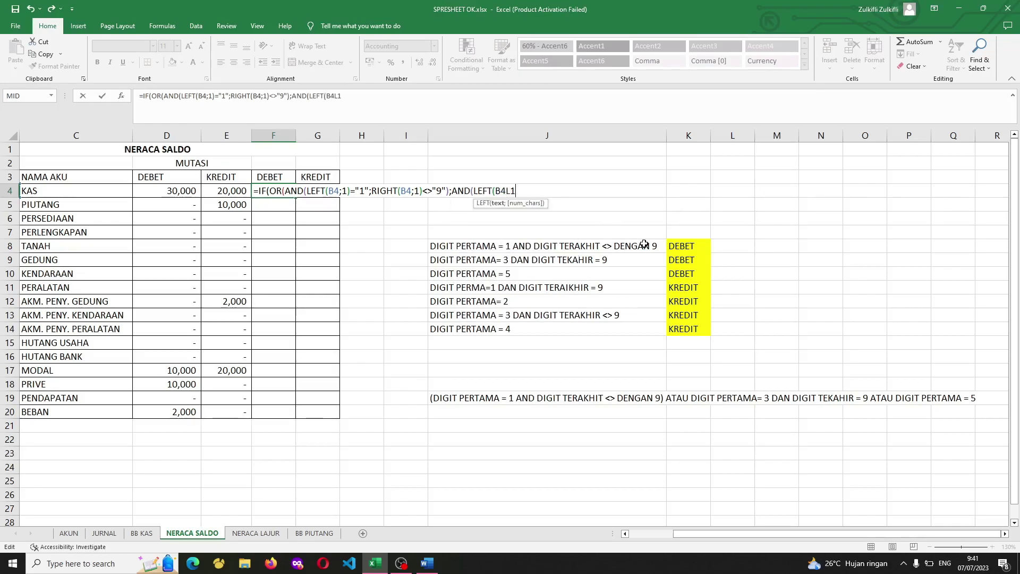
pyautogui.write(';1)="3"')
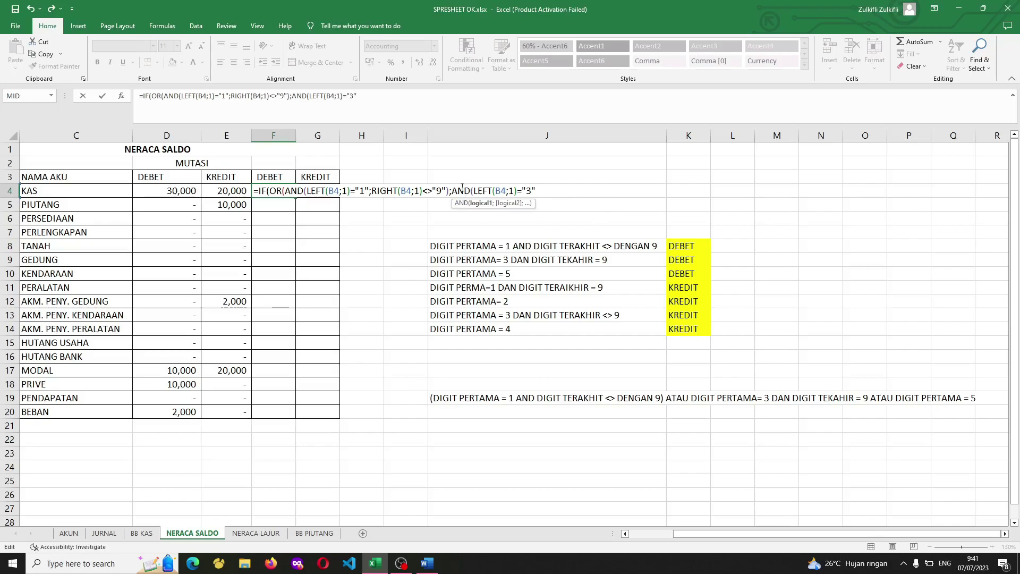
pyautogui.write(';')
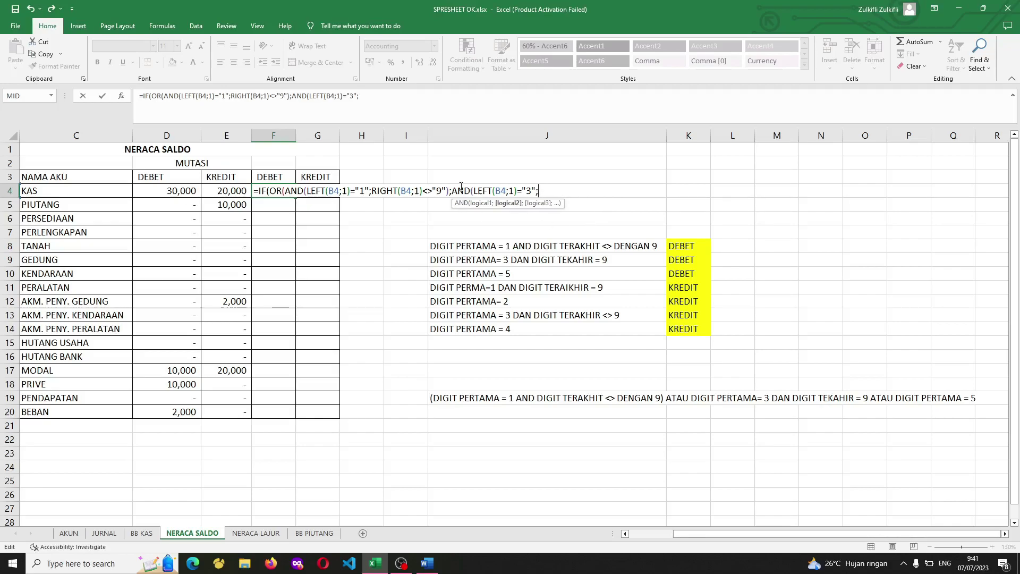
pyautogui.write("'R")
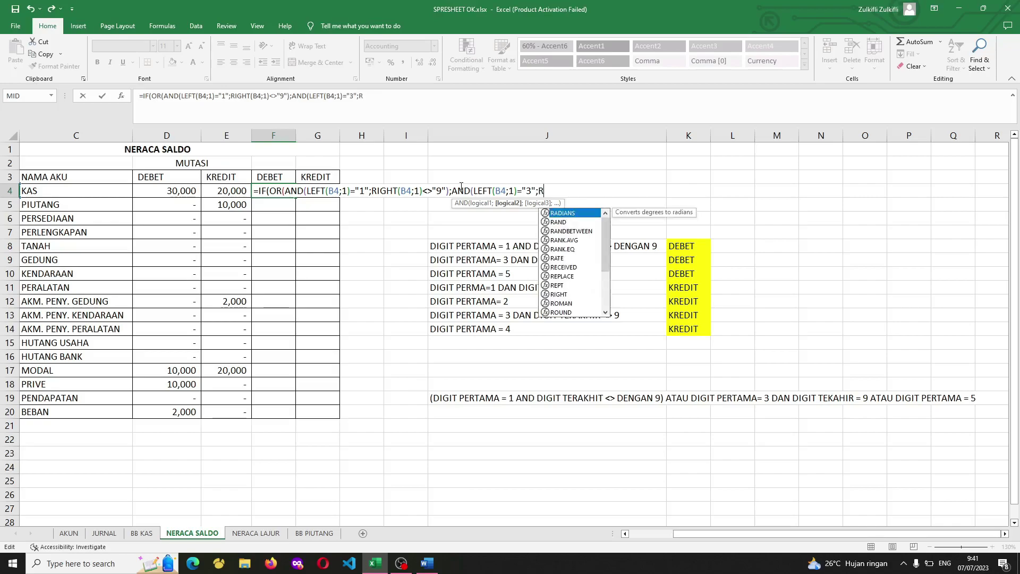
pyautogui.write('IGHT*')
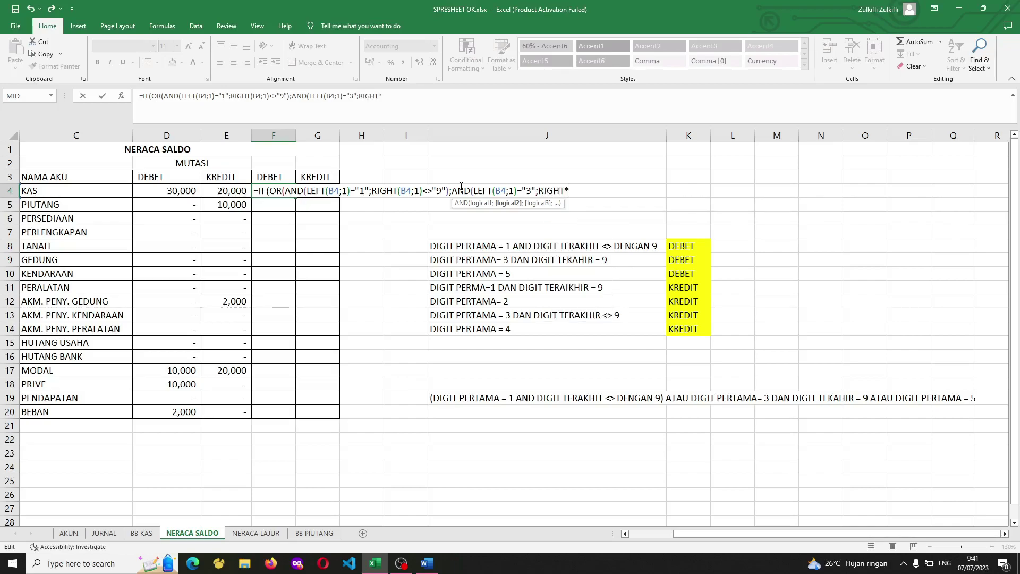
pyautogui.press('BackSpace')
pyautogui.write('(B')
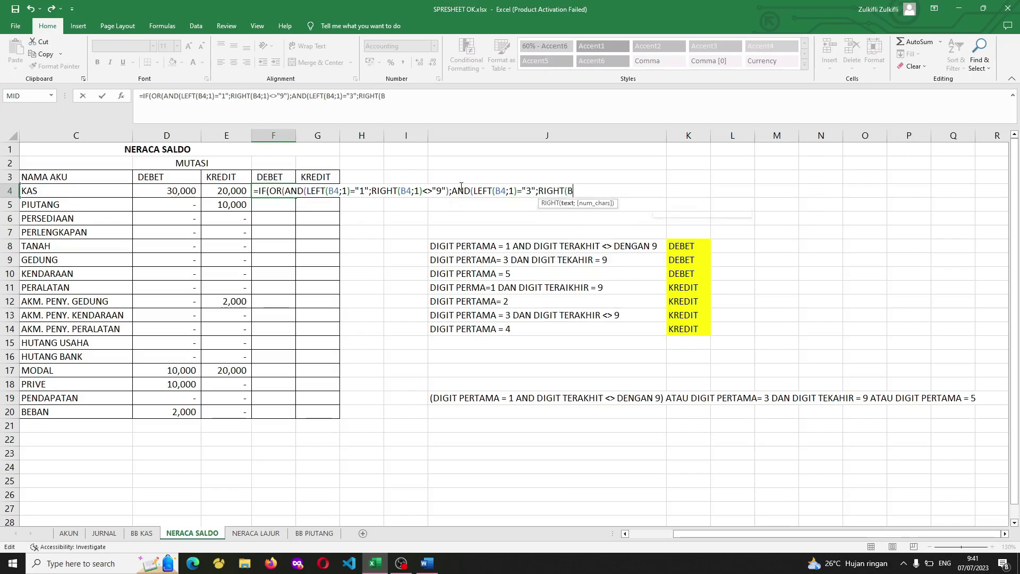
pyautogui.write('4;1')
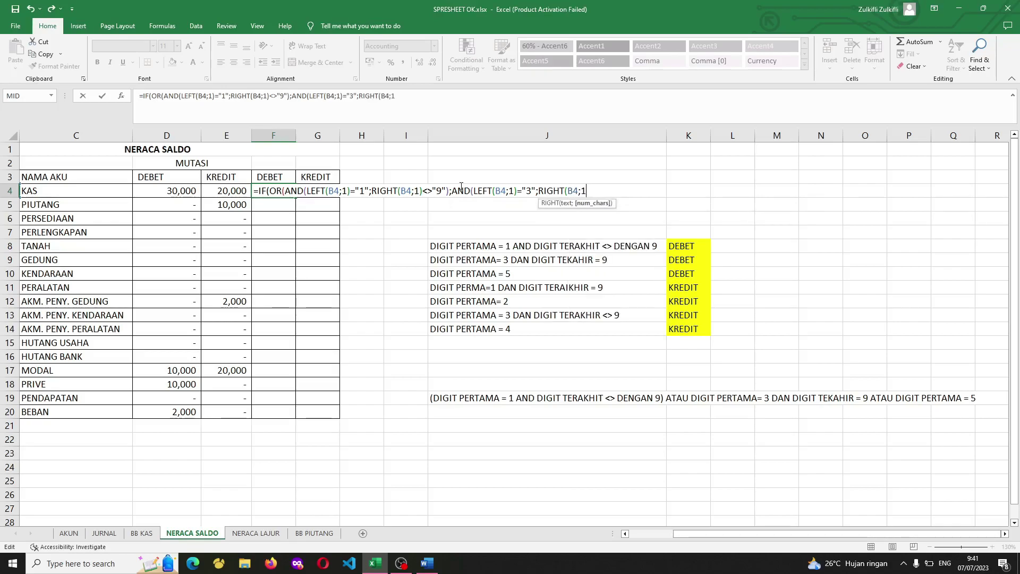
pyautogui.write(')="9')
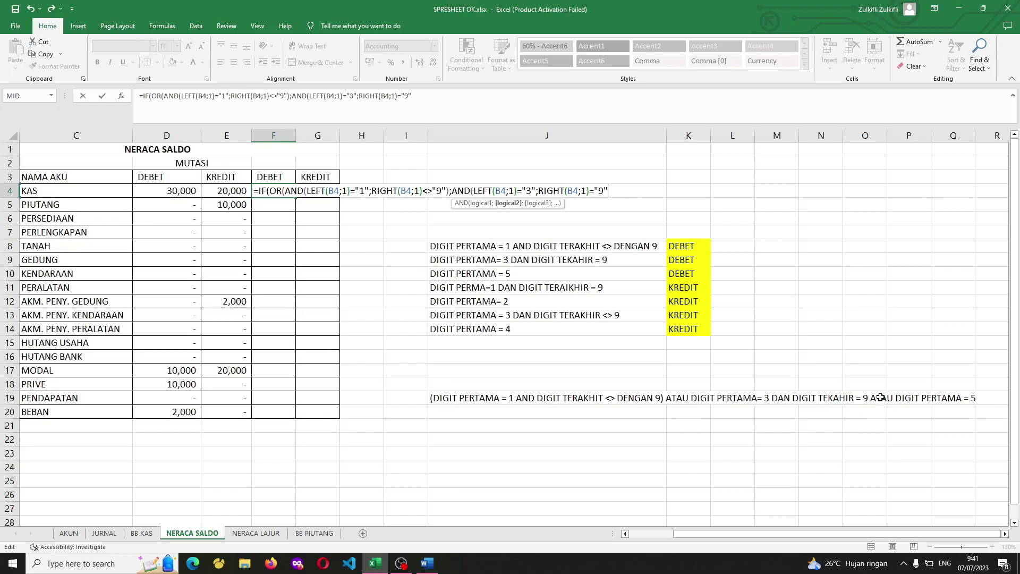
pyautogui.write(')')
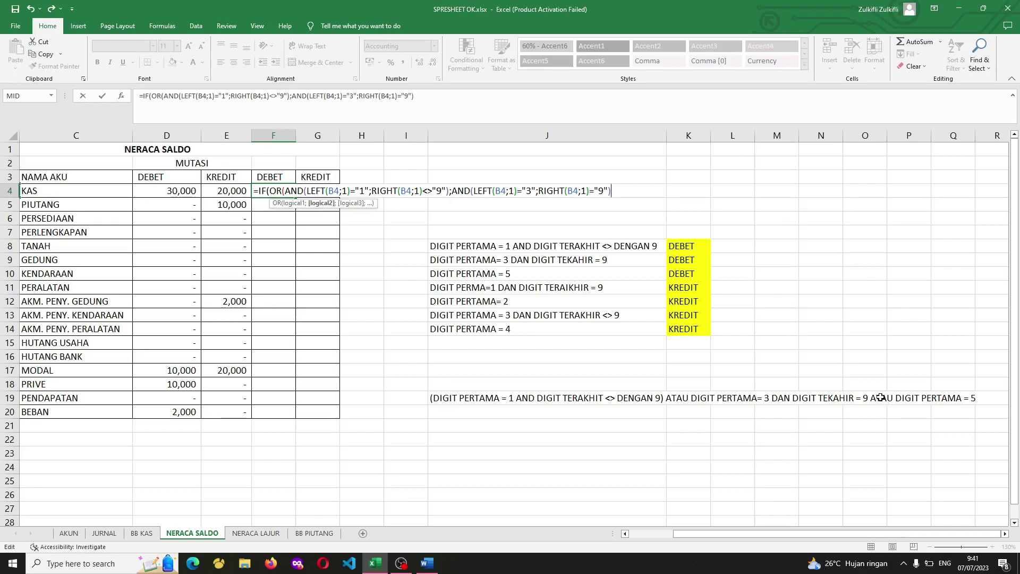
# Add LEFT(B4;1)="5" as the third OR condition in F4, close the OR bracket and end with a semicolon.
pyautogui.write(';')
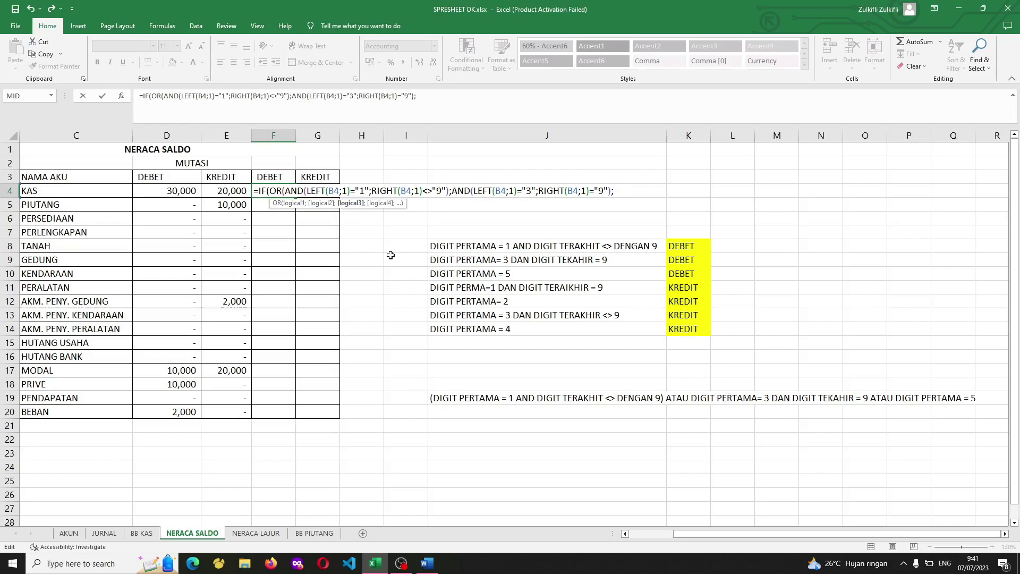
pyautogui.write('LEFT(B4')
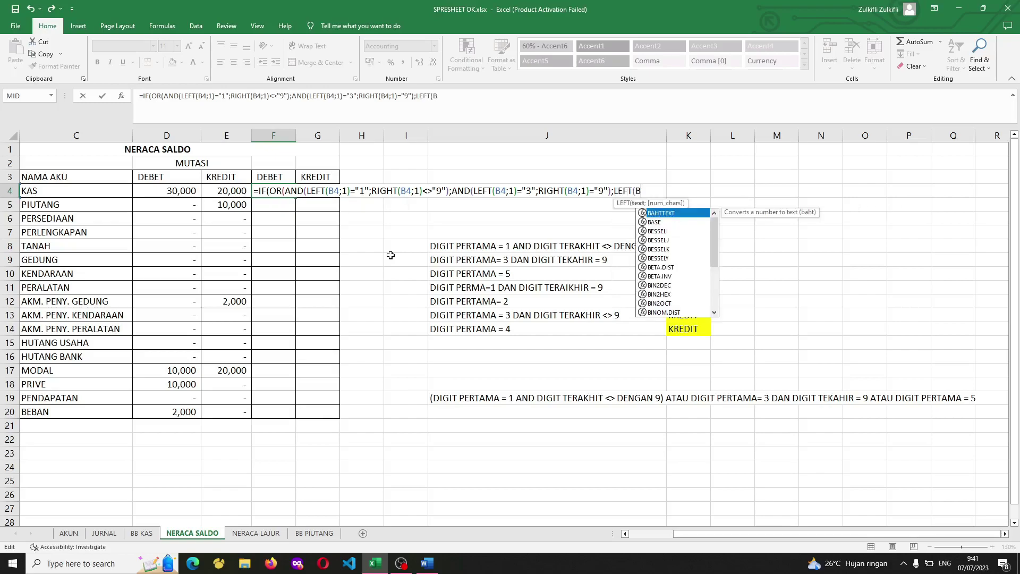
pyautogui.write(';1)=')
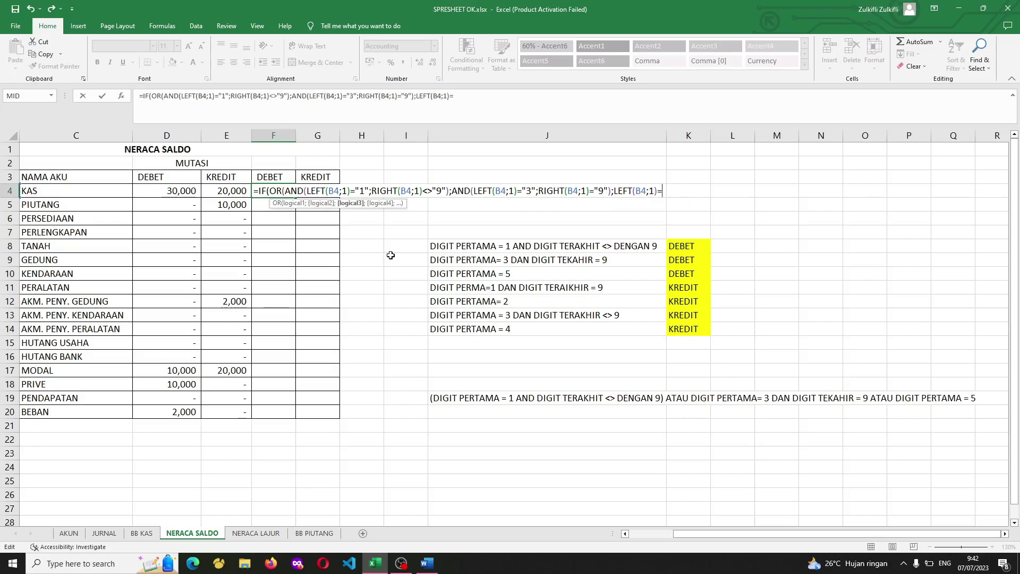
pyautogui.write('"5");')
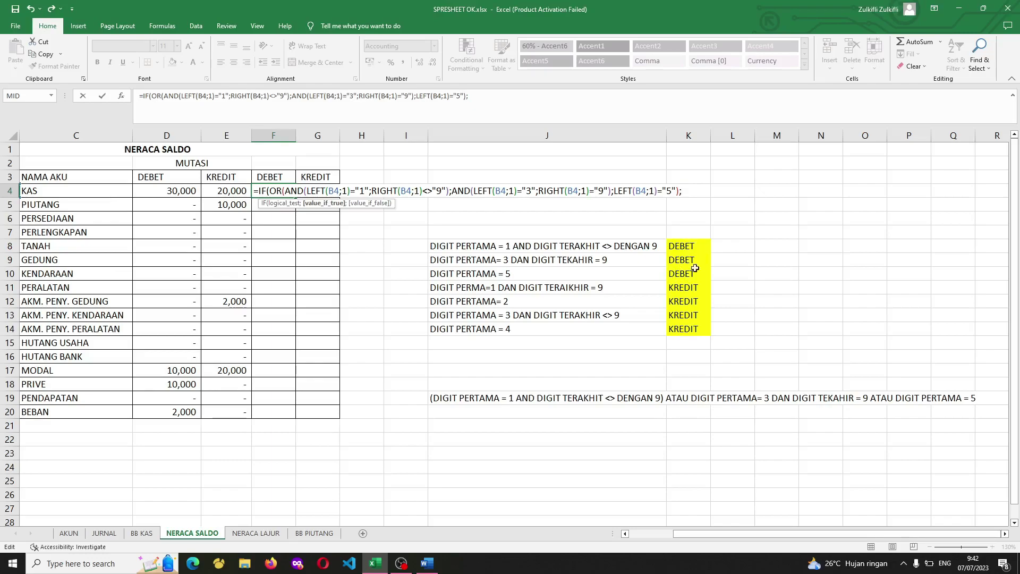
# Complete the F4 IF formula with D4-E4 if true and 0 if false, and fill it down to F20.
pyautogui.click(172, 192)
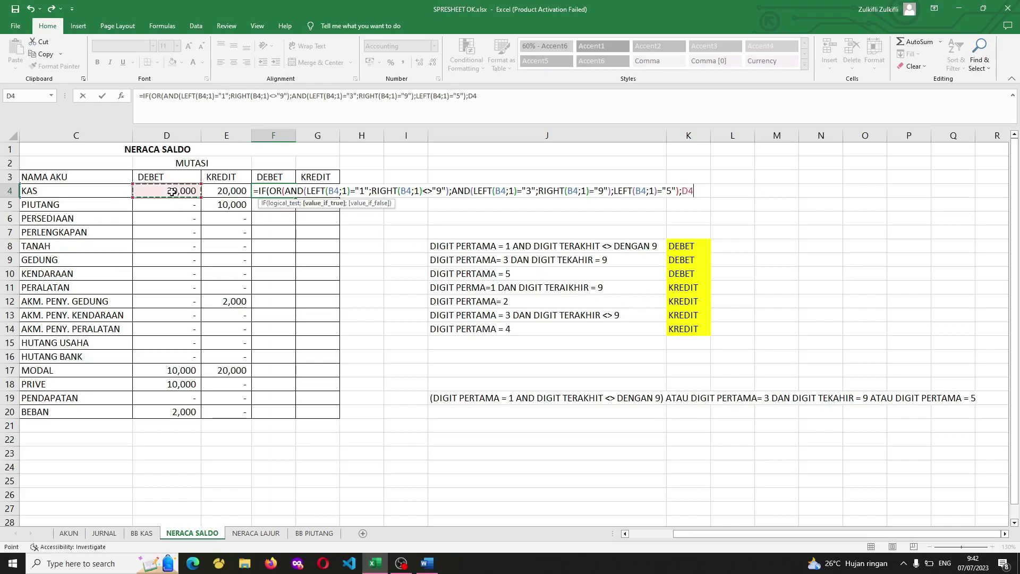
pyautogui.write('-')
pyautogui.click(228, 193)
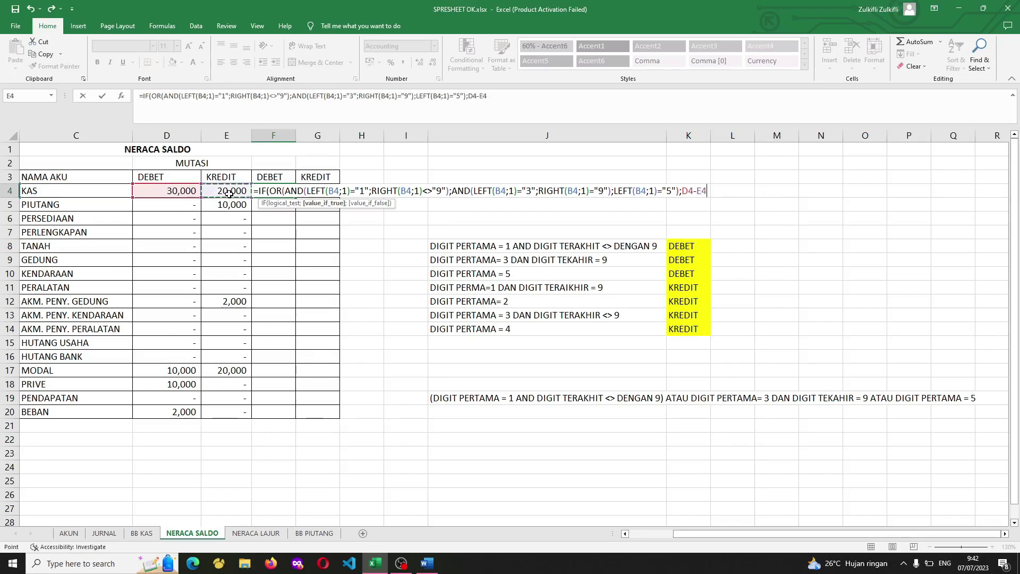
pyautogui.write(';0')
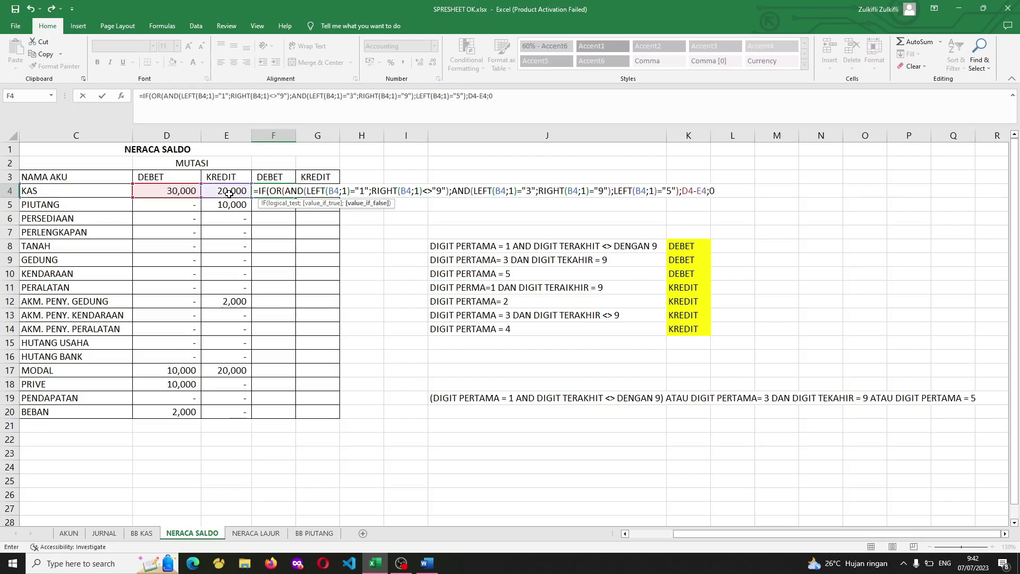
pyautogui.write(')')
pyautogui.press('Return')
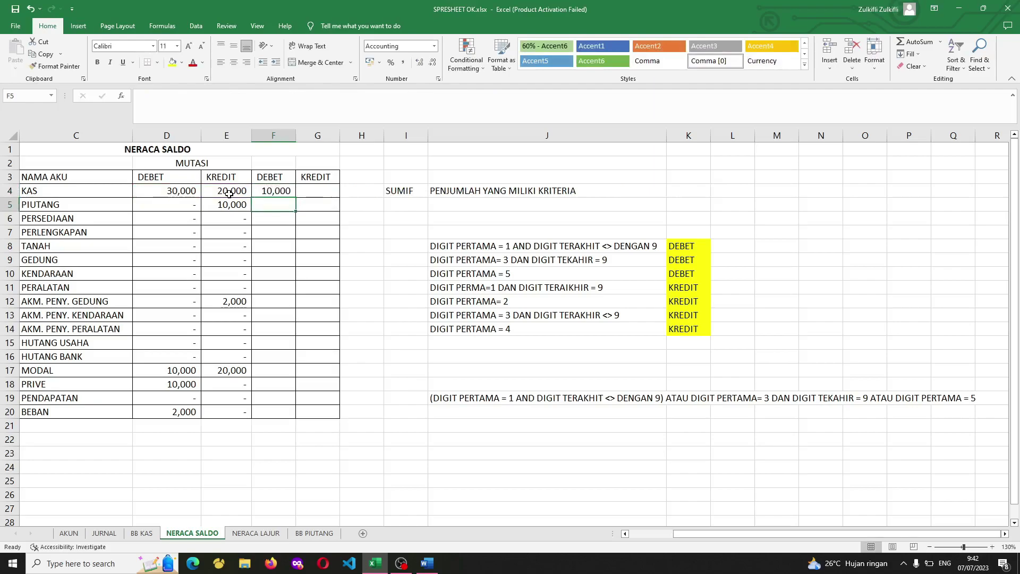
pyautogui.click(271, 195)
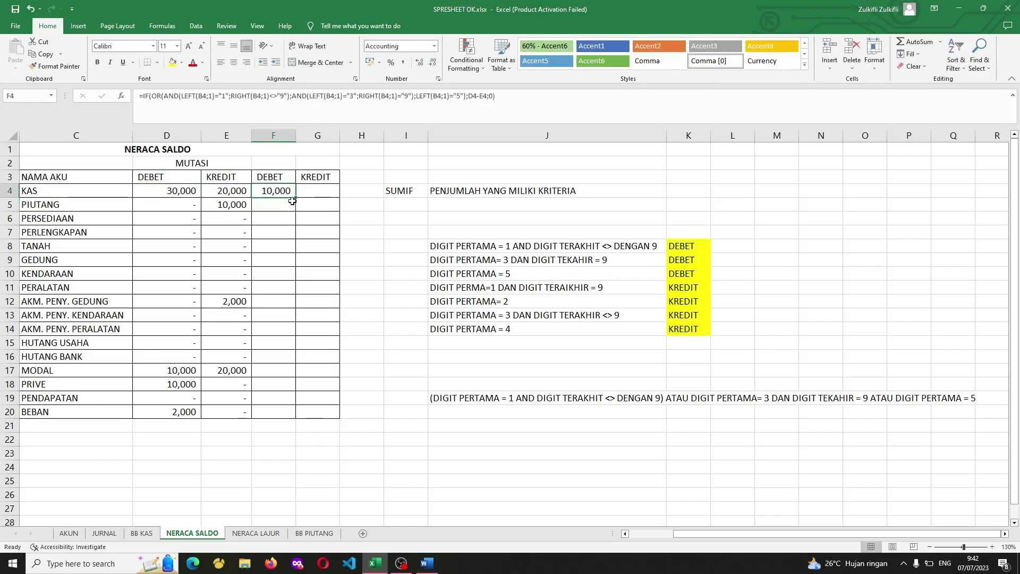
pyautogui.doubleClick(296, 197)
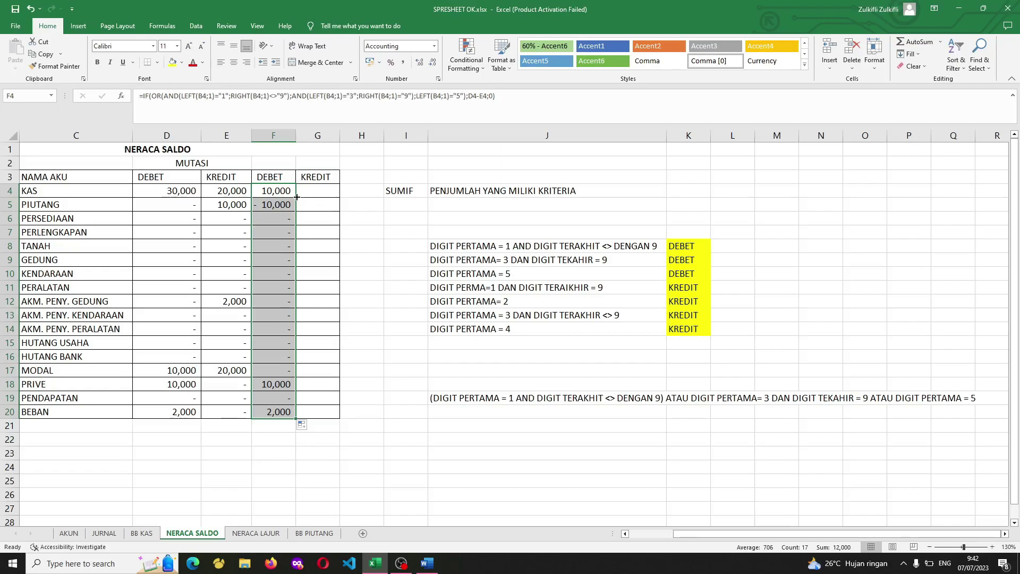
# Enter ATAU in L11, beside the first KREDIT criterion.
pyautogui.click(336, 195)
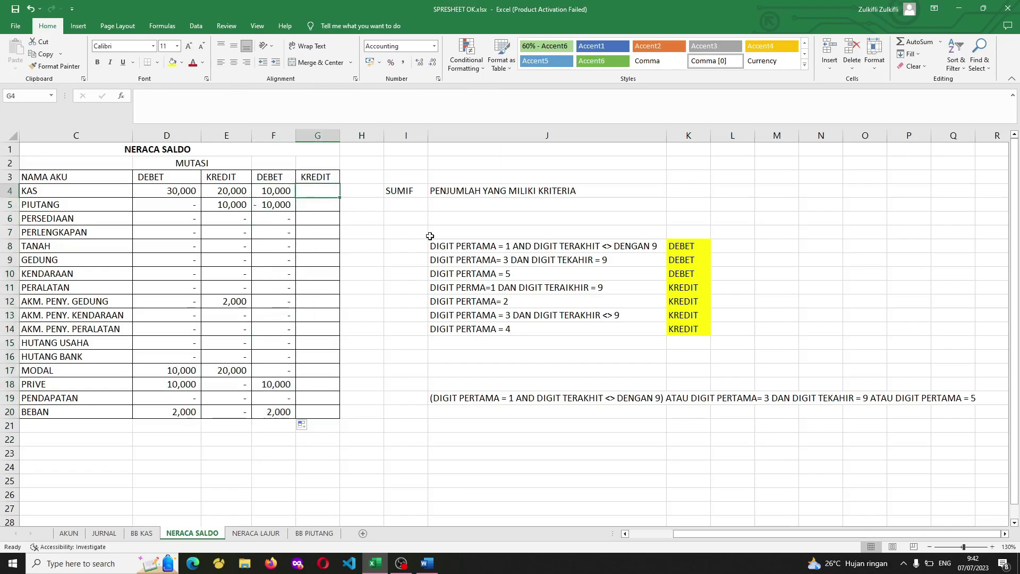
pyautogui.moveTo(510, 290); pyautogui.dragTo(517, 325)
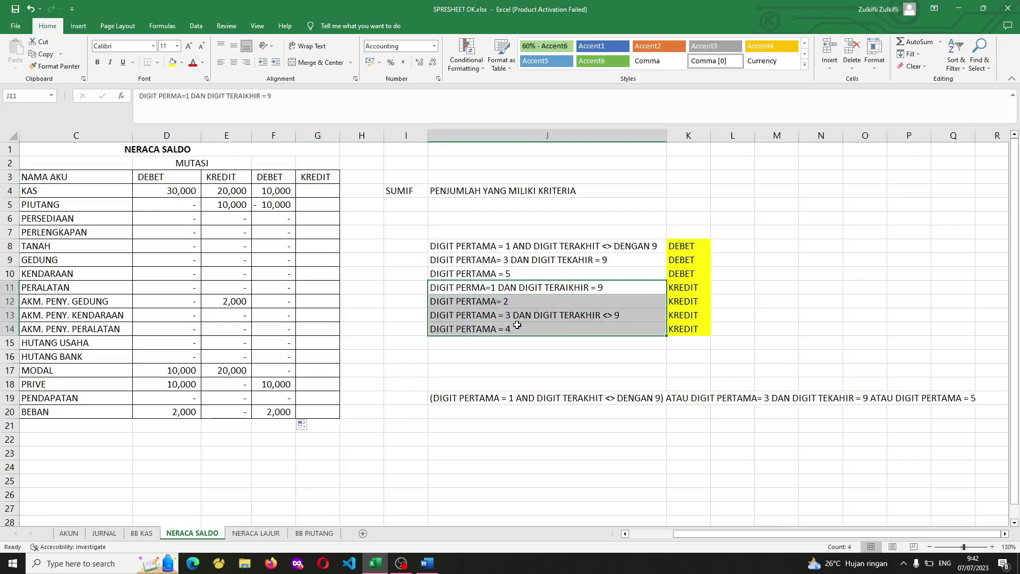
pyautogui.click(734, 289)
pyautogui.write('ATAU')
pyautogui.press('Return')
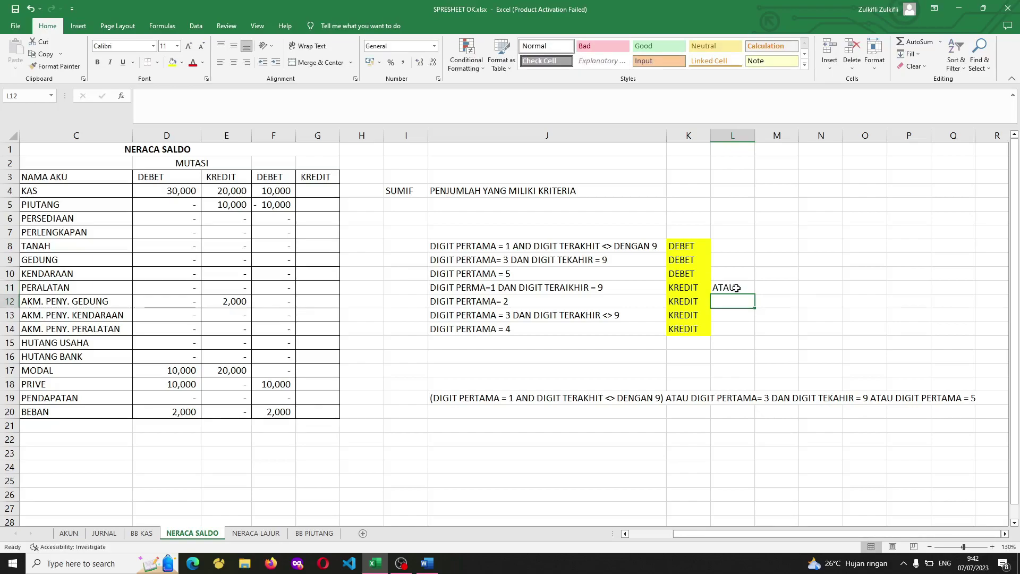
pyautogui.press('Up')
pyautogui.press('Left')
pyautogui.press('Left')
pyautogui.press('Left')
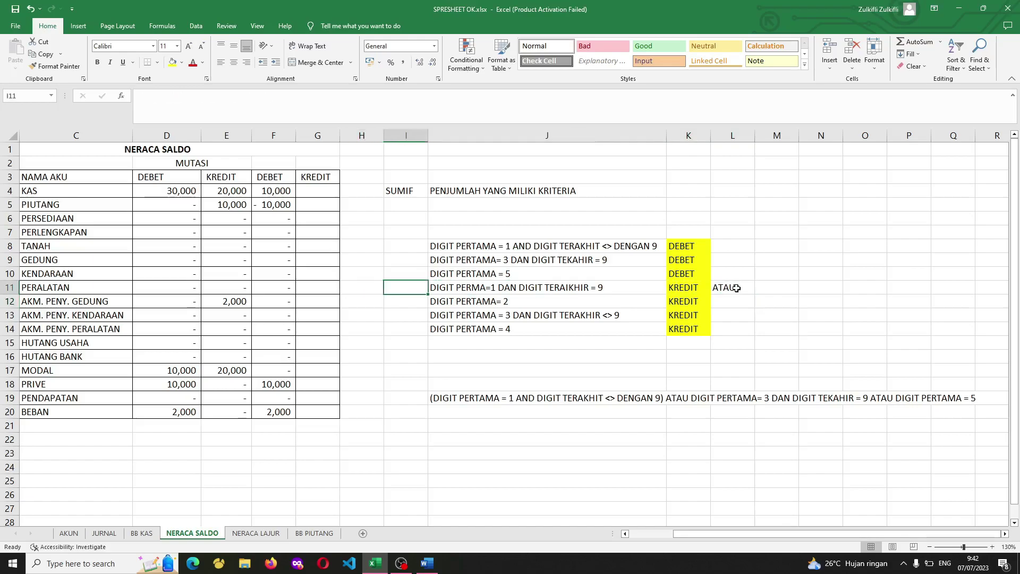
# Start an IF formula in G4, for KAS in the second KREDIT column, with the test LEFT(B4;1)=1.
pyautogui.click(309, 190)
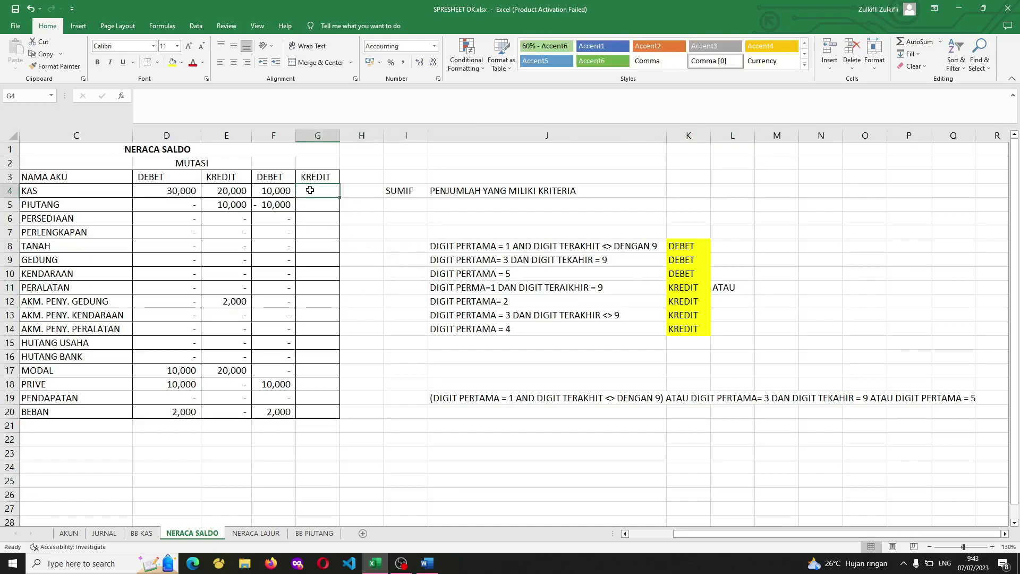
pyautogui.write('=')
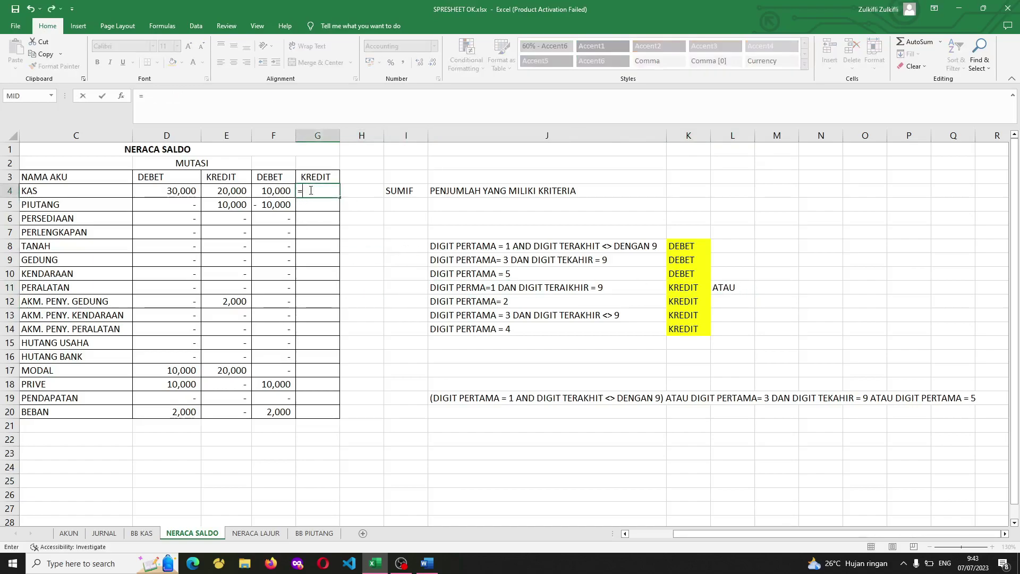
pyautogui.write('IF(')
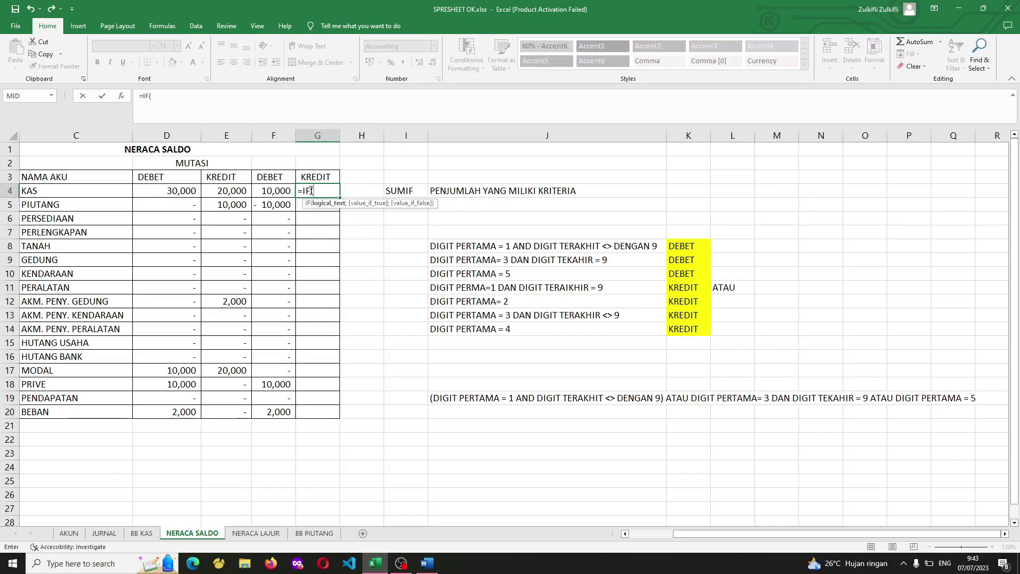
pyautogui.write('LEFT(')
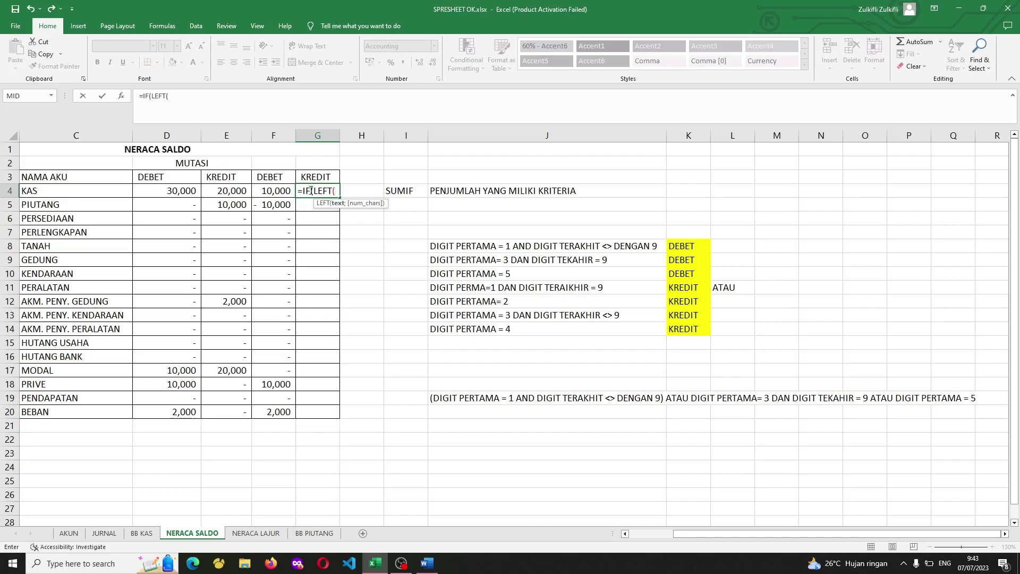
pyautogui.write('B4;1')
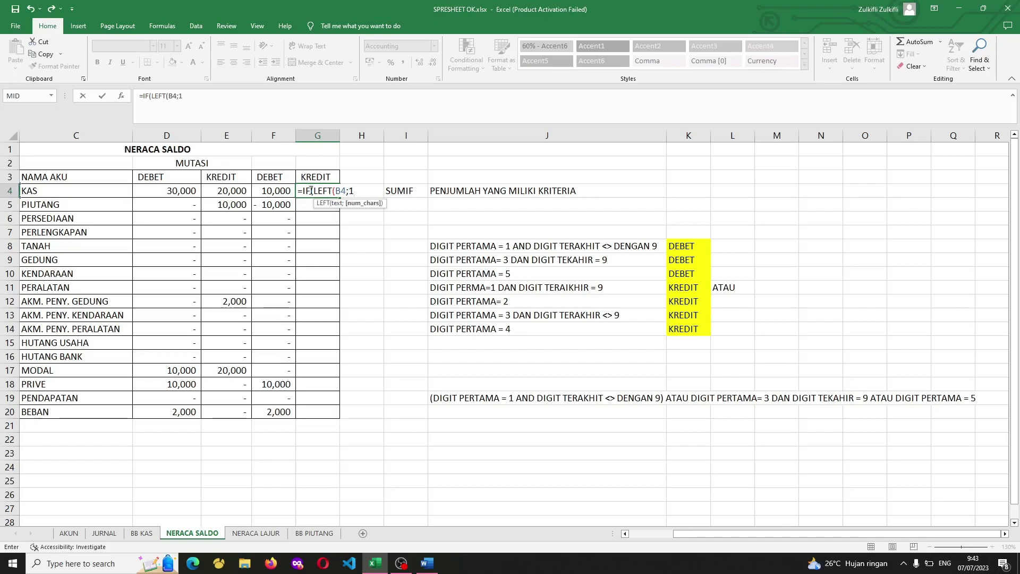
pyautogui.write(')=1')
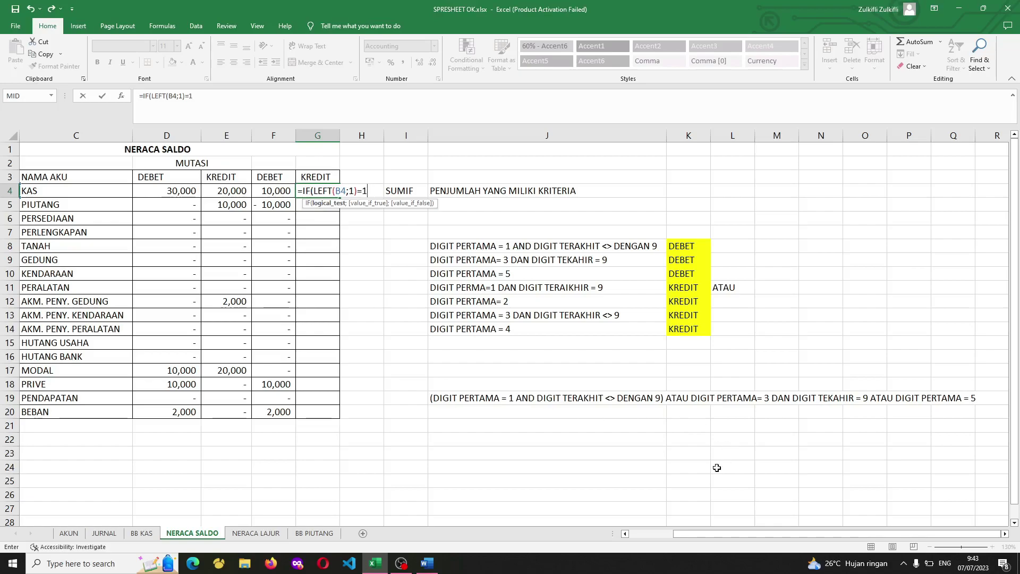
# Put AND( before the LEFT test in the G4 formula and follow LEFT(B4;1)=1 with a semicolon.
pyautogui.moveTo(704, 540); pyautogui.dragTo(661, 536)
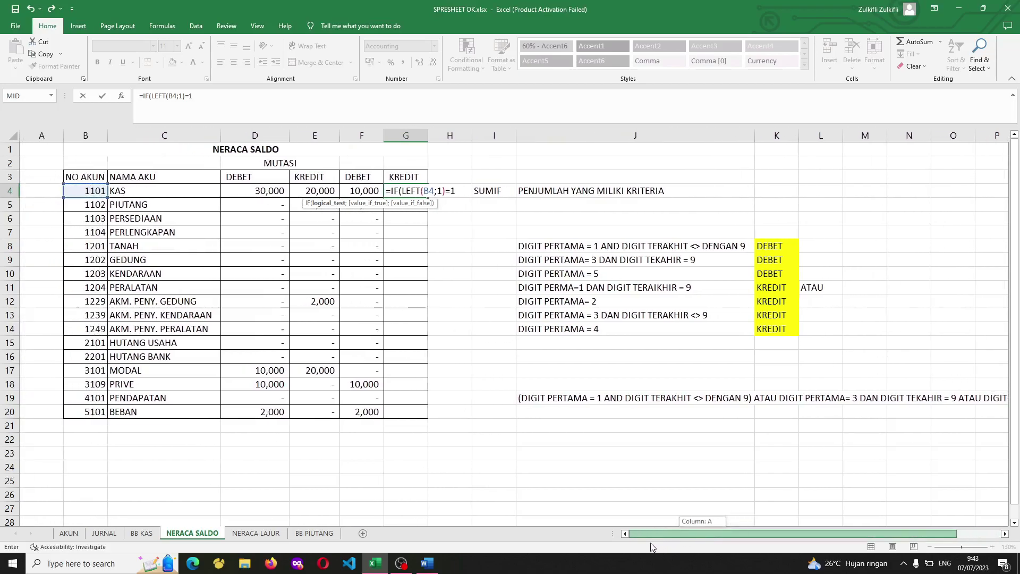
pyautogui.click(402, 189)
pyautogui.write('AND')
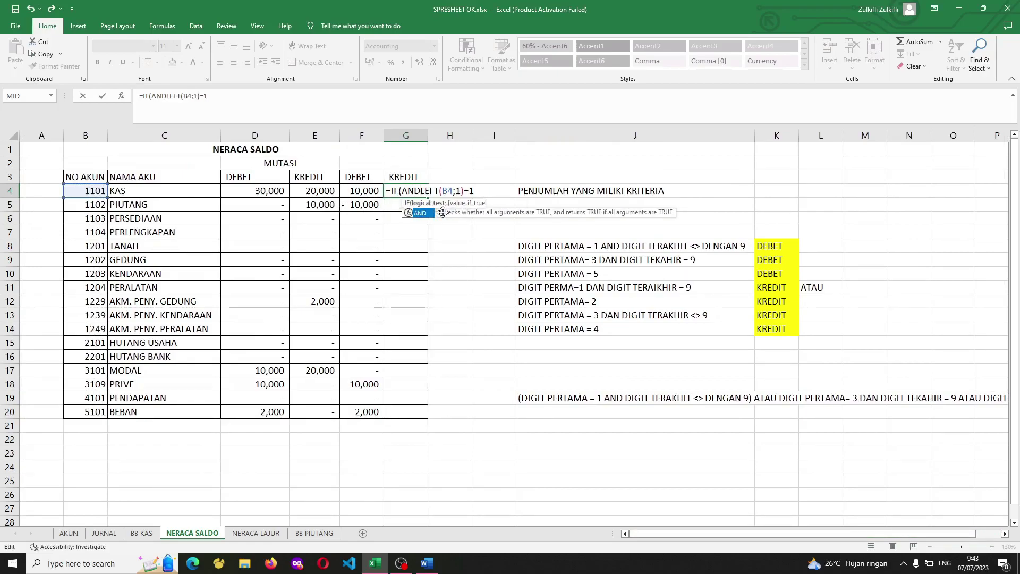
pyautogui.write('(LEFT(B4;1)=1;')
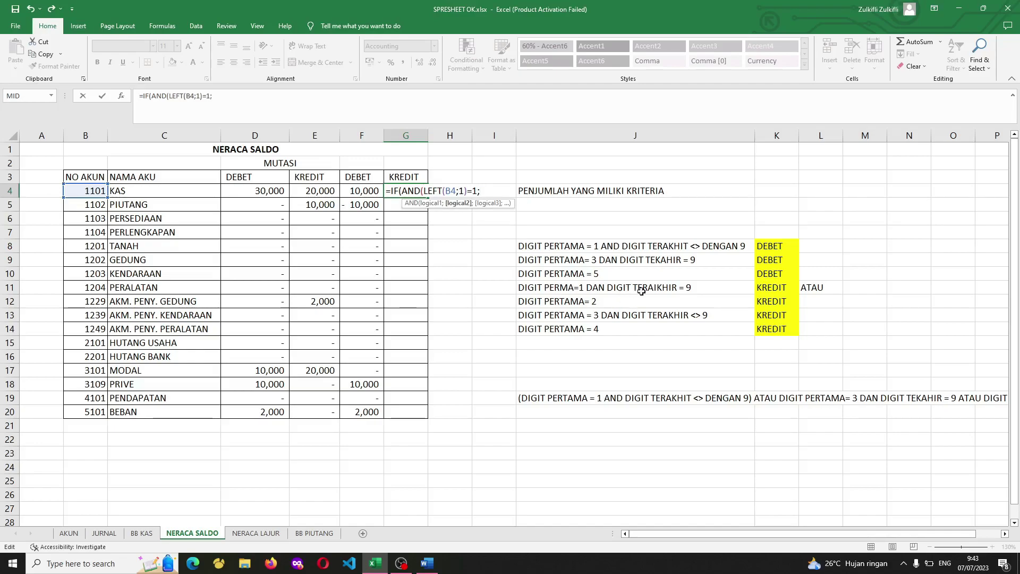
# Add RIGHT(B4;1)="9" as the second AND test in G4 and close the AND bracket.
pyautogui.write('RIGHT(B')
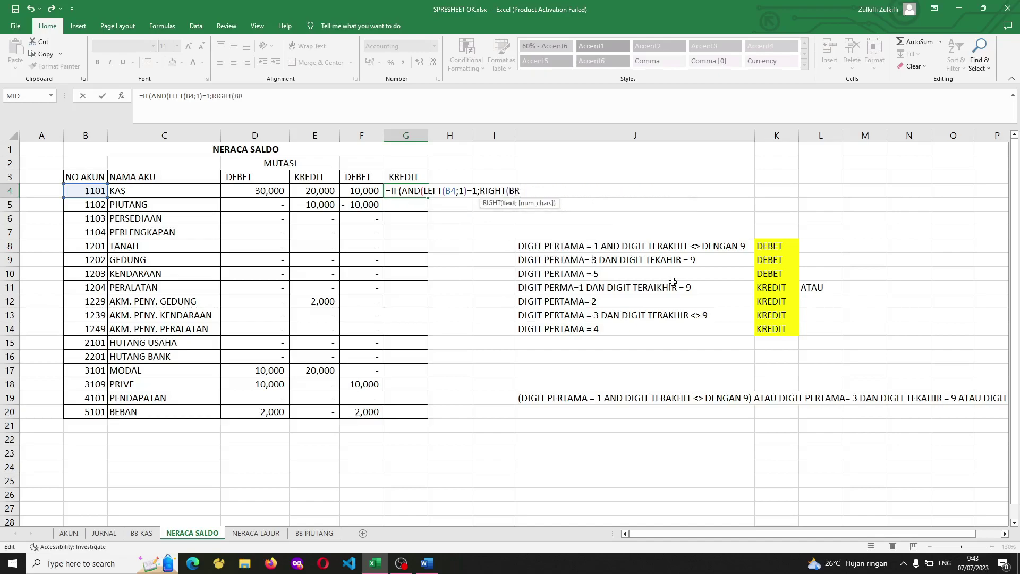
pyautogui.write('4;1)="')
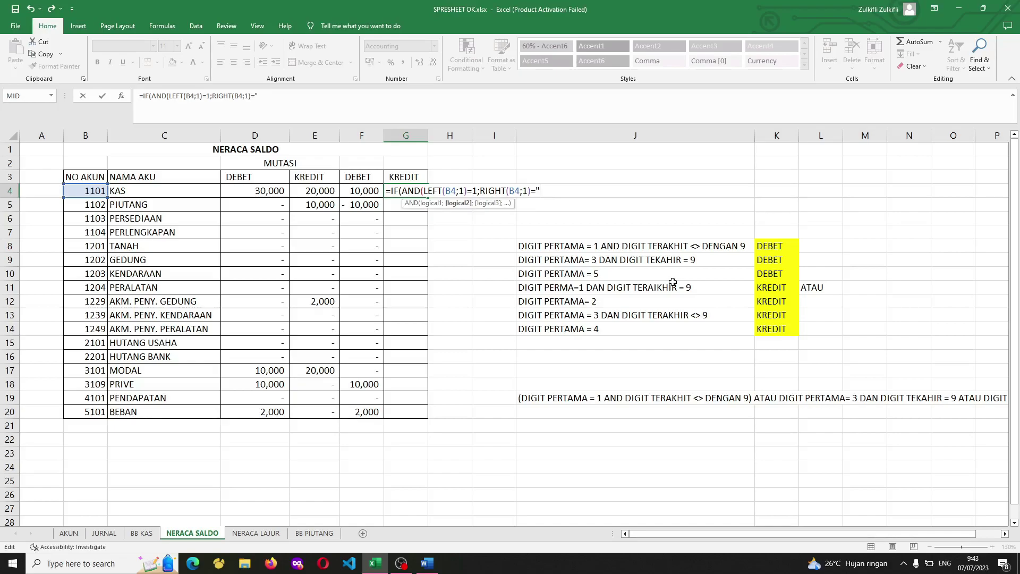
pyautogui.write('9')
pyautogui.press('BackSpace')
pyautogui.write(';')
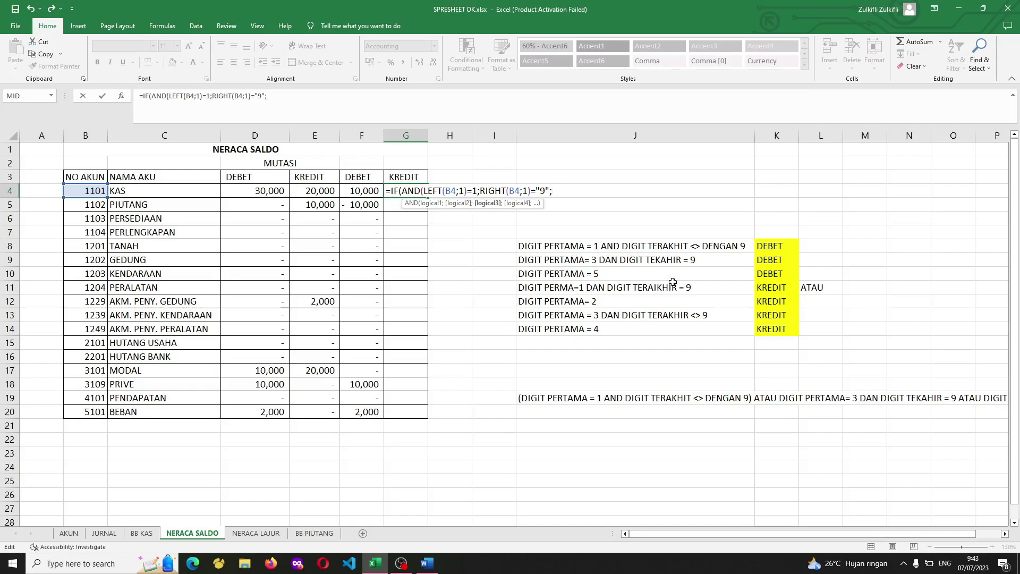
pyautogui.press('BackSpace')
pyautogui.write(')')
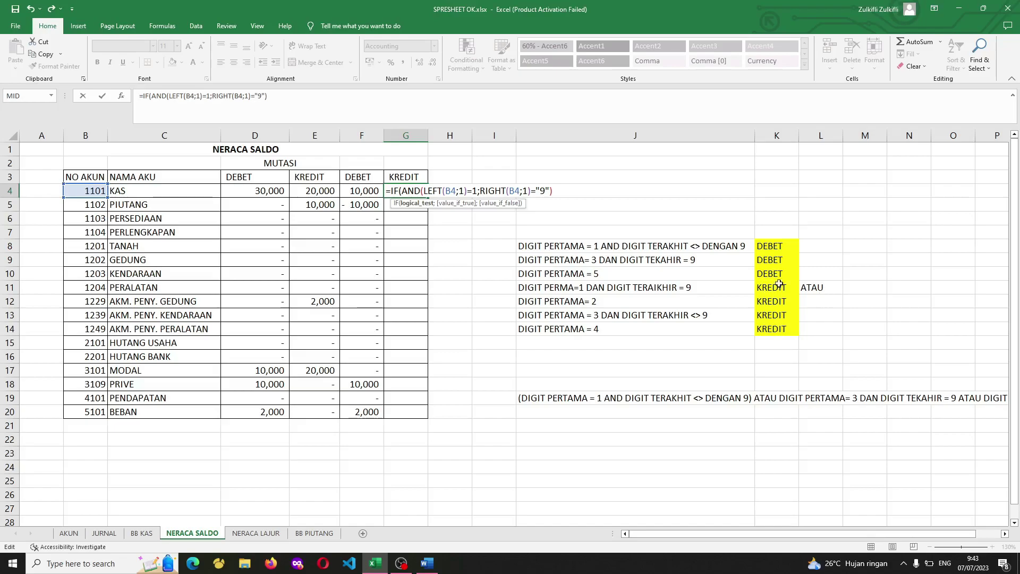
# Insert OR( before the AND in the G4 formula and add a semicolon after the closed AND bracket.
pyautogui.click(405, 190)
pyautogui.write('OR(')
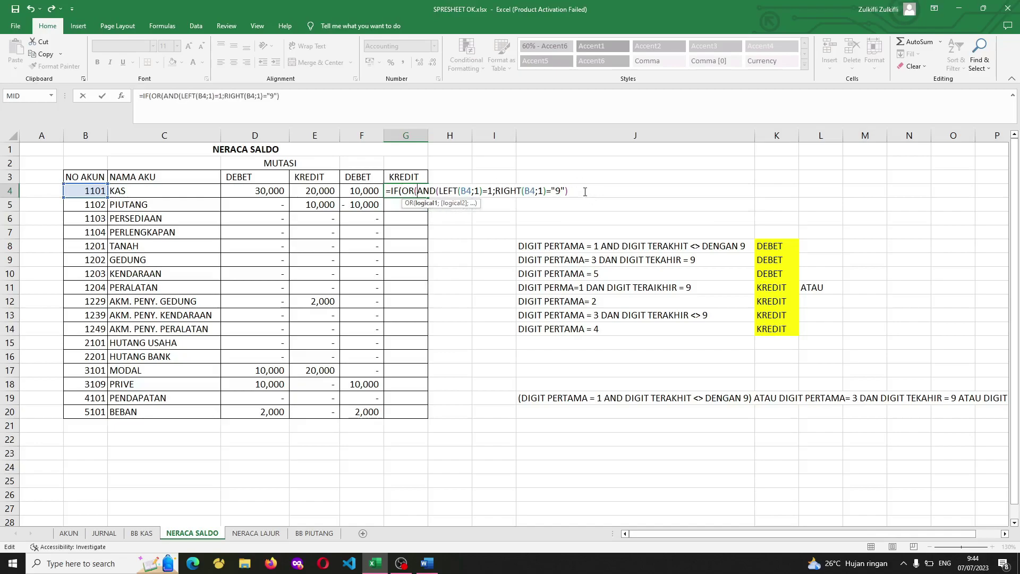
pyautogui.write(';')
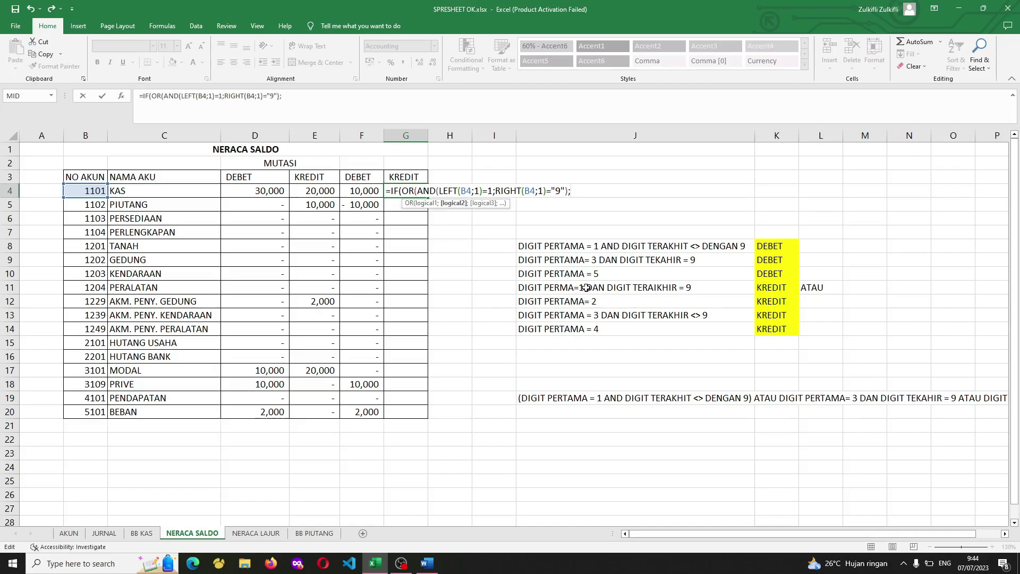
# Add LEFT(B4;1)="2" as the second OR condition in G4, ending with a semicolon.
pyautogui.write('LEFT(B4;1')
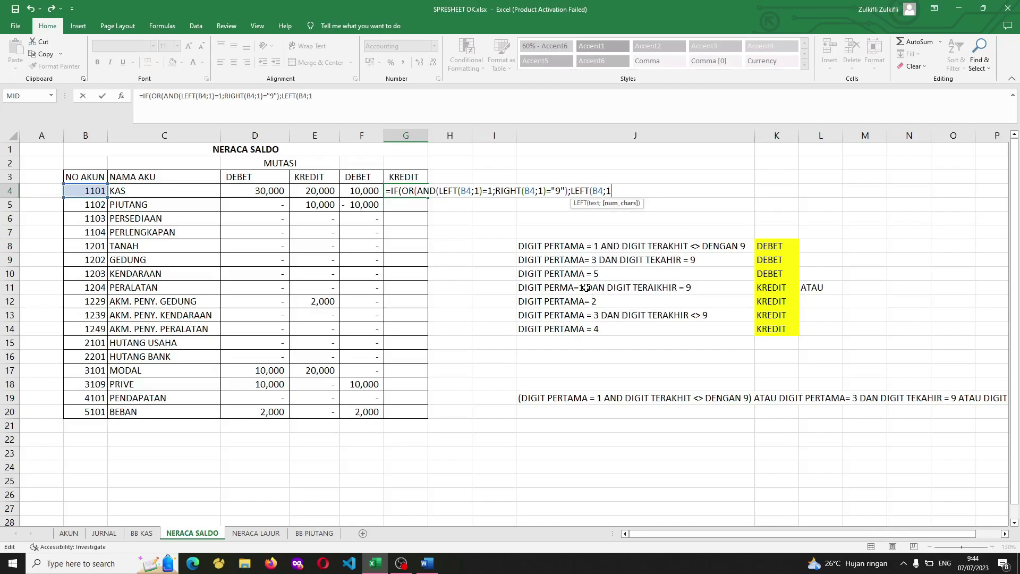
pyautogui.write(')="2"l')
pyautogui.press('BackSpace')
pyautogui.write(';')
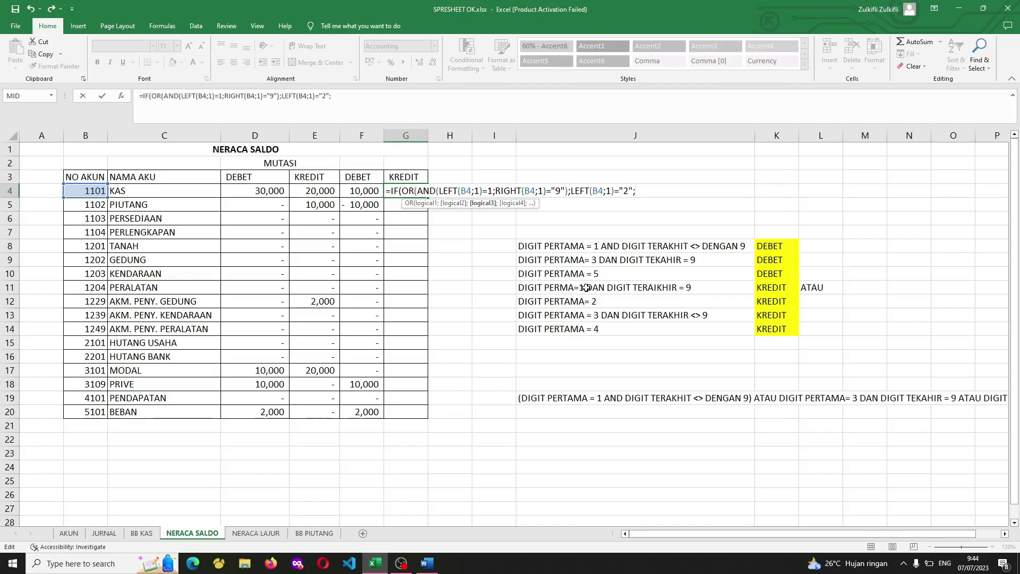
# Begin the third OR condition in G4 with AND(LEFT(B4;1)="3";RIGHT(B4;1)<>.
pyautogui.write('AND(')
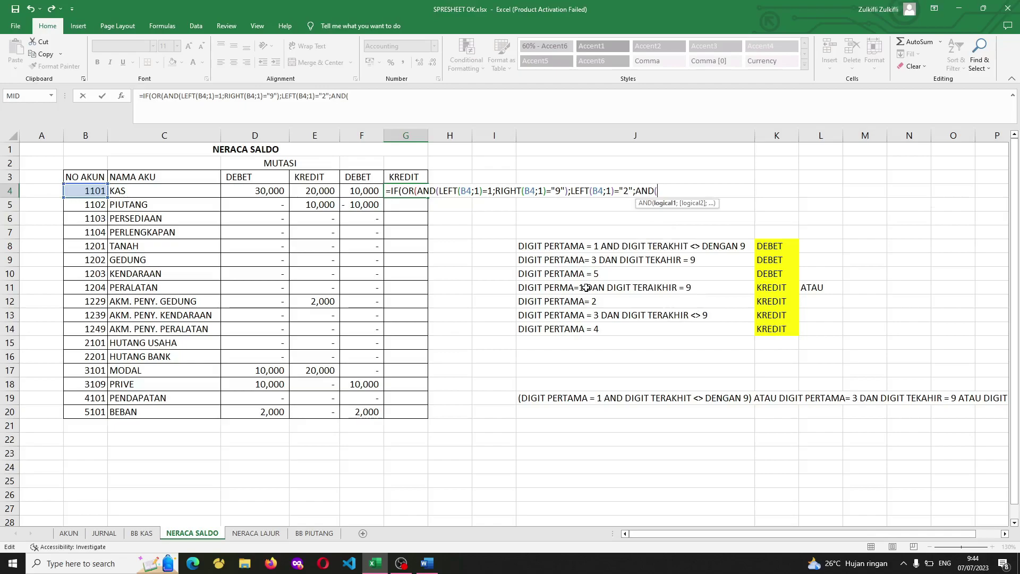
pyautogui.write('LEFT(')
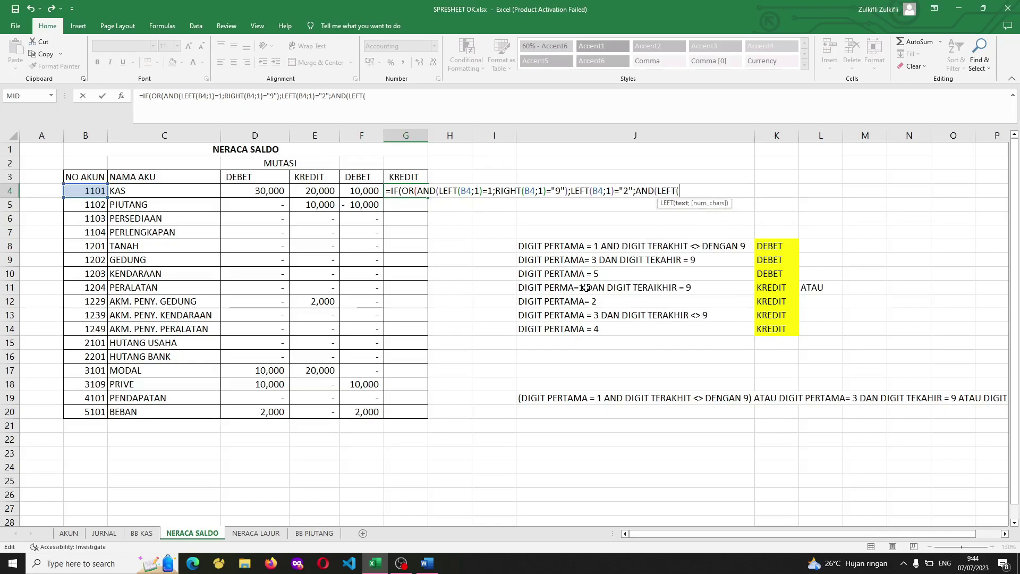
pyautogui.write('B4;1')
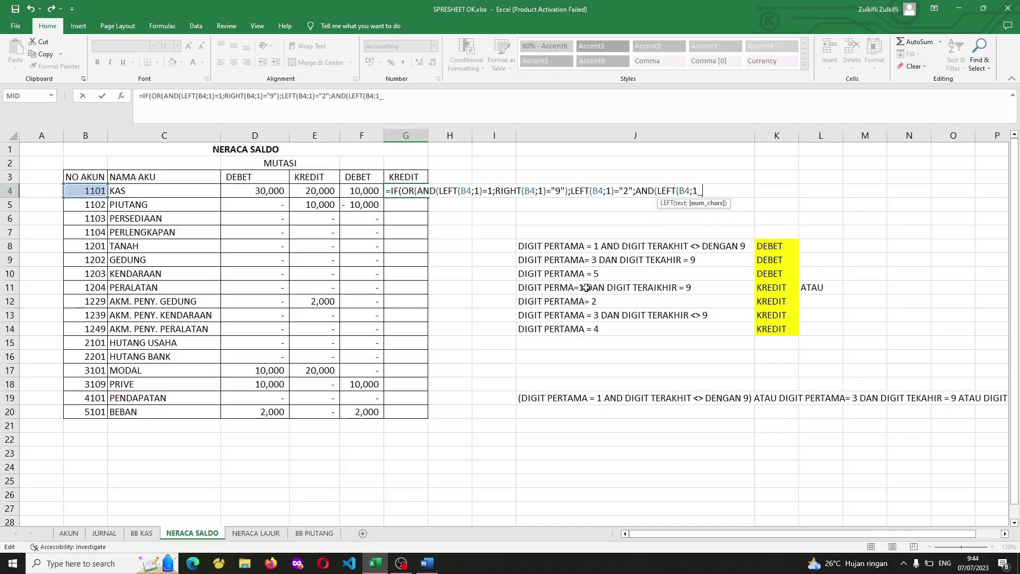
pyautogui.write(')="')
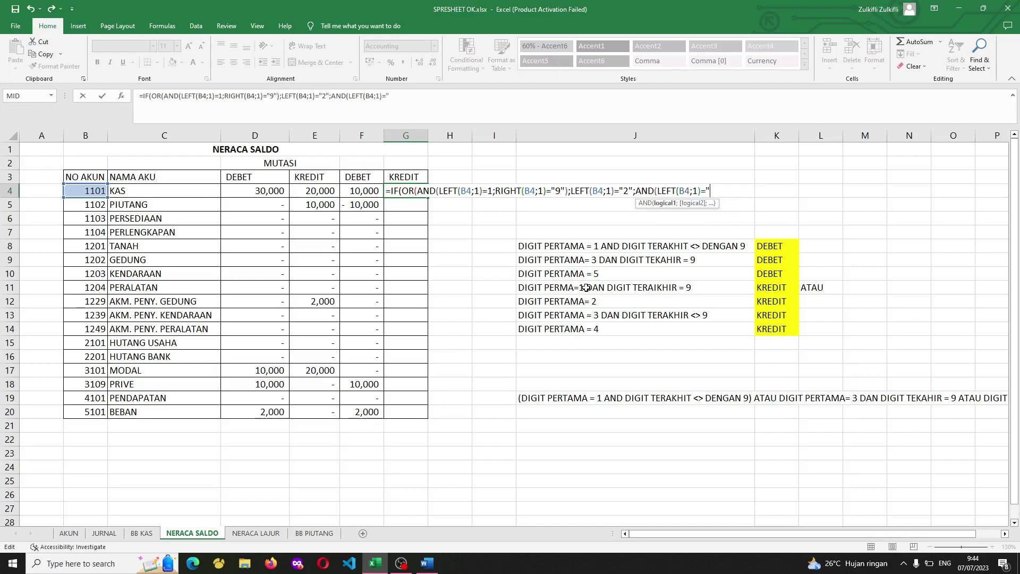
pyautogui.write('3";')
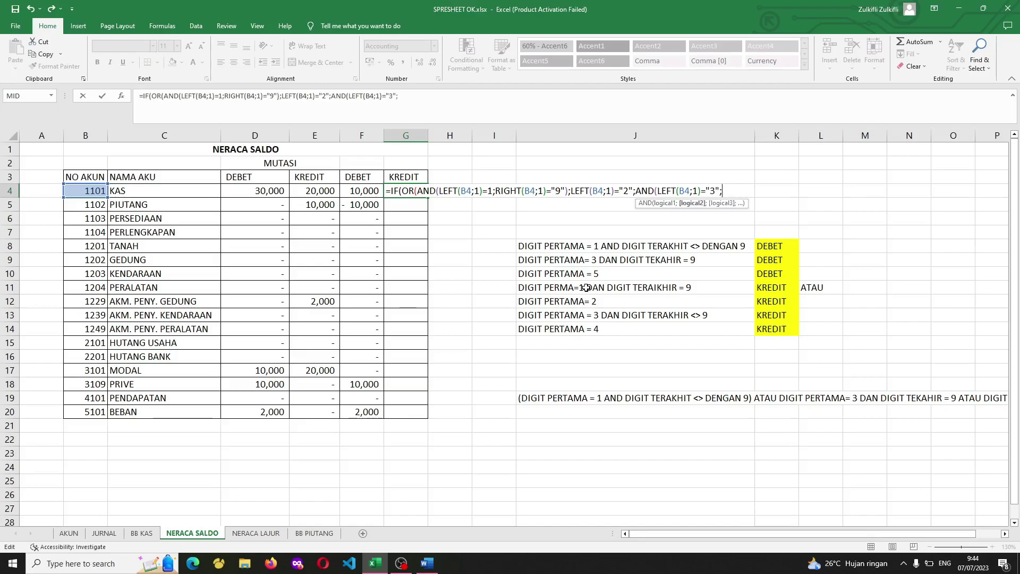
pyautogui.write('RIG')
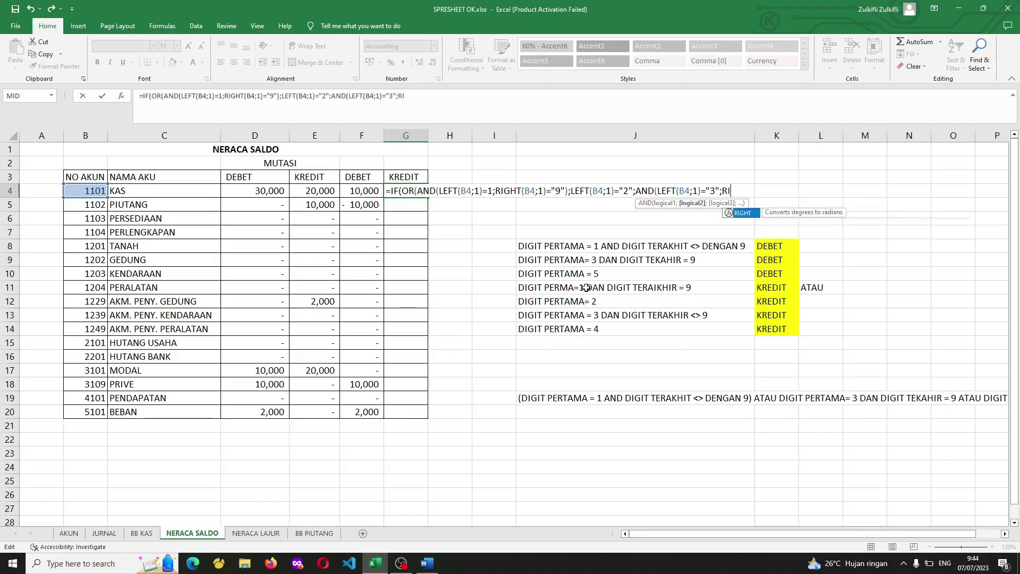
pyautogui.write('HT(B')
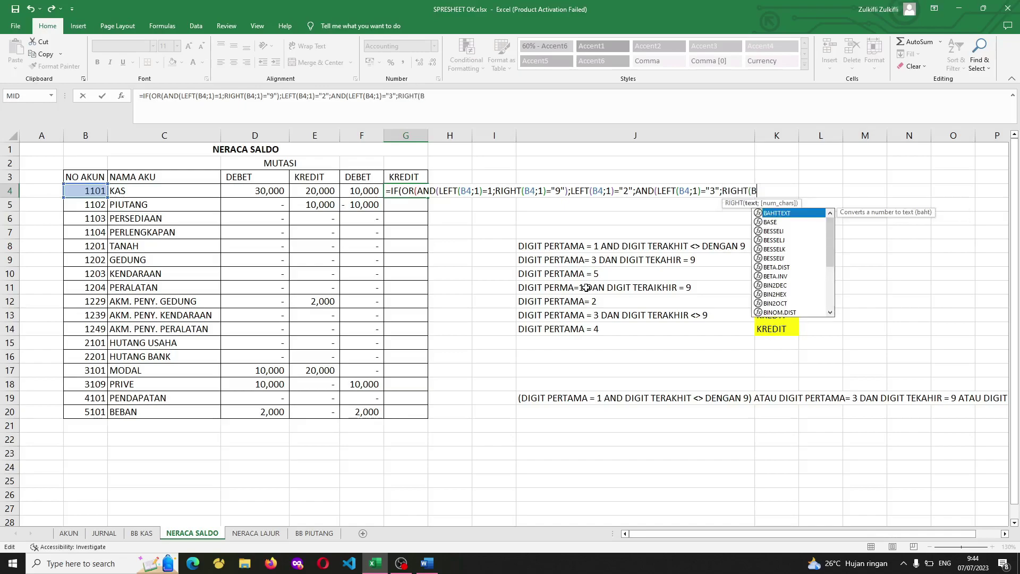
pyautogui.write('4;1')
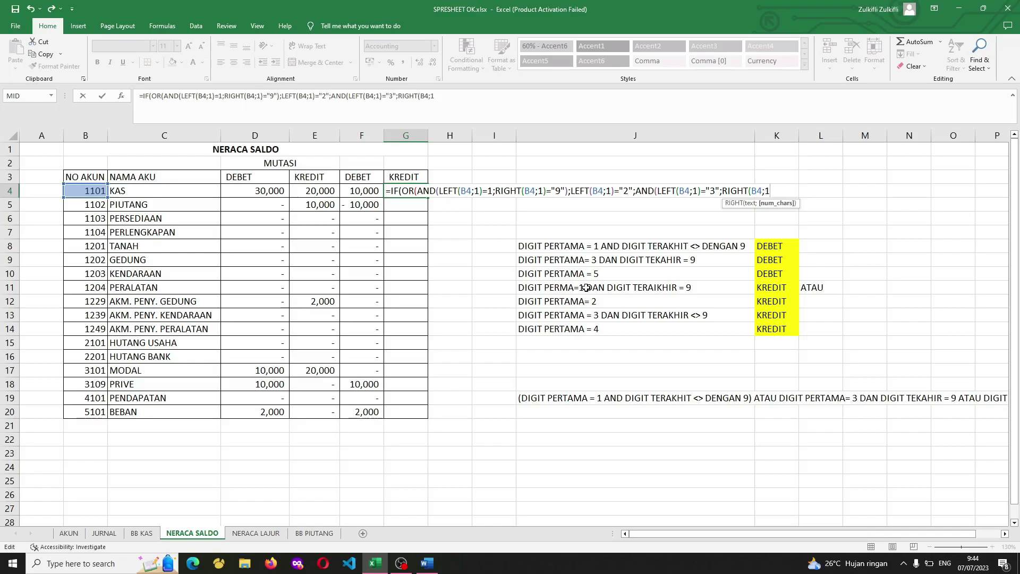
pyautogui.write(')<>')
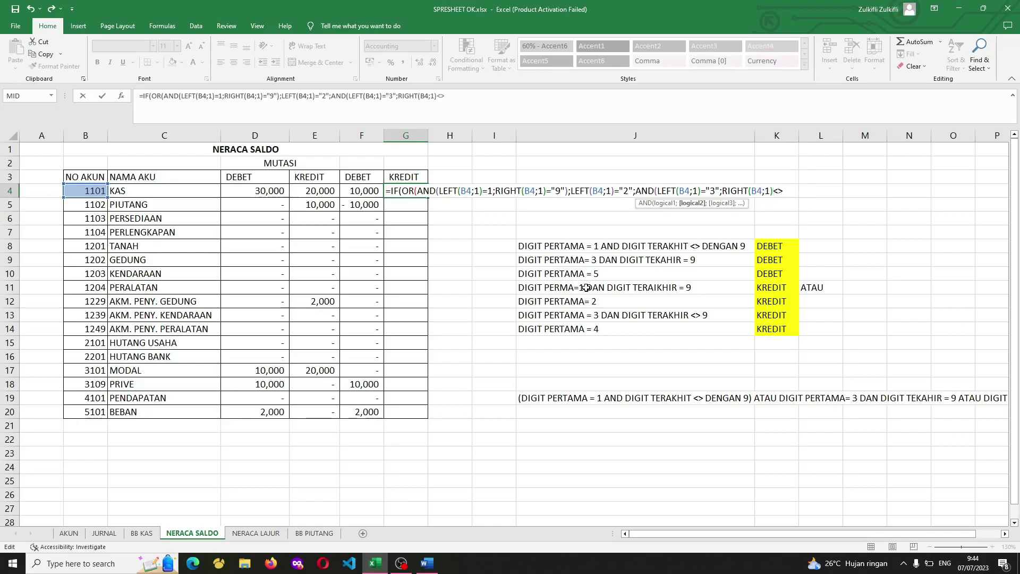
# Change the comparison of the RIGHT test in G4's first AND condition to <>.
pyautogui.click(548, 192)
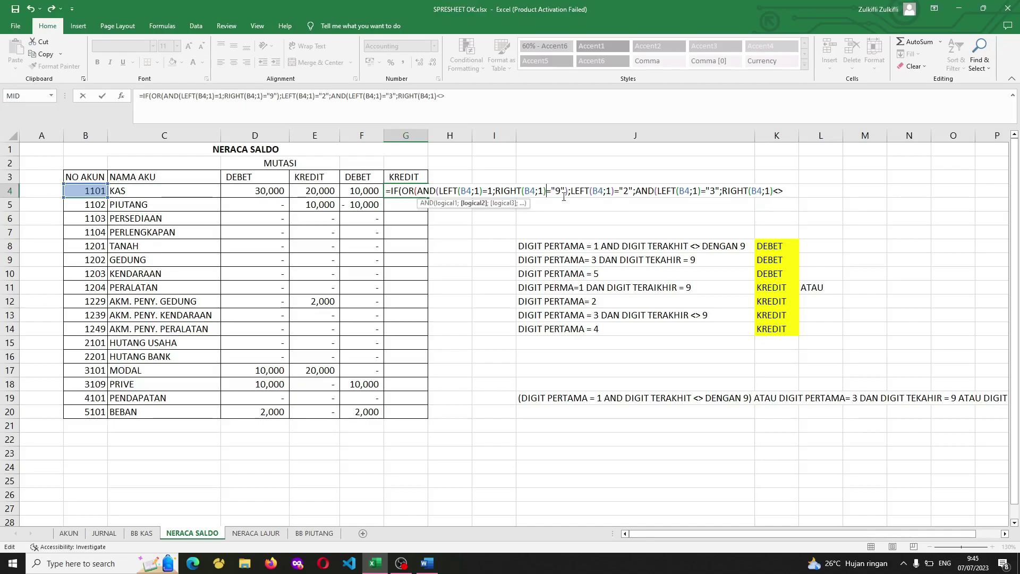
pyautogui.press('Delete')
pyautogui.write('<>')
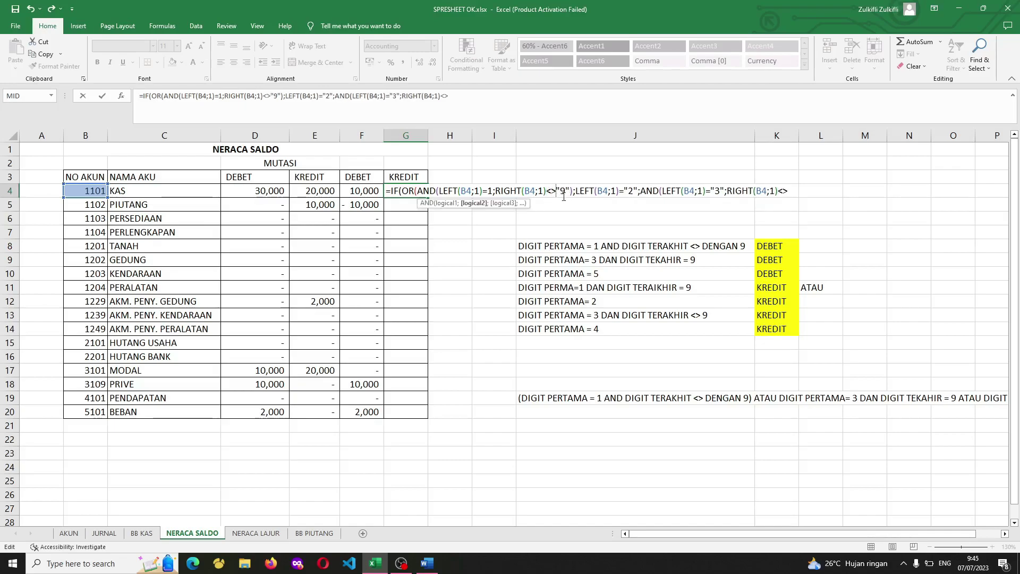
# Complete the RIGHT test at the end of the G4 formula with the comparison value "9".
pyautogui.click(787, 192)
pyautogui.write('"9"')
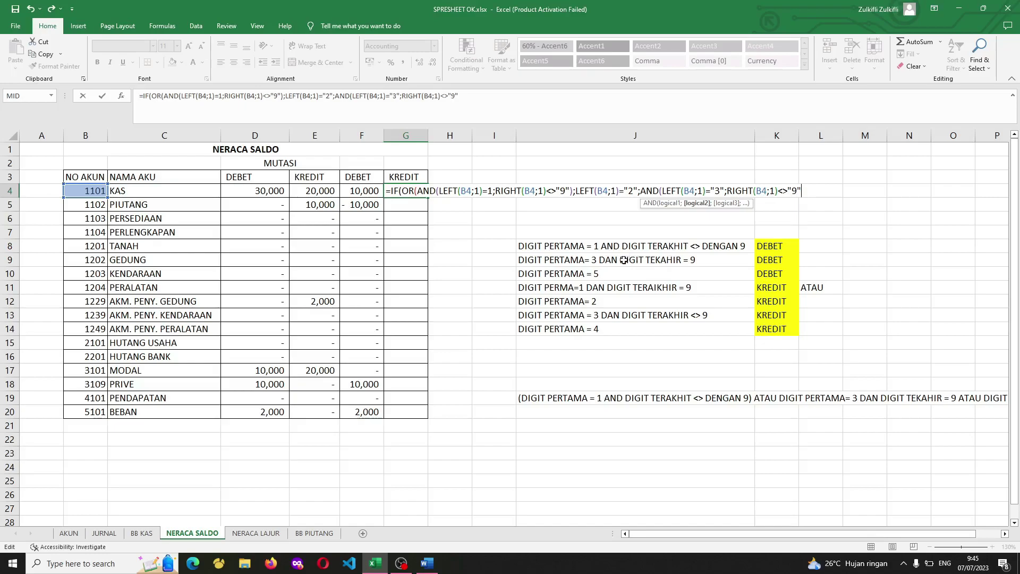
# Restore the = comparison in the RIGHT test of G4's first AND condition.
pyautogui.click(555, 191)
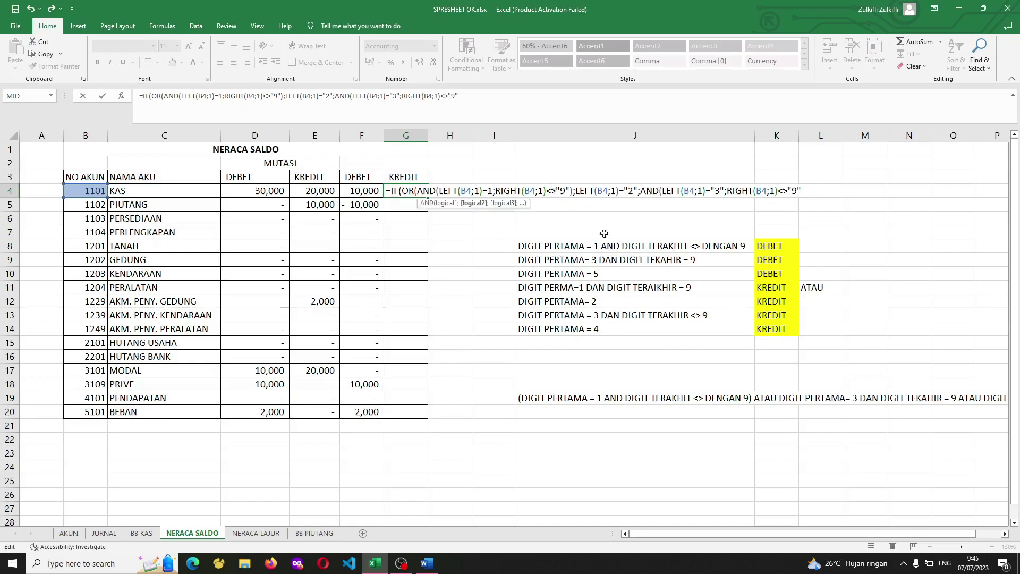
pyautogui.press('BackSpace')
pyautogui.press('Delete')
pyautogui.write('=')
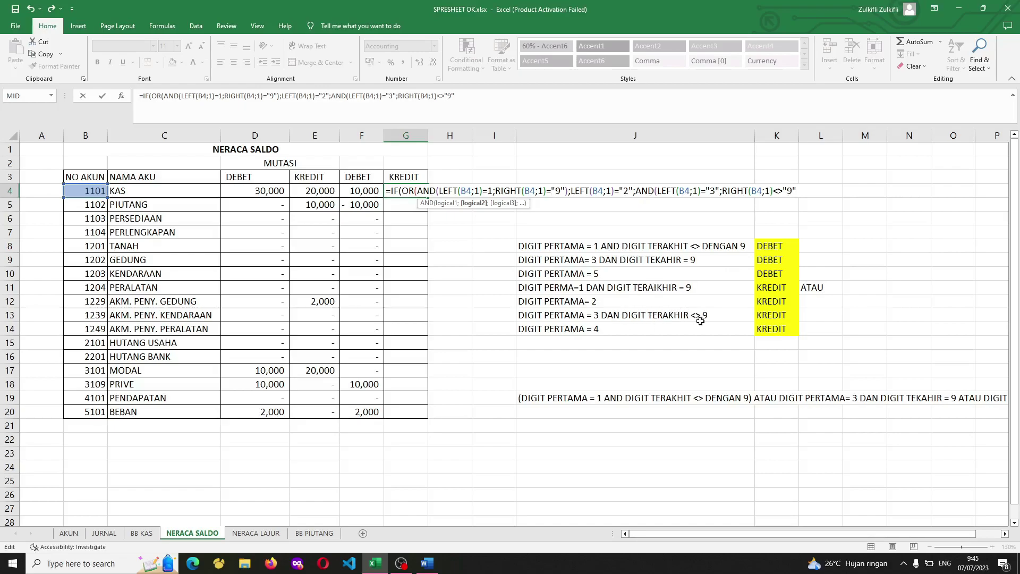
# Close the second AND bracket at the end of the G4 formula and add a semicolon.
pyautogui.click(805, 190)
pyautogui.write(';')
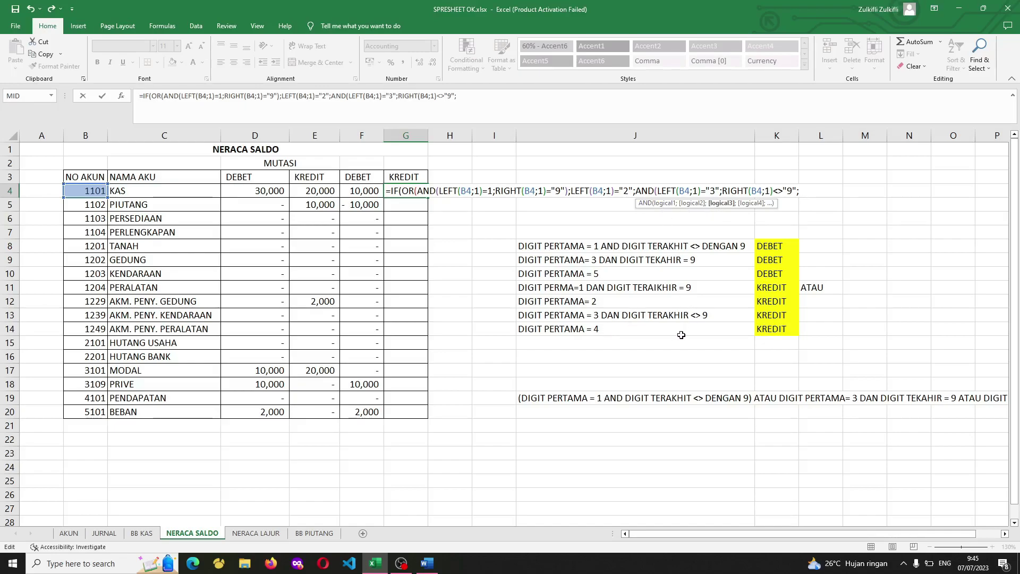
pyautogui.press('BackSpace')
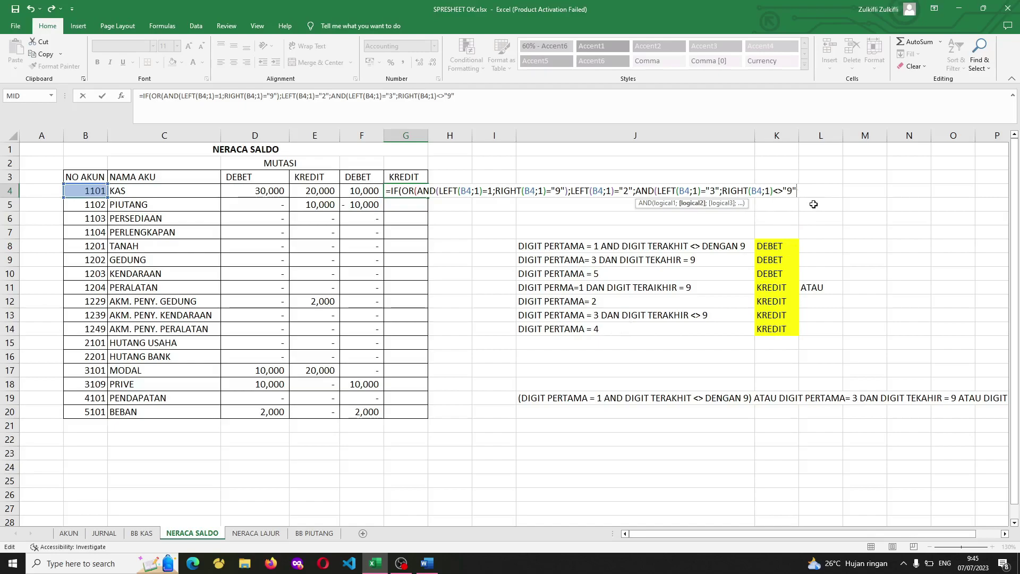
pyautogui.write(');')
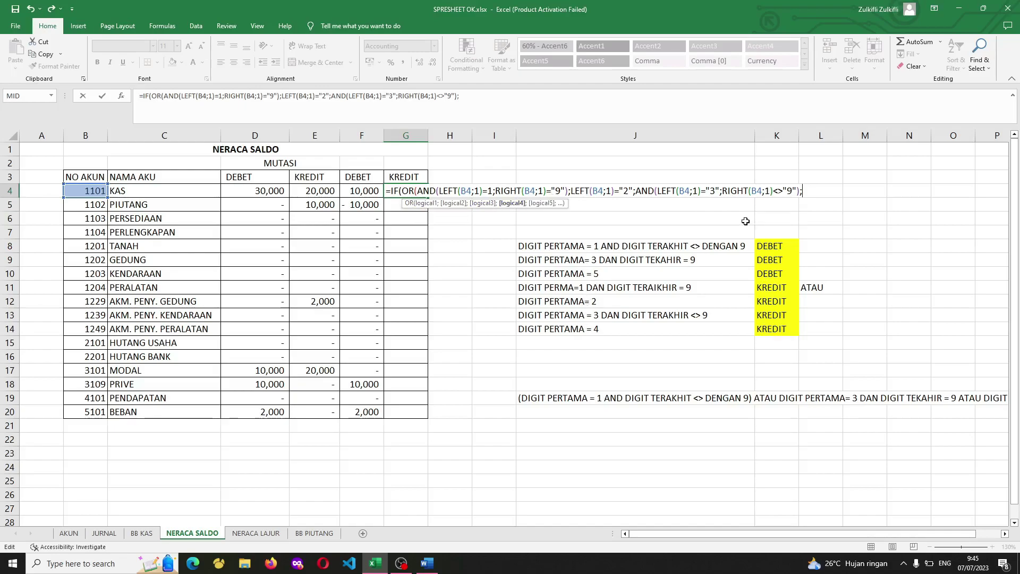
# Add LEFT(B4;1)="4" as the last OR condition in the G4 formula, then close the OR bracket with a semicolon.
pyautogui.write('LEFT(B4;')
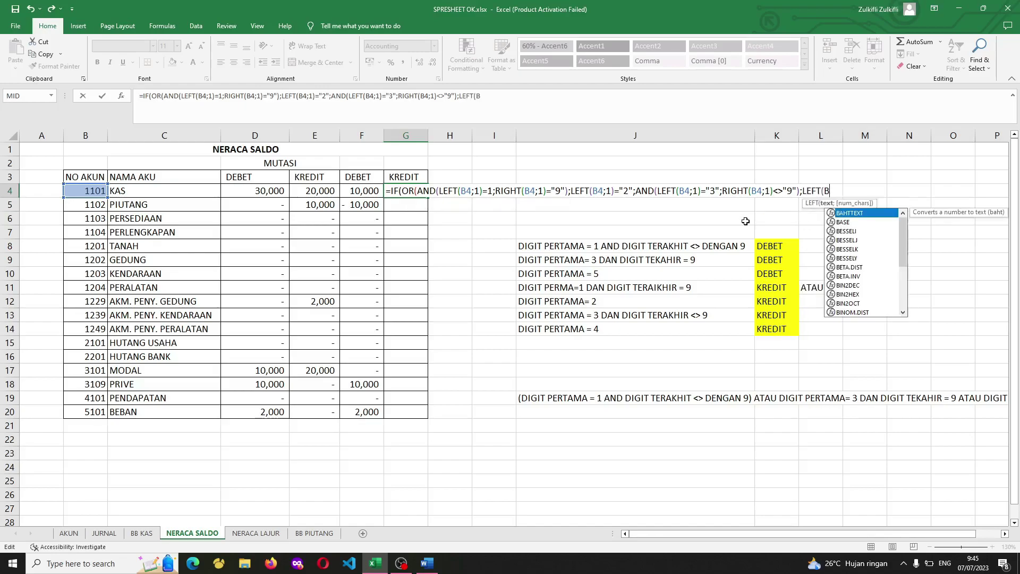
pyautogui.write('1)=')
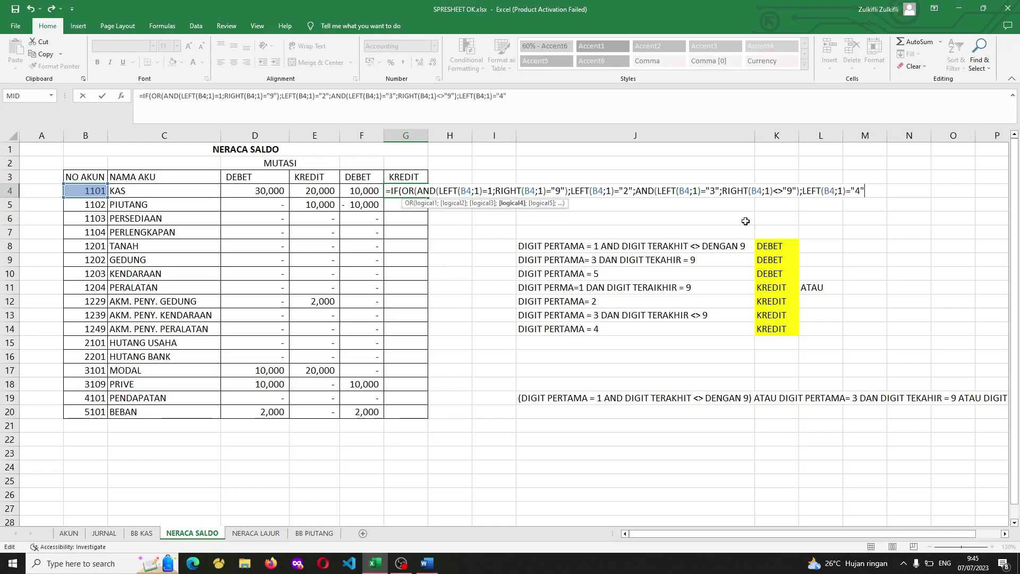
pyautogui.write('"4");')
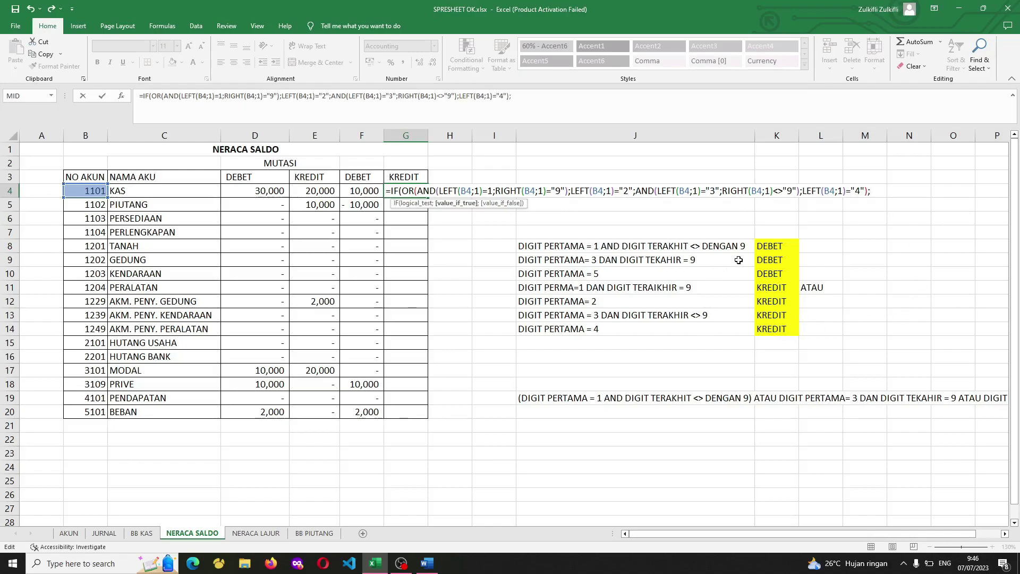
# Finish the G4 IF formula with E4-D4 as the true value and 0 as the false value.
pyautogui.click(327, 194)
pyautogui.write('-')
pyautogui.click(248, 194)
pyautogui.write(';')
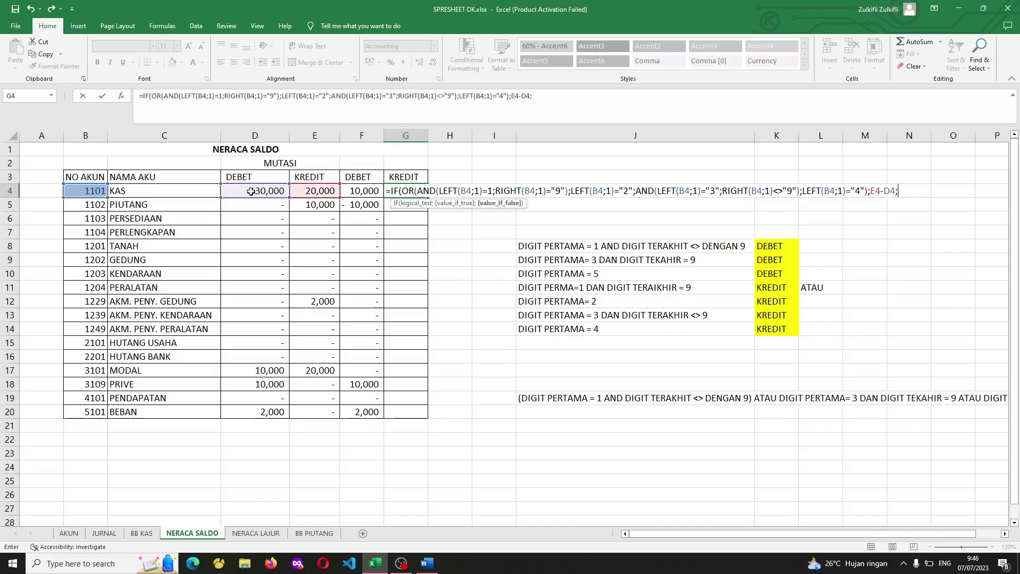
pyautogui.write('0)')
pyautogui.press('Return')
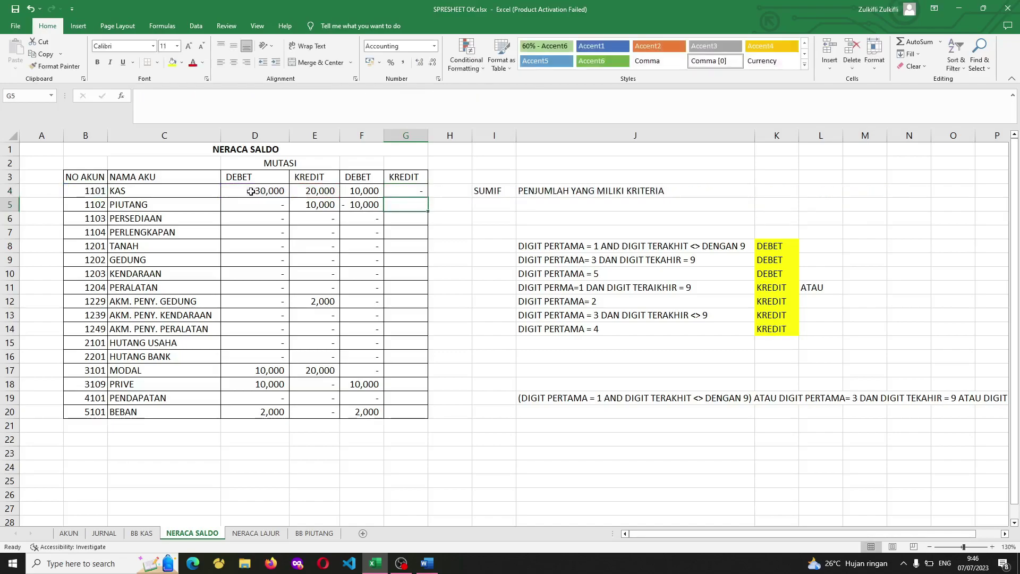
# Fill the G4 formula down the second KREDIT column to G20.
pyautogui.click(418, 193)
pyautogui.hotkey('ctrl', 'c')
pyautogui.keyDown('shift'); pyautogui.click(406, 413); pyautogui.keyUp('shift')
pyautogui.click(419, 190)
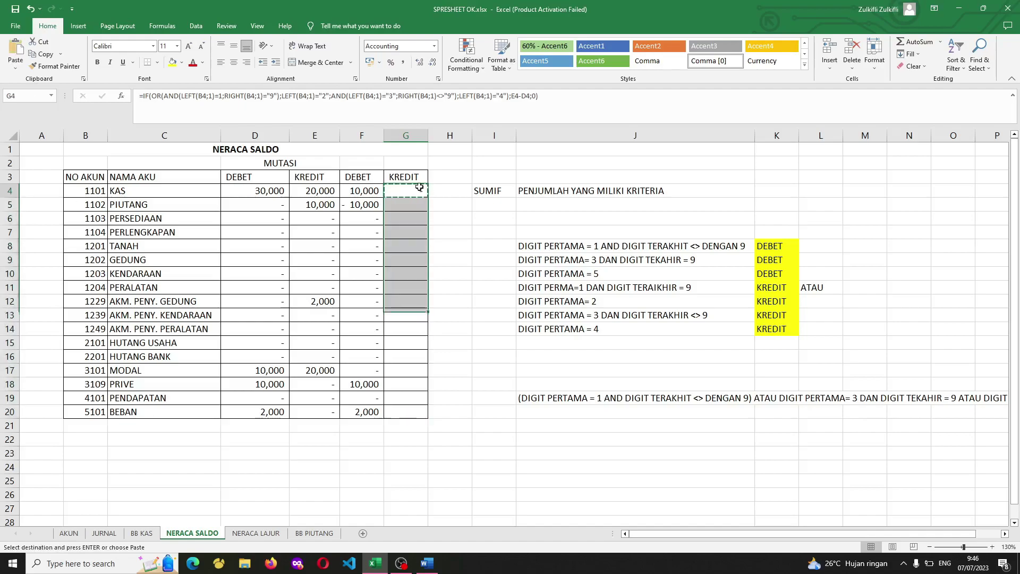
pyautogui.moveTo(429, 198); pyautogui.dragTo(419, 418)
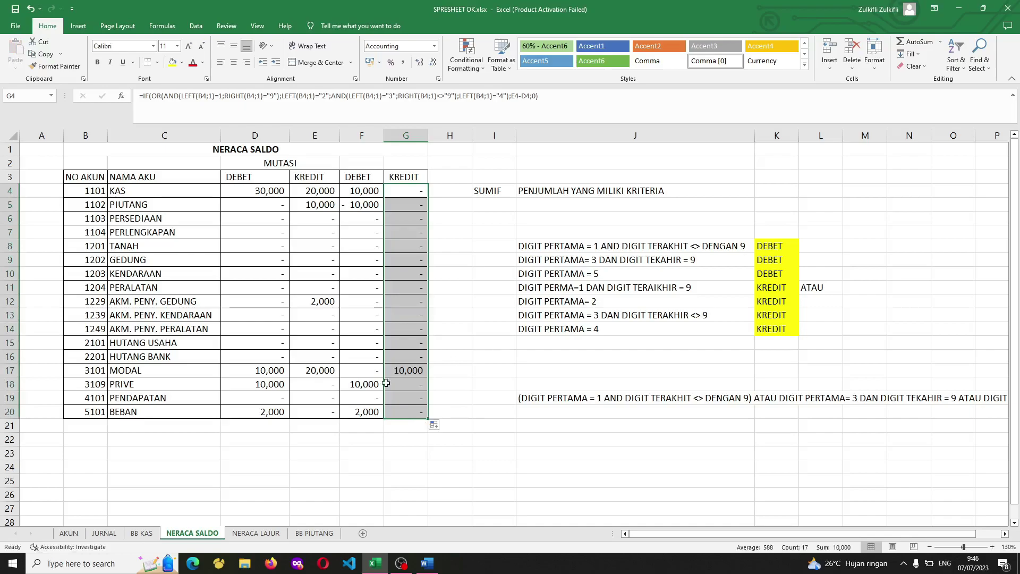
# Check the KREDIT formula for AKM. PENY. GEDUNG in G12 against the first-digit 1, last-digit 9 rule in J11.
pyautogui.click(319, 370)
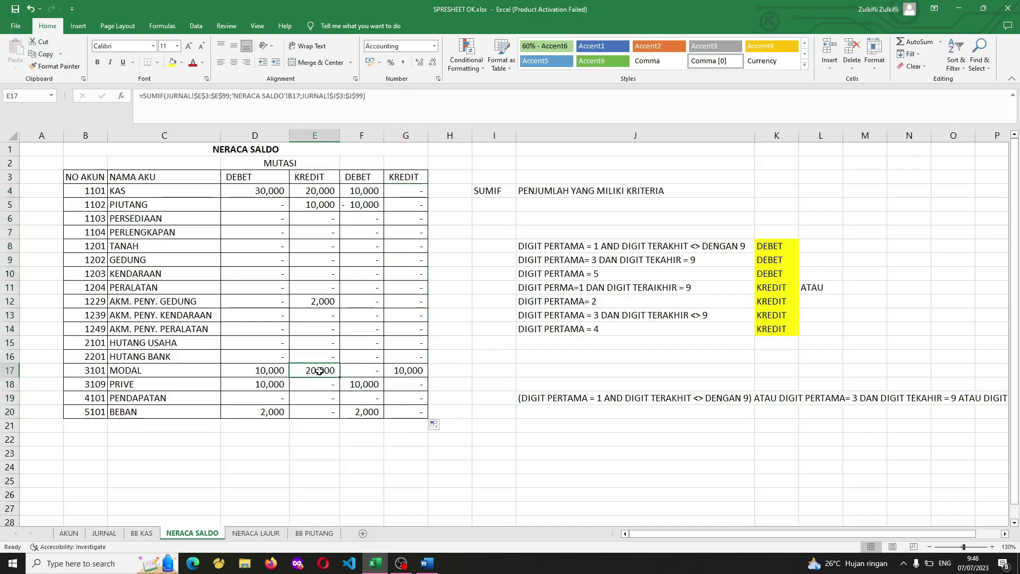
pyautogui.click(407, 298)
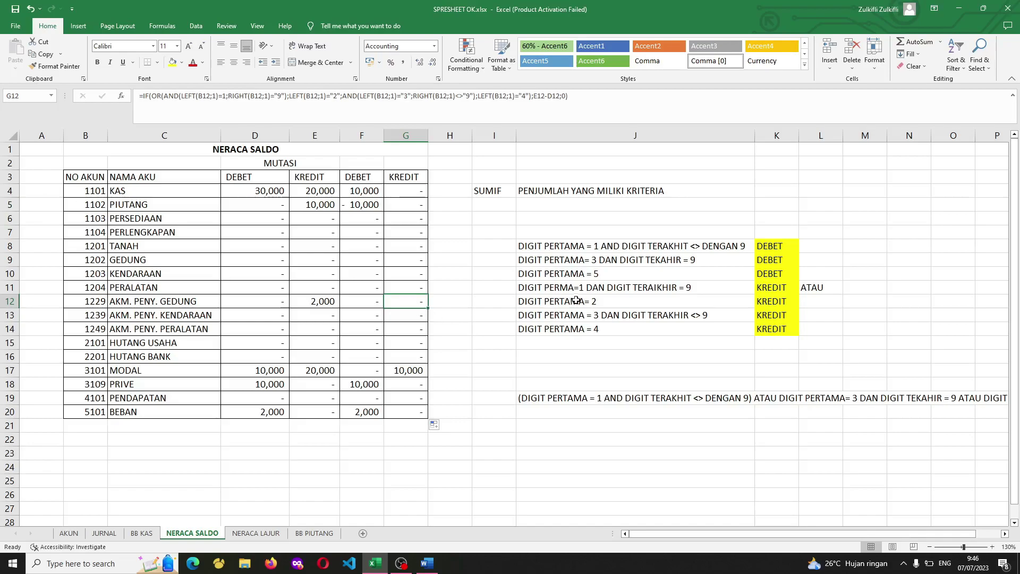
pyautogui.click(672, 288)
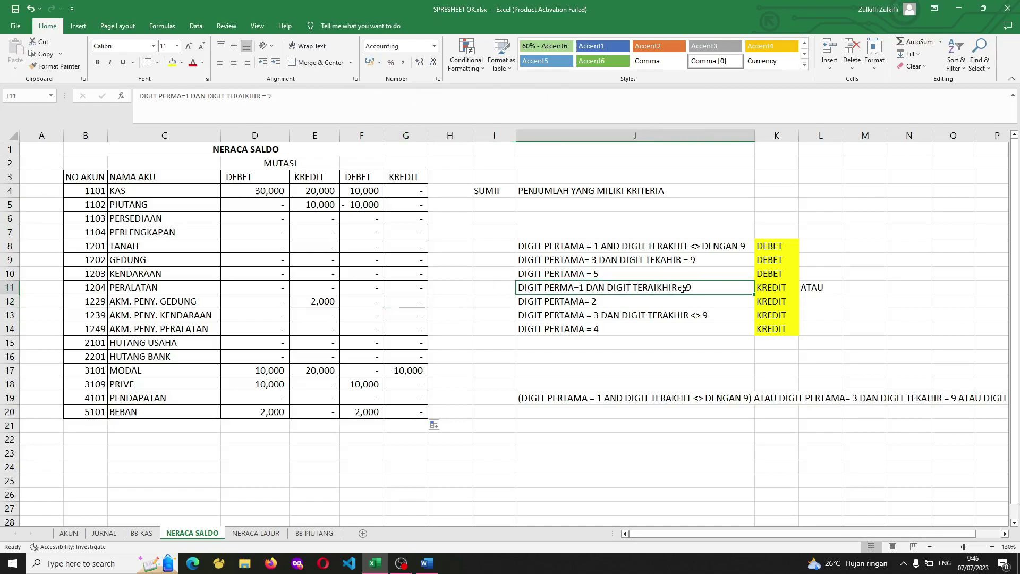
pyautogui.doubleClick(413, 302)
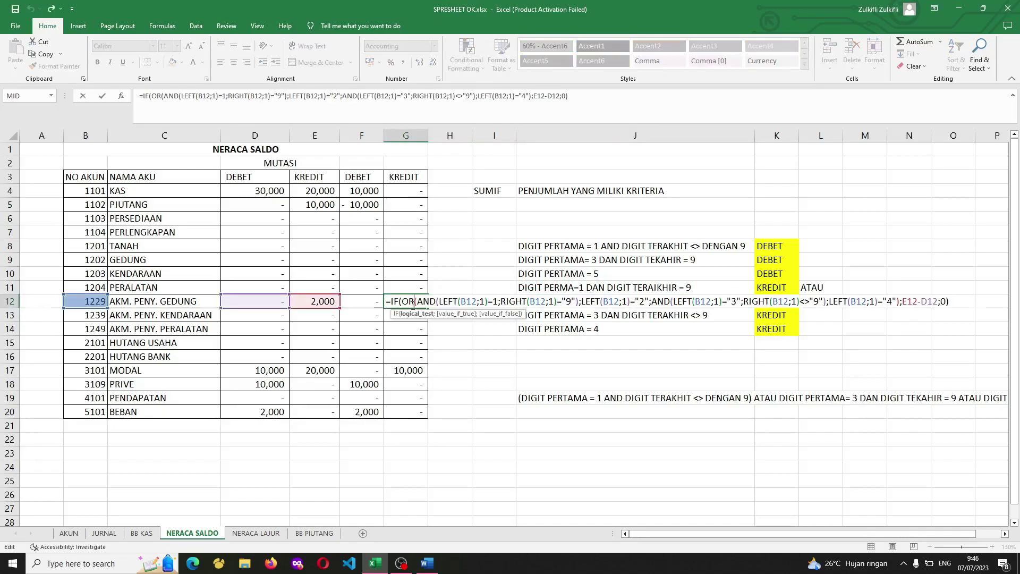
# Put the comparison value 1 in the first LEFT test of the G4 formula in quotes, making it LEFT(B4;1)="1".
pyautogui.doubleClick(419, 189)
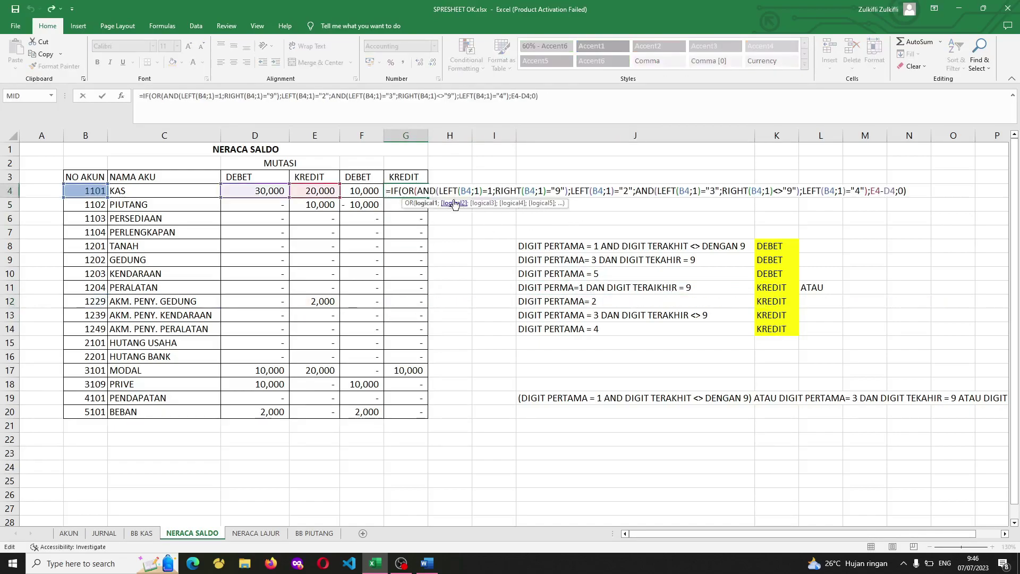
pyautogui.click(492, 192)
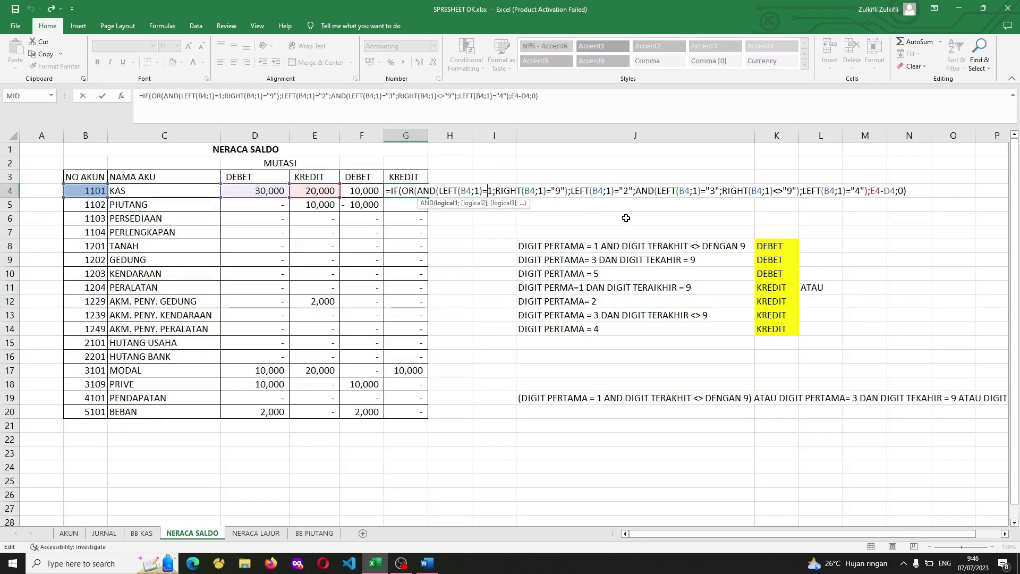
pyautogui.write('"9"')
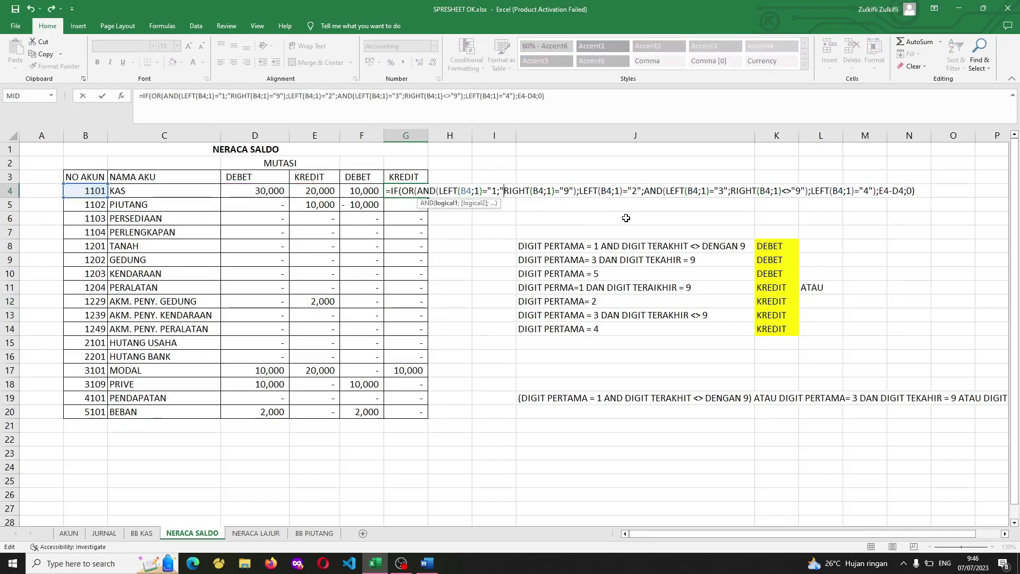
pyautogui.press('Return')
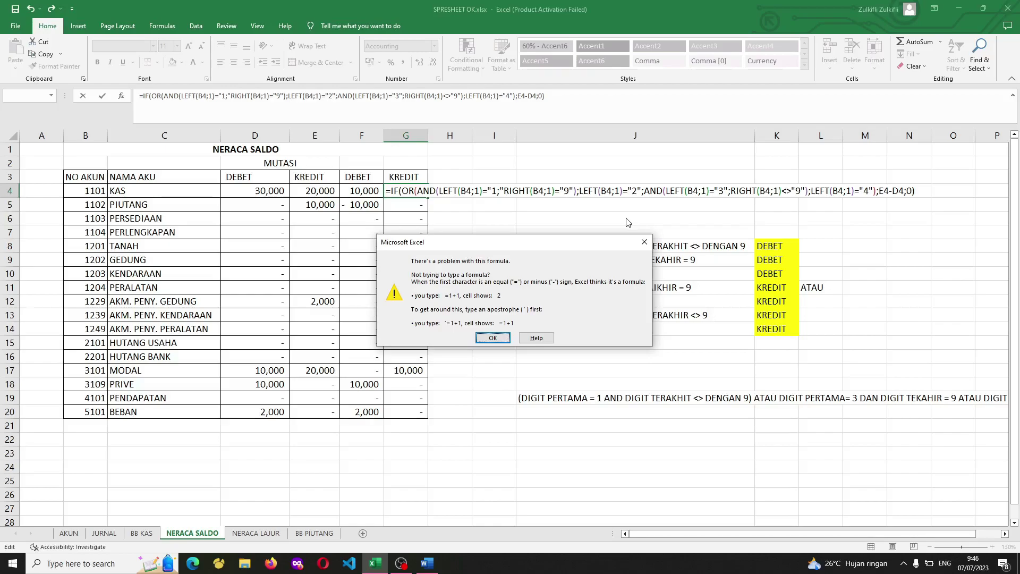
pyautogui.press('Return')
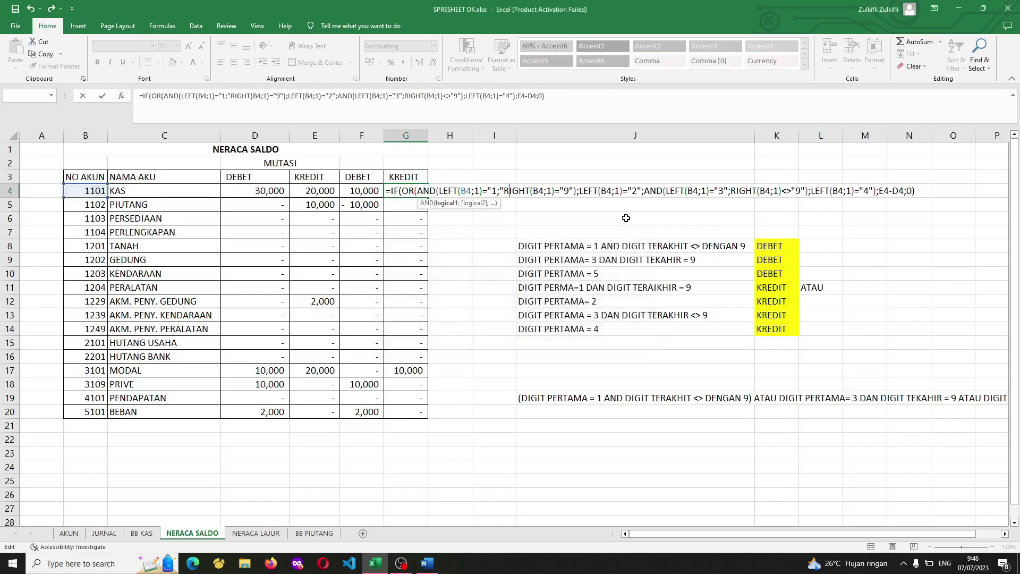
pyautogui.press('BackSpace')
pyautogui.press('Left')
pyautogui.write('"')
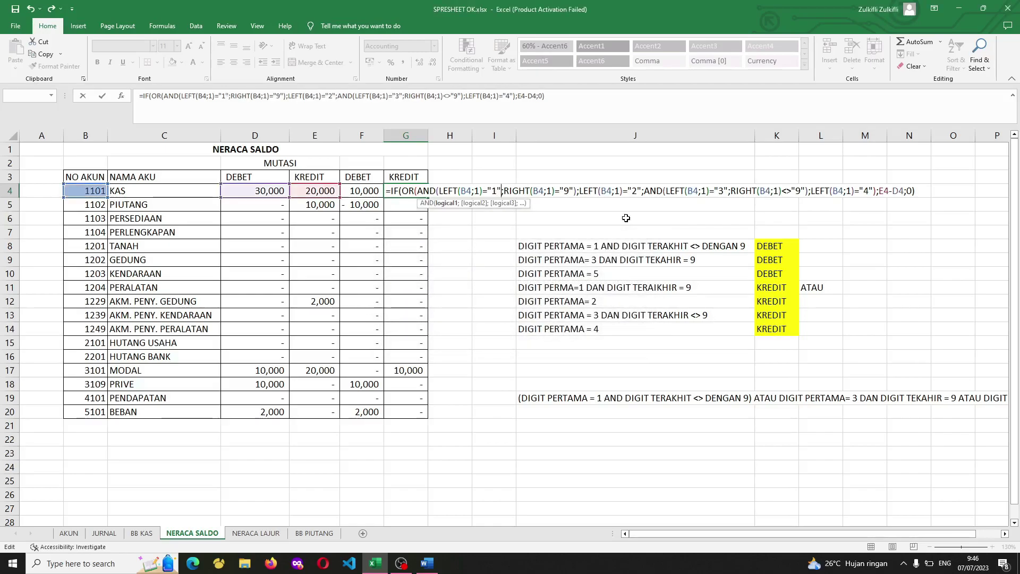
pyautogui.press('Return')
# Copy the corrected G4 formula down the second KREDIT column through G20.
pyautogui.press('Up')
pyautogui.hotkey('ctrl', 'c')
pyautogui.hotkey('ctrl', 'shift', 'Down')
pyautogui.hotkey('ctrl', 'v')
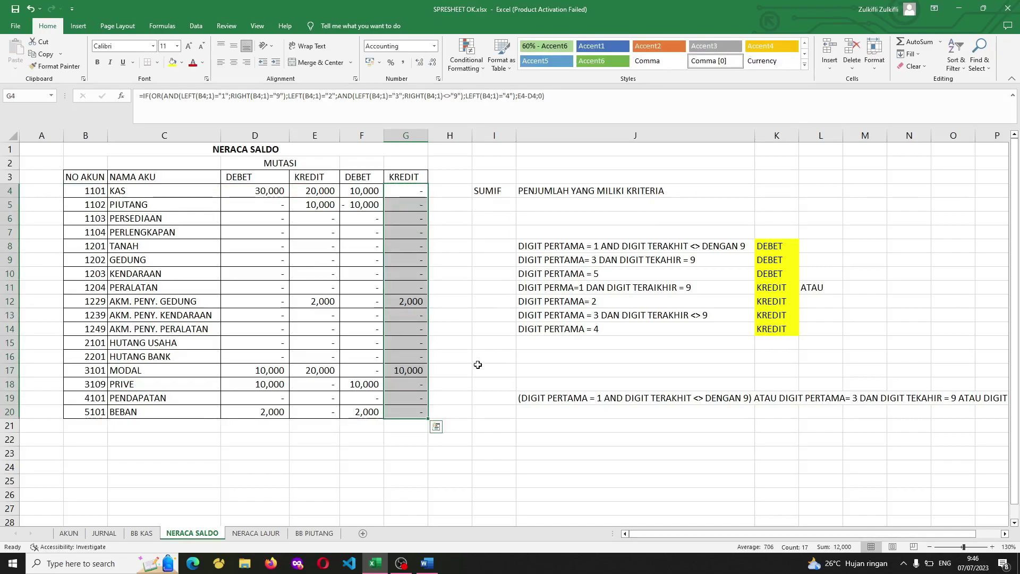
# Total the second DEBET column in F21 with =SUM(F4:F20).
pyautogui.click(379, 310)
pyautogui.moveTo(364, 192); pyautogui.dragTo(390, 409)
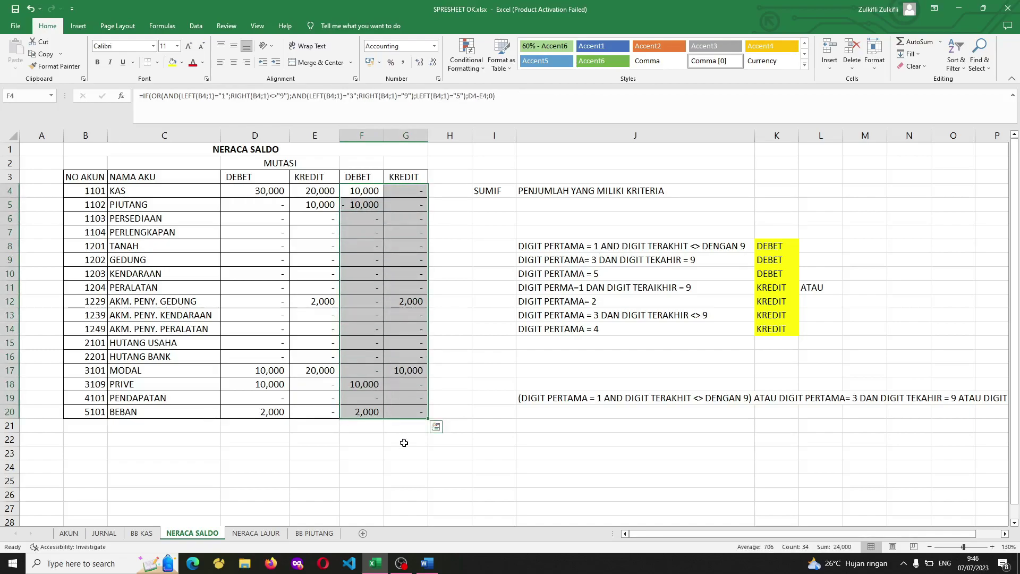
pyautogui.click(378, 428)
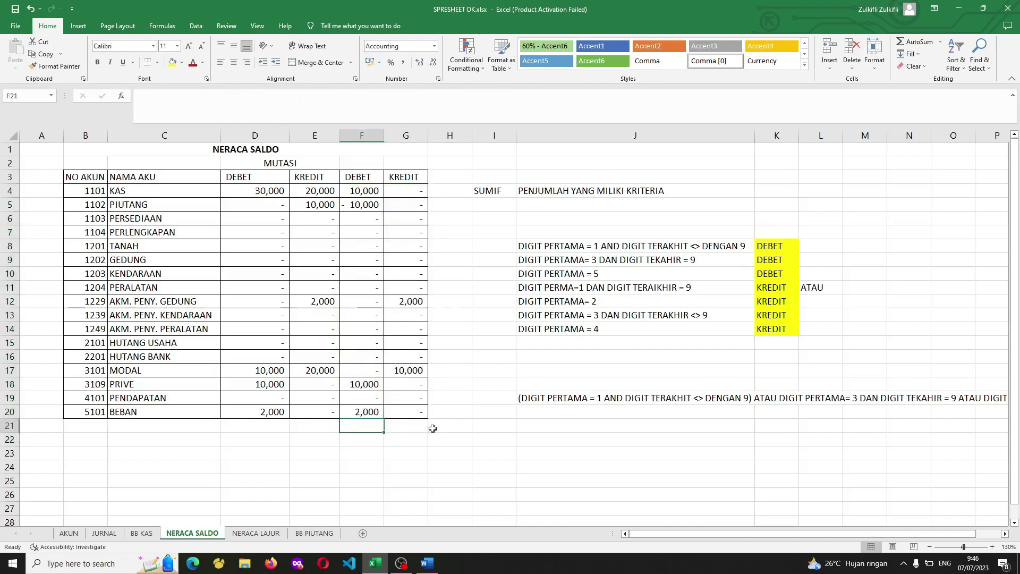
pyautogui.write('=su')
pyautogui.press('Tab')
pyautogui.press('Up')
pyautogui.hotkey('shift', 'Up')
pyautogui.hotkey('shift', 'Up')
pyautogui.hotkey('shift', 'Up')
pyautogui.hotkey('shift', 'Up')
pyautogui.hotkey('shift', 'Up')
pyautogui.hotkey('shift', 'Up')
pyautogui.hotkey('shift', 'Up')
pyautogui.hotkey('shift', 'Up')
pyautogui.hotkey('shift', 'Up')
pyautogui.hotkey('shift', 'Up')
pyautogui.hotkey('shift', 'Up')
pyautogui.hotkey('shift', 'Up')
pyautogui.hotkey('shift', 'Up')
pyautogui.hotkey('shift', 'Up')
pyautogui.hotkey('shift', 'Up')
pyautogui.hotkey('shift', 'Up')
pyautogui.hotkey('shift', 'Up')
pyautogui.hotkey('shift', 'Down')
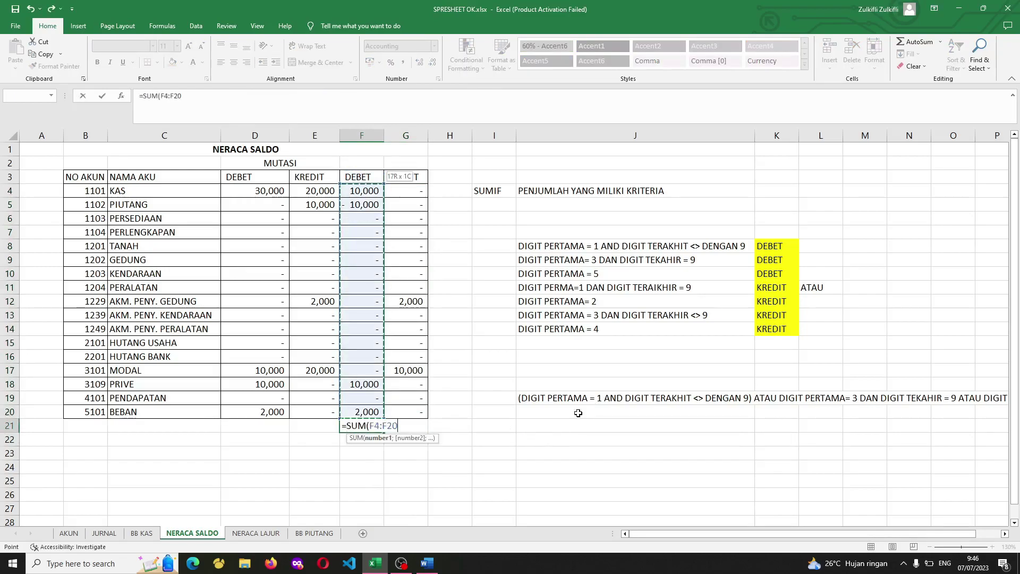
pyautogui.press('Return')
# Copy the F21 total formula to G21 to sum the second KREDIT column.
pyautogui.press('Up')
pyautogui.hotkey('ctrl', 'c')
pyautogui.hotkey('shift', 'Right')
pyautogui.press('Return')
pyautogui.press('Right')
pyautogui.press('Left')
pyautogui.hotkey('shift', 'Right')
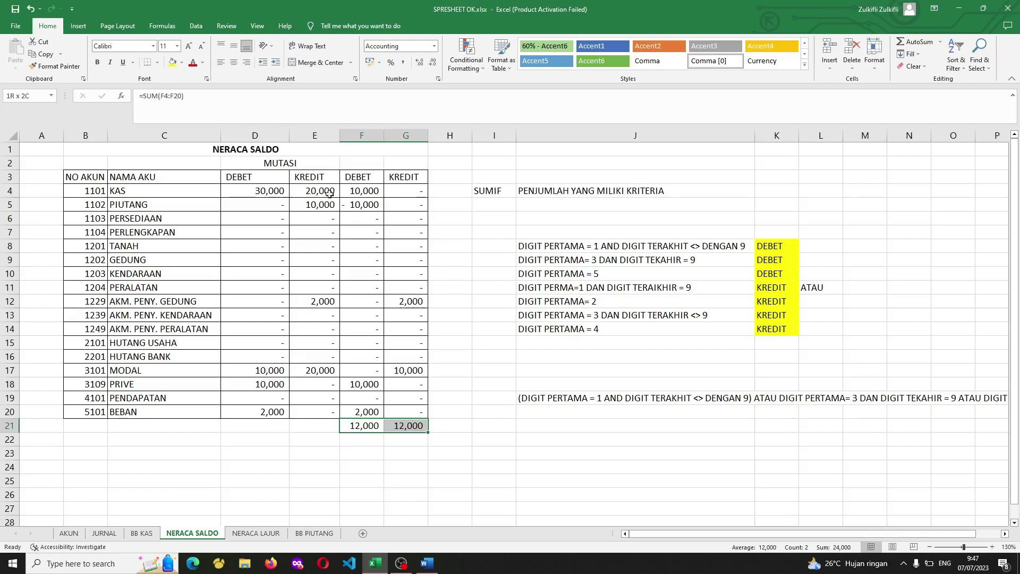
# Auto-fit the width of column D to its contents.
pyautogui.doubleClick(289, 136)
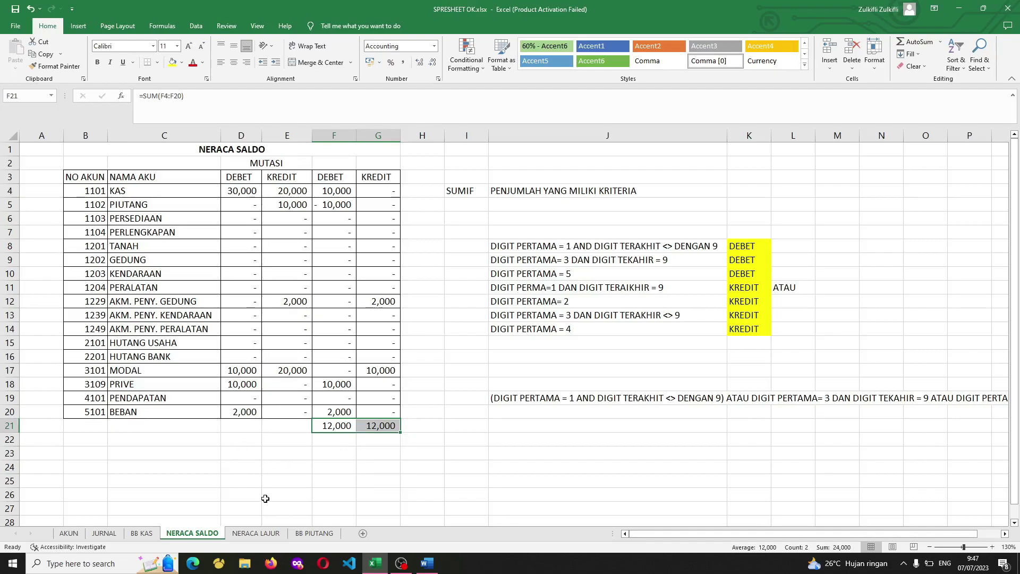
pyautogui.scroll(-2, 335, 516)
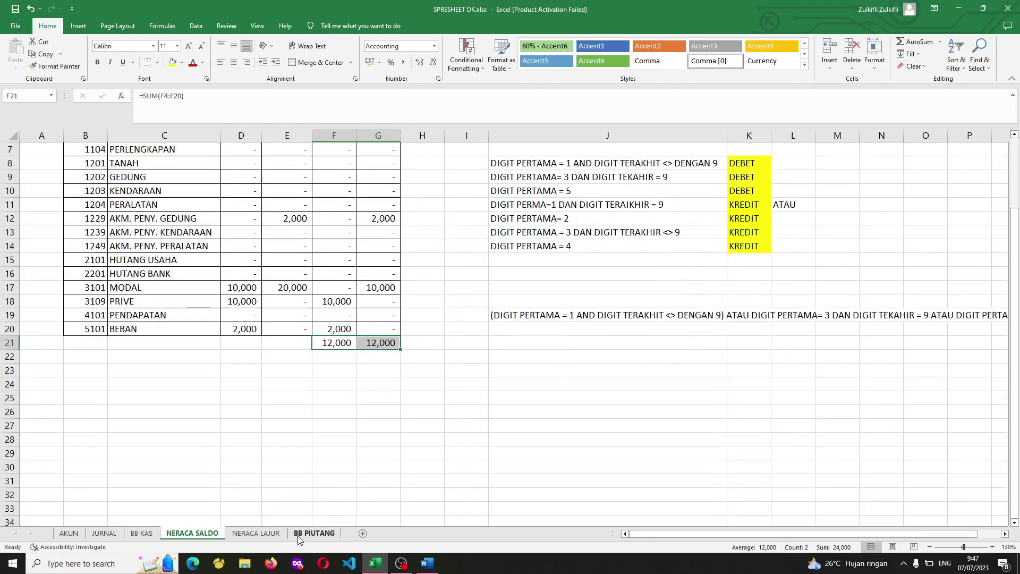
pyautogui.scroll(2, 303, 525)
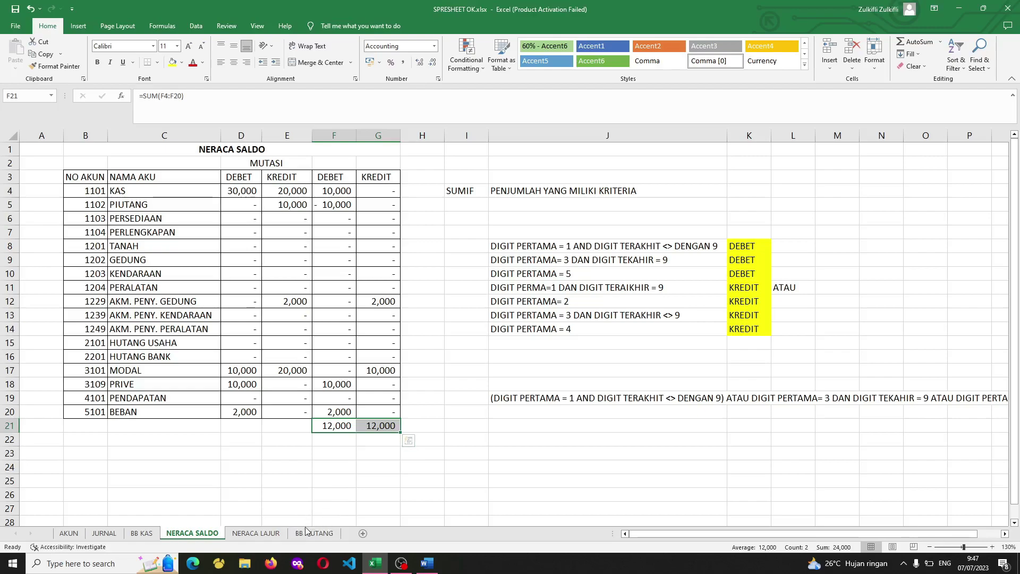
# Open the NERACA LAJUR sheet and examine its NERACA SALDO, AJP, NSD, LR and NERACA column headings.
pyautogui.click(252, 533)
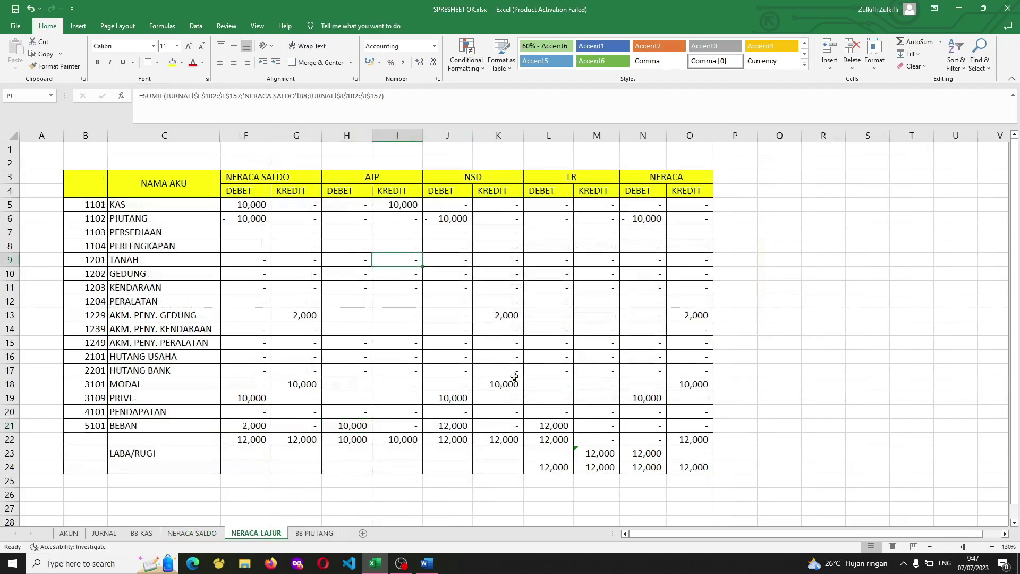
pyautogui.press('Right')
pyautogui.press('Right')
pyautogui.press('Right')
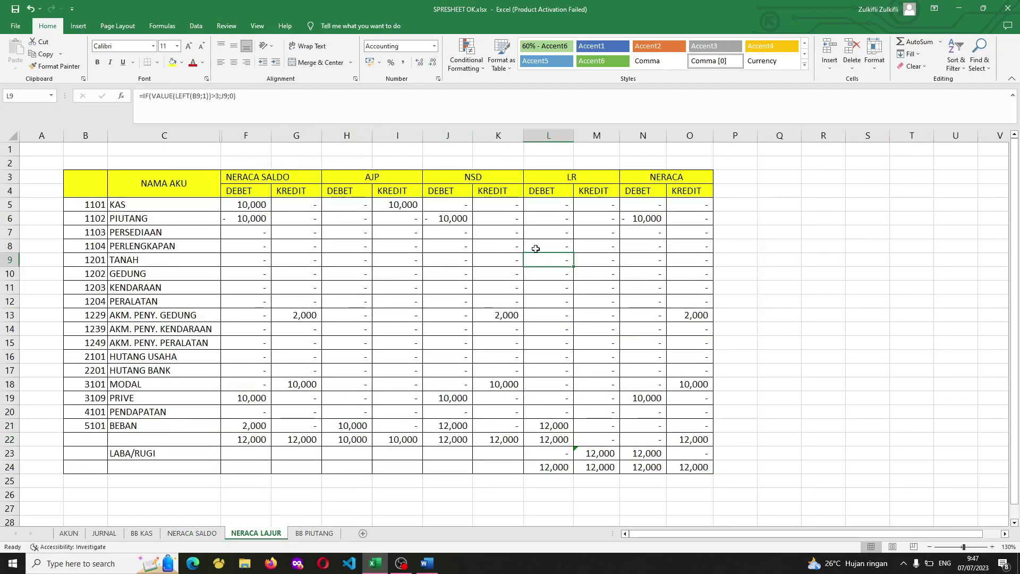
pyautogui.click(273, 179)
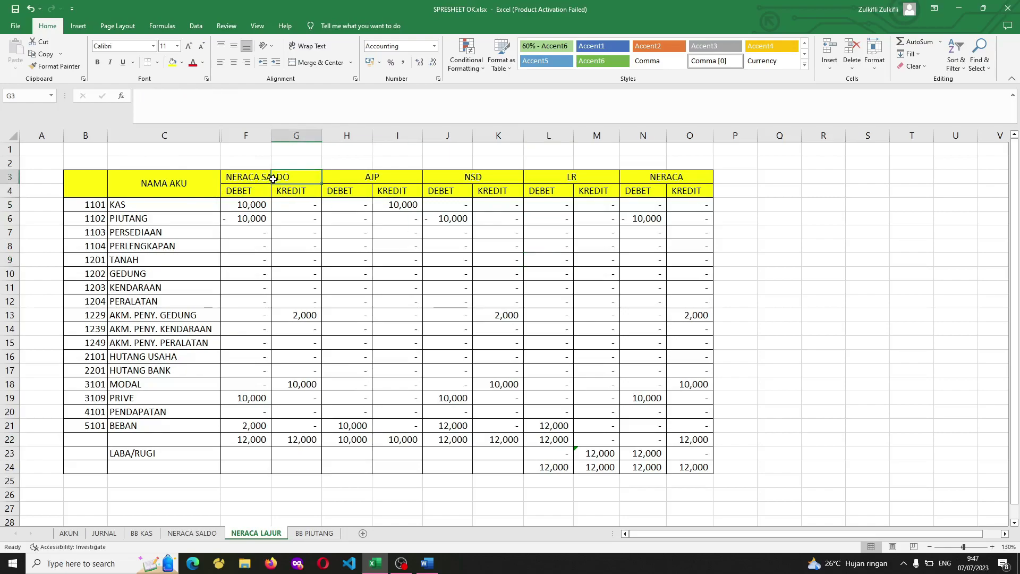
pyautogui.click(402, 178)
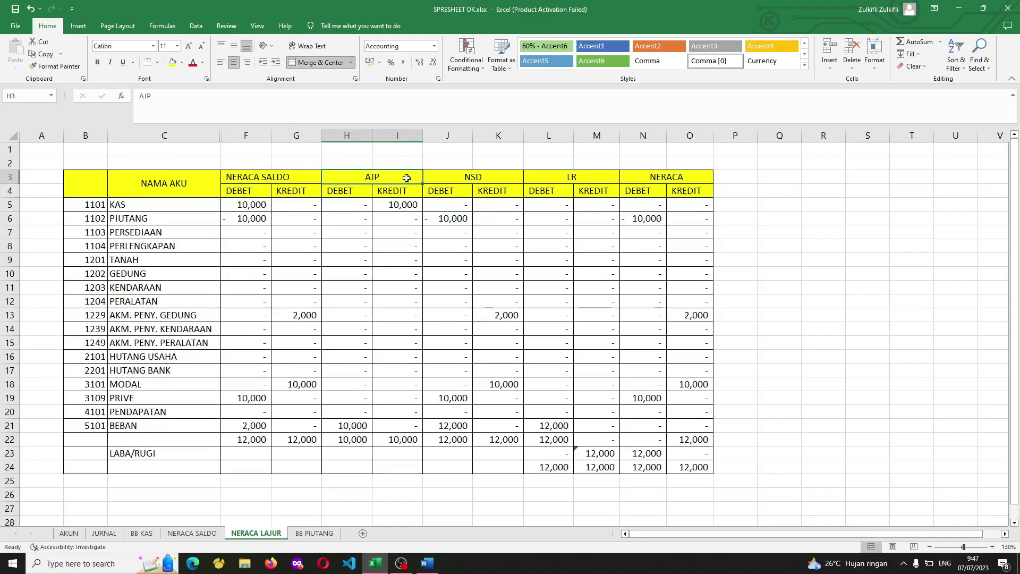
pyautogui.click(475, 178)
pyautogui.doubleClick(474, 177)
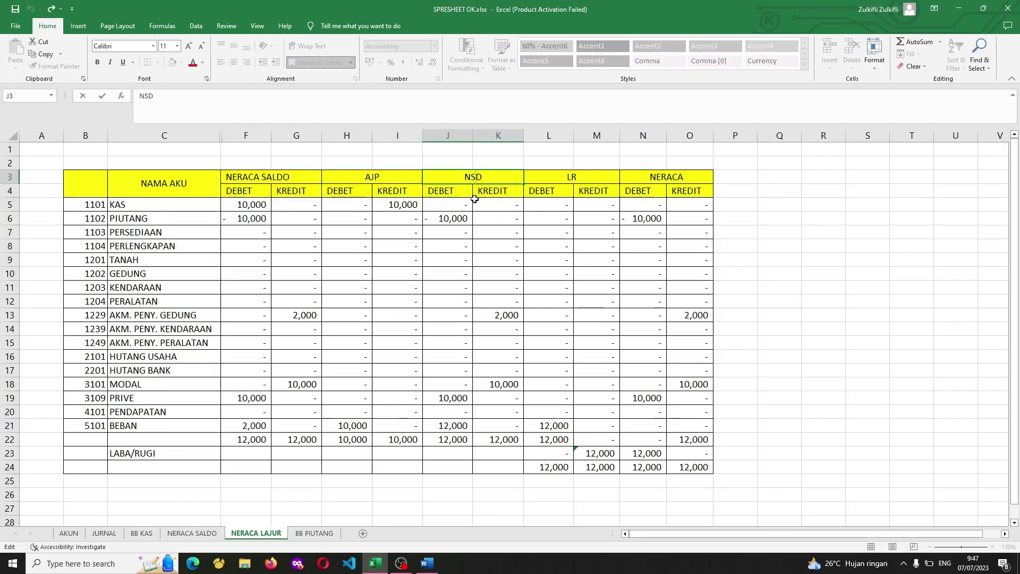
pyautogui.click(590, 178)
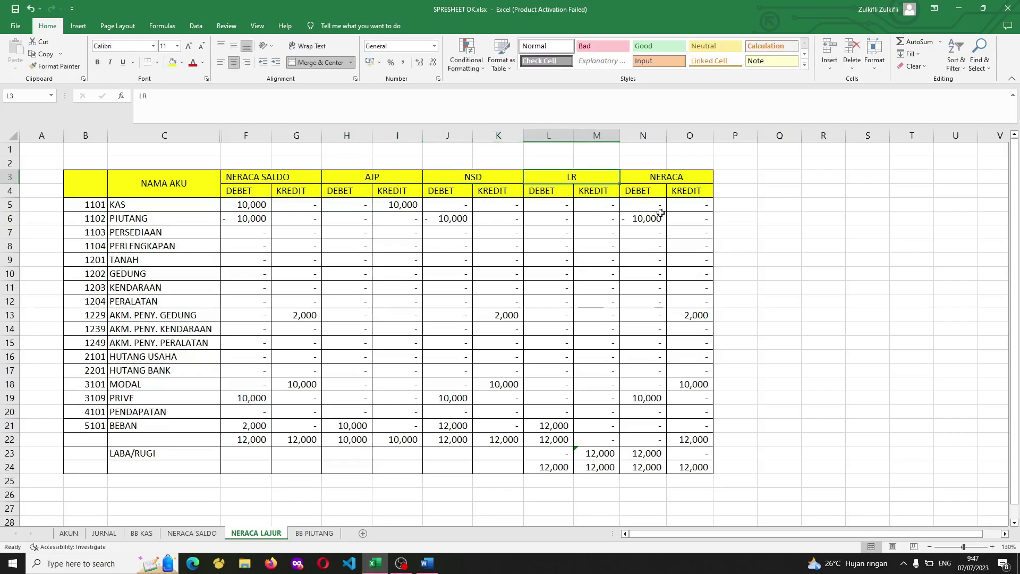
pyautogui.click(684, 181)
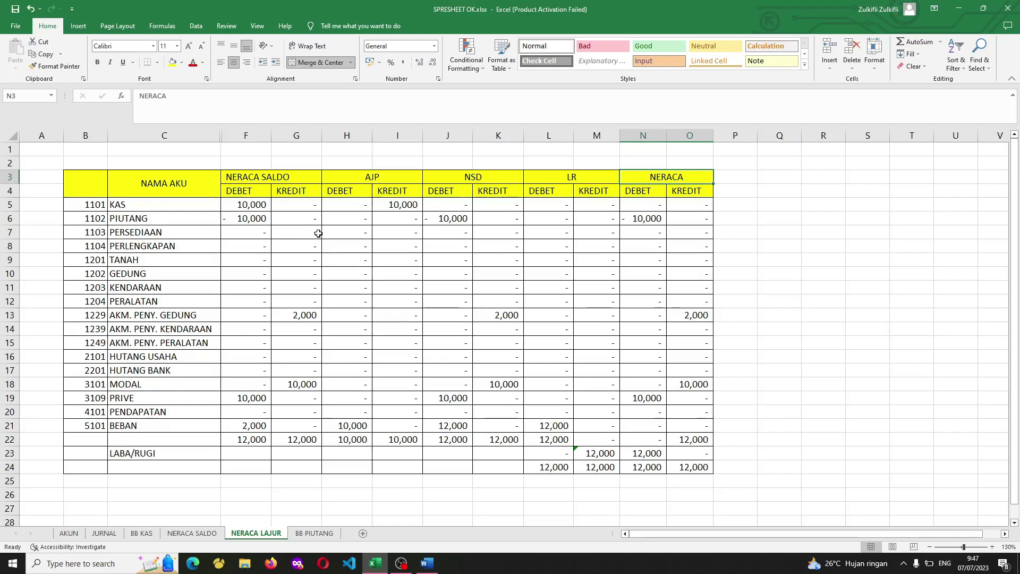
# Examine the whole worksheet table, including the NERACA and LR columns, the LABA/RUGI row formula and an NSD debit formula.
pyautogui.moveTo(96, 182); pyautogui.dragTo(677, 459)
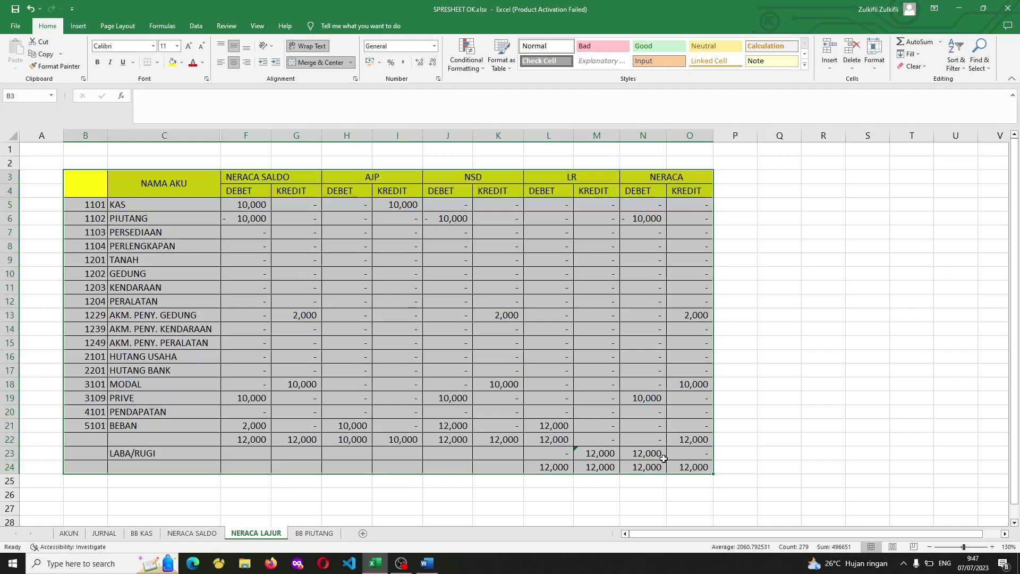
pyautogui.moveTo(690, 387); pyautogui.dragTo(656, 302)
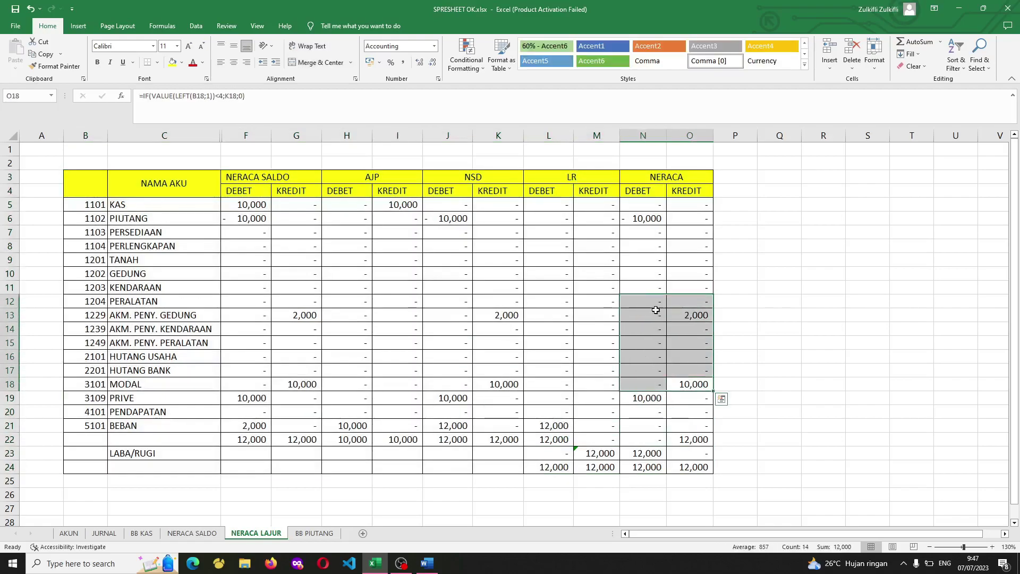
pyautogui.moveTo(642, 204); pyautogui.dragTo(706, 395)
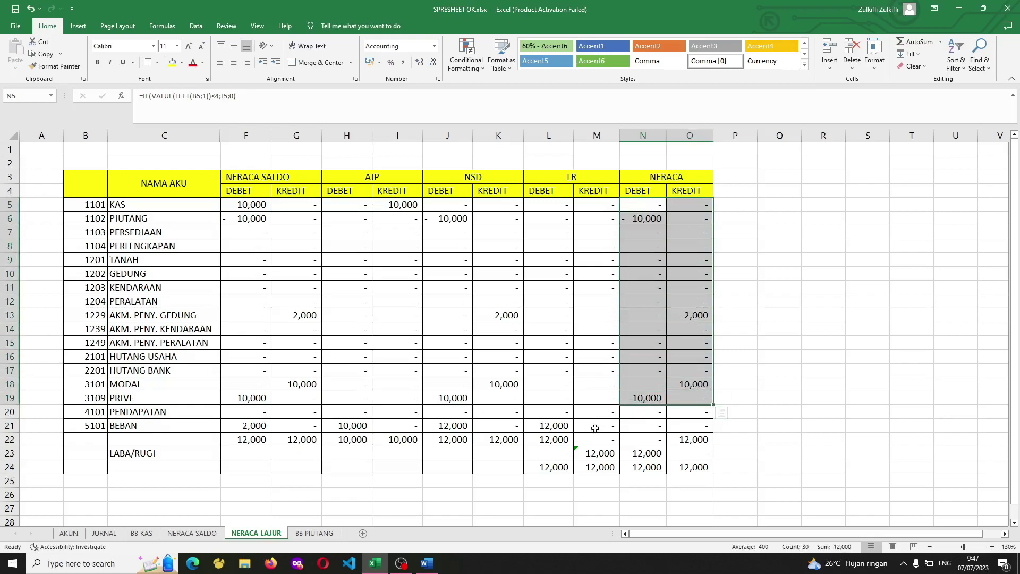
pyautogui.moveTo(551, 412); pyautogui.dragTo(608, 442)
pyautogui.moveTo(590, 343); pyautogui.dragTo(611, 399)
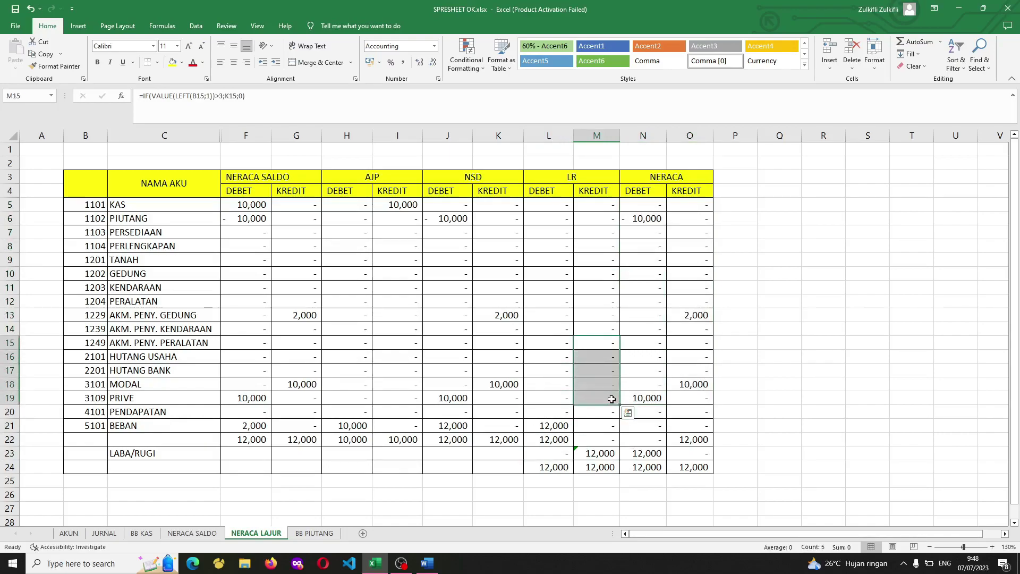
pyautogui.click(598, 423)
pyautogui.click(600, 453)
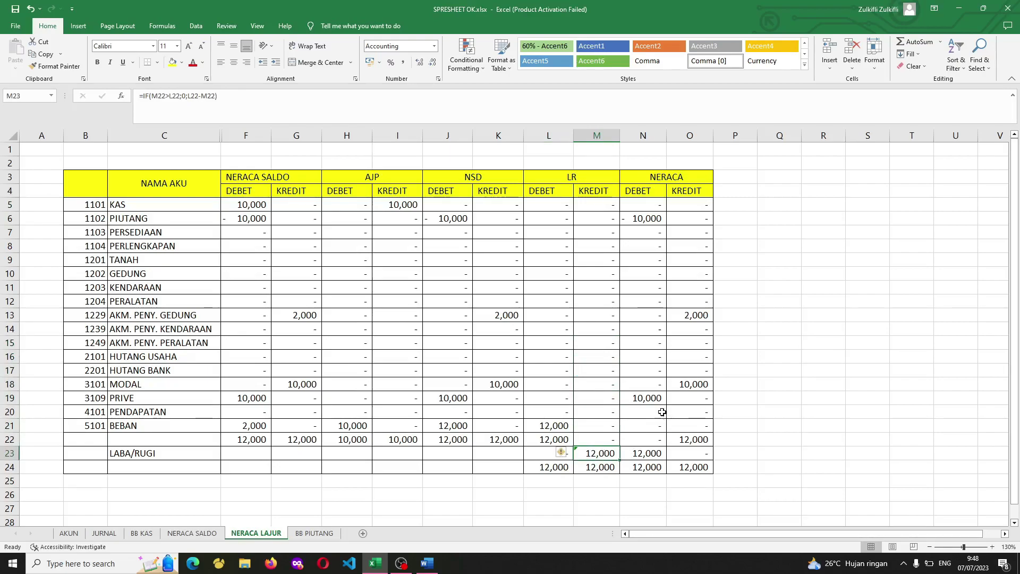
pyautogui.click(456, 302)
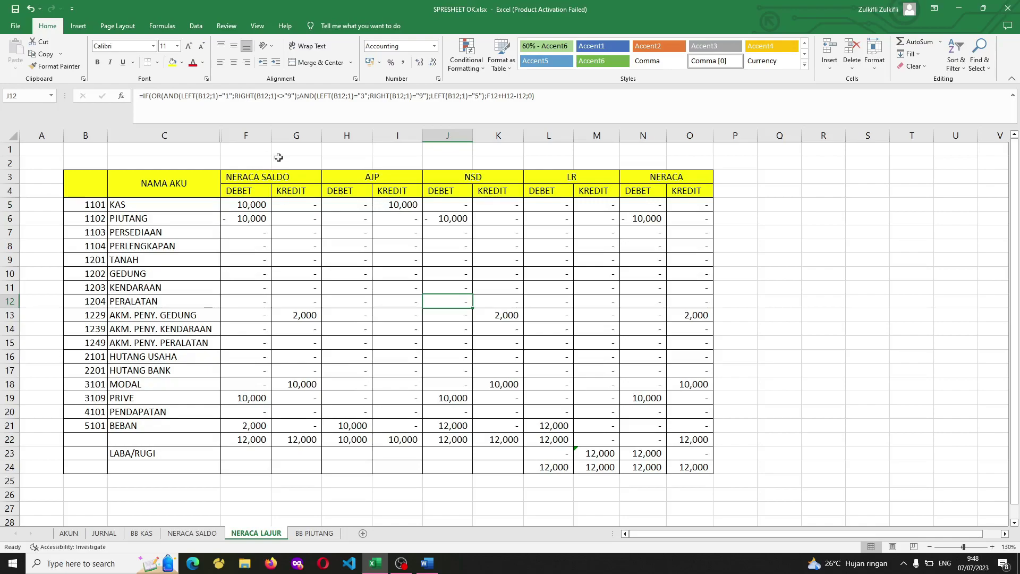
# Unhide the MUTASI columns D and E on the NERACA LAJUR sheet.
pyautogui.moveTo(246, 136); pyautogui.dragTo(206, 137)
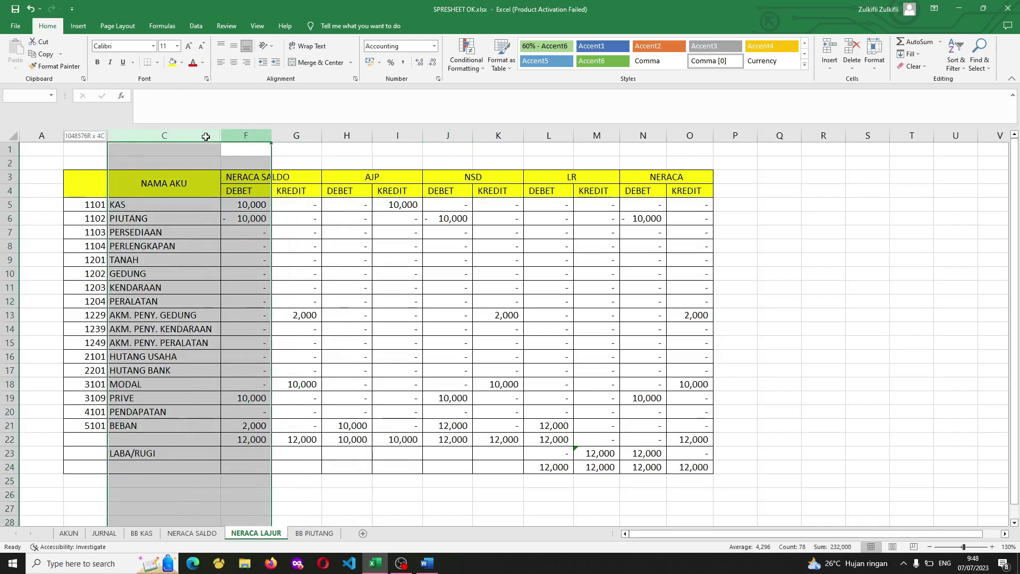
pyautogui.rightClick(244, 223)
pyautogui.click(286, 394)
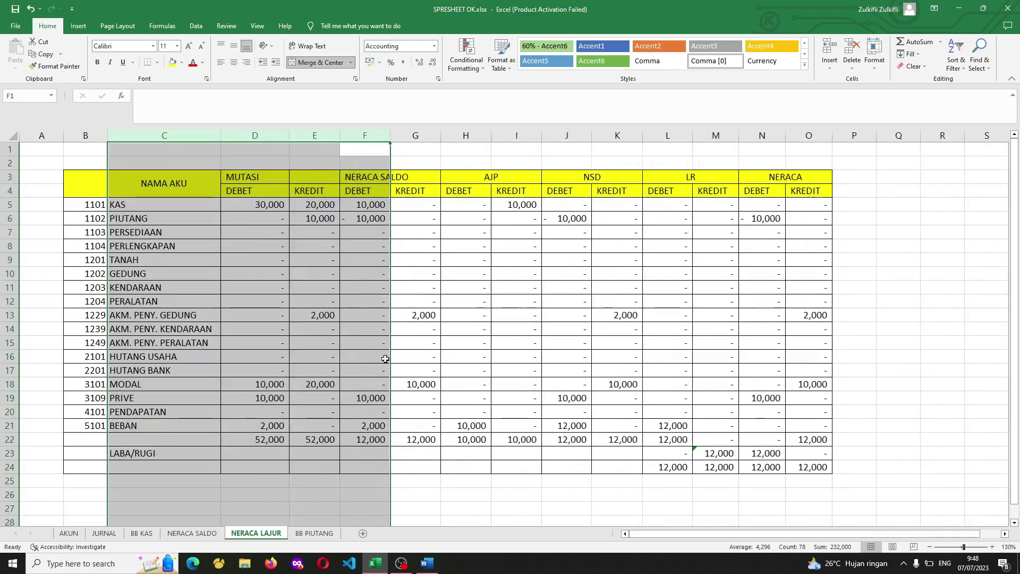
pyautogui.click(400, 352)
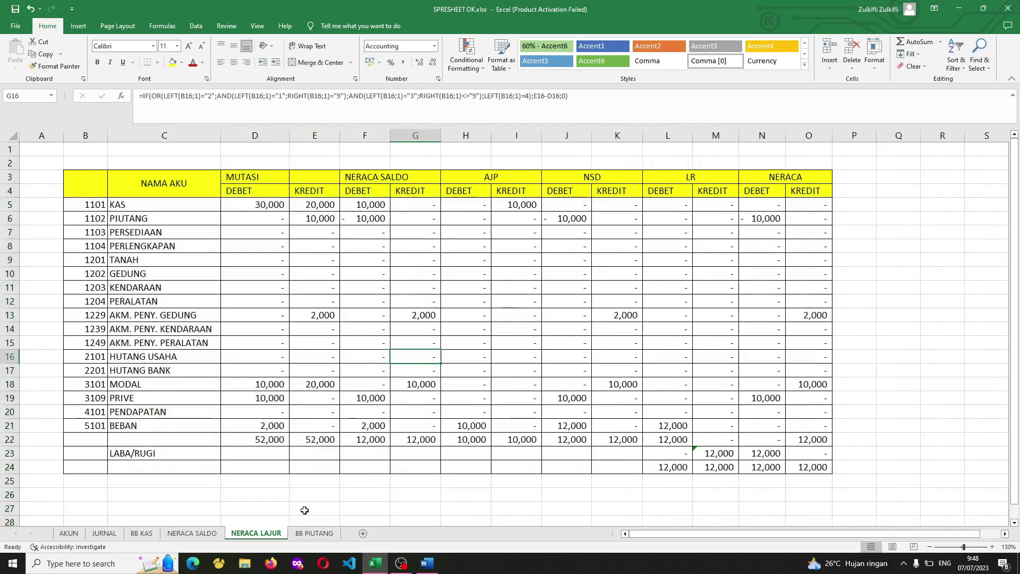
# Compare the table on the NERACA SALDO sheet with the account, MUTASI and NERACA SALDO columns of NERACA LAJUR.
pyautogui.click(191, 533)
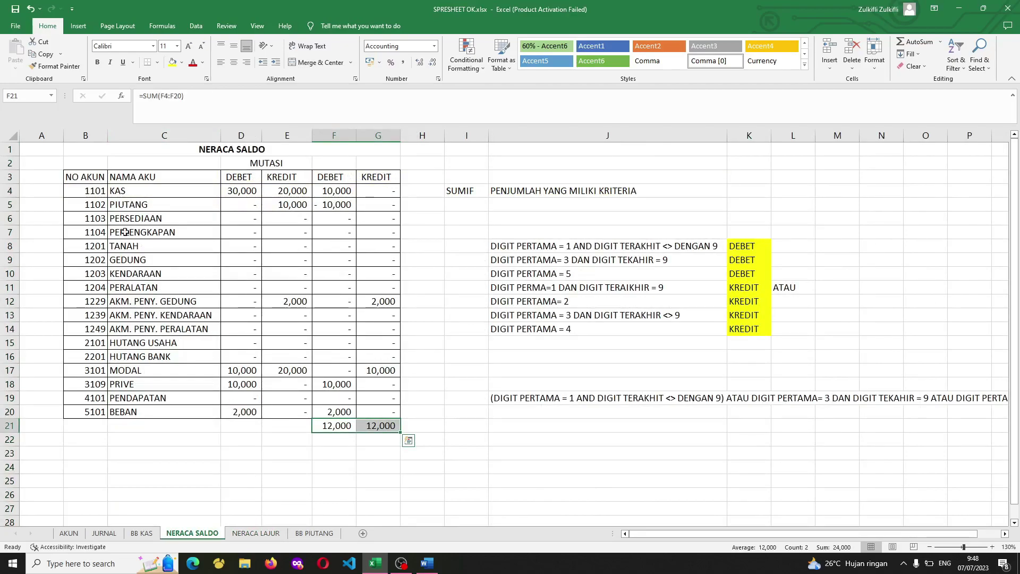
pyautogui.moveTo(77, 181); pyautogui.dragTo(380, 422)
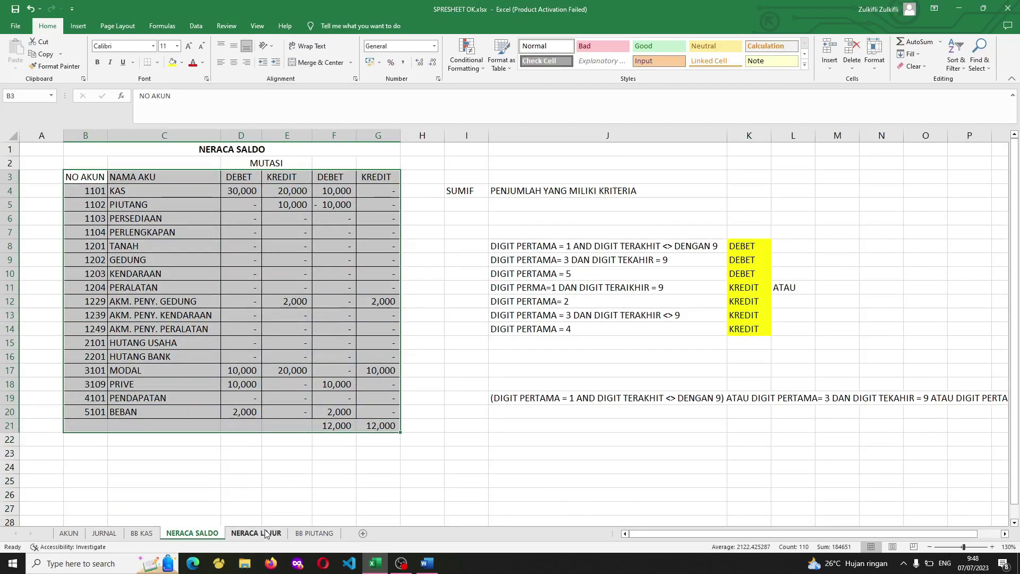
pyautogui.click(266, 533)
pyautogui.moveTo(98, 176); pyautogui.dragTo(408, 439)
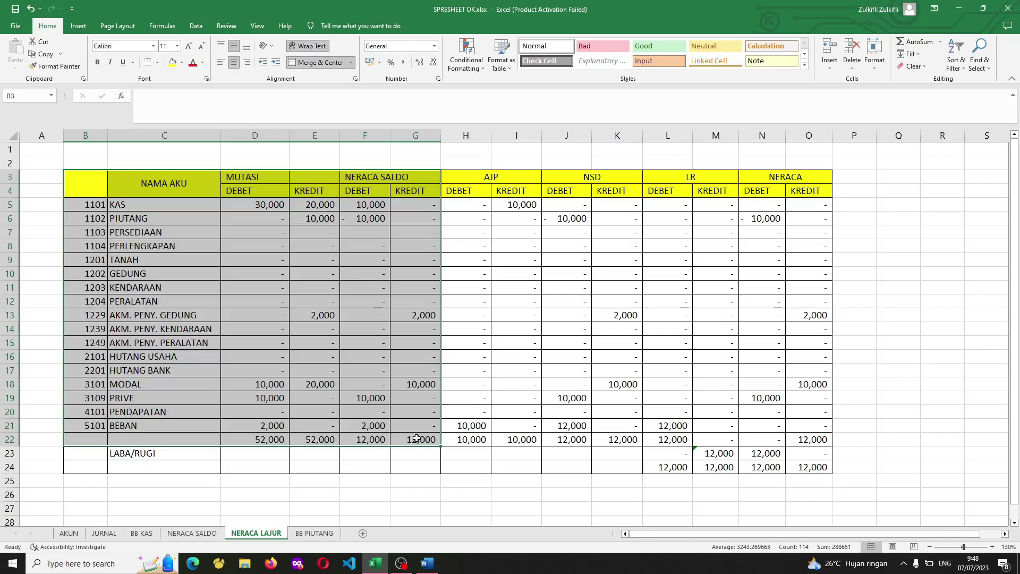
pyautogui.click(488, 437)
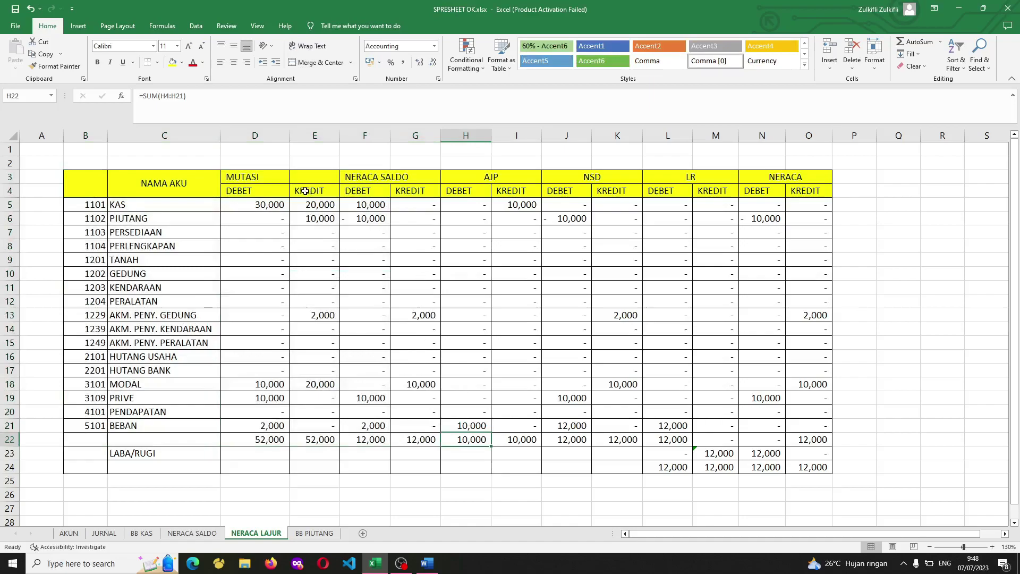
# Hide the MUTASI columns D and E on the NERACA LAJUR sheet.
pyautogui.moveTo(265, 135); pyautogui.dragTo(319, 135)
pyautogui.rightClick(304, 219)
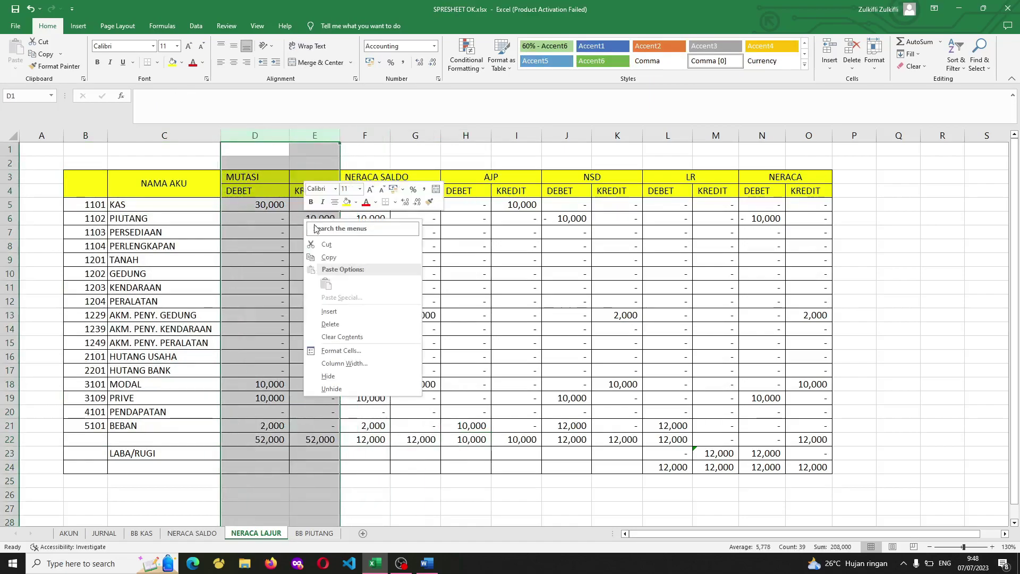
pyautogui.click(341, 385)
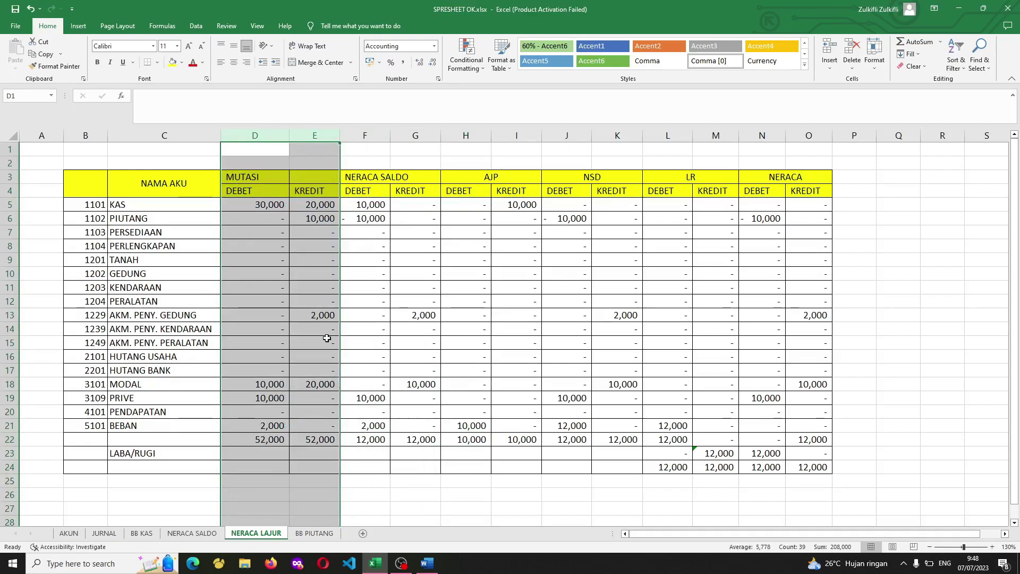
pyautogui.rightClick(293, 288)
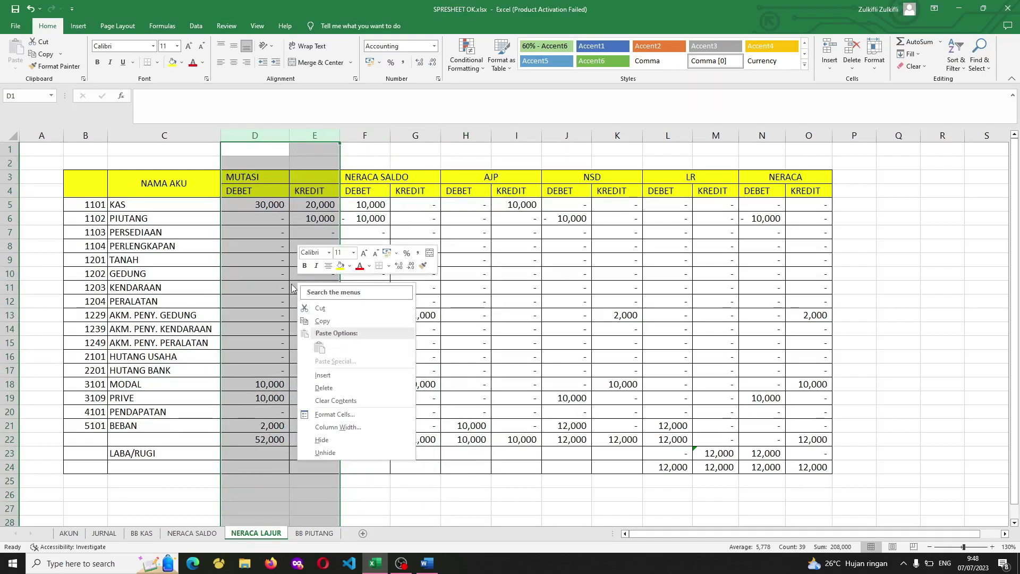
pyautogui.click(373, 440)
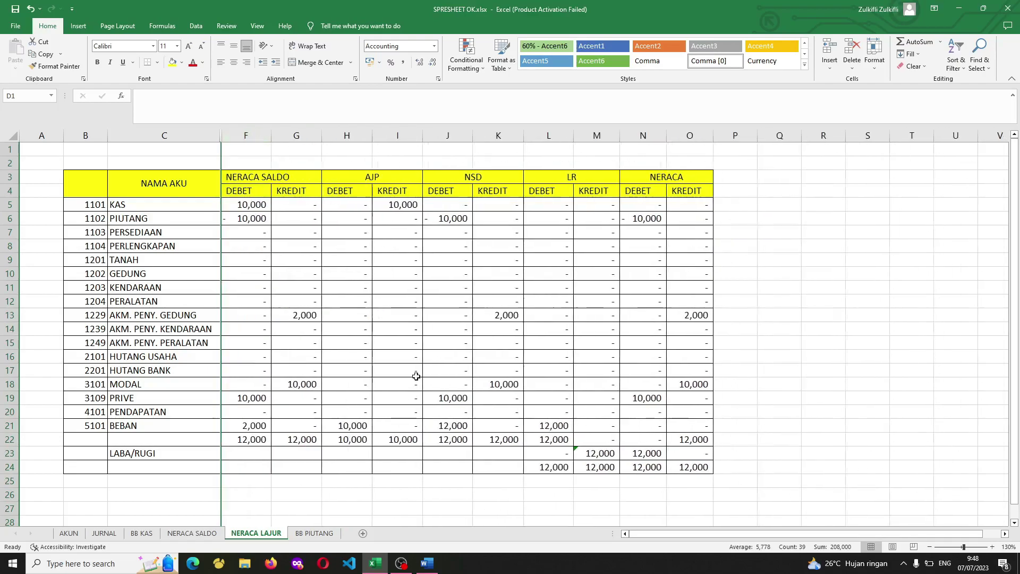
pyautogui.click(416, 381)
# Examine the AJP debit and credit columns and their source adjusting entries from row 102 of the JURNAL sheet.
pyautogui.moveTo(355, 205); pyautogui.dragTo(386, 444)
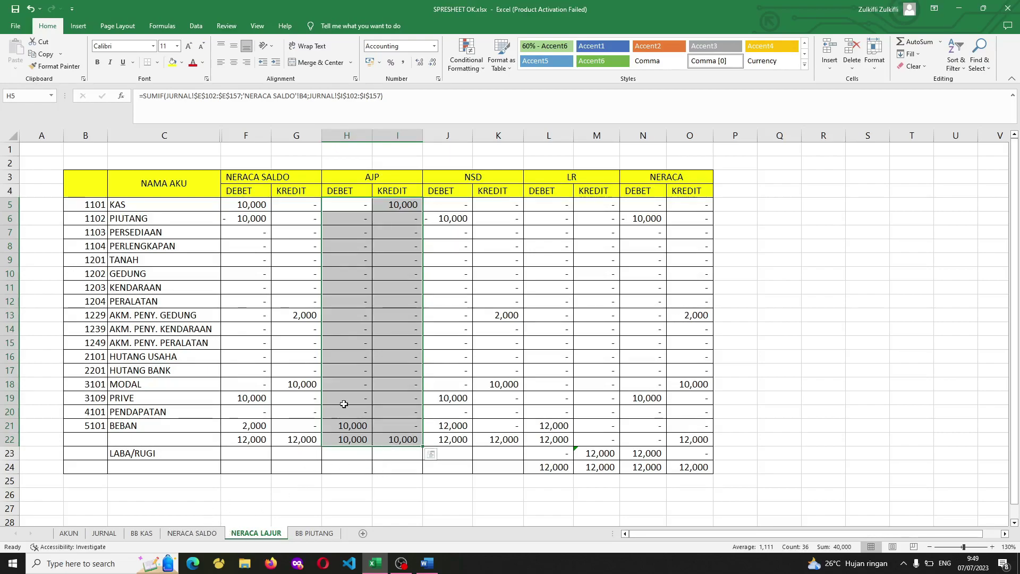
pyautogui.click(393, 286)
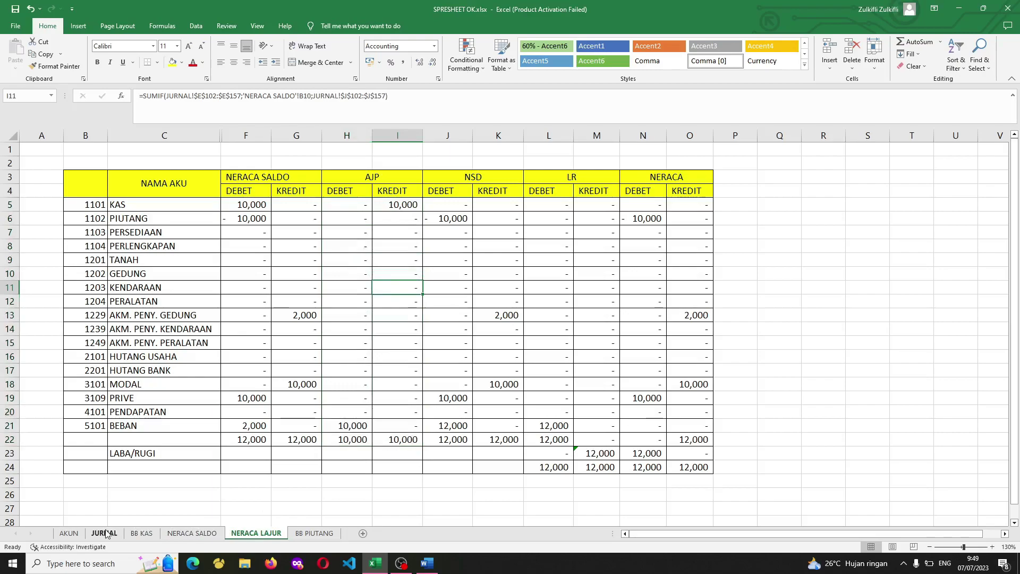
pyautogui.click(104, 533)
pyautogui.moveTo(266, 357); pyautogui.dragTo(553, 417)
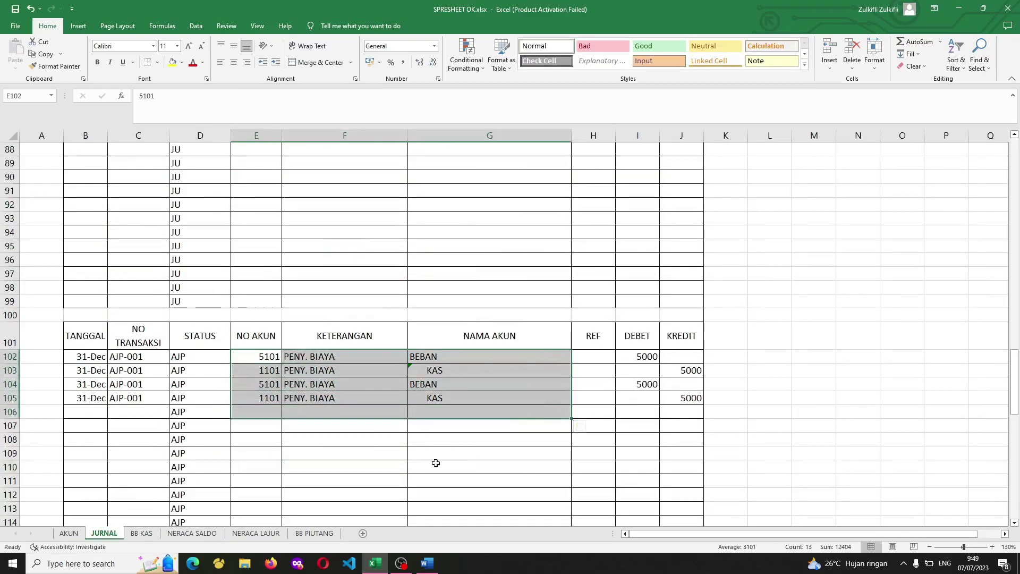
pyautogui.click(825, 336)
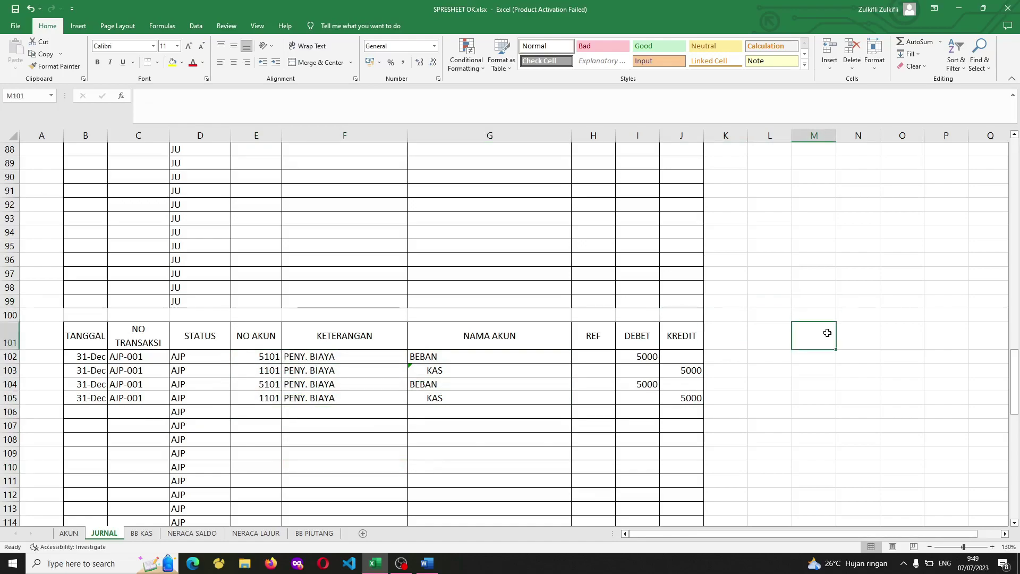
pyautogui.write('H')
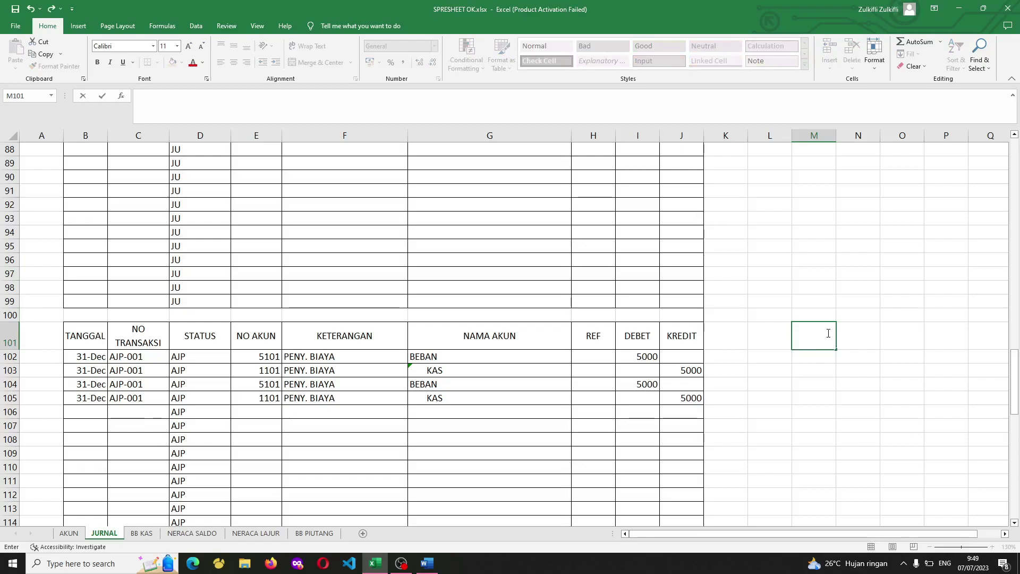
pyautogui.write('KHTISAL LR')
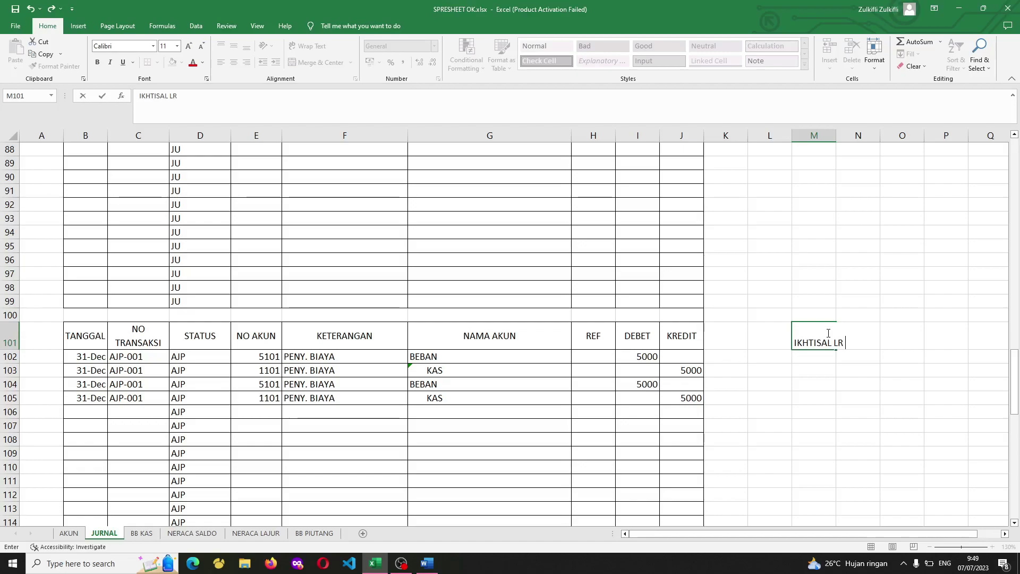
pyautogui.press('Escape')
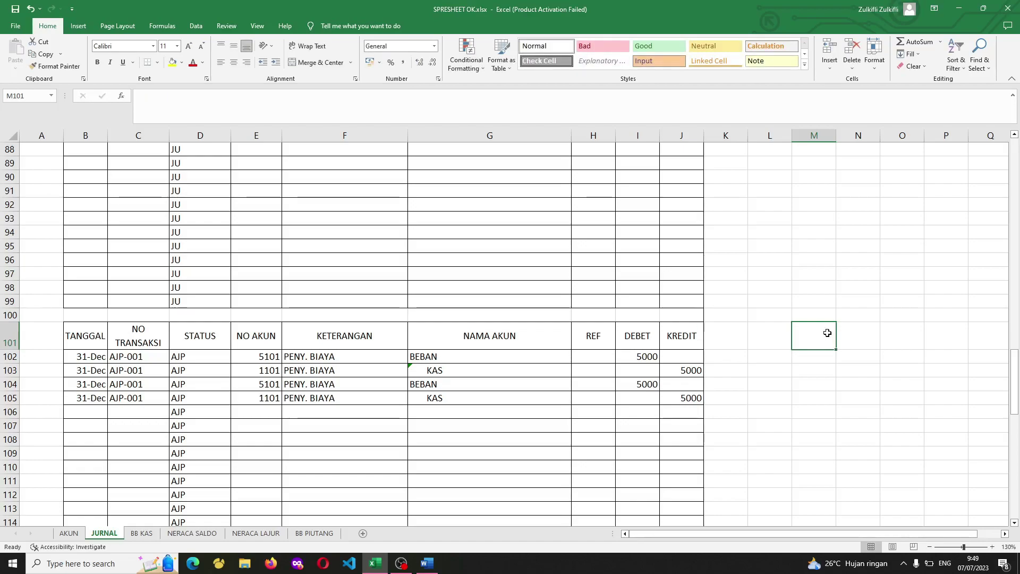
# Return to the NERACA LAJUR sheet and examine the AJP debit and credit cells of the PENDAPATAN row.
pyautogui.hotkey('alt', 'Tab')
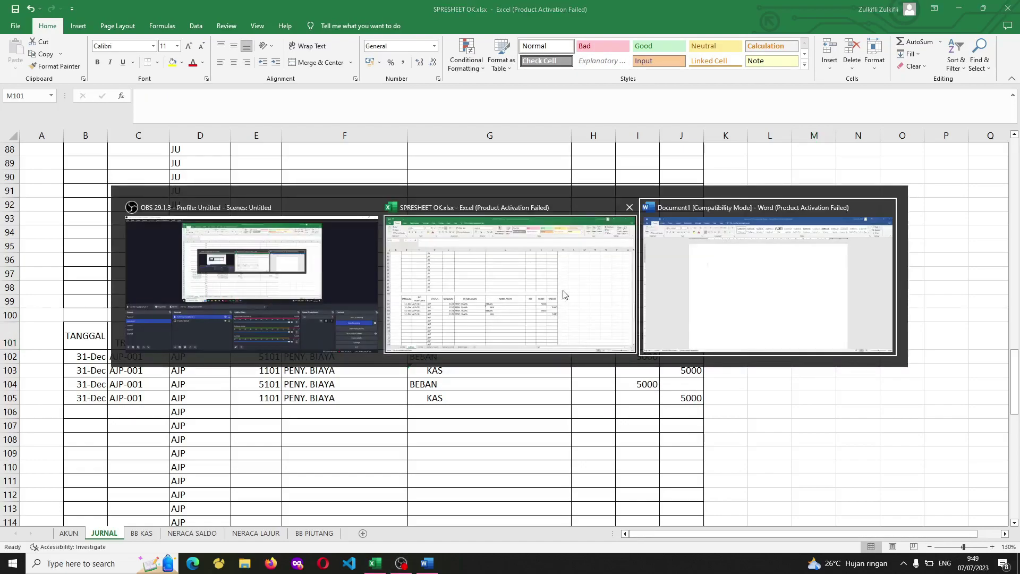
pyautogui.click(493, 313)
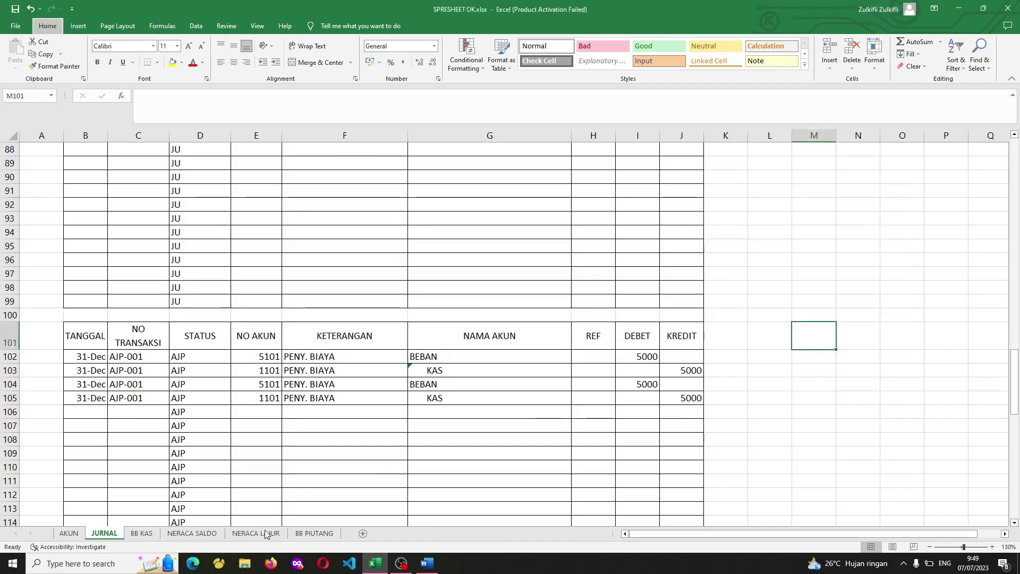
pyautogui.click(266, 533)
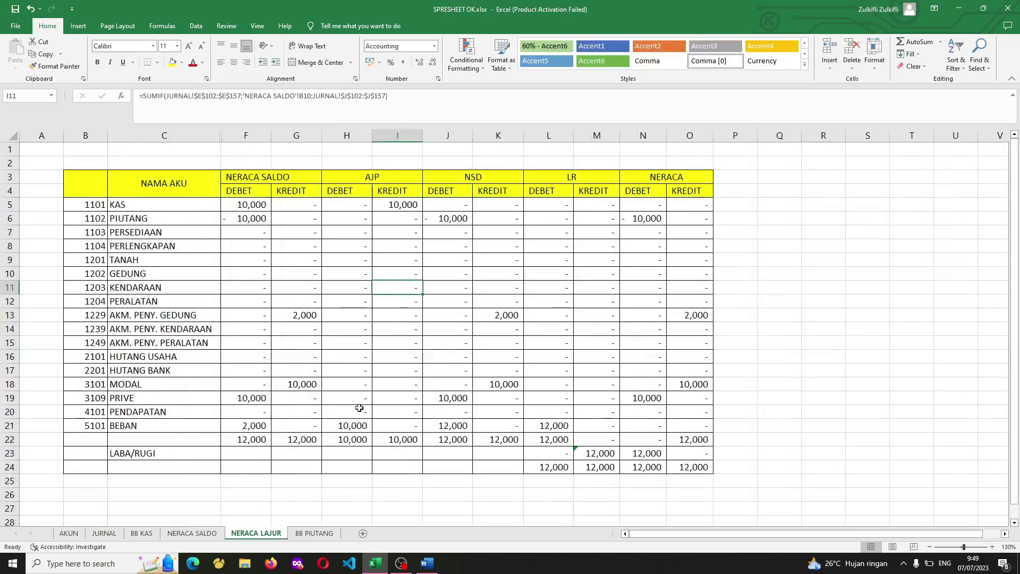
pyautogui.moveTo(354, 410); pyautogui.dragTo(398, 410)
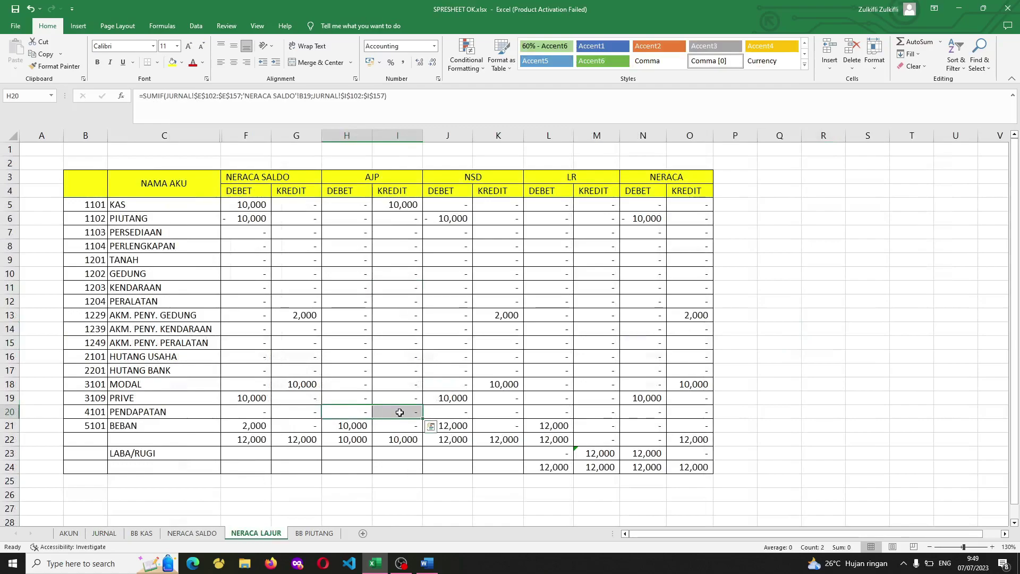
# Unhide the MUTASI columns D and E on the NERACA LAJUR sheet.
pyautogui.moveTo(248, 135); pyautogui.dragTo(197, 133)
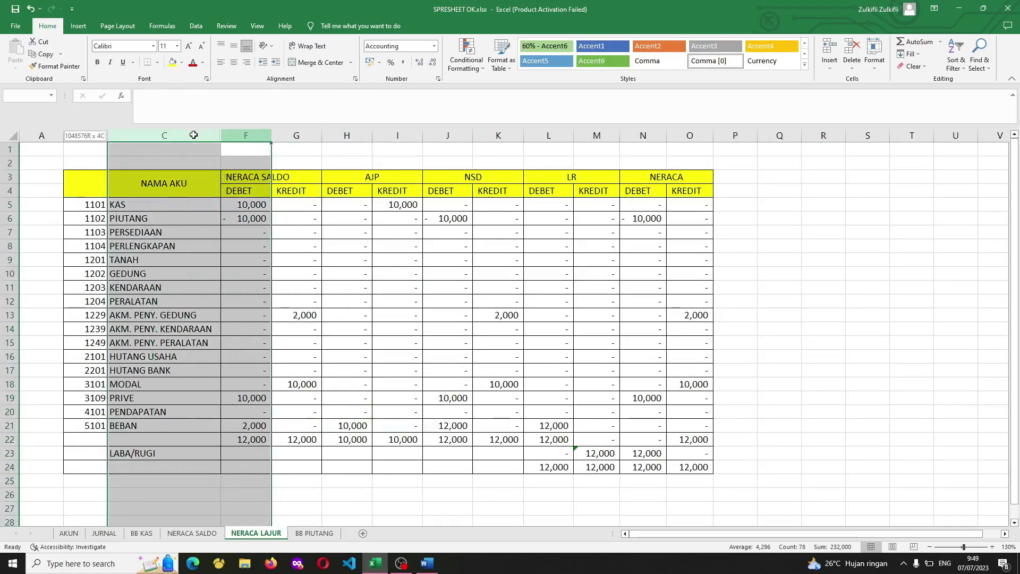
pyautogui.rightClick(243, 136)
pyautogui.click(289, 313)
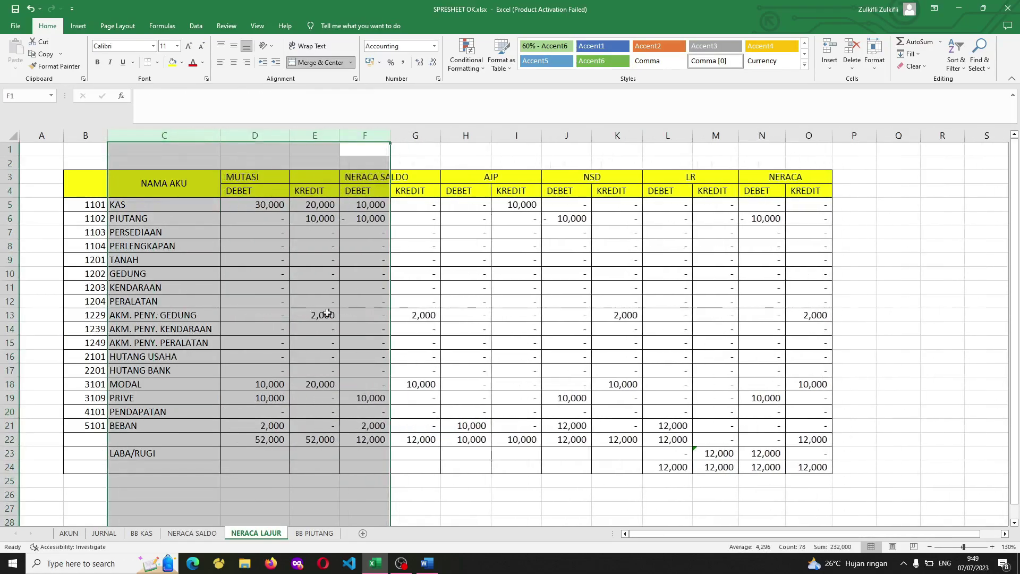
# Examine the NERACA SALDO debit and credit columns of NERACA LAJUR, including the formulas in F5 and G5.
pyautogui.click(352, 265)
pyautogui.moveTo(269, 203)
pyautogui.mouseDown()
pyautogui.moveTo(310, 205)
pyautogui.moveTo(284, 204)
pyautogui.mouseUp()
pyautogui.moveTo(376, 212); pyautogui.dragTo(394, 385)
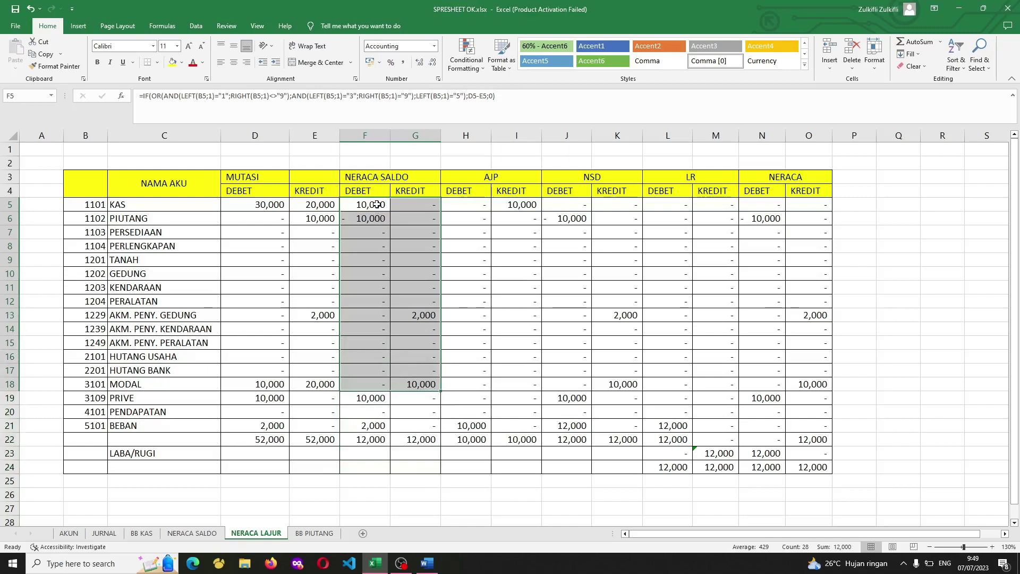
pyautogui.click(378, 203)
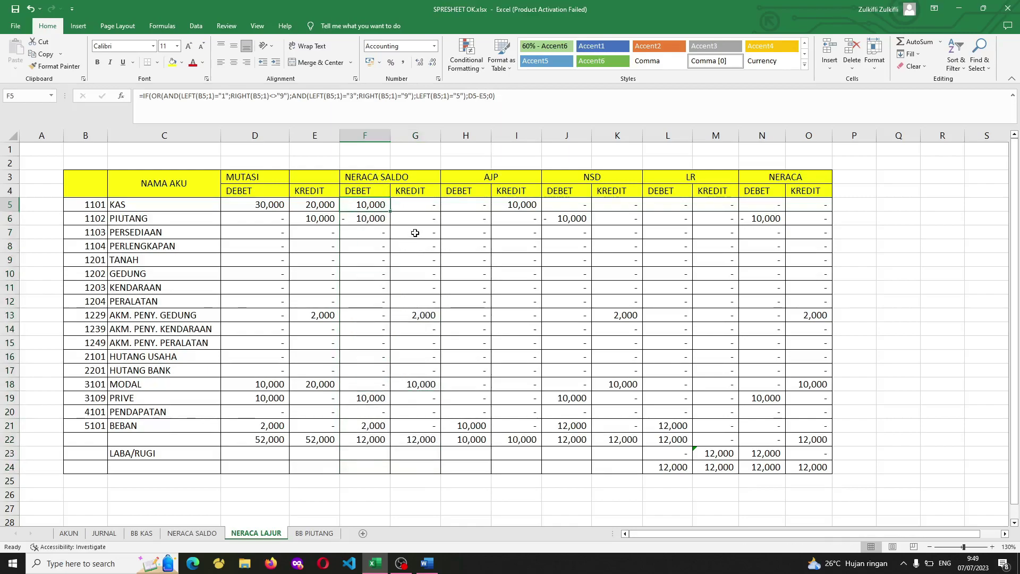
pyautogui.click(409, 208)
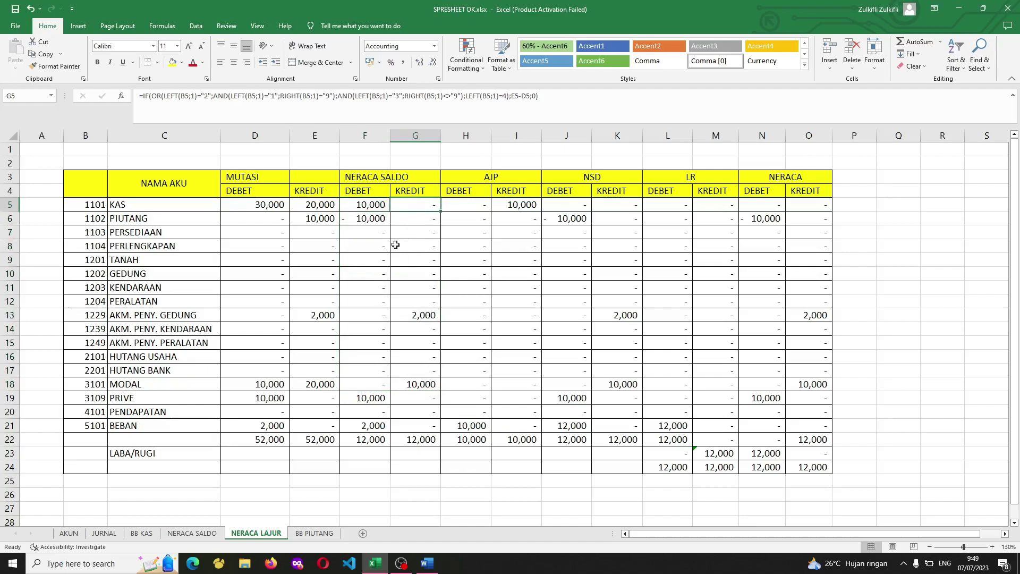
# Hide the MUTASI columns D and E so that NERACA SALDO follows the account names.
pyautogui.moveTo(317, 135); pyautogui.dragTo(269, 135)
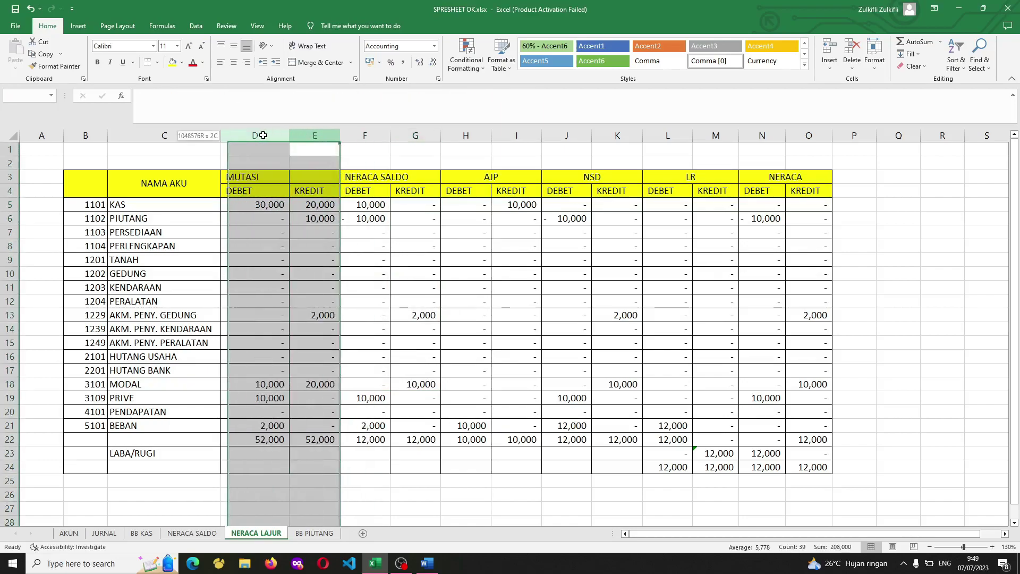
pyautogui.rightClick(292, 230)
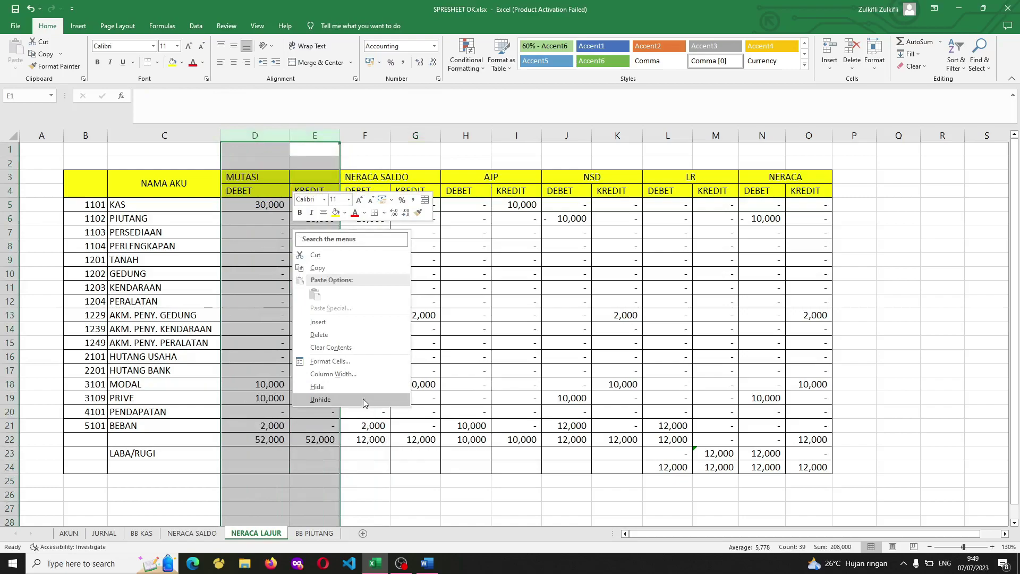
pyautogui.click(317, 387)
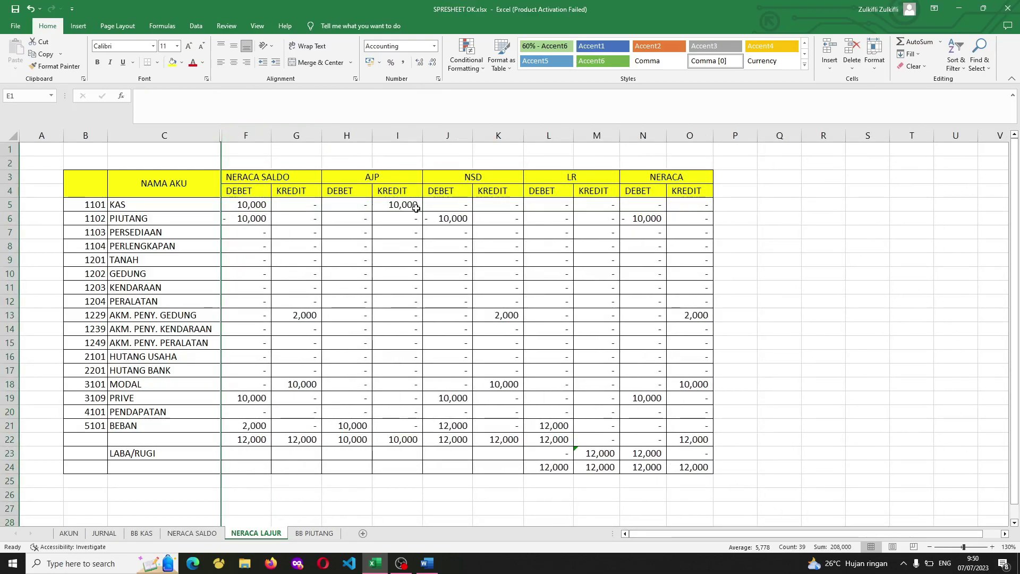
# Examine the NSD columns together with the NERACA SALDO cell F5 and AJP cell H6 of NERACA LAJUR.
pyautogui.moveTo(492, 194); pyautogui.dragTo(504, 436)
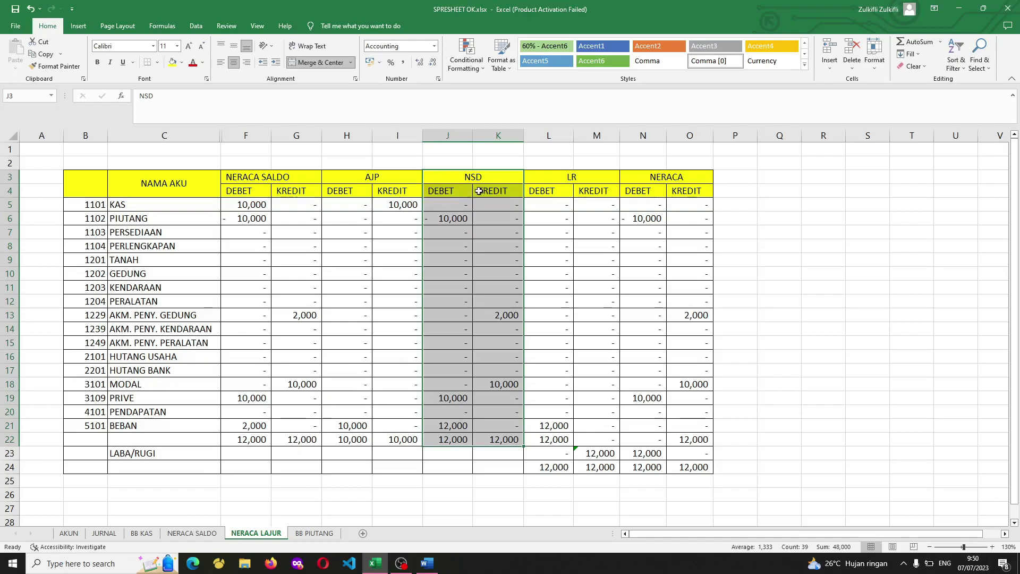
pyautogui.click(253, 207)
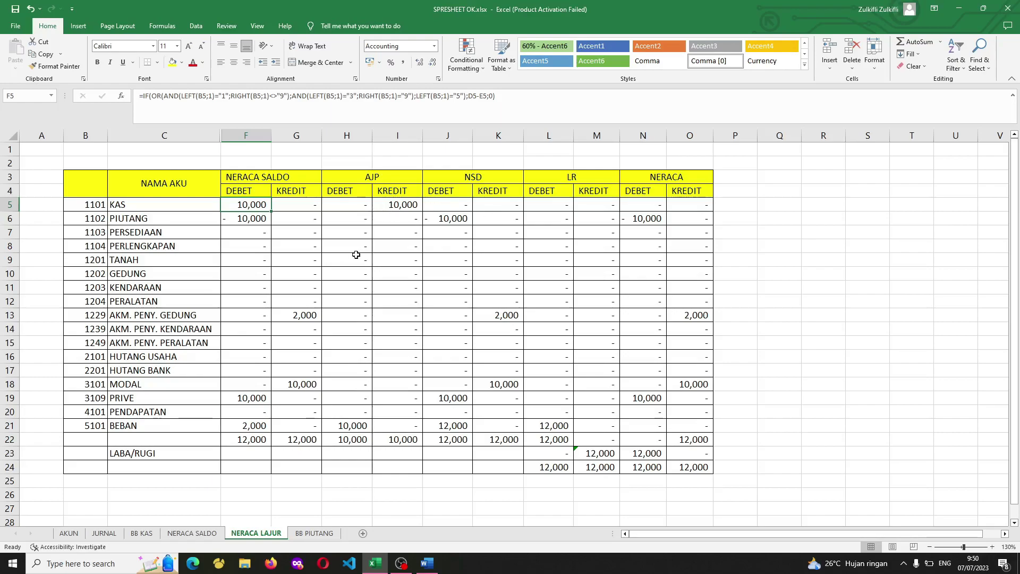
pyautogui.click(365, 223)
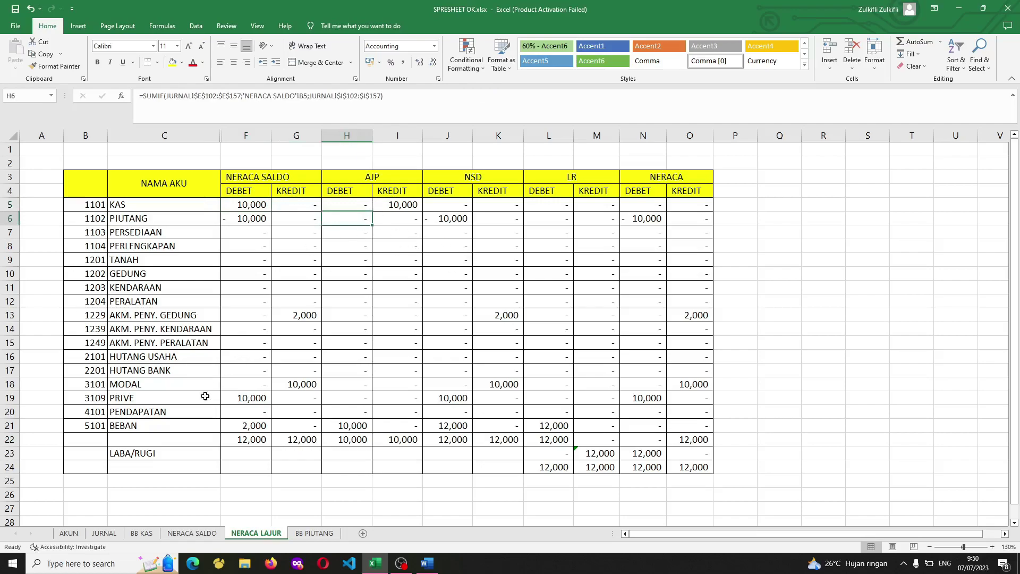
# Compare the JU entries from row 3 with the AJP entries from row 102 in the STATUS column of JURNAL.
pyautogui.click(104, 533)
pyautogui.scroll(7, 242, 450)
pyautogui.scroll(20, 242, 450)
pyautogui.moveTo(204, 198); pyautogui.dragTo(205, 465)
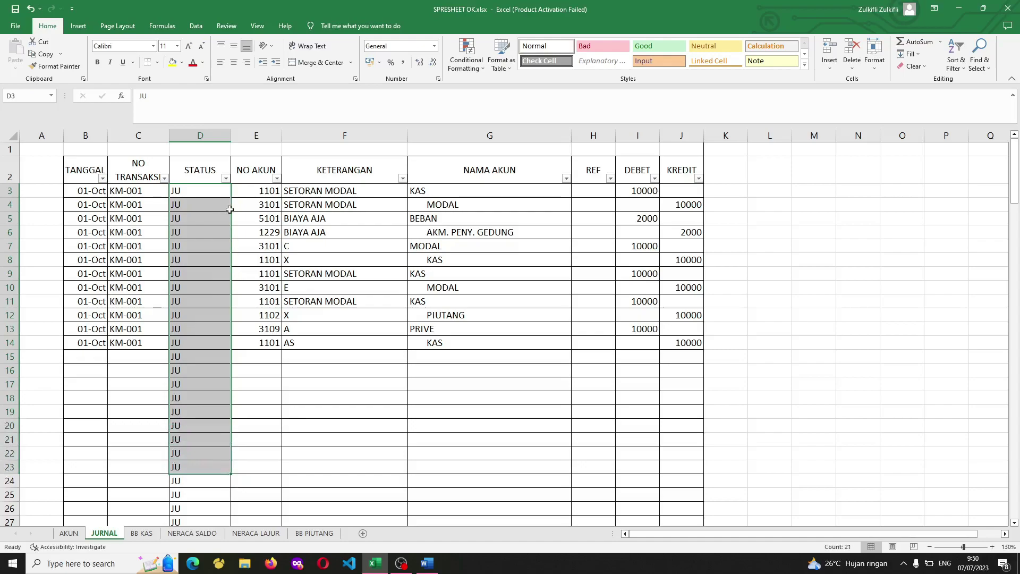
pyautogui.scroll(-20, 228, 210)
pyautogui.scroll(-2, 229, 211)
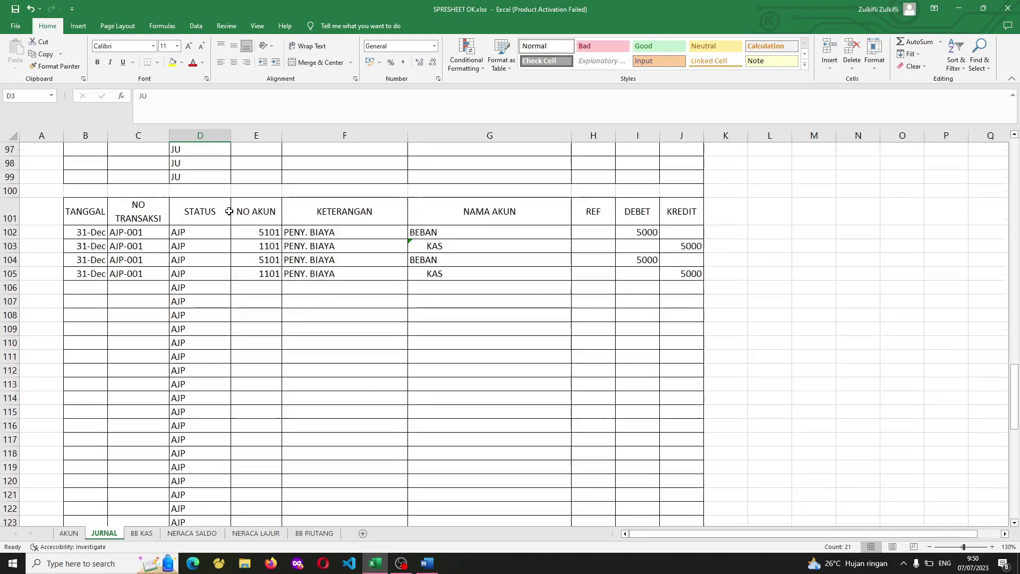
pyautogui.click(198, 150)
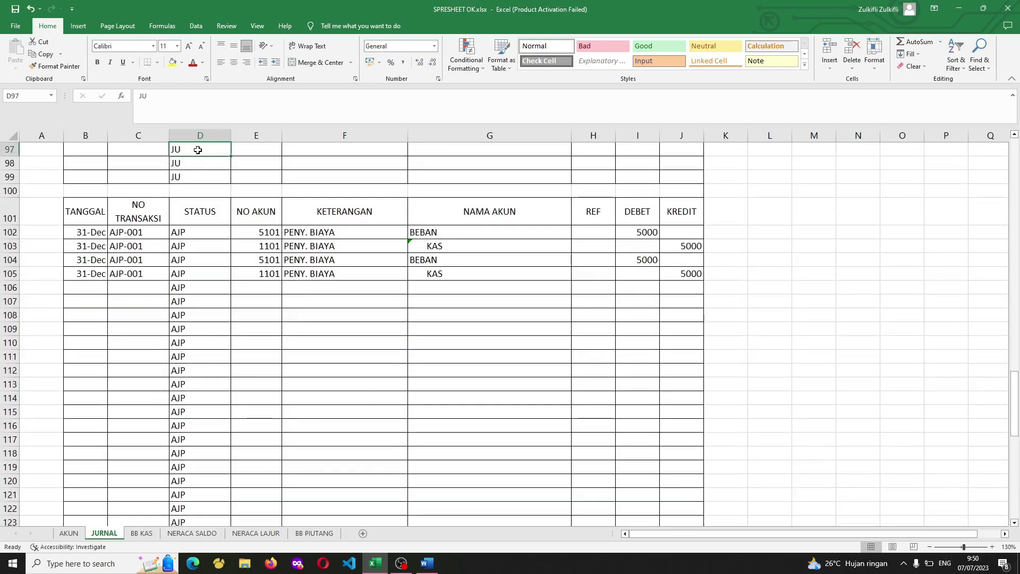
pyautogui.moveTo(212, 229); pyautogui.dragTo(213, 295)
# Examine the blank JU rows ending at row 99 and the separate AJP table below them on JURNAL.
pyautogui.scroll(4, 234, 302)
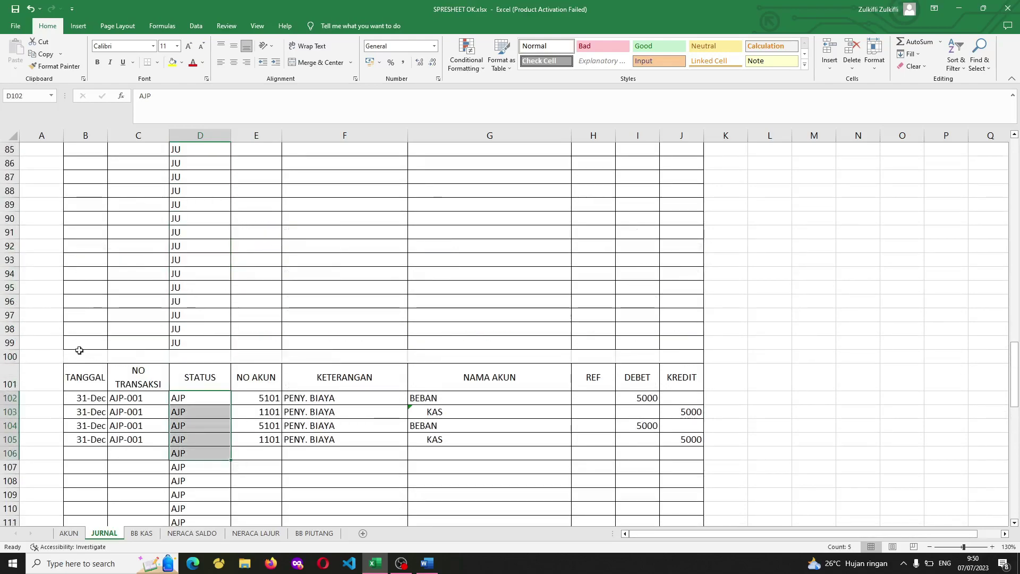
pyautogui.moveTo(11, 342); pyautogui.dragTo(11, 218)
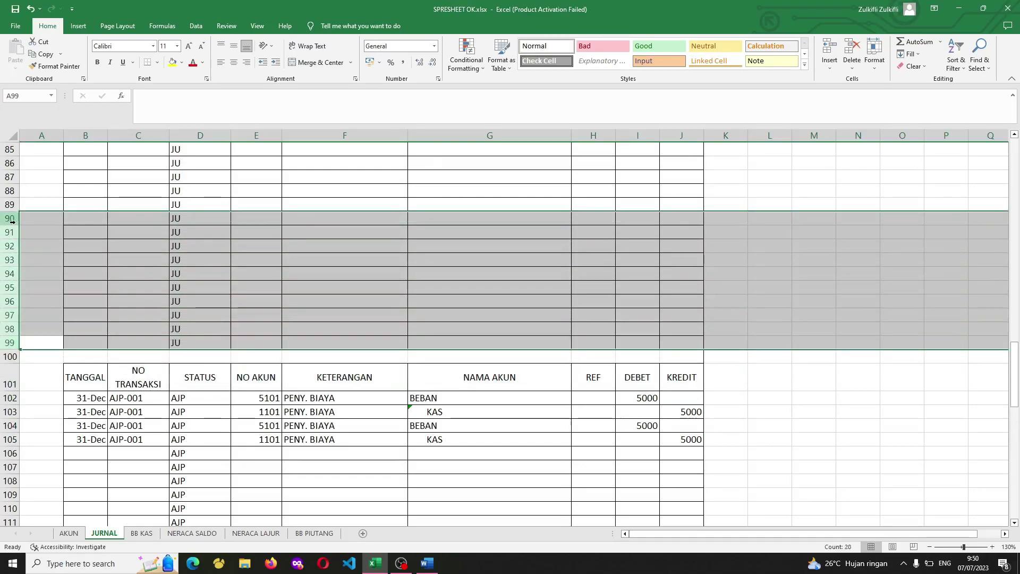
pyautogui.click(216, 303)
pyautogui.scroll(2, 265, 329)
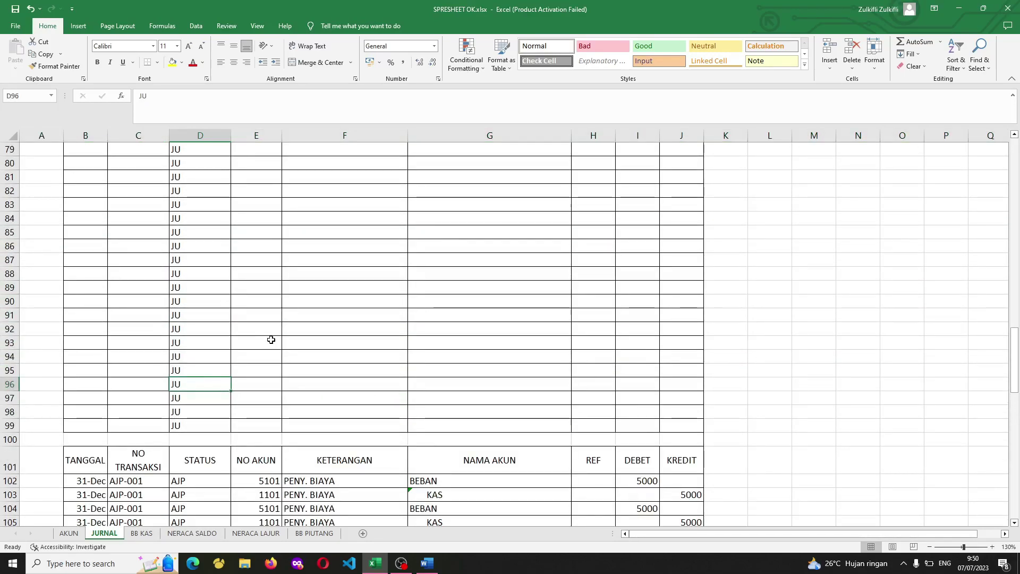
pyautogui.scroll(-4, 270, 340)
pyautogui.scroll(-1, 270, 340)
pyautogui.moveTo(82, 254); pyautogui.dragTo(570, 346)
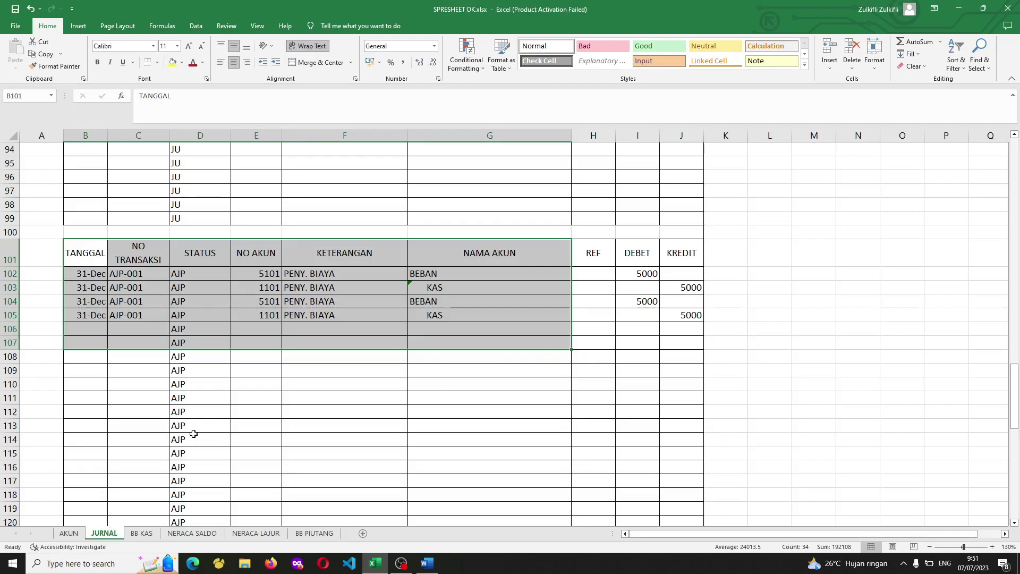
pyautogui.scroll(5, 340, 404)
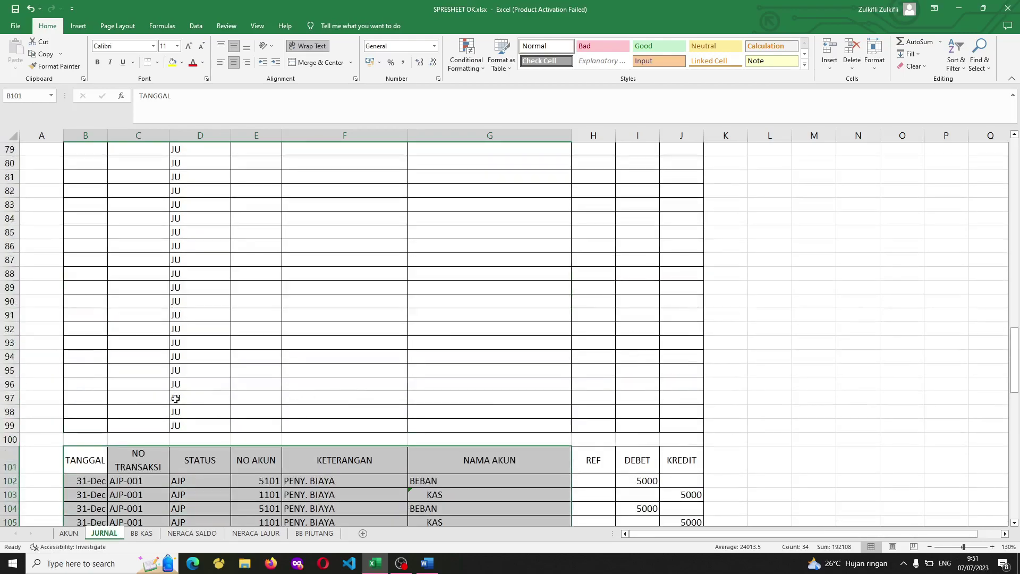
pyautogui.moveTo(12, 425); pyautogui.dragTo(5, 198)
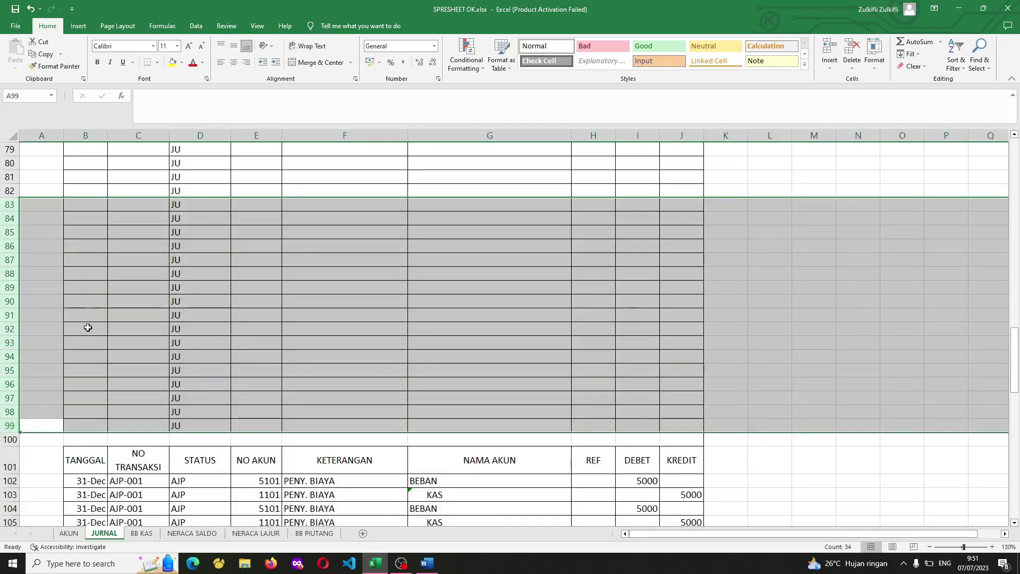
pyautogui.scroll(9, 321, 327)
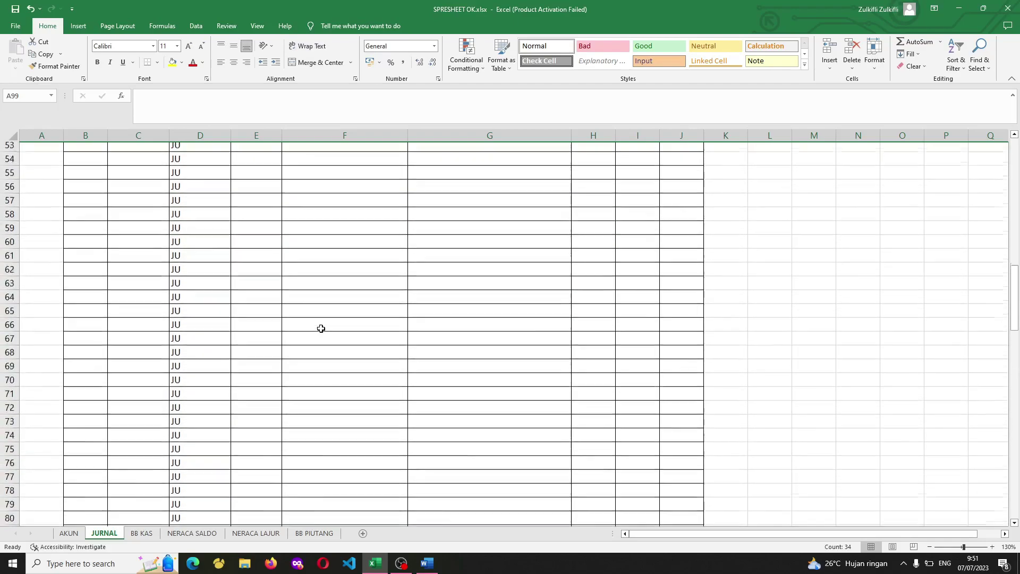
pyautogui.scroll(-10, 321, 328)
pyautogui.scroll(2, 262, 326)
pyautogui.rightClick(7, 270)
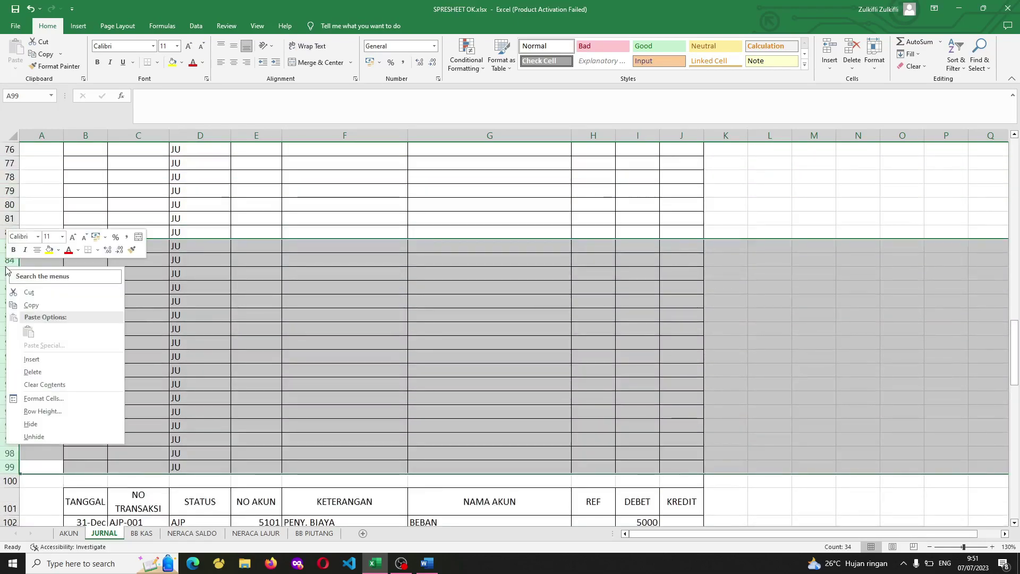
pyautogui.press('Escape')
pyautogui.moveTo(10, 163); pyautogui.dragTo(73, 405)
pyautogui.rightClick(101, 354)
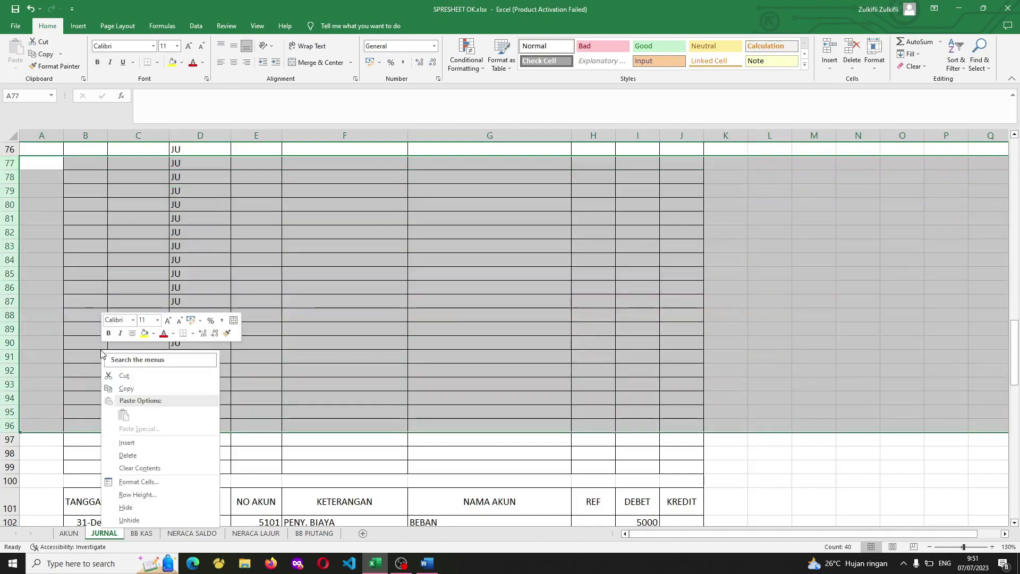
pyautogui.press('Escape')
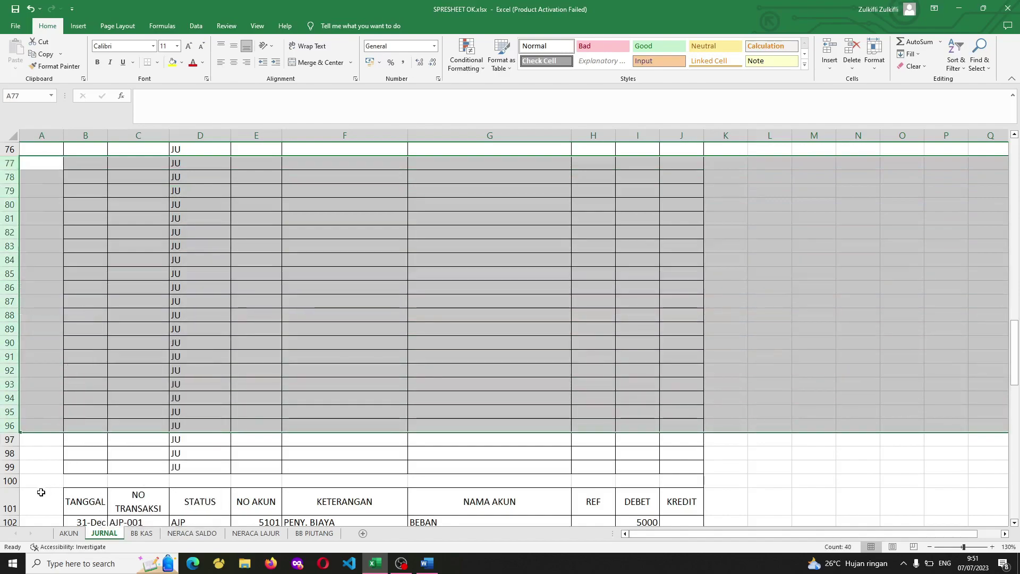
# Compare the last JU row 99 on JURNAL with the SUMIF ranges in cell D4 of NERACA SALDO.
pyautogui.click(10, 466)
pyautogui.click(191, 533)
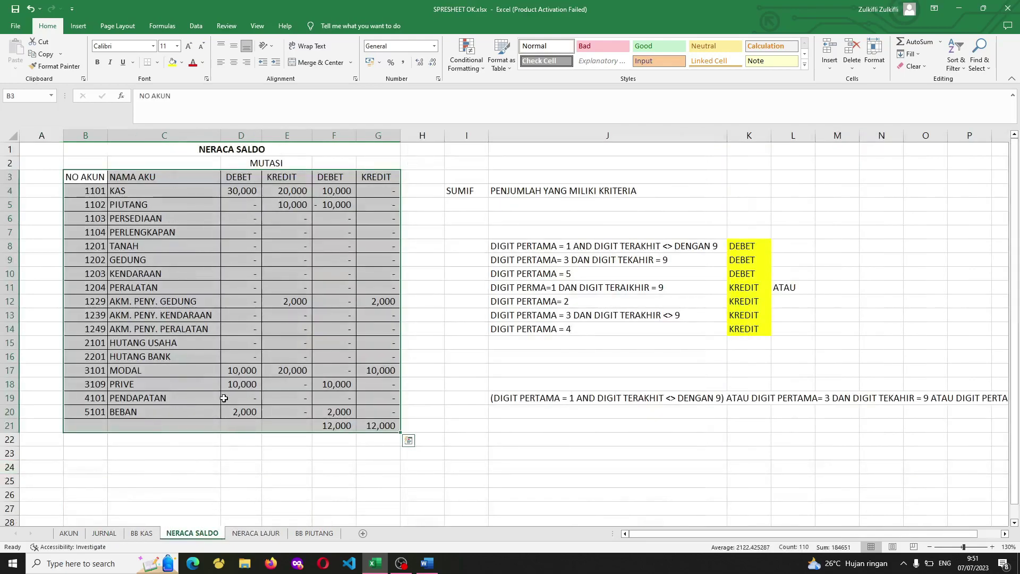
pyautogui.click(261, 252)
pyautogui.click(254, 190)
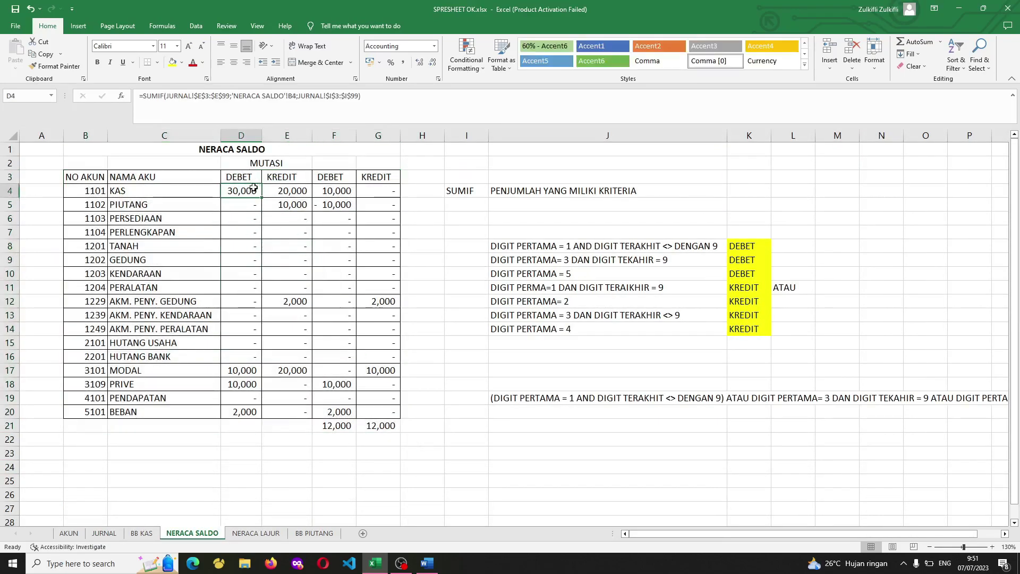
pyautogui.doubleClick(249, 186)
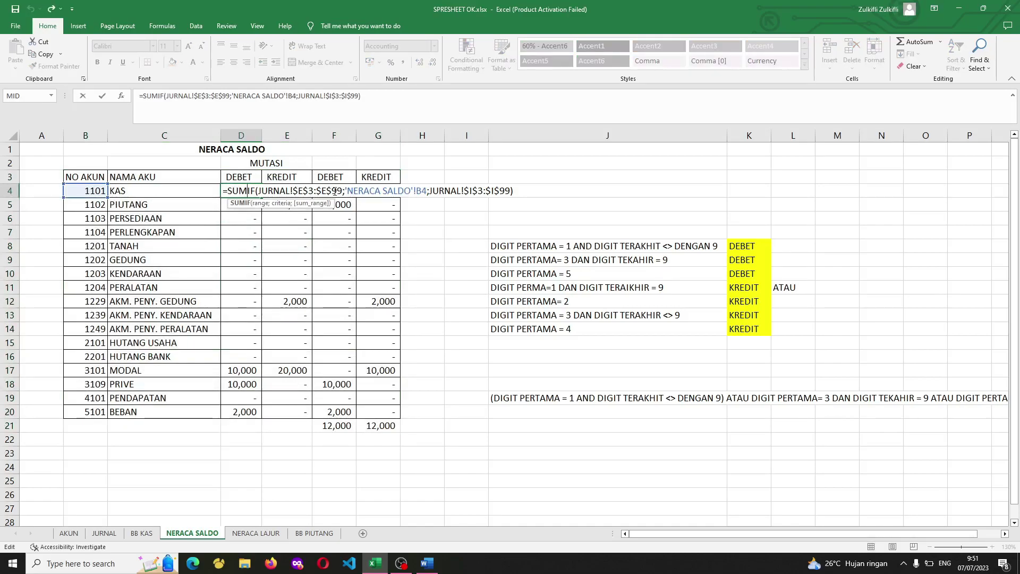
pyautogui.press('Escape')
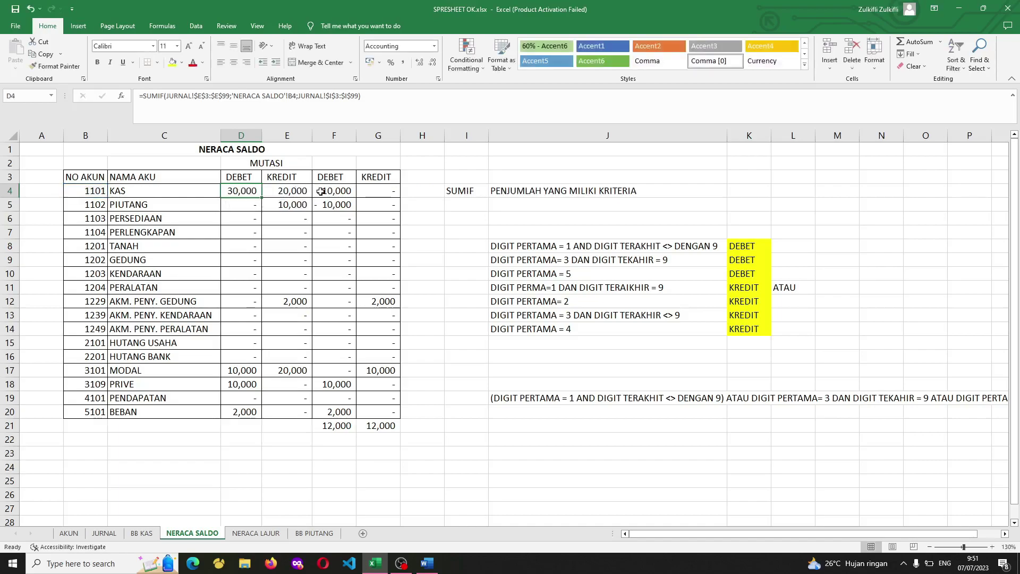
# Insert four blank rows below row 80 within the JU section of the JURNAL sheet.
pyautogui.click(104, 532)
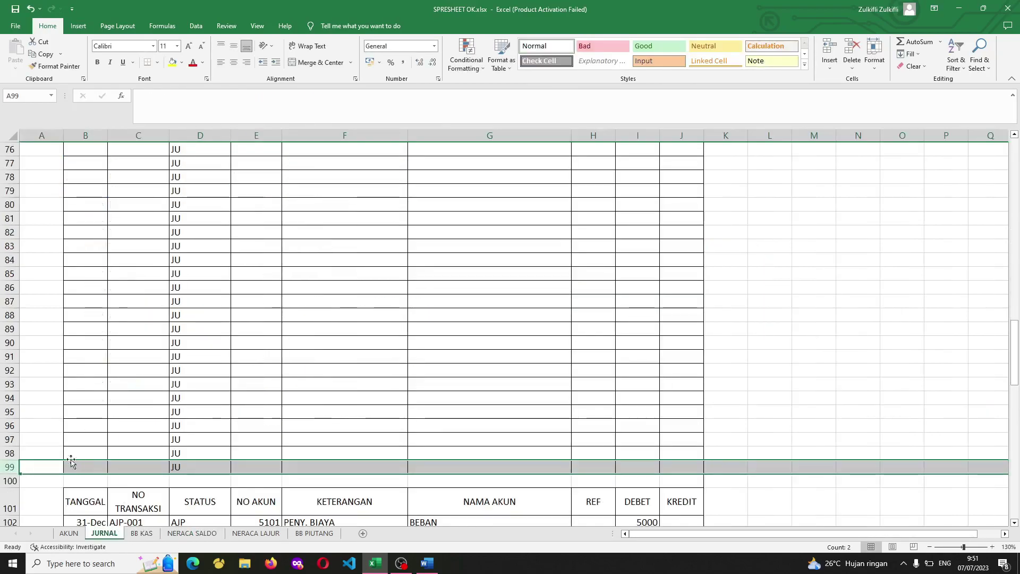
pyautogui.moveTo(9, 218); pyautogui.dragTo(42, 251)
pyautogui.rightClick(99, 240)
pyautogui.click(142, 333)
# Copy row 80 of JURNAL over rows 80 to 95 to fill the inserted rows with the JU status.
pyautogui.click(10, 205)
pyautogui.hotkey('ctrl', 'c')
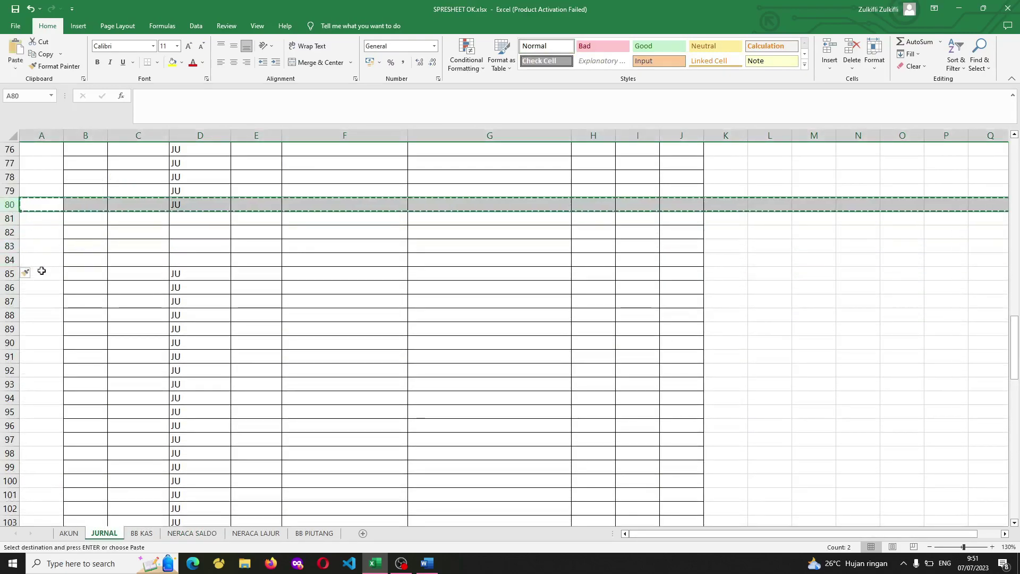
pyautogui.moveTo(41, 205); pyautogui.dragTo(5, 384)
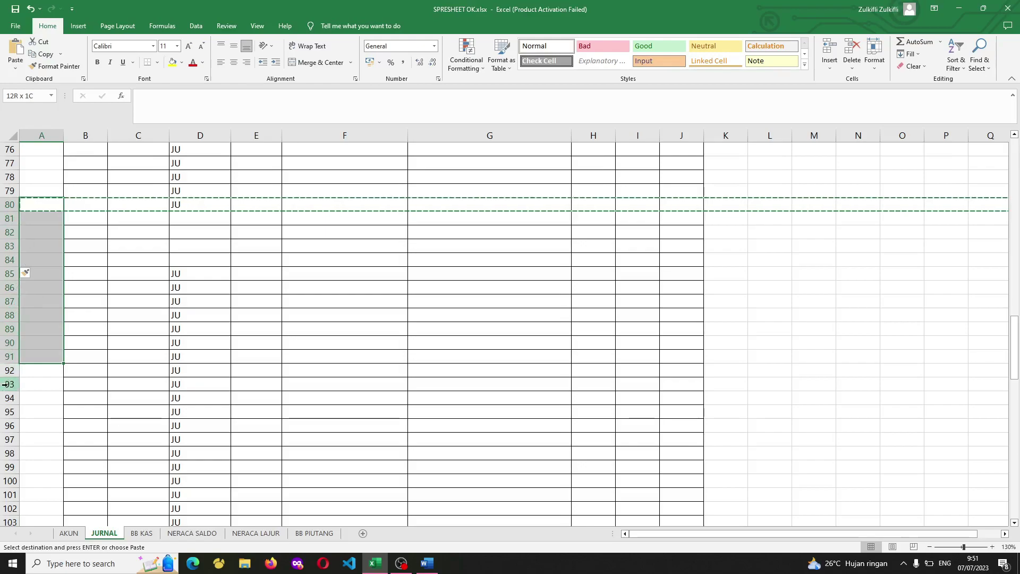
pyautogui.keyDown('shift'); pyautogui.click(10, 412); pyautogui.keyUp('shift')
pyautogui.hotkey('ctrl', 'v')
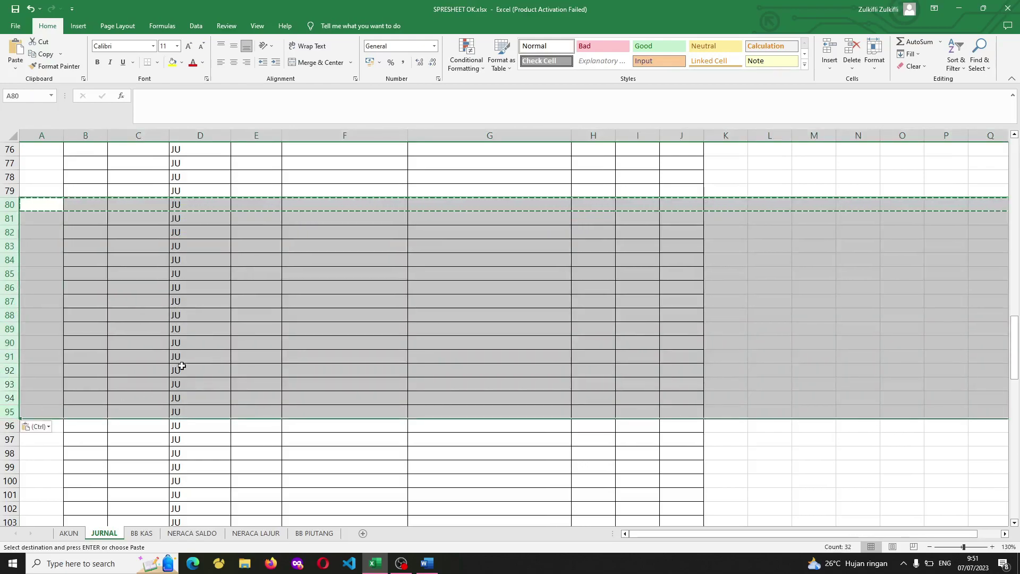
# Compare the last JU row 103 on JURNAL with the end row of the SUMIF range in cell D4 of NERACA SALDO.
pyautogui.click(193, 315)
pyautogui.scroll(-1, 122, 341)
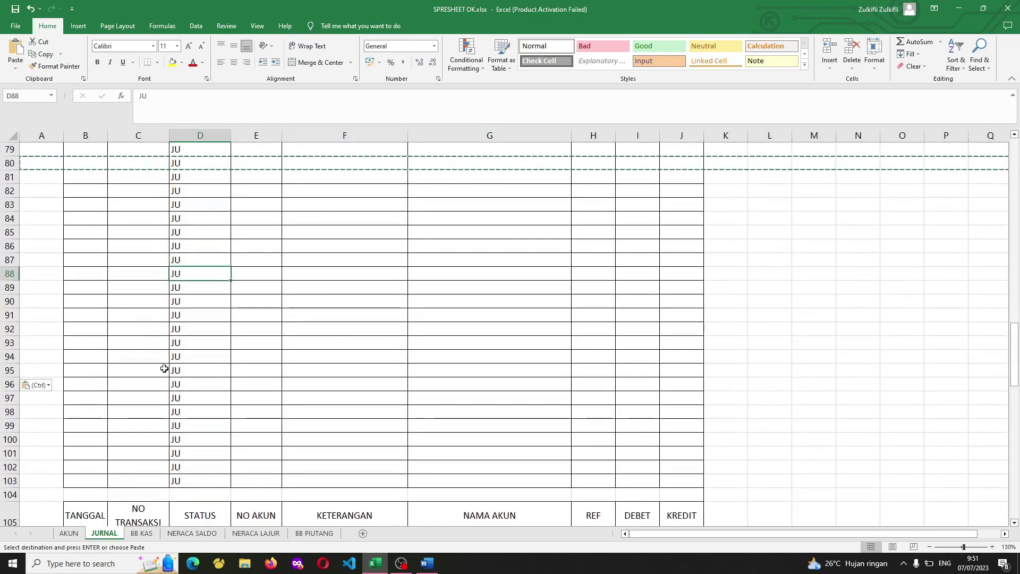
pyautogui.click(27, 480)
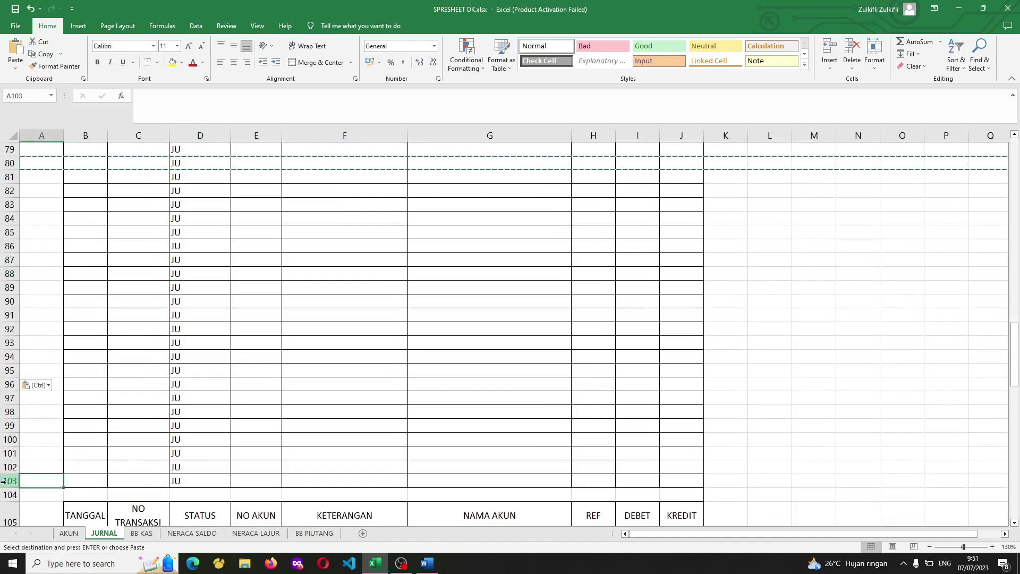
pyautogui.click(3, 480)
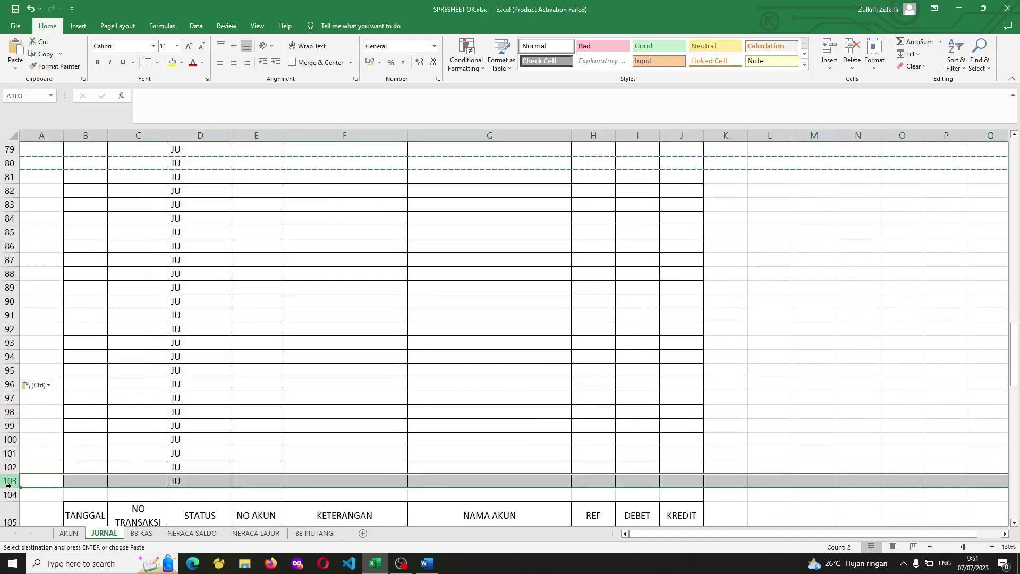
pyautogui.click(181, 533)
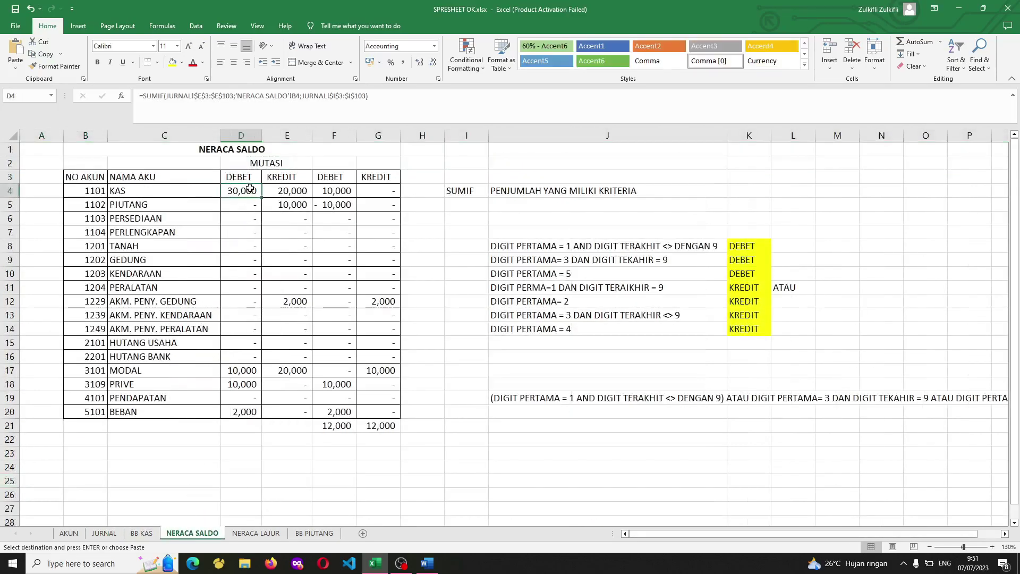
pyautogui.moveTo(222, 96); pyautogui.dragTo(234, 94)
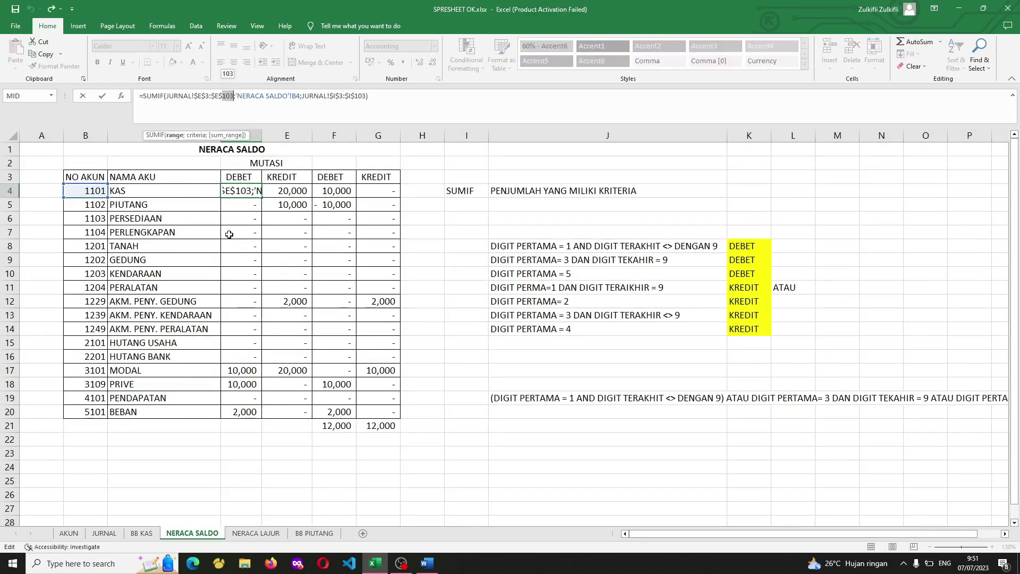
pyautogui.press('alt')
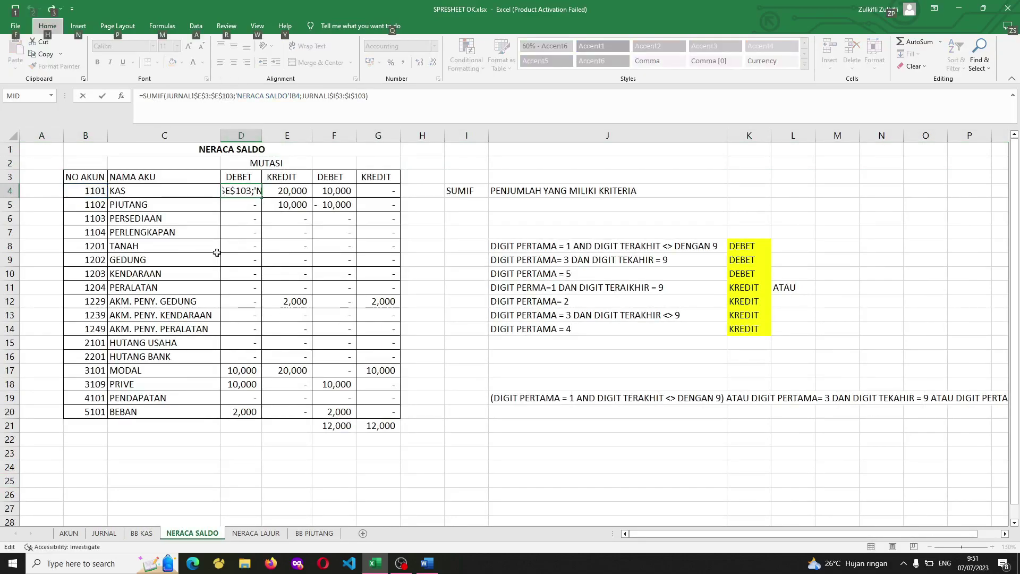
pyautogui.press('Escape')
# Examine the extended JU rows, the separator row 104 and the AJP table below it on the JURNAL sheet.
pyautogui.click(105, 533)
pyautogui.moveTo(8, 287); pyautogui.dragTo(6, 383)
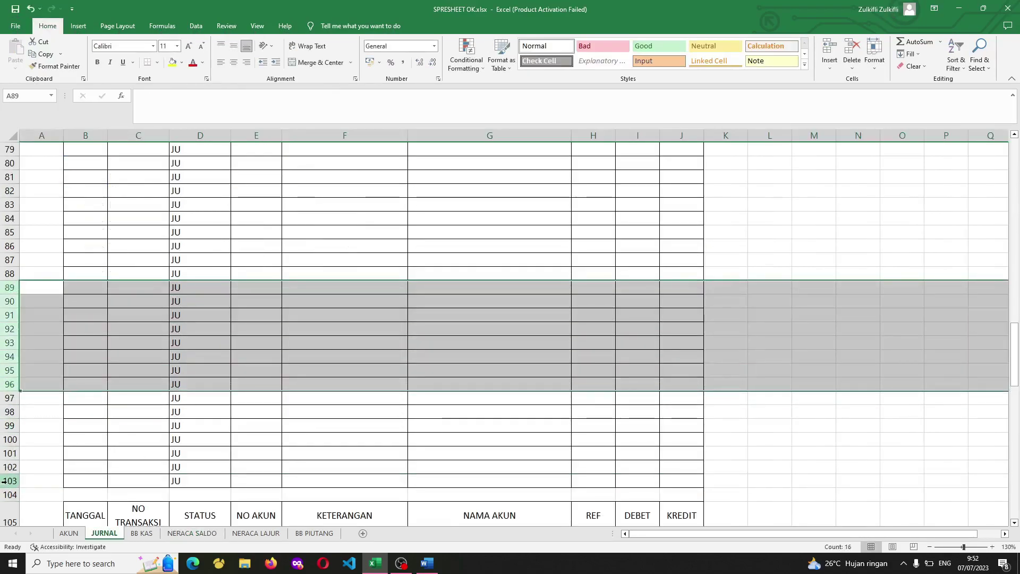
pyautogui.click(7, 481)
pyautogui.scroll(-2, 7, 481)
pyautogui.rightClick(11, 412)
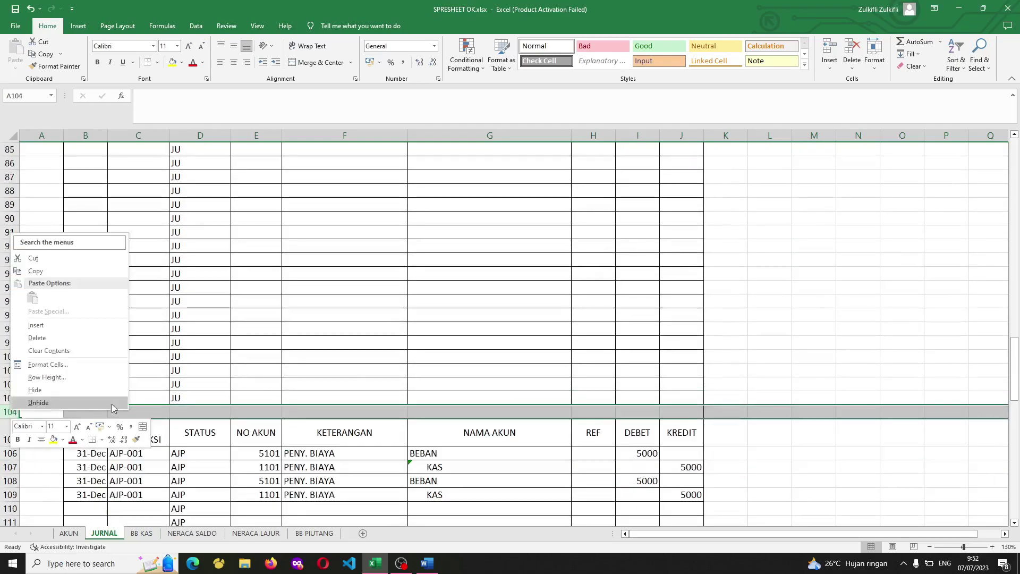
pyautogui.click(382, 364)
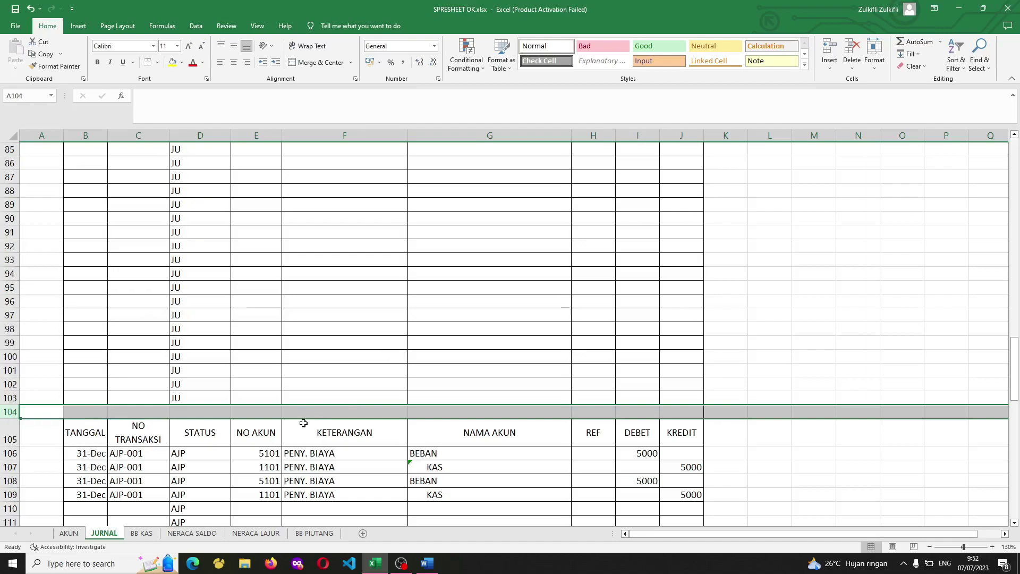
pyautogui.scroll(-5, 306, 425)
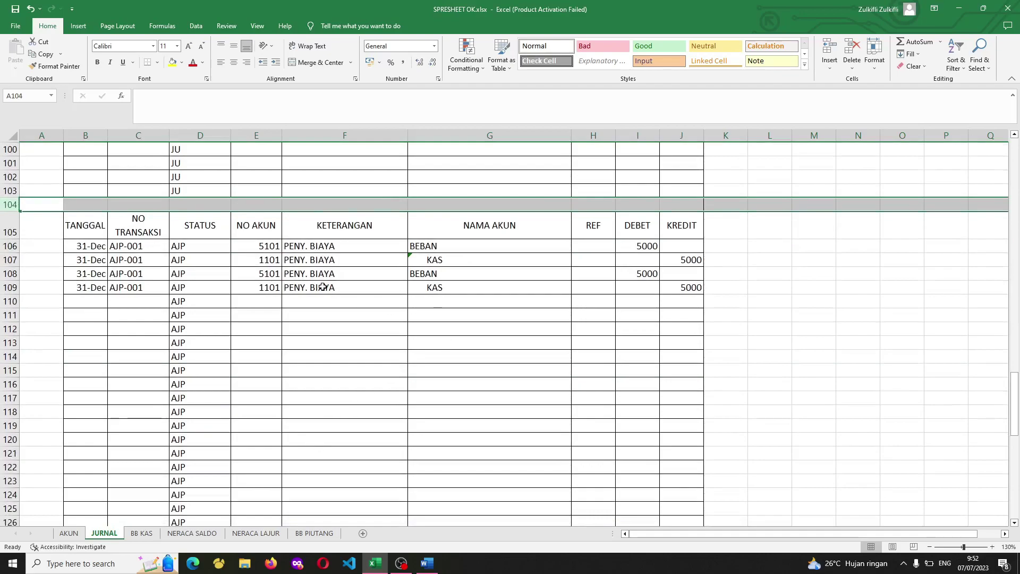
pyautogui.click(443, 247)
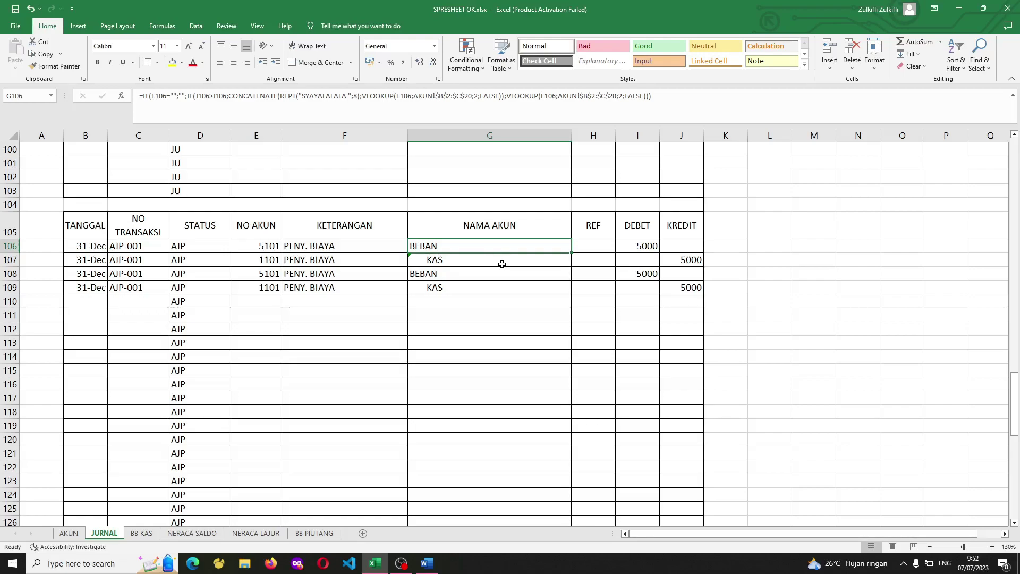
pyautogui.write('PIUT')
pyautogui.press('BackSpace')
pyautogui.press('BackSpace')
pyautogui.press('BackSpace')
pyautogui.press('Escape')
# Set the account number of the first AJP entry, cell E106 on JURNAL, to 1102.
pyautogui.press('Home')
pyautogui.press('Right')
pyautogui.press('Right')
pyautogui.press('Right')
pyautogui.press('Right')
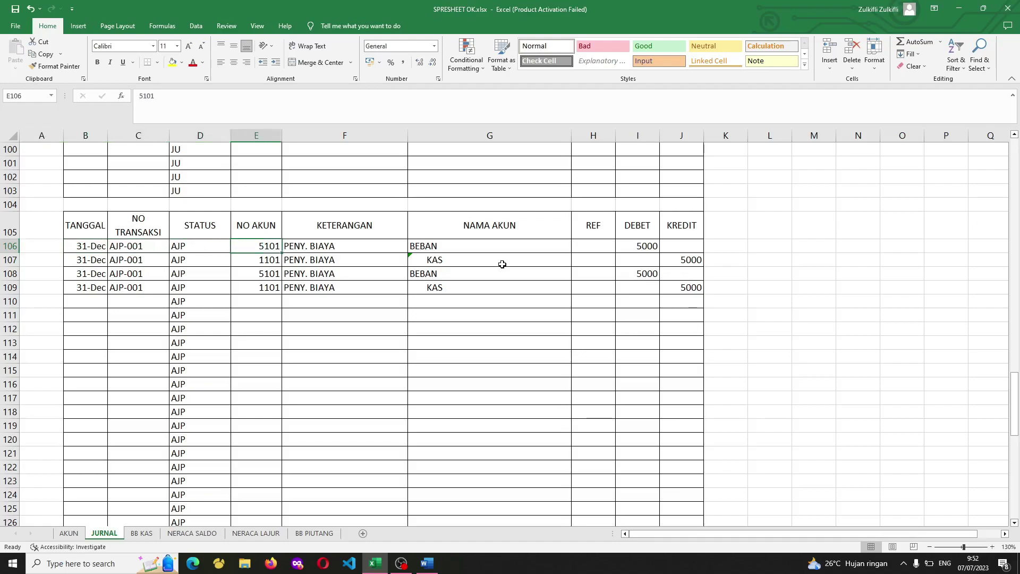
pyautogui.write('1102')
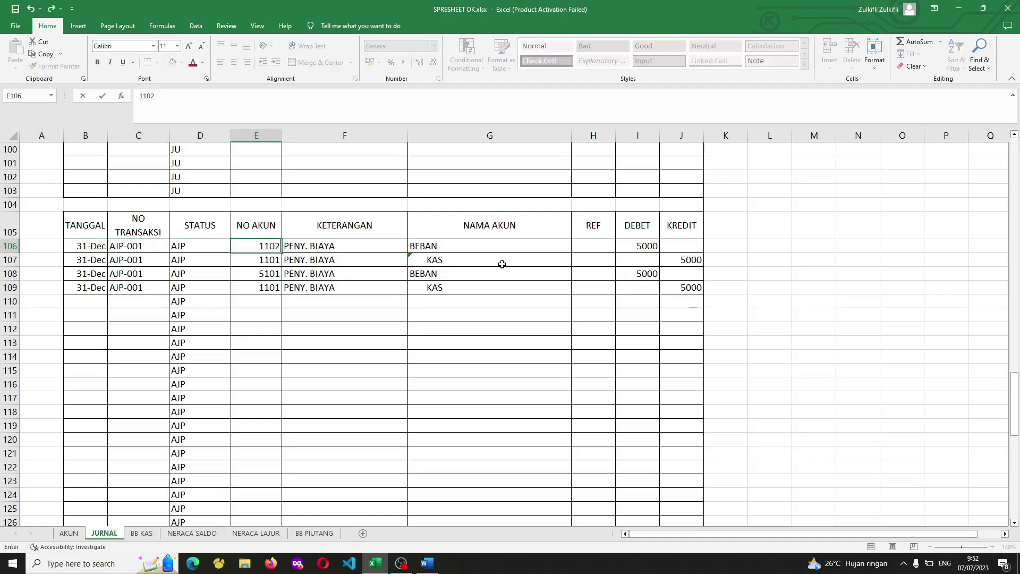
pyautogui.press('Return')
pyautogui.press('Right')
pyautogui.press('Right')
pyautogui.press('Right')
pyautogui.press('Left')
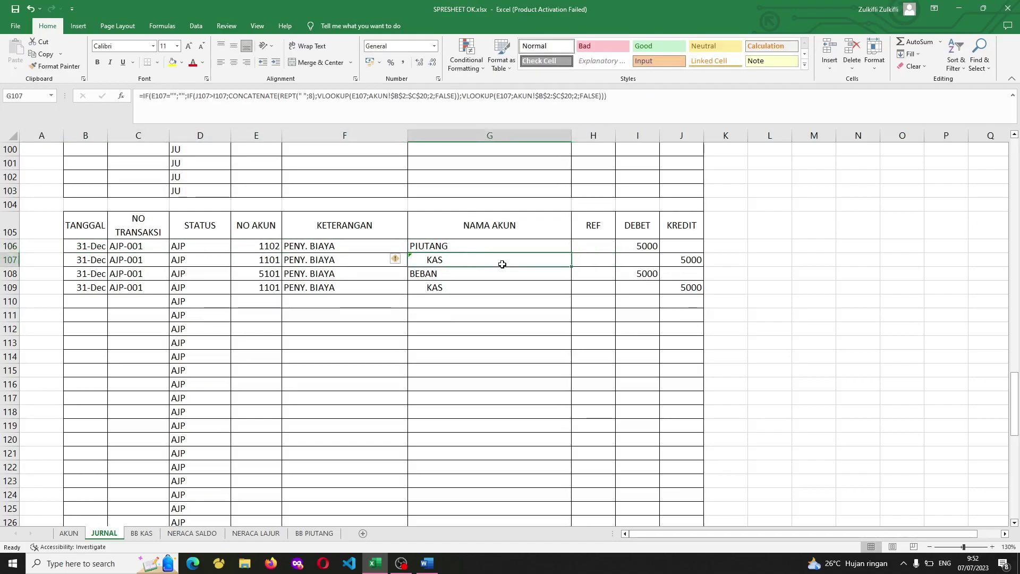
pyautogui.write('4101')
pyautogui.press('Return')
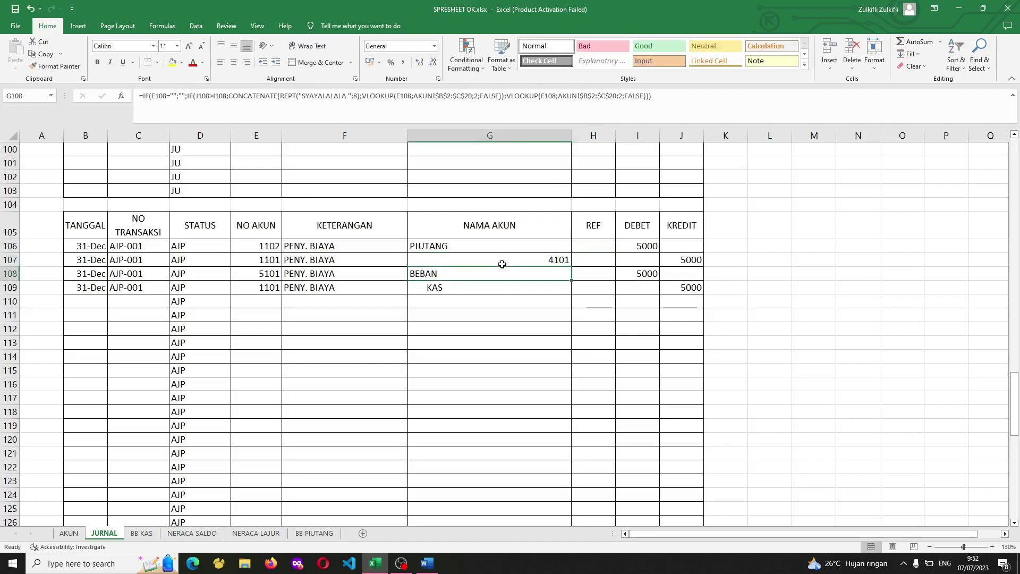
pyautogui.press('Up')
pyautogui.press('Left')
pyautogui.press('Left')
pyautogui.press('Right')
pyautogui.hotkey('ctrl', 'z')
# Set the account number of the second AJP entry, cell E107 on JURNAL, to 4101.
pyautogui.press('Left')
pyautogui.press('Left')
pyautogui.write('41')
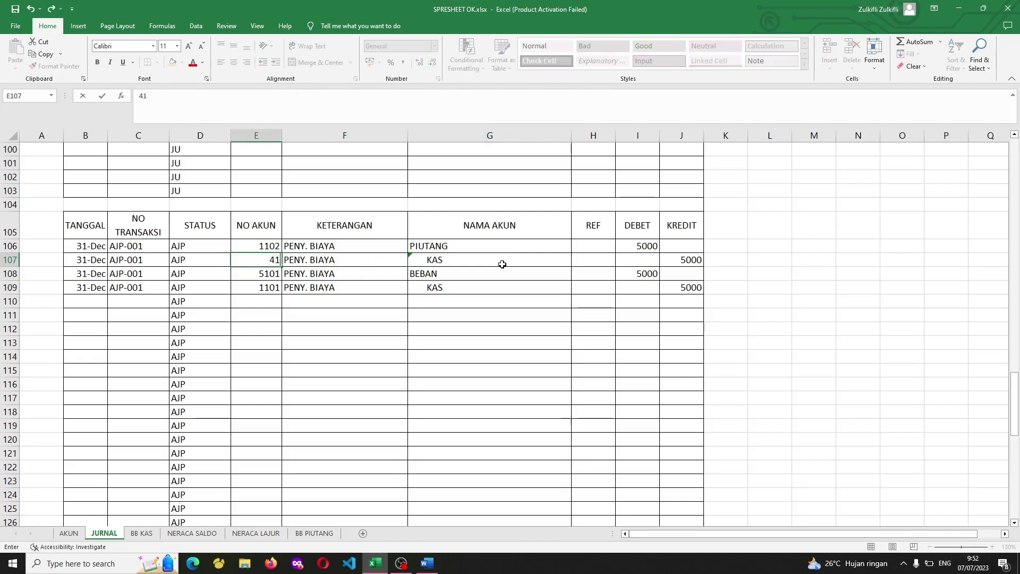
pyautogui.write('01')
pyautogui.press('Return')
# Set the debit amount in I106 to 10000 and copy it to the credit amount in J107.
pyautogui.press('Up')
pyautogui.press('Up')
pyautogui.press('Right')
pyautogui.press('Right')
pyautogui.press('Right')
pyautogui.press('Right')
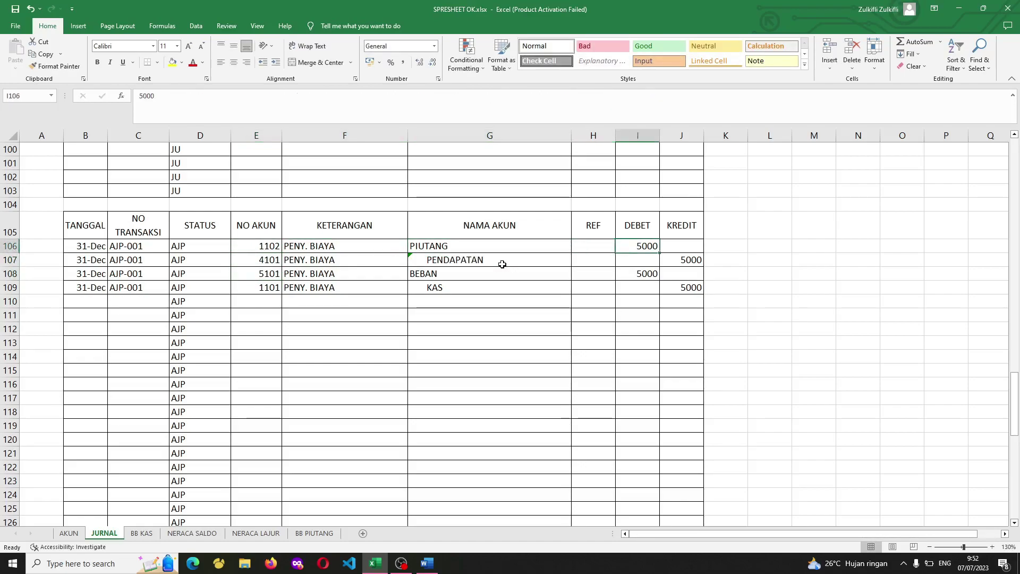
pyautogui.write('10000')
pyautogui.press('Return')
pyautogui.press('Up')
pyautogui.hotkey('ctrl', 'c')
pyautogui.press('Down')
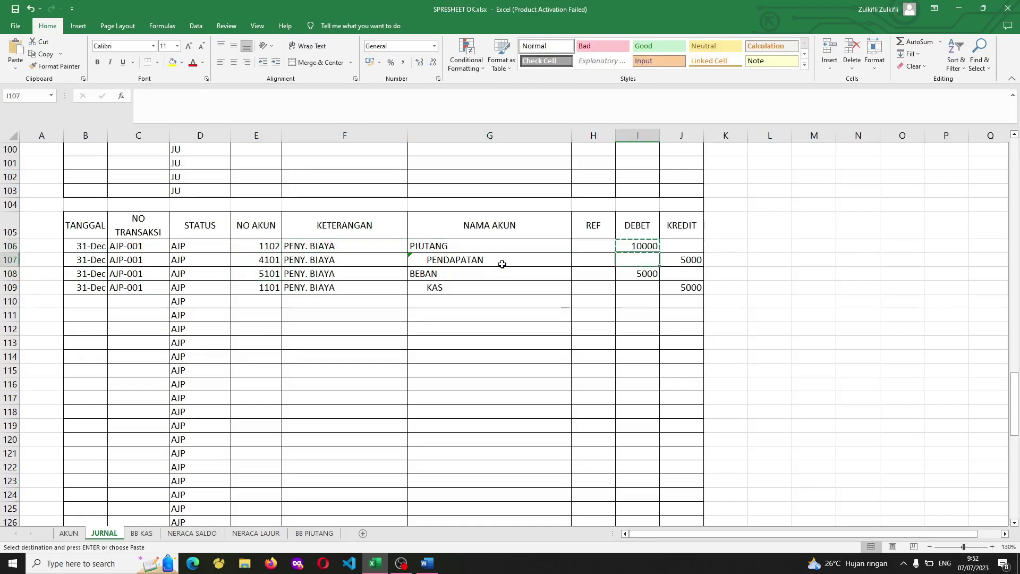
pyautogui.press('Right')
pyautogui.hotkey('ctrl', 'v')
pyautogui.press('Escape')
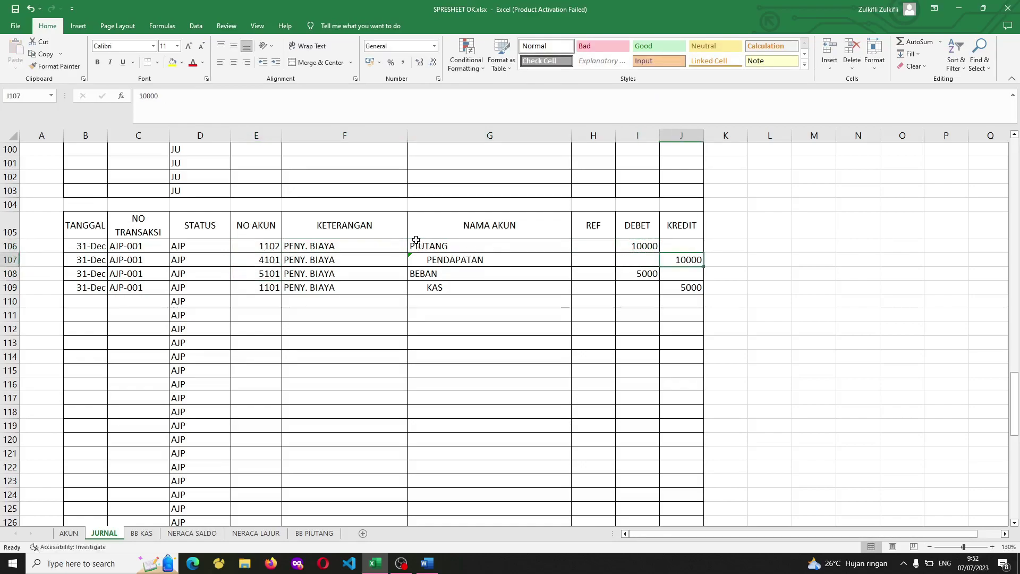
# Compare the AJP entries on JURNAL with the AJP columns and the SUMIF formula in H5 of NERACA LAJUR.
pyautogui.moveTo(442, 247); pyautogui.dragTo(494, 276)
pyautogui.click(412, 278)
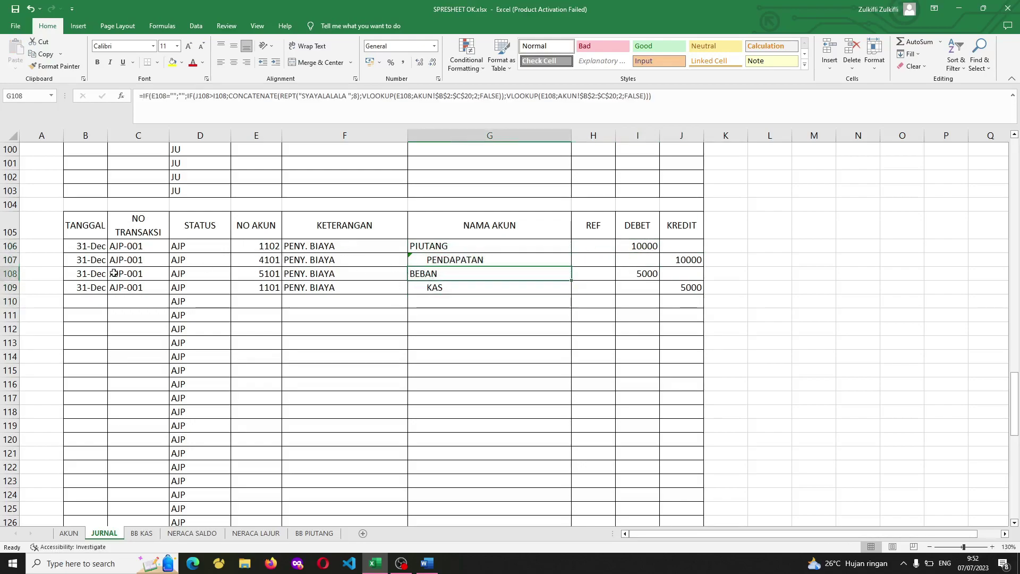
pyautogui.scroll(1, 344, 255)
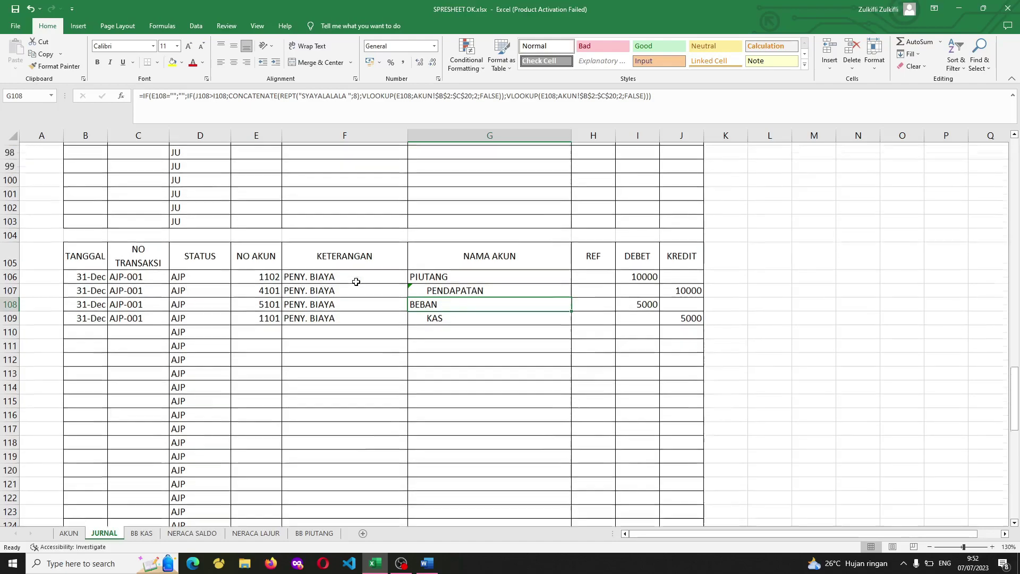
pyautogui.click(232, 288)
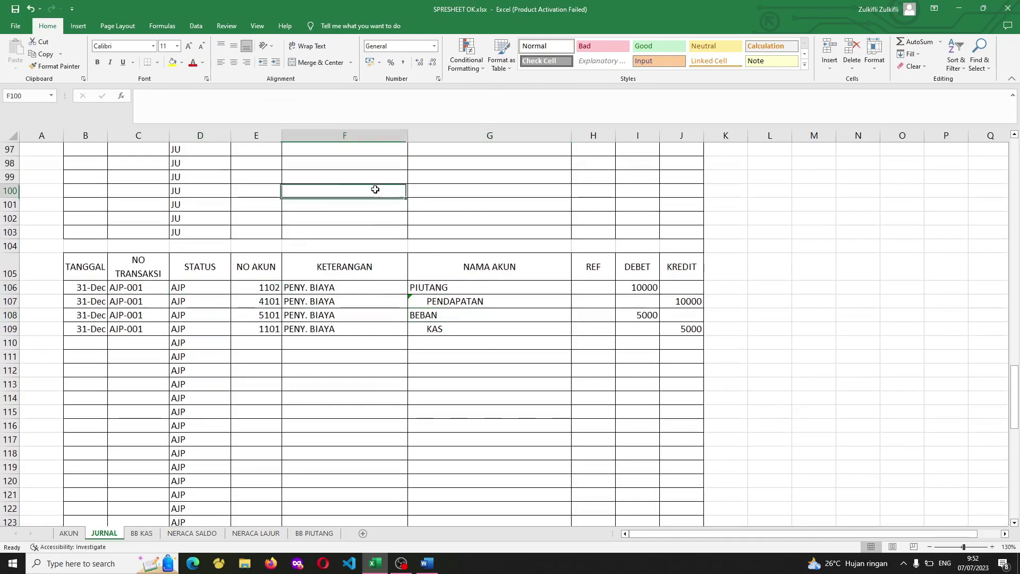
pyautogui.moveTo(191, 290); pyautogui.dragTo(198, 314)
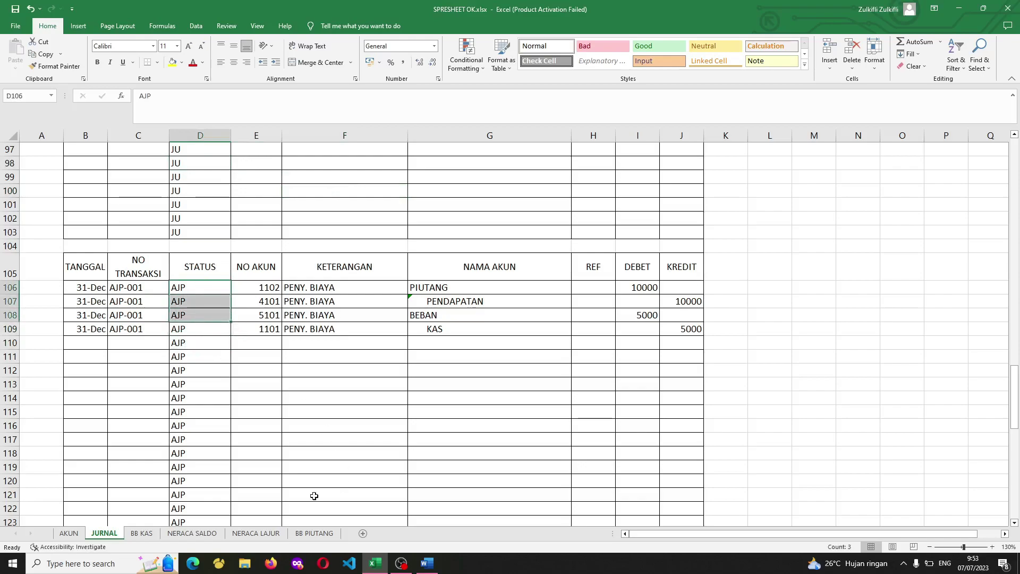
pyautogui.click(250, 536)
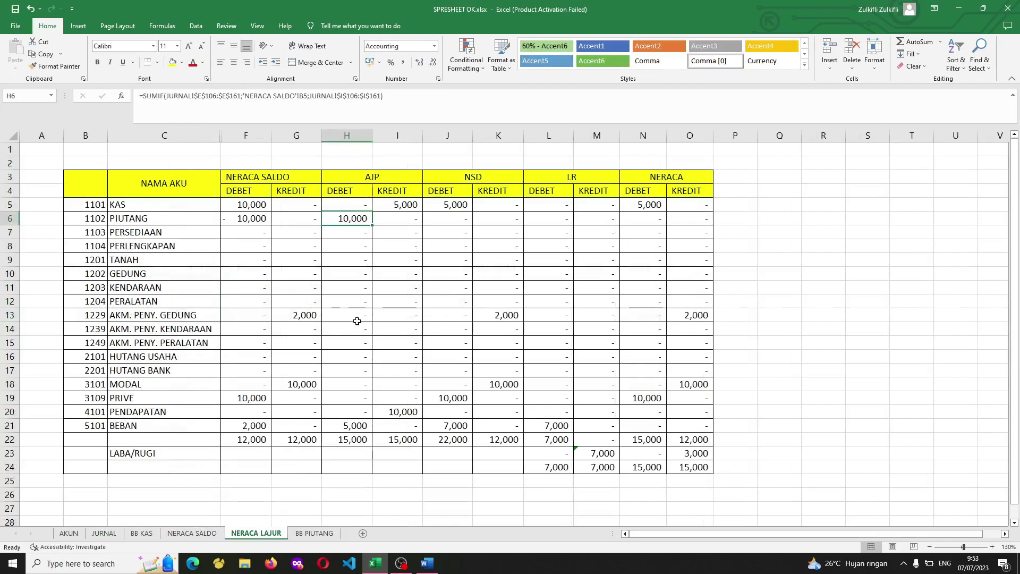
pyautogui.click(361, 206)
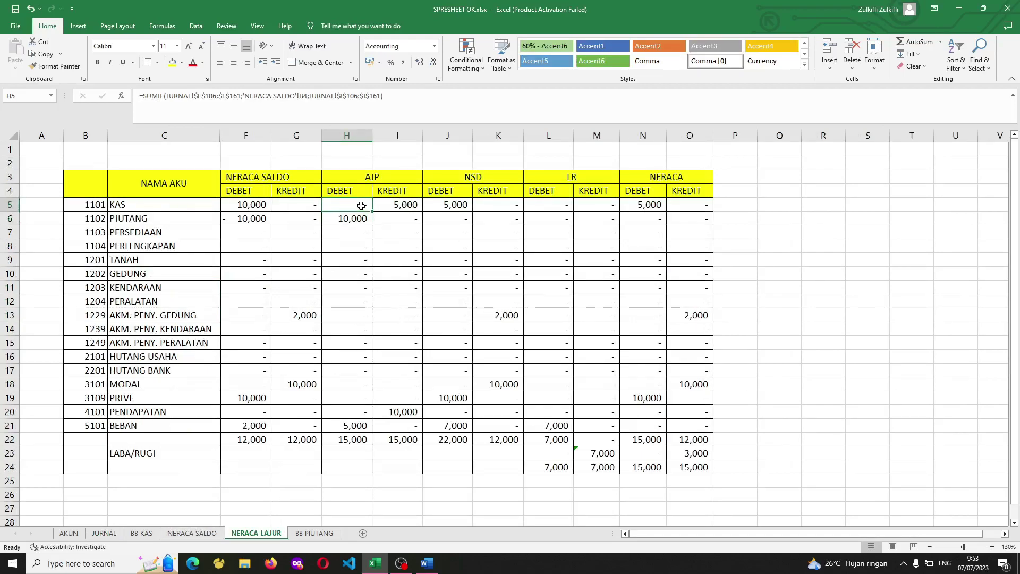
pyautogui.doubleClick(367, 204)
pyautogui.press('Escape')
# Clear the AJP debit and credit cells H5:I22, including the totals, on NERACA LAJUR.
pyautogui.hotkey('ctrl', 'shift', 'Right')
pyautogui.hotkey('shift', 'Left')
pyautogui.hotkey('shift', 'Left')
pyautogui.hotkey('shift', 'Left')
pyautogui.hotkey('shift', 'Left')
pyautogui.hotkey('shift', 'Left')
pyautogui.hotkey('shift', 'Left')
pyautogui.hotkey('ctrl', 'shift', 'Down')
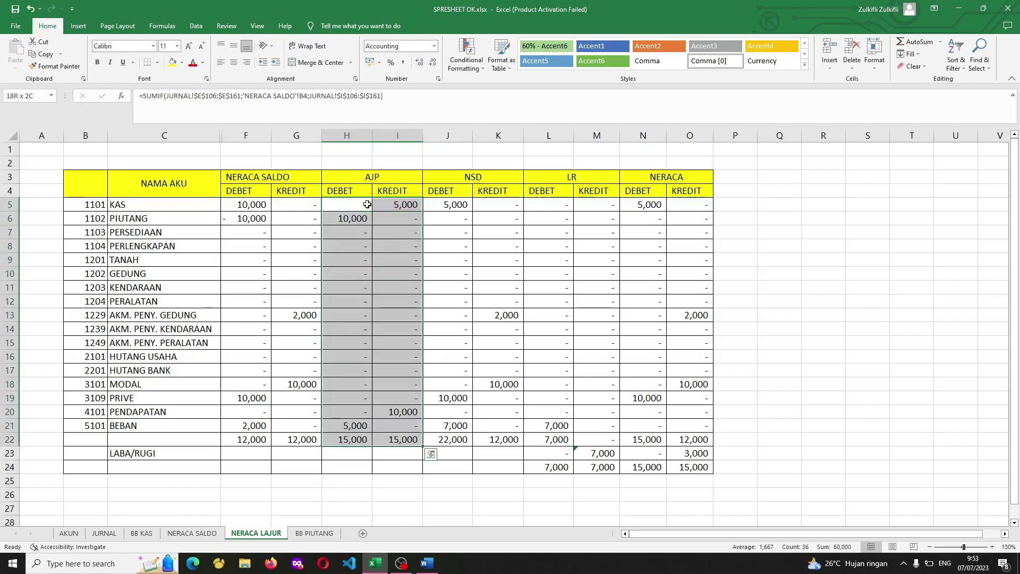
pyautogui.press('Delete')
pyautogui.press('Left')
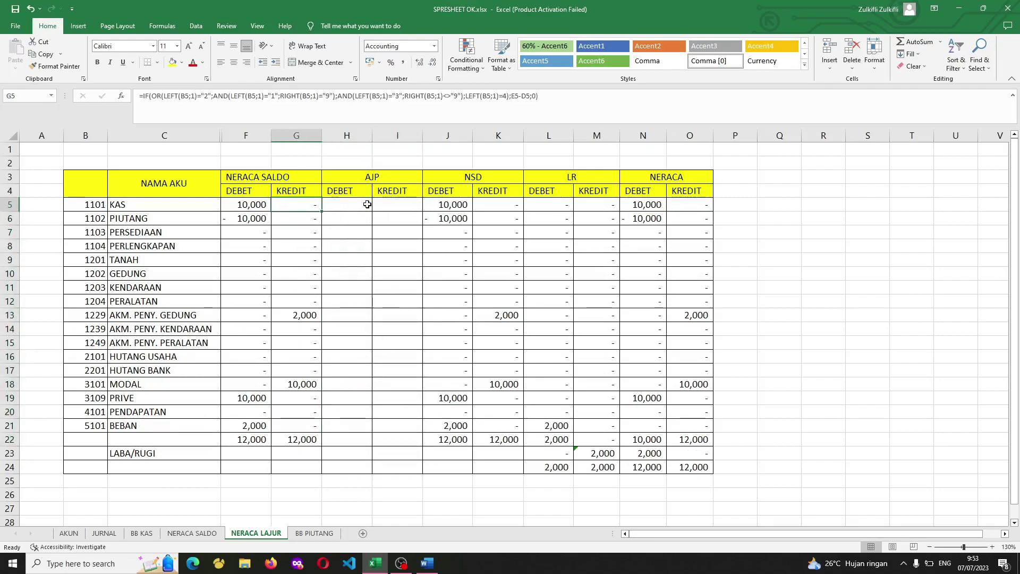
# Begin a SUMIF formula in H5 of NERACA LAJUR with the AJP account numbers JURNAL!E106:E161 as its range.
pyautogui.write('=')
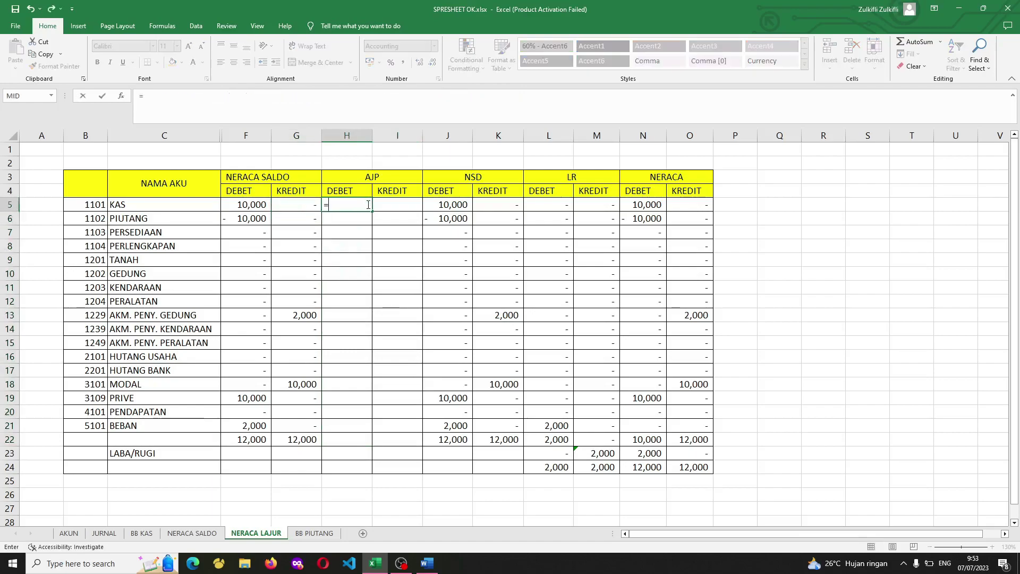
pyautogui.write('SUMIF')
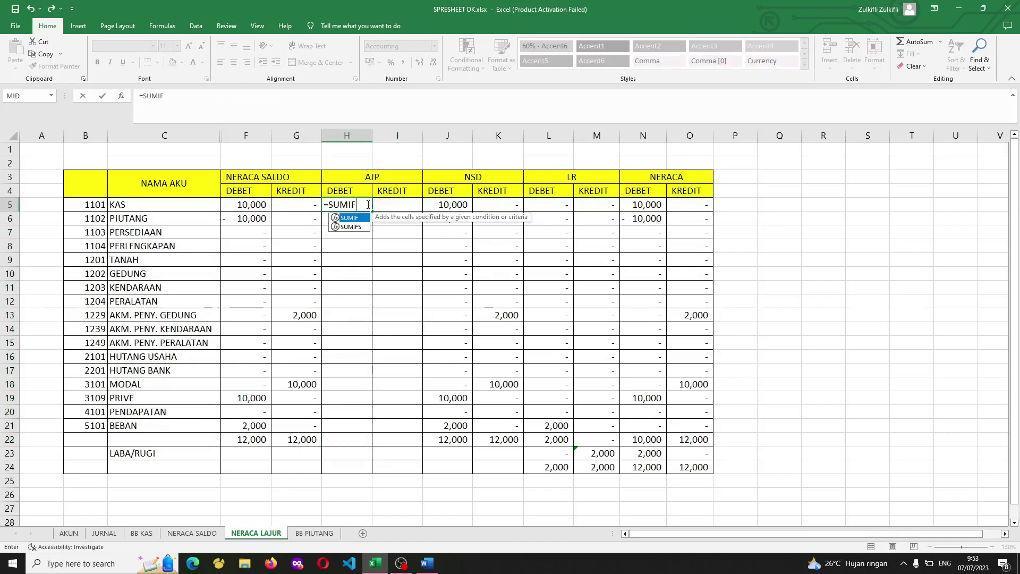
pyautogui.write('(')
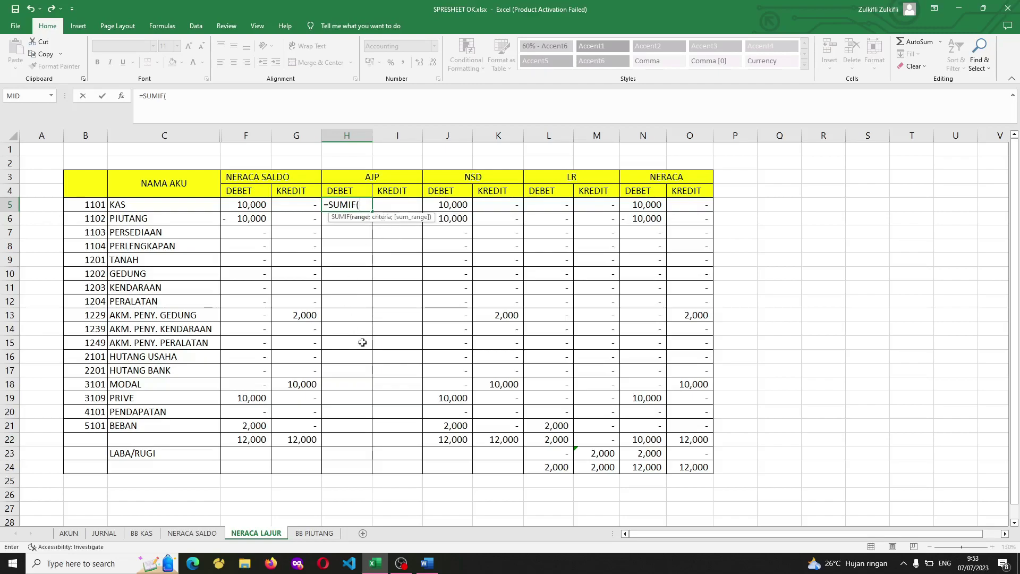
pyautogui.click(104, 533)
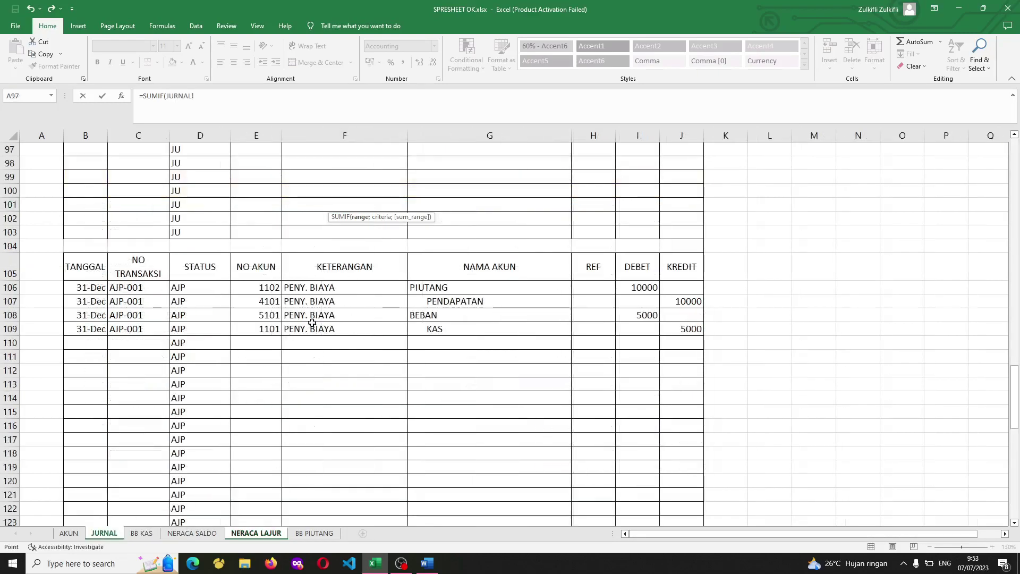
pyautogui.click(269, 287)
pyautogui.scroll(-14, 305, 387)
pyautogui.scroll(-7, 276, 399)
pyautogui.scroll(8, 256, 450)
pyautogui.keyDown('shift'); pyautogui.click(252, 489); pyautogui.keyUp('shift')
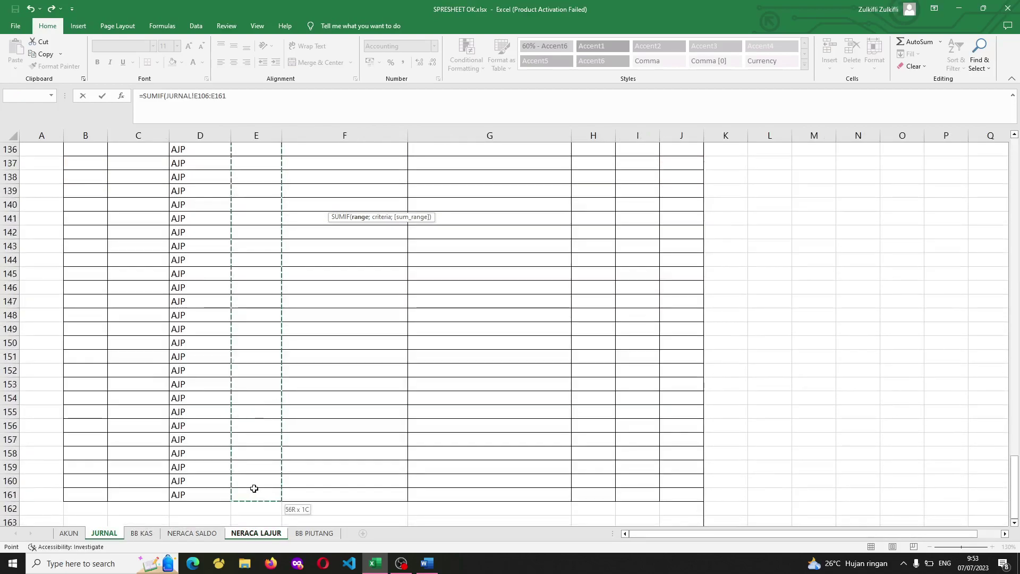
pyautogui.scroll(7, 297, 326)
pyautogui.scroll(8, 297, 326)
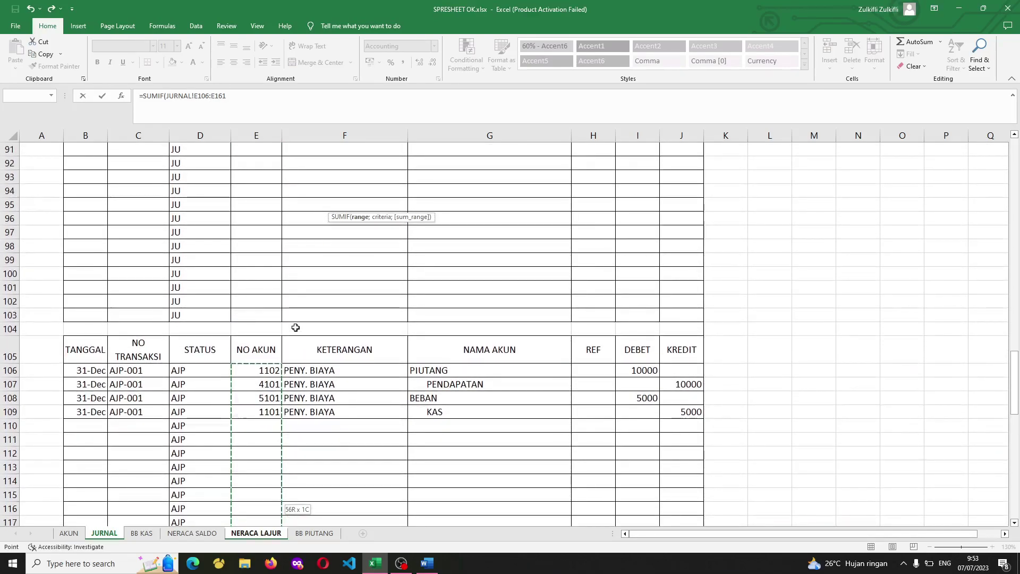
# Reselect the AJP account numbers as the SUMIF range in H5 and make it absolute as JURNAL!$E$106:$E$161.
pyautogui.click(418, 386)
pyautogui.click(277, 371)
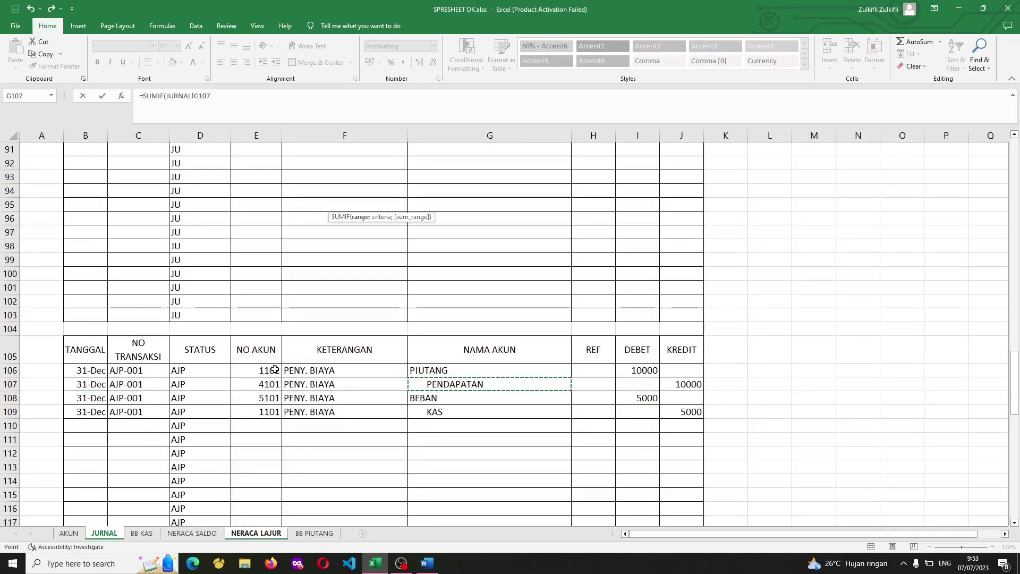
pyautogui.scroll(-16, 283, 372)
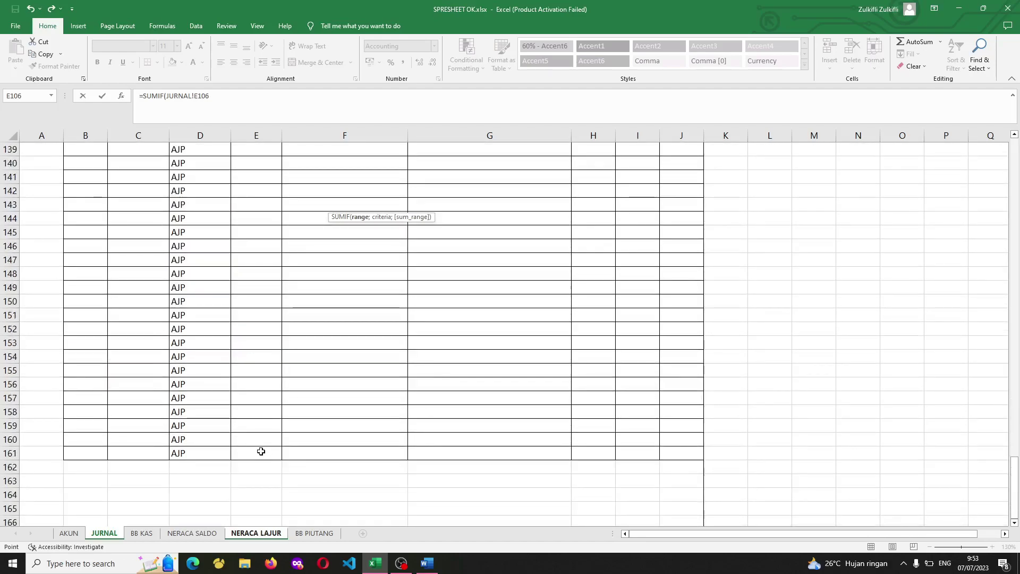
pyautogui.keyDown('shift'); pyautogui.click(261, 451); pyautogui.keyUp('shift')
pyautogui.scroll(15, 259, 399)
pyautogui.scroll(6, 351, 367)
pyautogui.scroll(-7, 366, 369)
pyautogui.click(334, 353)
pyautogui.moveTo(257, 287); pyautogui.dragTo(266, 490)
pyautogui.scroll(20, 378, 429)
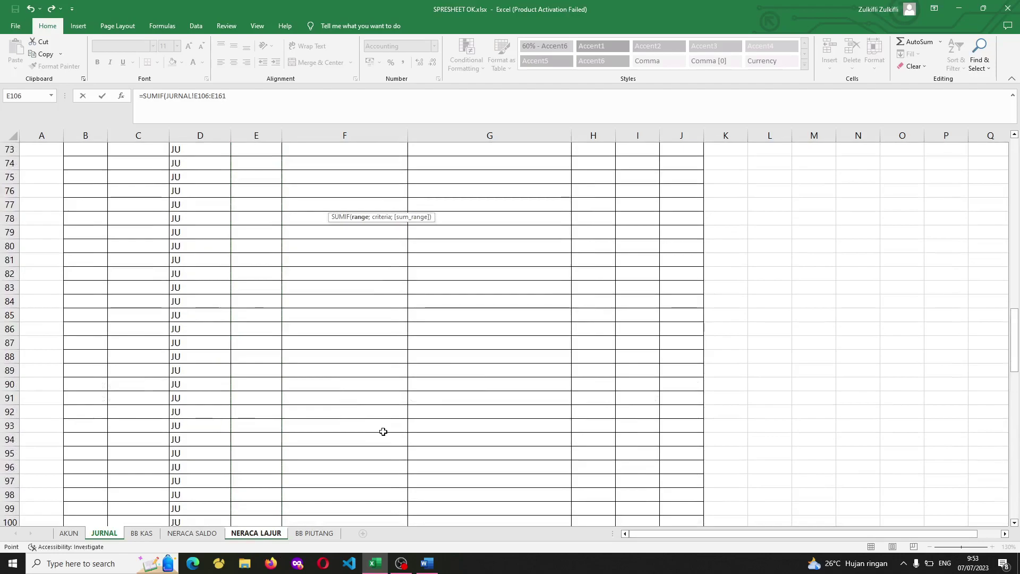
pyautogui.press('F4')
pyautogui.write(';')
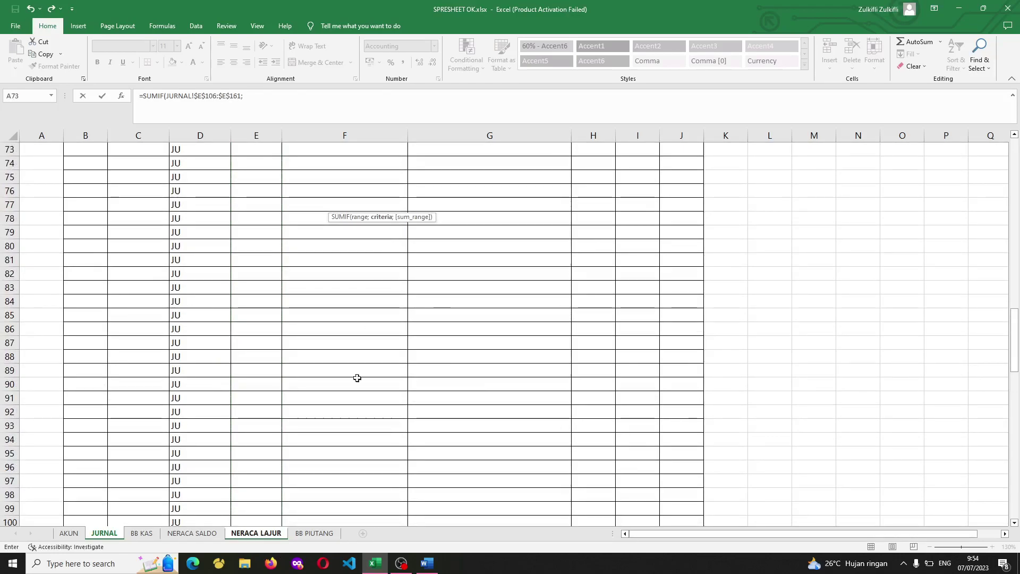
# Use the account number in B5 of NERACA LAJUR as the criterion of the H5 formula.
pyautogui.click(250, 535)
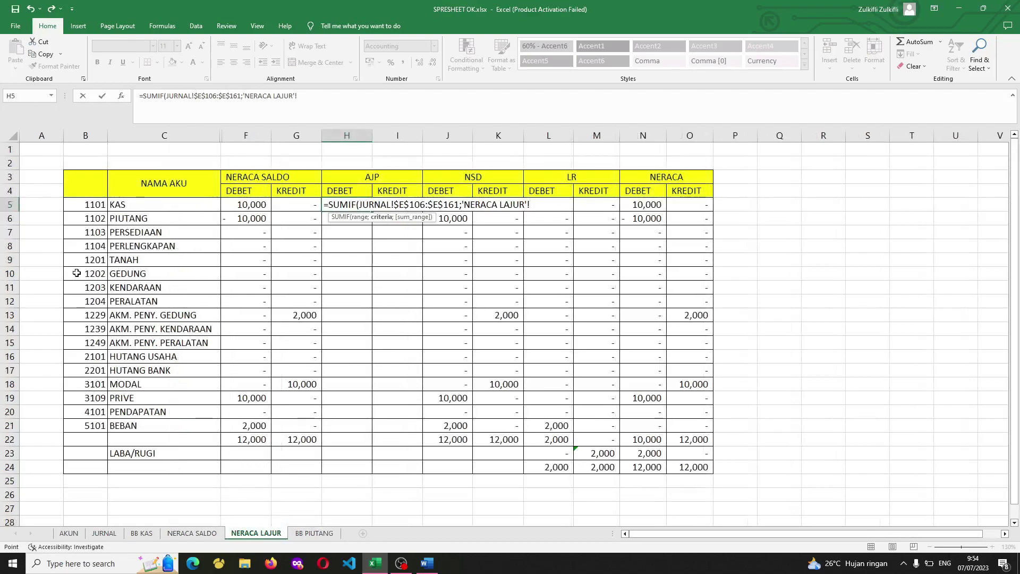
pyautogui.click(86, 204)
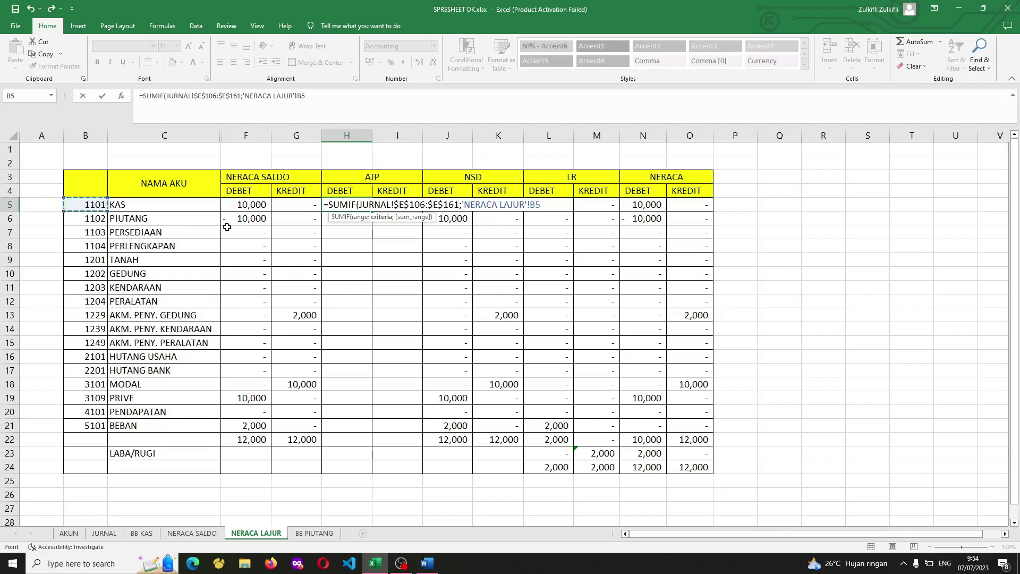
pyautogui.write(';')
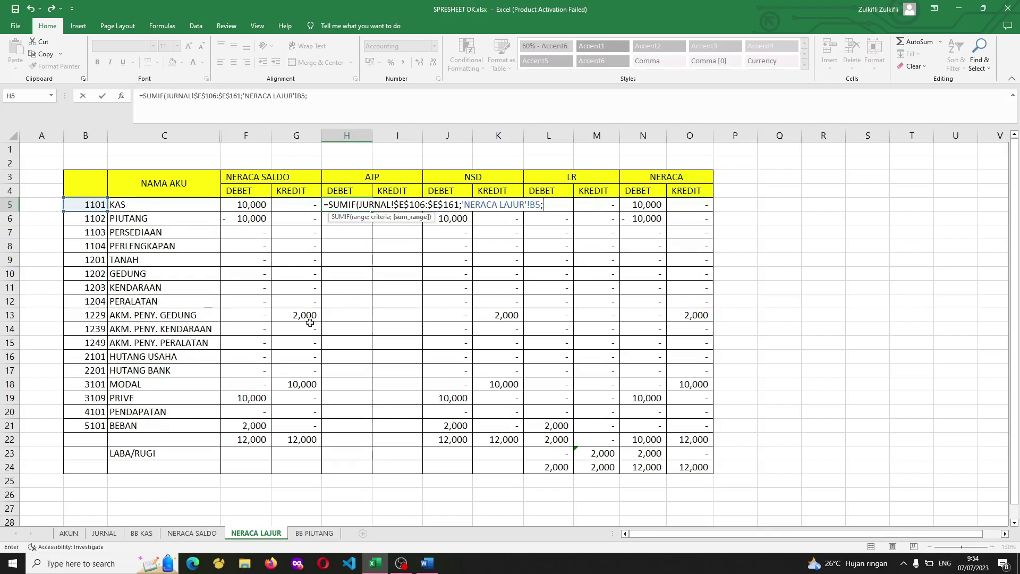
# Complete the H5 formula with the AJP debit amounts JURNAL!$I$106:$I$161 as the absolute sum range.
pyautogui.click(103, 533)
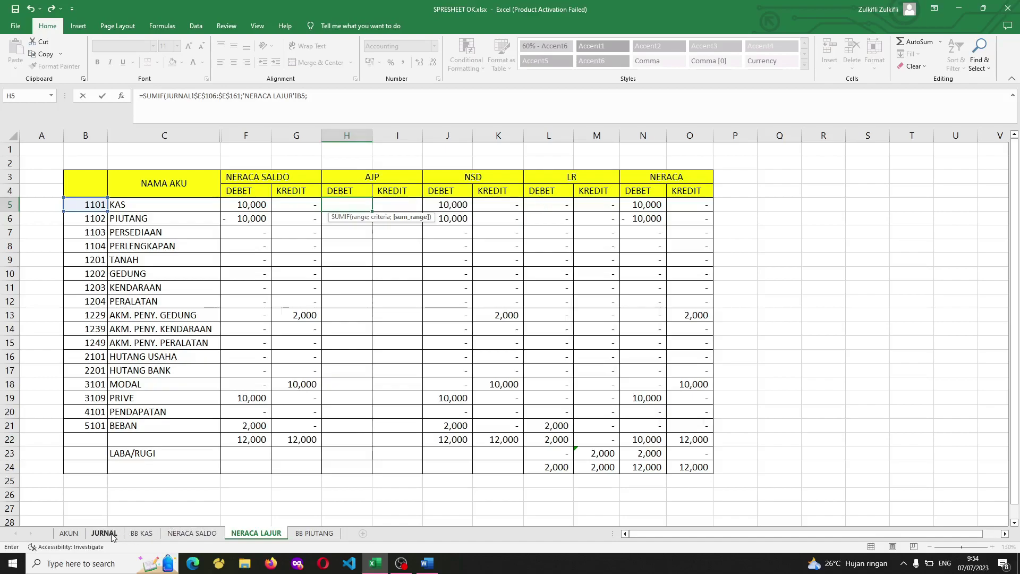
pyautogui.scroll(20, 427, 379)
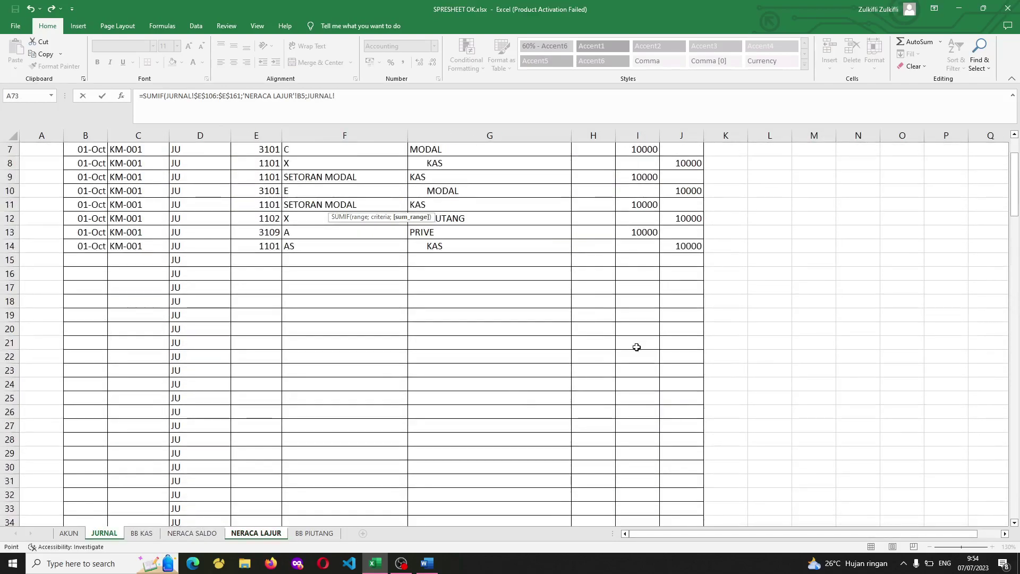
pyautogui.click(655, 187)
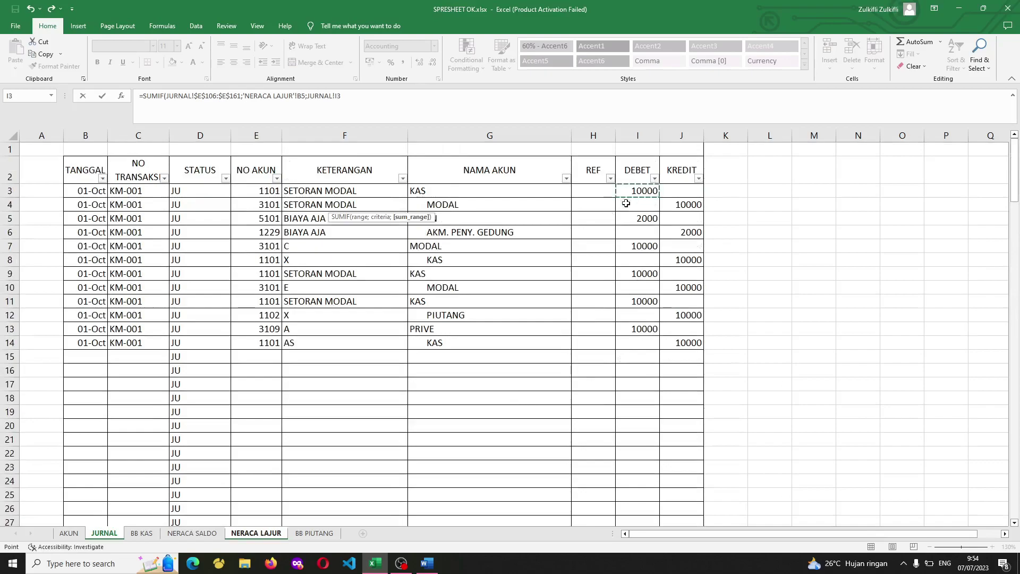
pyautogui.scroll(-13, 669, 318)
pyautogui.scroll(-20, 686, 342)
pyautogui.click(643, 242)
pyautogui.scroll(-9, 621, 363)
pyautogui.scroll(-11, 621, 363)
pyautogui.scroll(3, 640, 323)
pyautogui.keyDown('shift'); pyautogui.click(638, 288); pyautogui.keyUp('shift')
pyautogui.press('F4')
pyautogui.write(')')
pyautogui.press('Return')
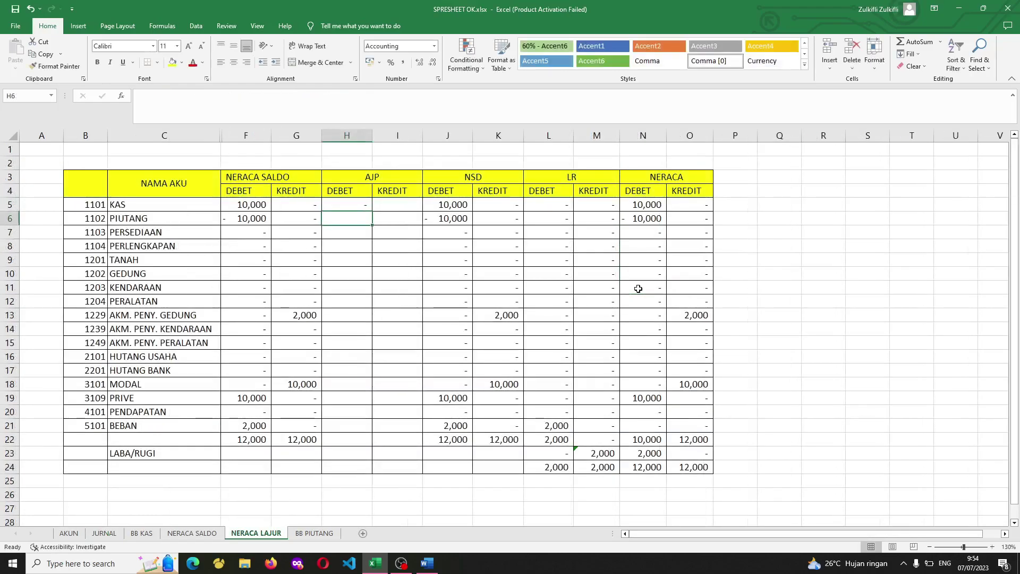
# Fill the AJP debit formula from H5 down to H21 on NERACA LAJUR.
pyautogui.click(349, 206)
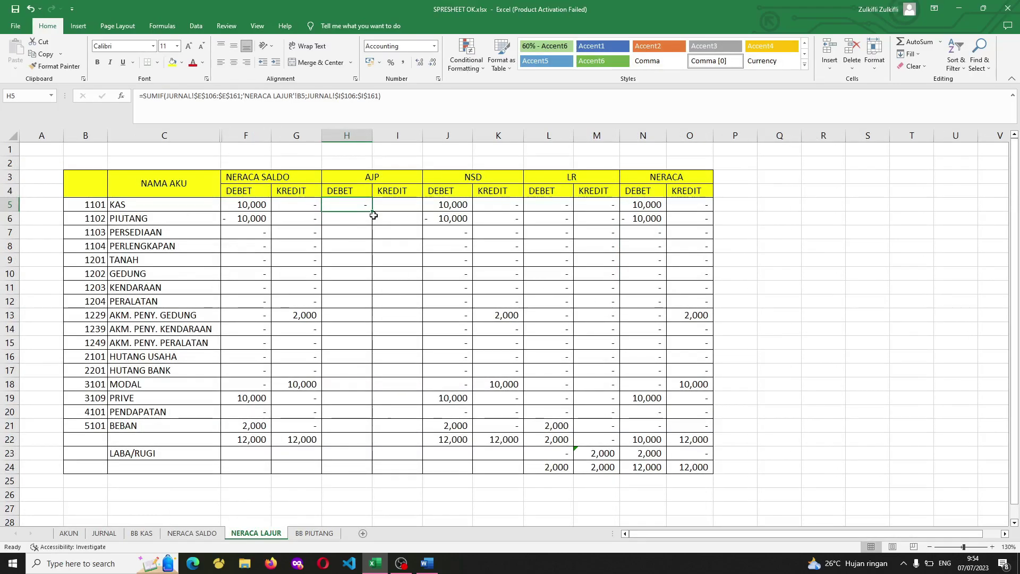
pyautogui.click(374, 209)
pyautogui.click(362, 206)
pyautogui.moveTo(372, 211); pyautogui.dragTo(372, 428)
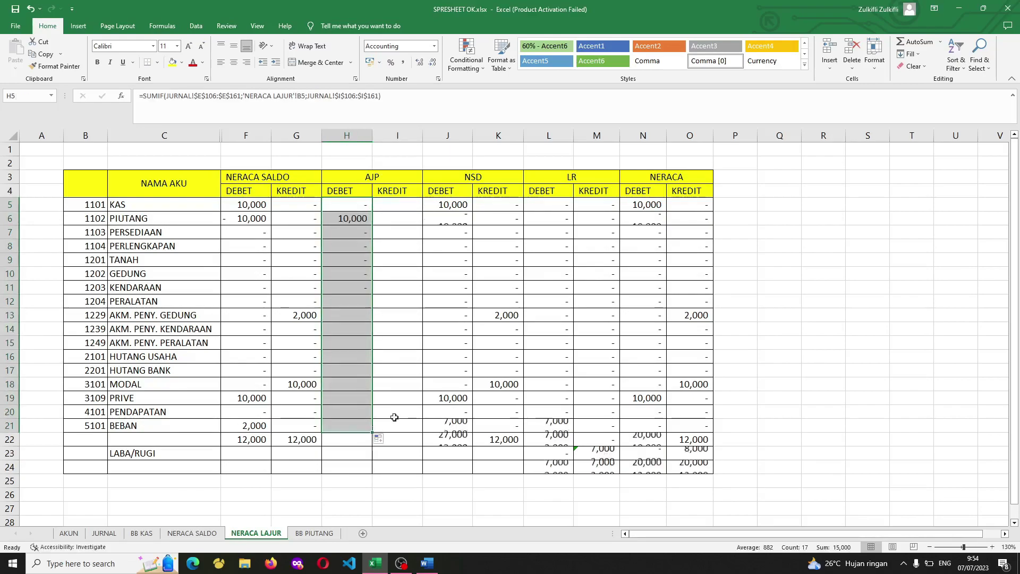
# Start a SUMIF formula with a leading minus sign in the AJP credit cell I5.
pyautogui.click(391, 204)
pyautogui.click(336, 204)
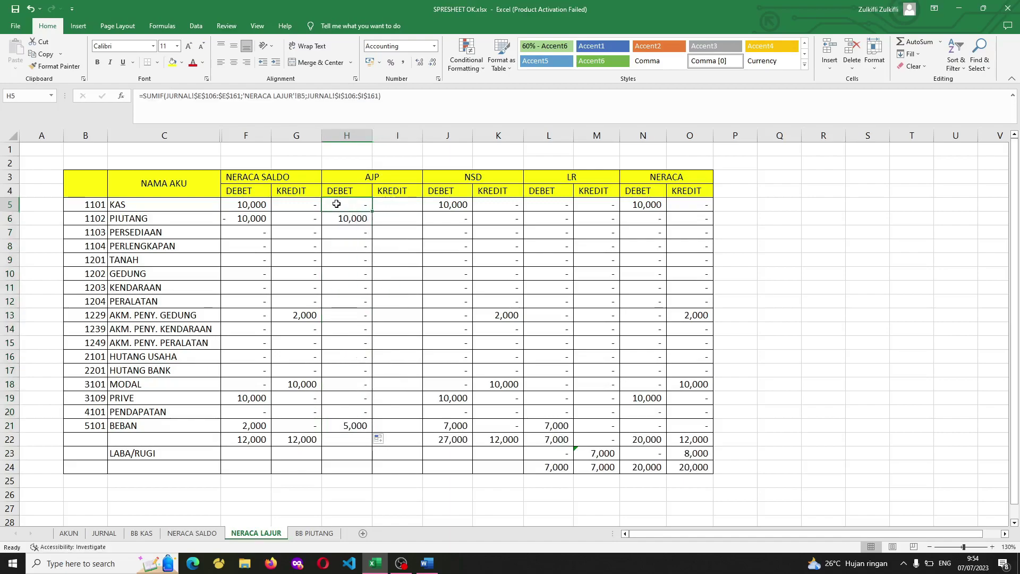
pyautogui.click(390, 204)
pyautogui.write('SUMIF(')
pyautogui.press('BackSpace')
pyautogui.press('BackSpace')
pyautogui.press('BackSpace')
pyautogui.press('BackSpace')
pyautogui.press('BackSpace')
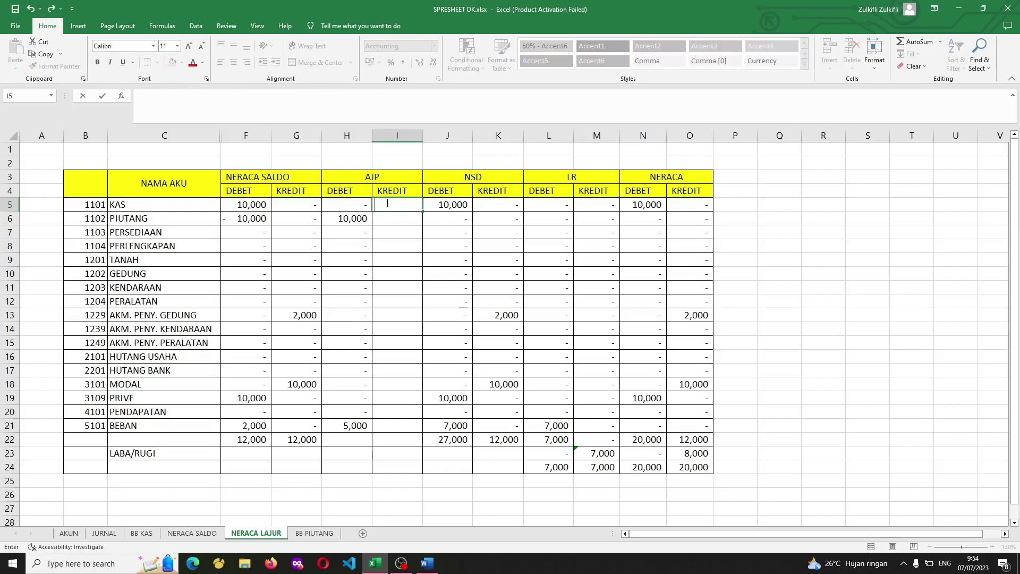
pyautogui.write('-SUM')
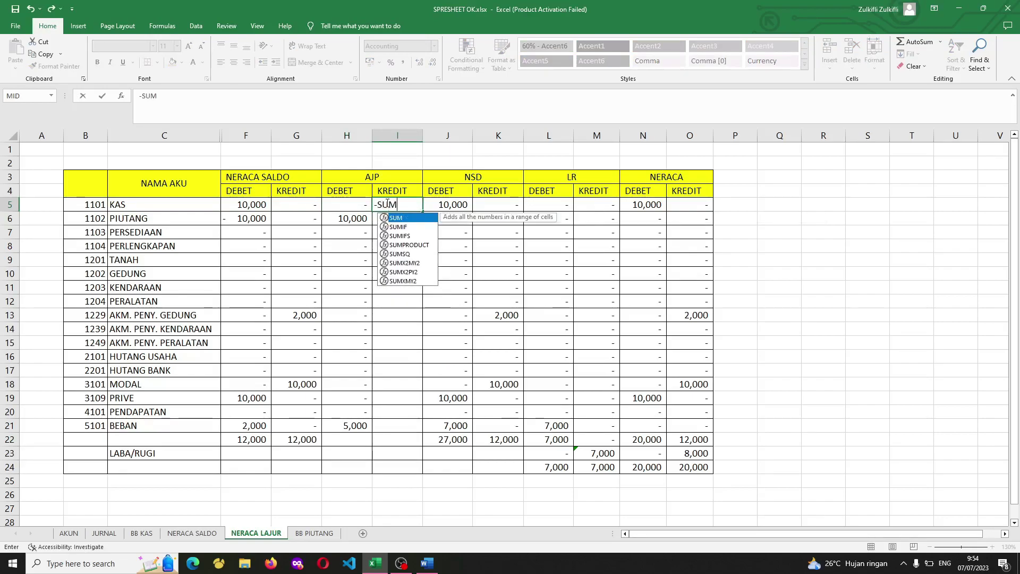
pyautogui.write('IF(')
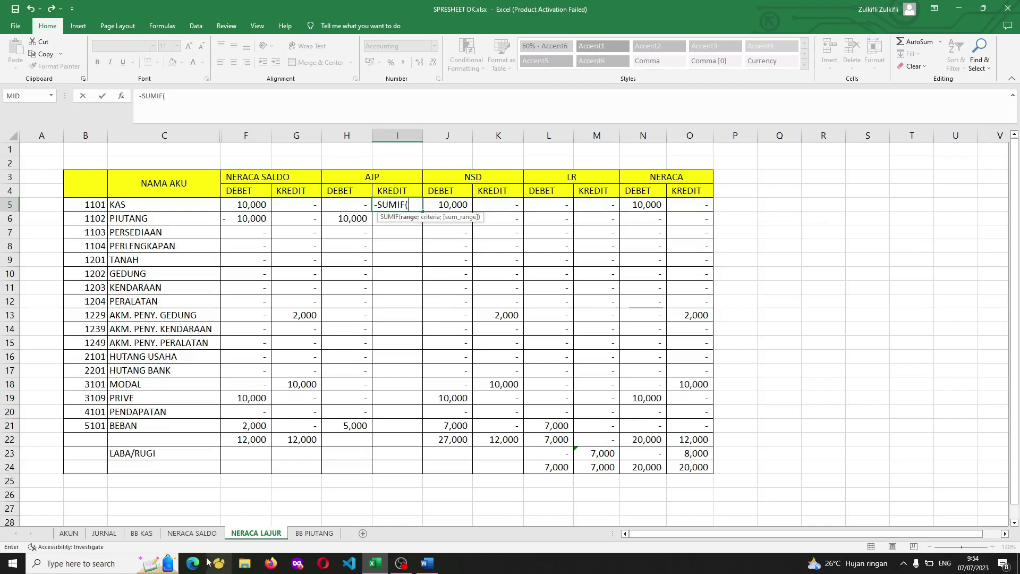
# Set the SUMIF range in I5 to the absolute AJP account numbers JURNAL!$E$106:$E$161.
pyautogui.click(104, 533)
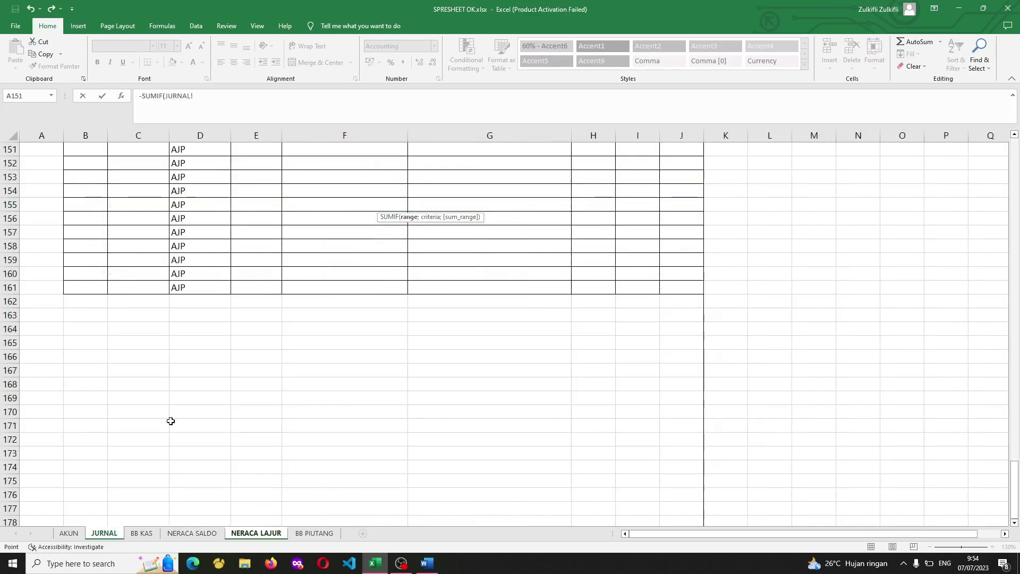
pyautogui.scroll(19, 211, 368)
pyautogui.moveTo(276, 333); pyautogui.dragTo(266, 454)
pyautogui.scroll(-15, 287, 393)
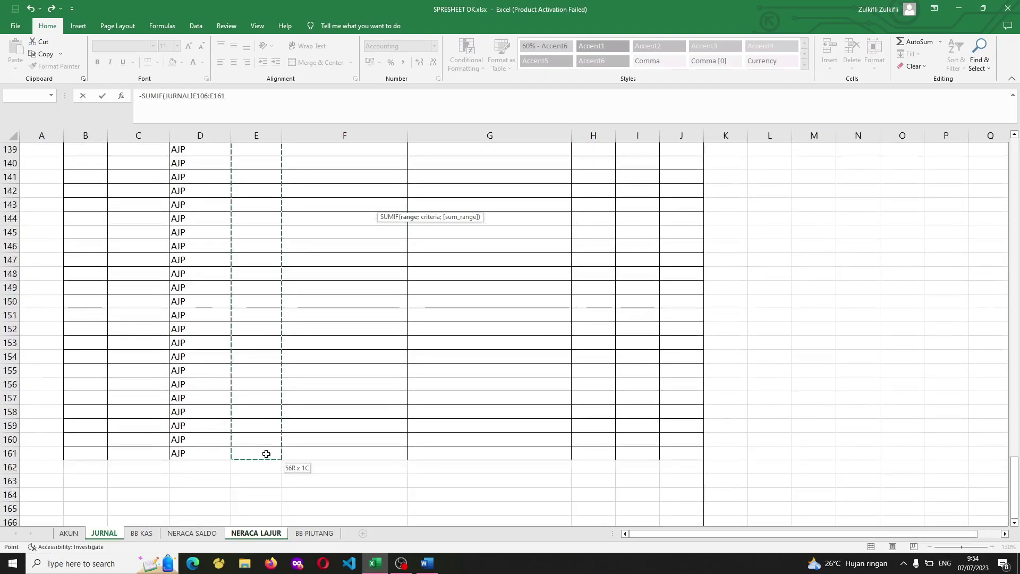
pyautogui.press('F4')
pyautogui.write(';')
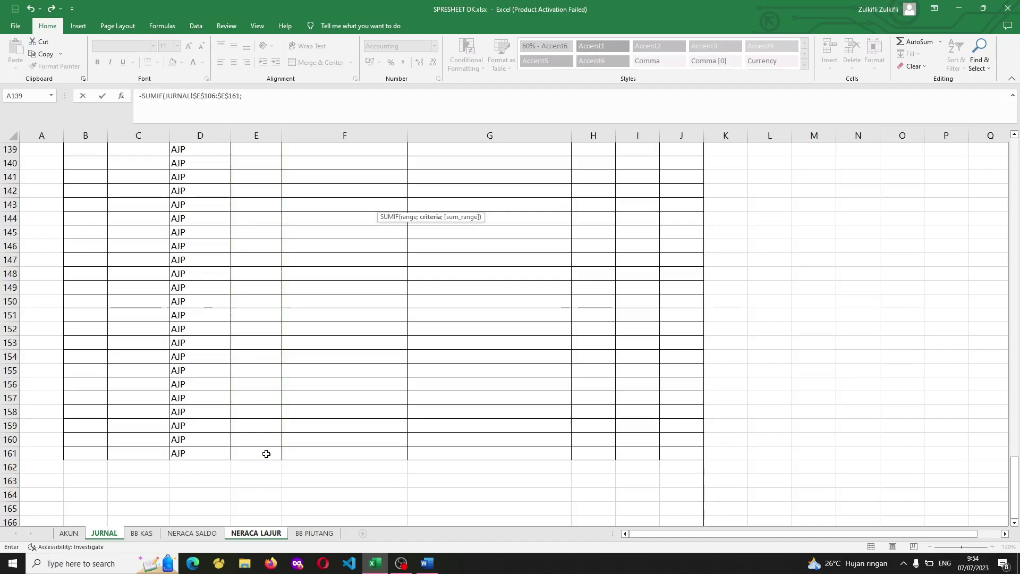
# Use the account number in B5 of NERACA LAJUR as the criterion of the I5 formula, removing the stray sheet reference.
pyautogui.scroll(15, 266, 454)
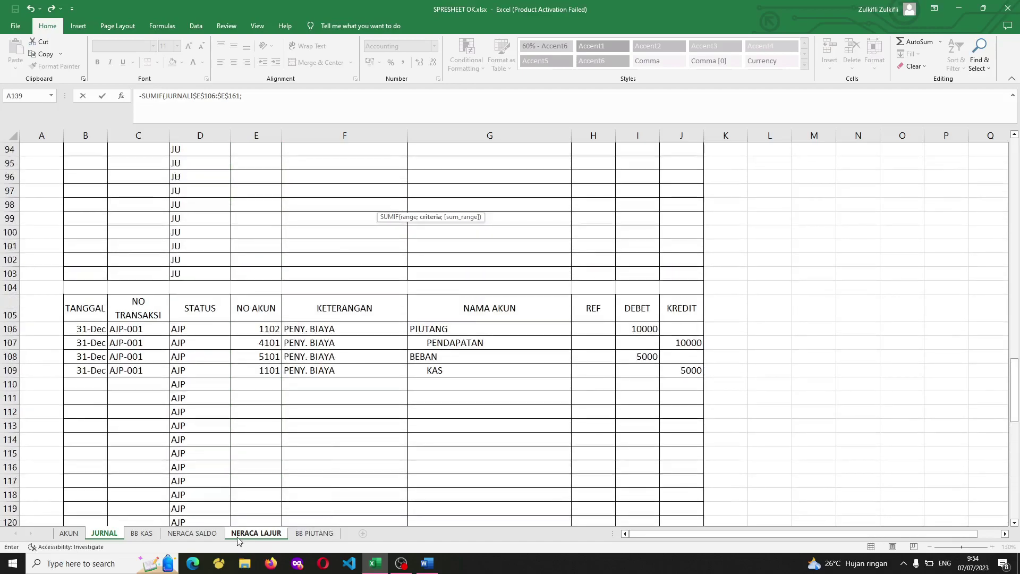
pyautogui.click(203, 534)
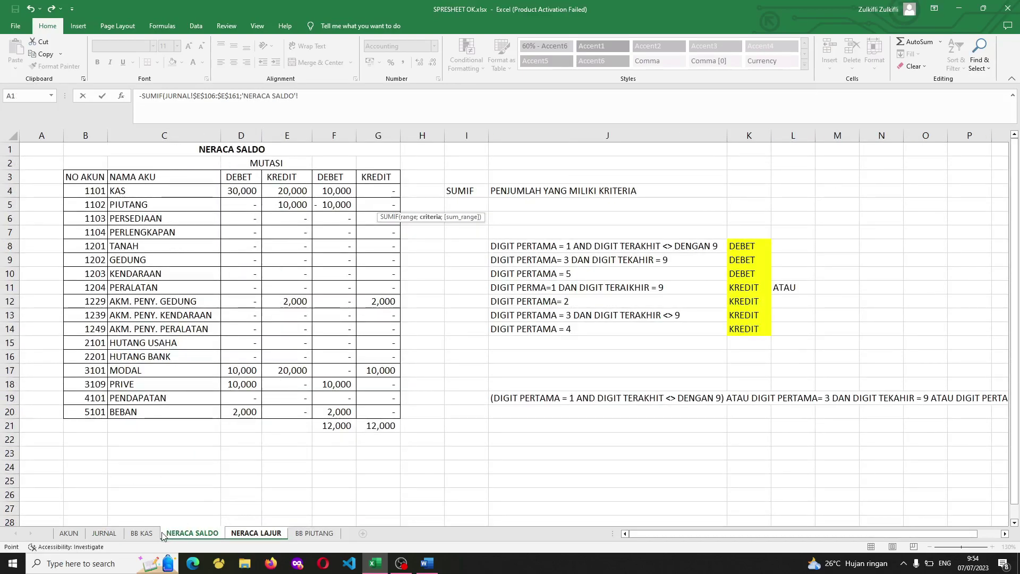
pyautogui.click(256, 533)
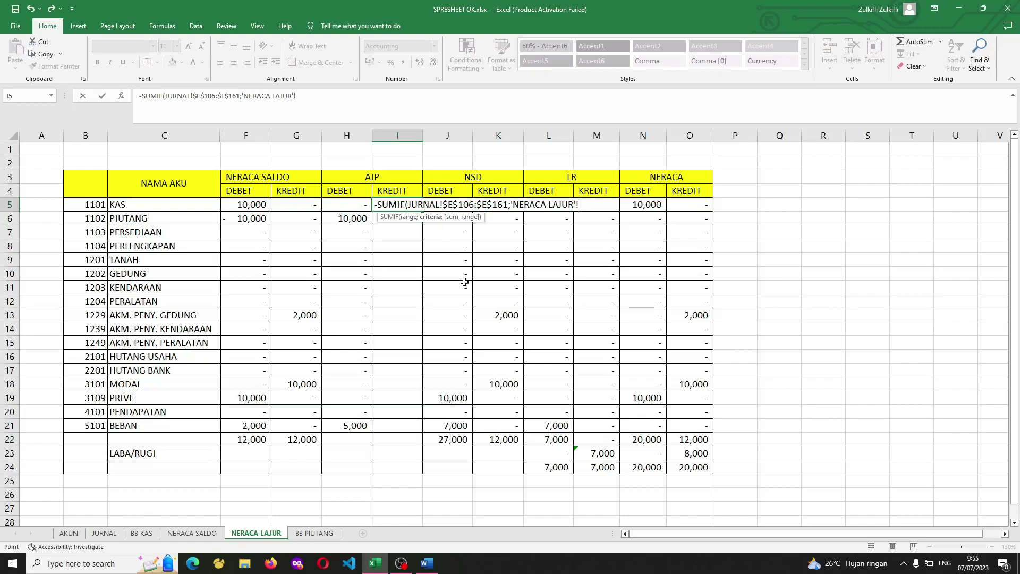
pyautogui.write(';')
pyautogui.press('BackSpace')
pyautogui.press('BackSpace')
pyautogui.press('BackSpace')
pyautogui.press('BackSpace')
pyautogui.press('BackSpace')
pyautogui.press('BackSpace')
pyautogui.press('BackSpace')
pyautogui.press('BackSpace')
pyautogui.press('BackSpace')
pyautogui.press('BackSpace')
pyautogui.press('BackSpace')
pyautogui.press('BackSpace')
pyautogui.press('BackSpace')
pyautogui.press('BackSpace')
pyautogui.press('BackSpace')
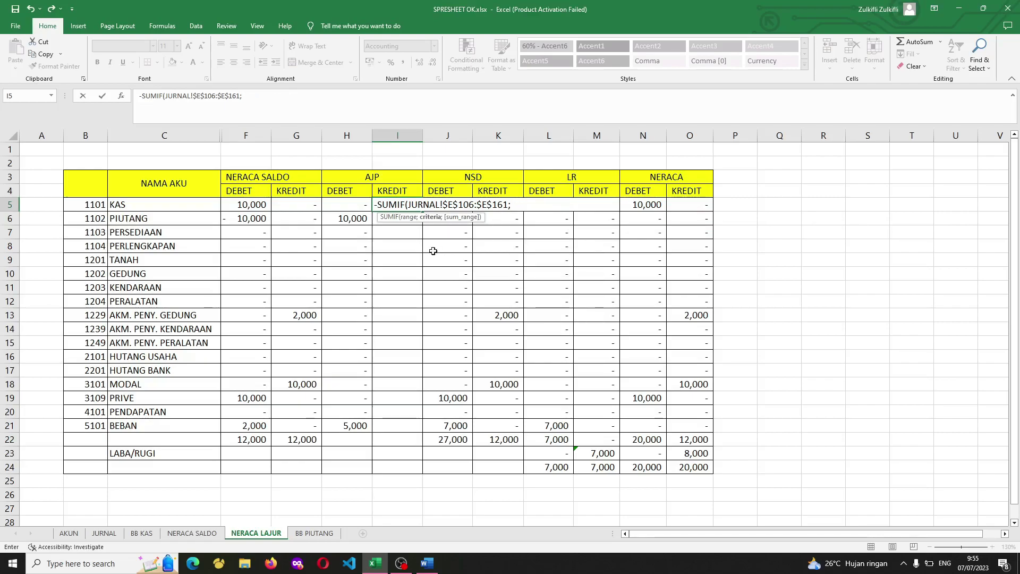
pyautogui.click(99, 209)
pyautogui.write(';')
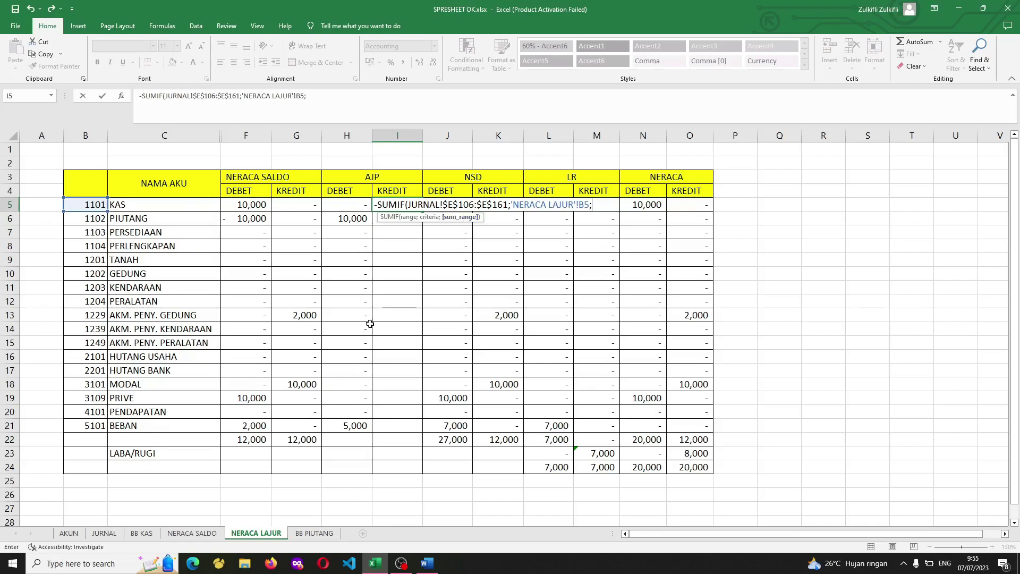
# Complete the I5 formula with the AJP credit amounts JURNAL!$J$106:$J$161 as the absolute sum range.
pyautogui.click(104, 533)
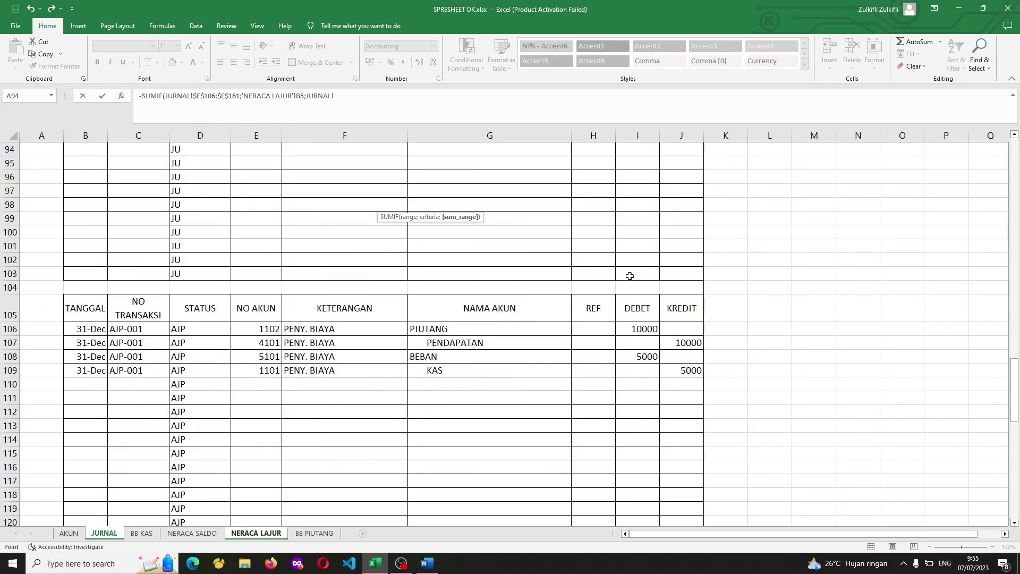
pyautogui.click(679, 328)
pyautogui.scroll(-20, 679, 326)
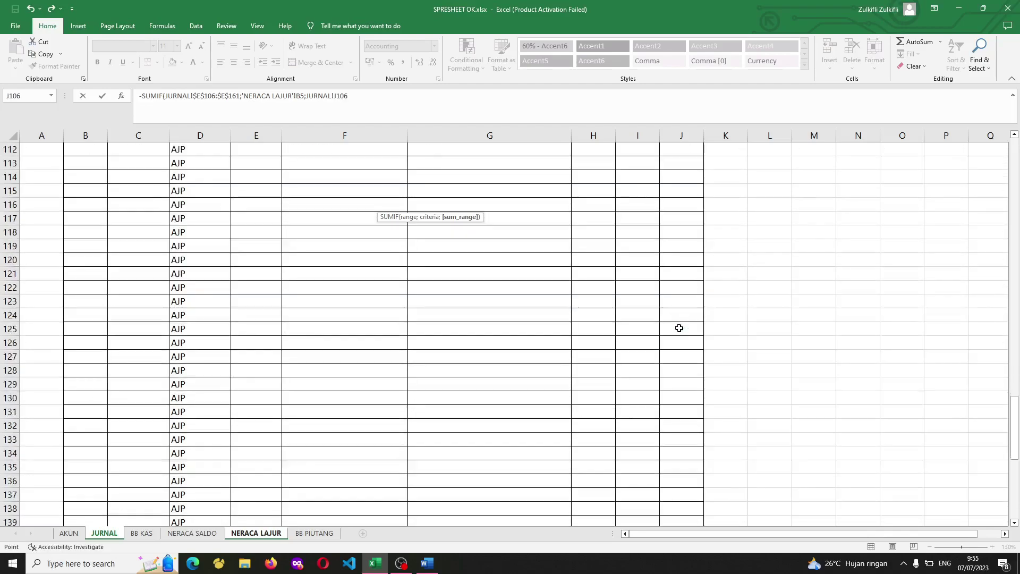
pyautogui.scroll(6, 690, 313)
pyautogui.moveTo(693, 309); pyautogui.dragTo(693, 289)
pyautogui.write(')')
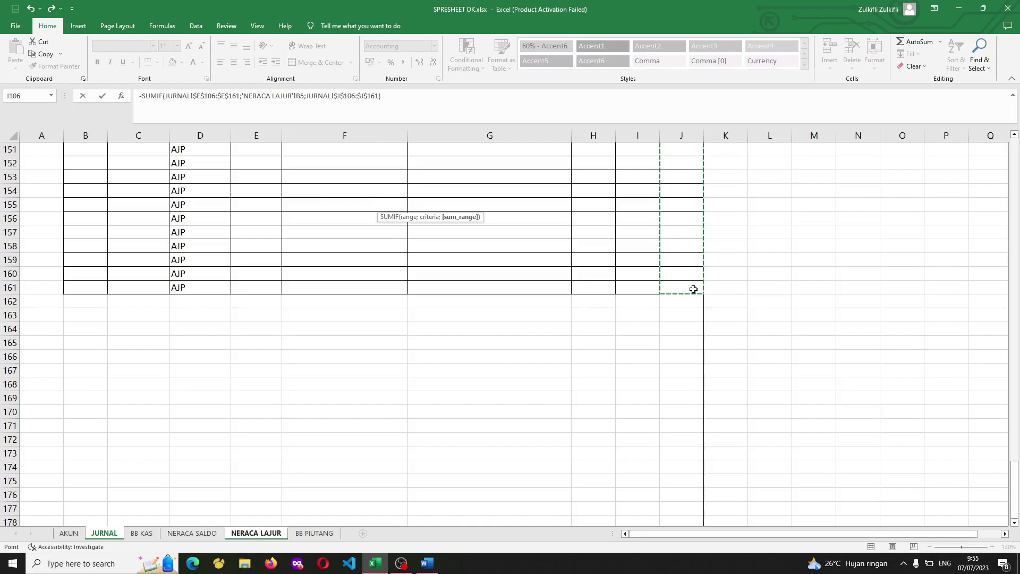
pyautogui.press('Return')
# Copy the AJP credit formula from I5 down to I21 on NERACA LAJUR.
pyautogui.click(406, 205)
pyautogui.hotkey('ctrl', 'c')
pyautogui.moveTo(403, 440); pyautogui.dragTo(399, 430)
pyautogui.hotkey('ctrl', 'v')
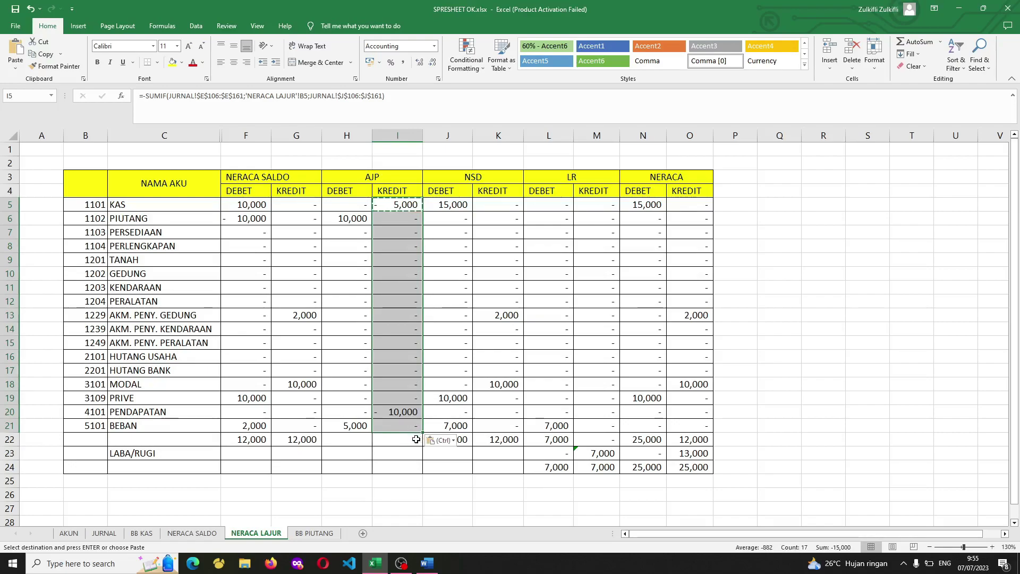
# Check the AJP debit and credit amounts on NERACA LAJUR against the AJP entries on JURNAL.
pyautogui.click(403, 413)
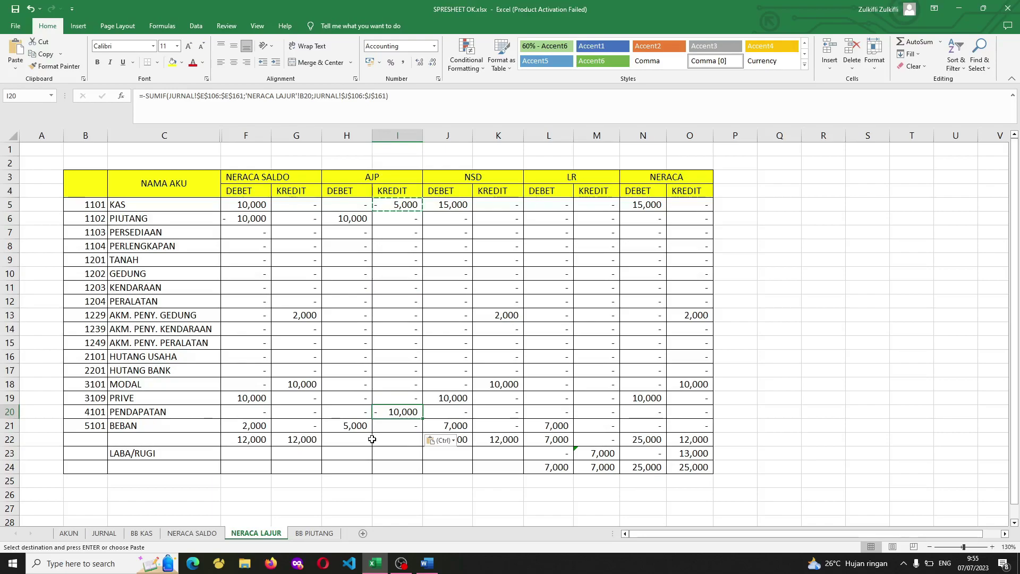
pyautogui.click(361, 427)
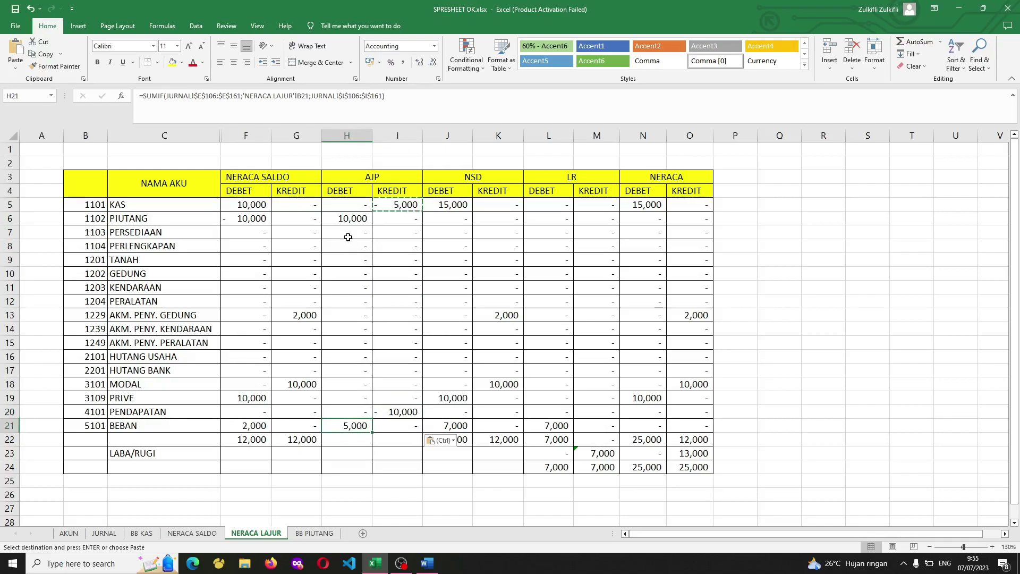
pyautogui.click(348, 218)
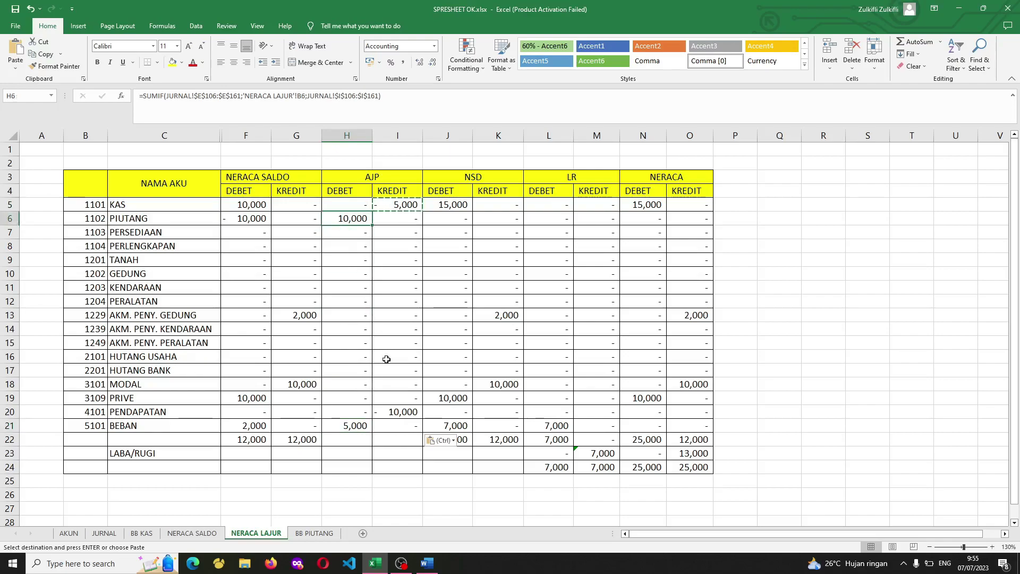
pyautogui.click(413, 414)
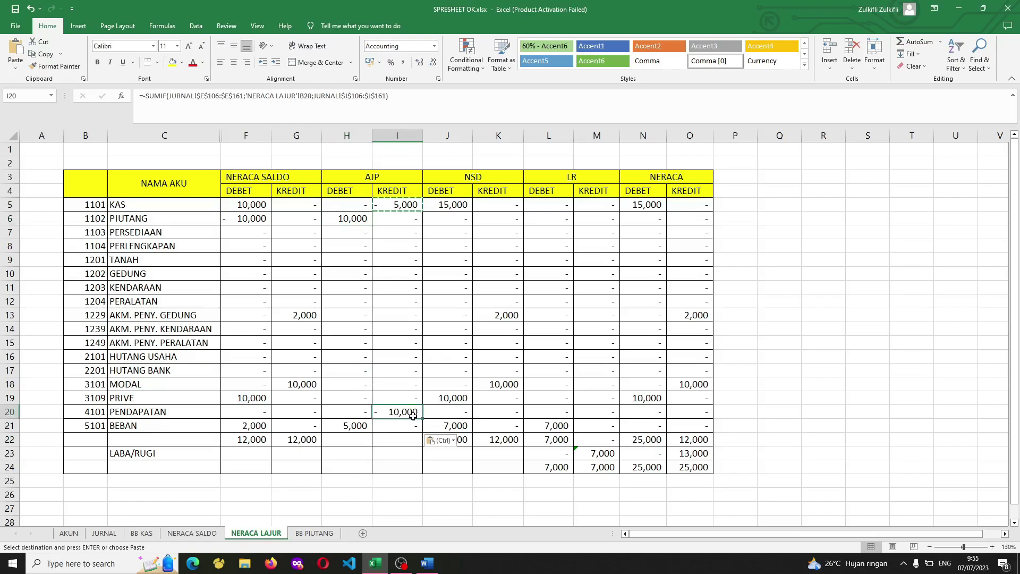
pyautogui.click(106, 534)
pyautogui.scroll(20, 582, 449)
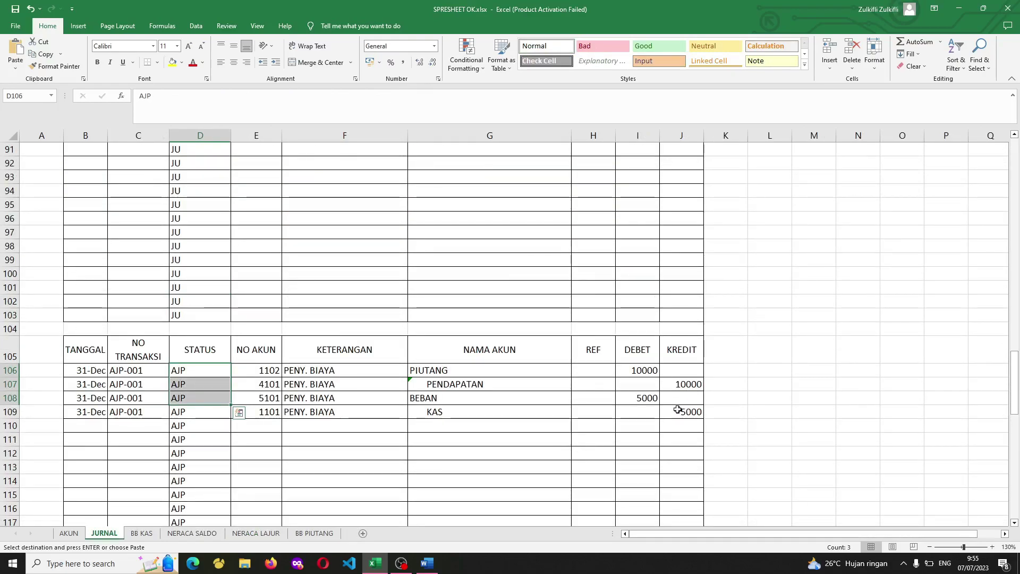
pyautogui.click(453, 375)
pyautogui.click(664, 385)
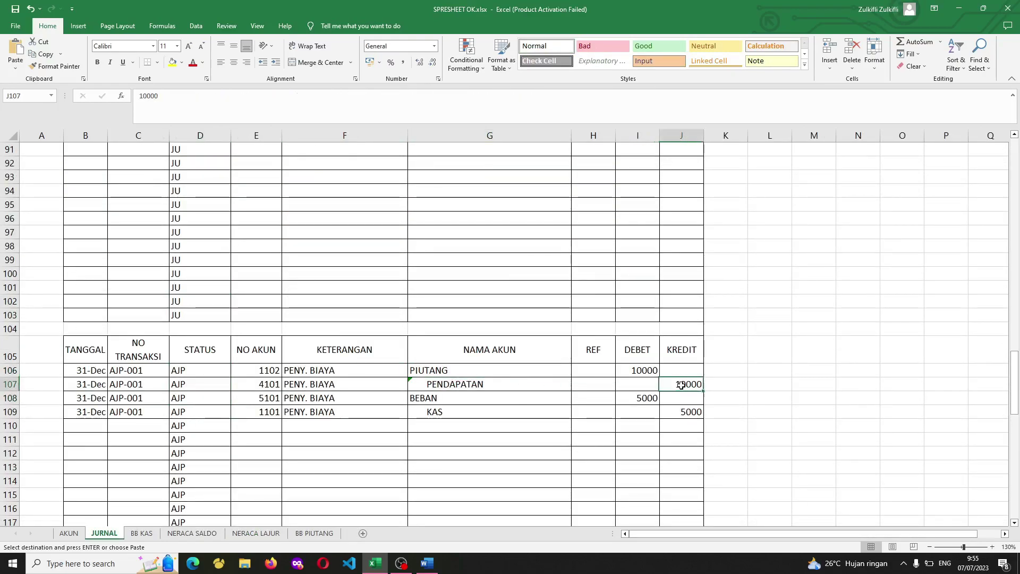
# Set the account number of the first AJP entry, in E106 on JURNAL, to 1101.
pyautogui.click(650, 394)
pyautogui.click(686, 406)
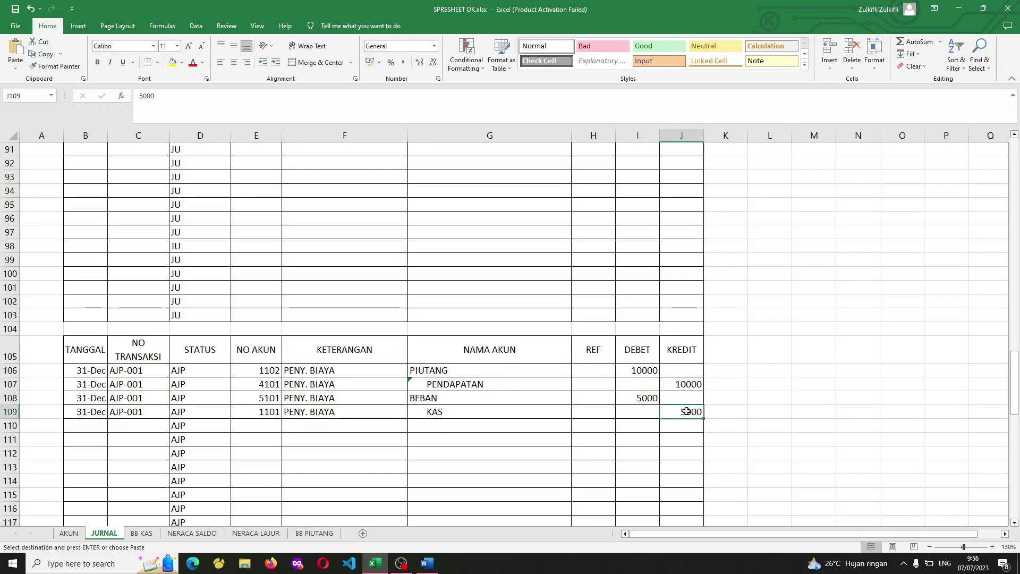
pyautogui.click(646, 372)
pyautogui.click(260, 372)
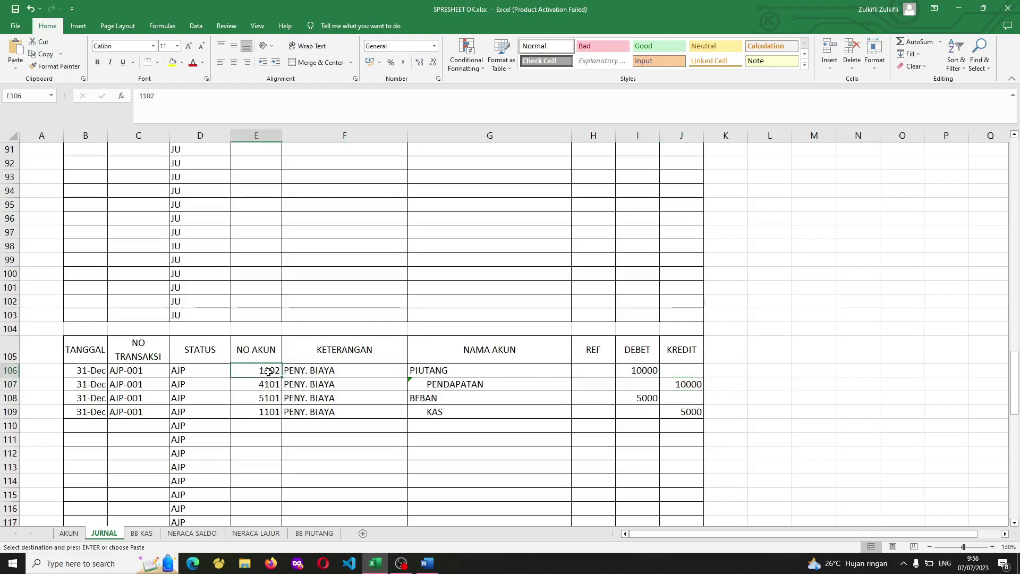
pyautogui.write('1101')
pyautogui.press('Return')
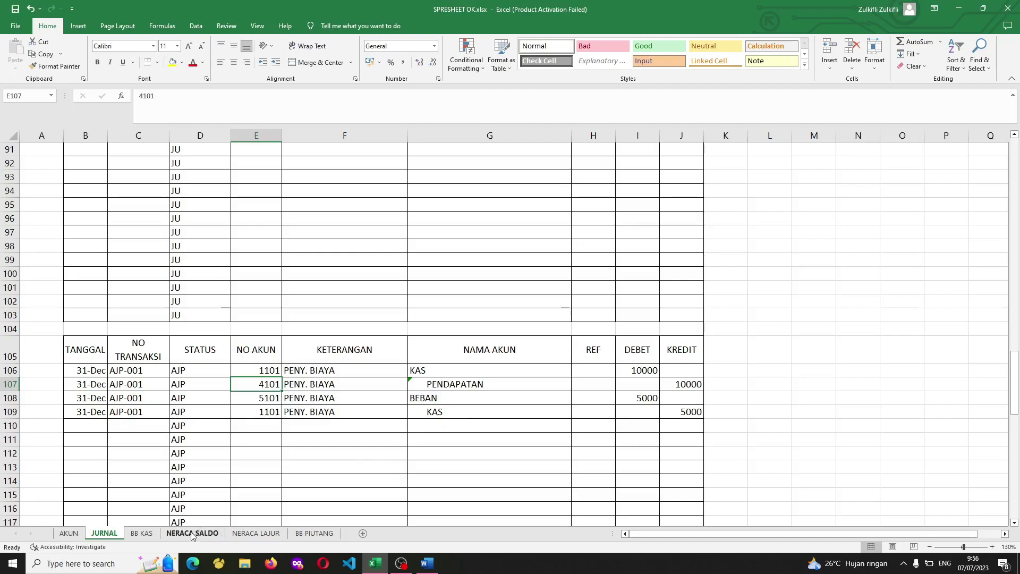
# Remove the minus sign before SUMIF in I20 on NERACA LAJUR and copy the corrected formula to I5:I21.
pyautogui.click(255, 533)
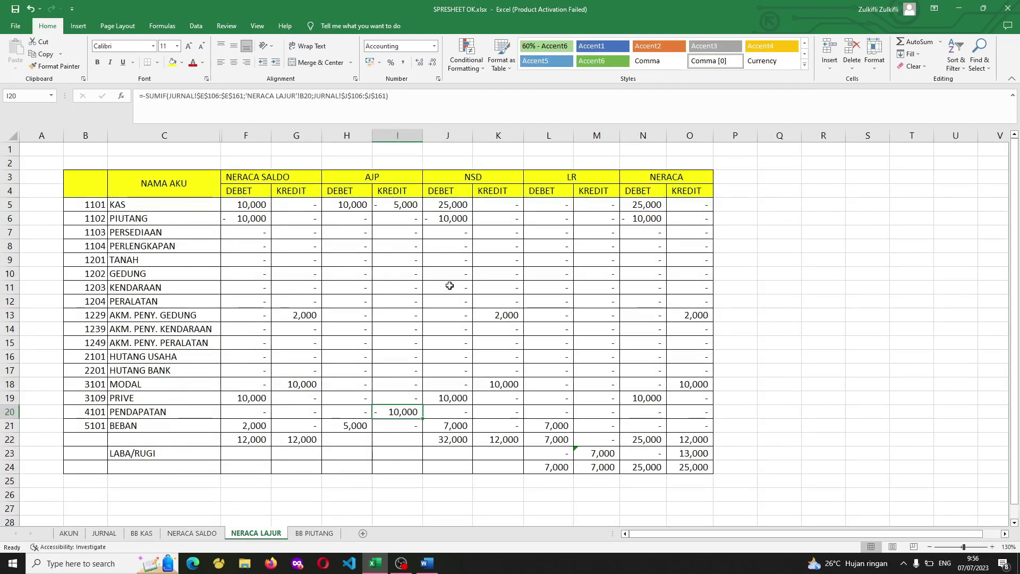
pyautogui.doubleClick(408, 410)
pyautogui.click(381, 414)
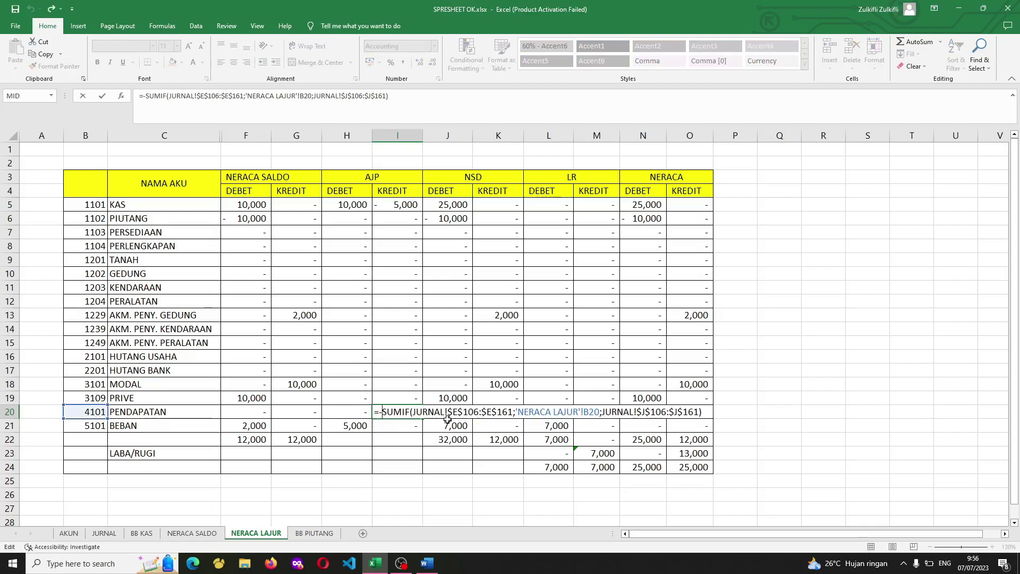
pyautogui.press('BackSpace')
pyautogui.press('Return')
pyautogui.press('Up')
pyautogui.hotkey('ctrl', 'c')
pyautogui.hotkey('ctrl', 'Up')
pyautogui.press('Down')
pyautogui.hotkey('ctrl', 'shift', 'Down')
pyautogui.press('Return')
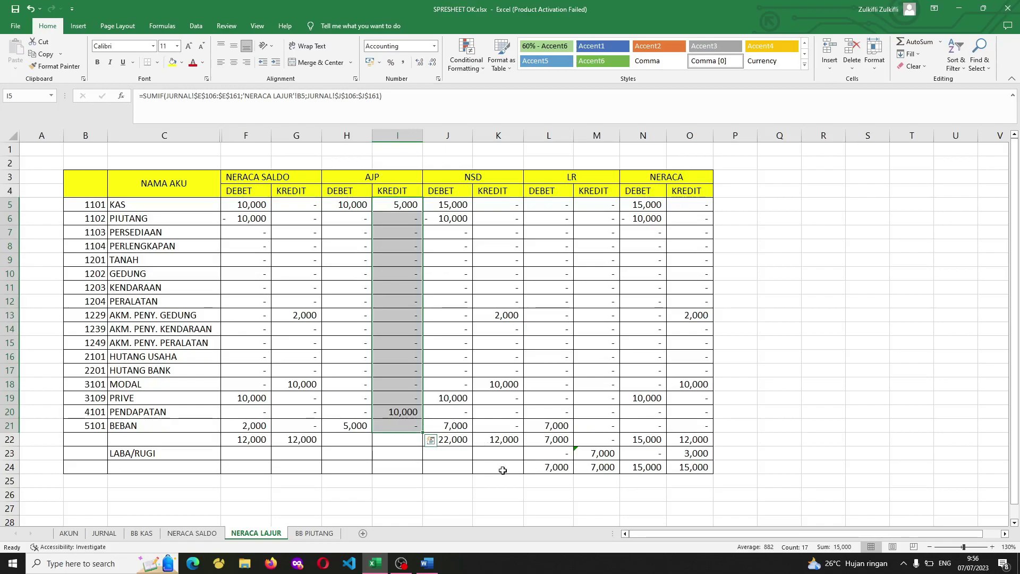
# Correct the NSD credit total in K22 to sum K5:K21, leaving the header row out.
pyautogui.click(474, 470)
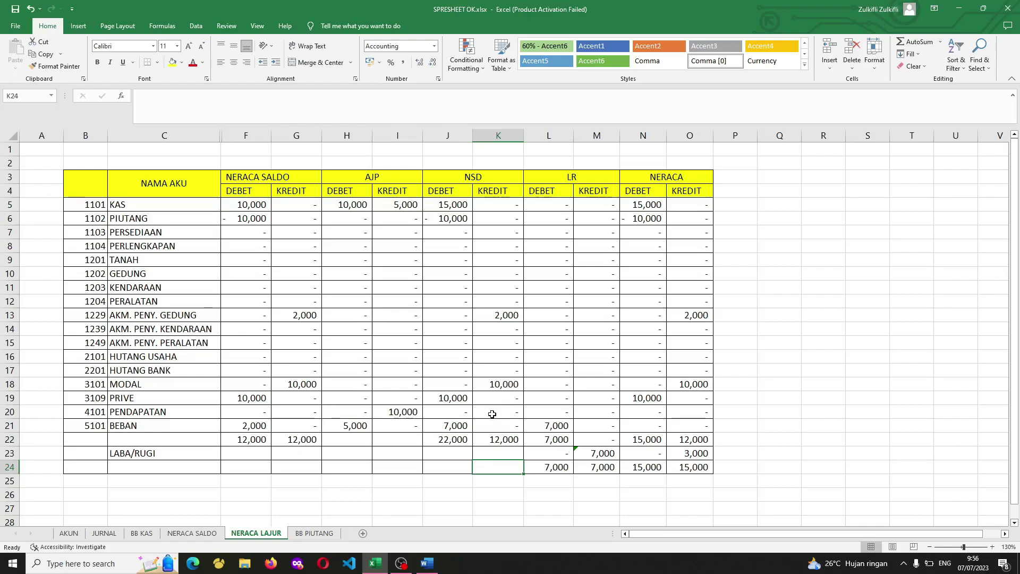
pyautogui.click(505, 440)
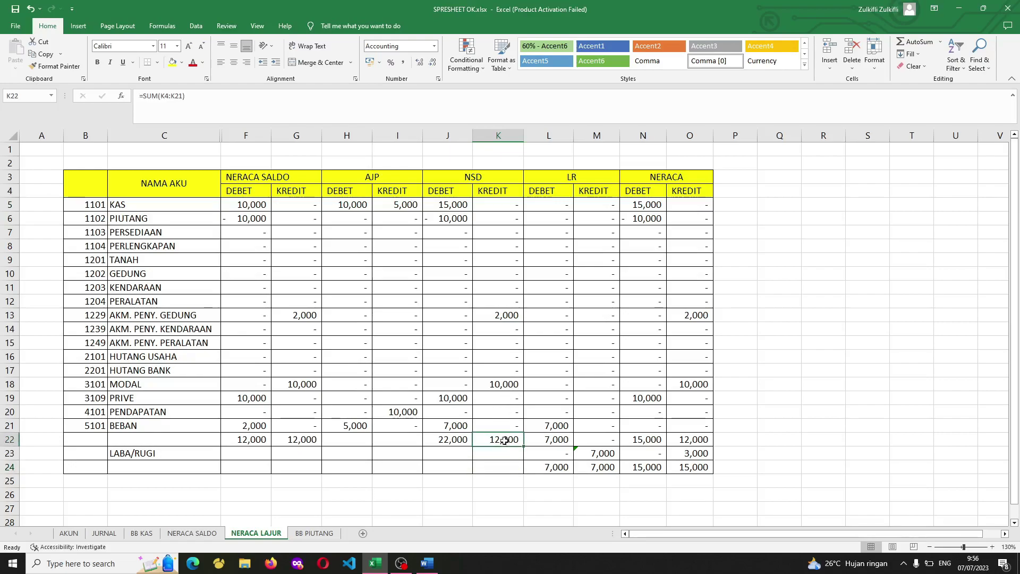
pyautogui.click(461, 440)
pyautogui.click(525, 442)
pyautogui.click(489, 442)
pyautogui.doubleClick(503, 439)
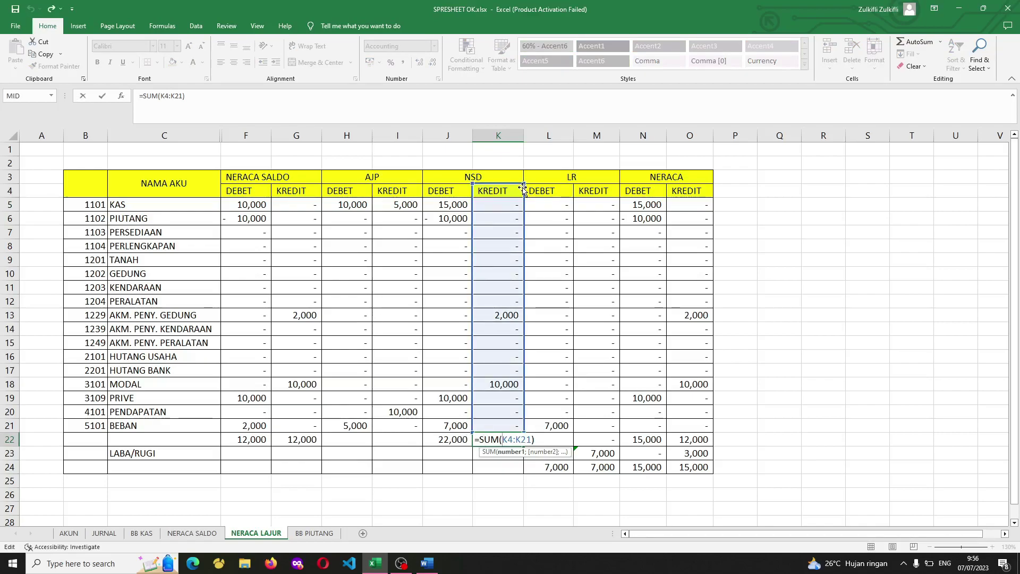
pyautogui.moveTo(522, 190); pyautogui.dragTo(520, 196)
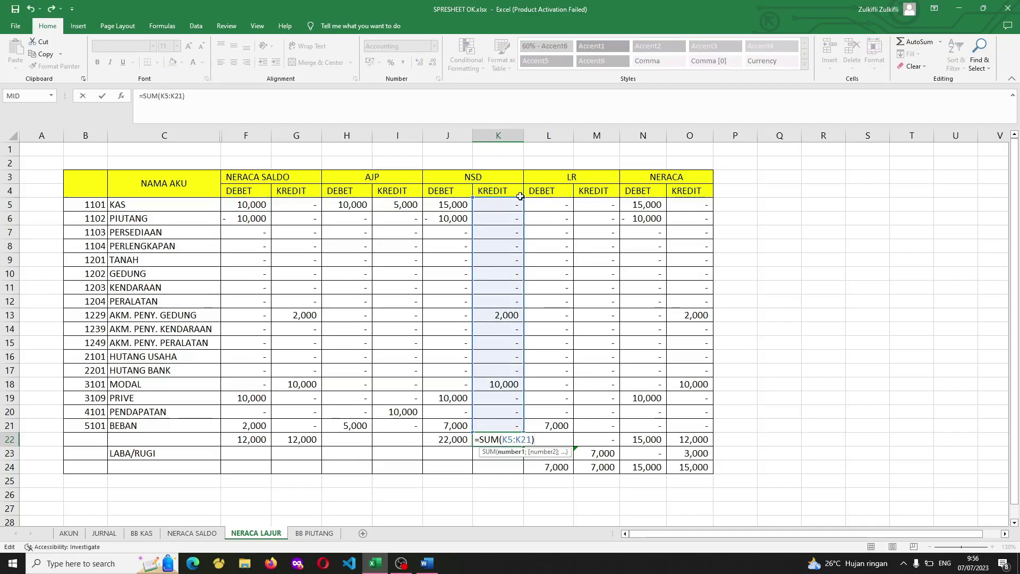
pyautogui.write('\\')
pyautogui.press('Return')
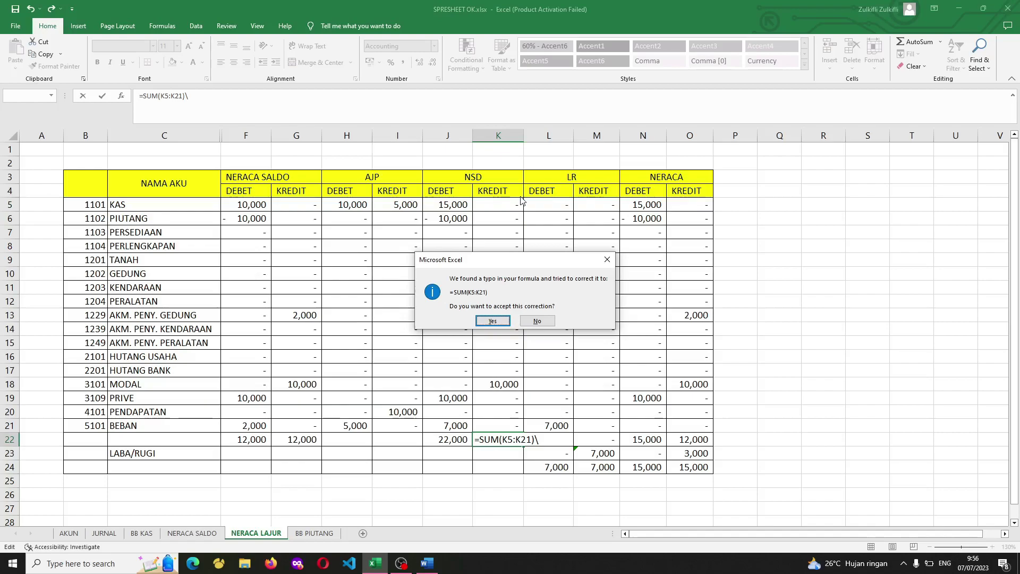
pyautogui.press('Return')
pyautogui.press('Up')
pyautogui.press('Left')
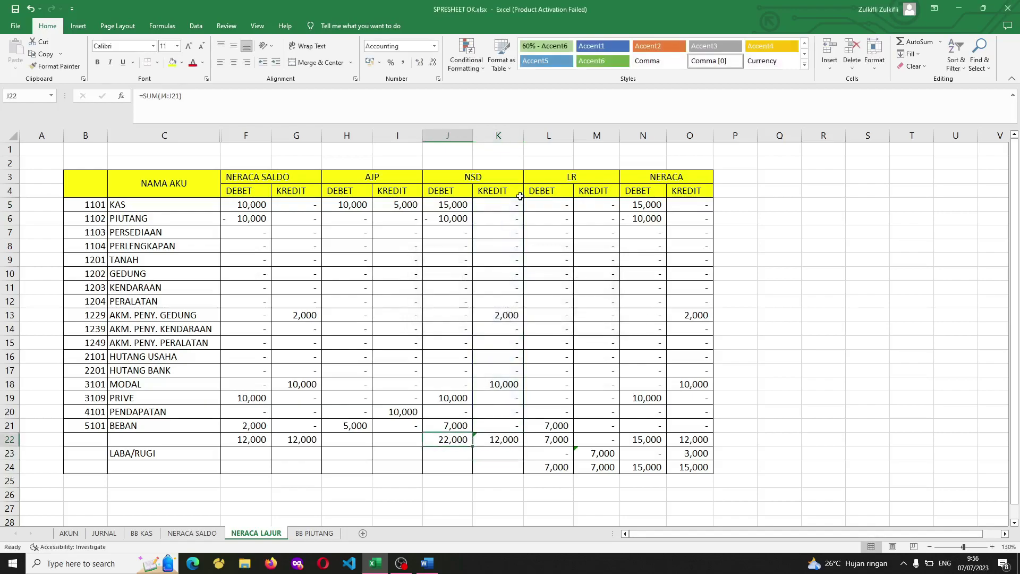
pyautogui.press('F2')
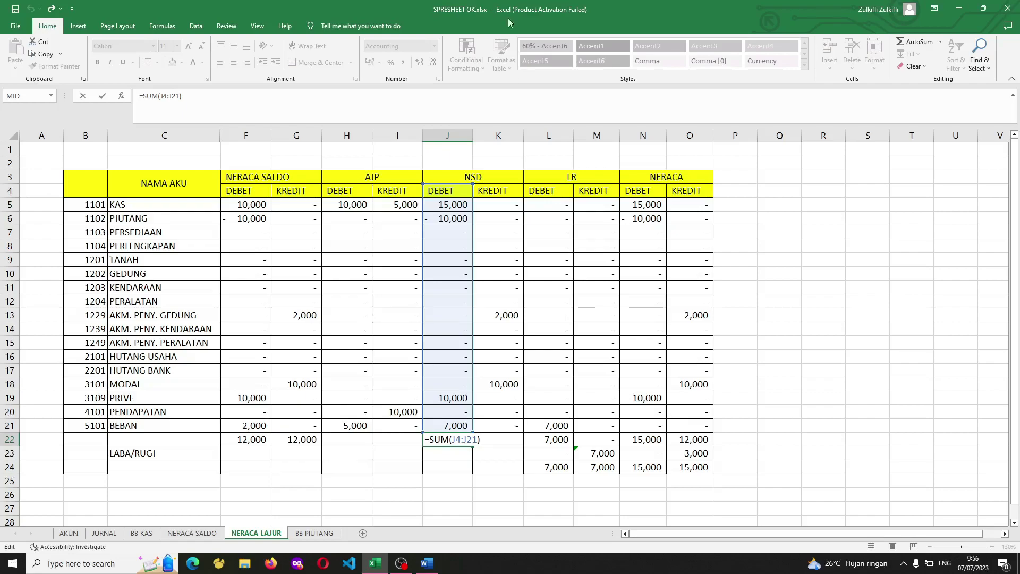
pyautogui.moveTo(472, 181); pyautogui.dragTo(471, 191)
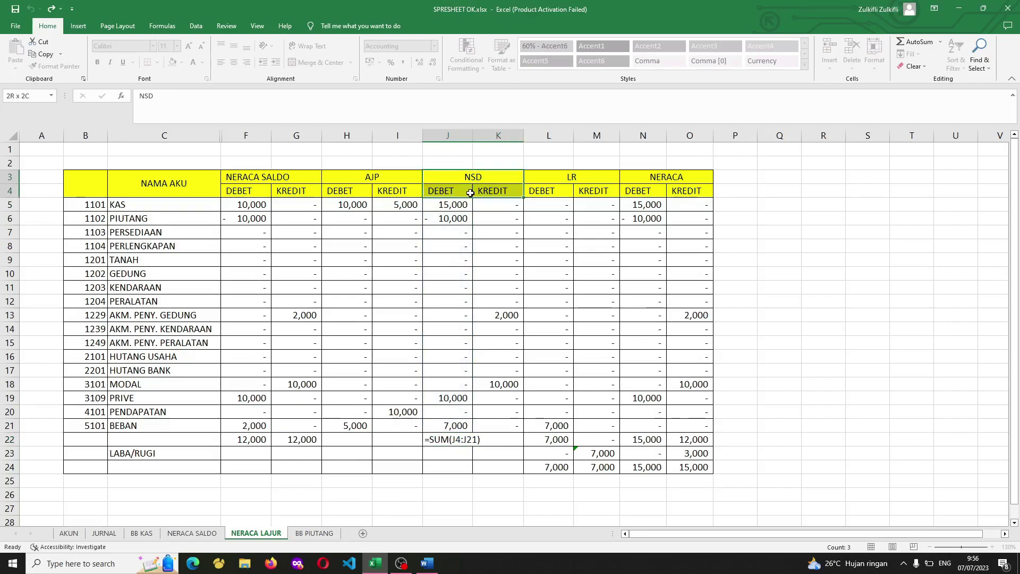
pyautogui.click(456, 214)
pyautogui.click(457, 205)
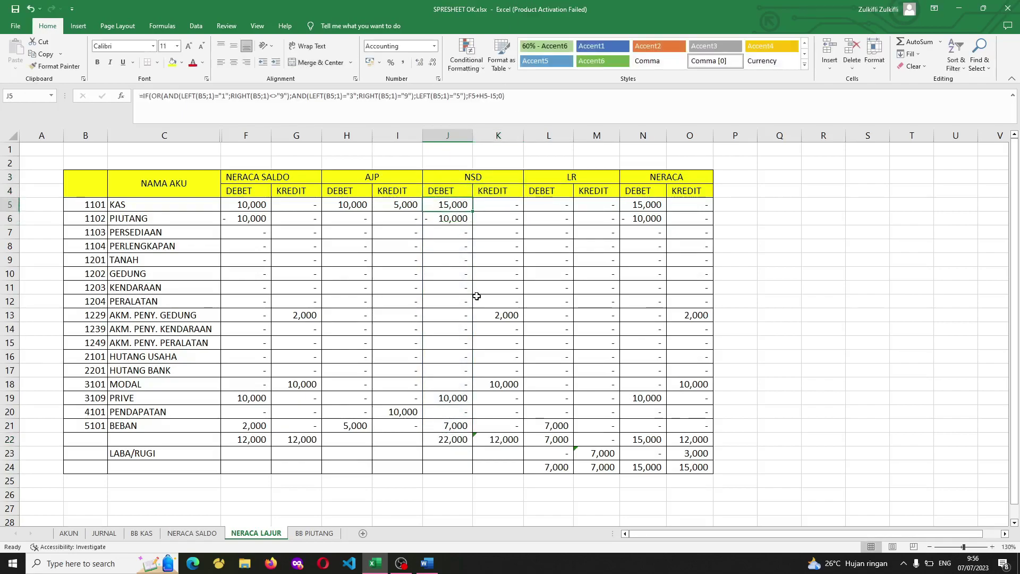
# Copy the NSD credit total formula from K22 to the debit total in J22.
pyautogui.click(515, 438)
pyautogui.hotkey('ctrl', 'c')
pyautogui.press('Left')
pyautogui.press('Return')
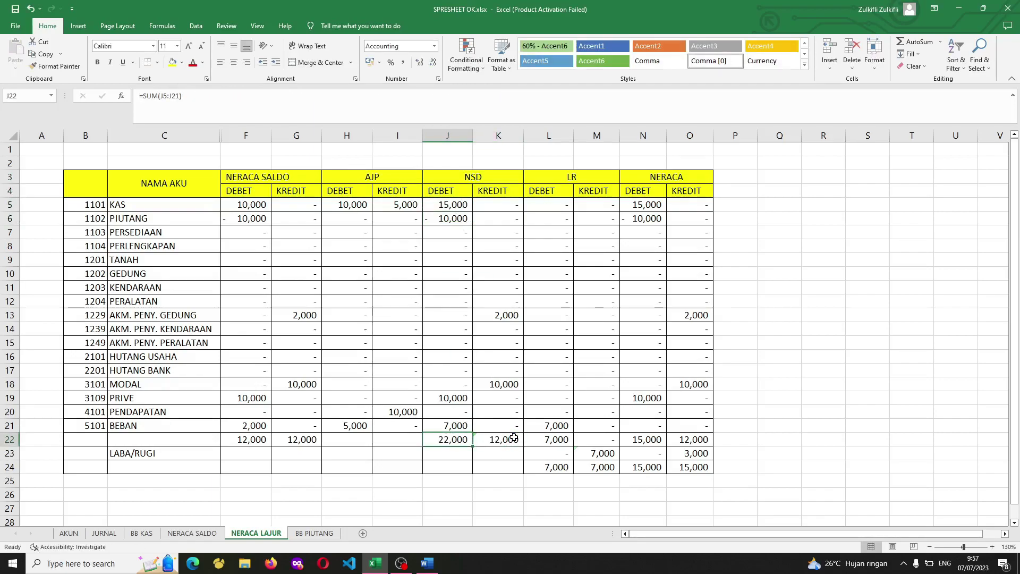
pyautogui.hotkey('ctrl', 'c')
pyautogui.hotkey('shift', 'Left')
pyautogui.hotkey('shift', 'Left')
pyautogui.write('\\')
pyautogui.press('Escape')
pyautogui.press('Left')
pyautogui.press('Left')
pyautogui.hotkey('shift', 'Right')
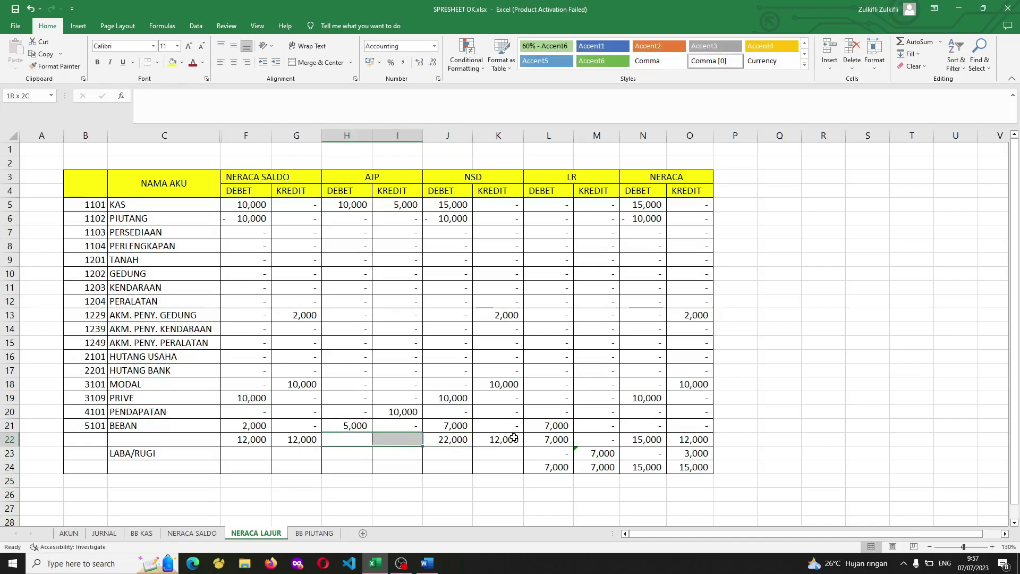
# Copy the total formula from J22 to the AJP debit and credit totals in H22:I22.
pyautogui.press('Right')
pyautogui.press('Right')
pyautogui.hotkey('ctrl', 'c')
pyautogui.hotkey('shift', 'Left')
pyautogui.hotkey('shift', 'Left')
pyautogui.hotkey('ctrl', 'v')
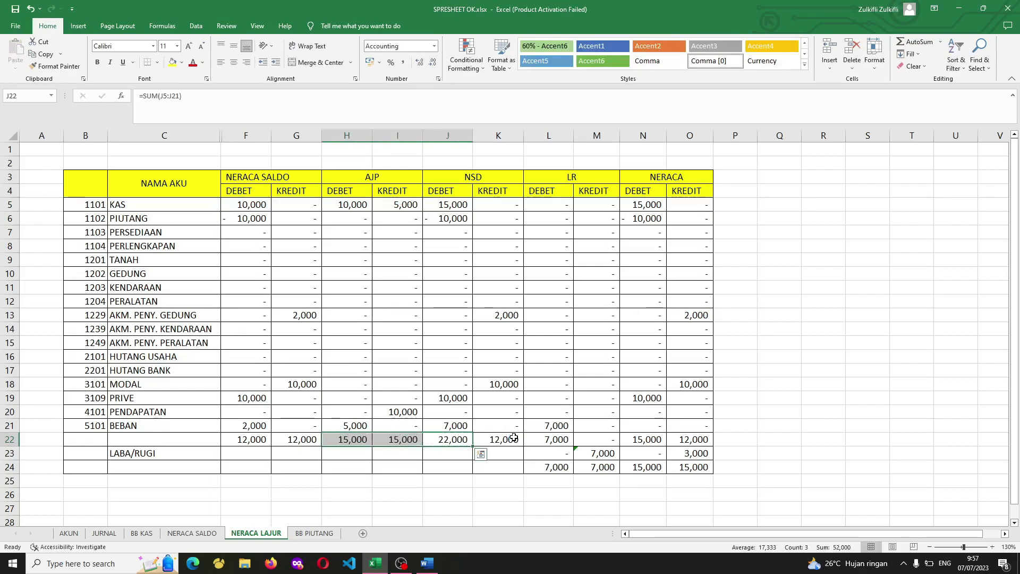
# Check the debit and credit totals in row 22 for NERACA SALDO, AJP and NSD.
pyautogui.click(252, 442)
pyautogui.click(297, 444)
pyautogui.click(338, 443)
pyautogui.click(384, 443)
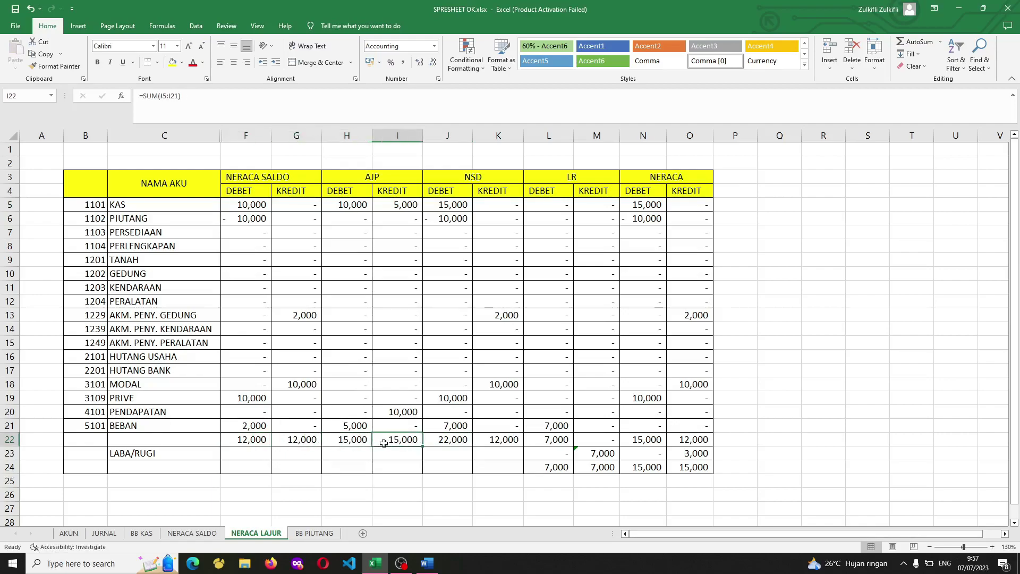
pyautogui.doubleClick(449, 440)
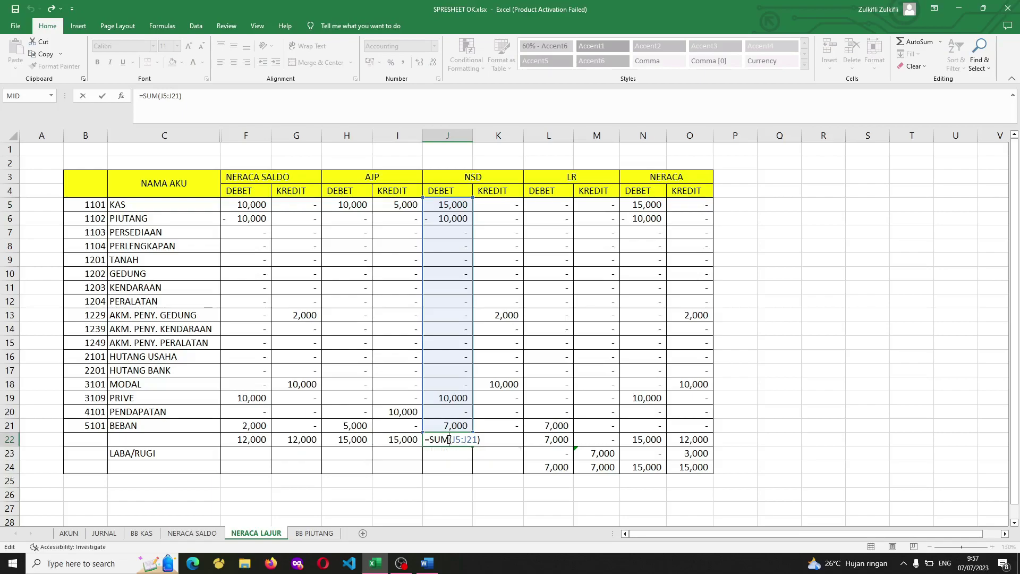
pyautogui.press('Return')
# Examine the KAS amounts and the NSD formulas for accumulated depreciation, MODAL, PRIVE and PENDAPATAN, including the K20 conditions.
pyautogui.click(357, 204)
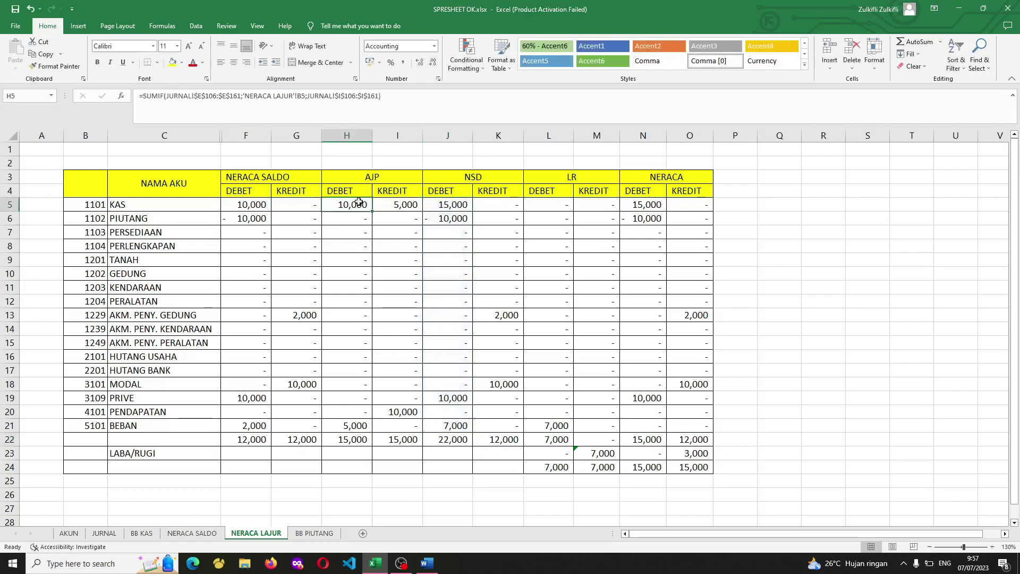
pyautogui.click(246, 206)
pyautogui.click(361, 210)
pyautogui.click(406, 208)
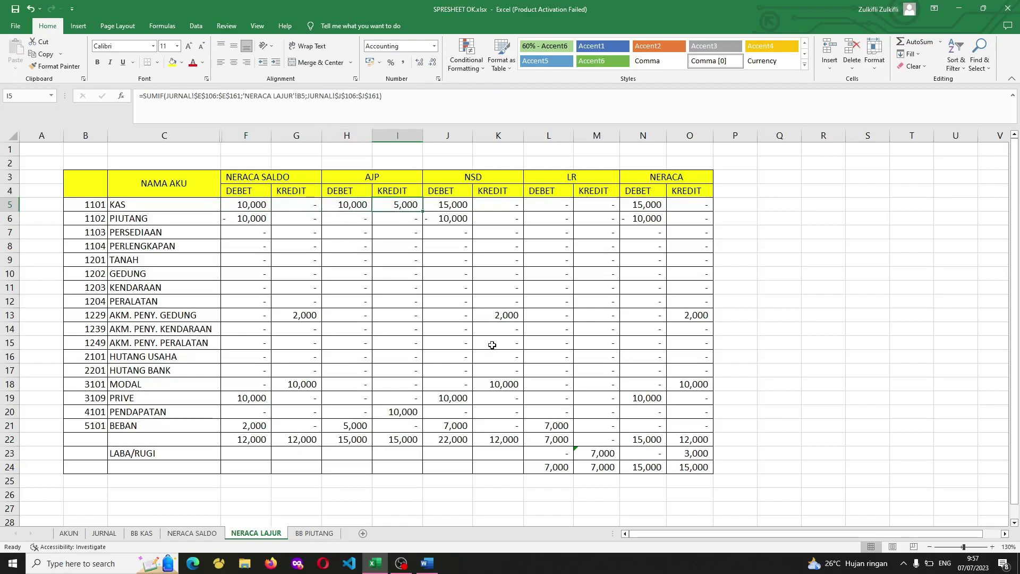
pyautogui.click(502, 317)
pyautogui.click(511, 380)
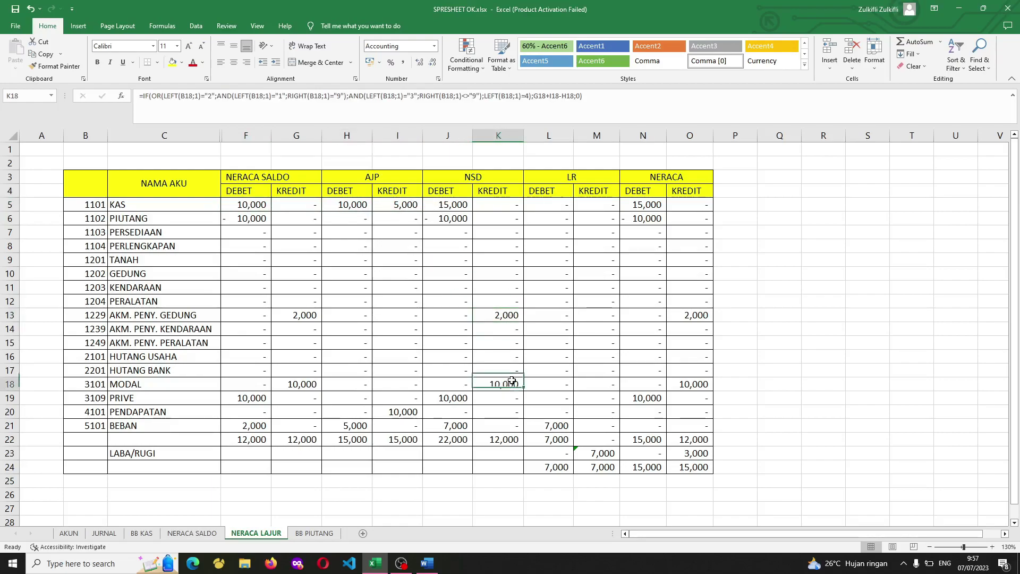
pyautogui.click(462, 397)
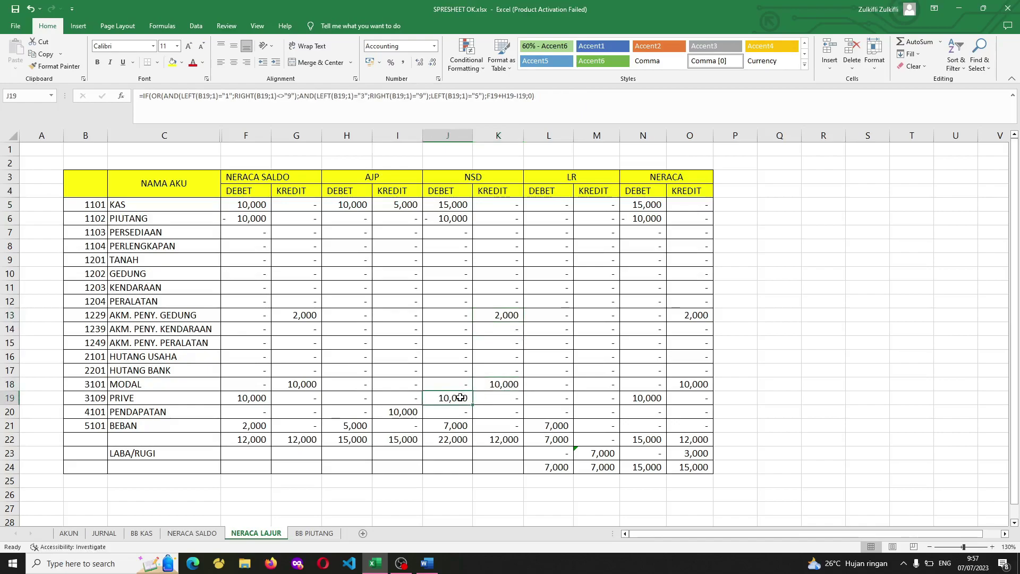
pyautogui.click(493, 413)
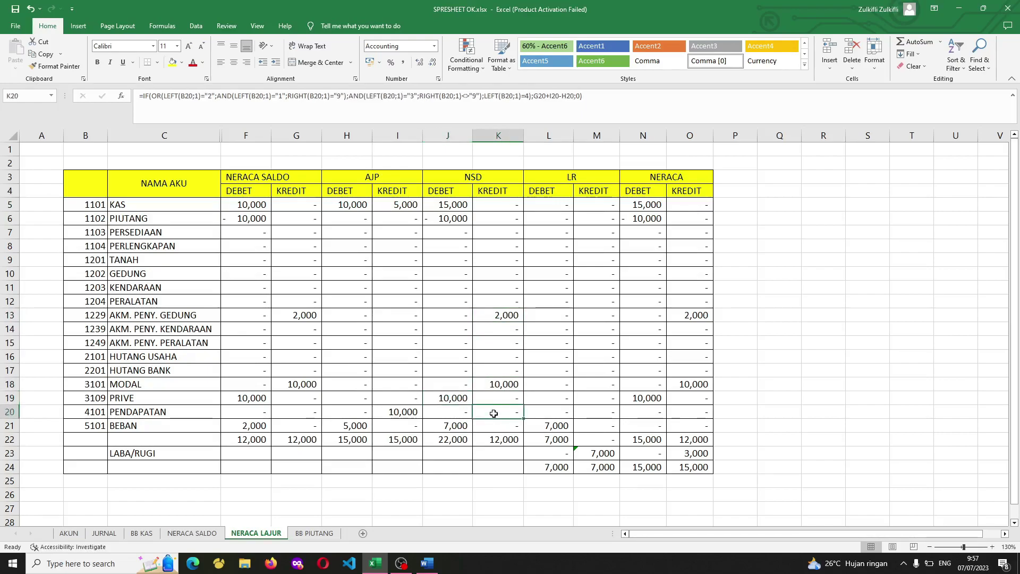
pyautogui.doubleClick(493, 414)
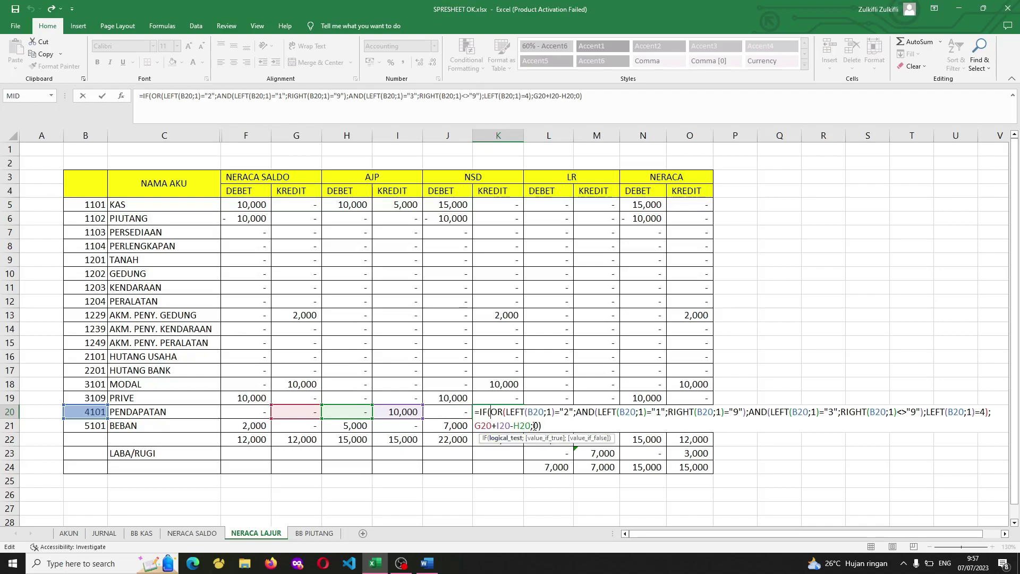
pyautogui.press('Return')
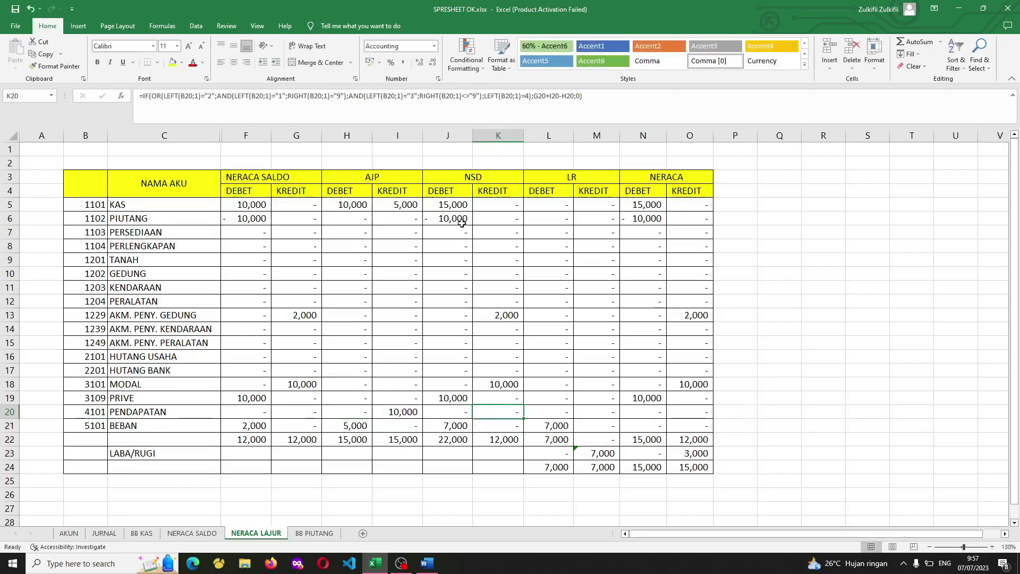
# Compare the NSD debit formula in J5 with the neighbouring NSD credit and LR debit formulas in row 5.
pyautogui.click(461, 214)
pyautogui.press('Up')
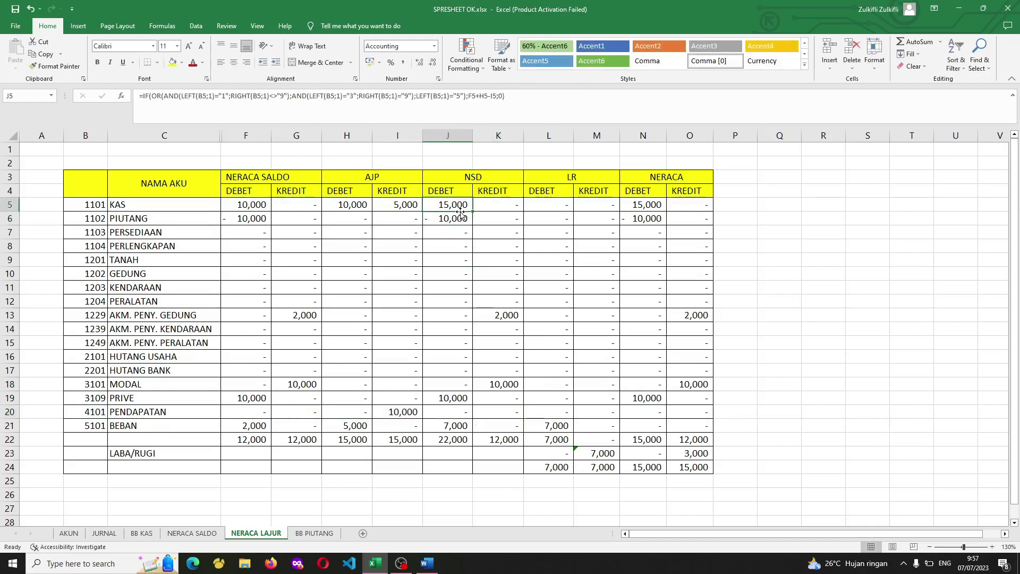
pyautogui.press('F2')
pyautogui.press('Return')
pyautogui.press('Up')
pyautogui.hotkey('ctrl', 'shift', 'Right')
pyautogui.hotkey('shift', 'Left')
pyautogui.hotkey('shift', 'Left')
pyautogui.hotkey('shift', 'Left')
pyautogui.hotkey('shift', 'Left')
pyautogui.hotkey('shift', 'Right')
pyautogui.hotkey('shift', 'Right')
pyautogui.hotkey('shift', 'Right')
pyautogui.hotkey('shift', 'Right')
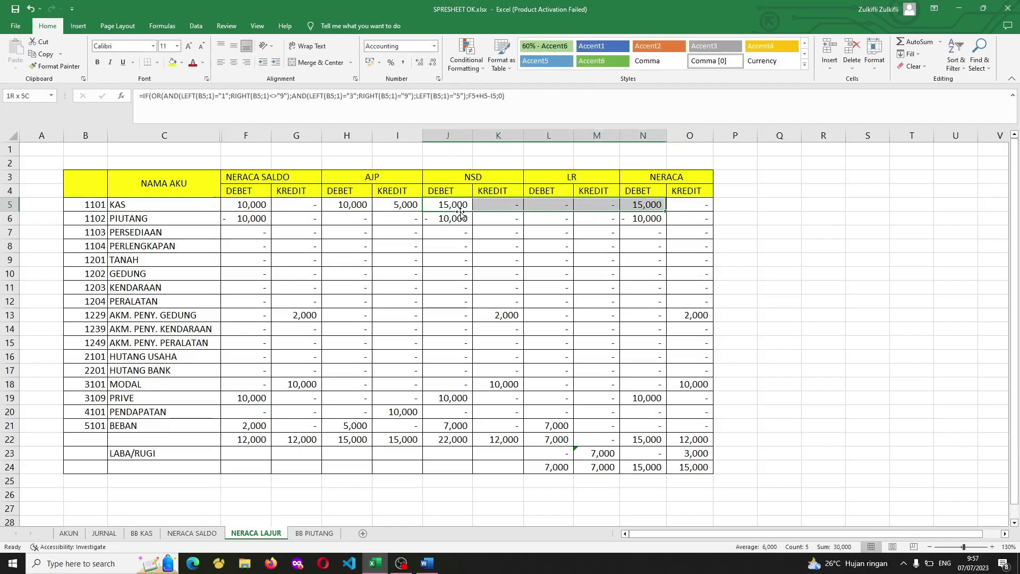
pyautogui.hotkey('ctrl', 'shift', 'Down')
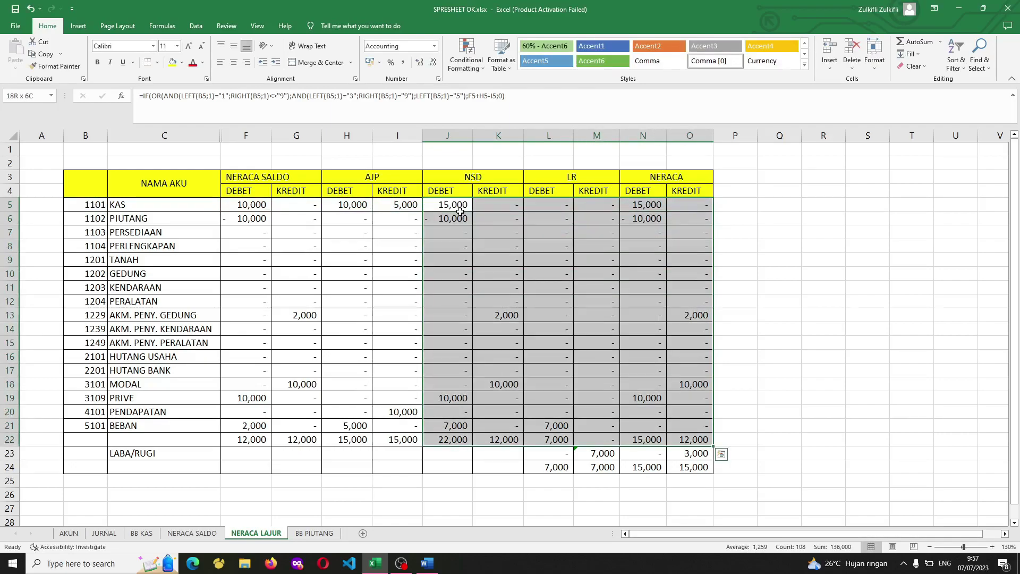
pyautogui.press('Right')
pyautogui.press('Right')
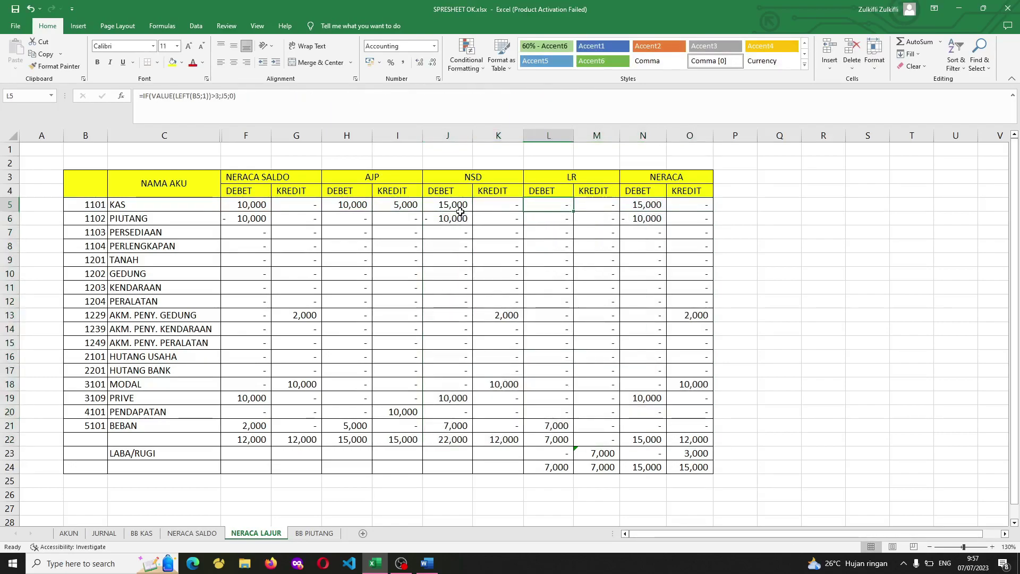
pyautogui.press('Left')
pyautogui.press('Left')
pyautogui.press('Right')
pyautogui.press('Right')
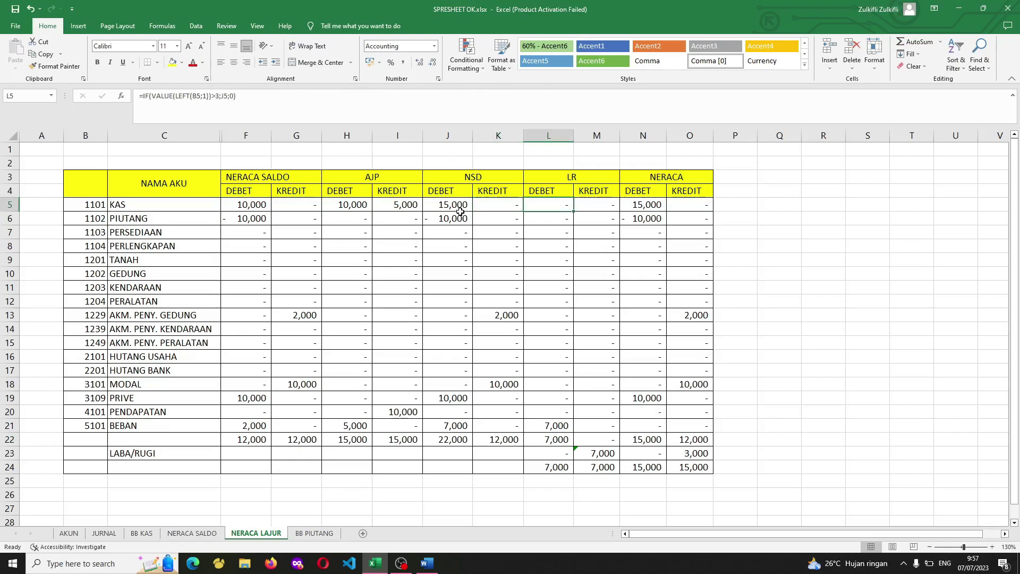
pyautogui.press('Left')
pyautogui.press('Left')
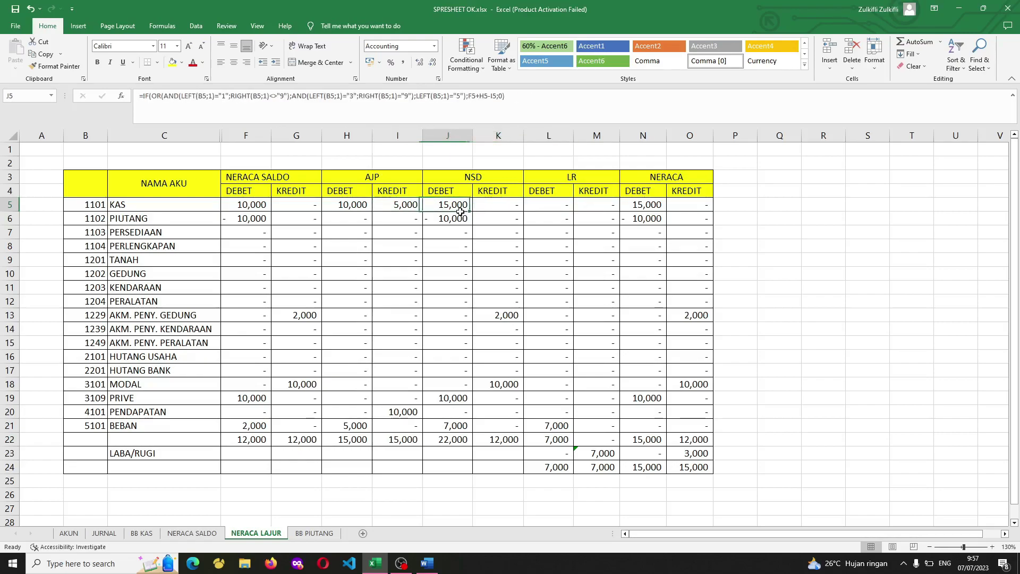
# Clear the NSD debit and credit formulas for all accounts in J5:K21.
pyautogui.hotkey('ctrl', 'shift', 'Right')
pyautogui.hotkey('ctrl', 'shift', 'Down')
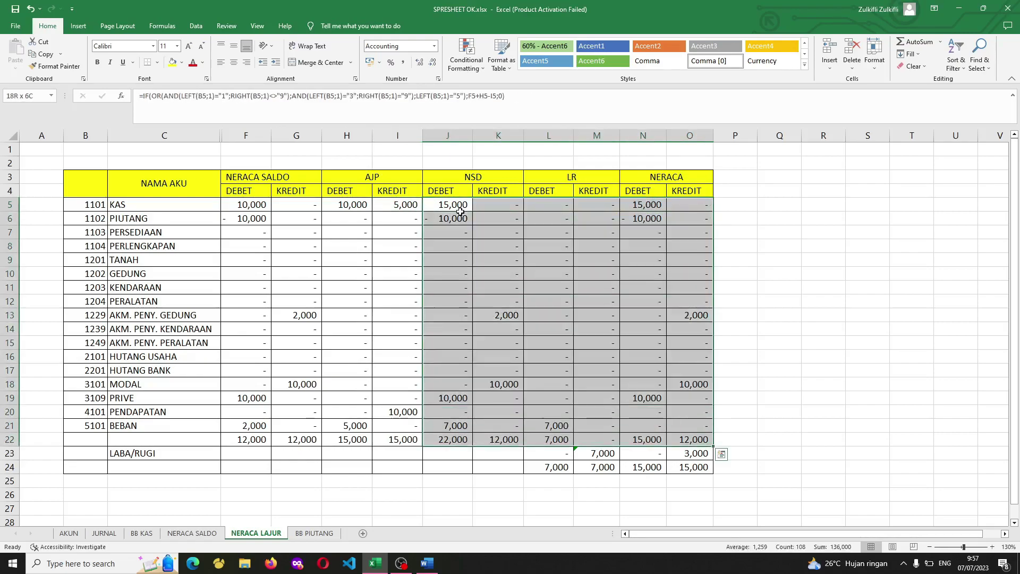
pyautogui.press('Right')
pyautogui.press('Left')
pyautogui.hotkey('shift', 'Right')
pyautogui.hotkey('ctrl', 'shift', 'Down')
pyautogui.hotkey('shift', 'Up')
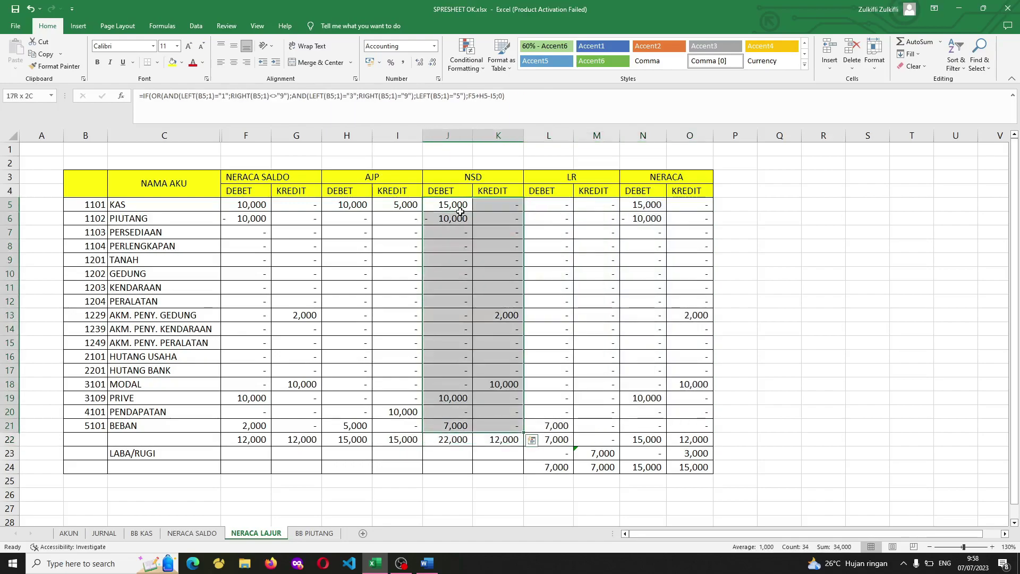
pyautogui.press('Delete')
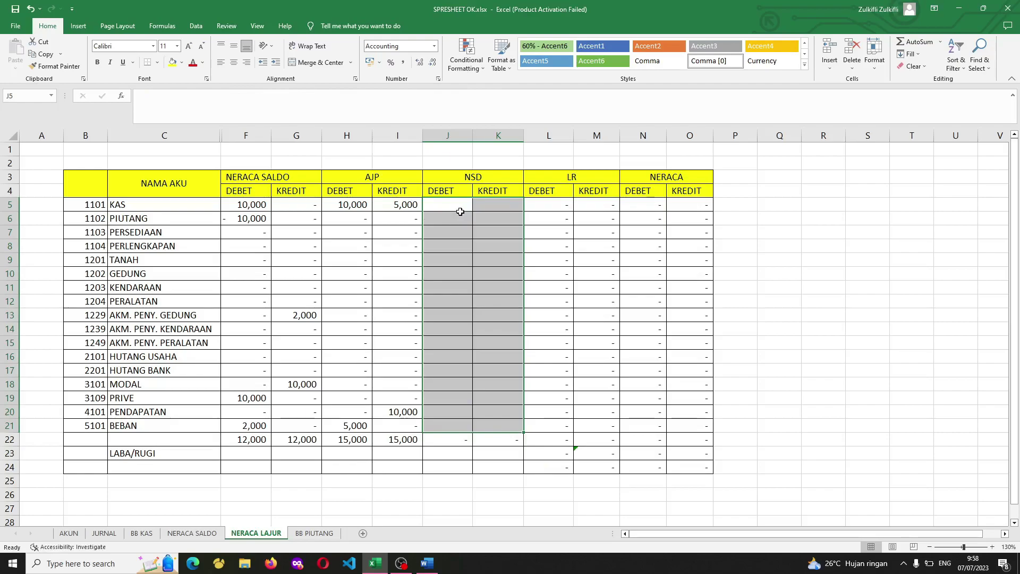
pyautogui.click(493, 221)
pyautogui.click(465, 209)
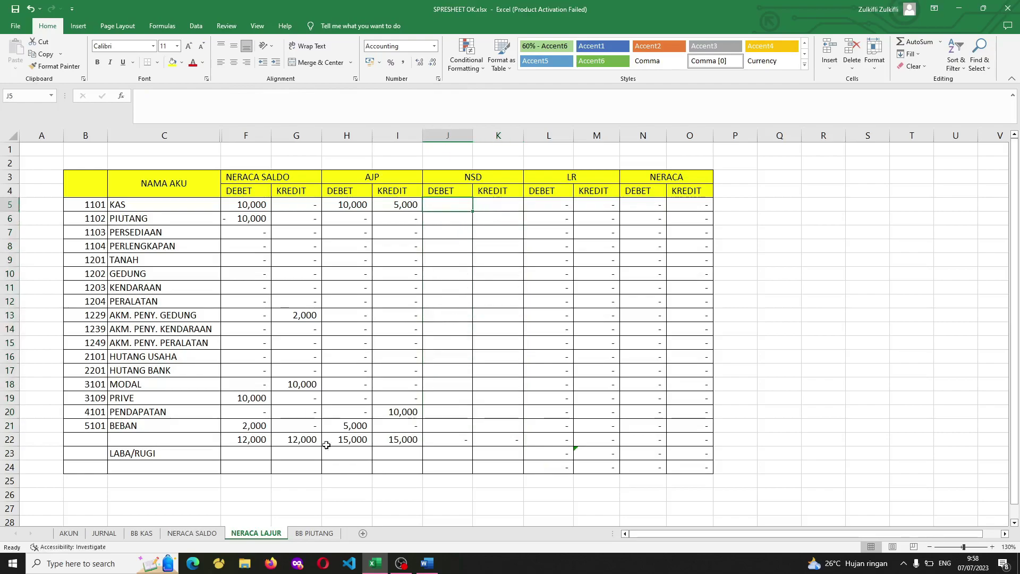
# Copy the account-digit rules with their DEBET/KREDIT labels from J8:K14 of NERACA SALDO to Q5 in NERACA LAJUR, fitting column Q's width.
pyautogui.click(207, 533)
pyautogui.moveTo(539, 250); pyautogui.dragTo(738, 331)
pyautogui.hotkey('ctrl', 'c')
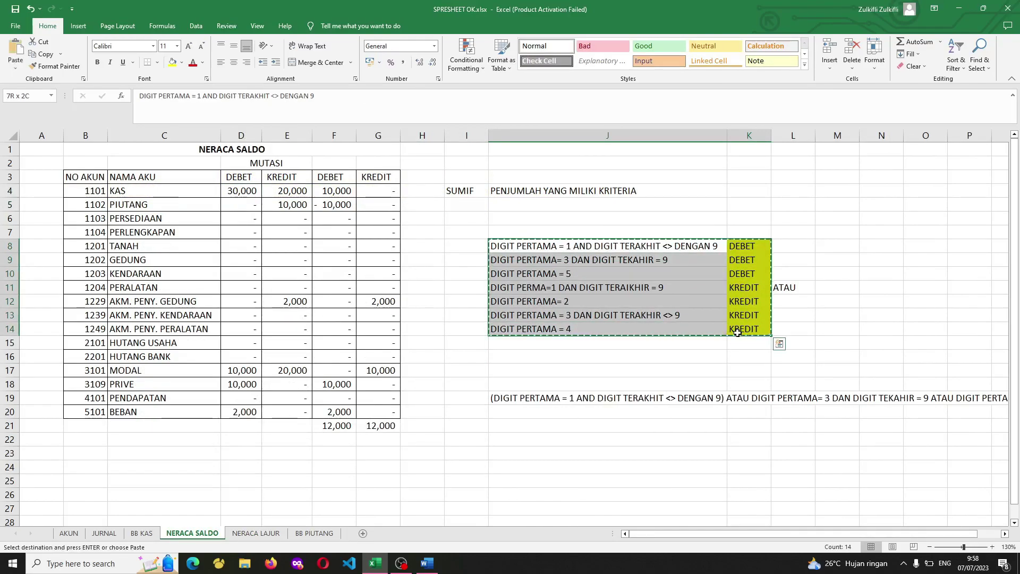
pyautogui.click(264, 533)
pyautogui.click(785, 205)
pyautogui.hotkey('ctrl', 'v')
pyautogui.press('Escape')
pyautogui.doubleClick(801, 136)
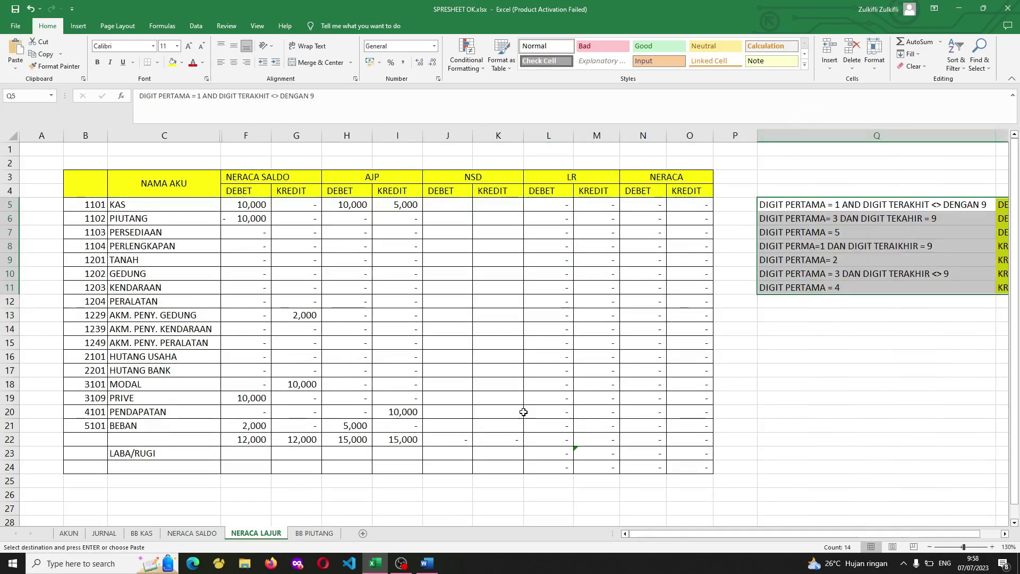
# Copy the MUTASI amounts D4:E20 in NERACA SALDO and unhide the MUTASI columns D:E in NERACA LAJUR.
pyautogui.click(201, 533)
pyautogui.moveTo(242, 190); pyautogui.dragTo(290, 412)
pyautogui.hotkey('ctrl', 'c')
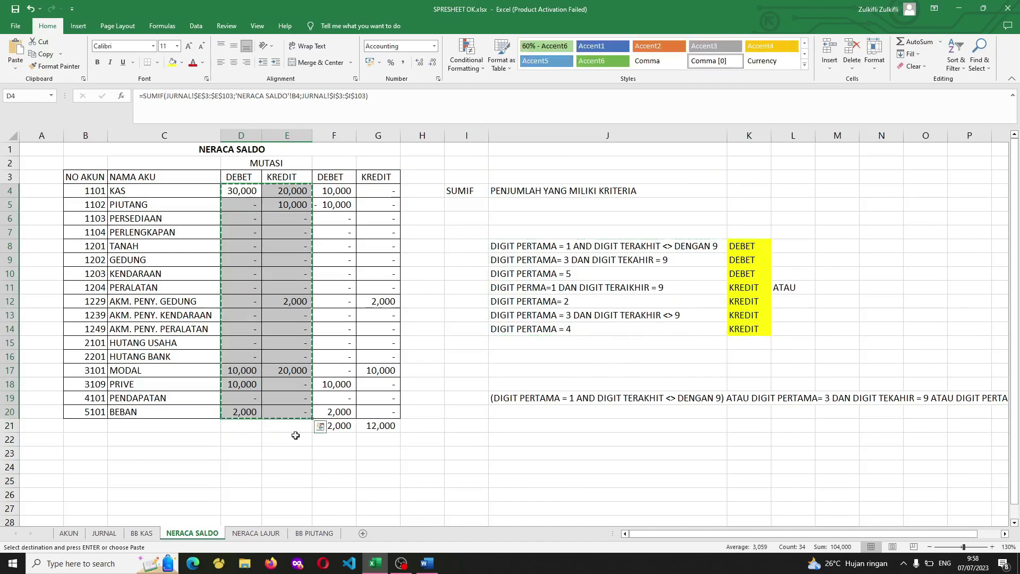
pyautogui.click(261, 535)
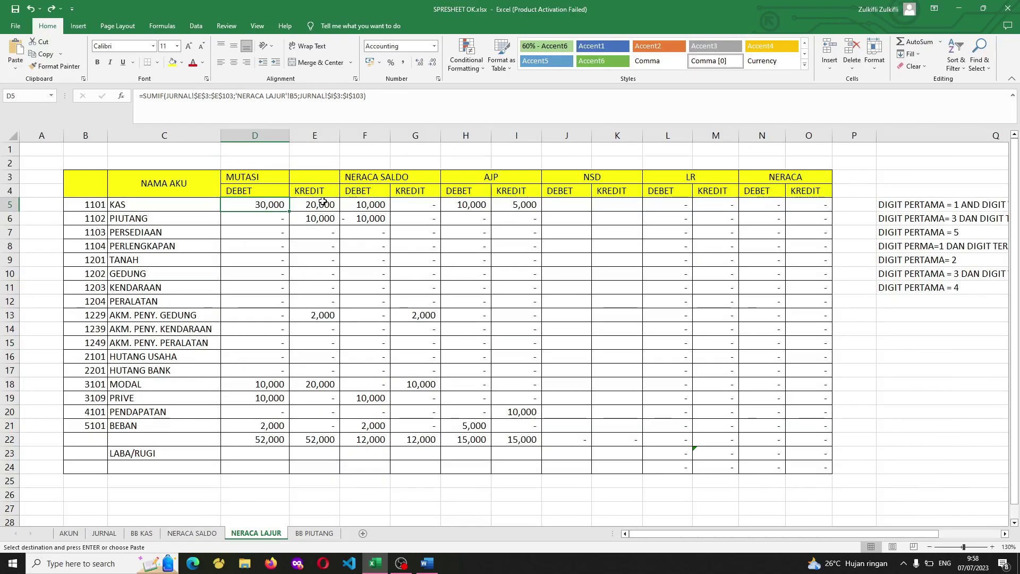
# Examine the row 5 formulas for MUTASI credit and for NERACA SALDO debit and credit.
pyautogui.click(322, 205)
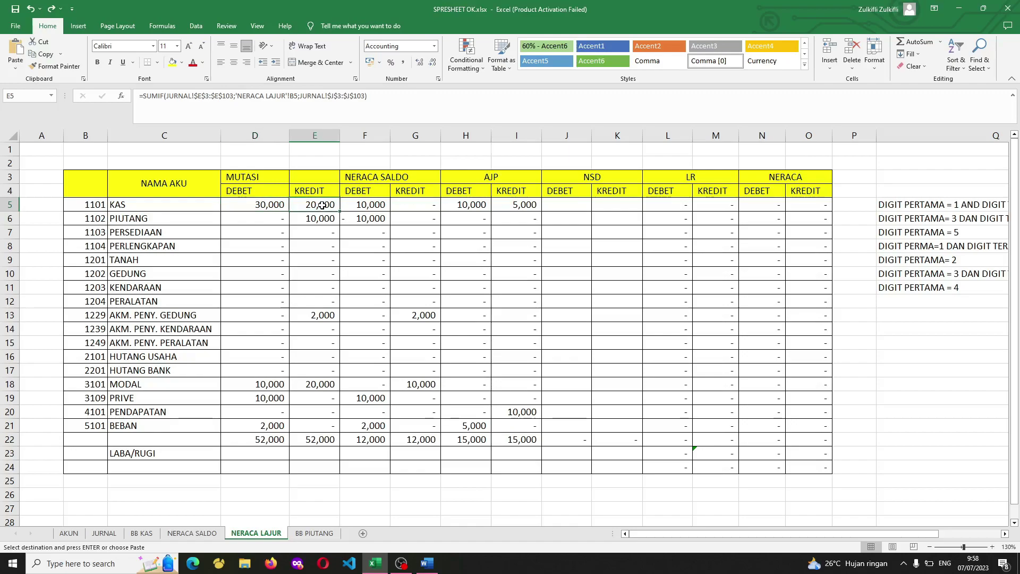
pyautogui.click(362, 204)
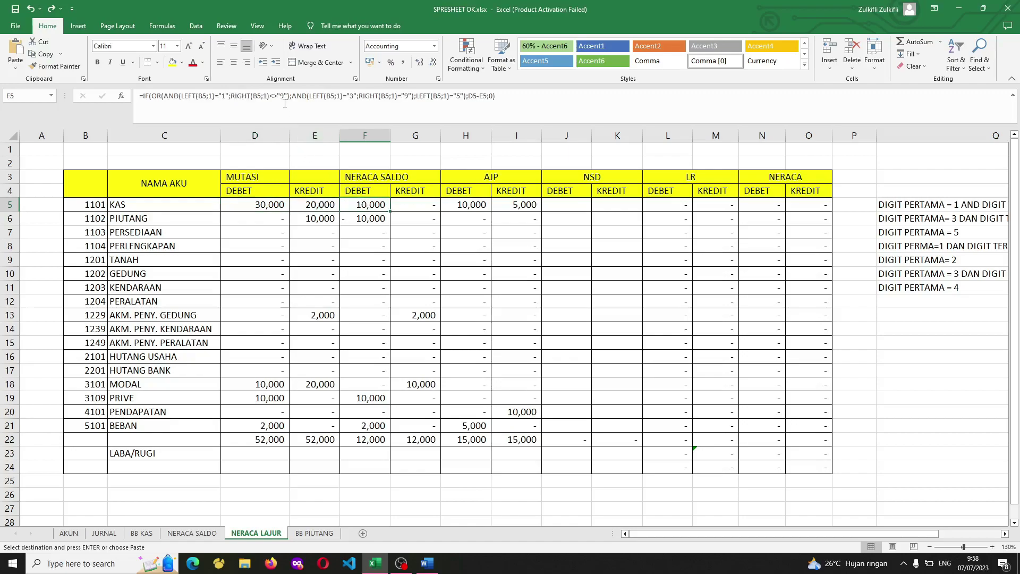
pyautogui.click(413, 200)
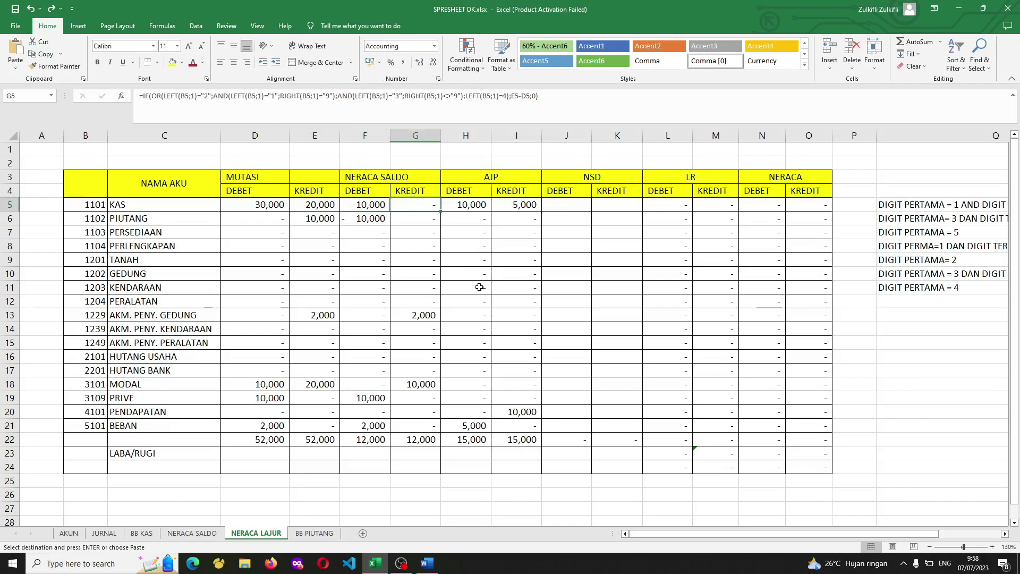
pyautogui.click(564, 210)
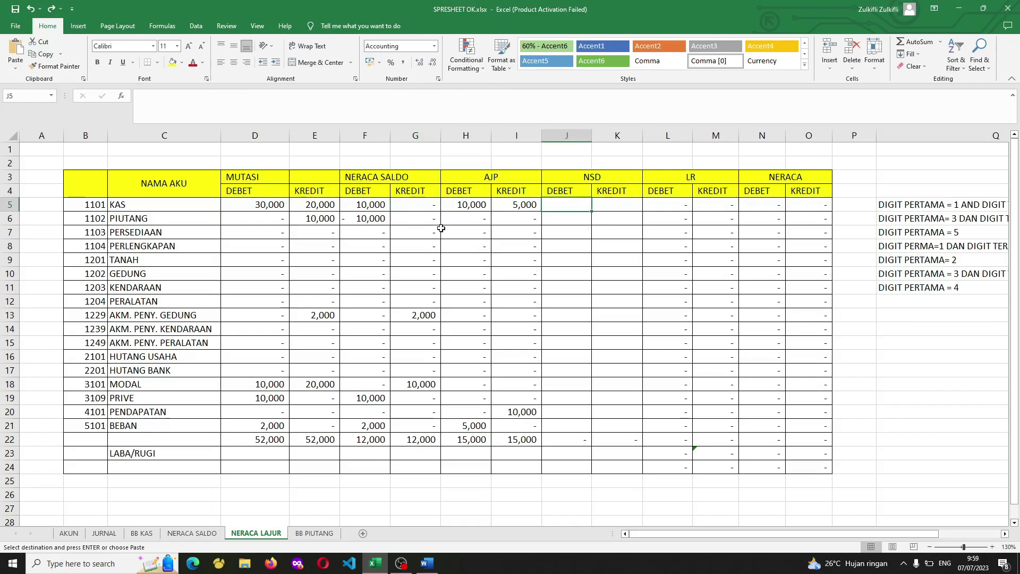
# Copy the NERACA SALDO debit formula text from F5 into the NSD debit cell J5.
pyautogui.click(385, 206)
pyautogui.moveTo(494, 96); pyautogui.dragTo(140, 96)
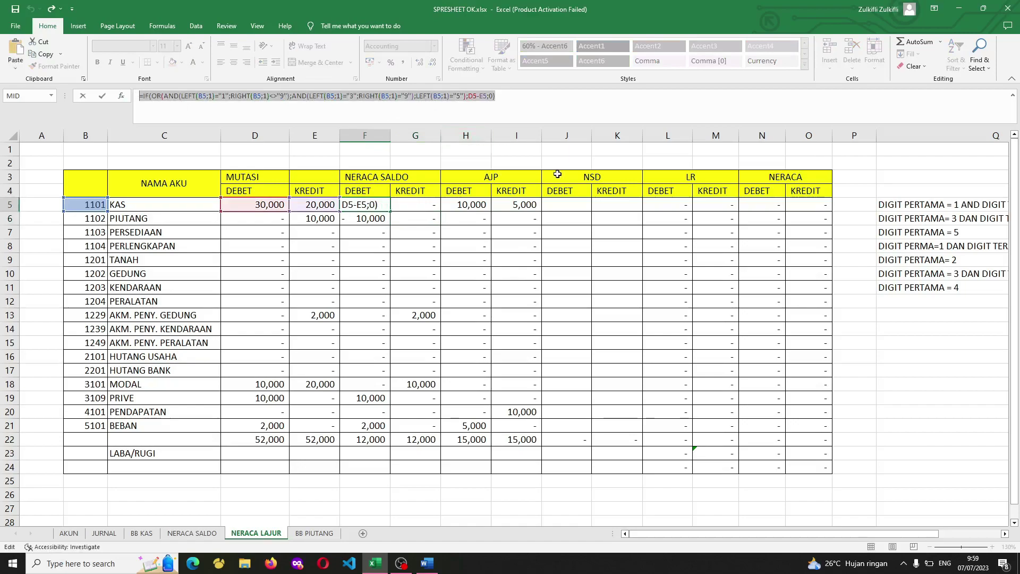
pyautogui.hotkey('ctrl', 'c')
pyautogui.press('Escape')
pyautogui.click(563, 206)
pyautogui.hotkey('ctrl', 'v')
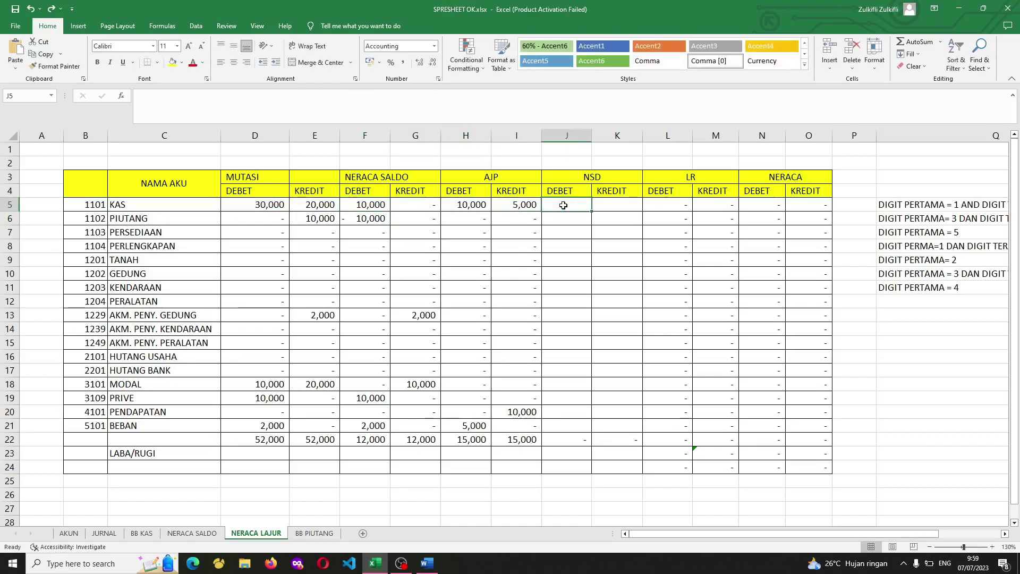
# Replace D5-E5 with the AJP difference H5-I5 in the J5 formula.
pyautogui.doubleClick(585, 203)
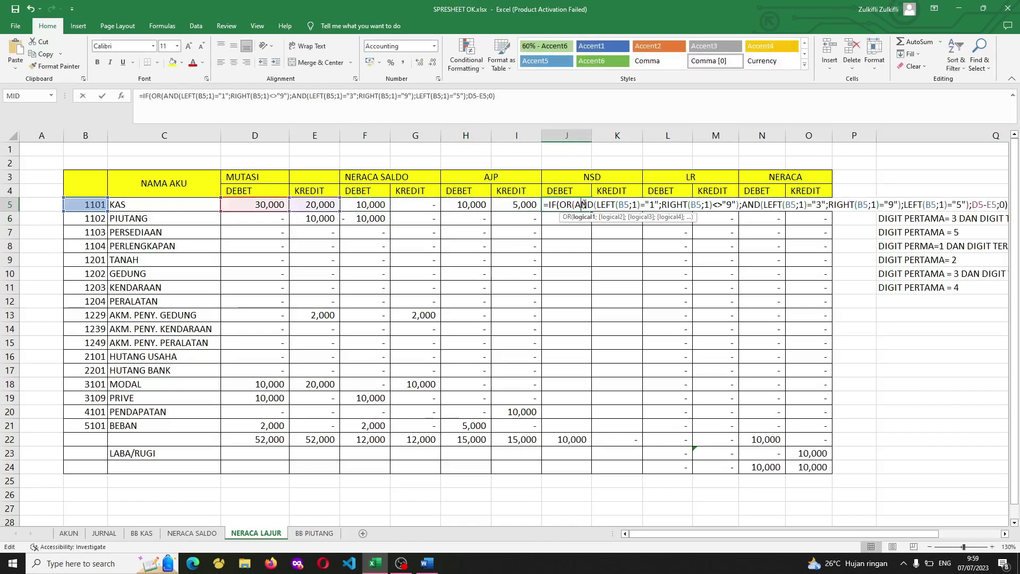
pyautogui.moveTo(974, 205); pyautogui.dragTo(998, 205)
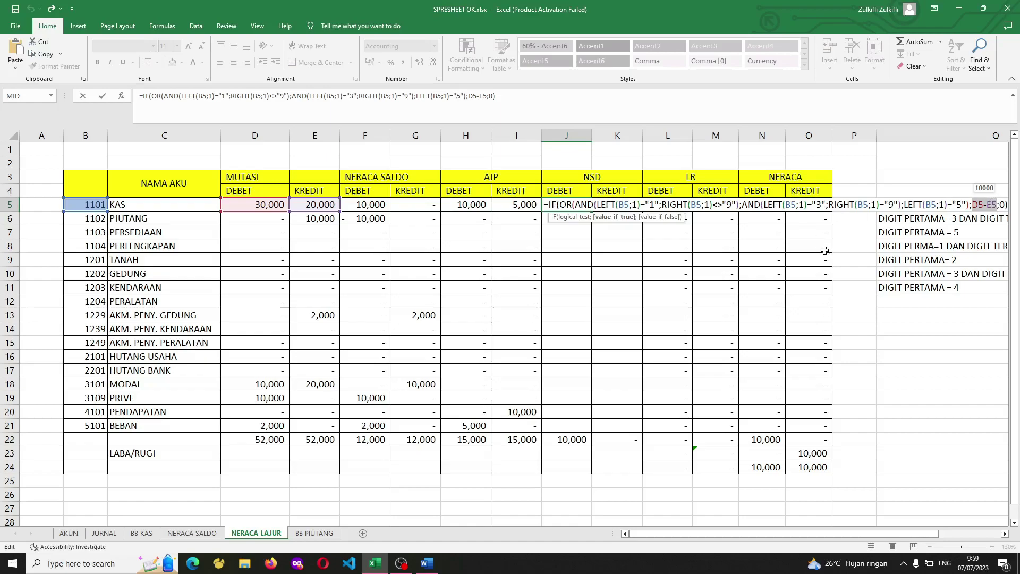
pyautogui.press('BackSpace')
pyautogui.press('BackSpace')
pyautogui.press('BackSpace')
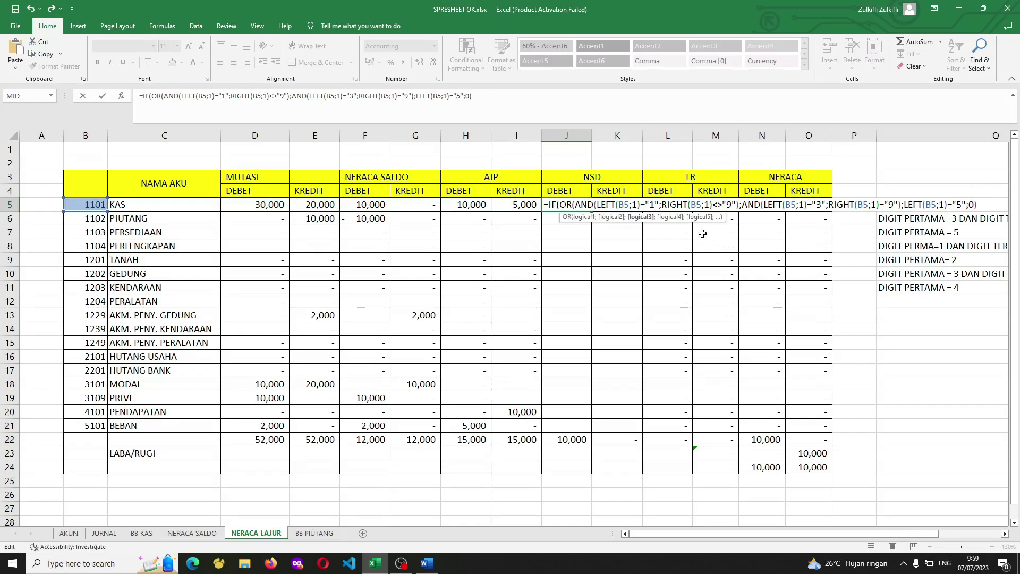
pyautogui.write(';')
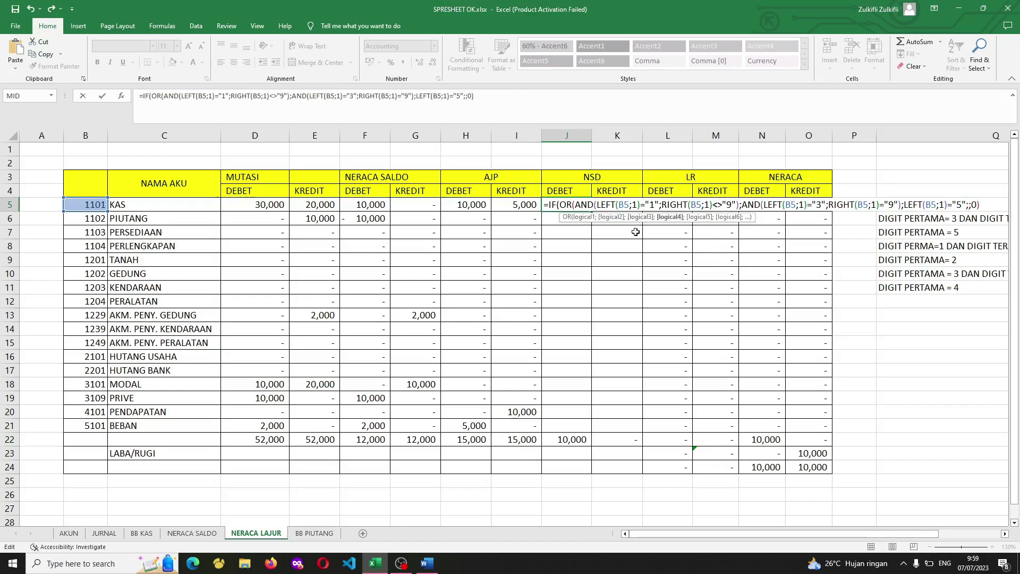
pyautogui.click(461, 205)
pyautogui.write('-')
pyautogui.click(524, 206)
pyautogui.press('Return')
pyautogui.press('Return')
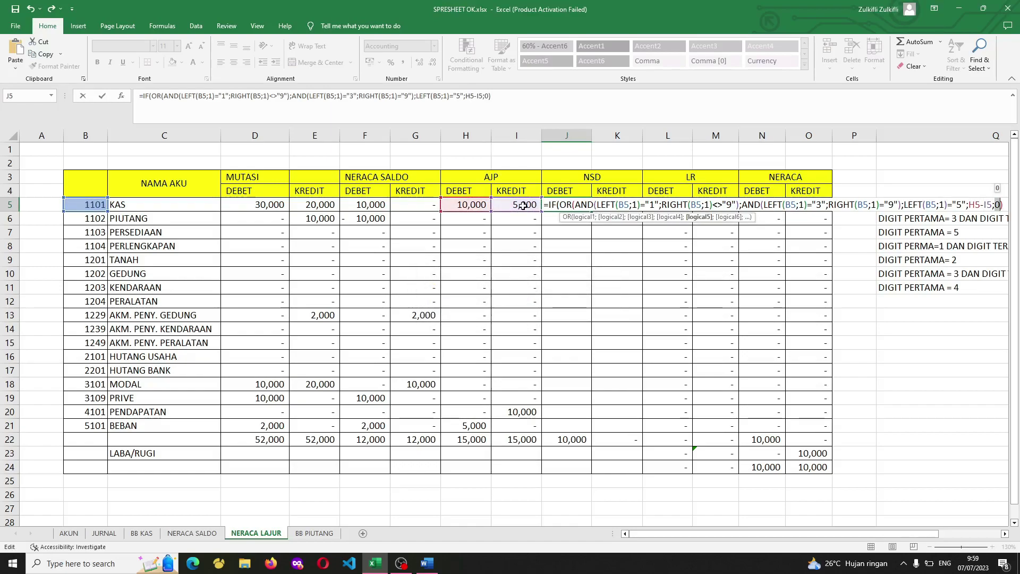
# Restore the closing parenthesis of the OR condition before H5-I5 in J5 and enter the formula.
pyautogui.press('Left')
pyautogui.press('Right')
pyautogui.press('Left')
pyautogui.press('Left')
pyautogui.press('Left')
pyautogui.press('Return')
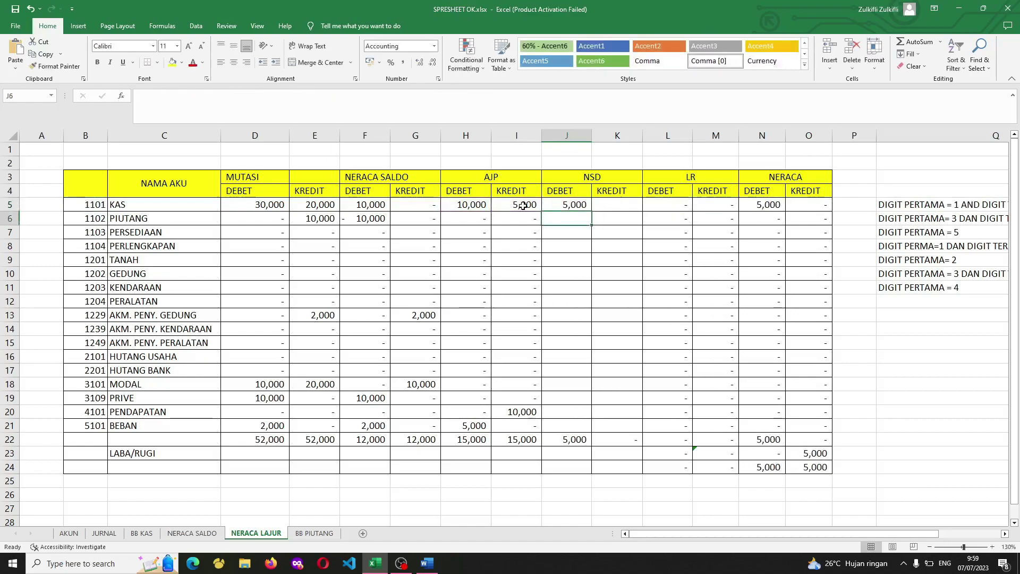
# Copy the NSD debit formula from J5 down through J21.
pyautogui.press('Up')
pyautogui.hotkey('ctrl', 'c')
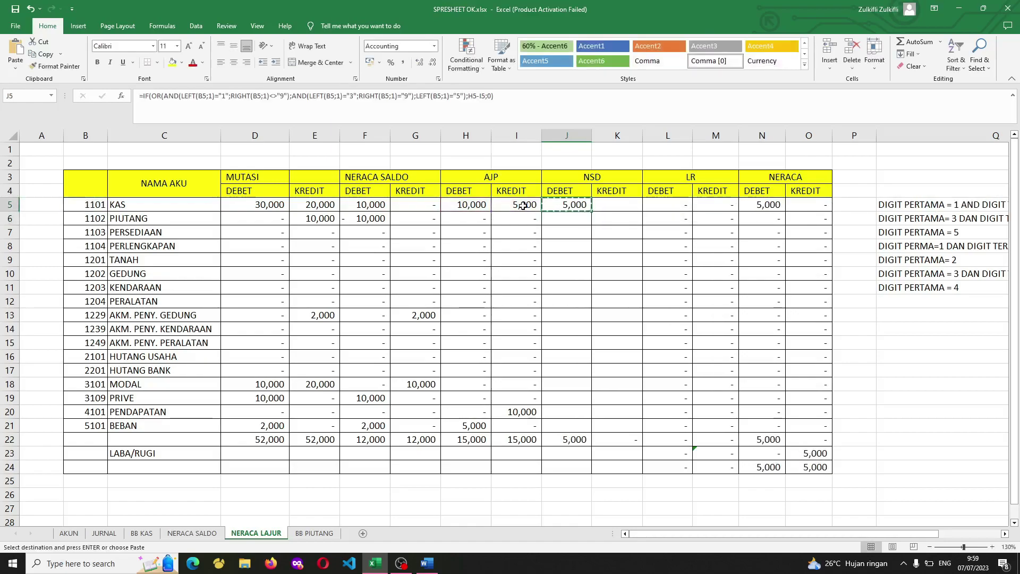
pyautogui.hotkey('ctrl', 'shift', 'Down')
pyautogui.hotkey('shift', 'Up')
pyautogui.press('Return')
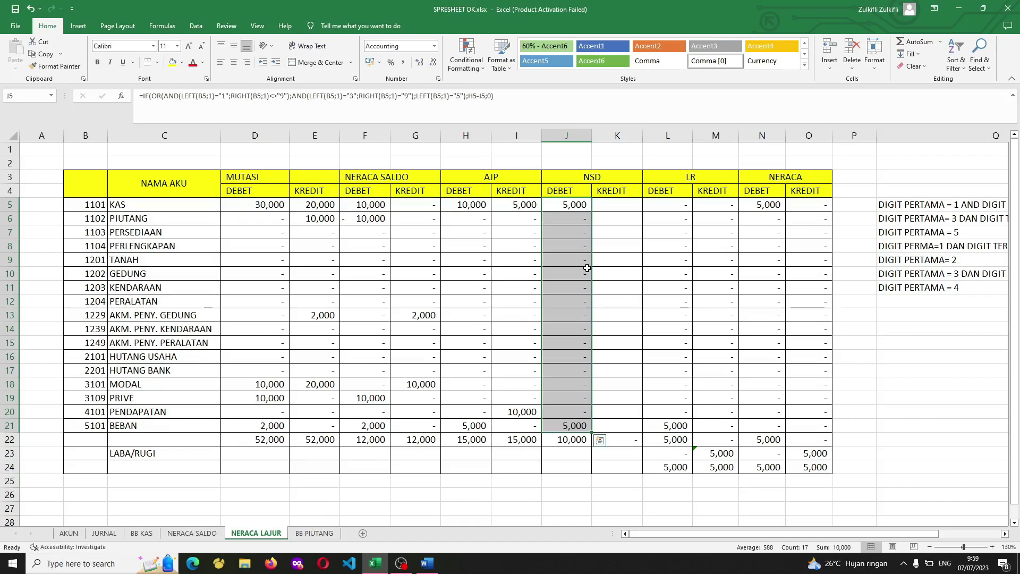
# Add the NERACA SALDO debit to the J5 formula so its true value is F5+H5-I5.
pyautogui.doubleClick(573, 219)
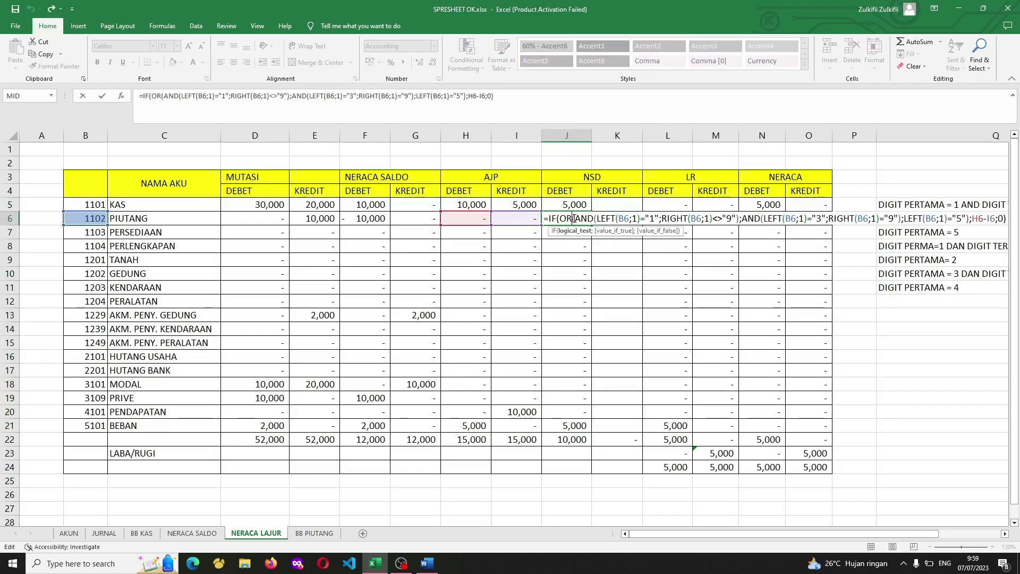
pyautogui.press('Escape')
pyautogui.doubleClick(573, 204)
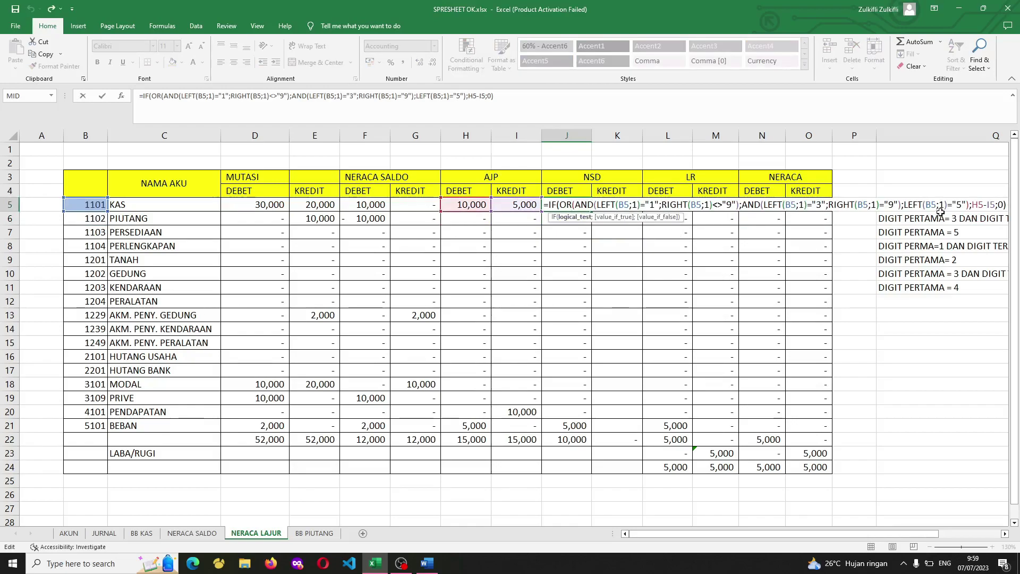
pyautogui.click(975, 204)
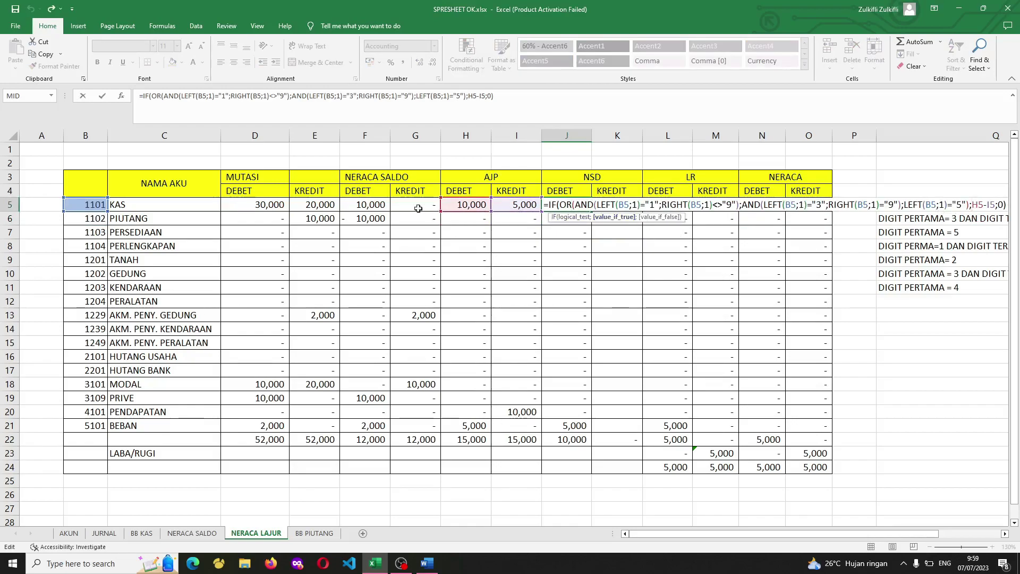
pyautogui.click(371, 206)
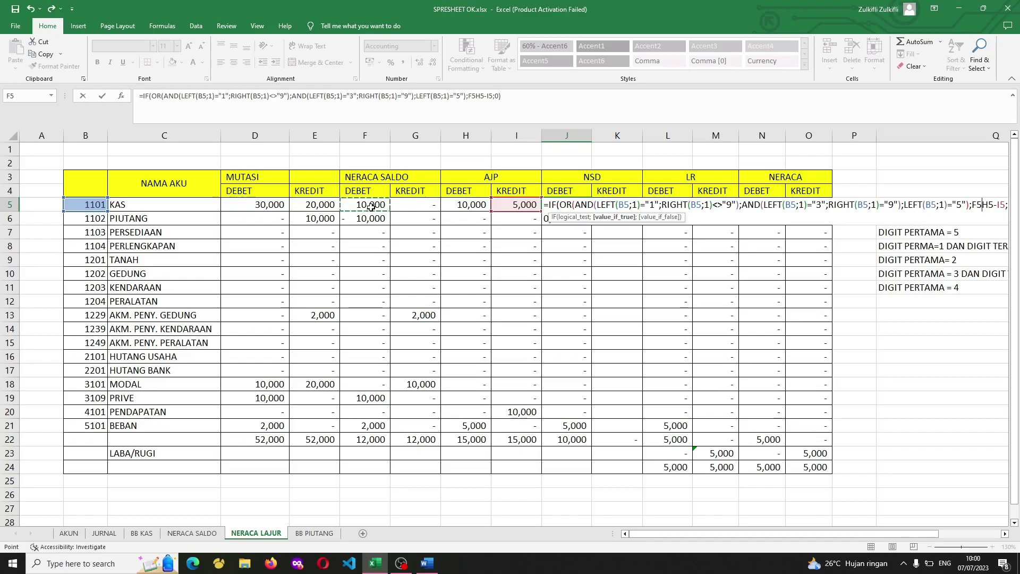
pyautogui.write('+')
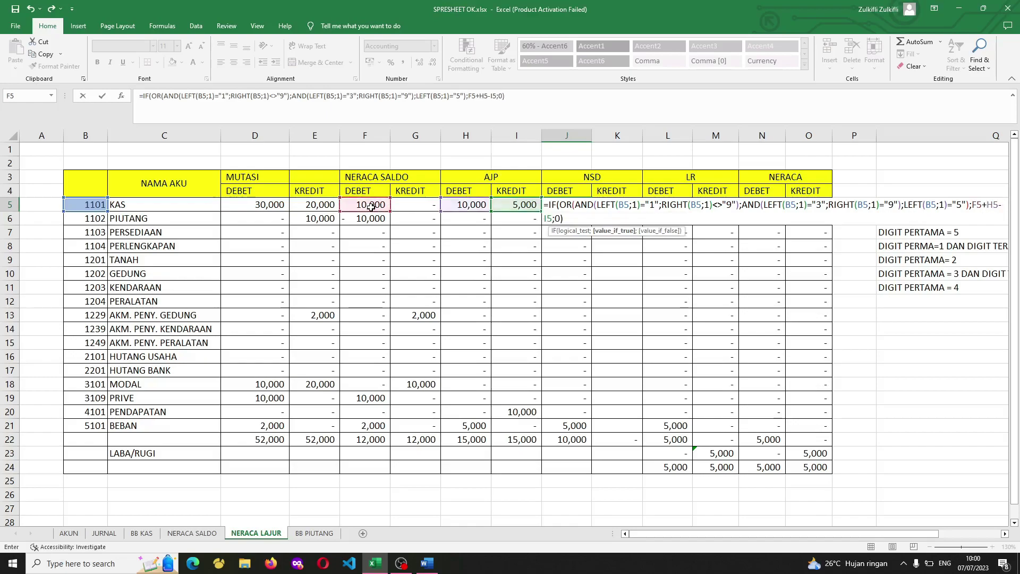
pyautogui.press('Return')
# Fill the corrected NSD debit formula from J5 down to the BEBAN row, J21.
pyautogui.press('Up')
pyautogui.hotkey('ctrl', 'c')
pyautogui.hotkey('ctrl', 'shift', 'Down')
pyautogui.hotkey('shift', 'Up')
pyautogui.hotkey('ctrl', 'v')
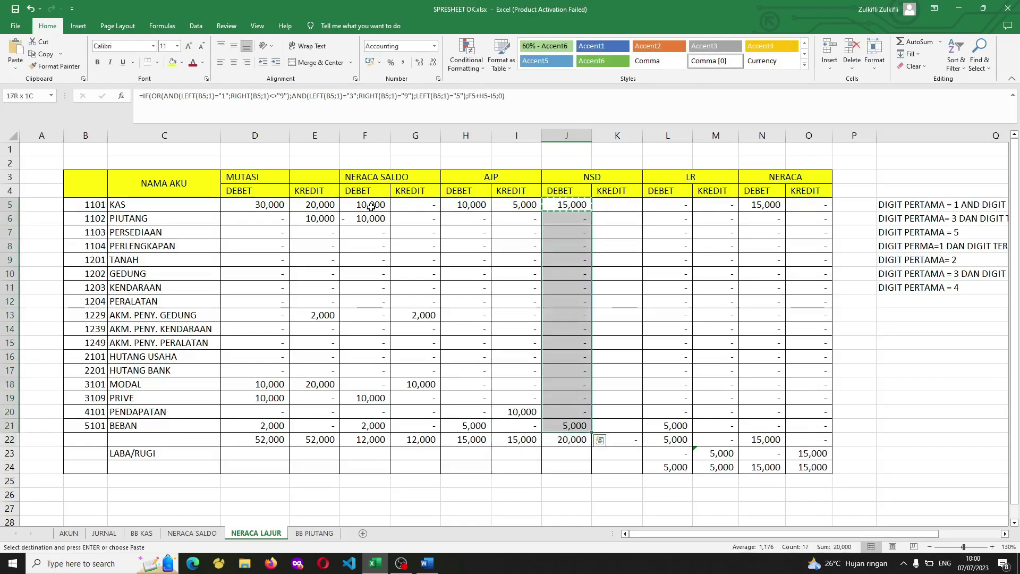
pyautogui.press('Escape')
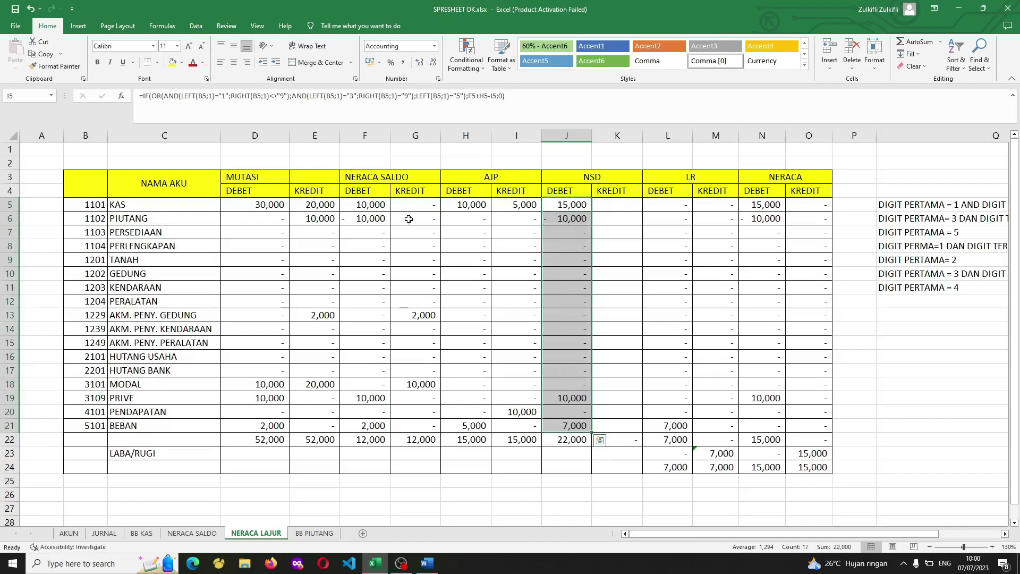
pyautogui.click(618, 205)
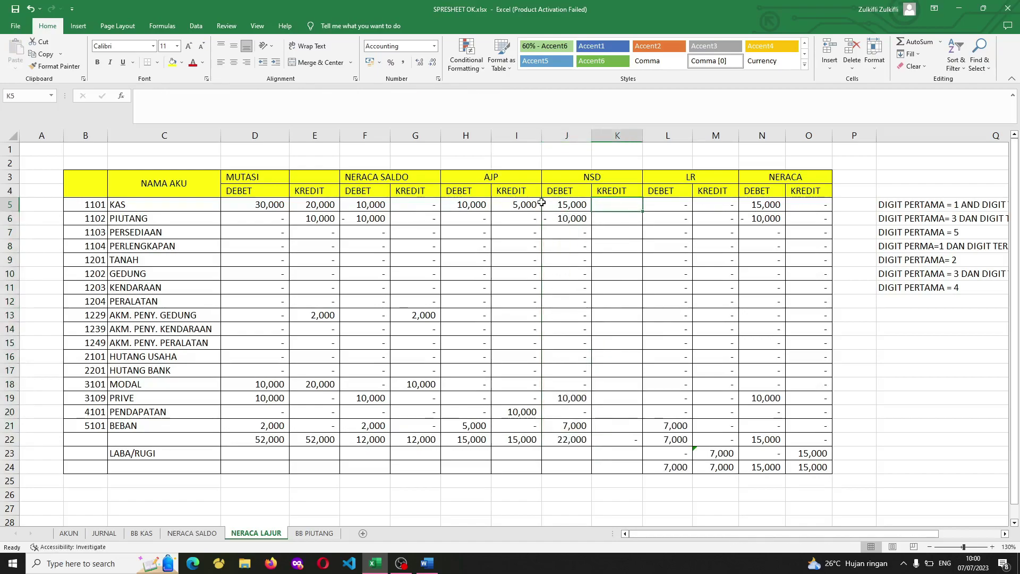
pyautogui.click(421, 206)
pyautogui.moveTo(578, 97); pyautogui.dragTo(96, 96)
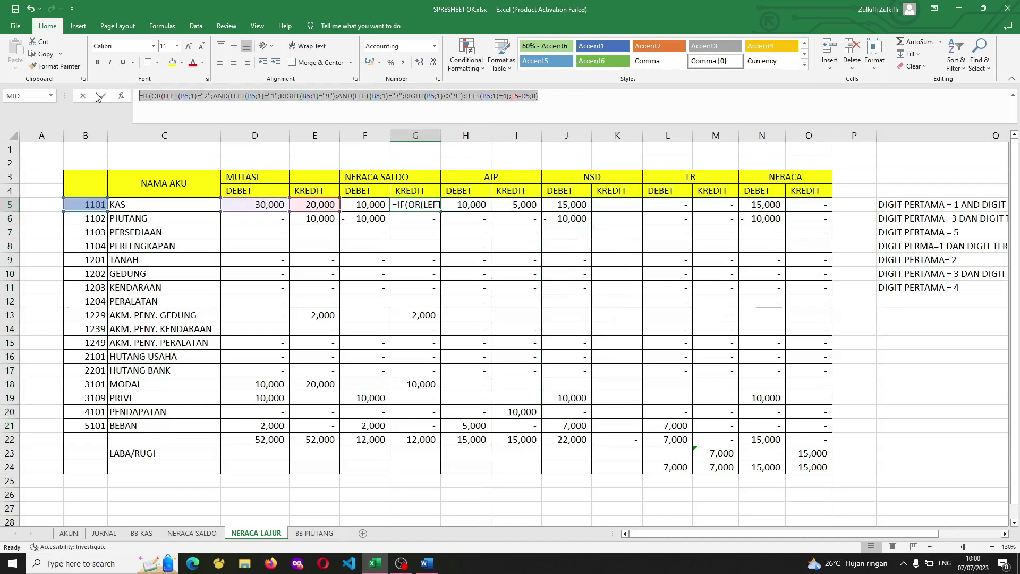
pyautogui.click(622, 207)
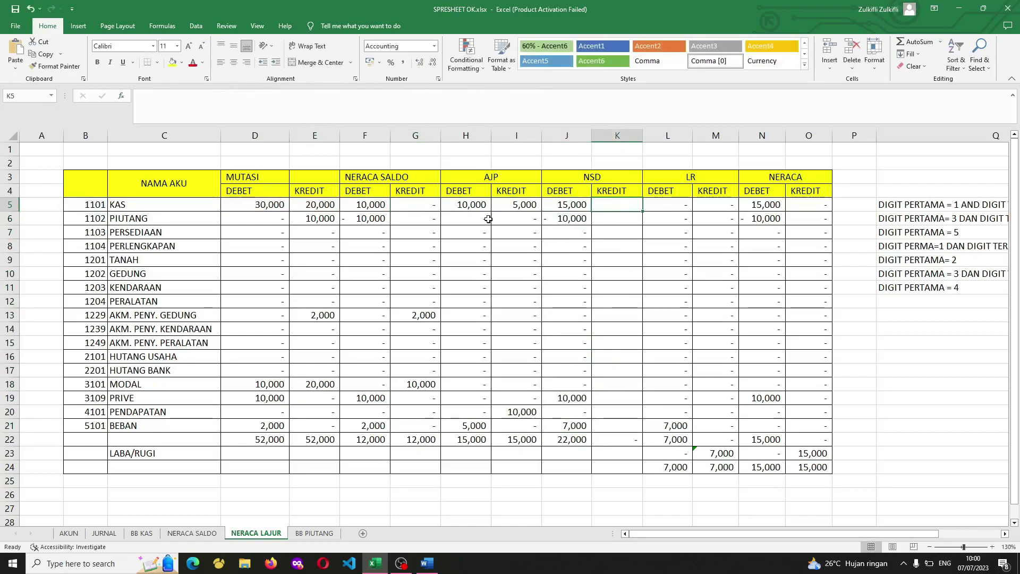
pyautogui.click(467, 207)
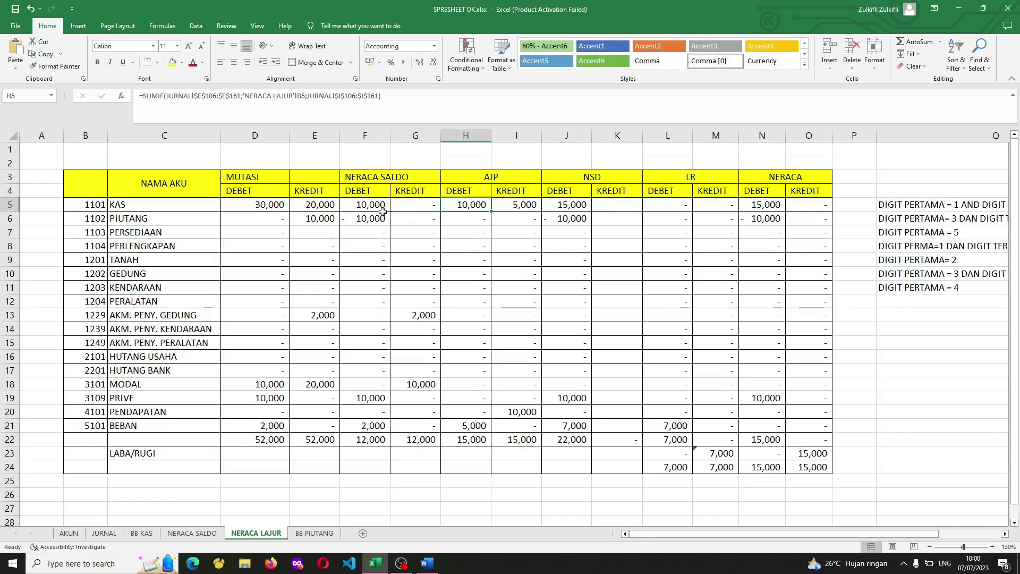
# Copy the full formula text of the NERACA SALDO credit cell G5 and paste it into the NSD credit cell K5.
pyautogui.click(404, 206)
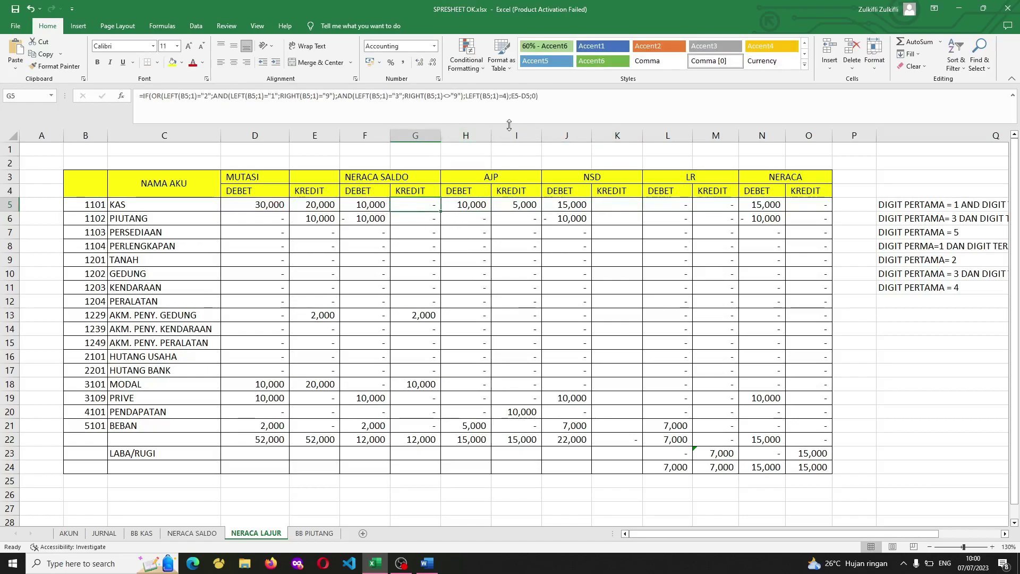
pyautogui.moveTo(536, 96); pyautogui.dragTo(138, 89)
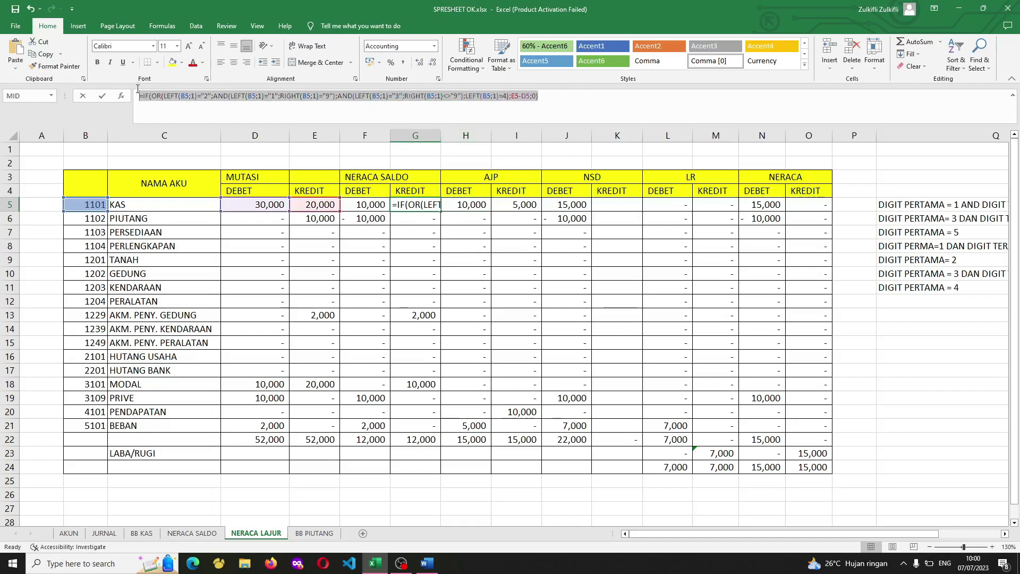
pyautogui.rightClick(233, 98)
pyautogui.click(284, 116)
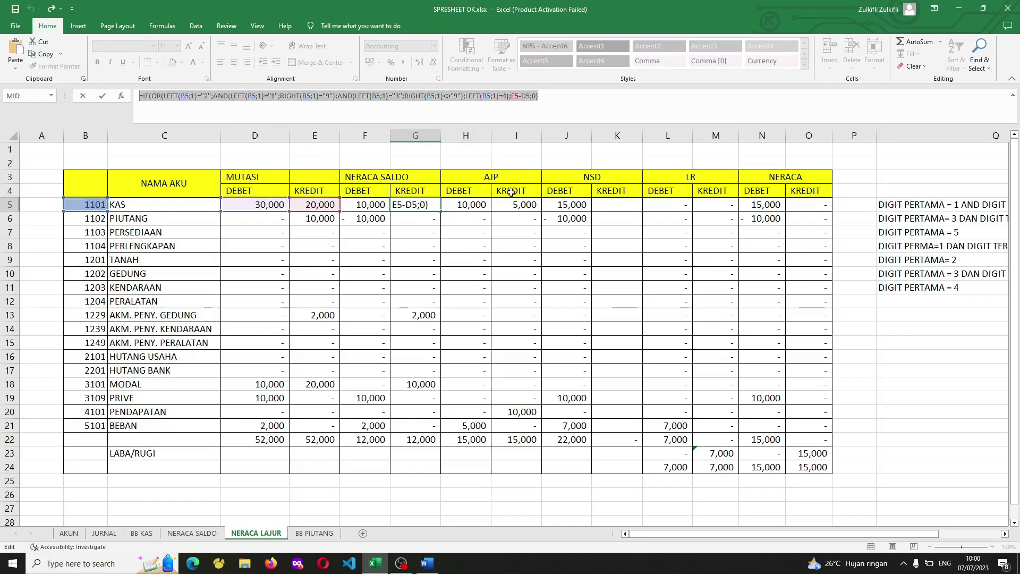
pyautogui.write('=')
pyautogui.click(621, 208)
pyautogui.press('Escape')
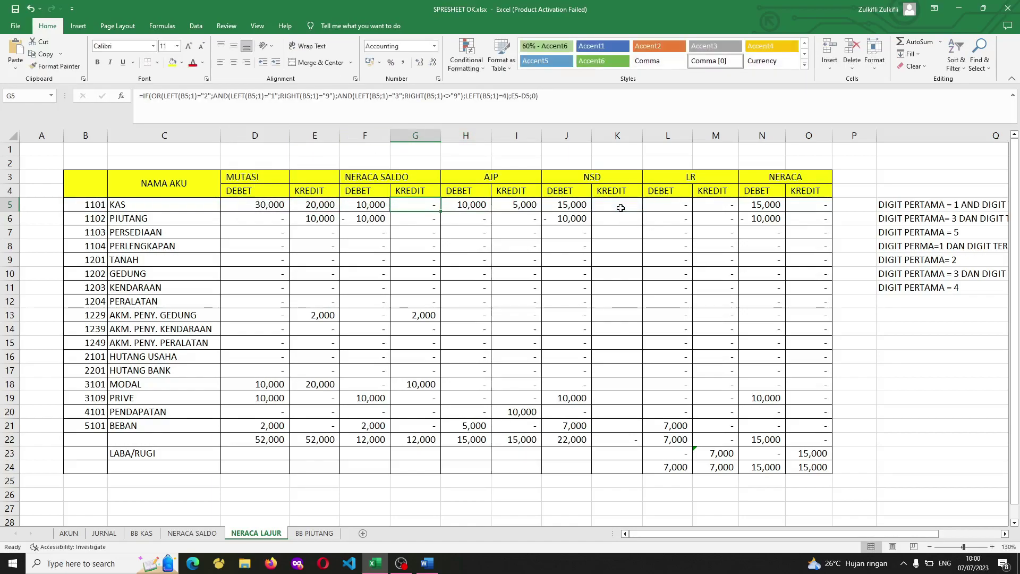
pyautogui.rightClick(625, 207)
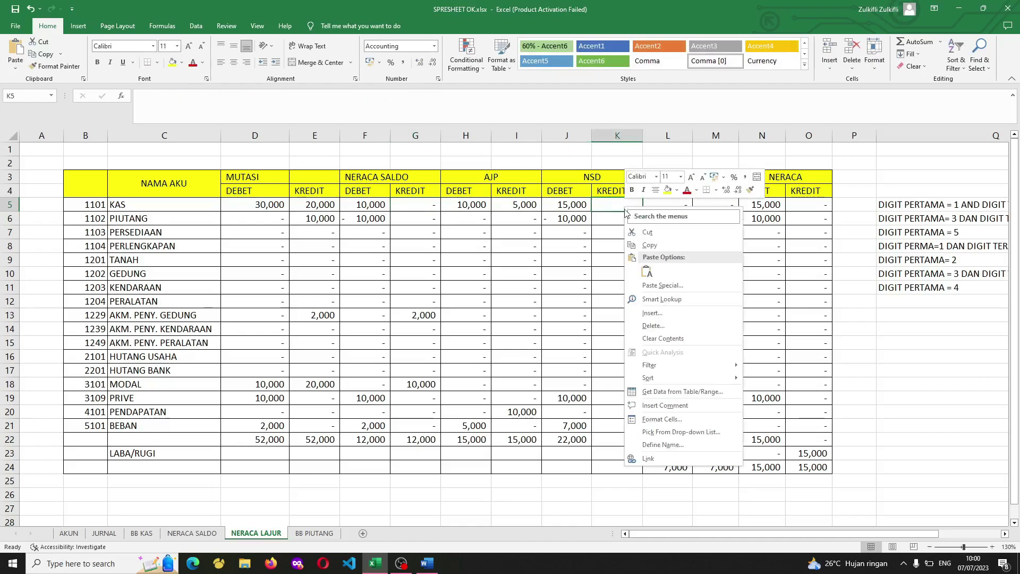
pyautogui.click(646, 265)
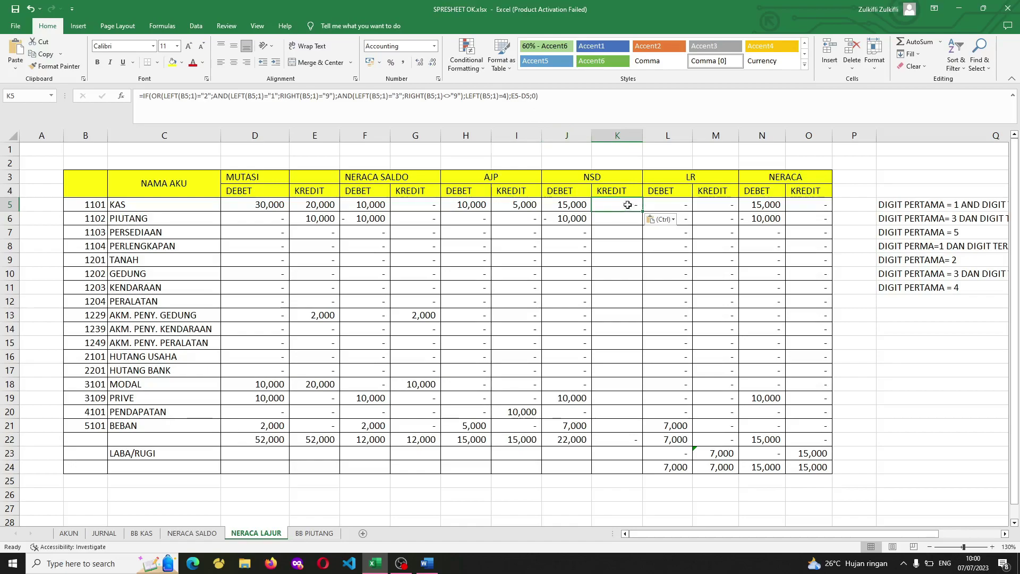
# Replace E5-D5 in the K5 formula with G5+I5-H5 as the true value and enter it.
pyautogui.doubleClick(513, 97)
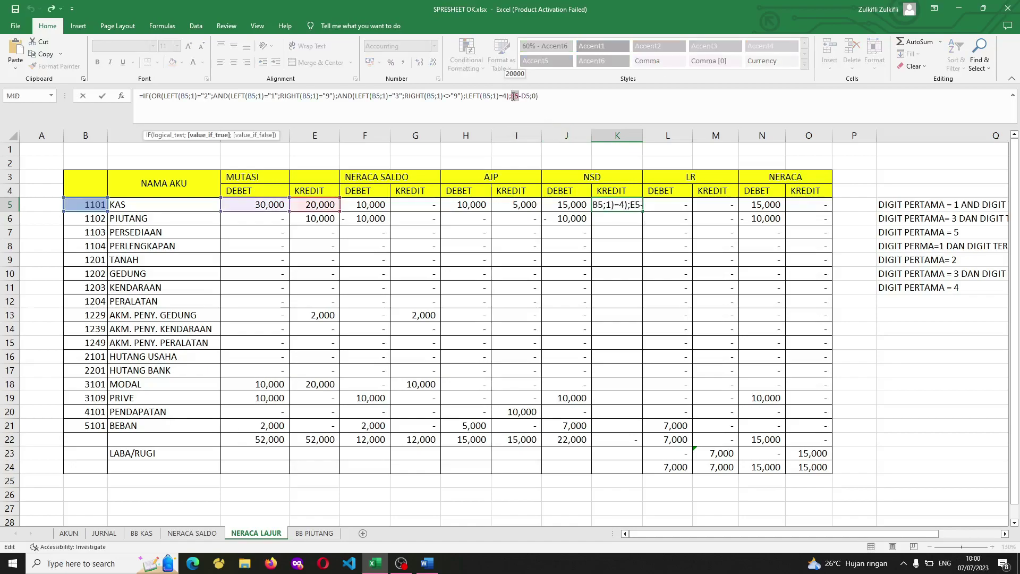
pyautogui.hotkey('shift', 'Right')
pyautogui.hotkey('shift', 'Right')
pyautogui.press('BackSpace')
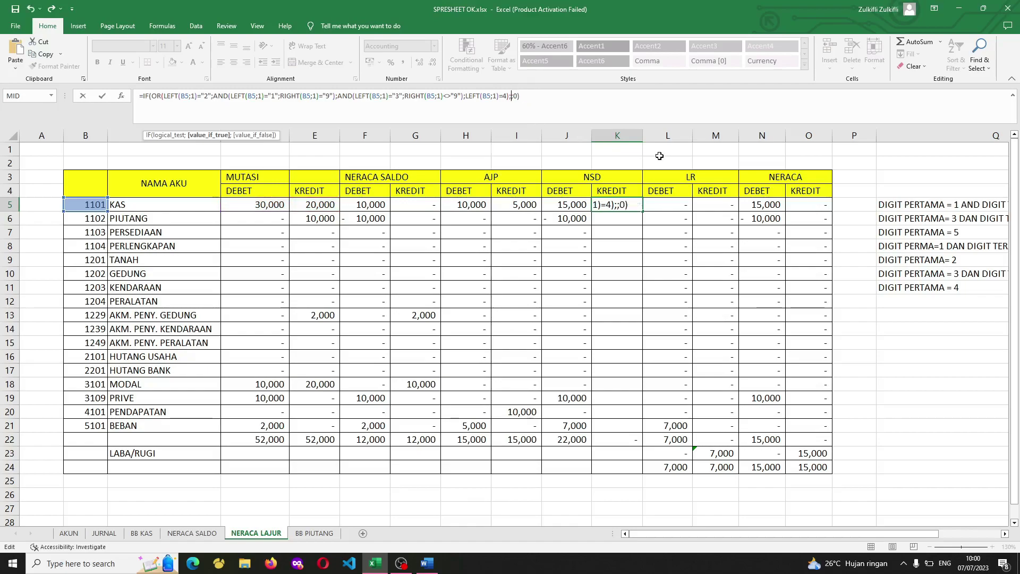
pyautogui.click(425, 201)
pyautogui.write('+')
pyautogui.click(513, 208)
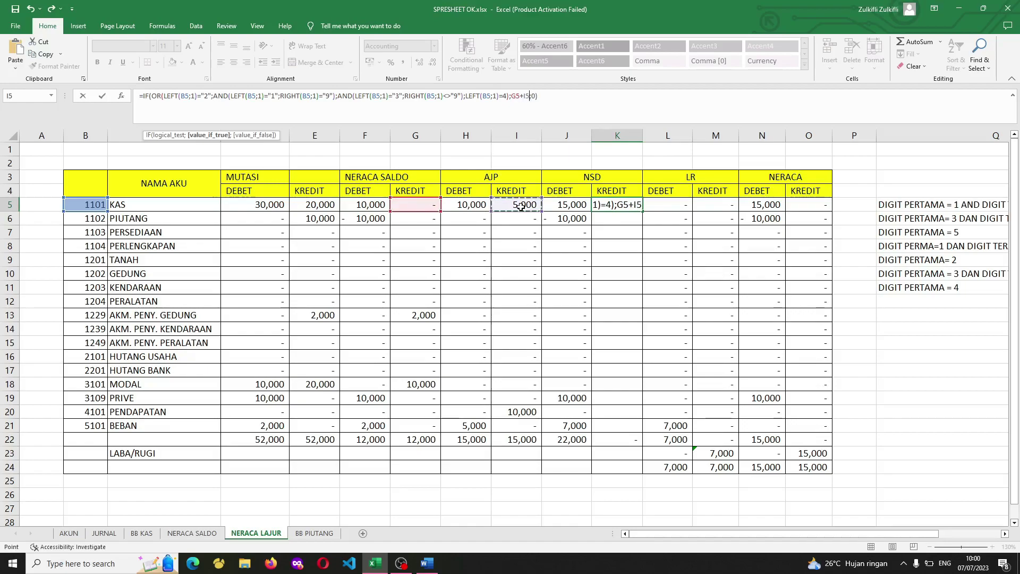
pyautogui.write('-')
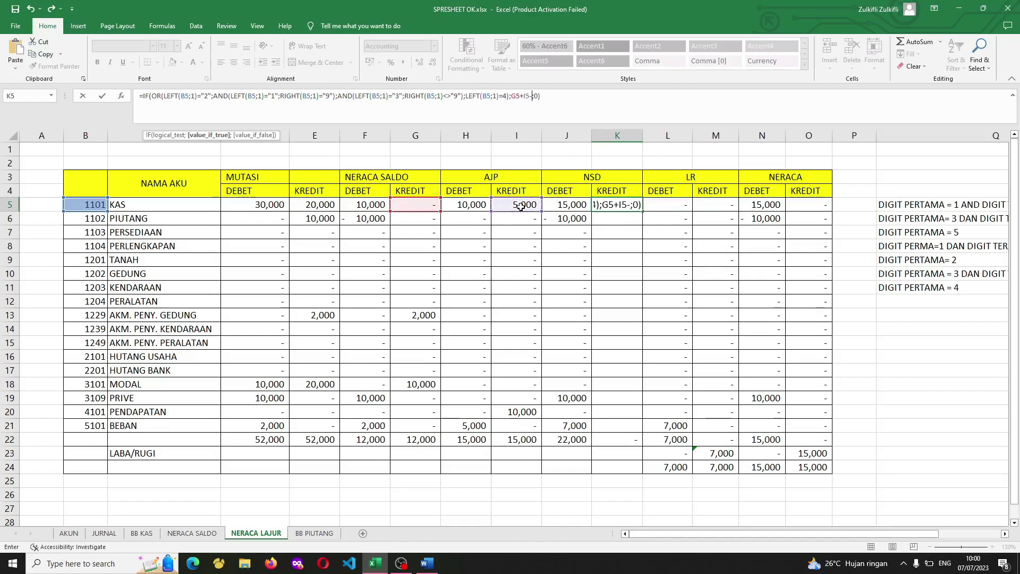
pyautogui.click(520, 207)
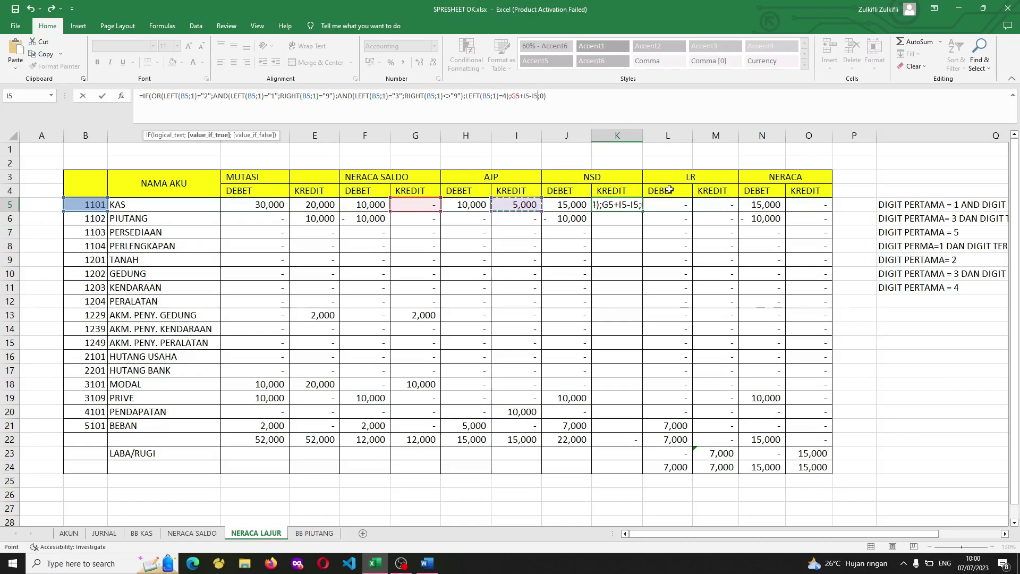
pyautogui.click(467, 205)
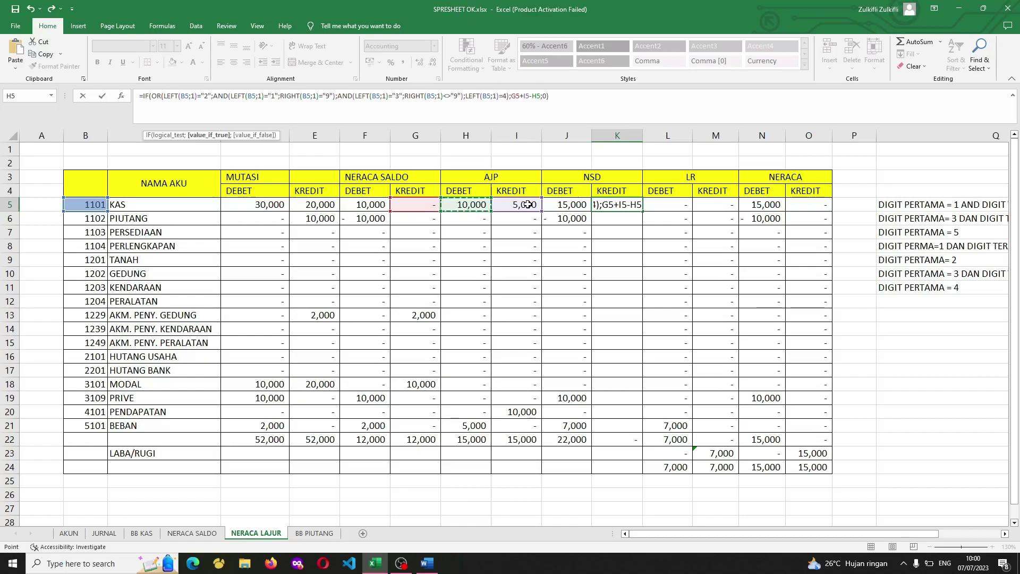
pyautogui.hotkey('ctrl', 'Return')
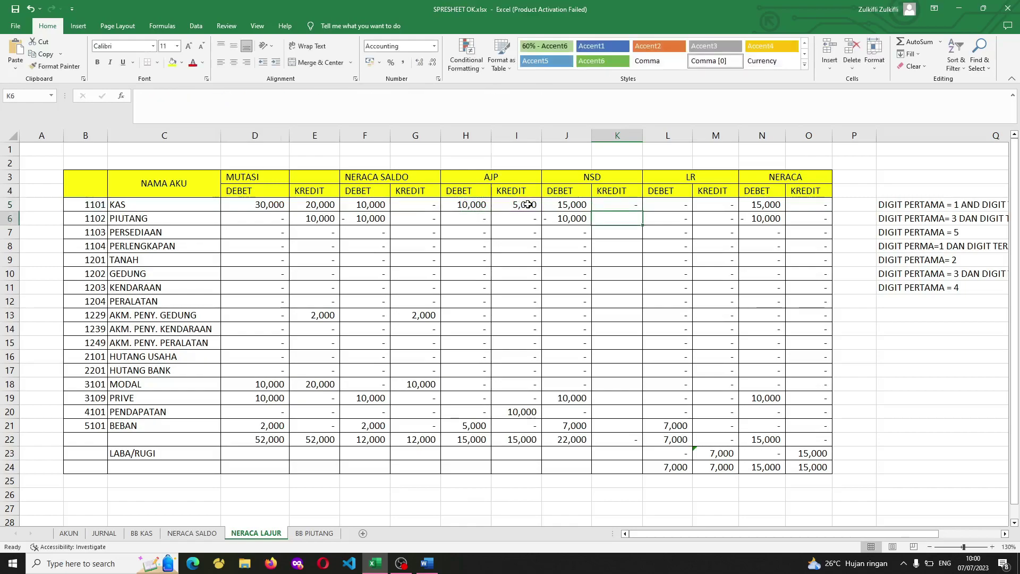
# Copy the NSD credit formula from K5 down through the BEBAN row, K21.
pyautogui.hotkey('ctrl', 'c')
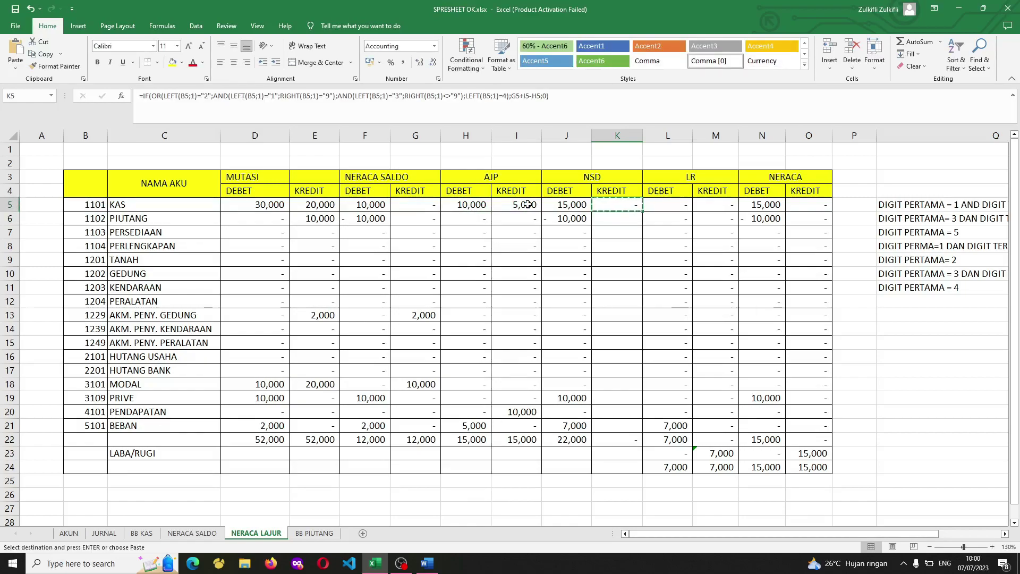
pyautogui.keyDown('shift'); pyautogui.click(625, 425); pyautogui.keyUp('shift')
pyautogui.hotkey('ctrl', 'v')
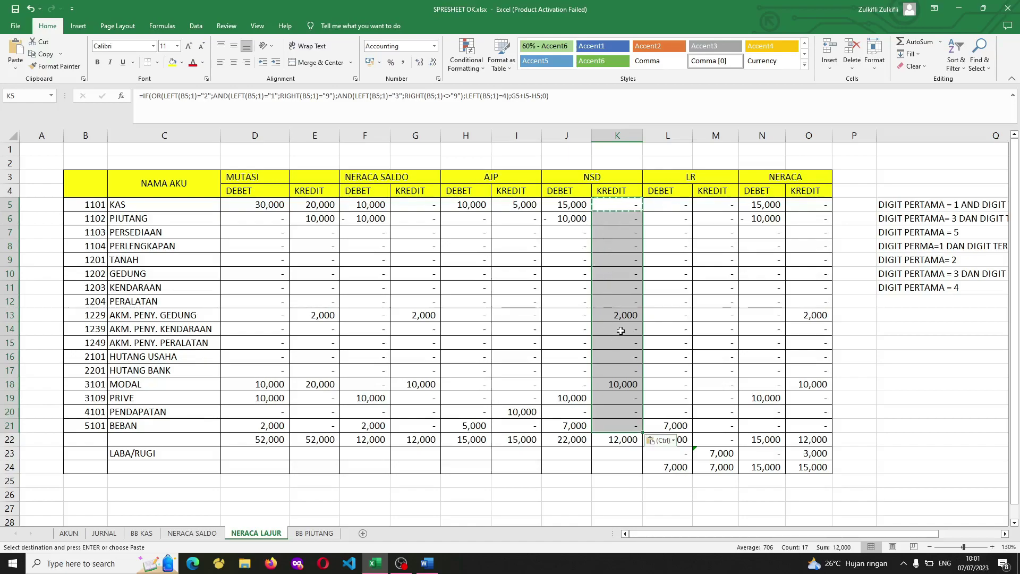
# Check the NSD amounts of MODAL and PRIVE against the AJP credit of PENDAPATAN, and inspect the formula in K20.
pyautogui.click(623, 382)
pyautogui.click(589, 400)
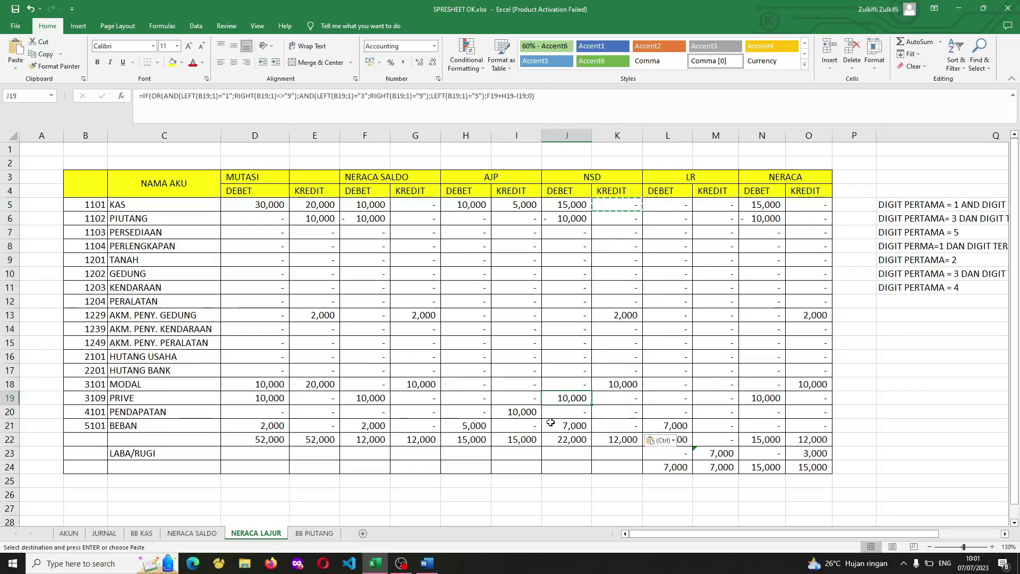
pyautogui.click(534, 414)
pyautogui.moveTo(529, 414)
pyautogui.mouseDown()
pyautogui.moveTo(394, 413)
pyautogui.moveTo(589, 412)
pyautogui.moveTo(535, 413)
pyautogui.mouseUp()
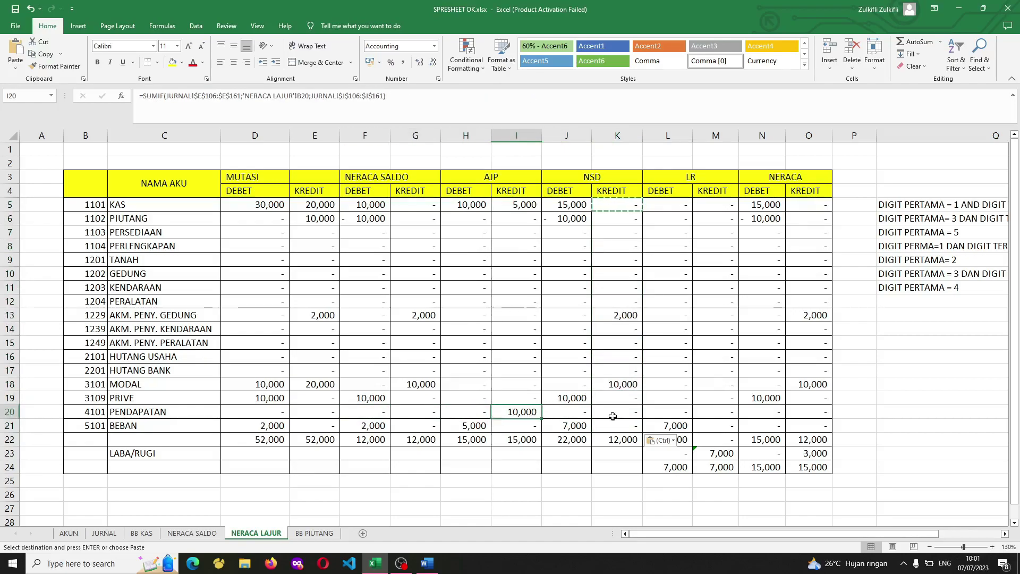
pyautogui.click(607, 416)
pyautogui.doubleClick(624, 414)
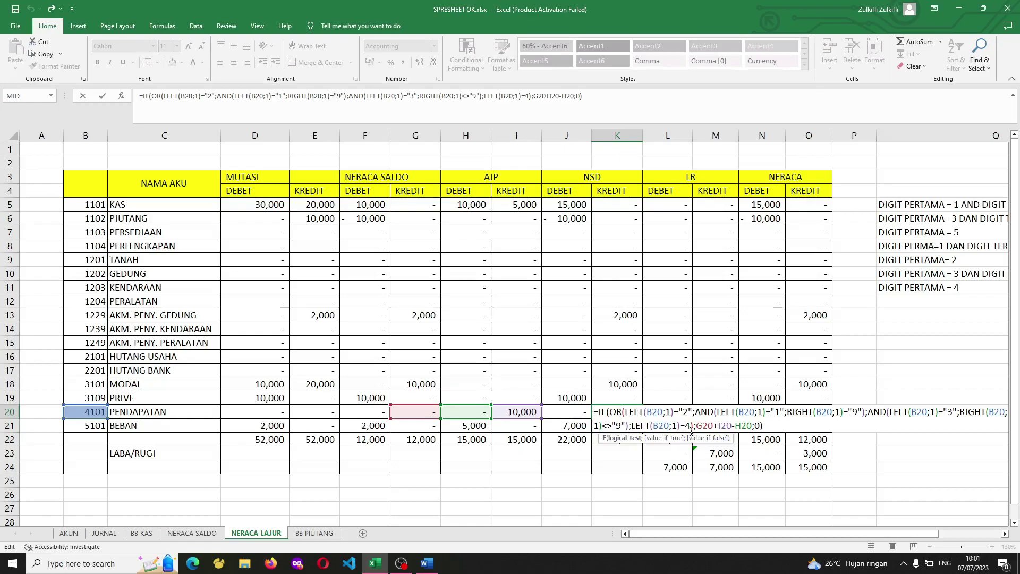
pyautogui.press('Return')
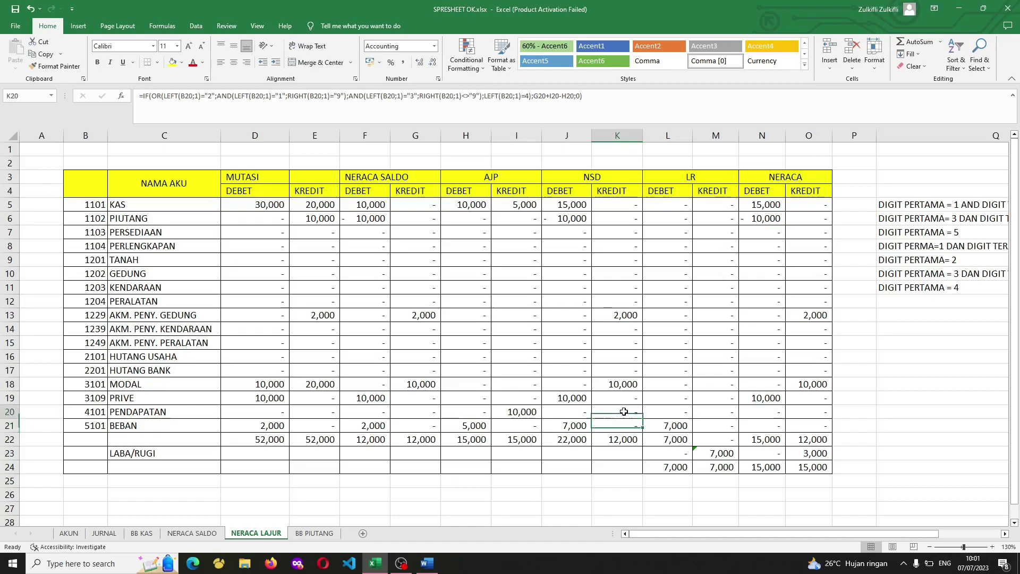
# Enclose the 4 in quotation marks in the K20 formula so the condition reads LEFT(B20;1)="4".
pyautogui.doubleClick(624, 412)
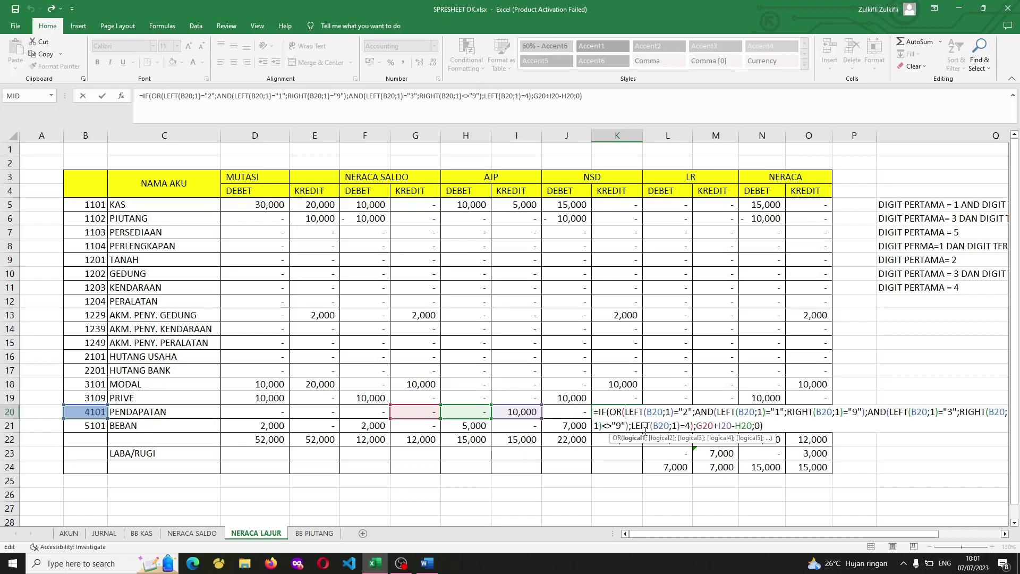
pyautogui.click(686, 425)
pyautogui.write('"')
pyautogui.press('Right')
pyautogui.write('"')
pyautogui.hotkey('ctrl', 'Return')
# Copy the corrected NSD credit formula from K20 over the range K5:K21.
pyautogui.hotkey('ctrl', 'c')
pyautogui.hotkey('ctrl', 'Up')
pyautogui.press('Down')
pyautogui.hotkey('ctrl', 'shift', 'Down')
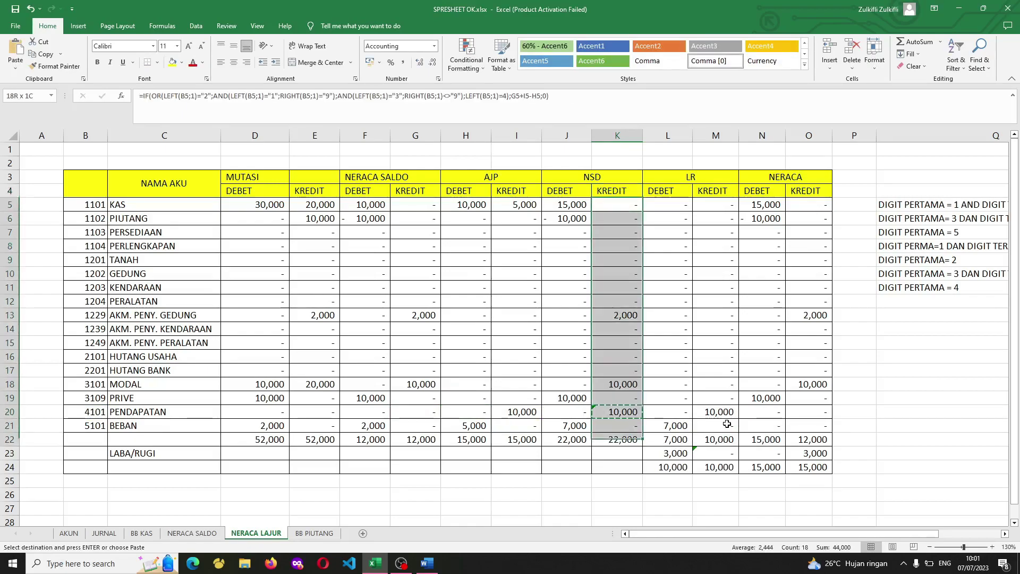
pyautogui.hotkey('shift', 'Up')
pyautogui.hotkey('ctrl', 'v')
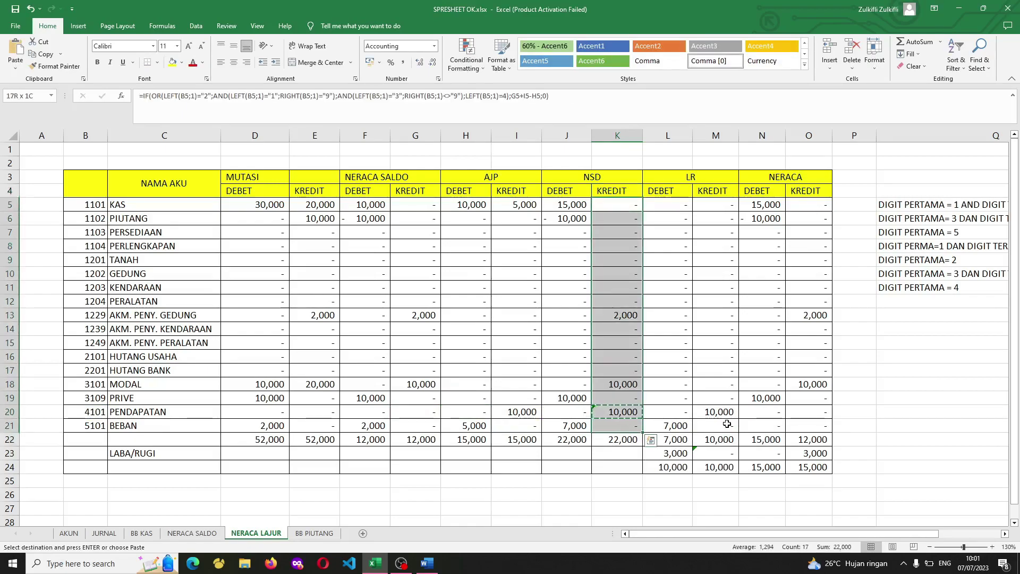
pyautogui.press('Escape')
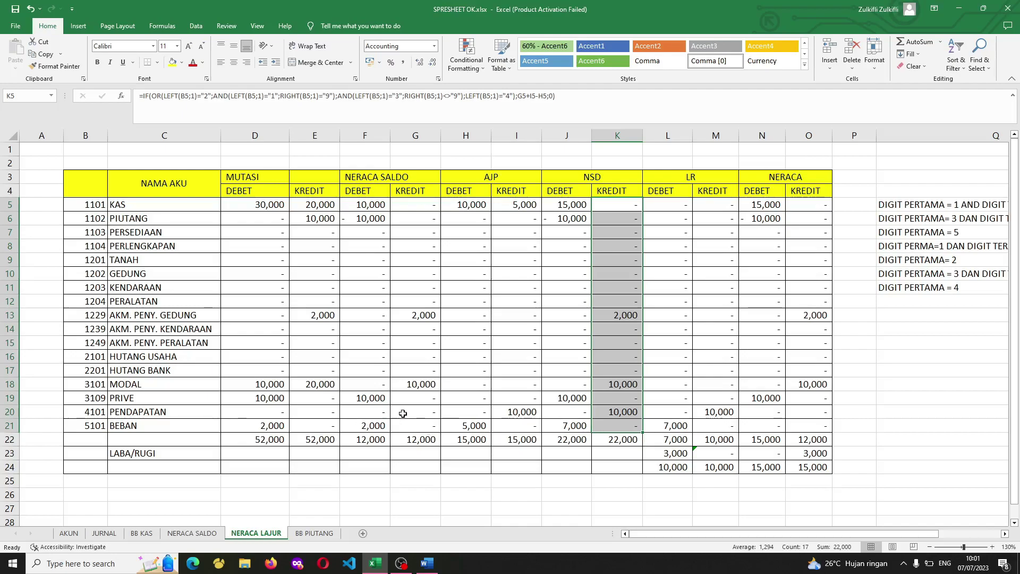
# Review the PENDAPATAN formula in F20 and change the last condition in G20 to LEFT(B20;1)="4".
pyautogui.doubleClick(370, 413)
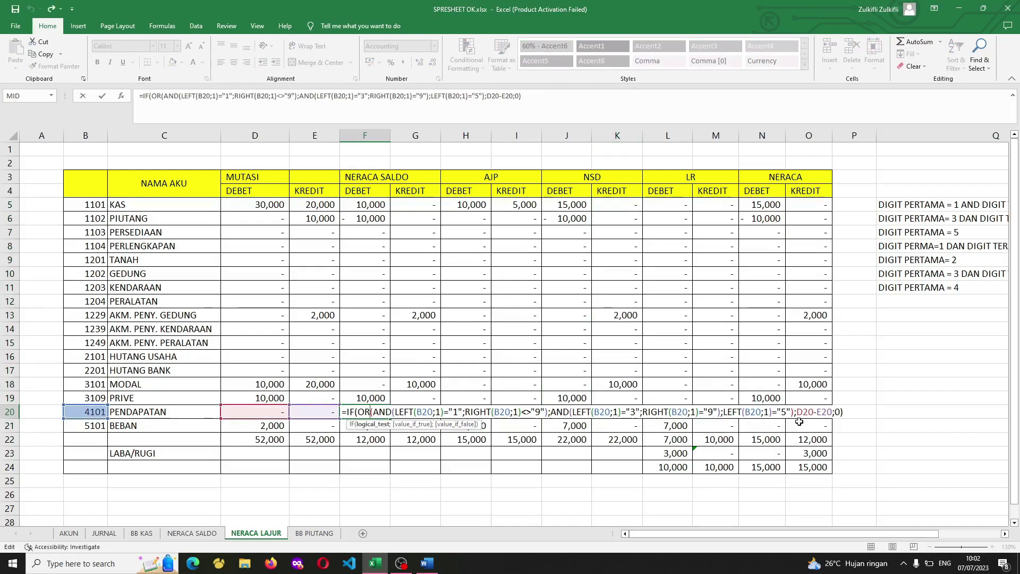
pyautogui.press('Escape')
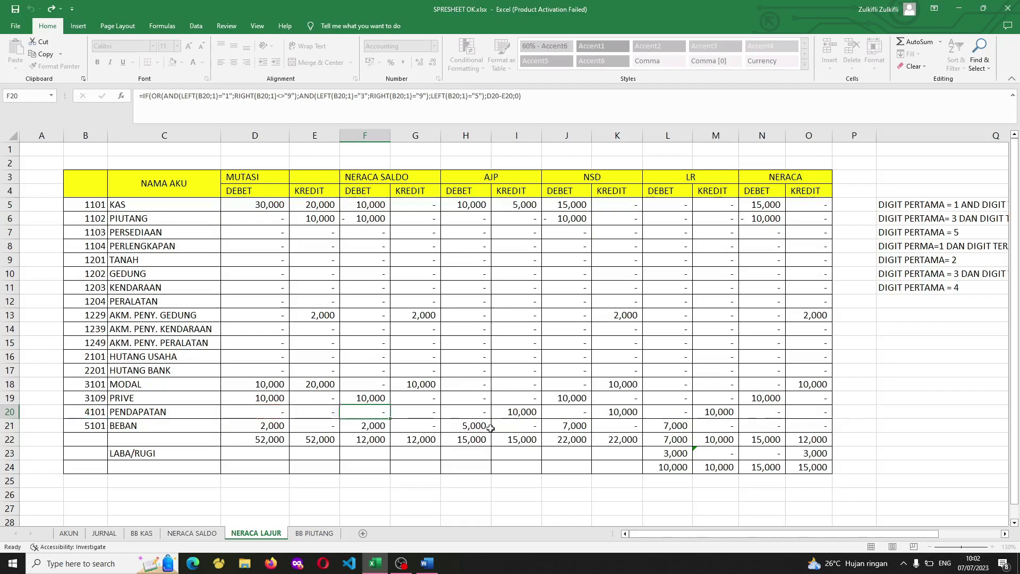
pyautogui.click(400, 412)
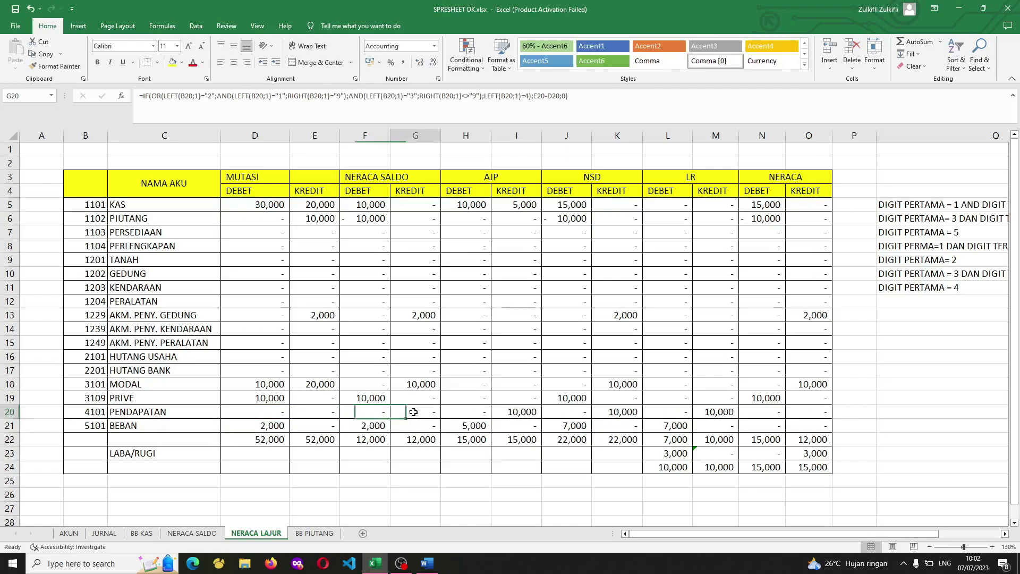
pyautogui.press('F2')
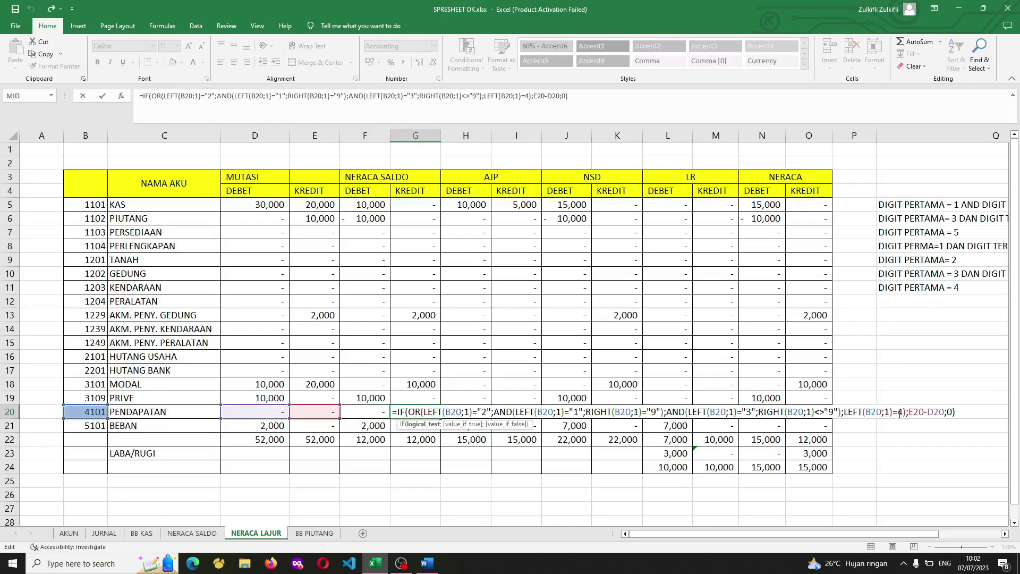
pyautogui.click(903, 412)
pyautogui.write('"4"')
pyautogui.hotkey('ctrl', 'Return')
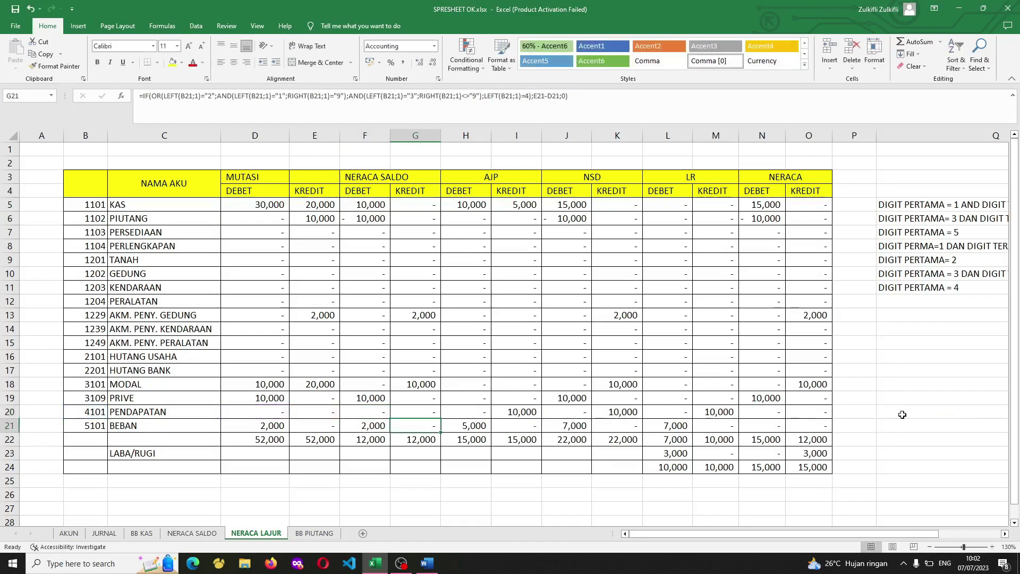
# Copy the corrected NERACA SALDO credit formula from G20 over the range G5:G21.
pyautogui.hotkey('ctrl', 'c')
pyautogui.hotkey('ctrl', 'Up')
pyautogui.press('Down')
pyautogui.hotkey('ctrl', 'shift', 'Down')
pyautogui.hotkey('ctrl', 'shift', 'Down')
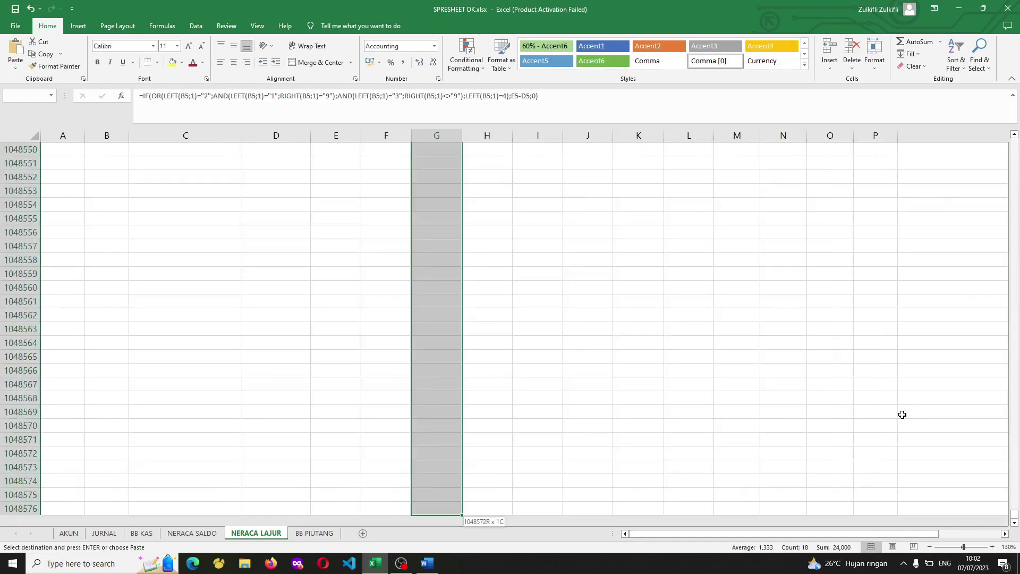
pyautogui.hotkey('ctrl', 'shift', 'Up')
pyautogui.hotkey('ctrl', 'v')
pyautogui.hotkey('shift', 'Up')
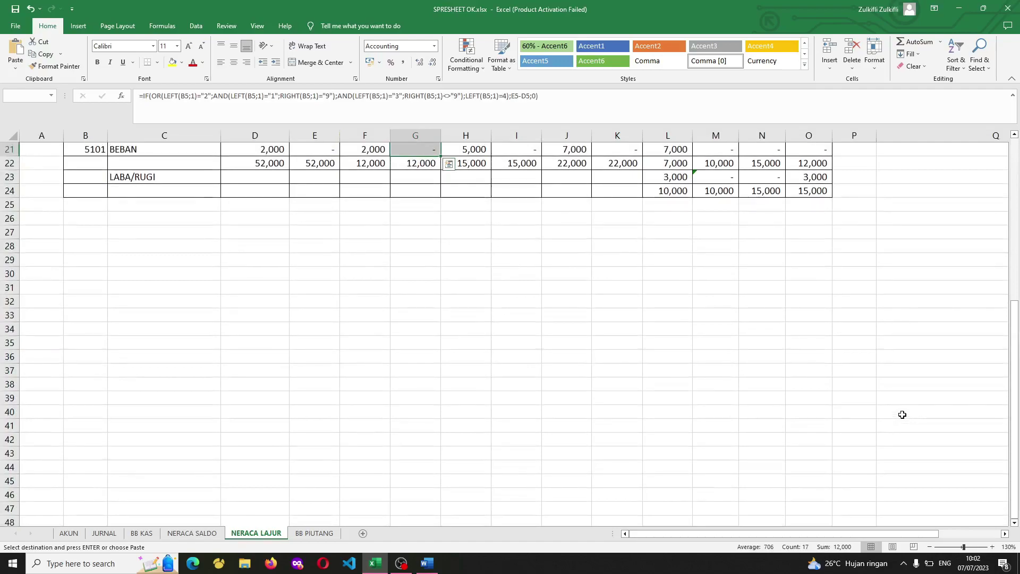
pyautogui.press('Return')
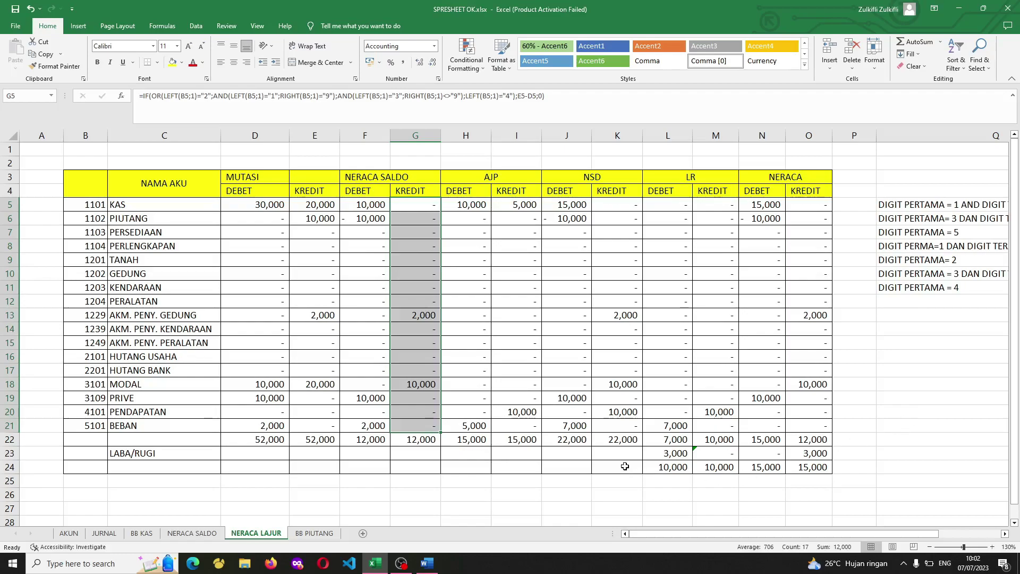
# Fill the totals row D22:O22 with light green.
pyautogui.click(618, 441)
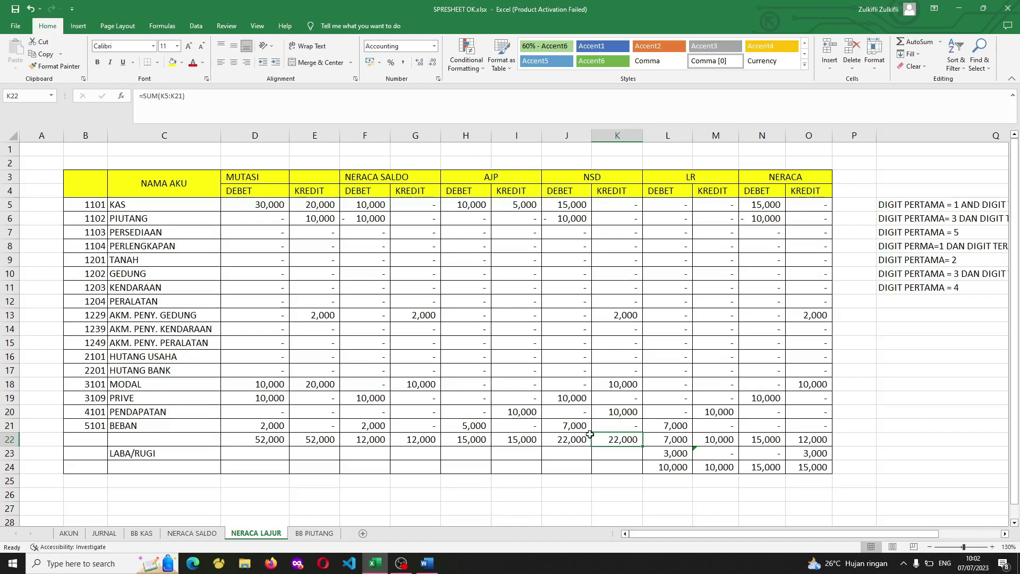
pyautogui.moveTo(621, 440); pyautogui.dragTo(271, 437)
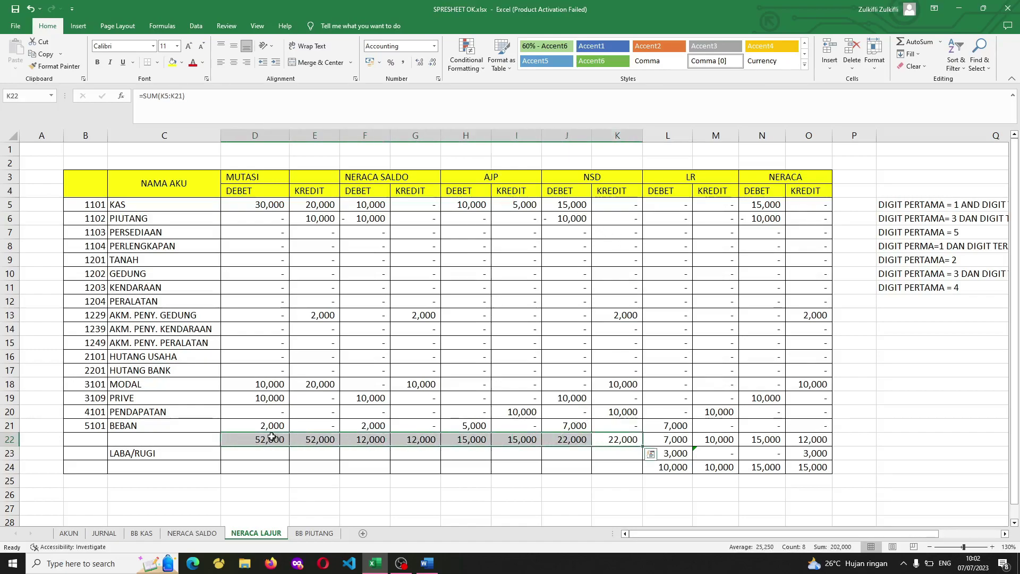
pyautogui.click(182, 62)
pyautogui.click(209, 145)
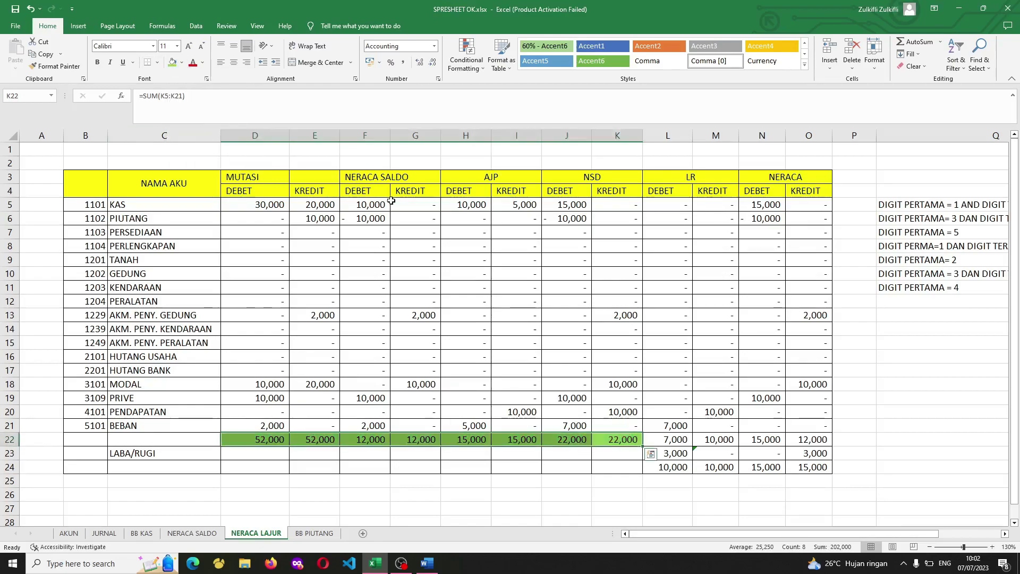
pyautogui.moveTo(616, 439); pyautogui.dragTo(812, 441)
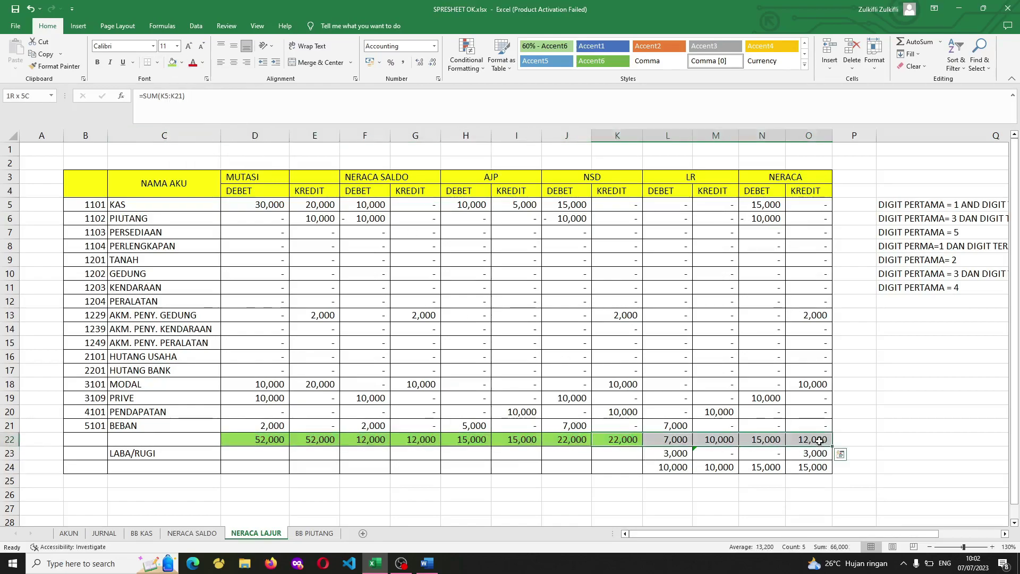
pyautogui.click(171, 65)
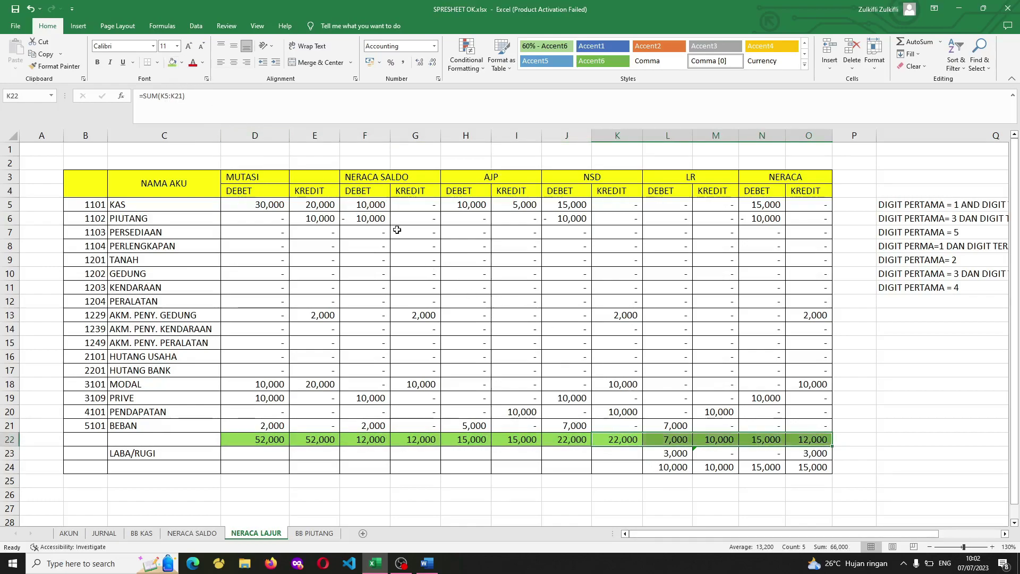
# Fill the final LR and NERACA totals in L24:O24 with yellow.
pyautogui.moveTo(674, 467); pyautogui.dragTo(810, 469)
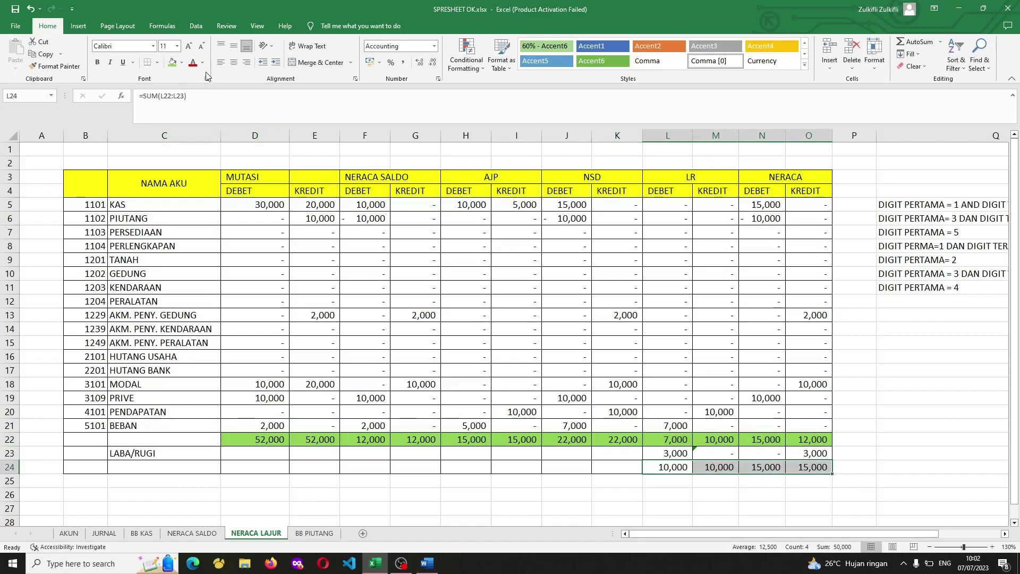
pyautogui.click(182, 62)
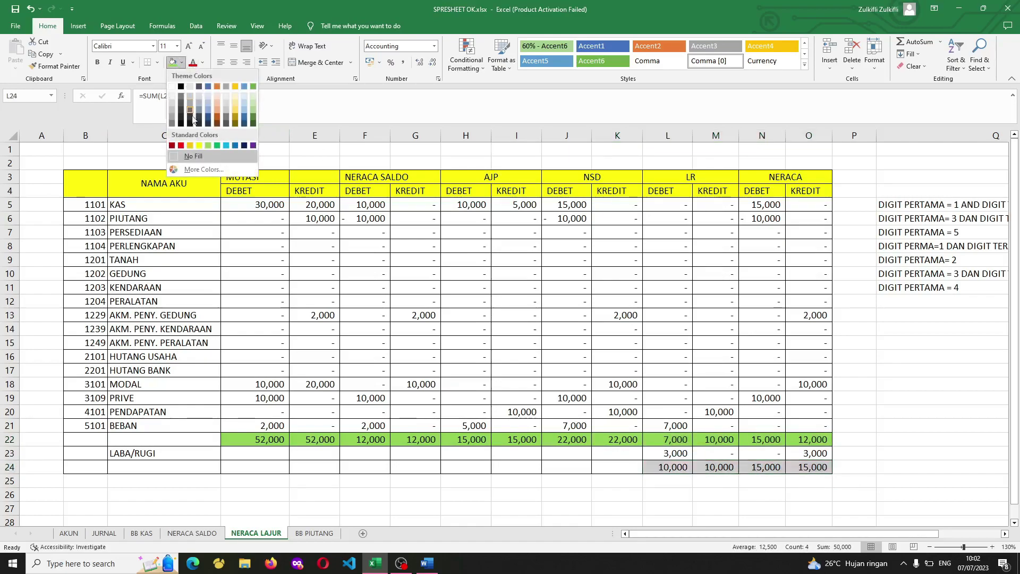
pyautogui.click(197, 145)
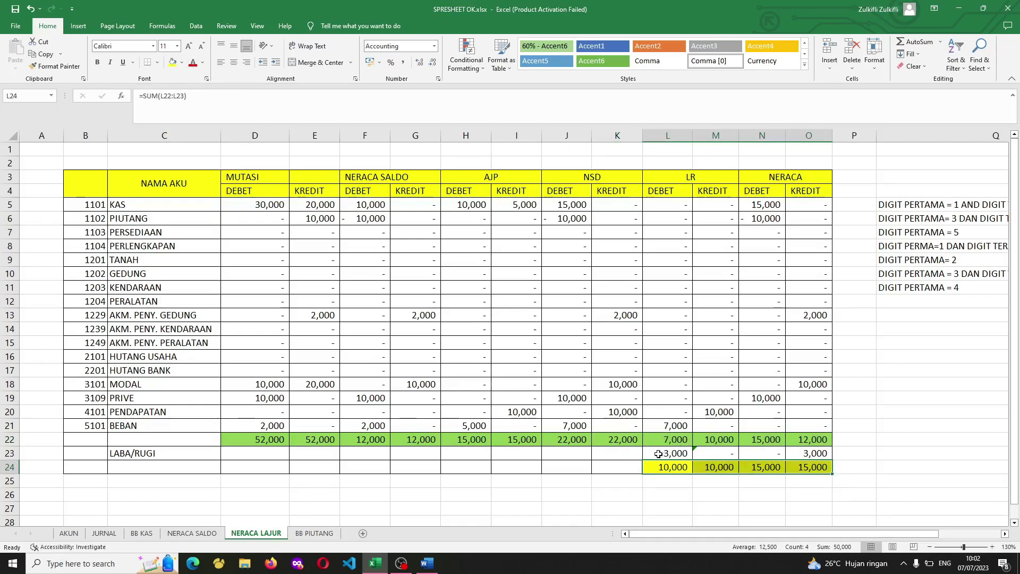
# Fill the LABA/RUGI amounts in L23:O23 with a medium blue theme color.
pyautogui.click(676, 452)
pyautogui.moveTo(675, 452); pyautogui.dragTo(813, 452)
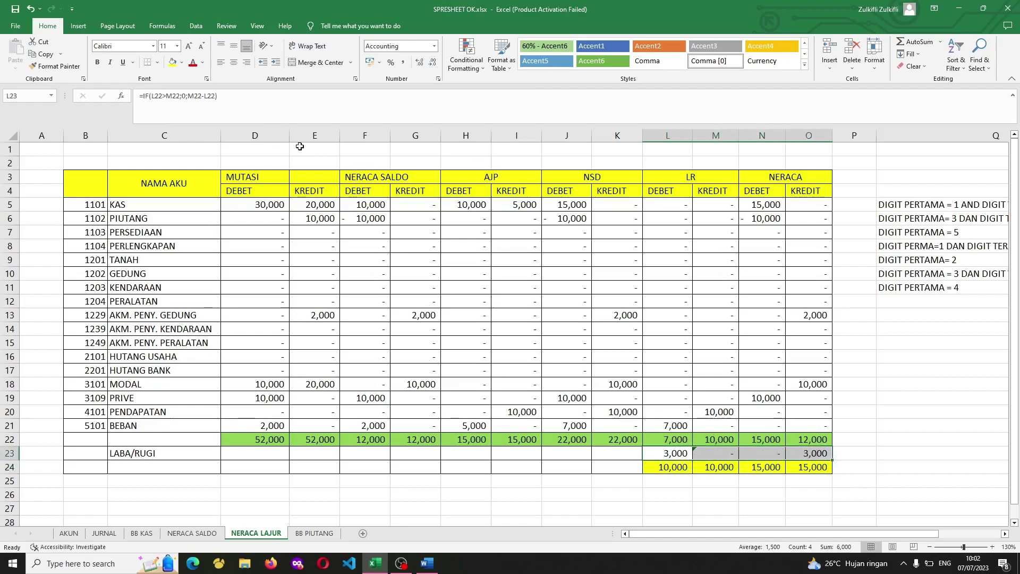
pyautogui.click(182, 62)
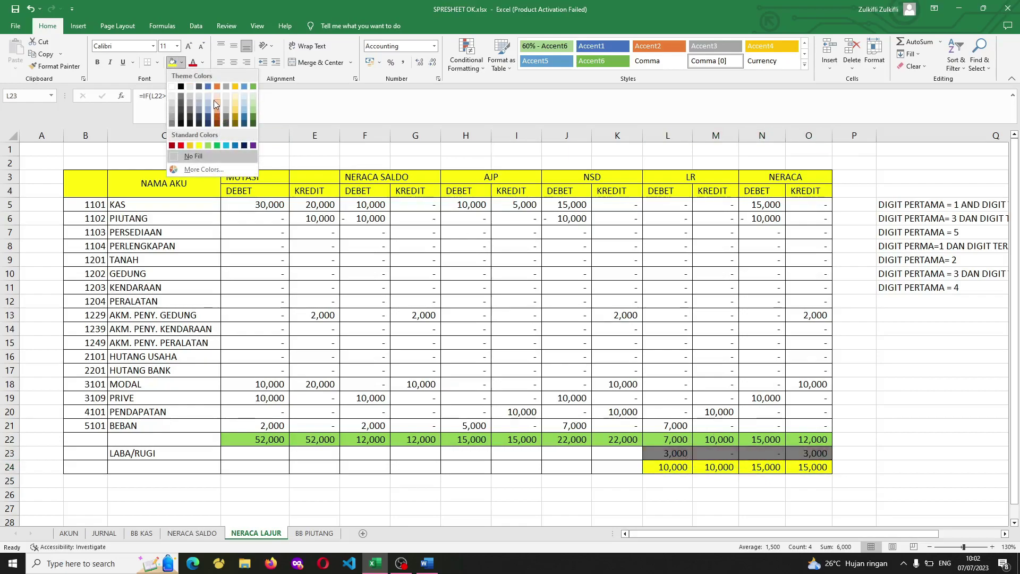
pyautogui.click(207, 109)
pyautogui.click(473, 204)
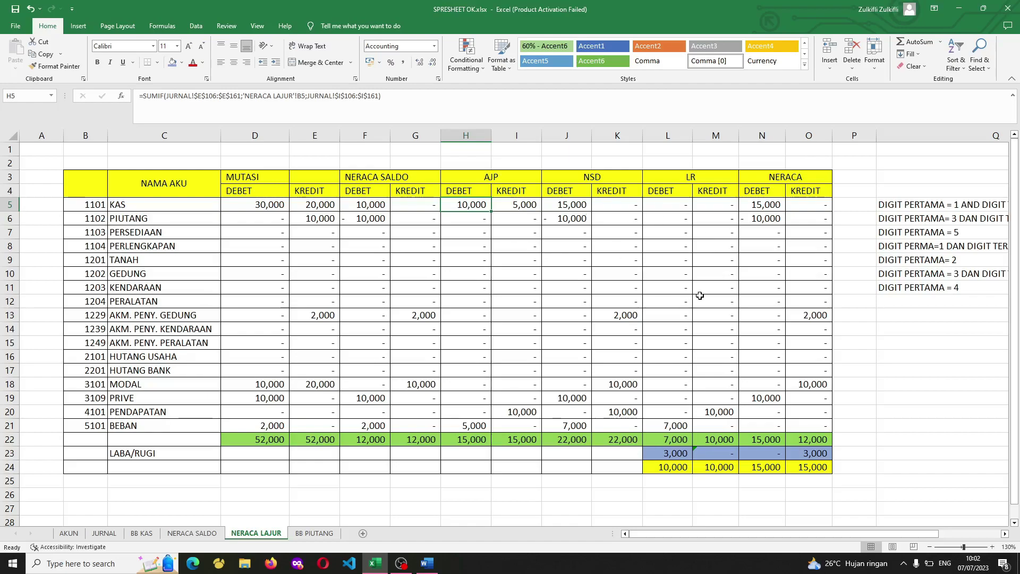
# Examine the LR and NERACA columns against the account codes, comparing B5:B19 with the PENDAPATAN and BEBAN codes in B20:B21.
pyautogui.moveTo(678, 179); pyautogui.dragTo(792, 421)
pyautogui.click(728, 426)
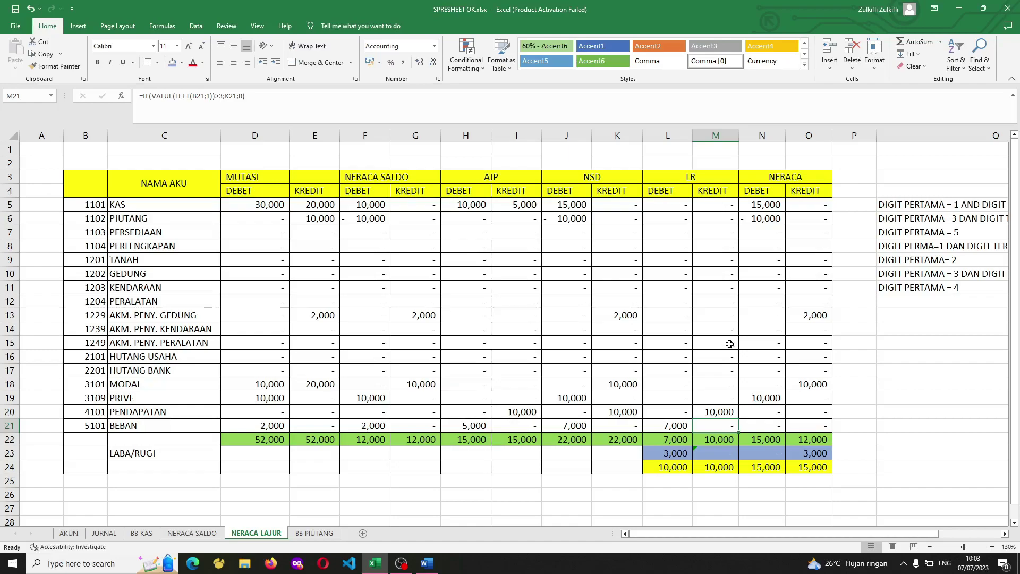
pyautogui.moveTo(101, 208); pyautogui.dragTo(100, 421)
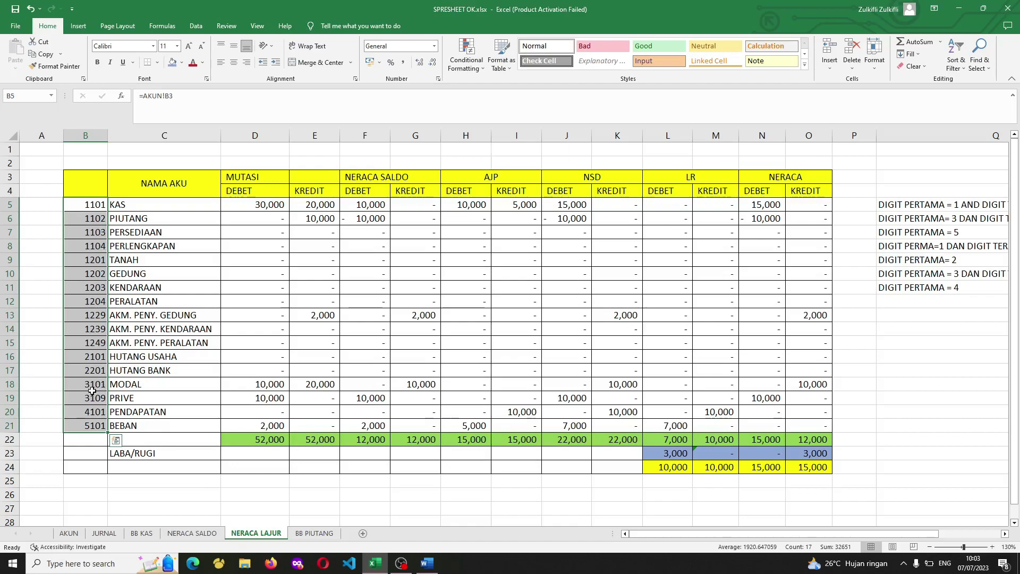
pyautogui.click(91, 409)
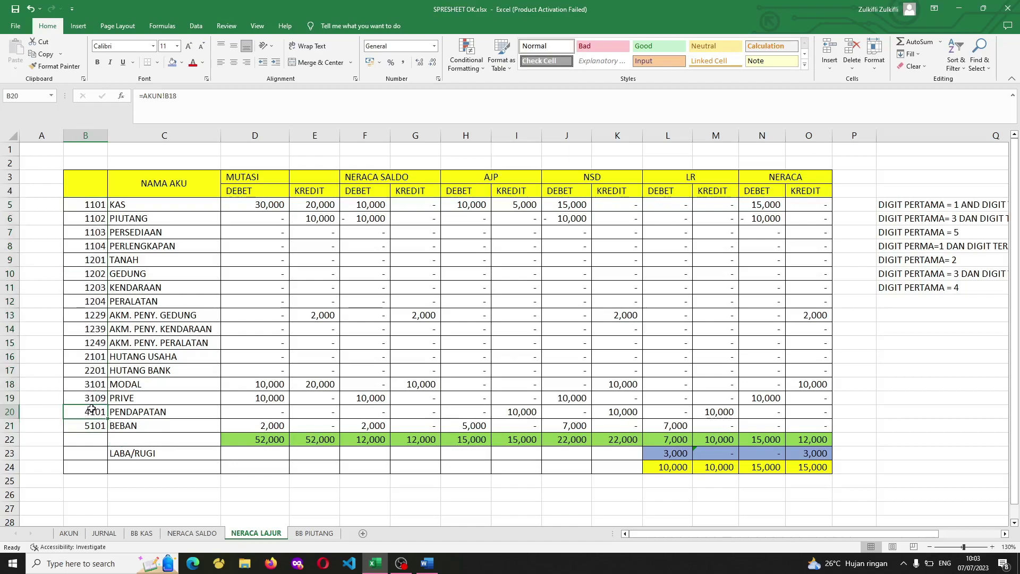
pyautogui.moveTo(90, 398); pyautogui.dragTo(90, 207)
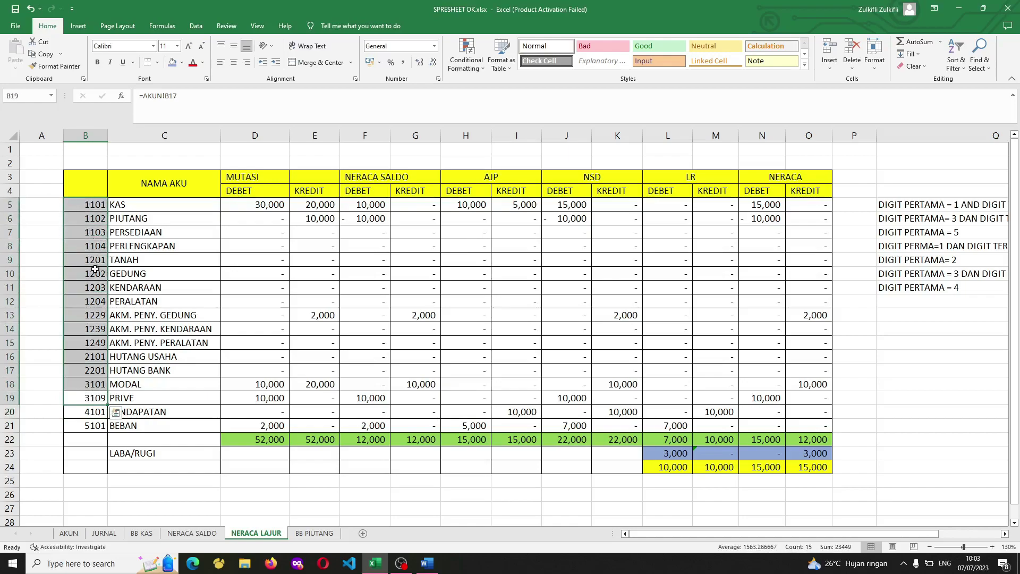
pyautogui.click(92, 412)
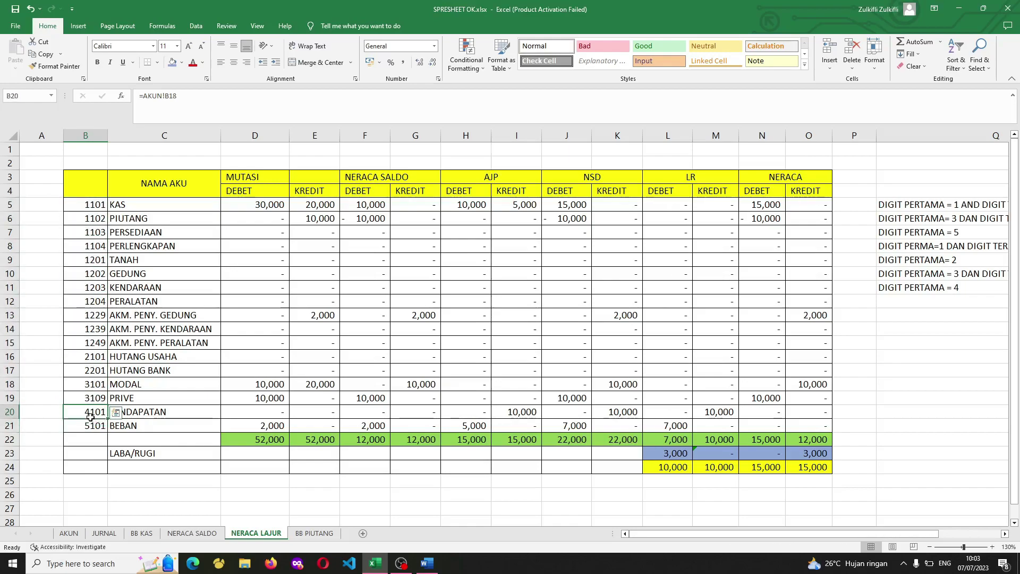
pyautogui.moveTo(91, 417); pyautogui.dragTo(92, 423)
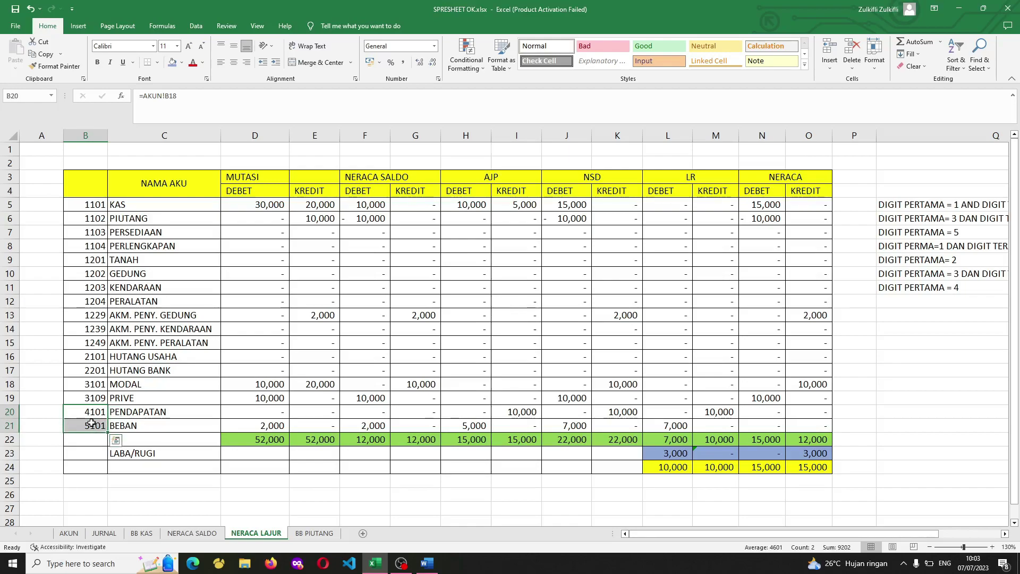
pyautogui.click(94, 413)
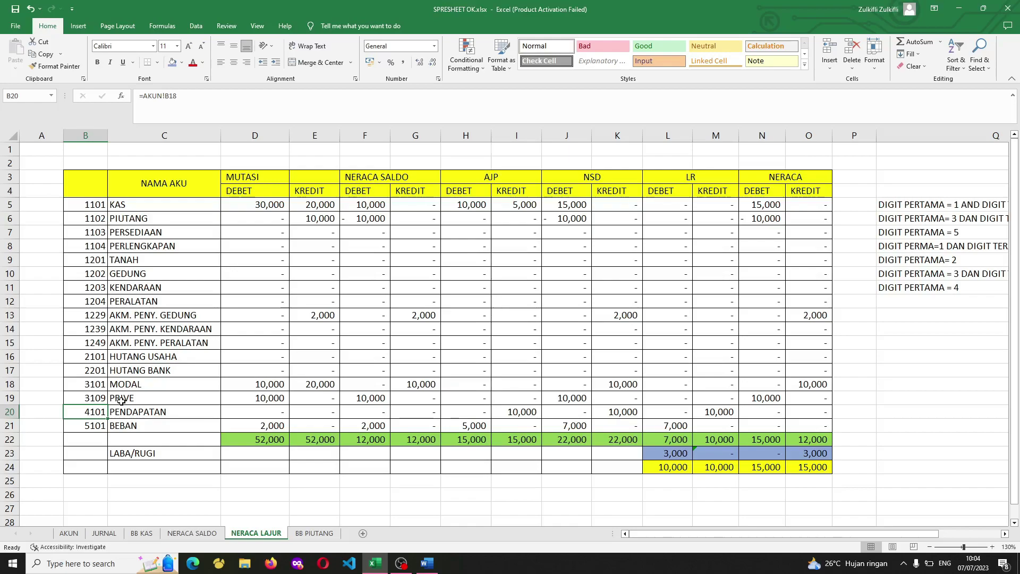
# Examine the LR formulas, the NSD amounts in J5:K21, the LABA/RUGI row and the MODAL row across to NERACA.
pyautogui.click(667, 384)
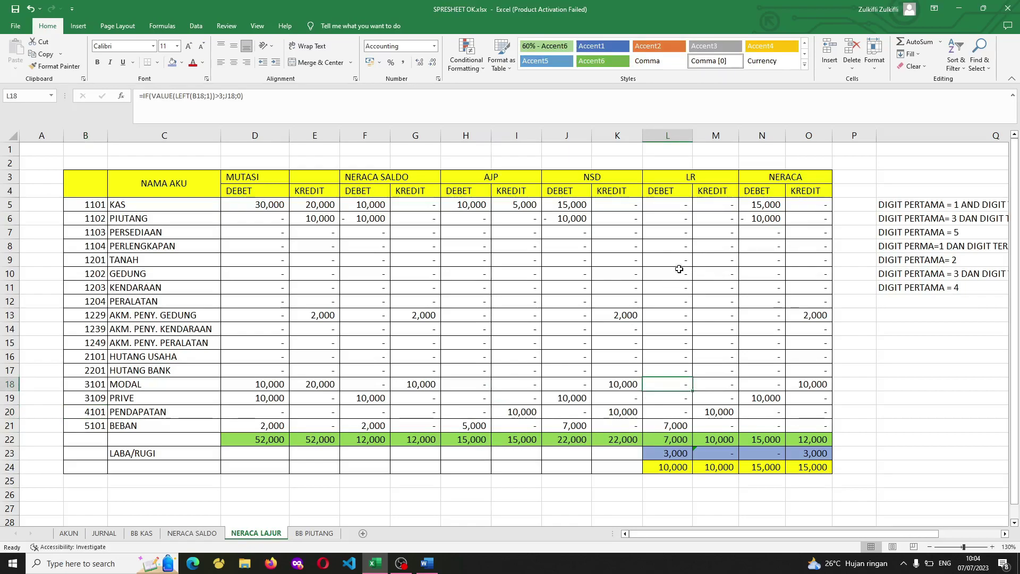
pyautogui.moveTo(572, 202); pyautogui.dragTo(605, 422)
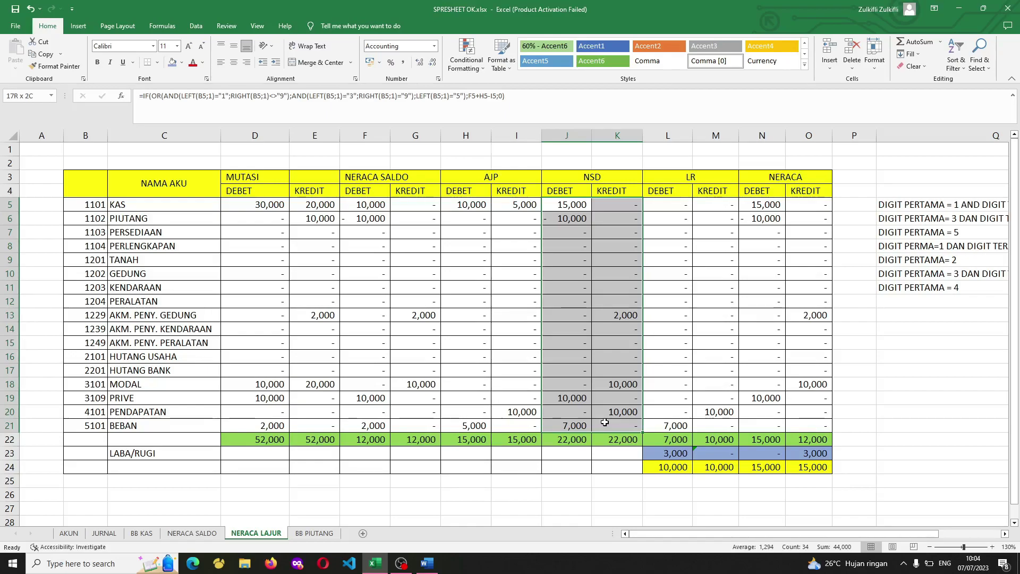
pyautogui.moveTo(604, 423); pyautogui.dragTo(604, 423)
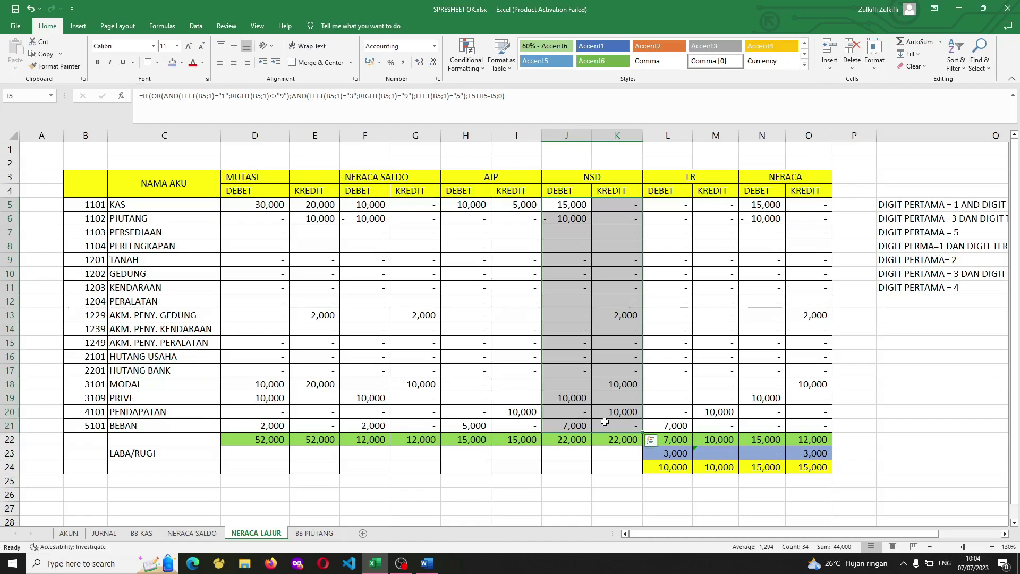
pyautogui.click(821, 468)
pyautogui.click(812, 453)
pyautogui.moveTo(812, 453); pyautogui.dragTo(674, 451)
pyautogui.moveTo(276, 386); pyautogui.dragTo(804, 386)
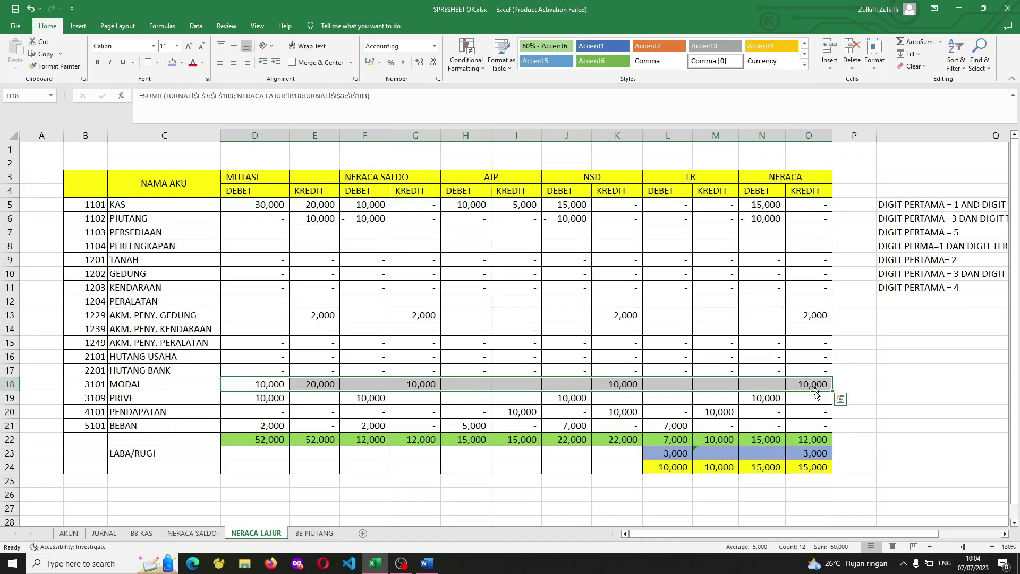
pyautogui.click(844, 383)
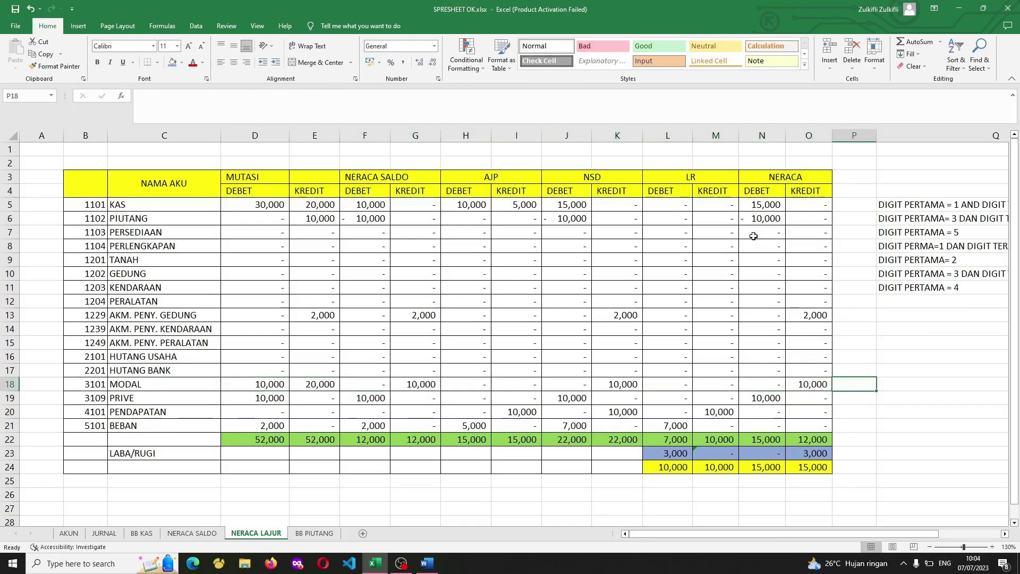
pyautogui.moveTo(674, 205); pyautogui.dragTo(821, 421)
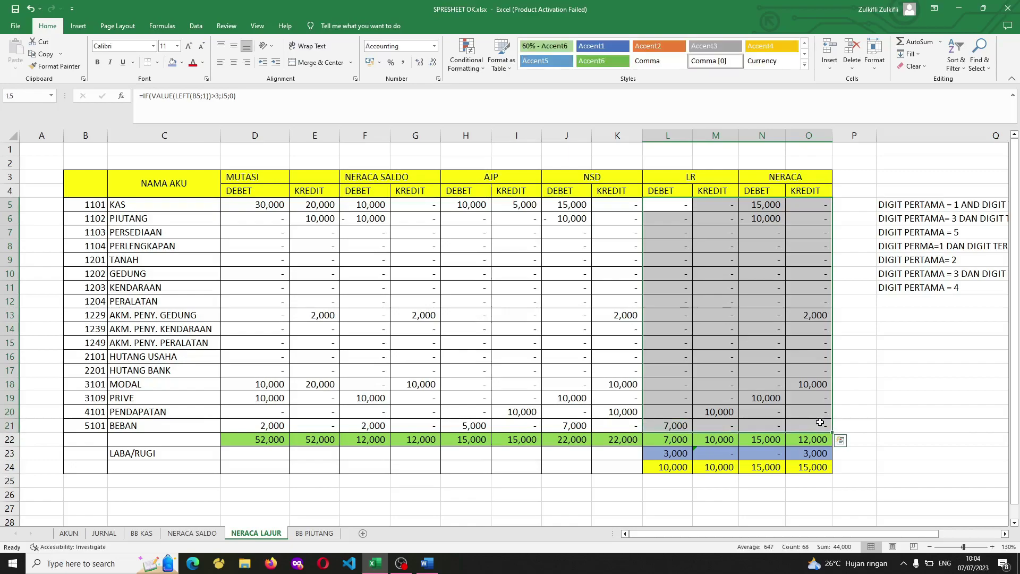
pyautogui.click(721, 273)
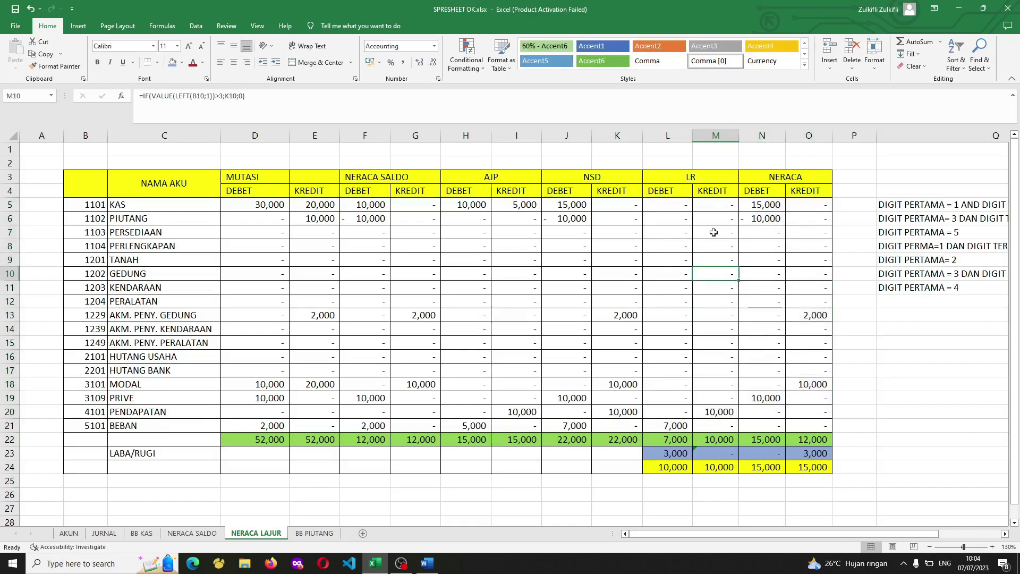
# Clear the LR and NERACA formulas in L5:O21.
pyautogui.moveTo(681, 204); pyautogui.dragTo(806, 420)
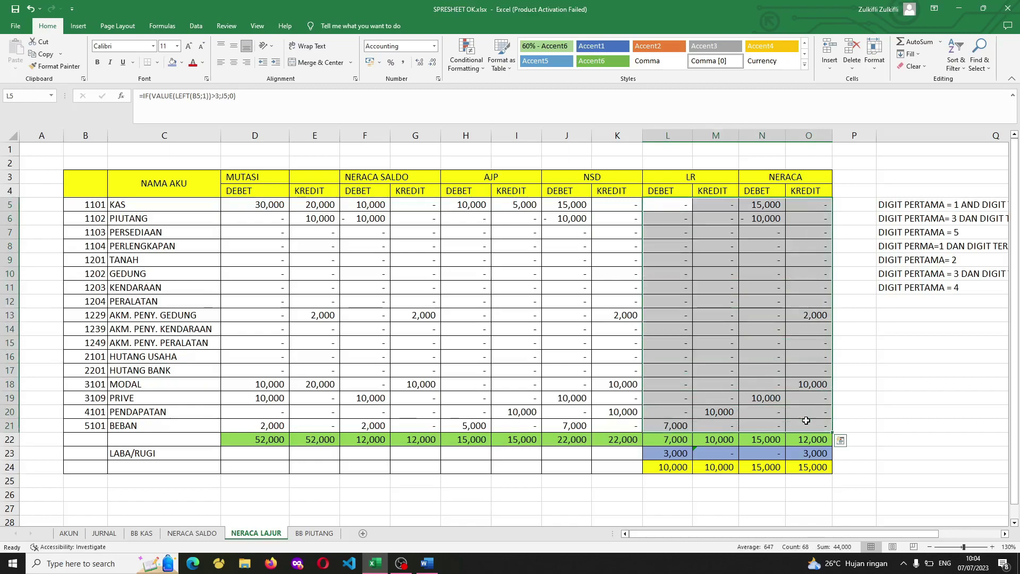
pyautogui.press('Delete')
# Review the account digit rules for debit and credit in Q5:Q11.
pyautogui.press('Right')
pyautogui.press('Right')
pyautogui.press('Right')
pyautogui.press('Right')
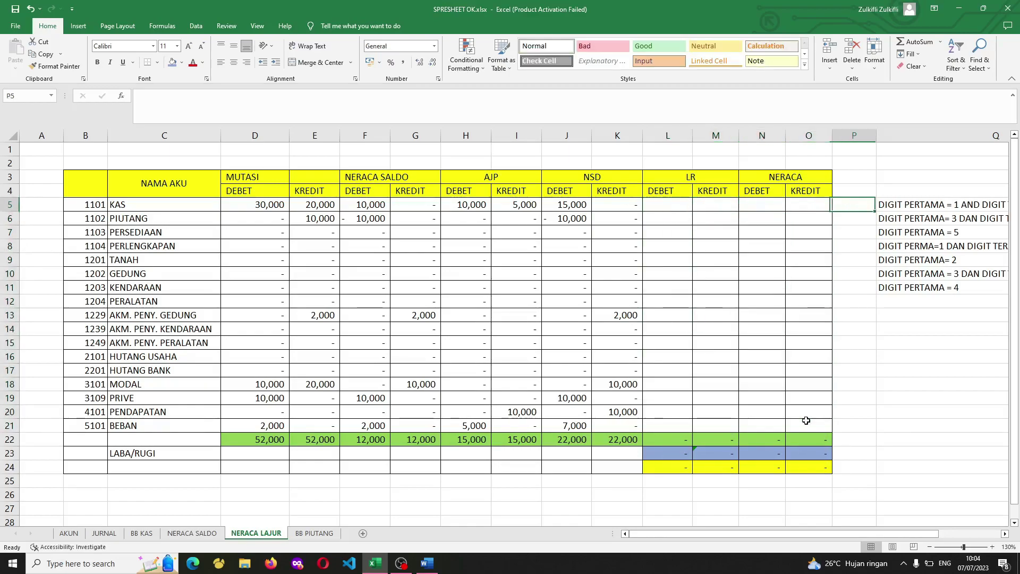
pyautogui.press('Right')
pyautogui.hotkey('shift', 'Down')
pyautogui.hotkey('shift', 'Down')
pyautogui.hotkey('shift', 'Down')
pyautogui.hotkey('shift', 'Down')
pyautogui.hotkey('shift', 'Down')
pyautogui.hotkey('shift', 'Down')
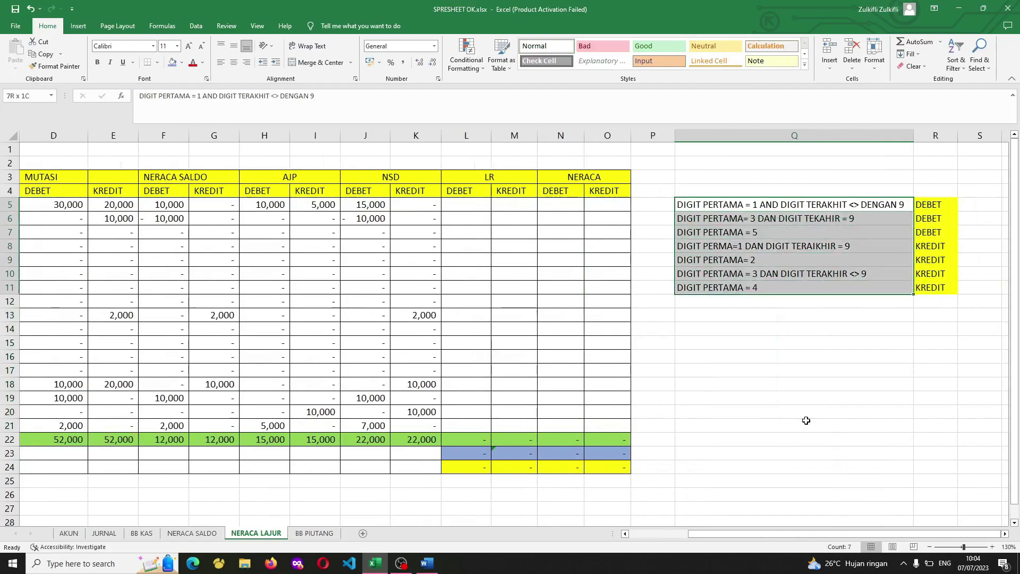
# Add the rule DIGIT PERTAMA > 3 in Q14 with the label LABARUGI in R14.
pyautogui.press('Down')
pyautogui.press('Down')
pyautogui.press('Down')
pyautogui.press('Down')
pyautogui.press('Down')
pyautogui.press('Down')
pyautogui.press('Down')
pyautogui.press('Down')
pyautogui.press('Down')
pyautogui.press('Down')
pyautogui.press('Down')
pyautogui.press('Down')
pyautogui.press('Down')
pyautogui.press('Up')
pyautogui.press('Up')
pyautogui.press('Up')
pyautogui.press('Up')
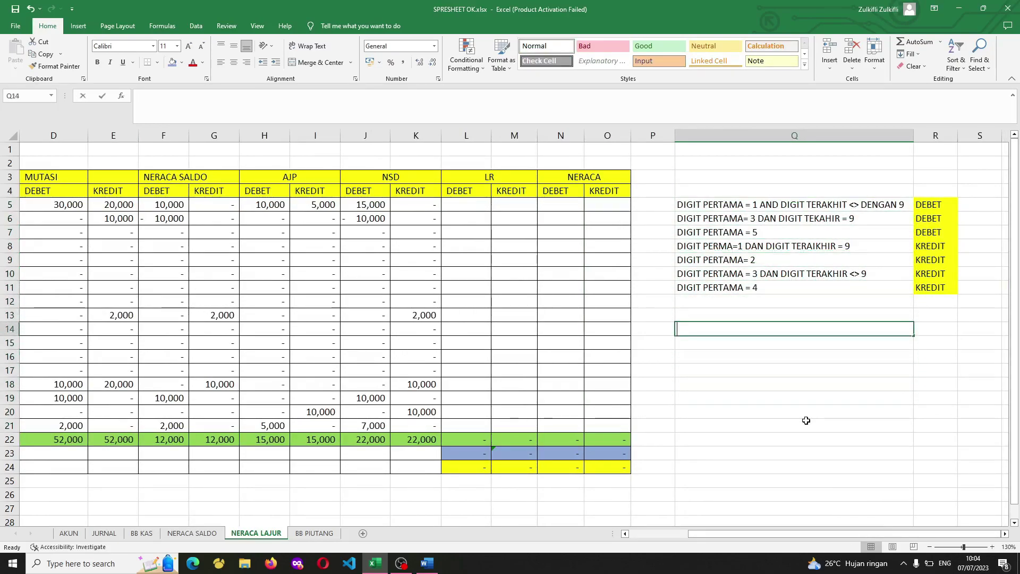
pyautogui.write('DIGIT PERTAMA LEBIH')
pyautogui.press('BackSpace')
pyautogui.press('BackSpace')
pyautogui.press('BackSpace')
pyautogui.press('BackSpace')
pyautogui.press('BackSpace')
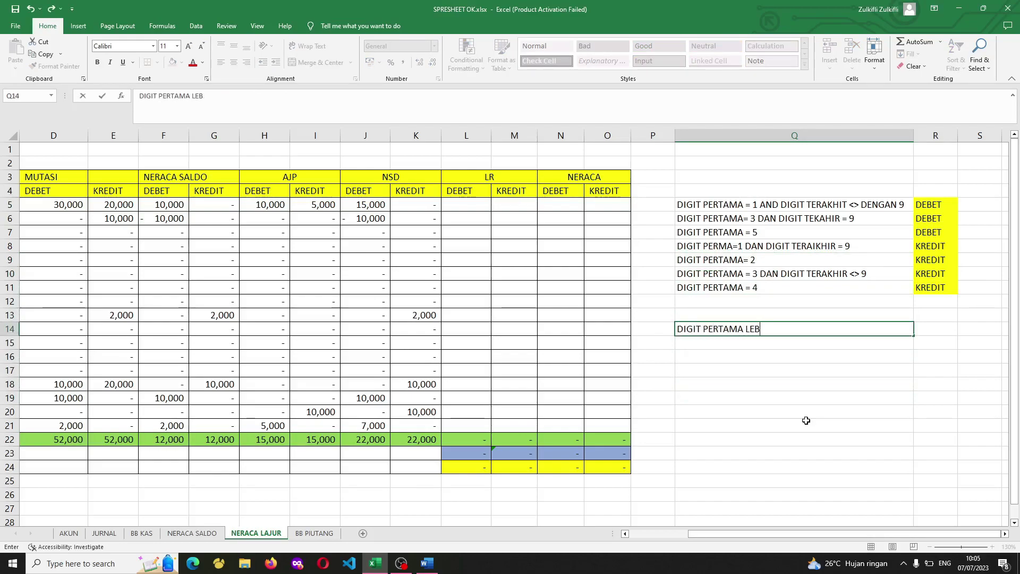
pyautogui.write('> 3')
pyautogui.press('Tab')
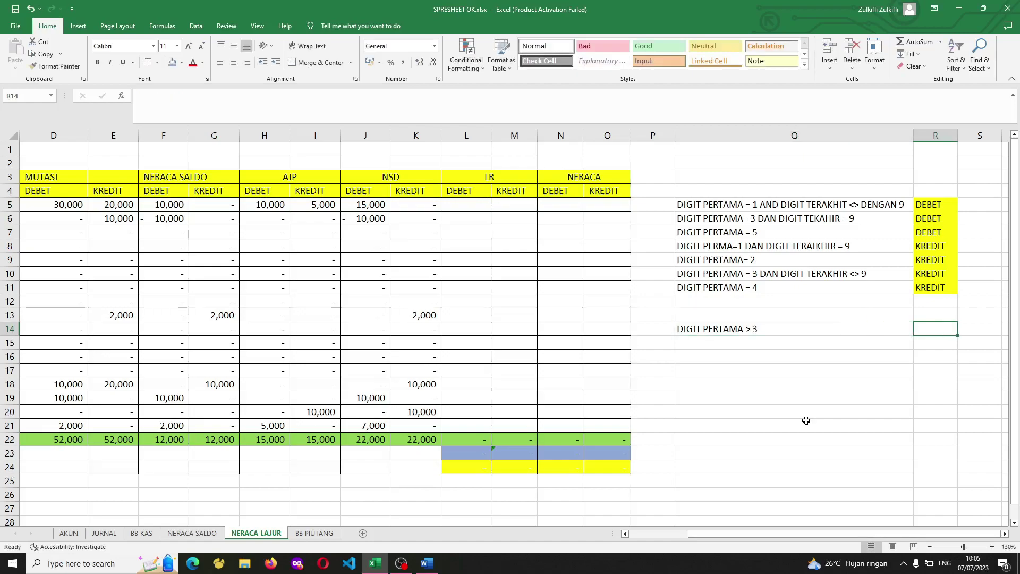
pyautogui.write('LABARUG')
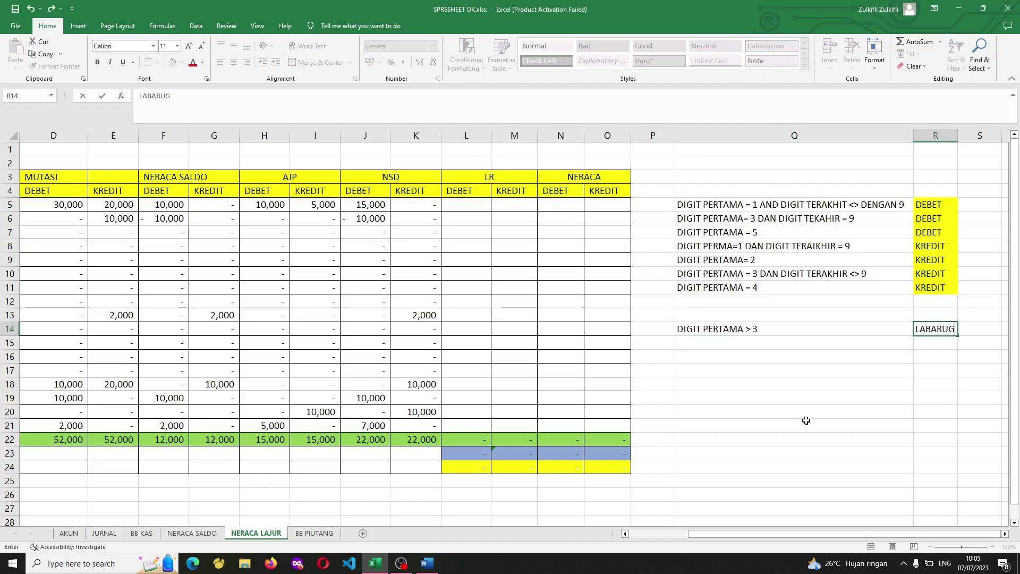
pyautogui.write('I')
pyautogui.press('Return')
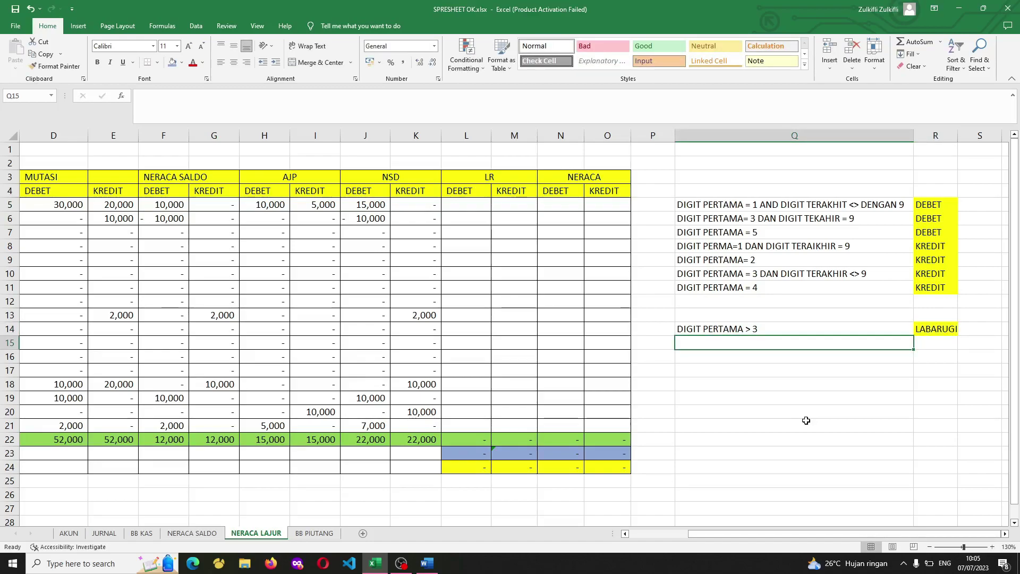
# Add the rule DIGIT PERTAMA < 4 in Q15 with the label NERACA in R15.
pyautogui.write('DIGIT PERTA')
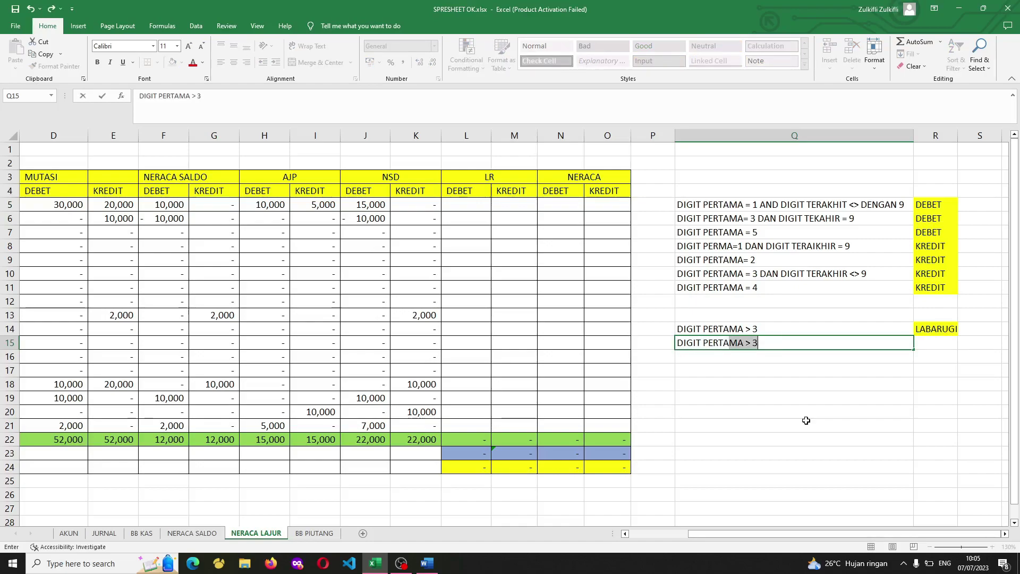
pyautogui.write('MA < 4')
pyautogui.press('Tab')
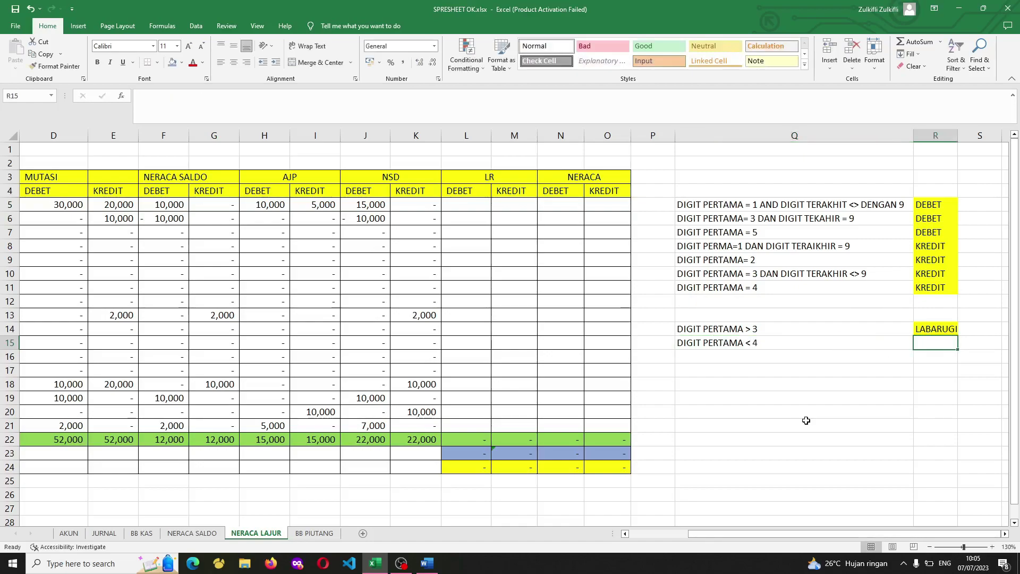
pyautogui.write('NERACA')
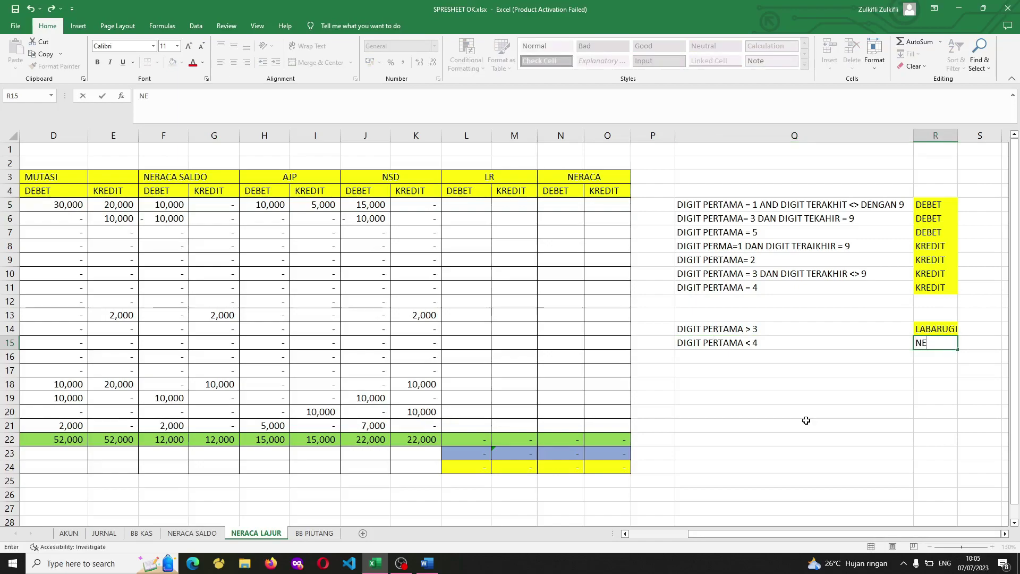
pyautogui.press('Return')
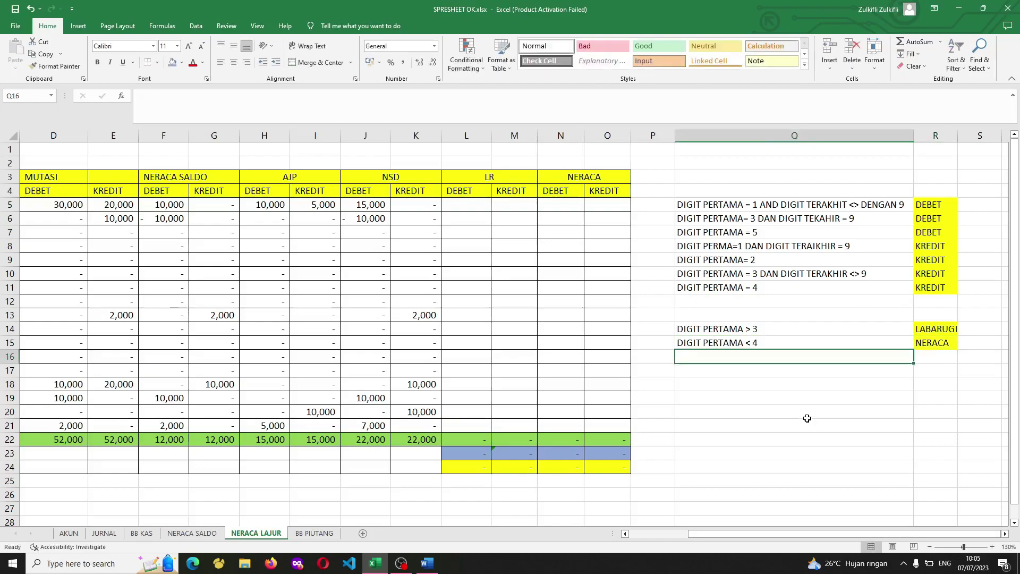
pyautogui.click(749, 344)
pyautogui.click(749, 329)
pyautogui.moveTo(783, 204); pyautogui.dragTo(788, 265)
pyautogui.click(647, 345)
# Enter =IF(LEFT(B5;1)>"3";J5;0) in L5 as the LR debit formula for KAS.
pyautogui.click(471, 206)
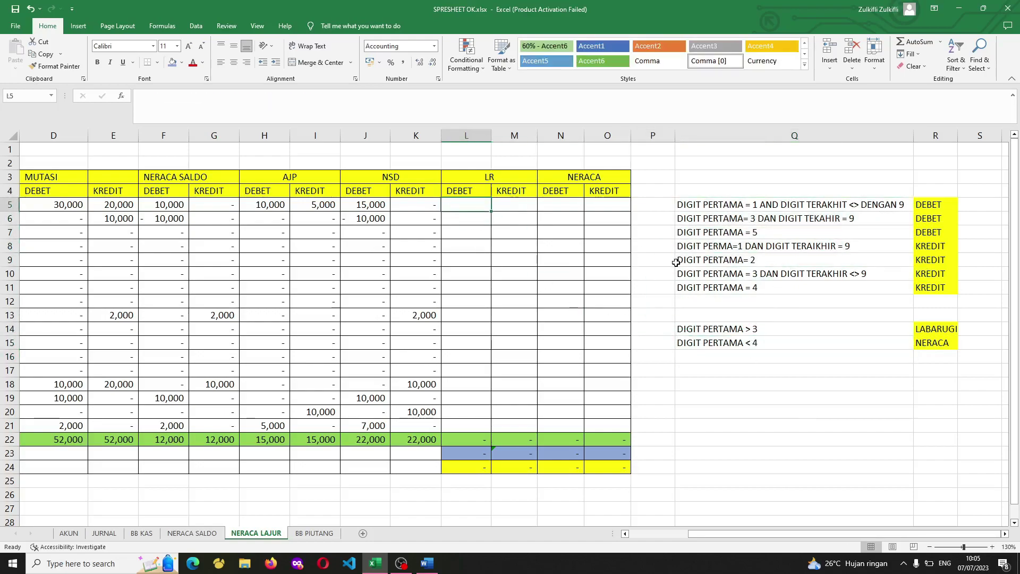
pyautogui.write('=IF9')
pyautogui.press('BackSpace')
pyautogui.write('(')
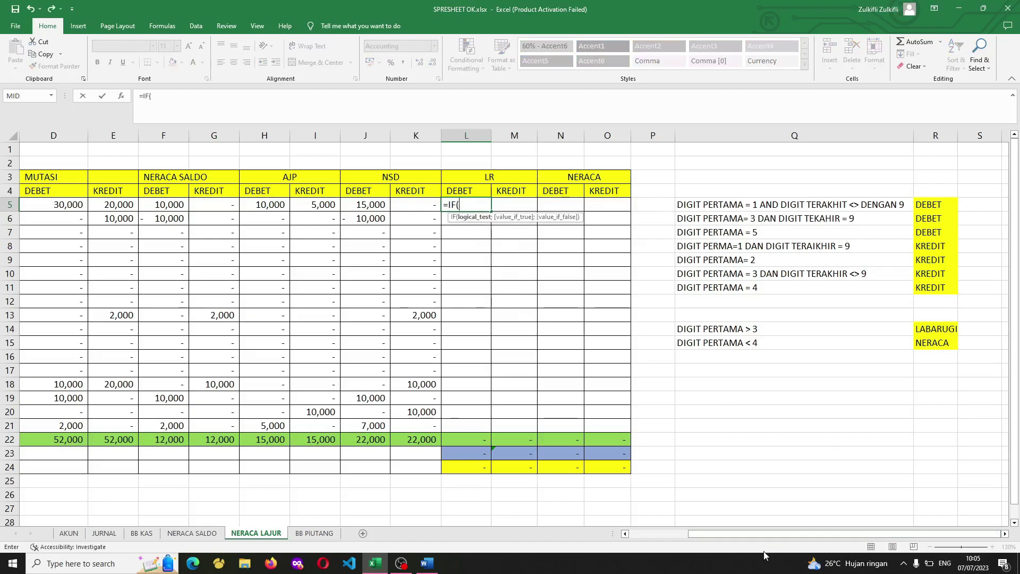
pyautogui.write('LEFT(')
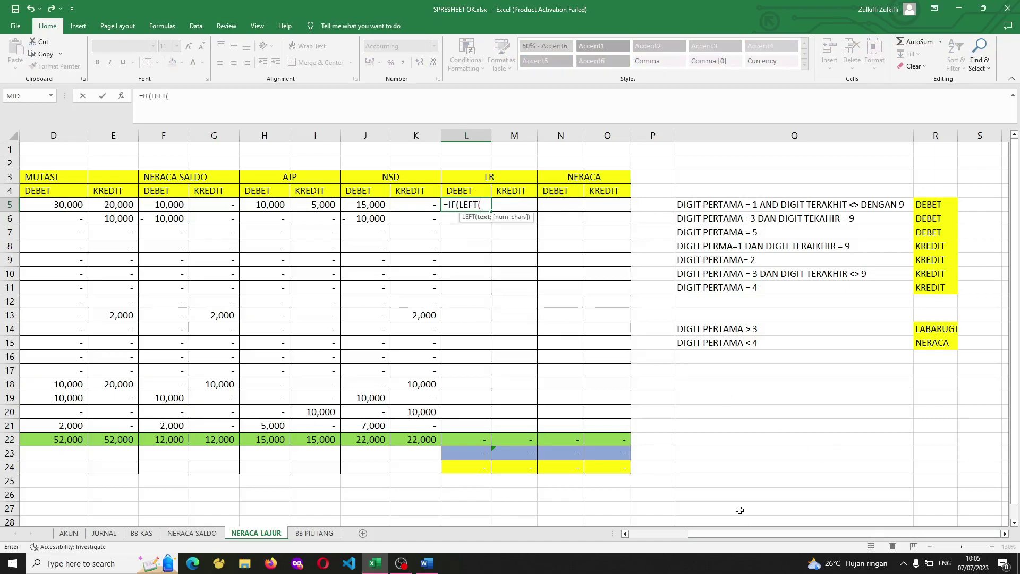
pyautogui.moveTo(723, 533); pyautogui.dragTo(592, 518)
pyautogui.click(79, 204)
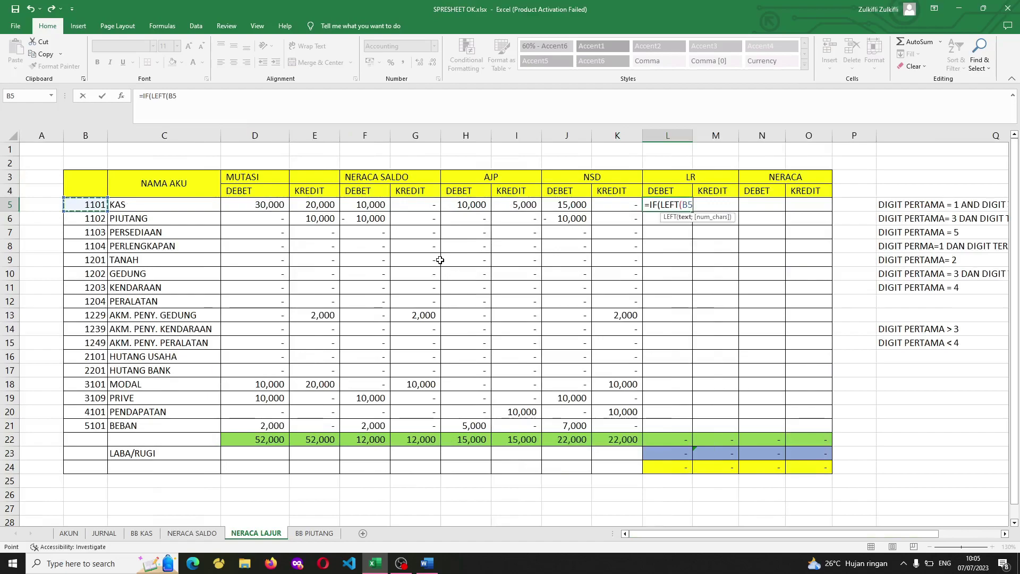
pyautogui.write(';')
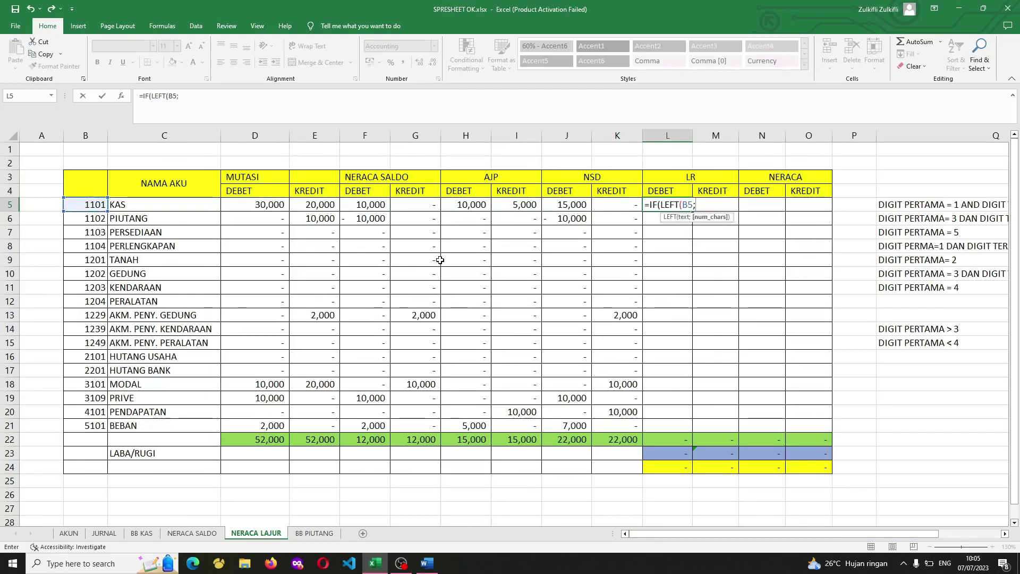
pyautogui.write('1)>')
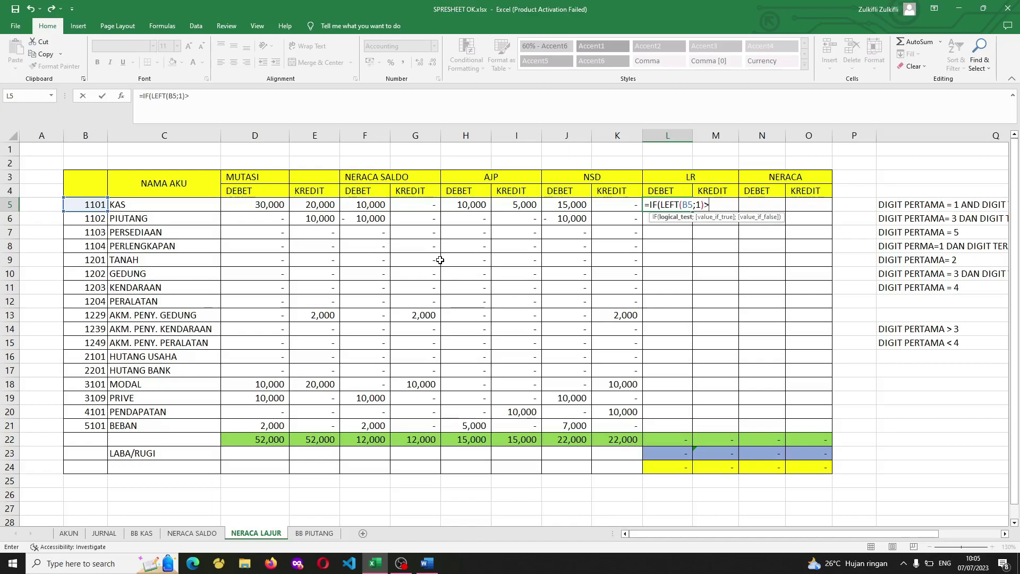
pyautogui.press('Return')
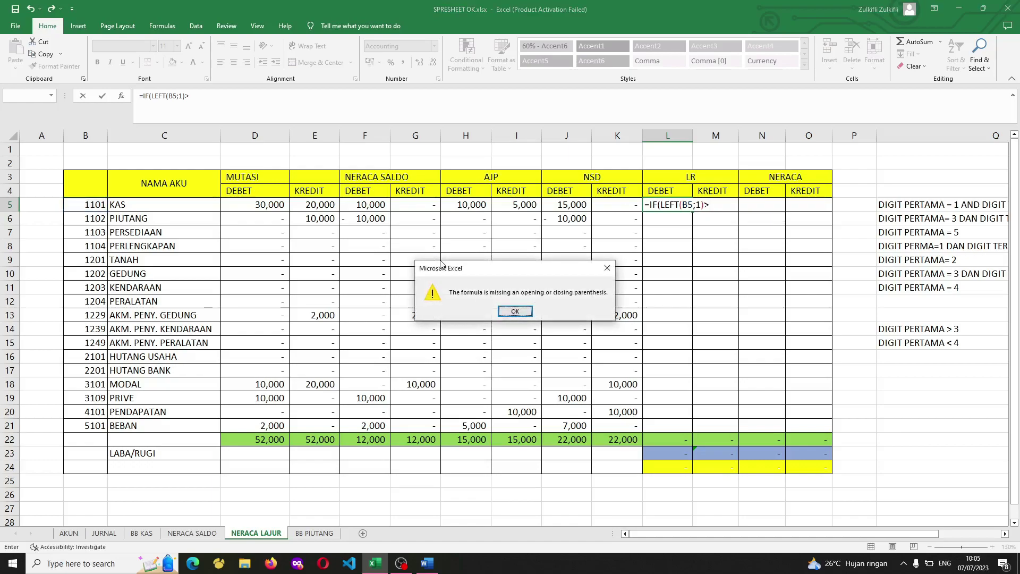
pyautogui.press('Return')
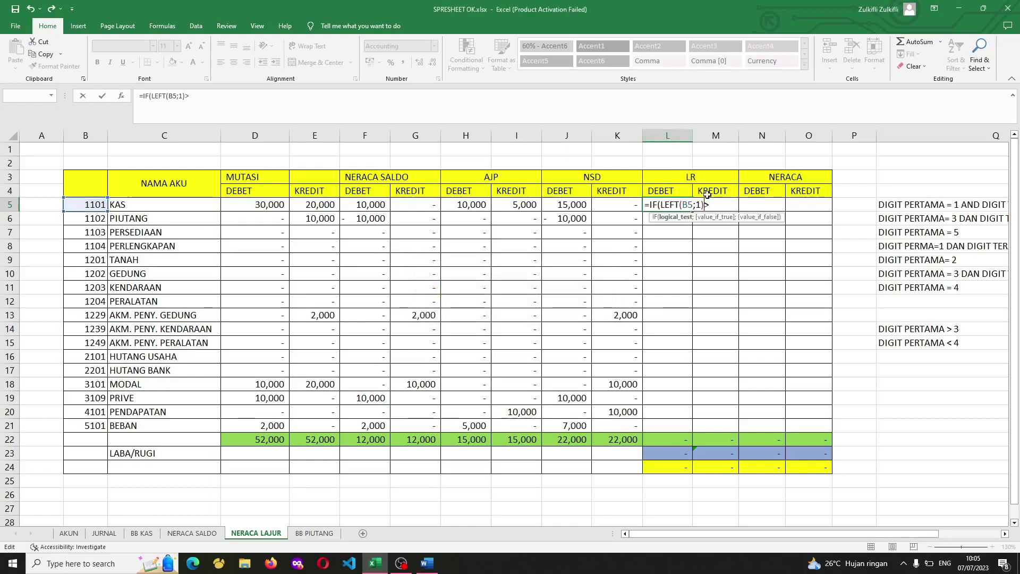
pyautogui.write('"3"')
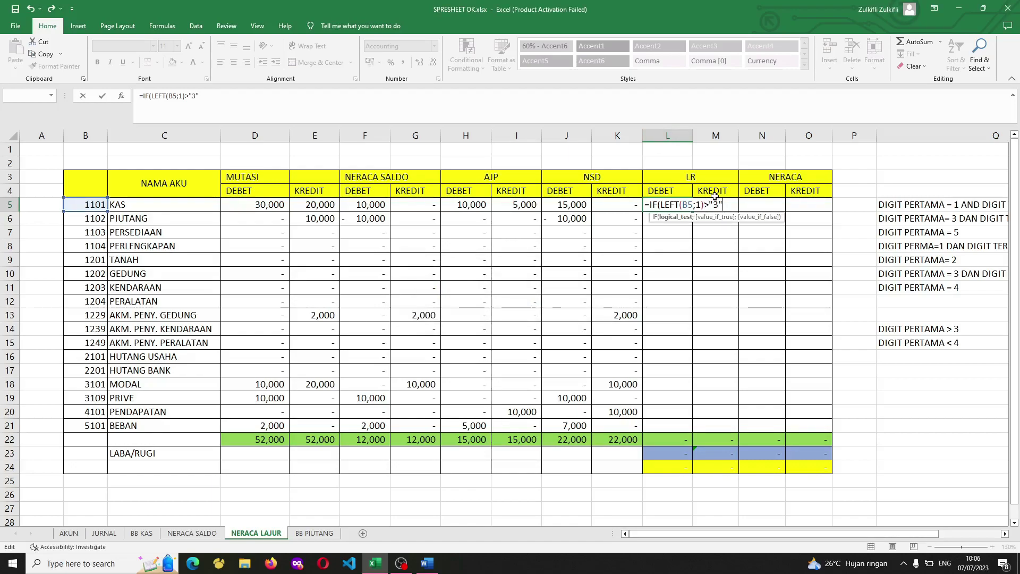
pyautogui.write(';')
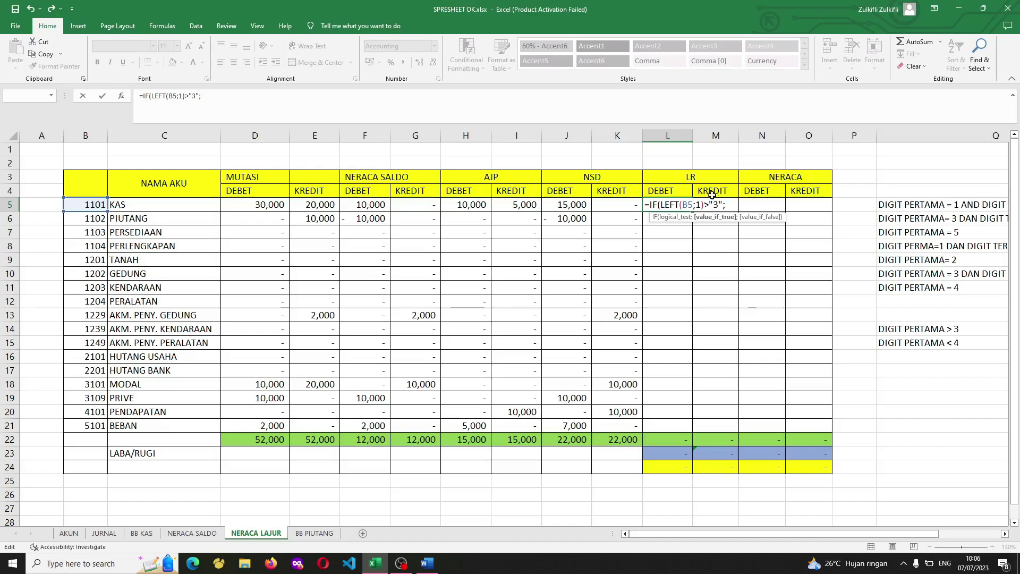
pyautogui.click(559, 200)
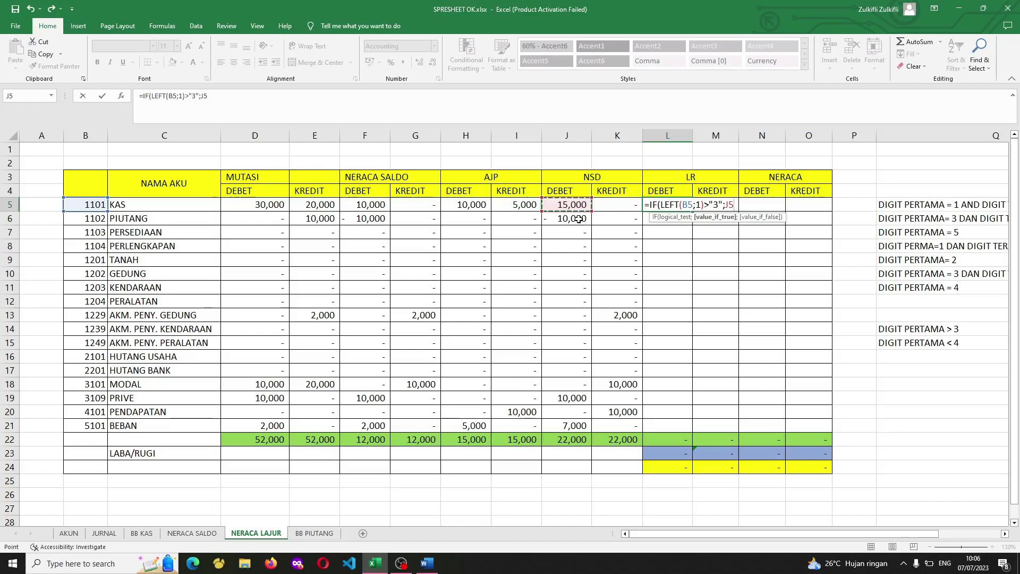
pyautogui.write(';0)')
pyautogui.press('Return')
# Copy the LR debit formula from L5 down through L21 and check the PENDAPATAN and BEBAN rows.
pyautogui.press('Up')
pyautogui.hotkey('ctrl', 'c')
pyautogui.hotkey('shift', 'Down')
pyautogui.hotkey('shift', 'Down')
pyautogui.hotkey('shift', 'Down')
pyautogui.hotkey('shift', 'Down')
pyautogui.hotkey('shift', 'Down')
pyautogui.hotkey('shift', 'Down')
pyautogui.hotkey('shift', 'Down')
pyautogui.hotkey('shift', 'Down')
pyautogui.hotkey('shift', 'Down')
pyautogui.hotkey('shift', 'Down')
pyautogui.hotkey('shift', 'Down')
pyautogui.hotkey('shift', 'Down')
pyautogui.hotkey('shift', 'Down')
pyautogui.hotkey('shift', 'Down')
pyautogui.hotkey('shift', 'Down')
pyautogui.hotkey('shift', 'Down')
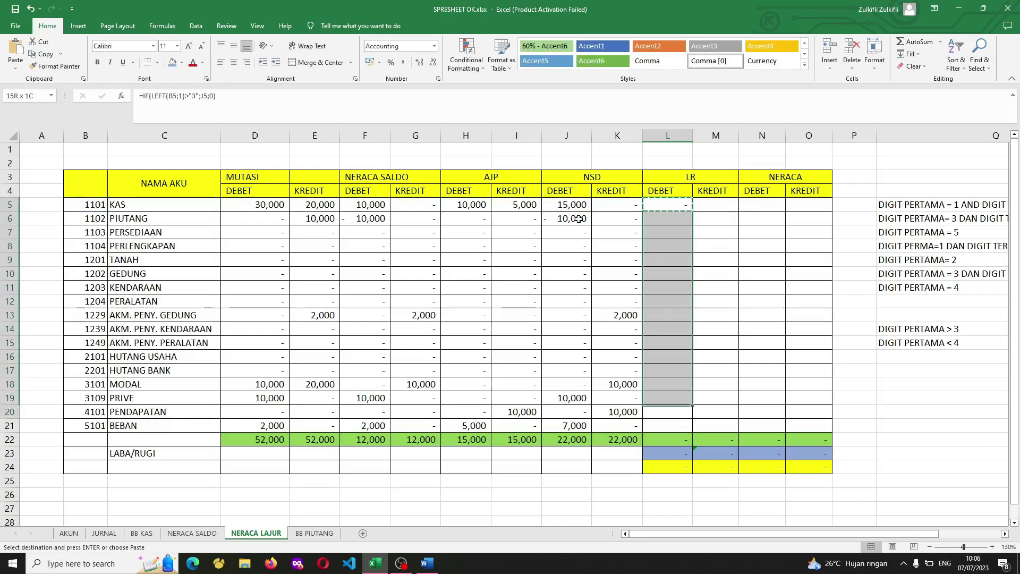
pyautogui.press('Return')
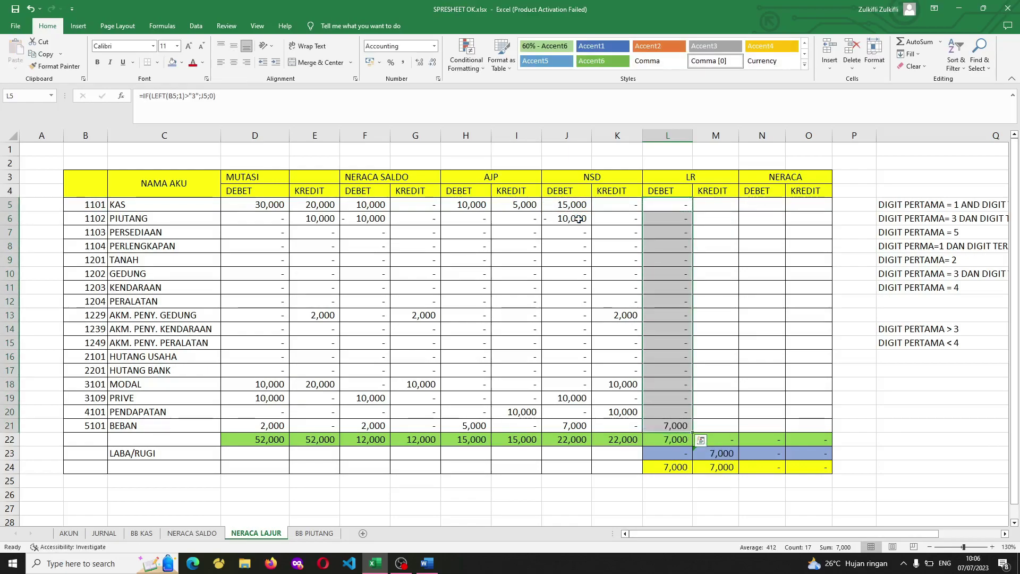
pyautogui.click(677, 422)
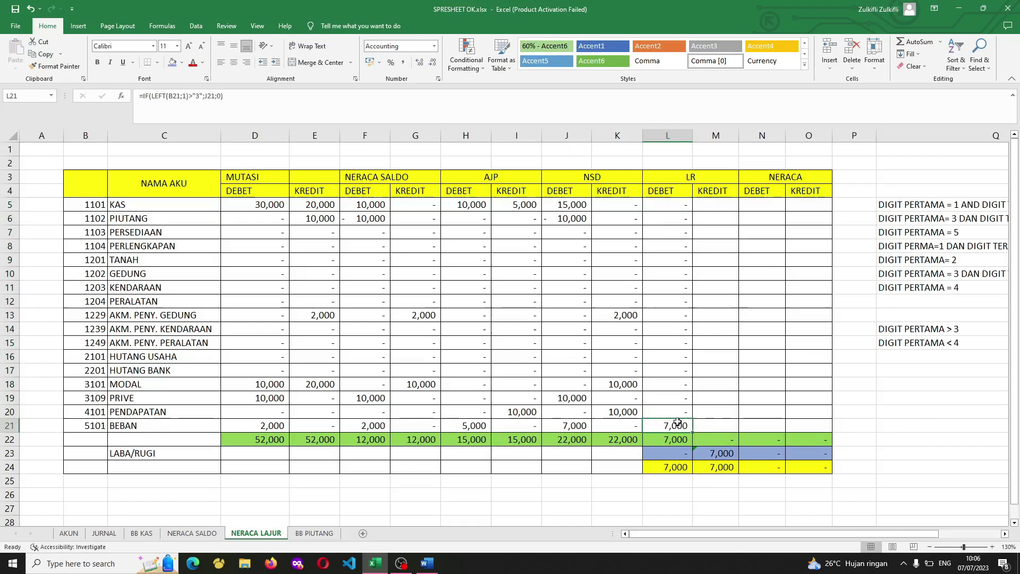
pyautogui.moveTo(91, 410); pyautogui.dragTo(668, 427)
# Enter =IF(LEFT(B5;1)>"3";K5;0) in M5 as the LR credit formula for KAS.
pyautogui.click(715, 206)
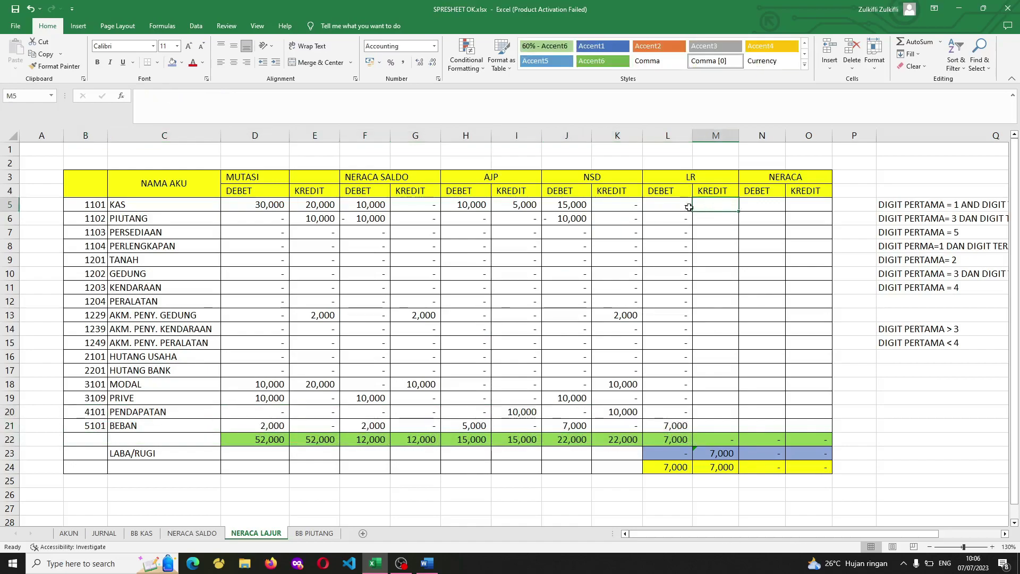
pyautogui.write('I')
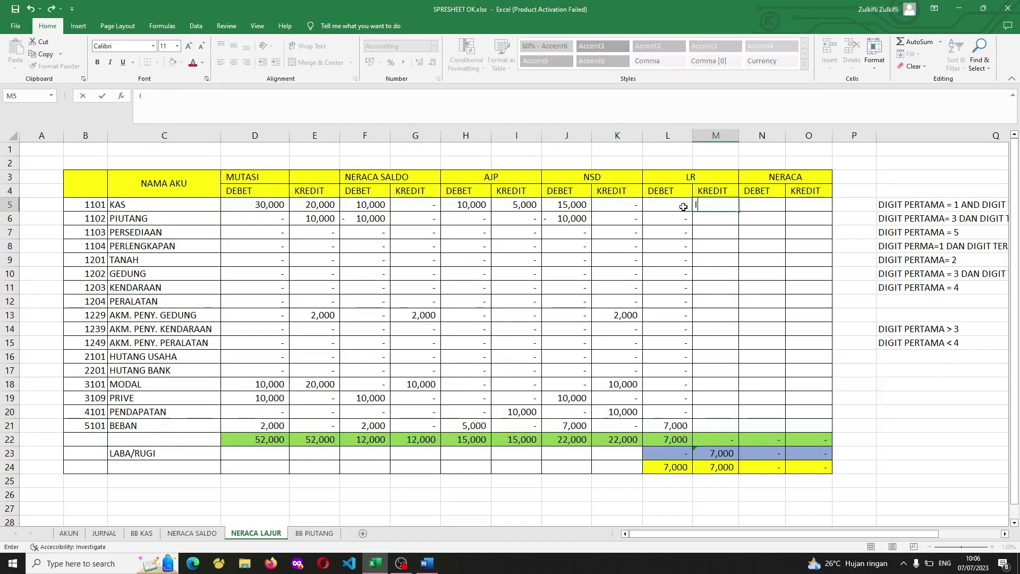
pyautogui.write('=IF(KEF')
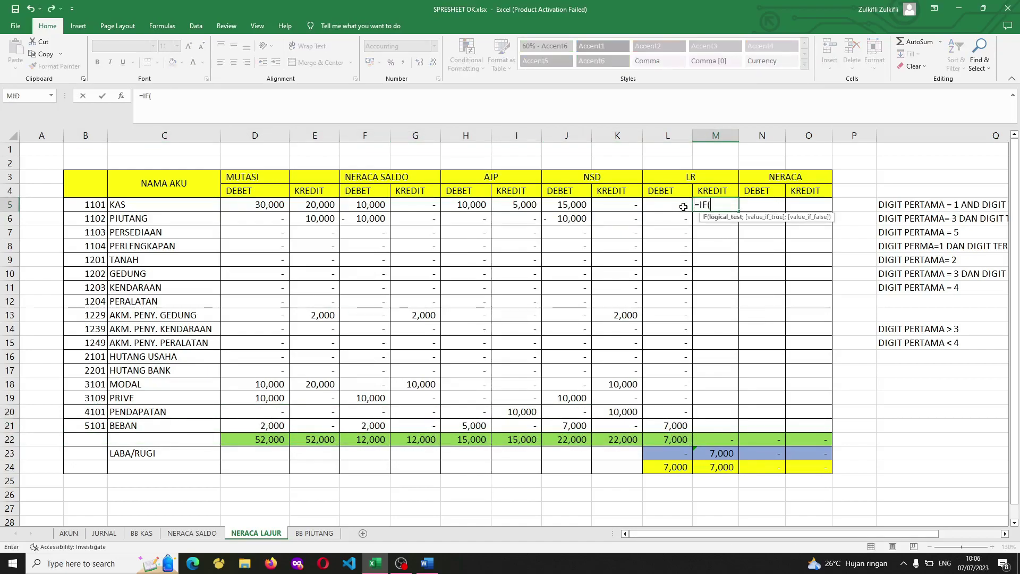
pyautogui.press('BackSpace')
pyautogui.press('BackSpace')
pyautogui.press('BackSpace')
pyautogui.write('LEFT(')
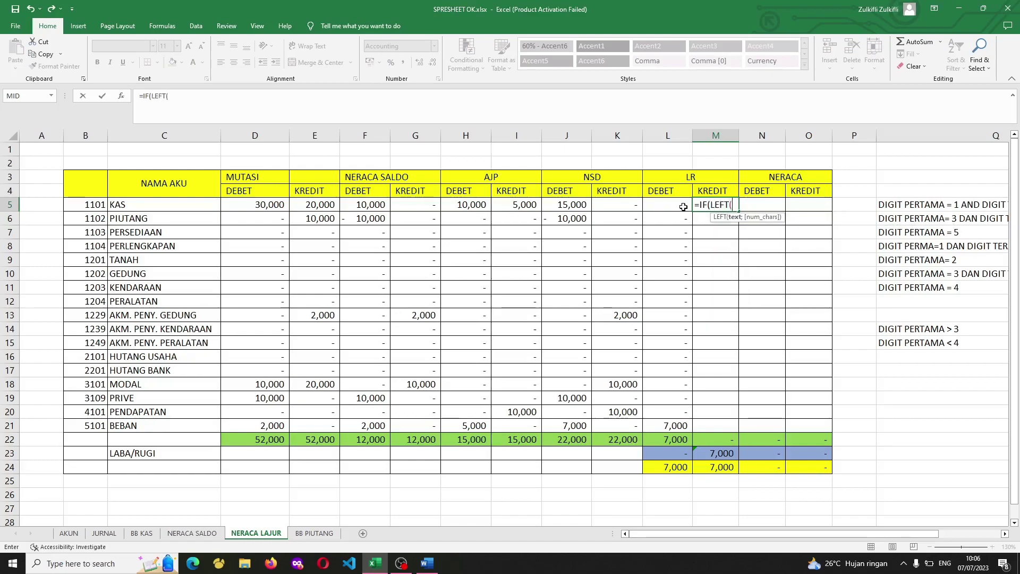
pyautogui.click(94, 204)
pyautogui.write(';')
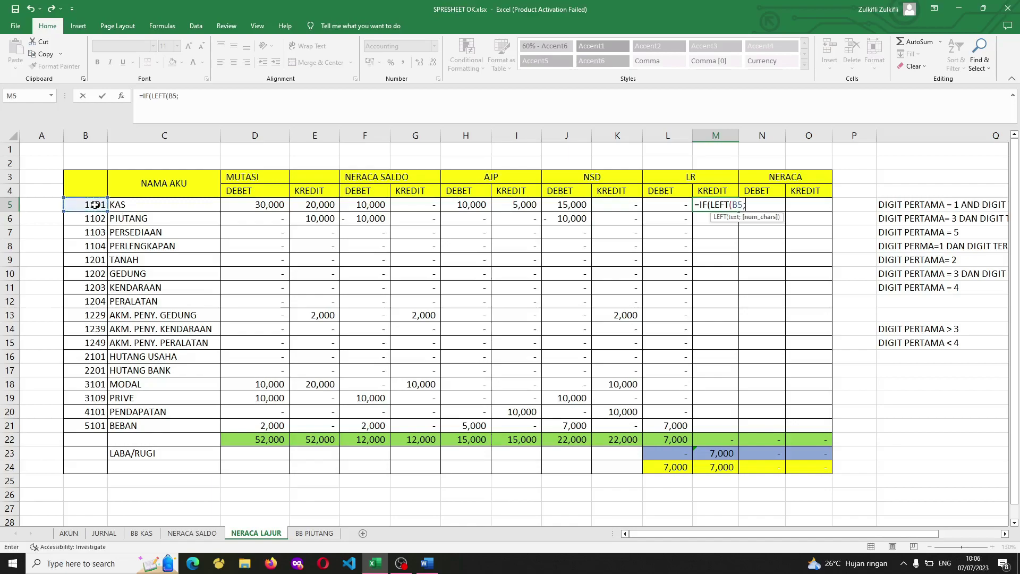
pyautogui.write('1)?')
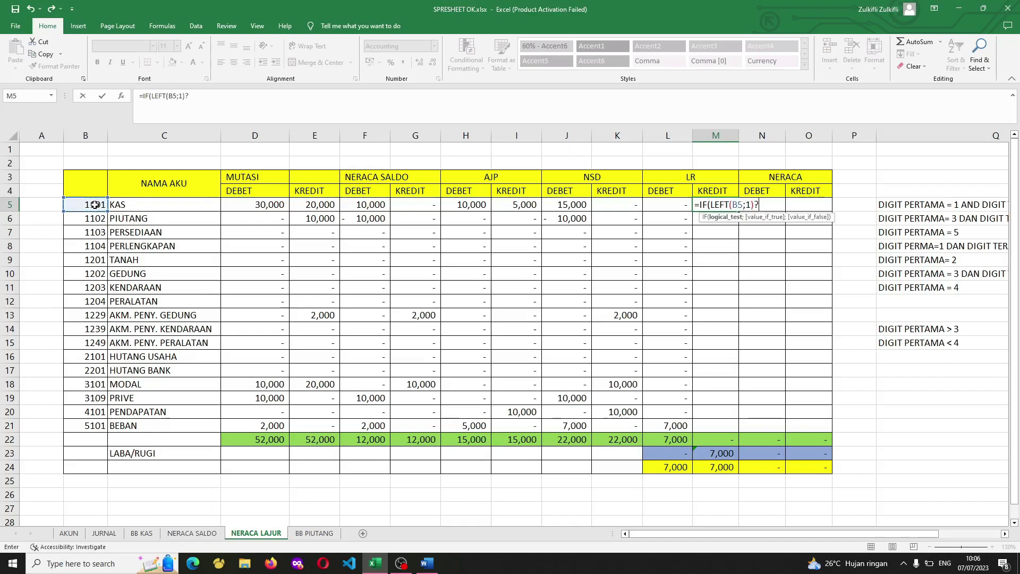
pyautogui.press('BackSpace')
pyautogui.write('>"3";')
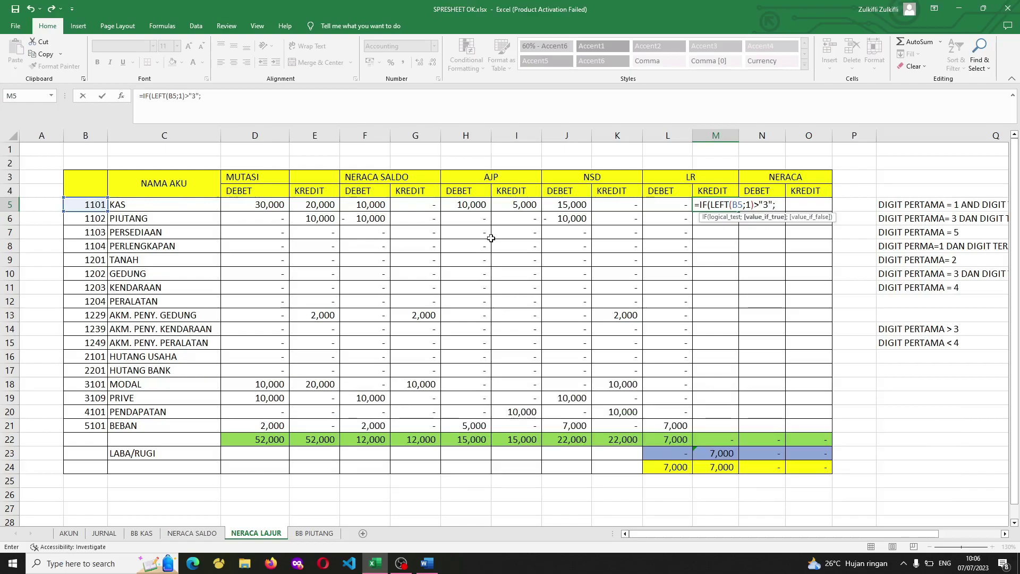
pyautogui.click(625, 204)
pyautogui.write(';0')
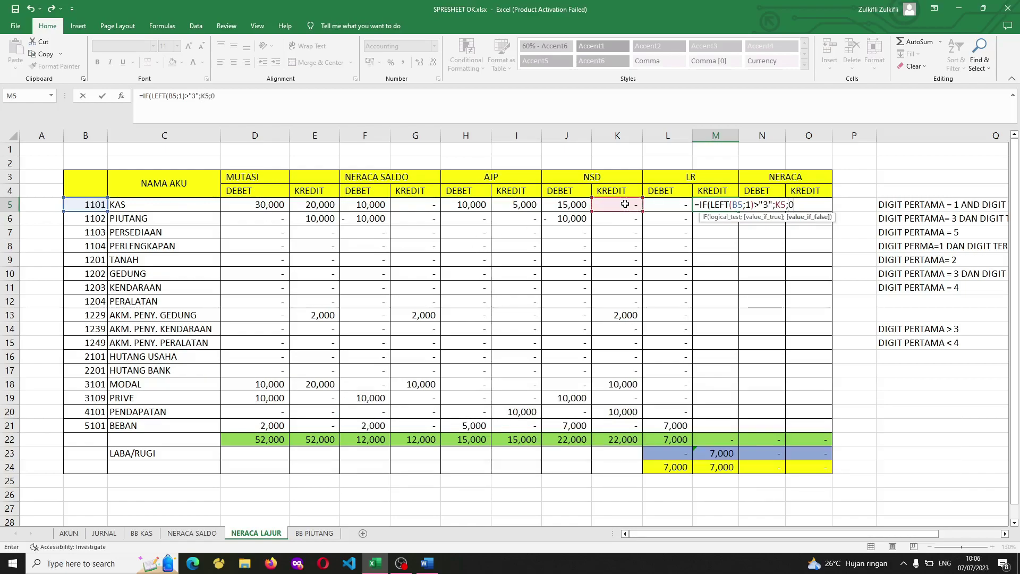
pyautogui.press('Return')
pyautogui.press('Return')
# Copy the LR credit formula from M5 down through M21 and check the LR amounts in L5:M21.
pyautogui.press('Up')
pyautogui.hotkey('ctrl', 'c')
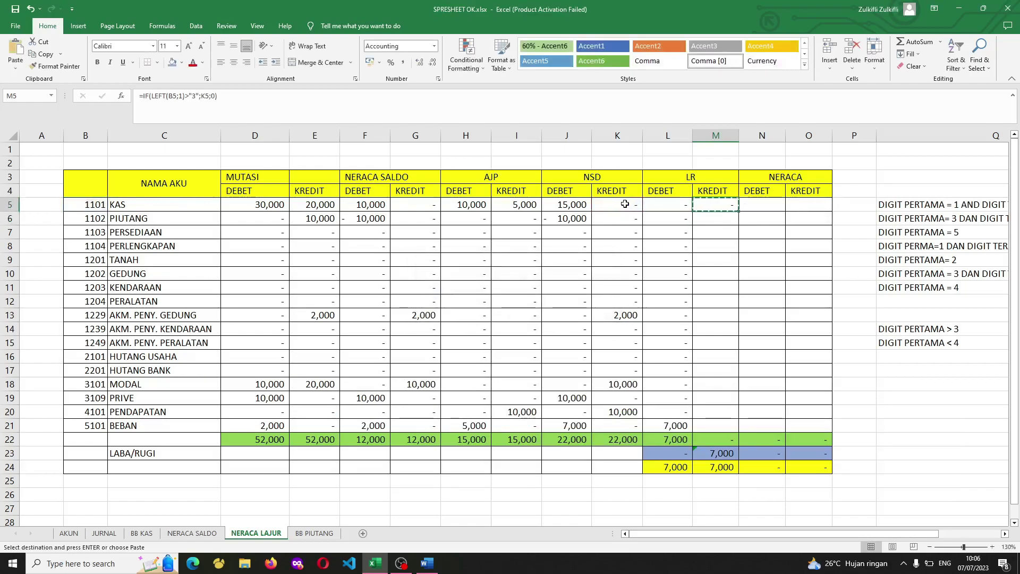
pyautogui.moveTo(716, 218); pyautogui.dragTo(722, 425)
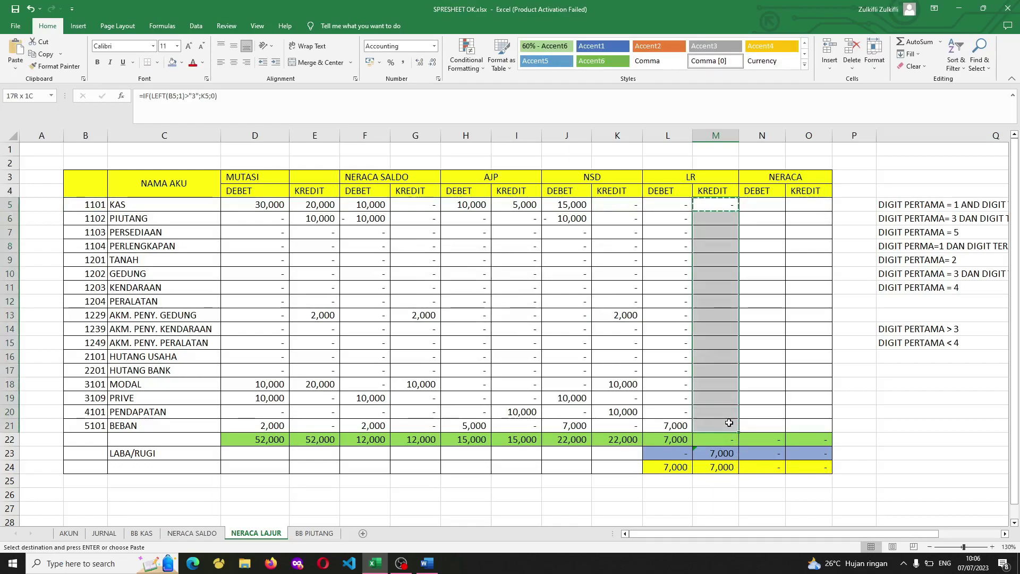
pyautogui.hotkey('ctrl', 'v')
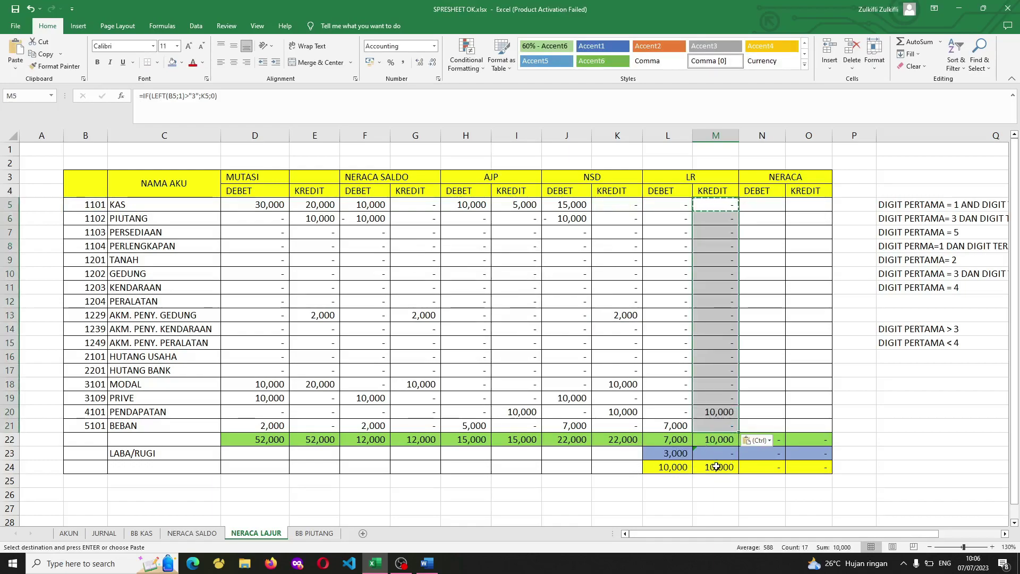
pyautogui.moveTo(672, 205); pyautogui.dragTo(727, 410)
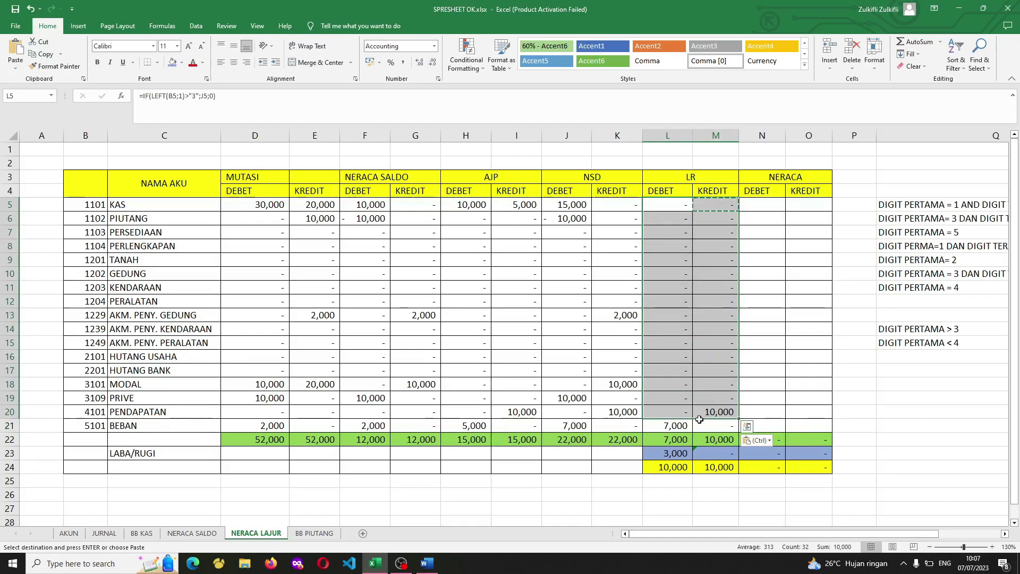
pyautogui.moveTo(718, 425); pyautogui.dragTo(670, 206)
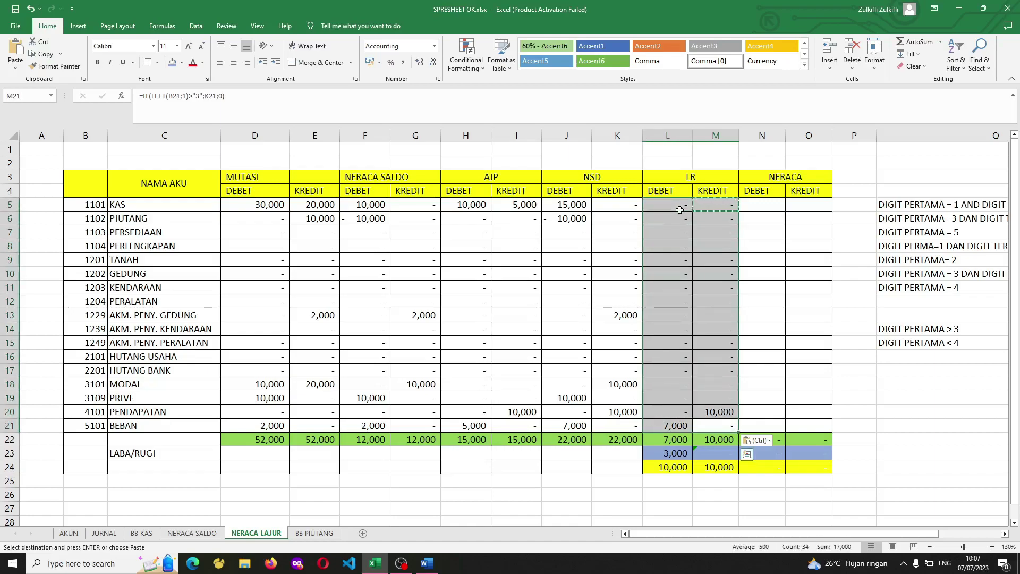
# Enter =IF(LEFT(B5;1)<"4";J5;0) in N5 as the NERACA debit formula for KAS.
pyautogui.click(779, 207)
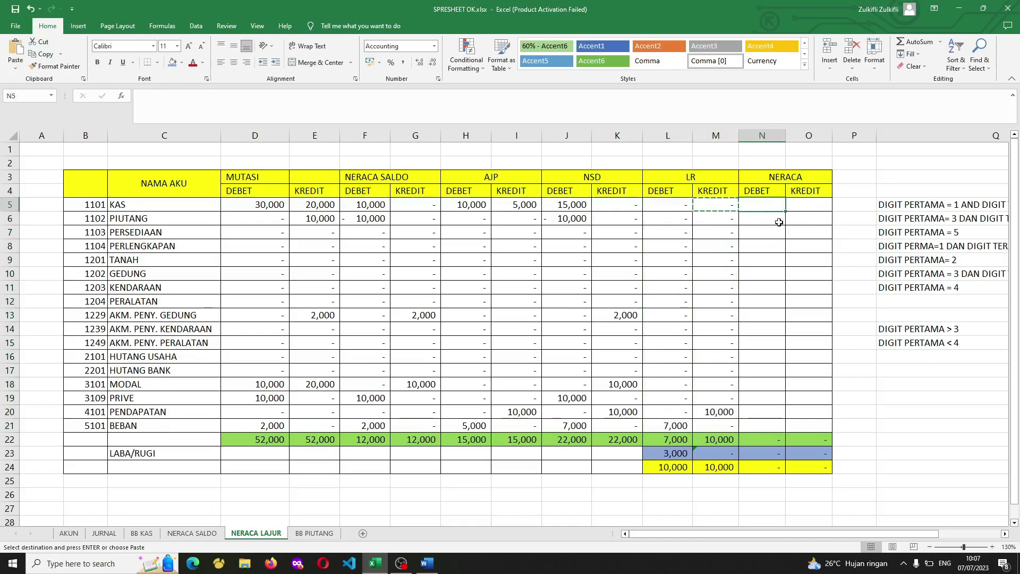
pyautogui.write('=IF(')
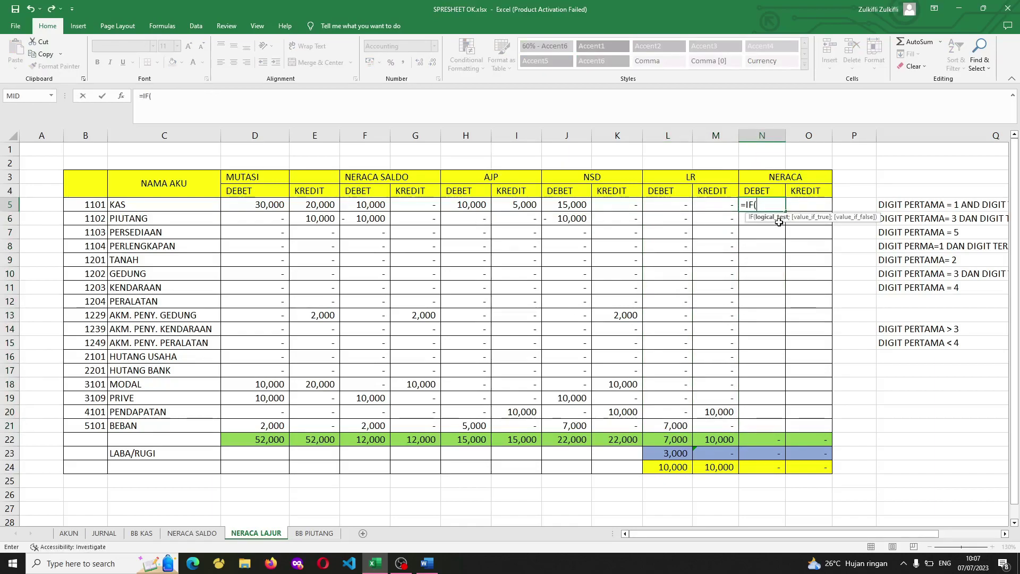
pyautogui.write('LEFT(')
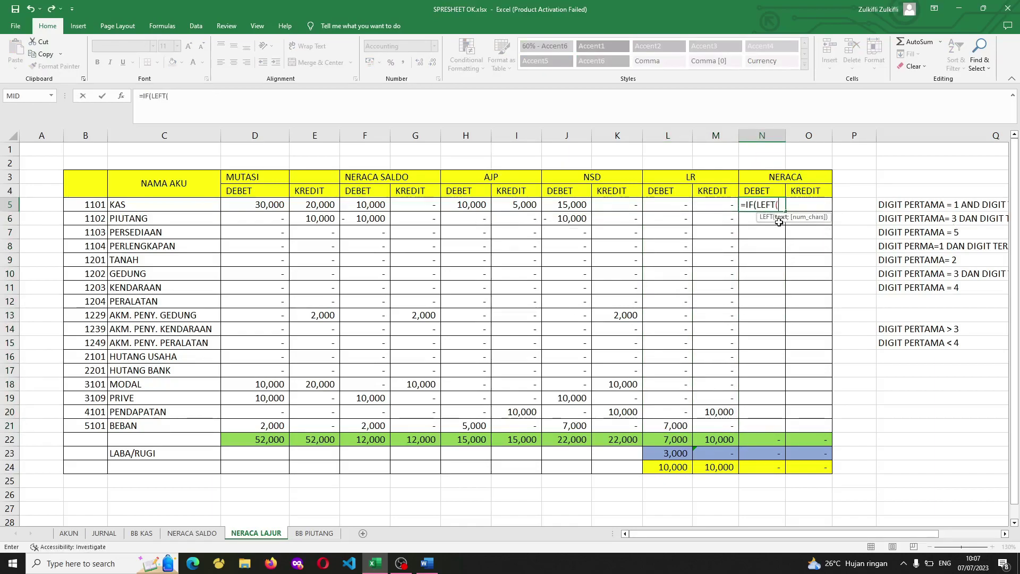
pyautogui.write('B5')
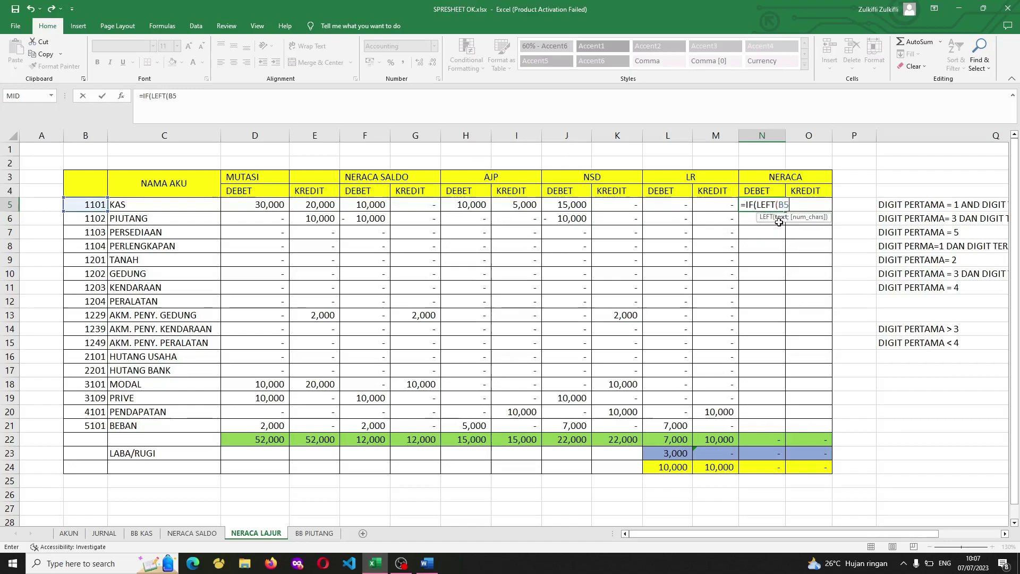
pyautogui.write(';1')
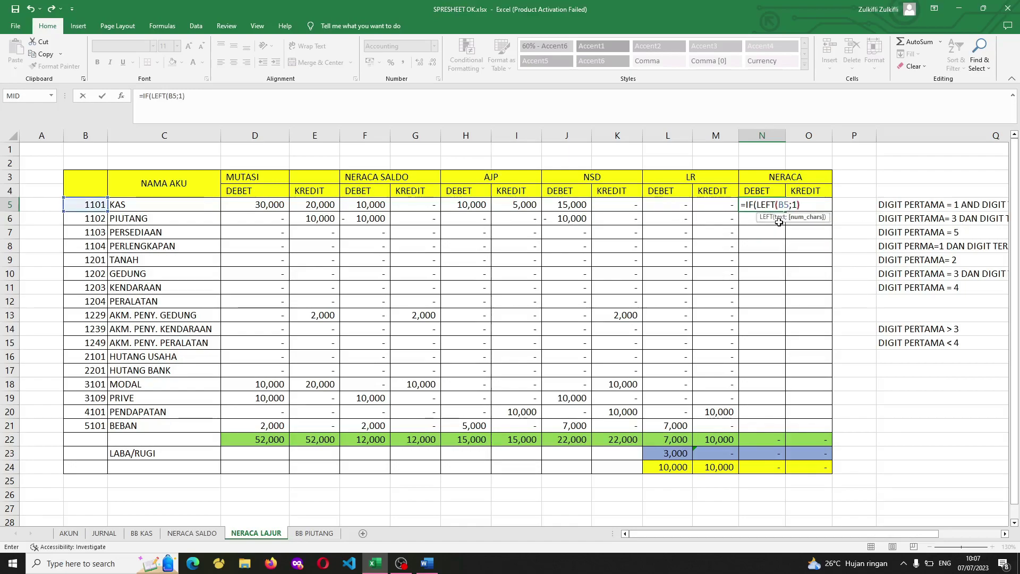
pyautogui.write(')<4')
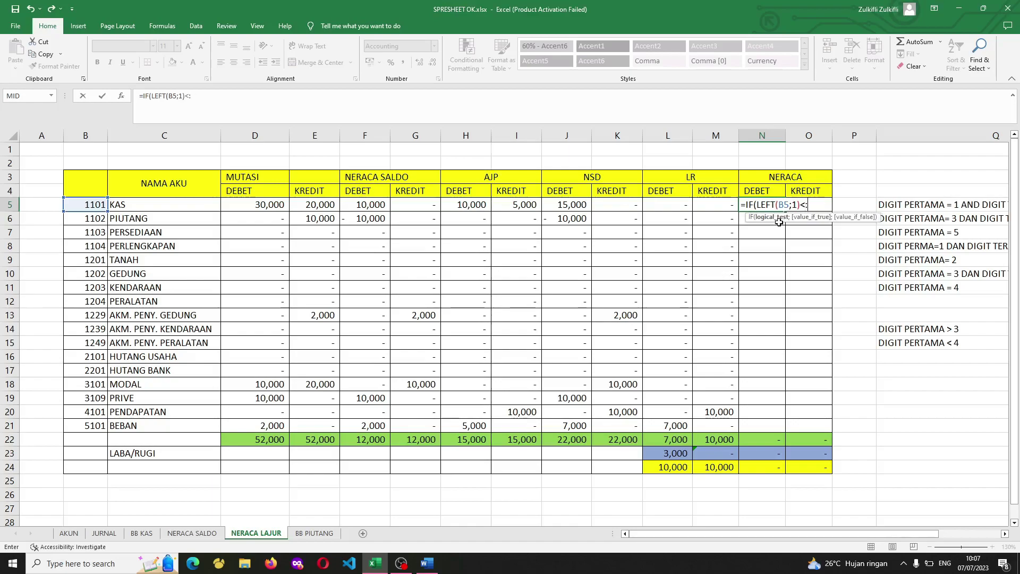
pyautogui.write('"4')
pyautogui.write(';')
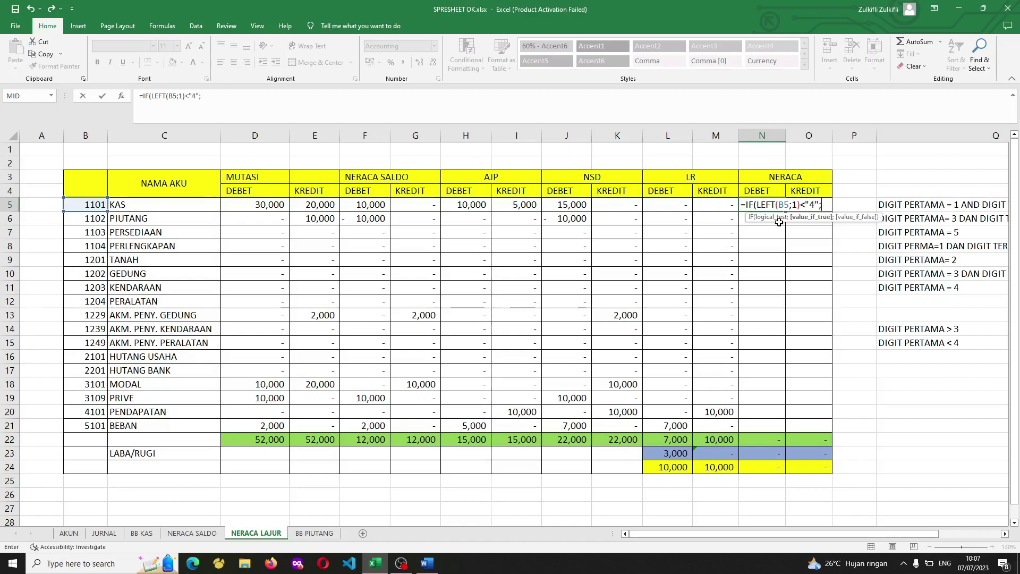
pyautogui.press('Left')
pyautogui.press('Left')
pyautogui.press('Left')
pyautogui.press('Left')
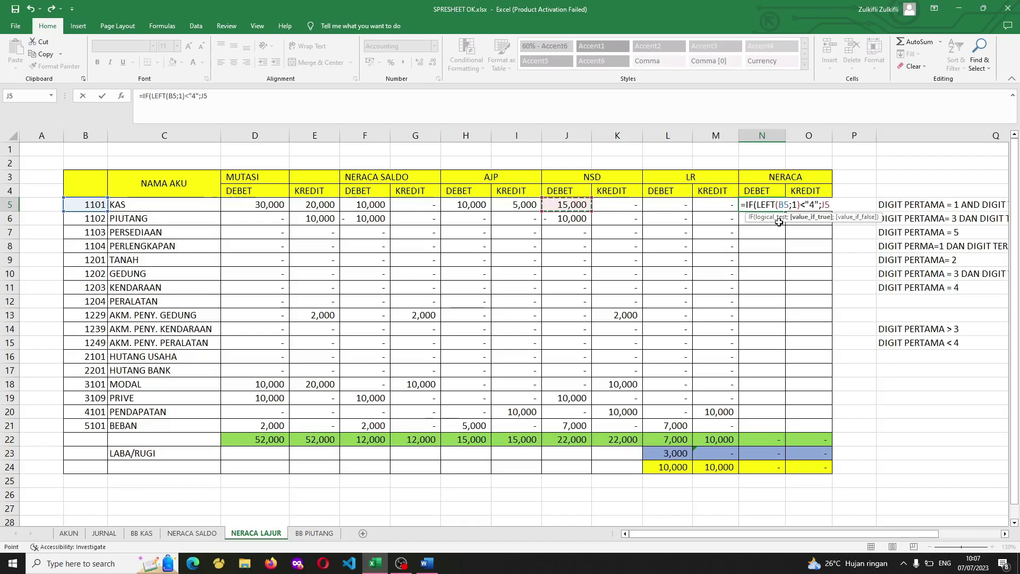
pyautogui.write(';0')
pyautogui.press('Return')
pyautogui.press('Escape')
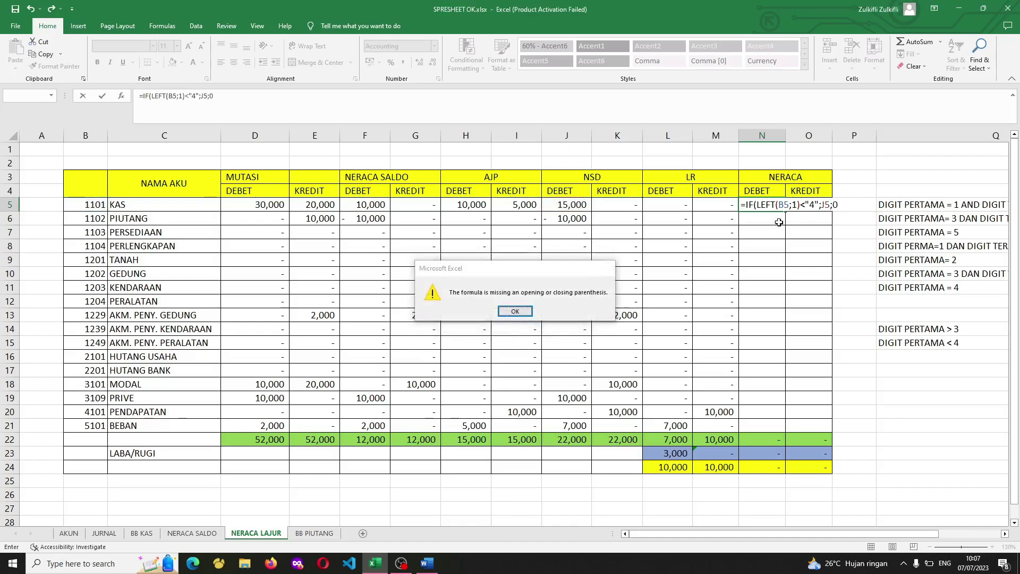
pyautogui.press('Return')
pyautogui.press('Return')
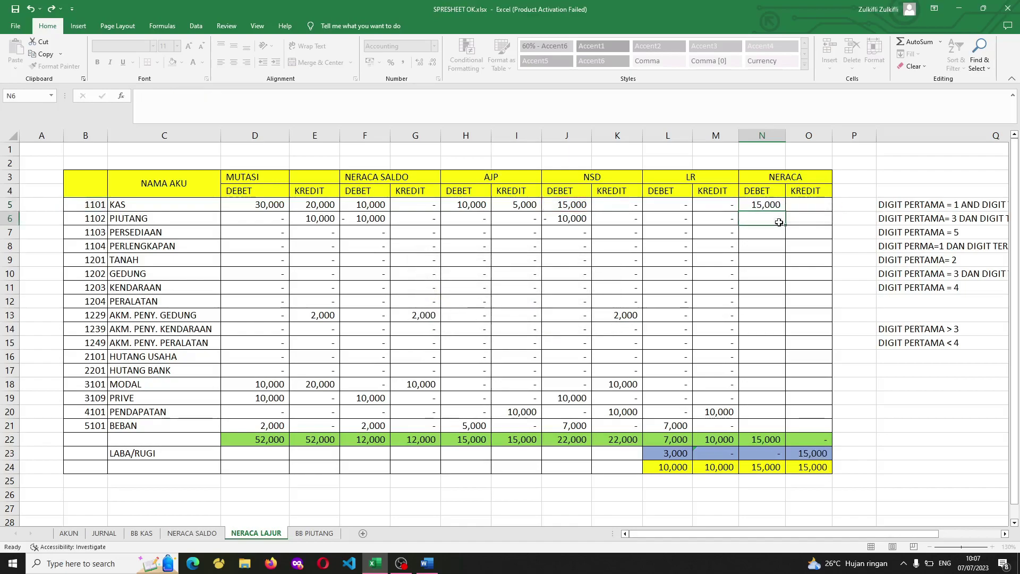
# Copy the NERACA debit formula from N5 down through the BEBAN row in N21.
pyautogui.press('Up')
pyautogui.hotkey('ctrl', 'c')
pyautogui.hotkey('ctrl', 'shift', 'Down')
pyautogui.hotkey('shift', 'Up')
pyautogui.hotkey('ctrl', 'v')
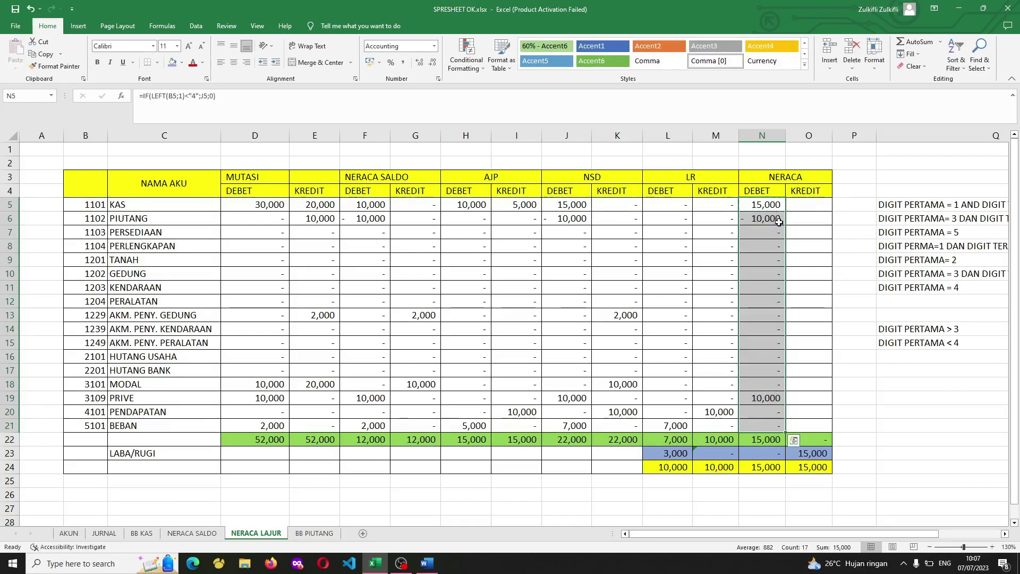
pyautogui.click(778, 221)
pyautogui.press('Up')
pyautogui.hotkey('ctrl', 'c')
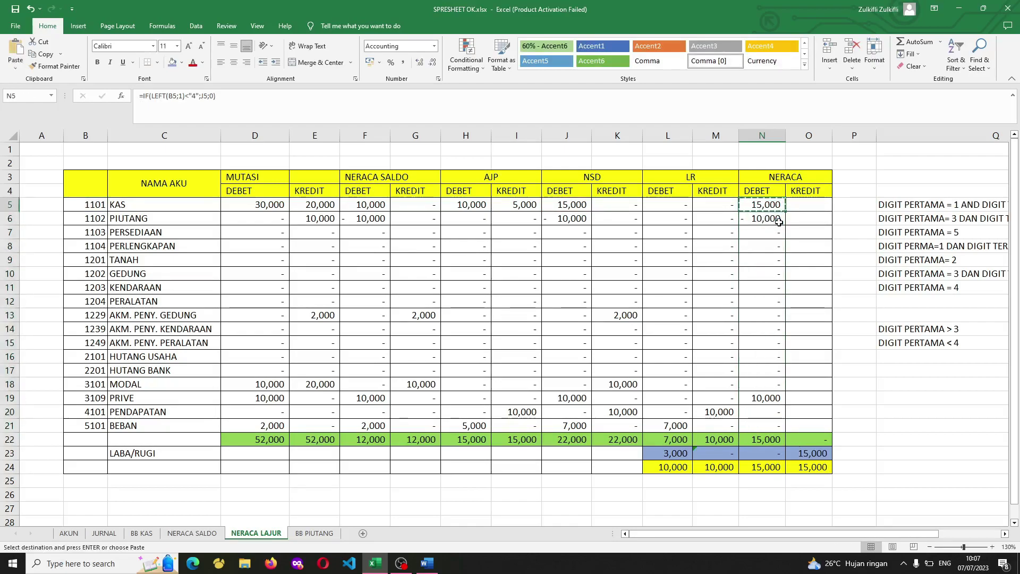
pyautogui.hotkey('ctrl', 'shift', 'Down')
pyautogui.hotkey('shift', 'Up')
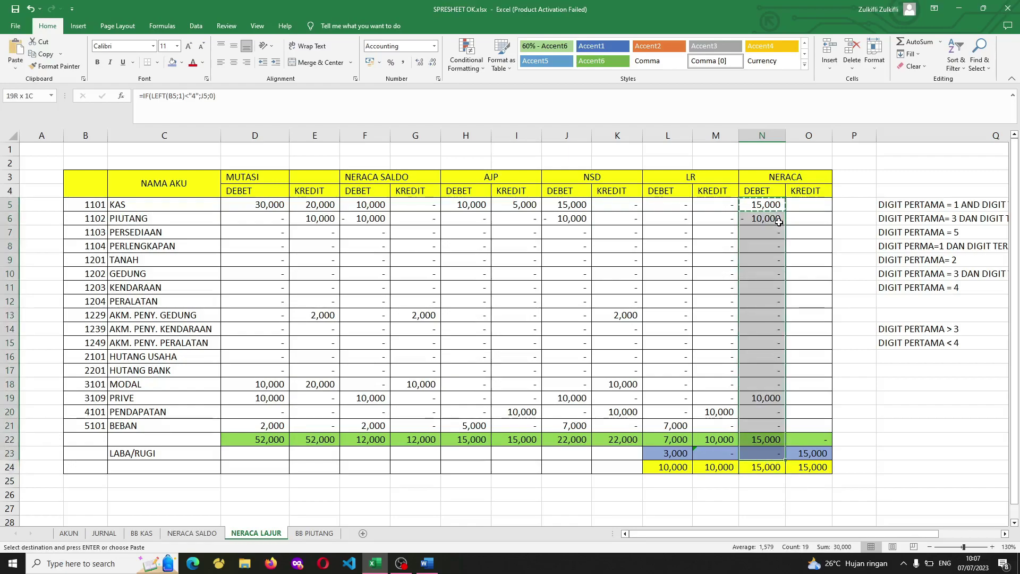
pyautogui.hotkey('shift', 'Up')
pyautogui.hotkey('shift', 'Up')
pyautogui.hotkey('ctrl', 'v')
pyautogui.press('Escape')
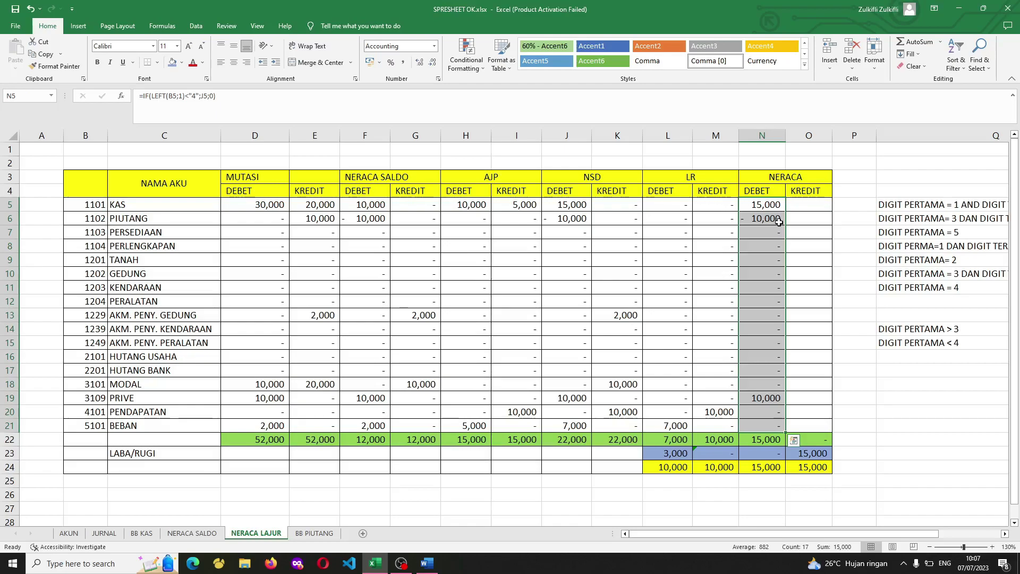
# Enter =IF(LEFT(B5;1)<"4";K5;0) in O5 as the NERACA credit formula for KAS.
pyautogui.press('Right')
pyautogui.press('Left')
pyautogui.press('Right')
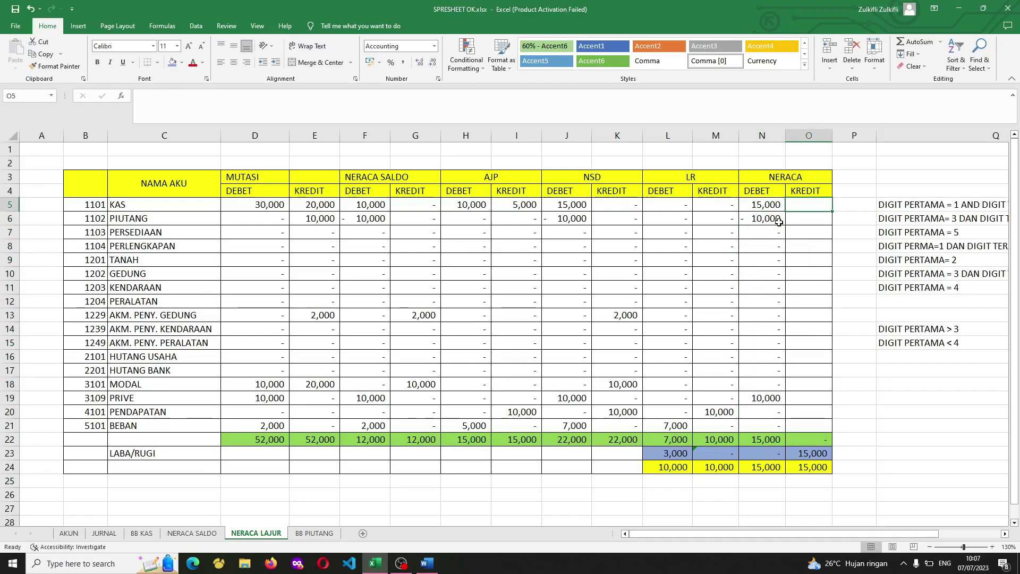
pyautogui.write('=IF(')
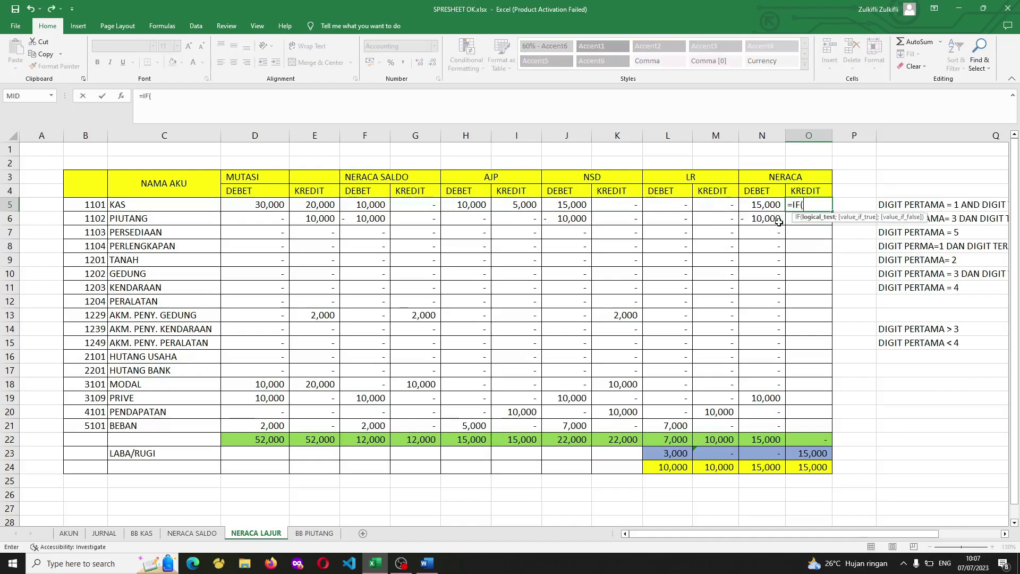
pyautogui.write('LEFT')
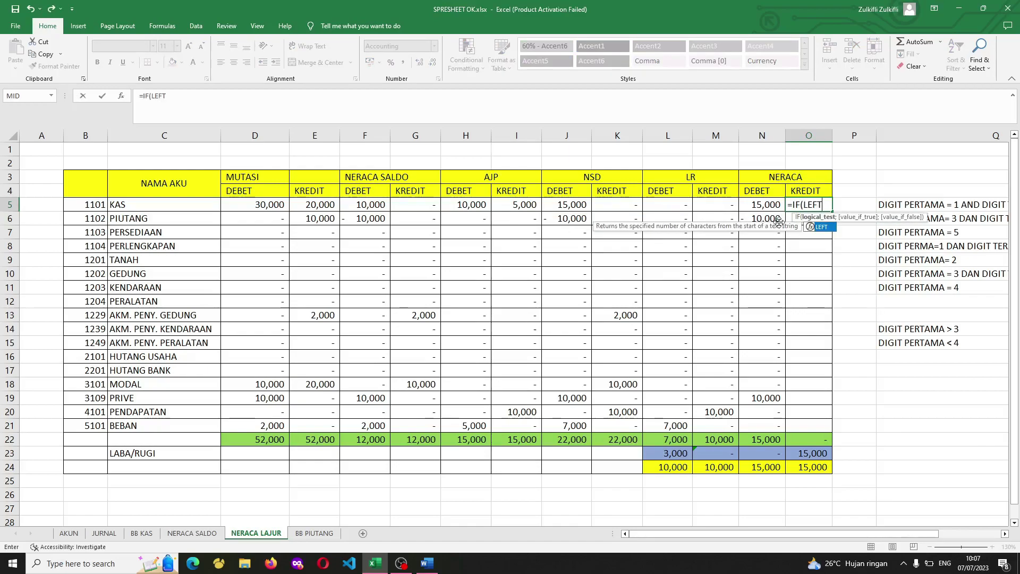
pyautogui.write('(B5')
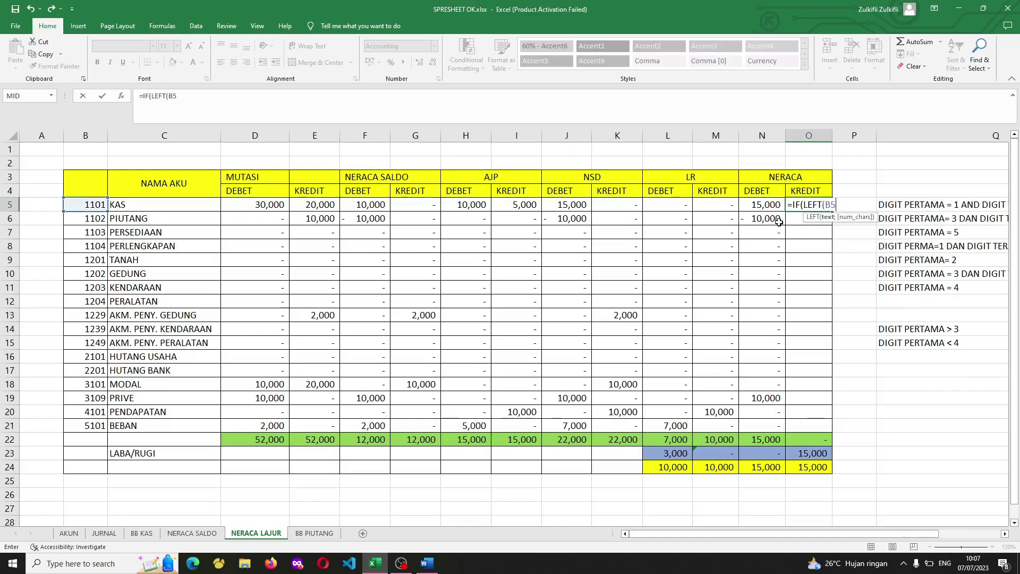
pyautogui.write(';1)')
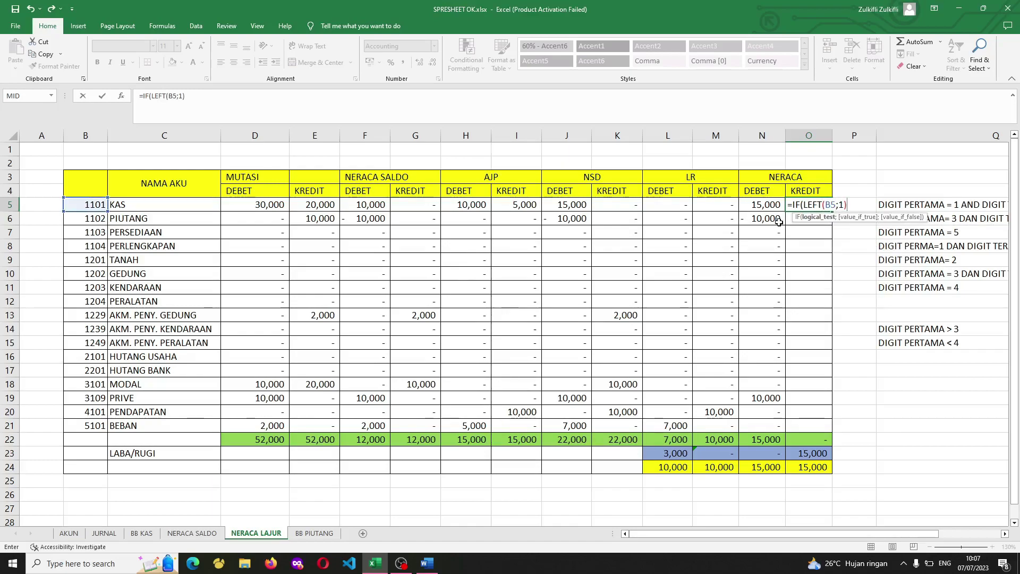
pyautogui.write('<"4";')
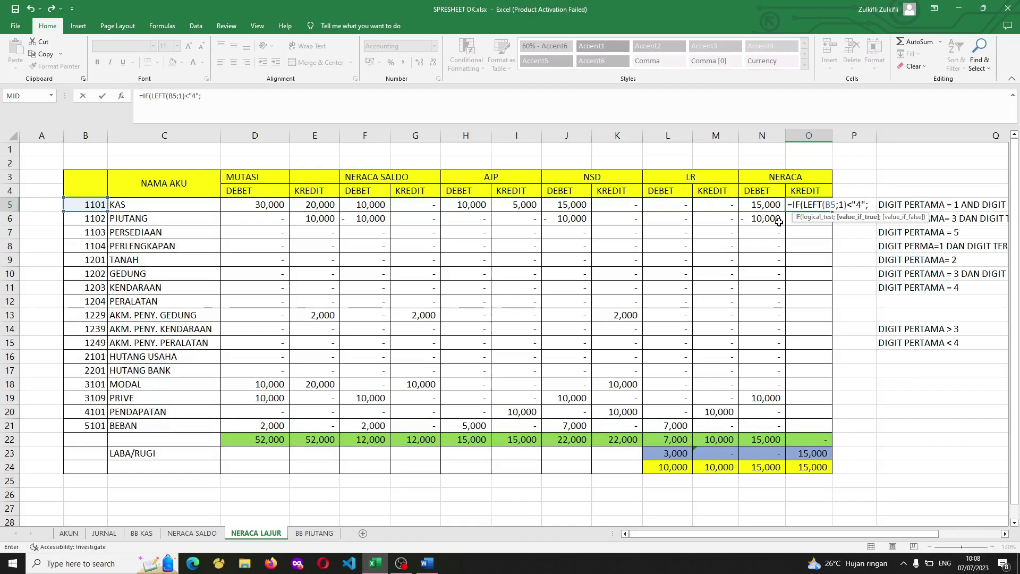
pyautogui.click(625, 201)
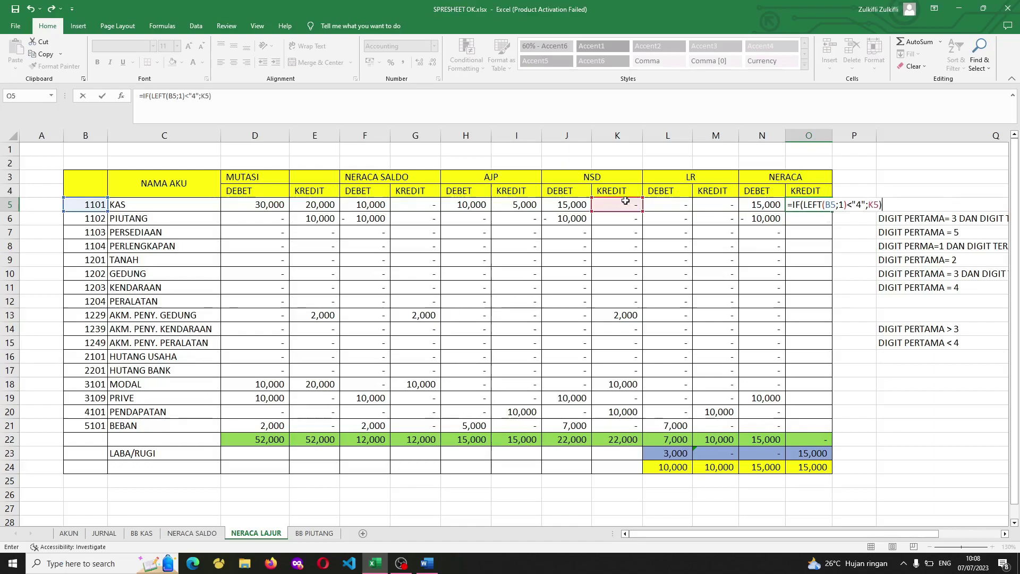
pyautogui.write(';0)')
pyautogui.hotkey('ctrl', 'Return')
# Copy the NERACA credit formula from O5 down through the BEBAN row in O21.
pyautogui.hotkey('ctrl', 'c')
pyautogui.hotkey('ctrl', 'shift', 'Down')
pyautogui.press('Return')
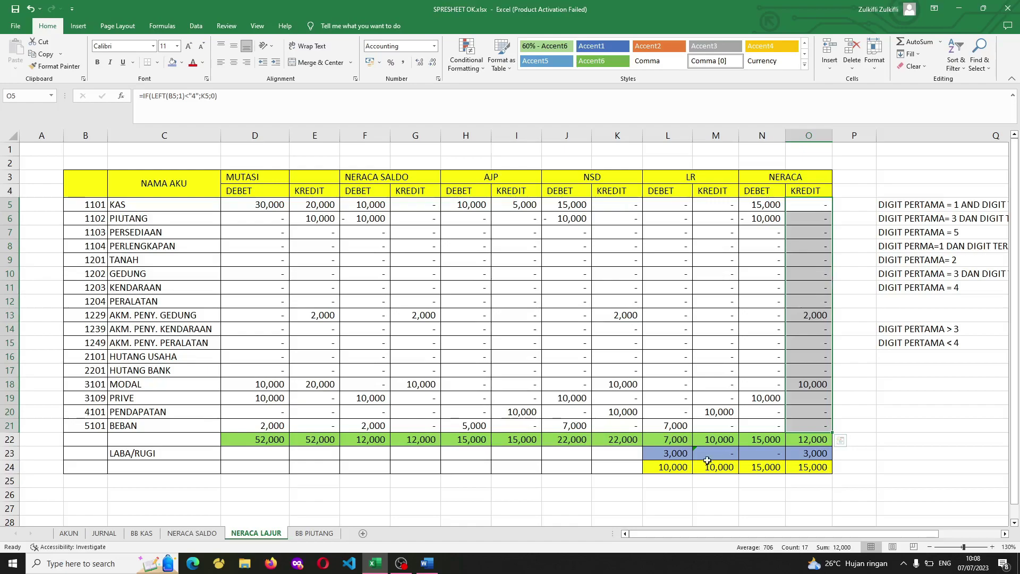
# Review the LABA/RUGI row and add the note MENAMBAH MODAL beside it in P23.
pyautogui.moveTo(182, 458); pyautogui.dragTo(816, 454)
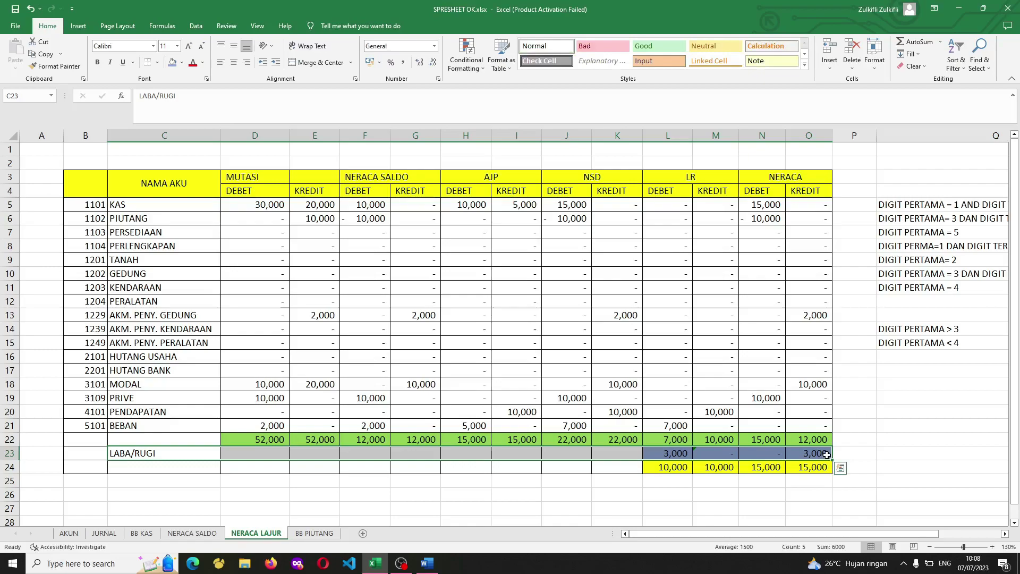
pyautogui.click(680, 455)
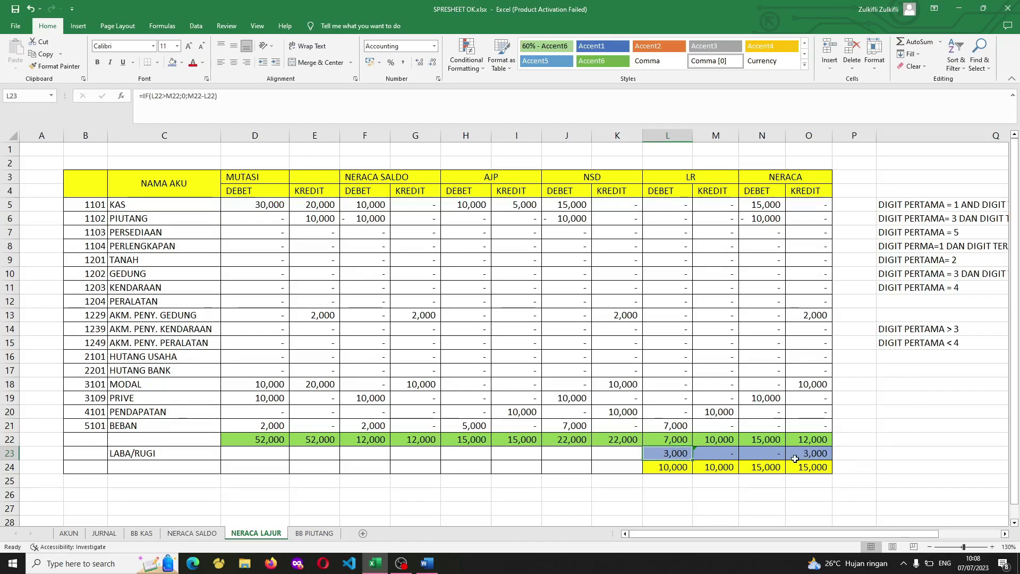
pyautogui.click(845, 452)
pyautogui.write('MENAM')
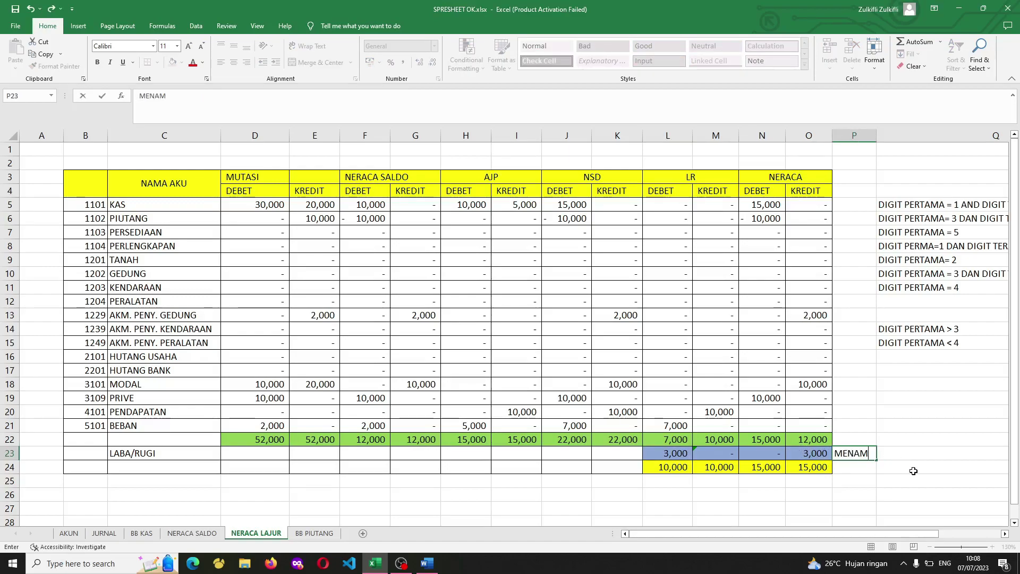
pyautogui.write('AAH MODAL')
pyautogui.press('Return')
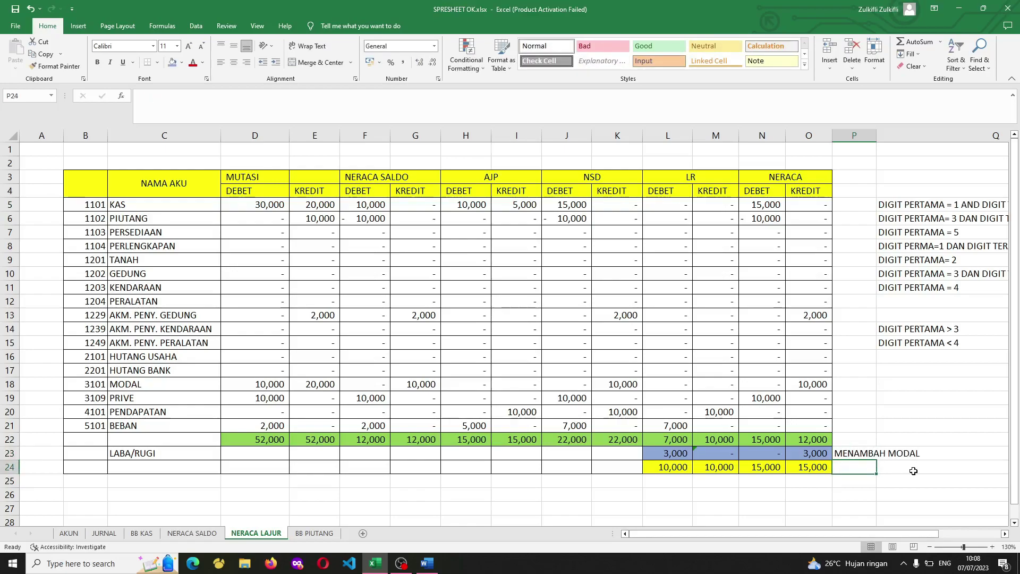
pyautogui.press('Up')
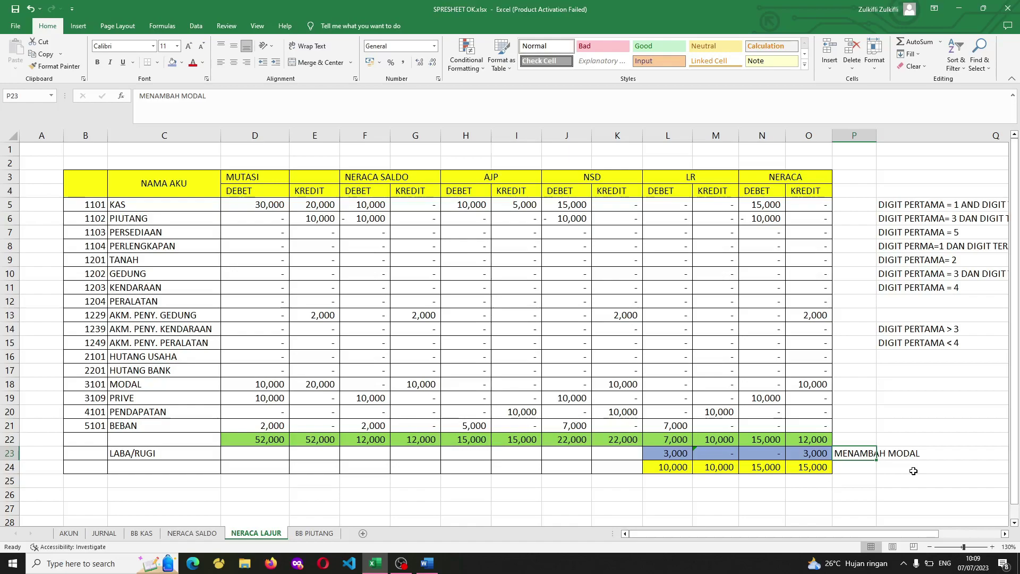
pyautogui.click(757, 401)
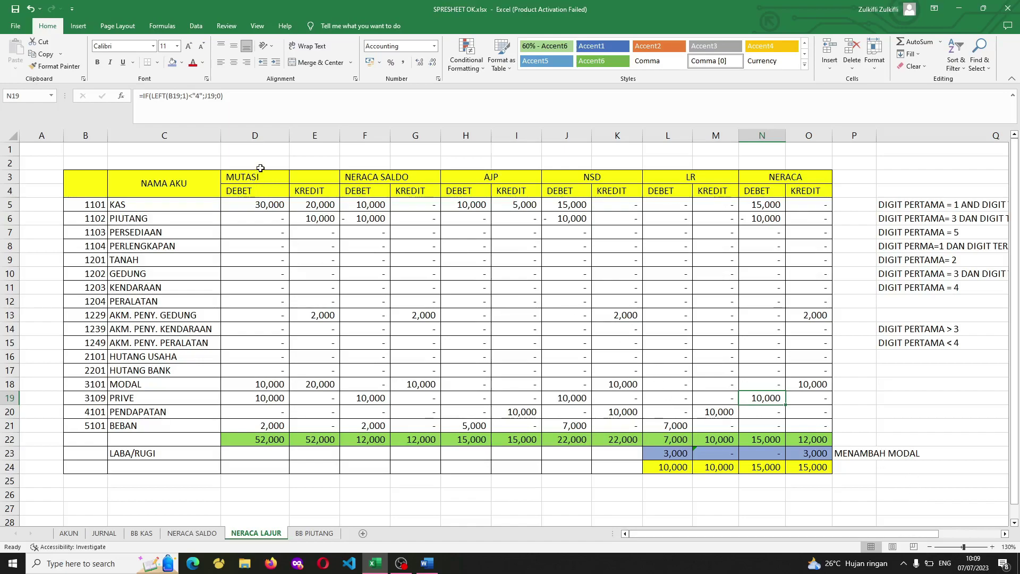
pyautogui.moveTo(262, 165); pyautogui.dragTo(651, 160)
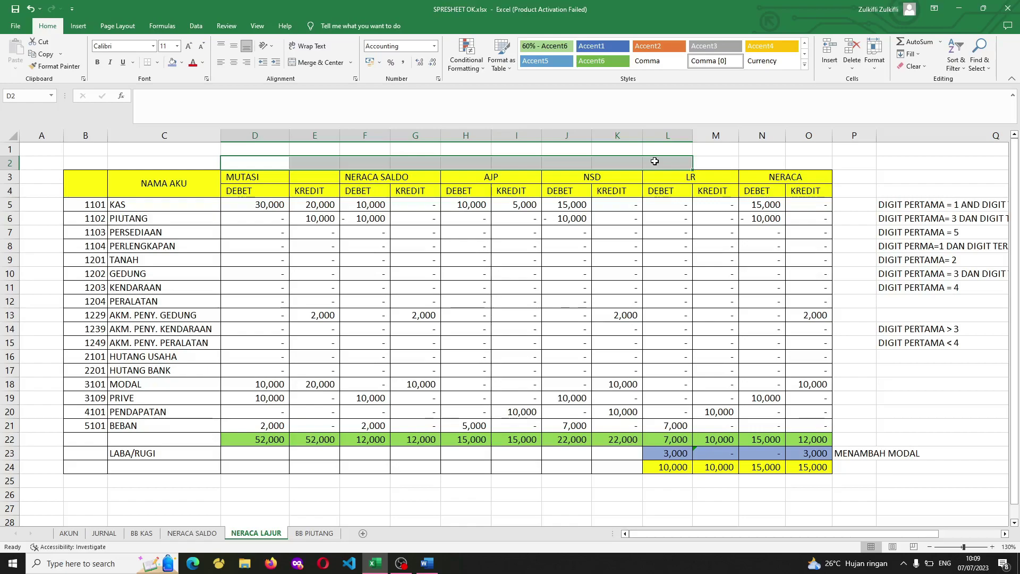
pyautogui.moveTo(725, 162); pyautogui.dragTo(693, 157)
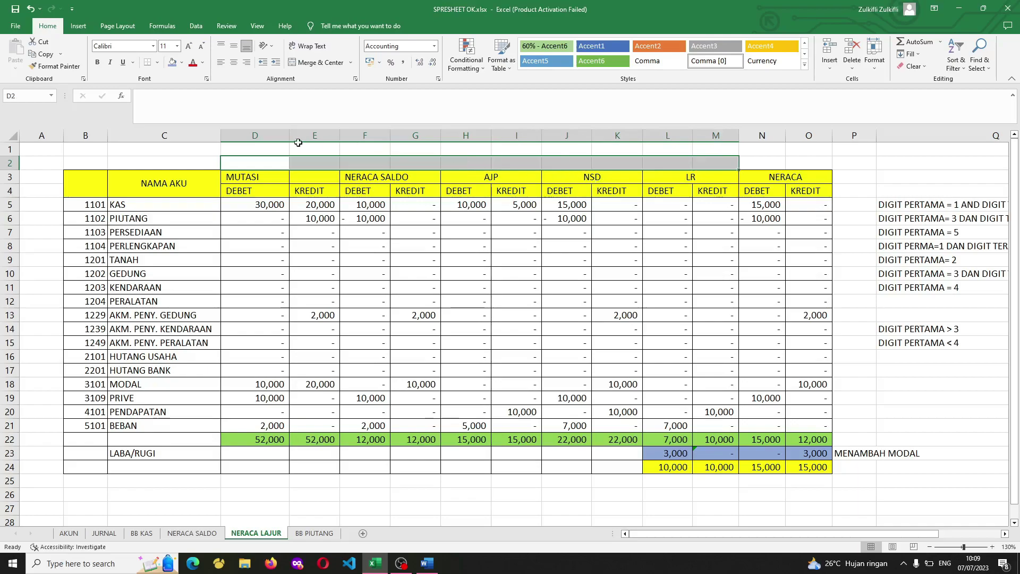
pyautogui.click(237, 154)
pyautogui.moveTo(184, 155); pyautogui.dragTo(660, 167)
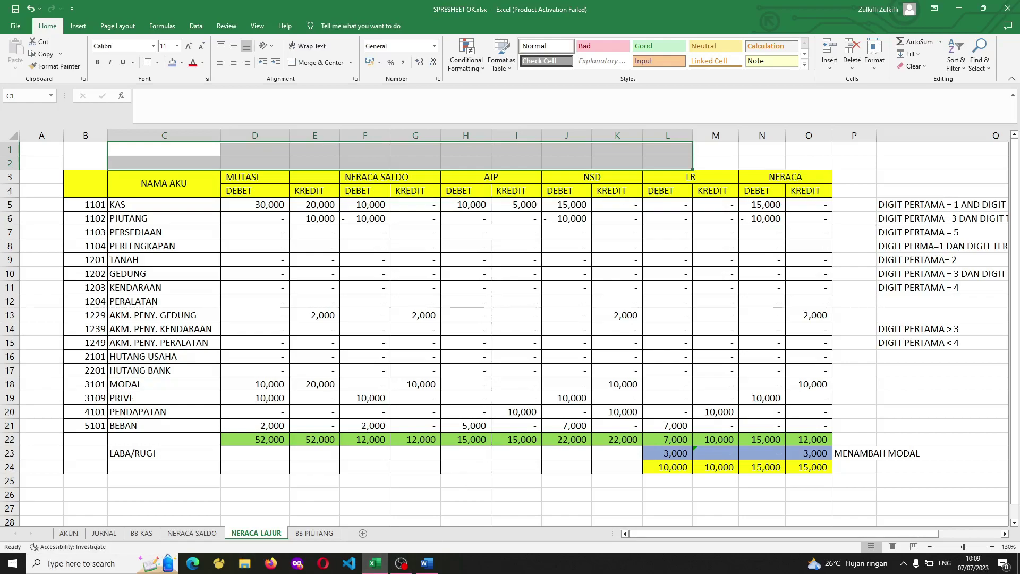
pyautogui.hotkey('alt', 'Tab')
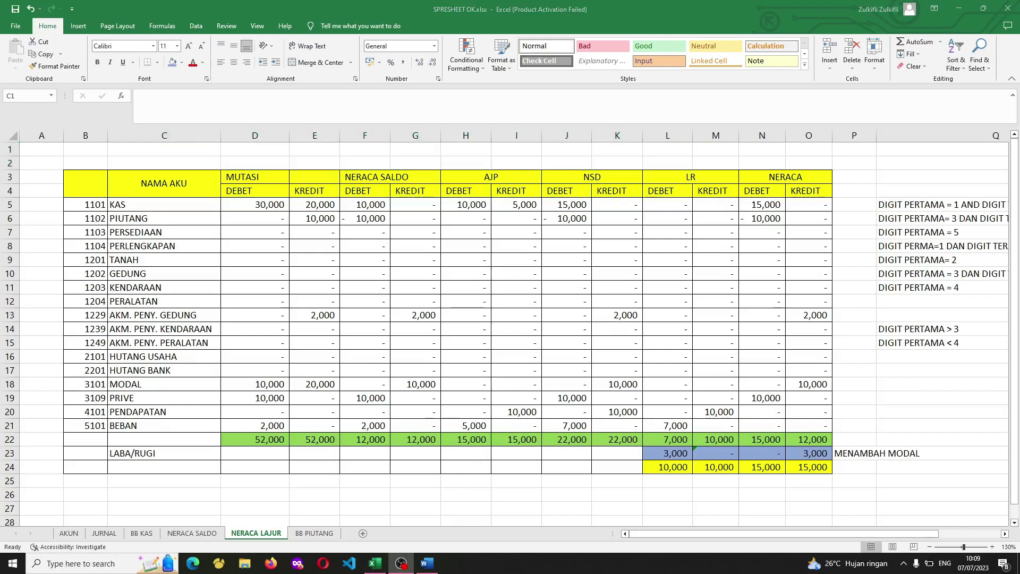